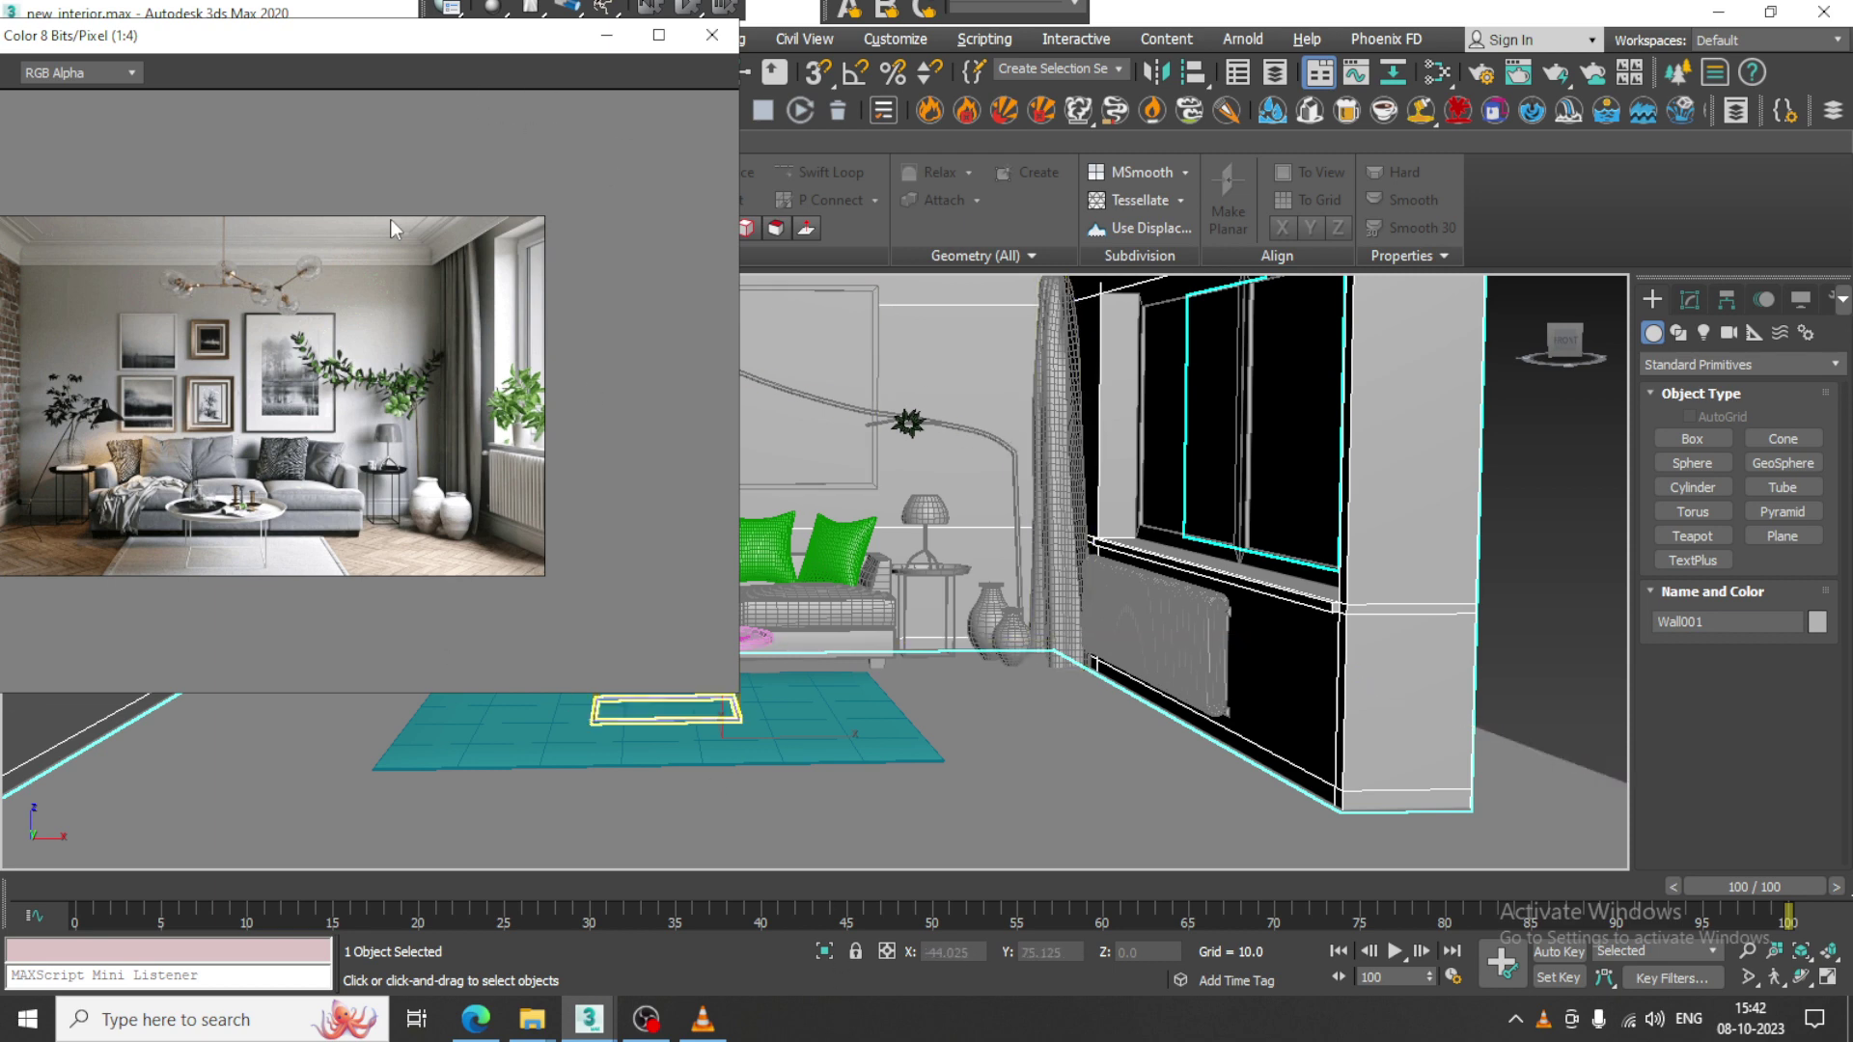
Compare the side table corner in the scene with the floor lamp in the reference image, enlarged to 1:1 beside the viewport.
alt+middle_drag(1124, 618, 1148, 675)
middle_drag(1149, 675, 1175, 622)
scroll(1090, 627, up, 3)
middle_drag(1057, 646, 1216, 681)
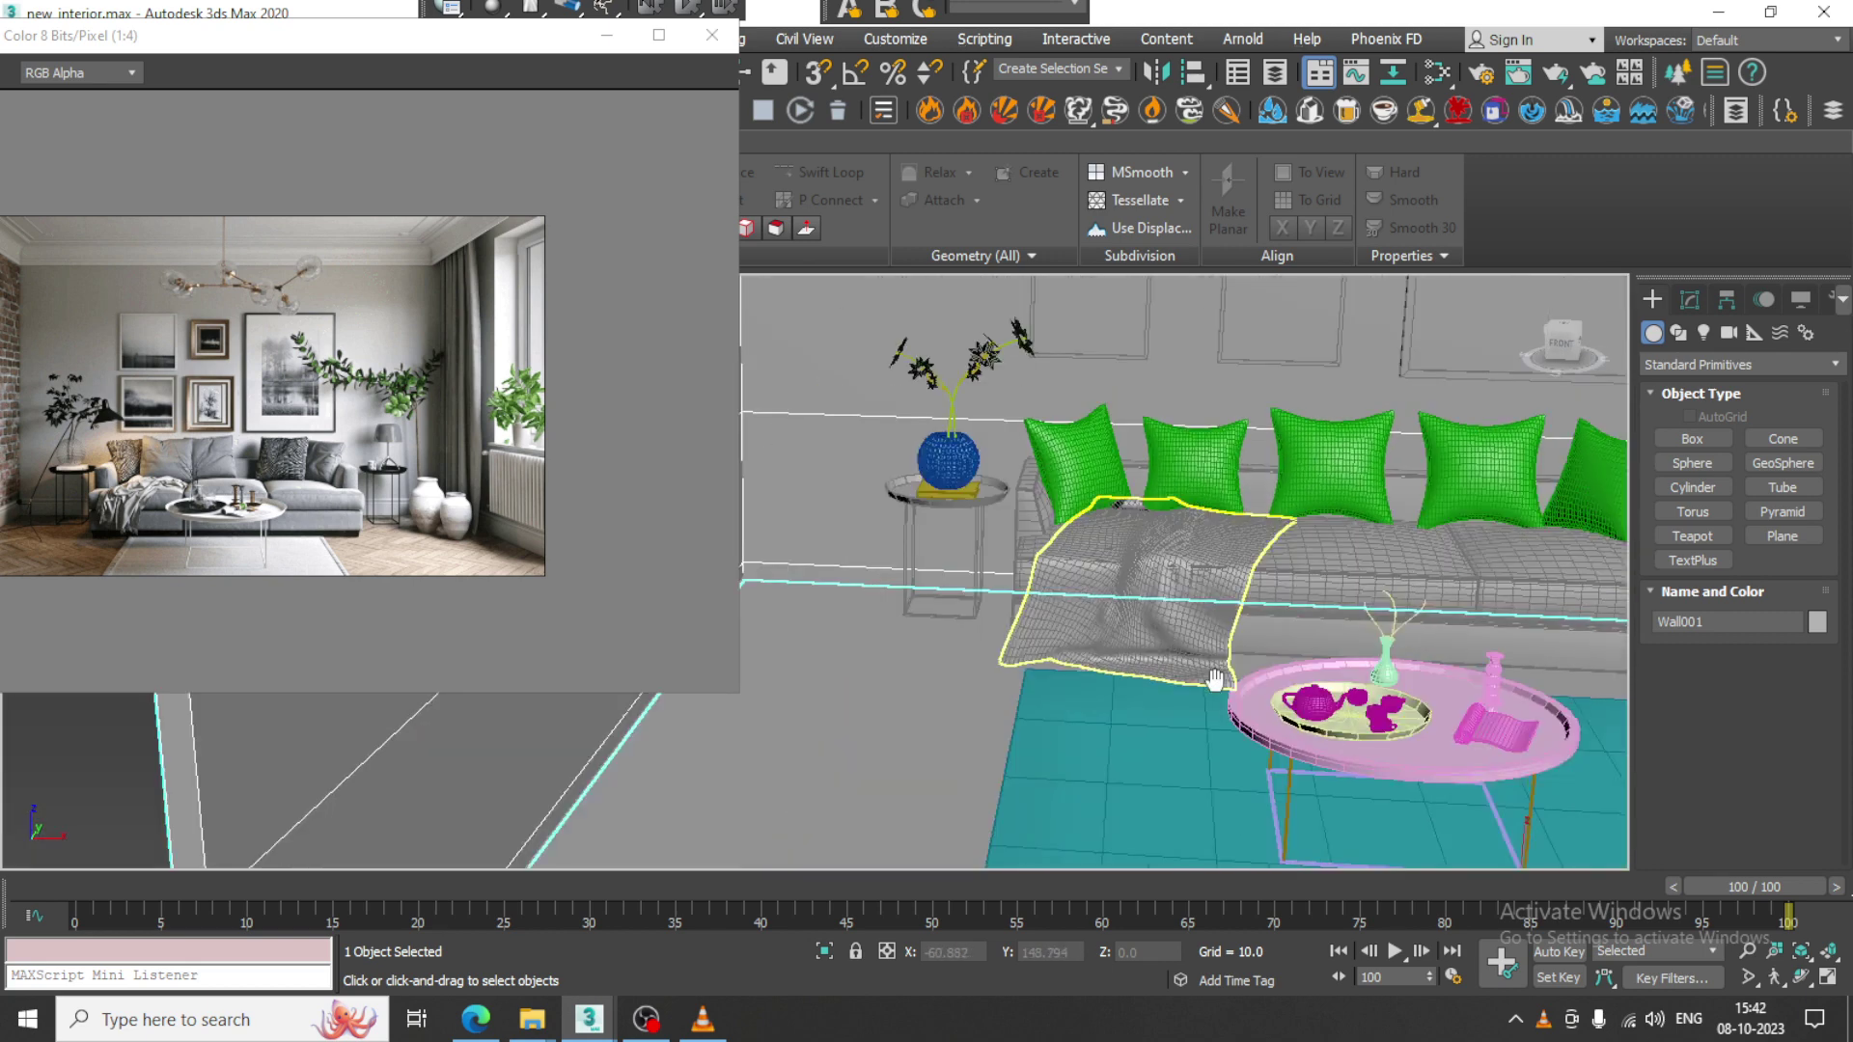
scroll(951, 618, up, 3)
middle_drag(947, 485, 1068, 592)
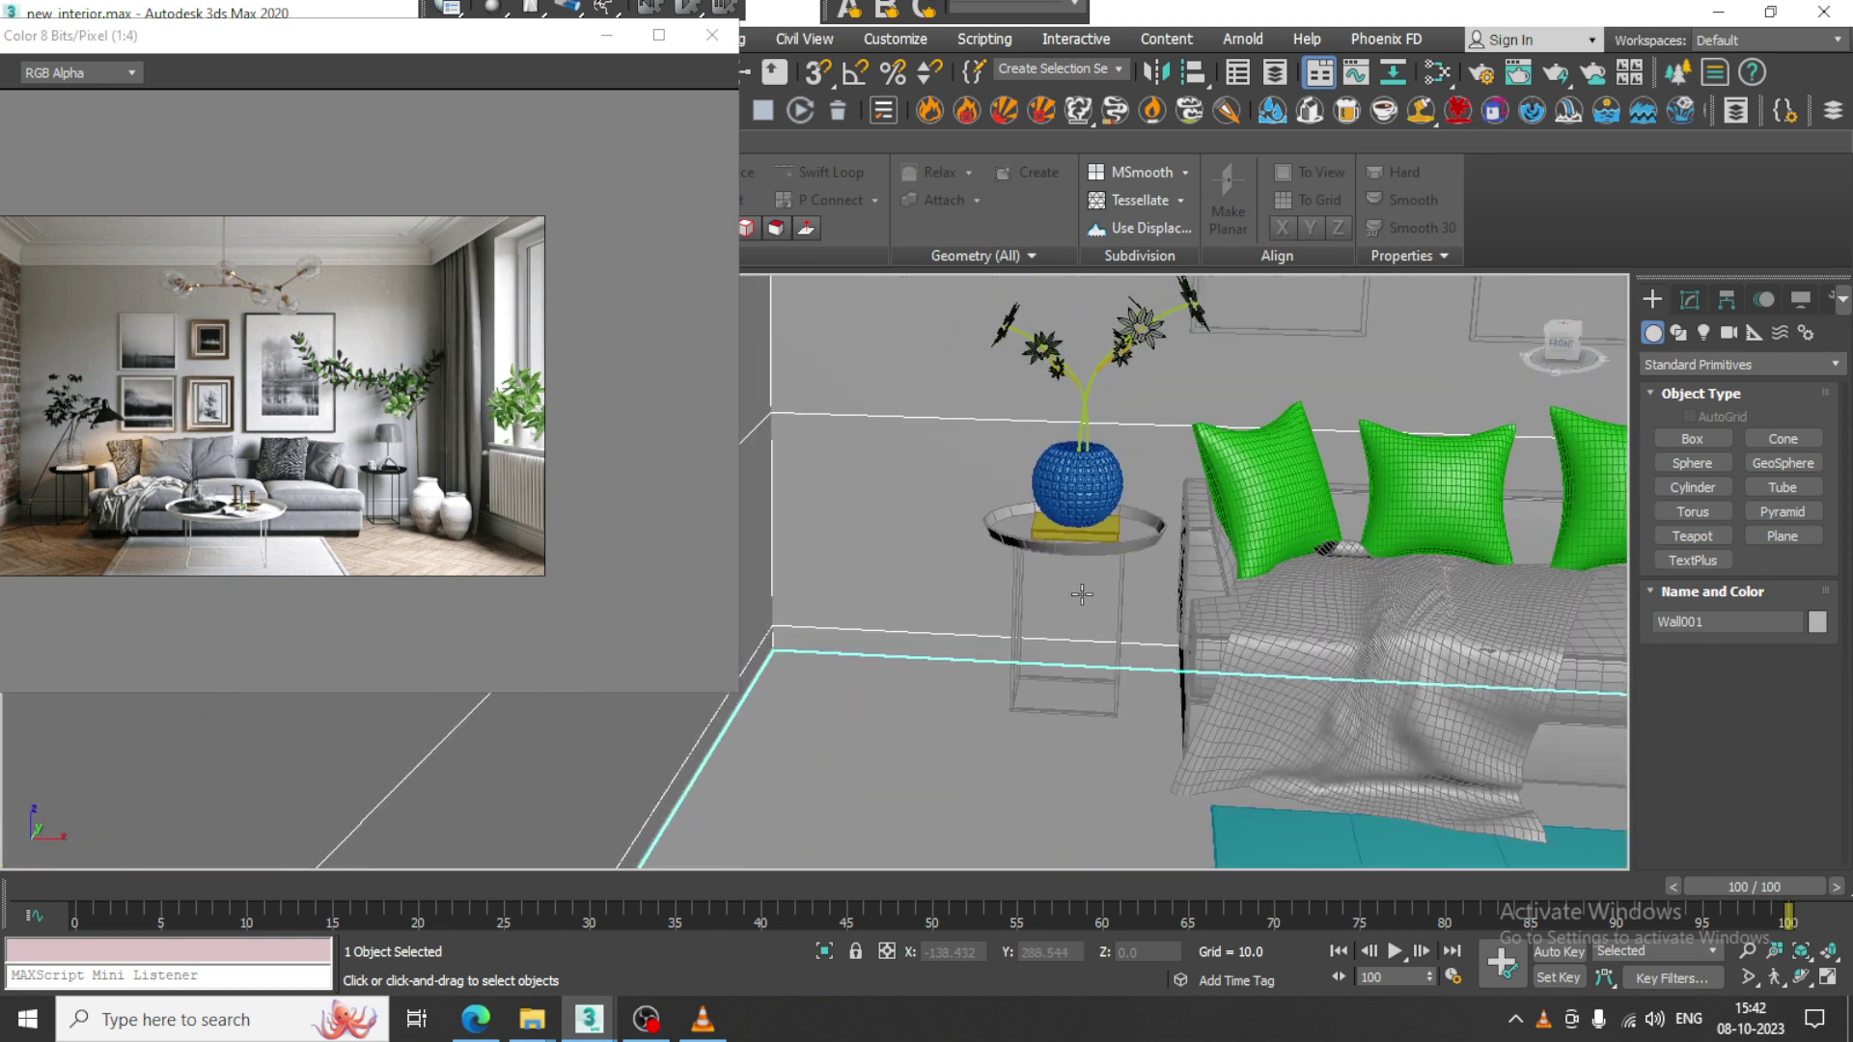
scroll(45, 458, up, 1)
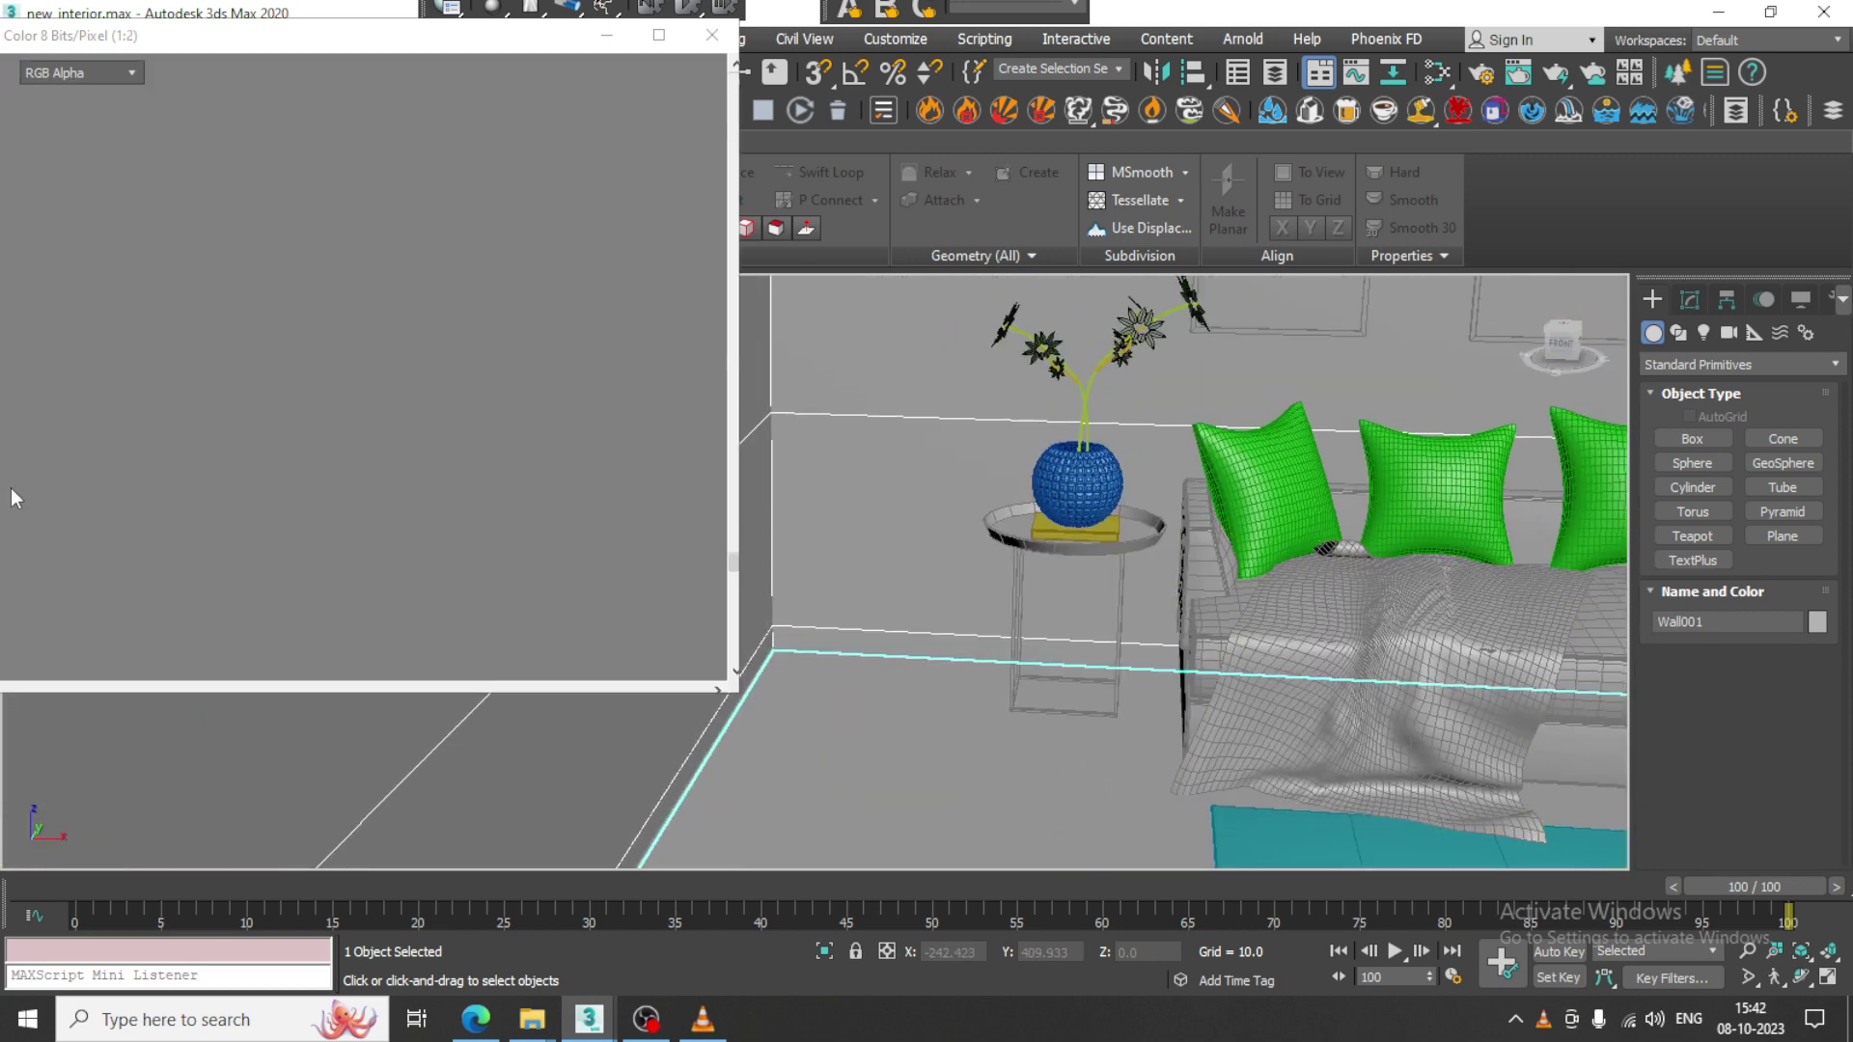
drag(170, 38, 536, 21)
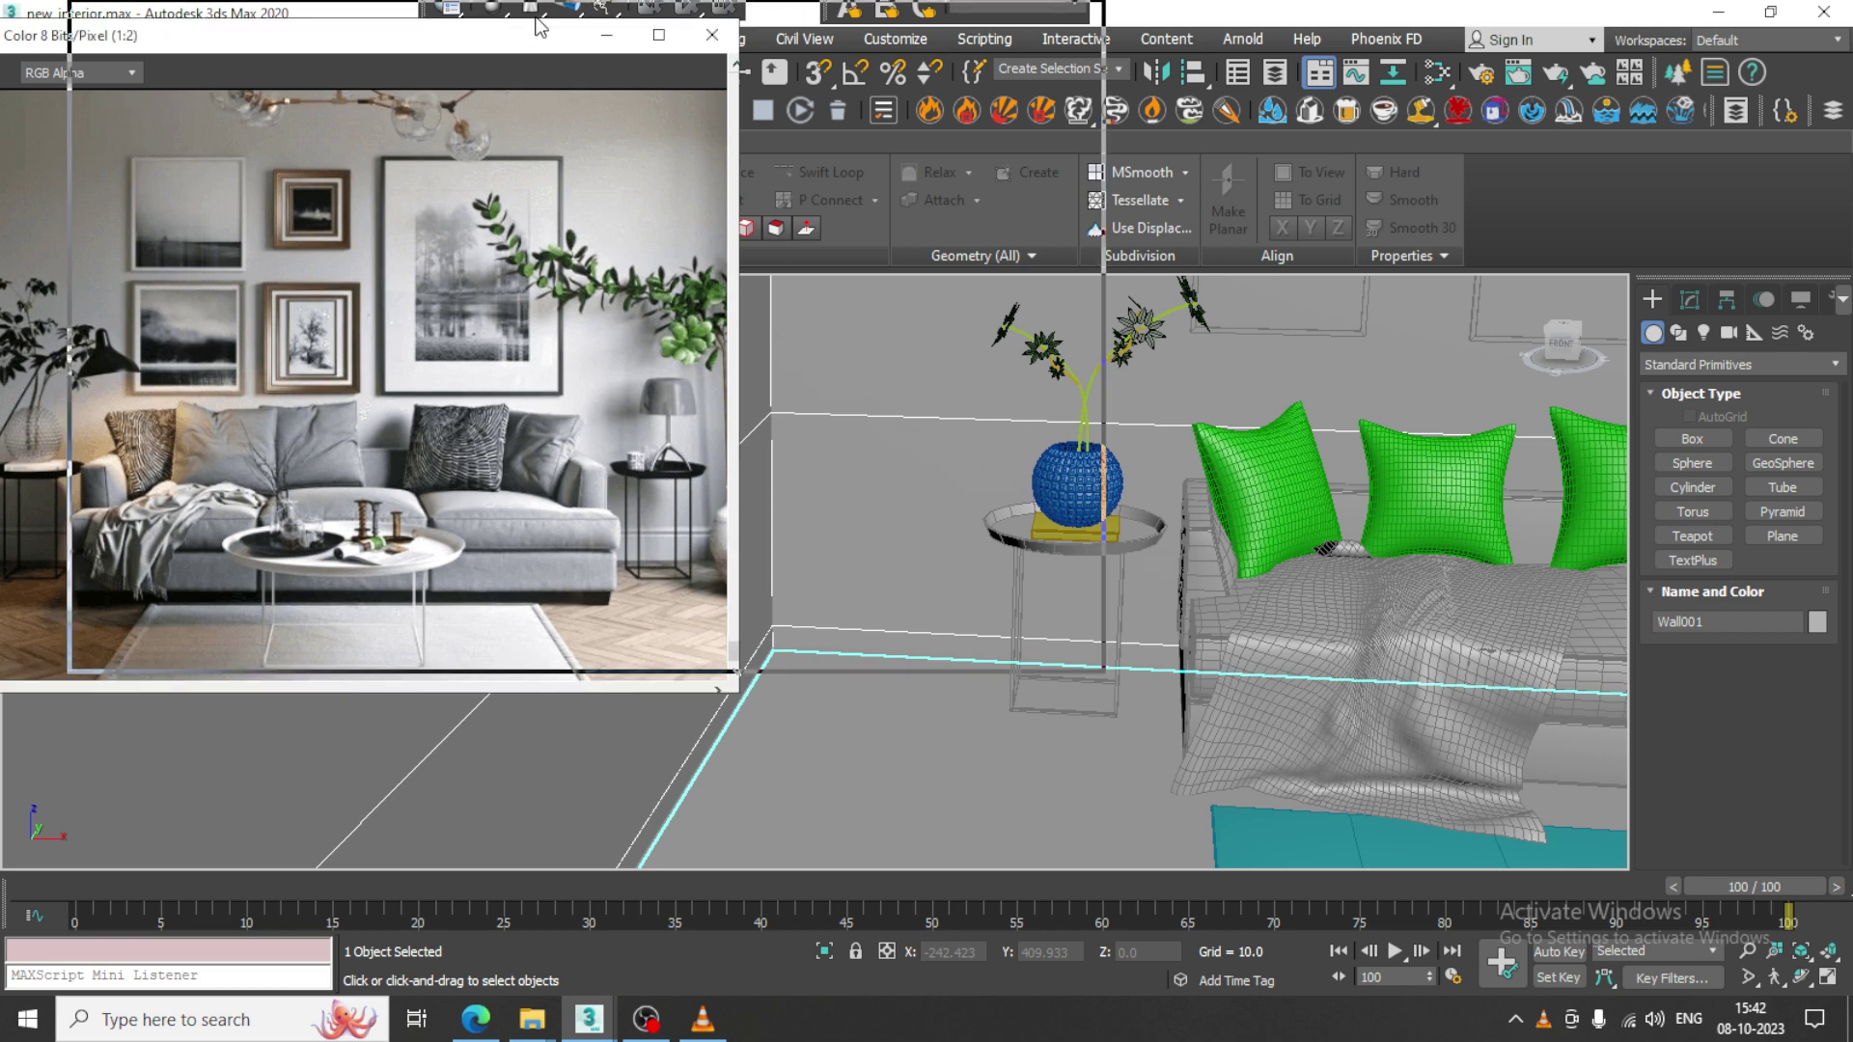
scroll(338, 547, up, 1)
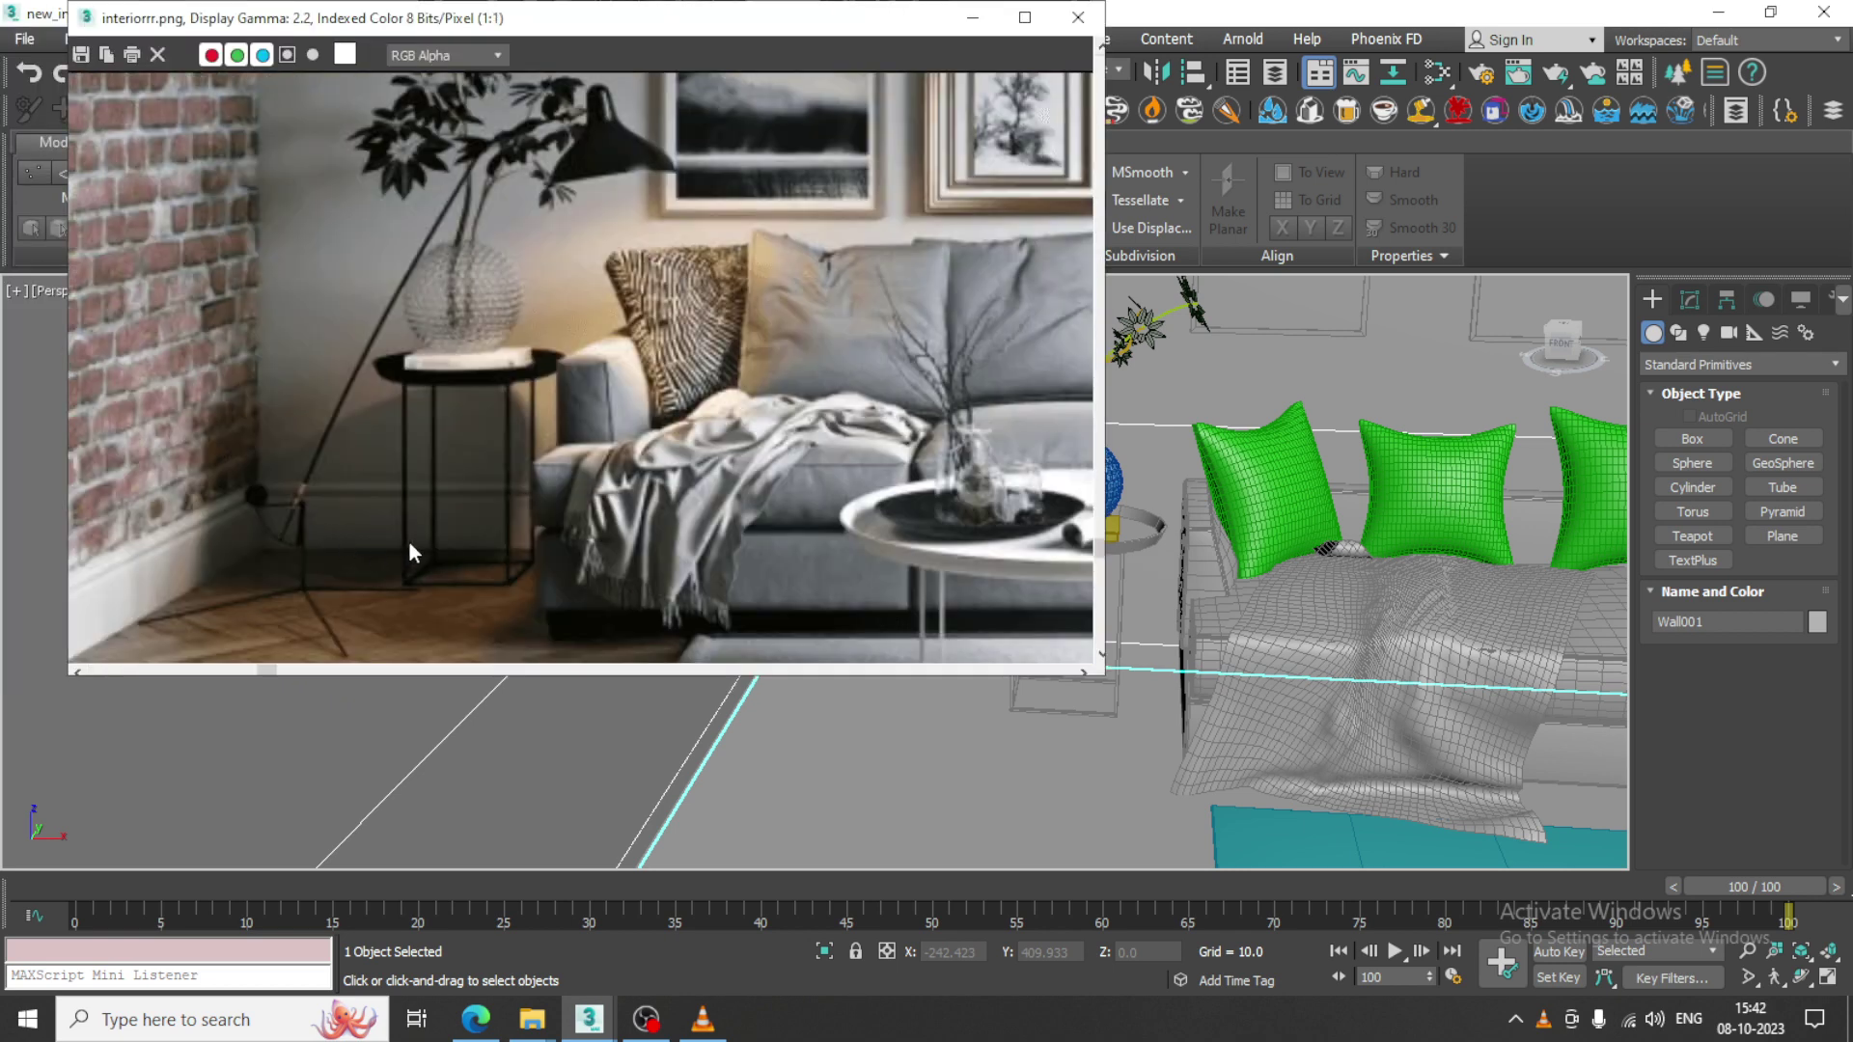
drag(674, 25, 599, 32)
Draw a line in the Front view for the floor lamp's arm, arching from above the plant down past the outer side of the side table.
middle_drag(1250, 340, 1273, 344)
key(alt+w)
middle_drag(1418, 348, 1436, 349)
key(alt+w)
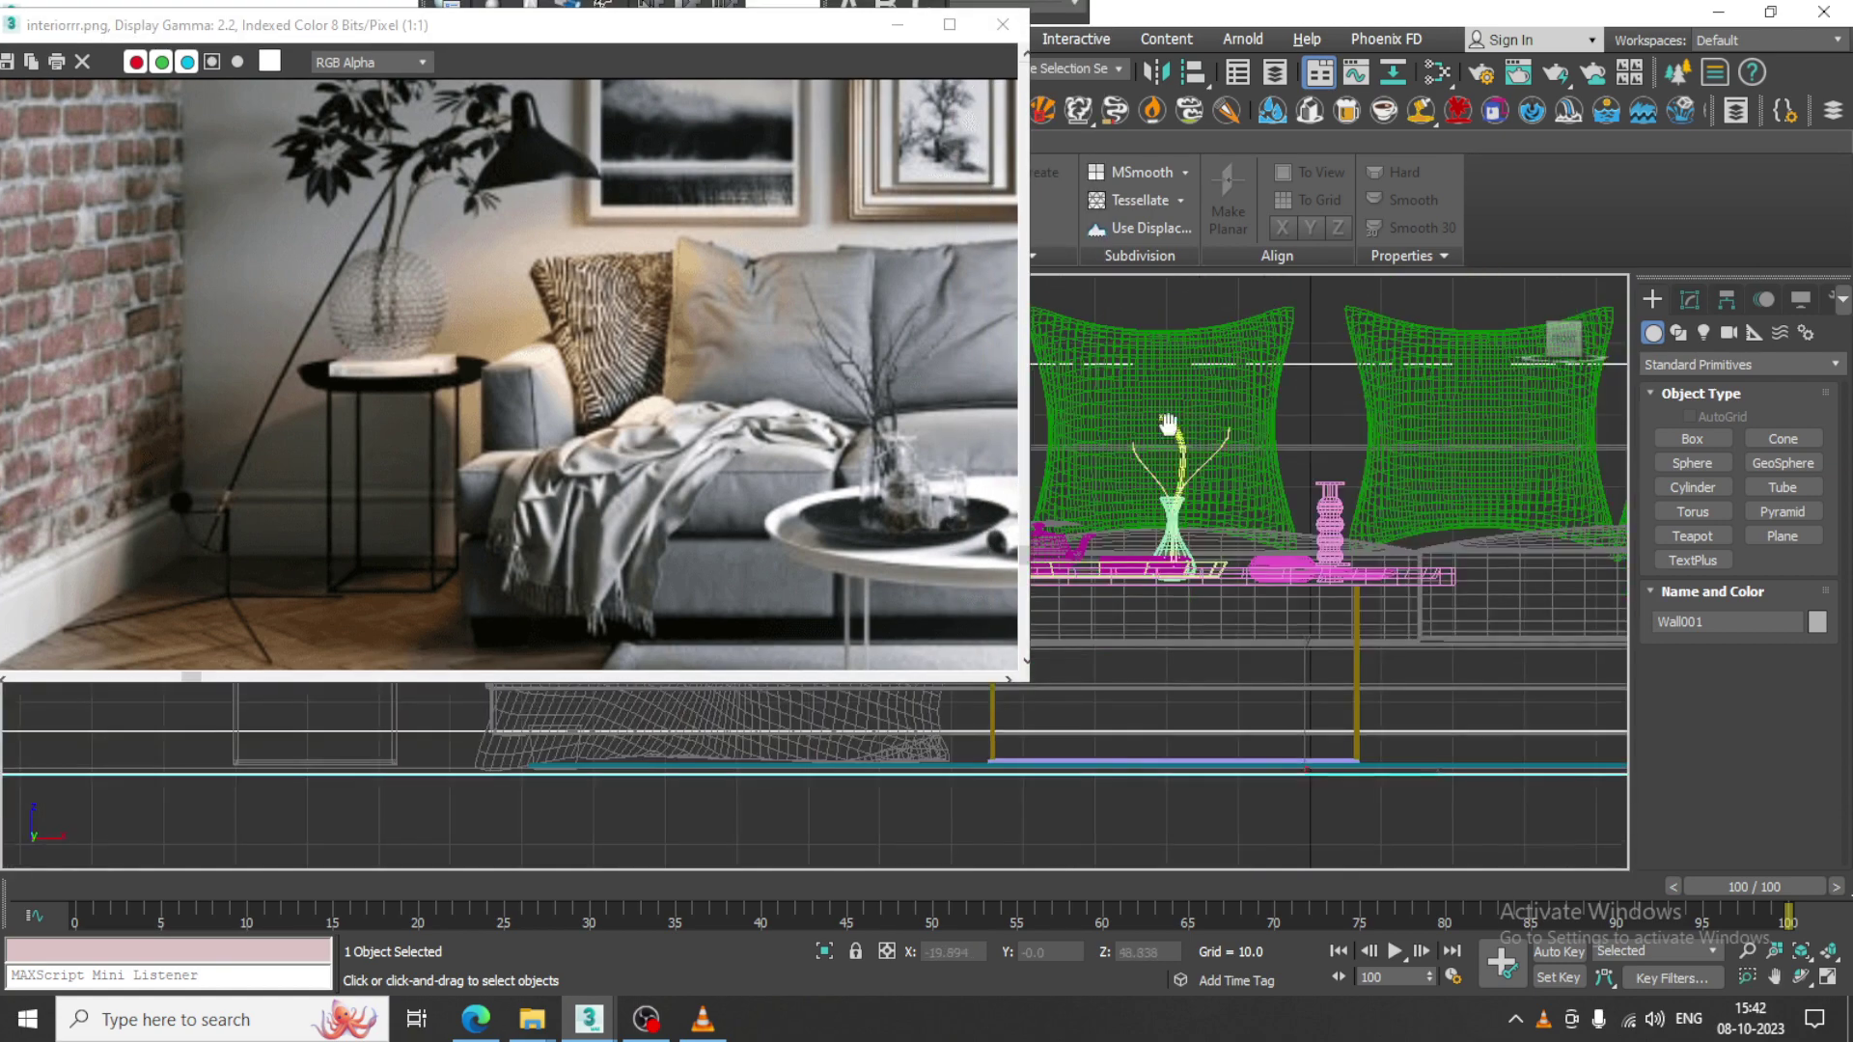
scroll(1314, 540, down, 6)
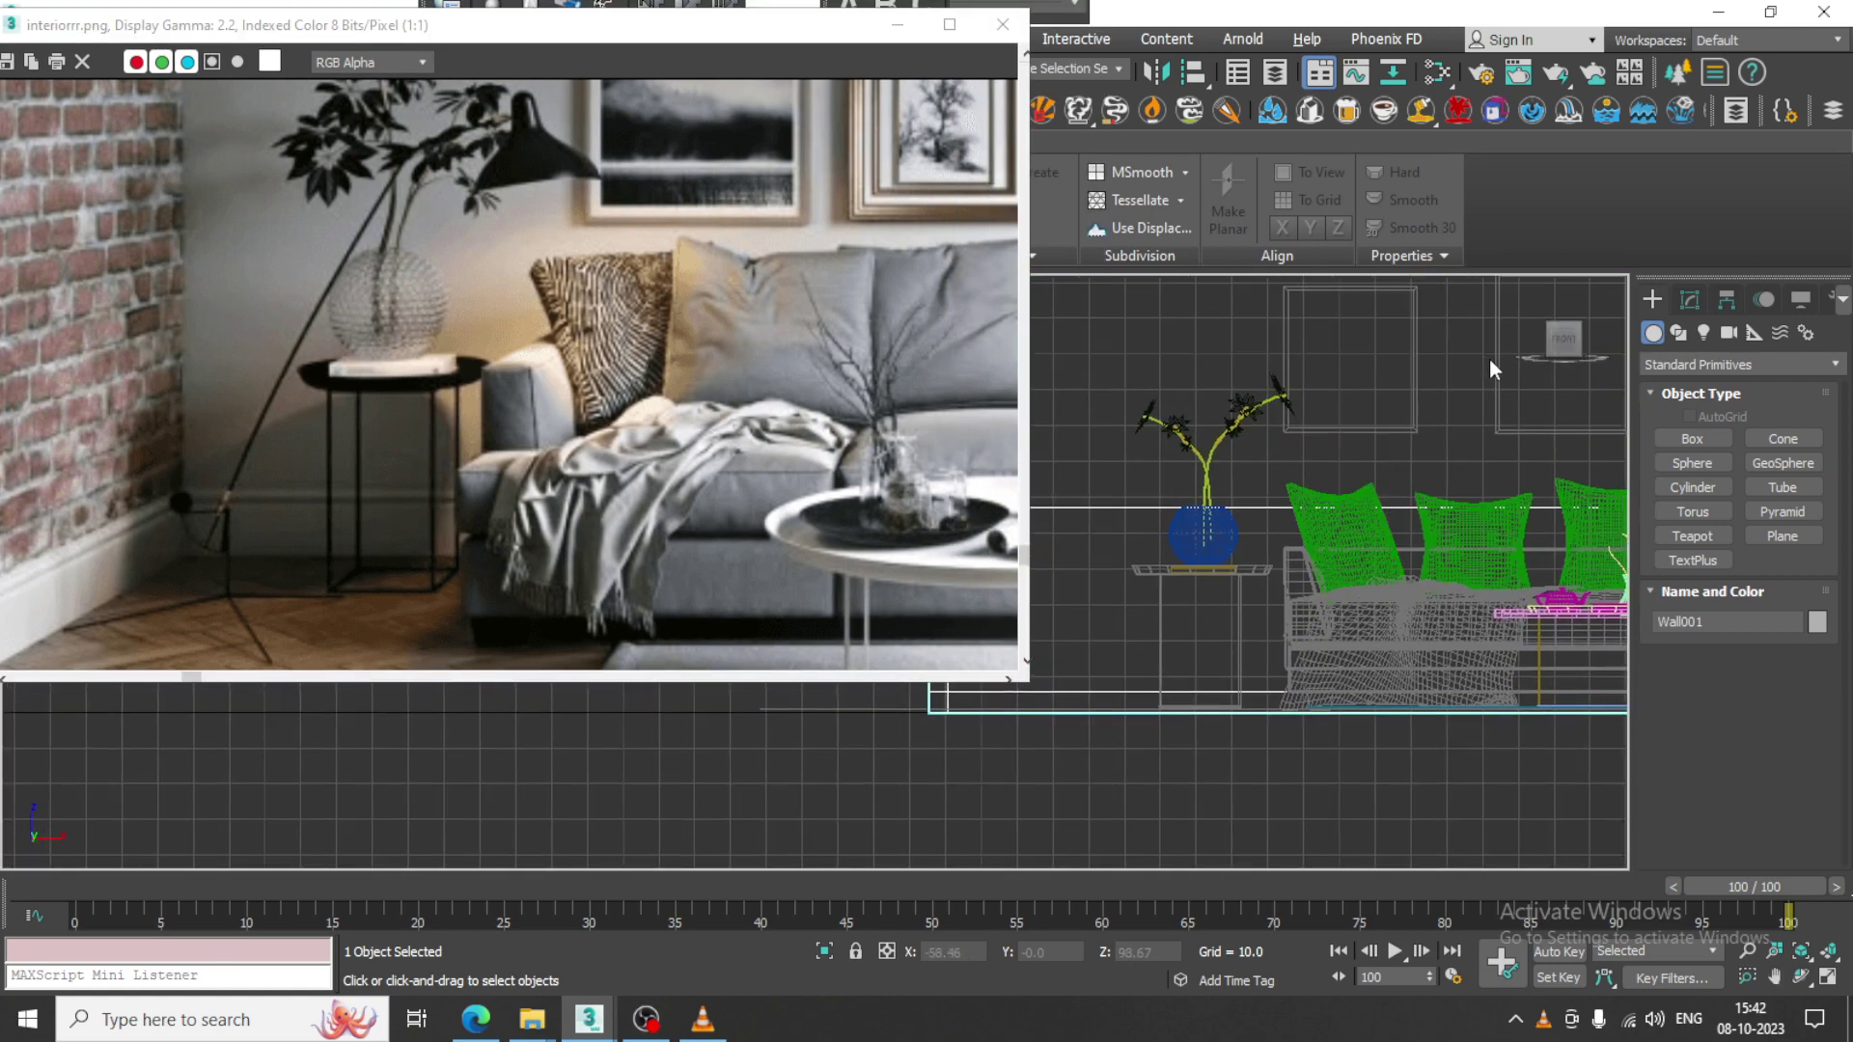
click(1678, 333)
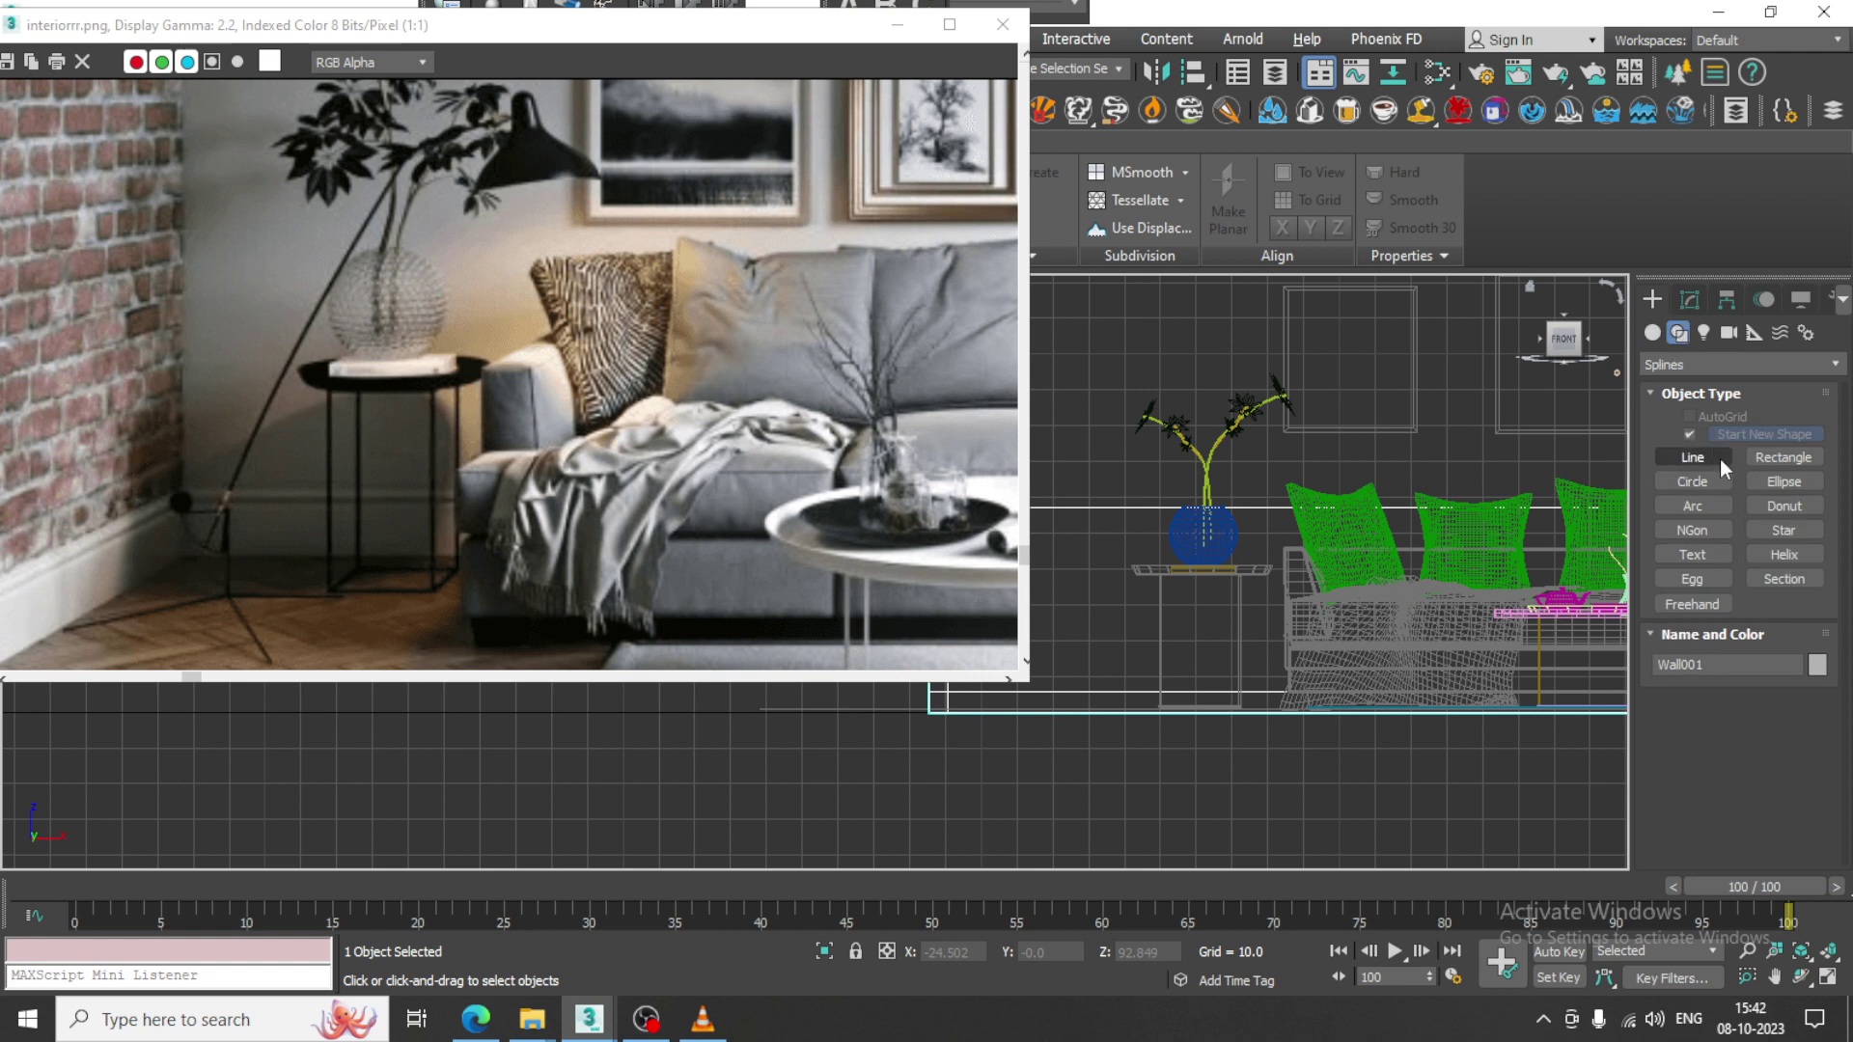
click(1718, 457)
middle_drag(1288, 408, 1358, 393)
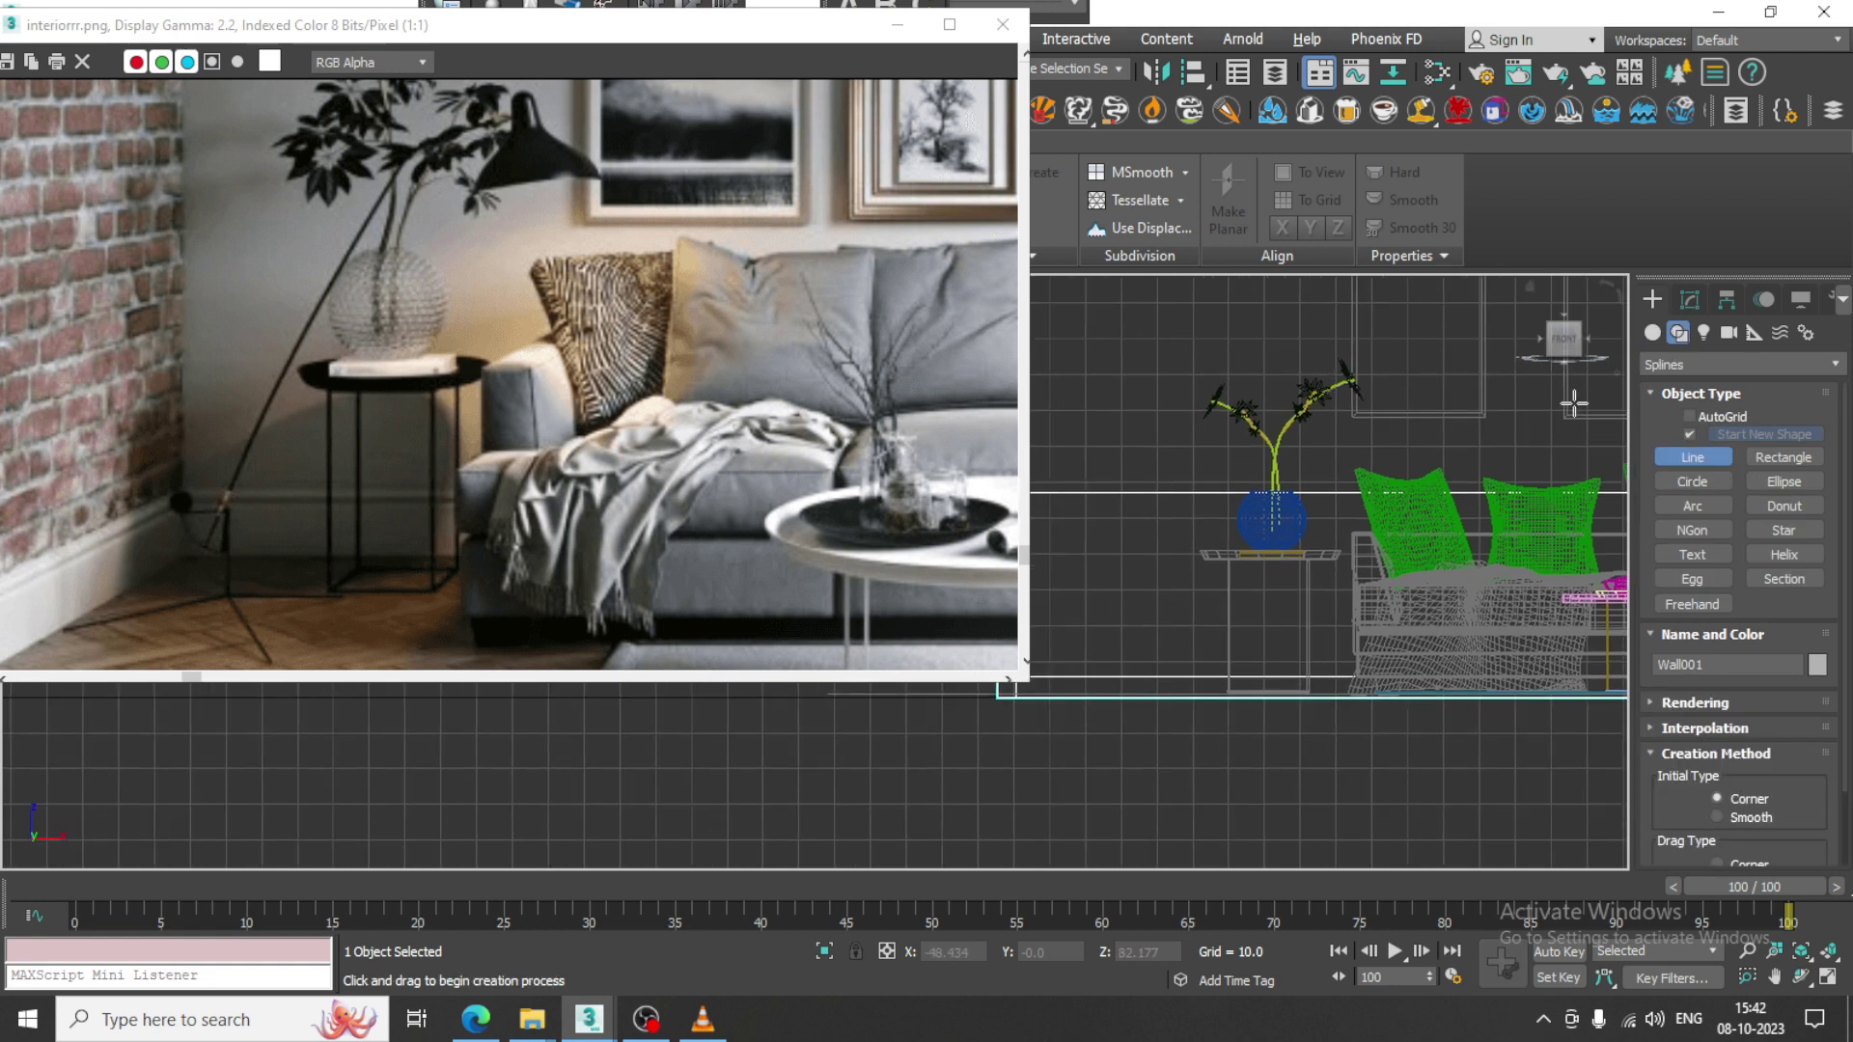
click(1338, 370)
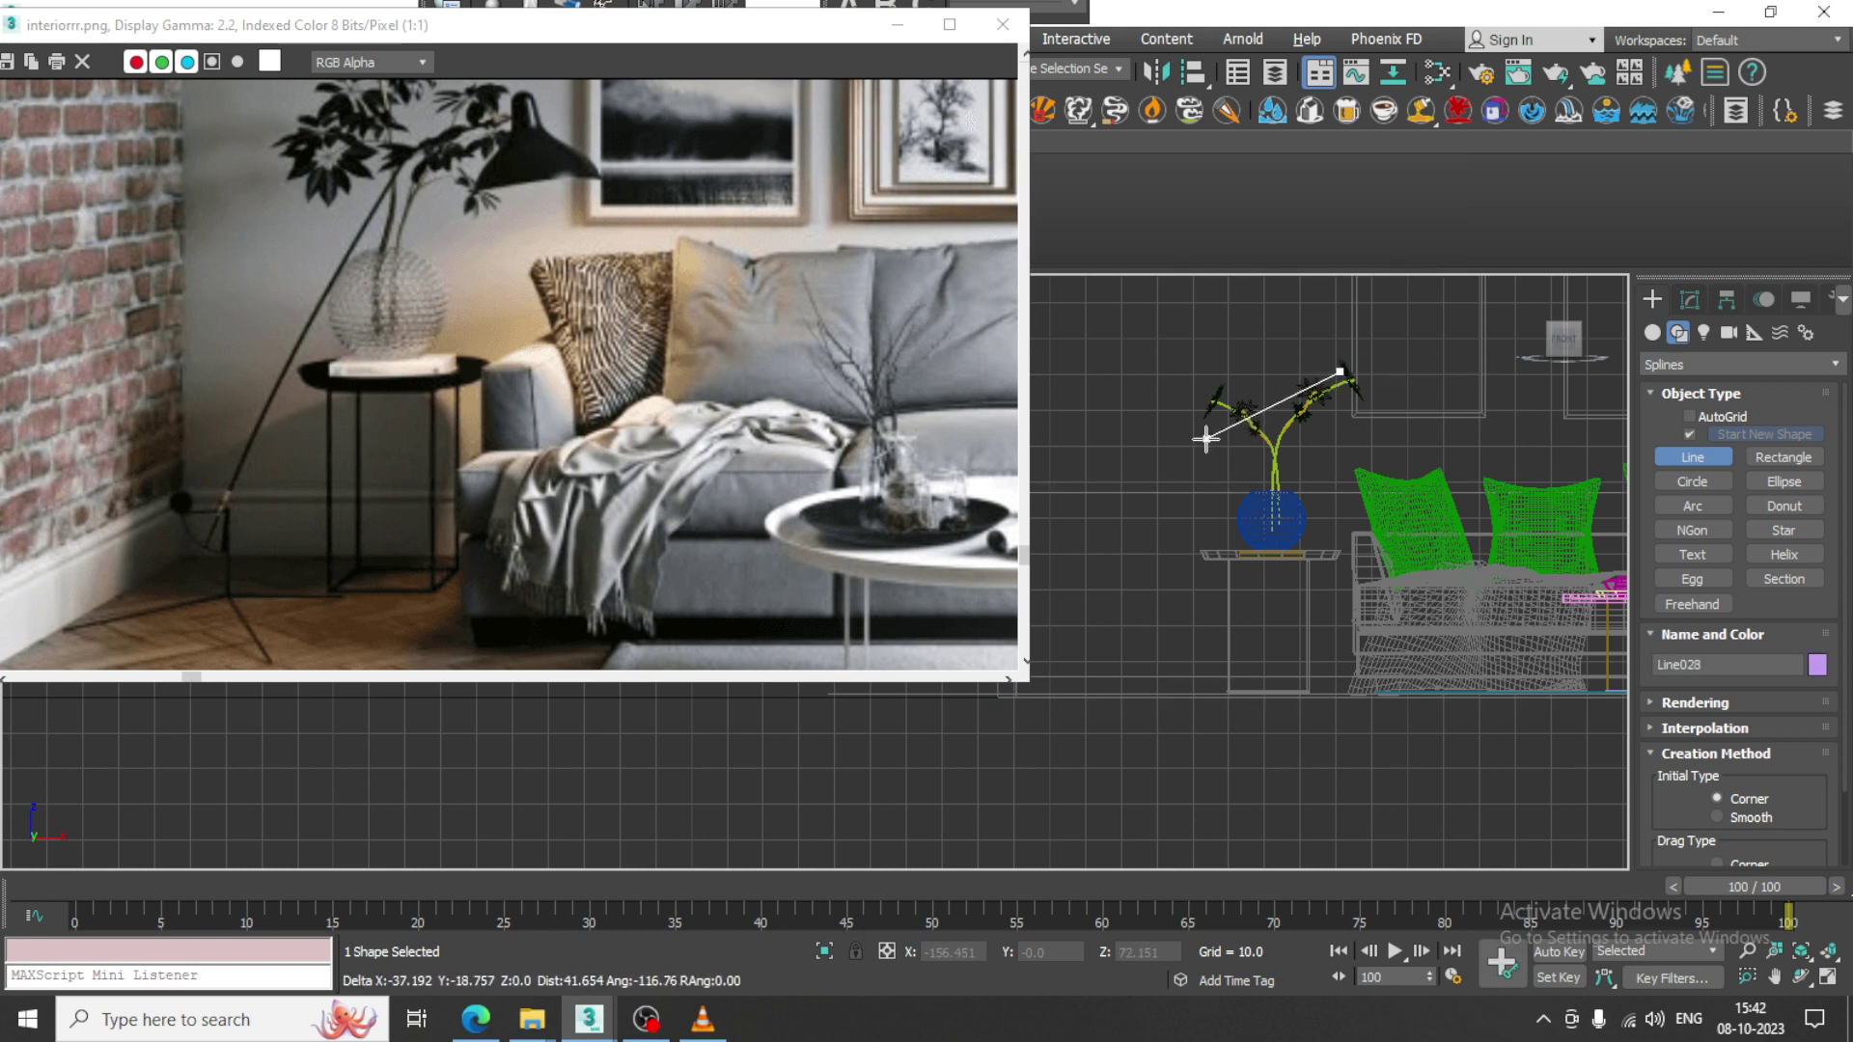
drag(1144, 487, 1116, 551)
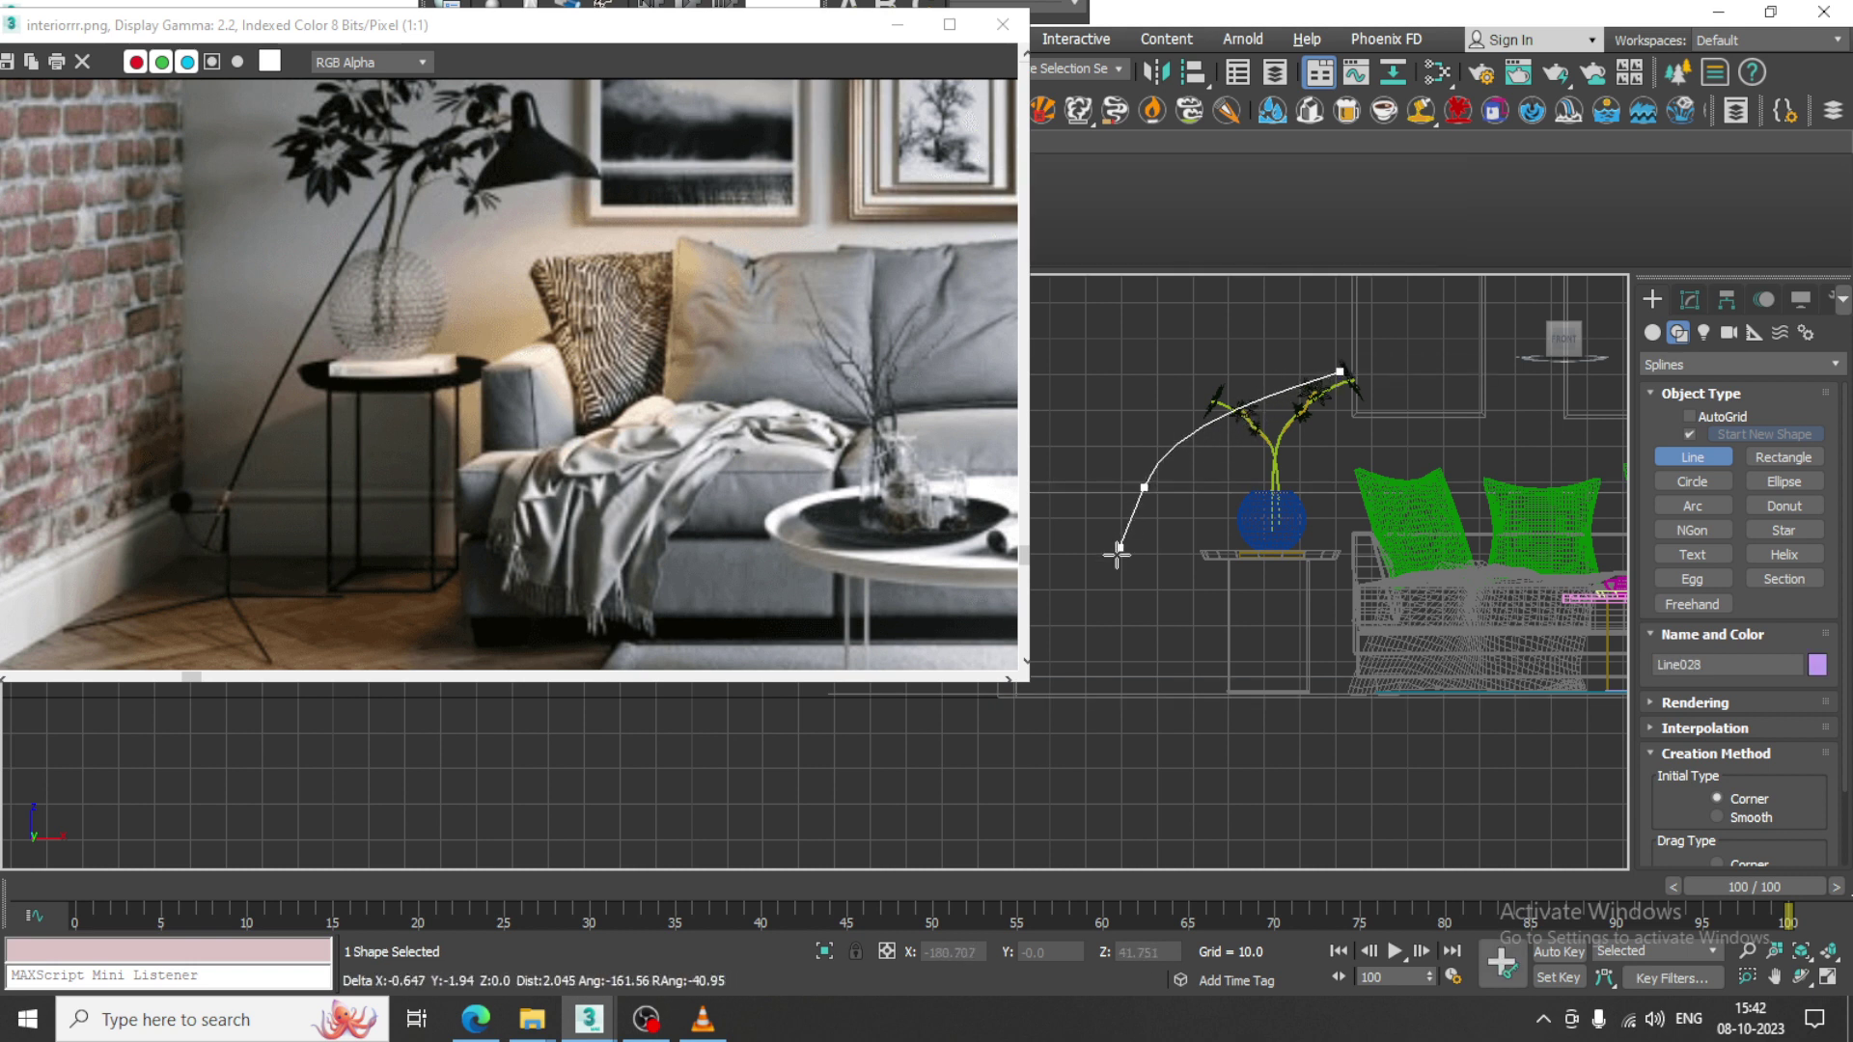
click(1092, 633)
right_click(1093, 634)
Make the lamp arm line display in the viewport as a radial tube with a thickness of 0.88.
key(alt+w)
middle_drag(1215, 799, 1196, 762)
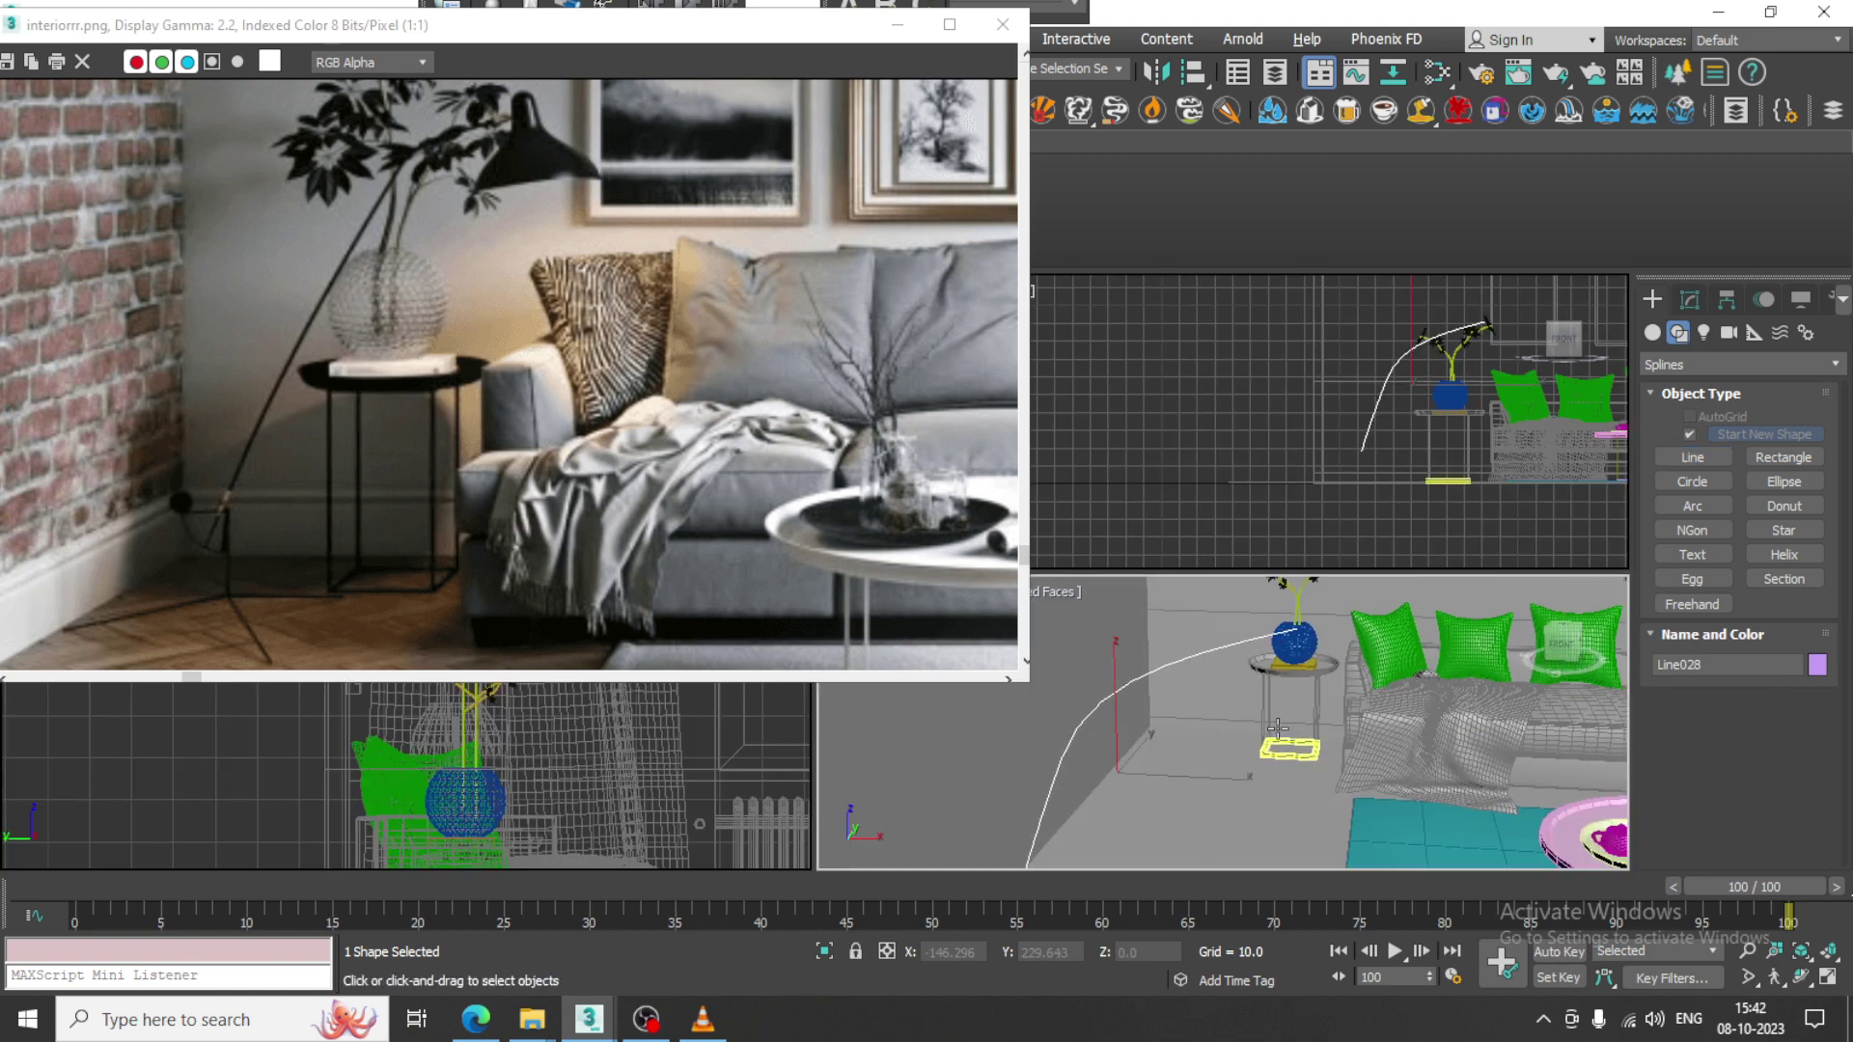
key(alt+w)
alt+middle_drag(1197, 675, 1269, 612)
key(w)
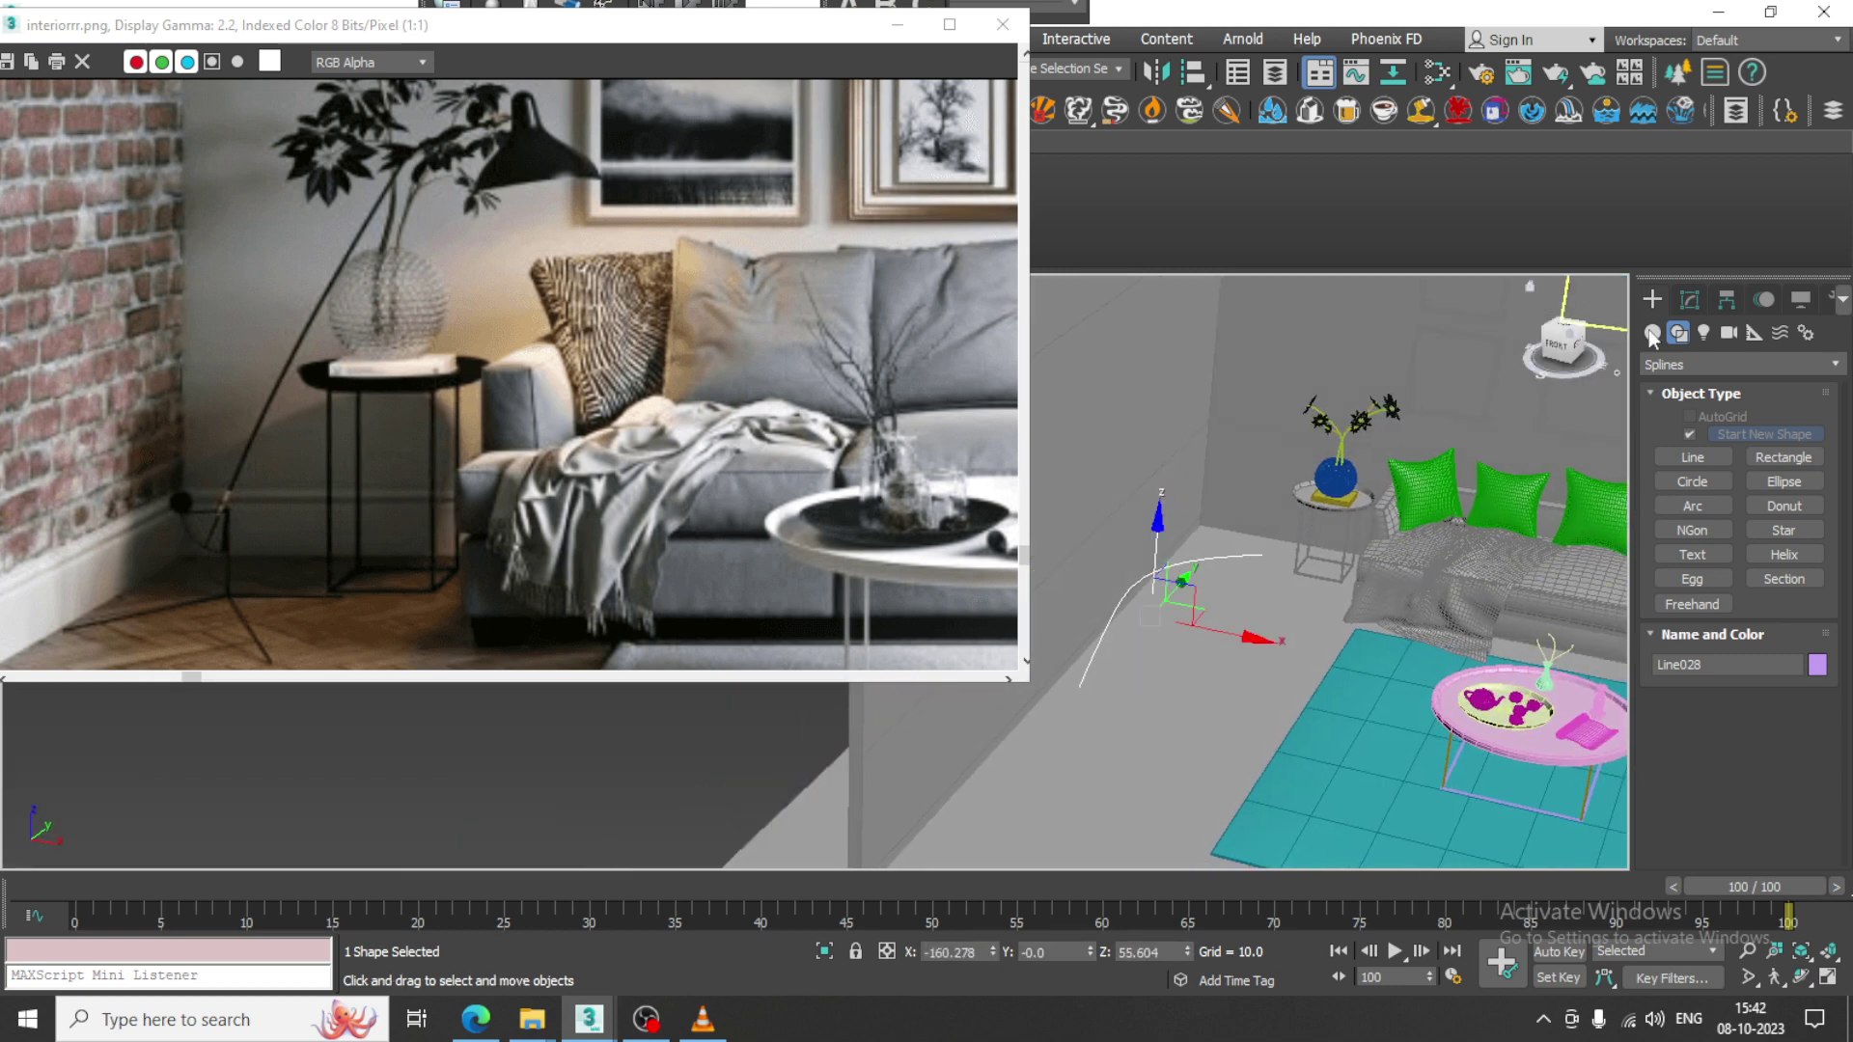
click(1689, 300)
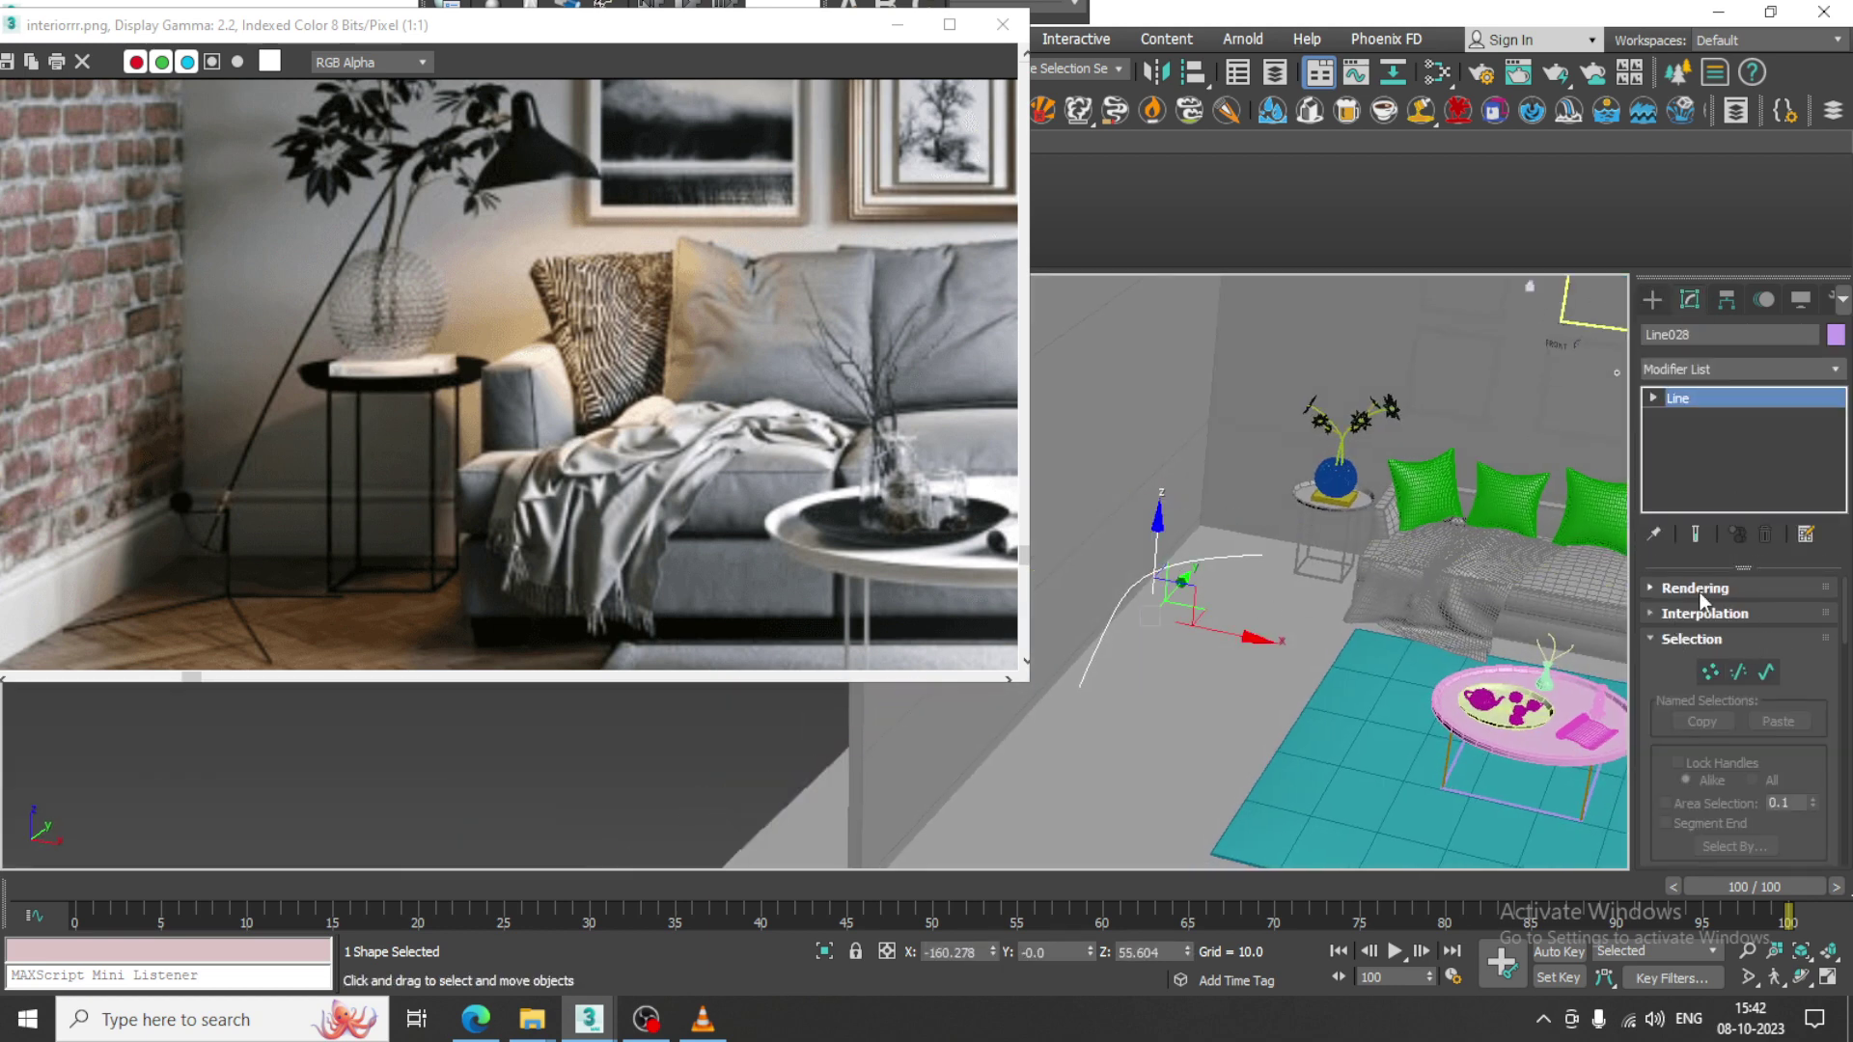
click(1698, 590)
drag(1657, 658, 1659, 777)
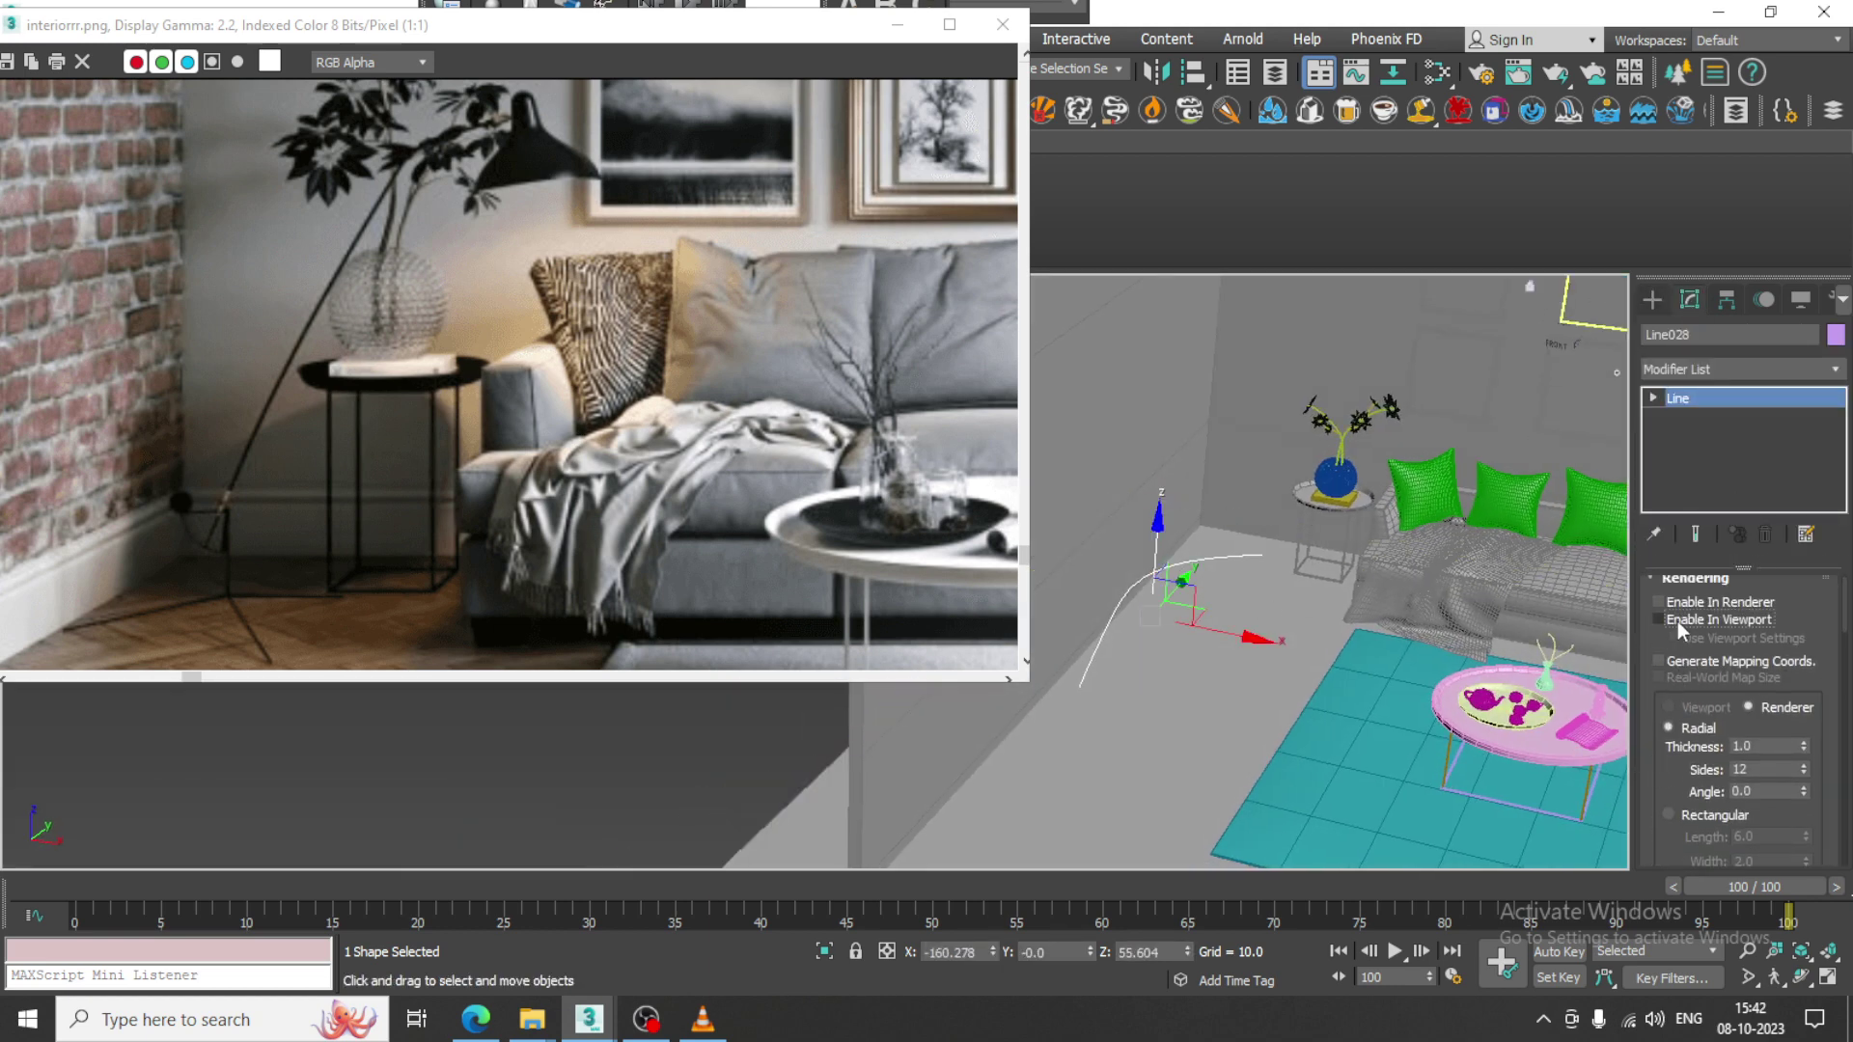
click(1677, 621)
scroll(1176, 549, up, 5)
alt+middle_drag(1176, 549, 1187, 544)
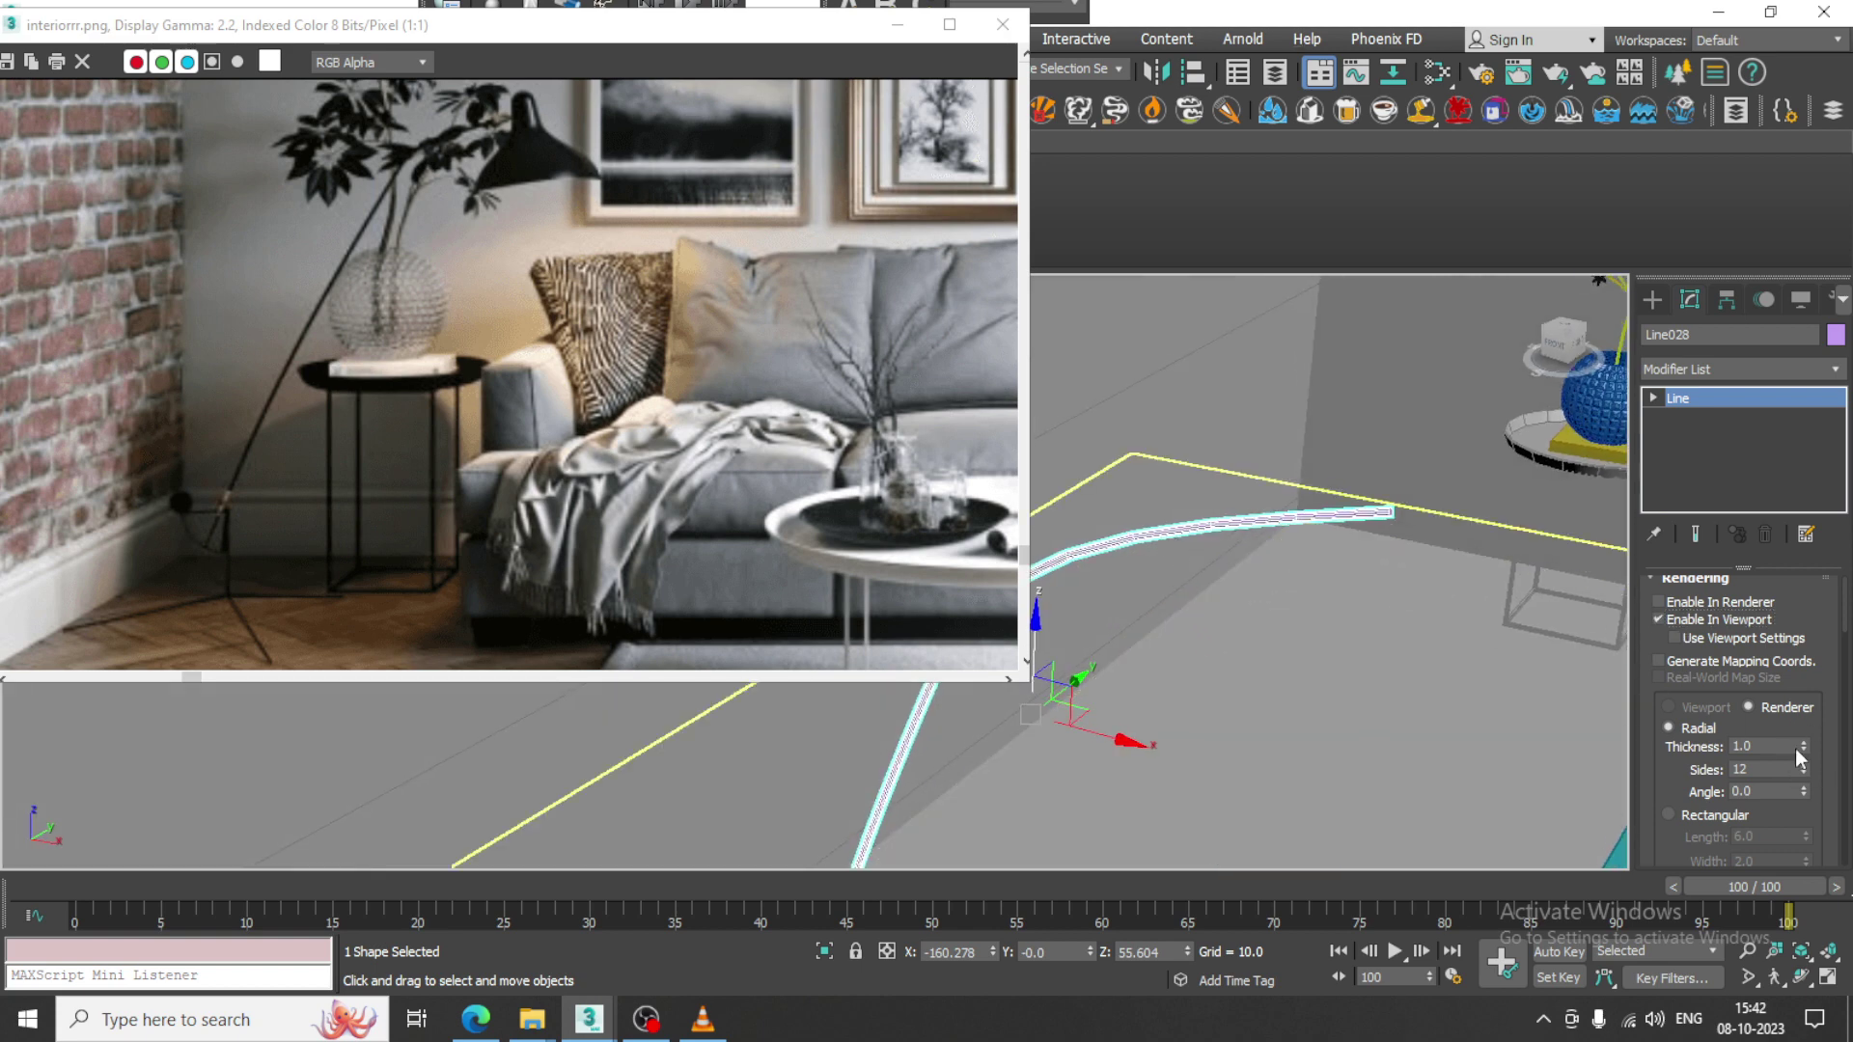
drag(1802, 750, 1819, 762)
Smooth the lamp arm's curve by setting its interpolation steps to 12.
drag(1652, 773, 1650, 408)
click(1710, 758)
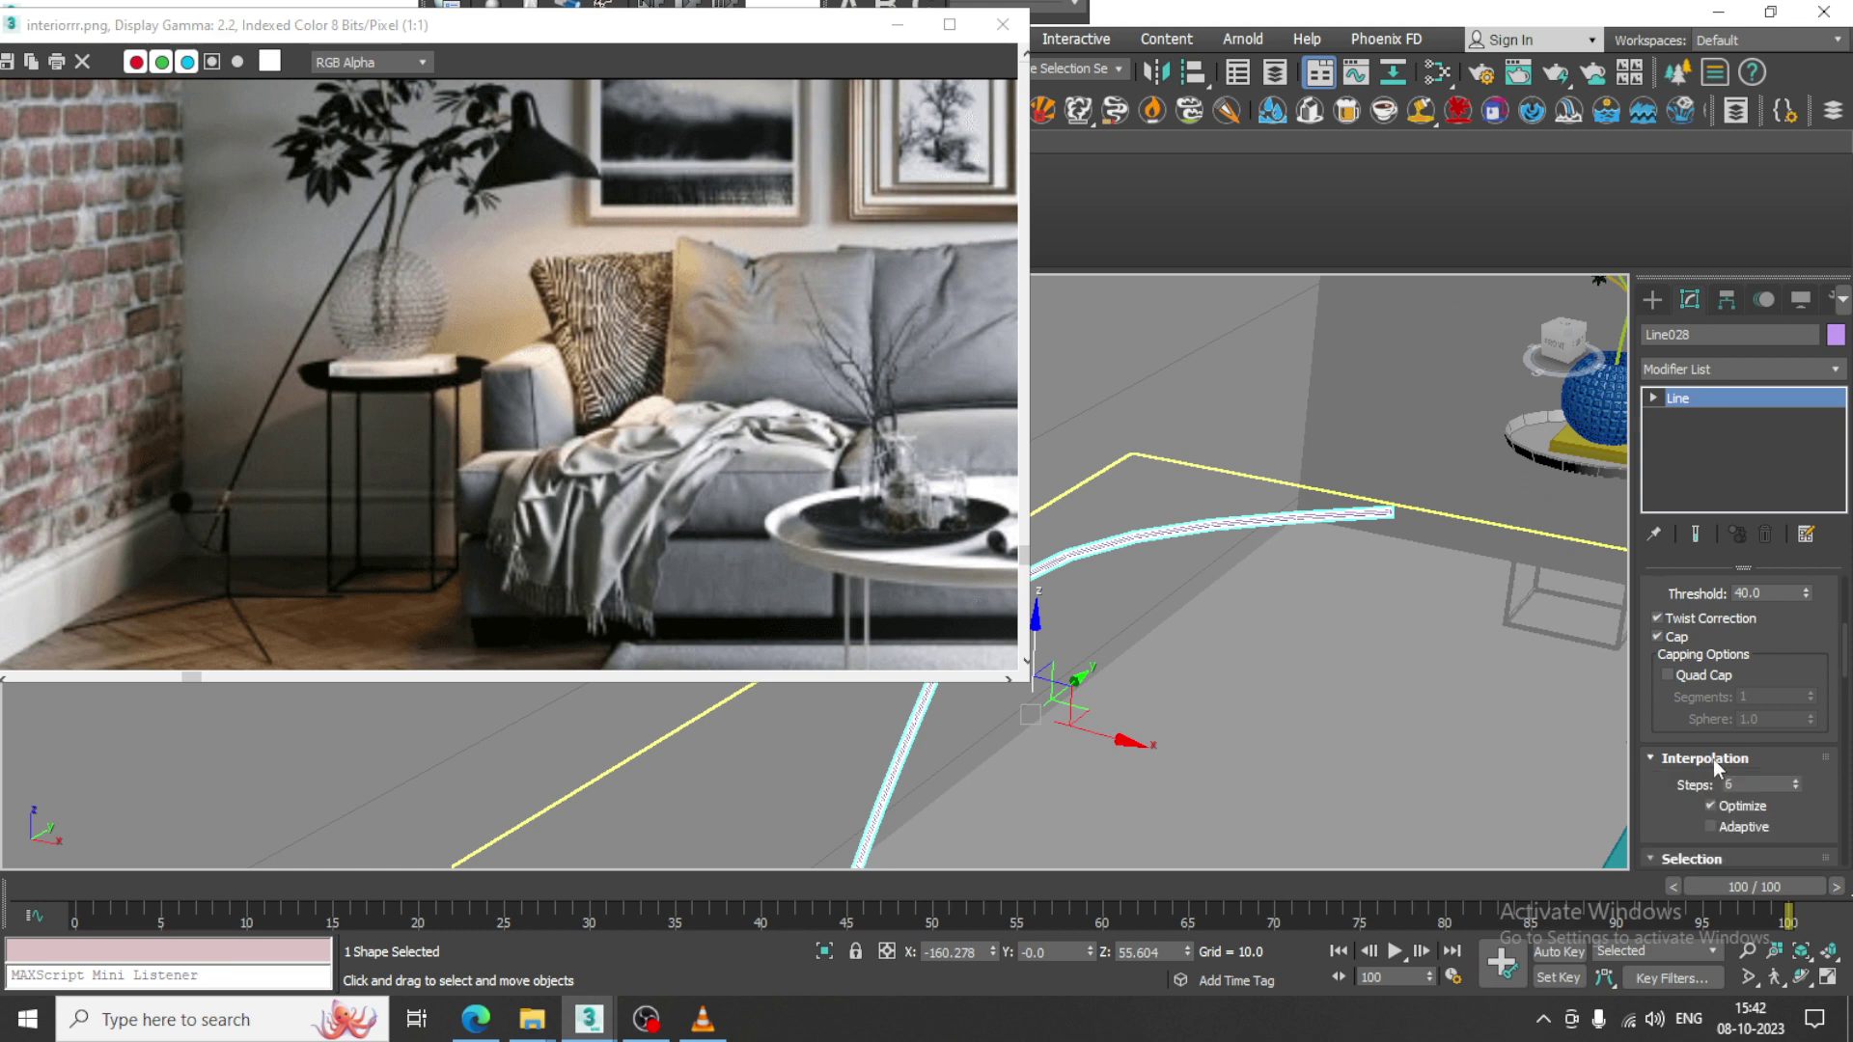
click(1796, 780)
click(1796, 780)
Start a new line in the Front view for the lampshade profile, over the picture frame near the lamp arm's upper end.
alt+middle_drag(1092, 662, 1283, 508)
middle_drag(1286, 433, 1309, 418)
key(alt+w)
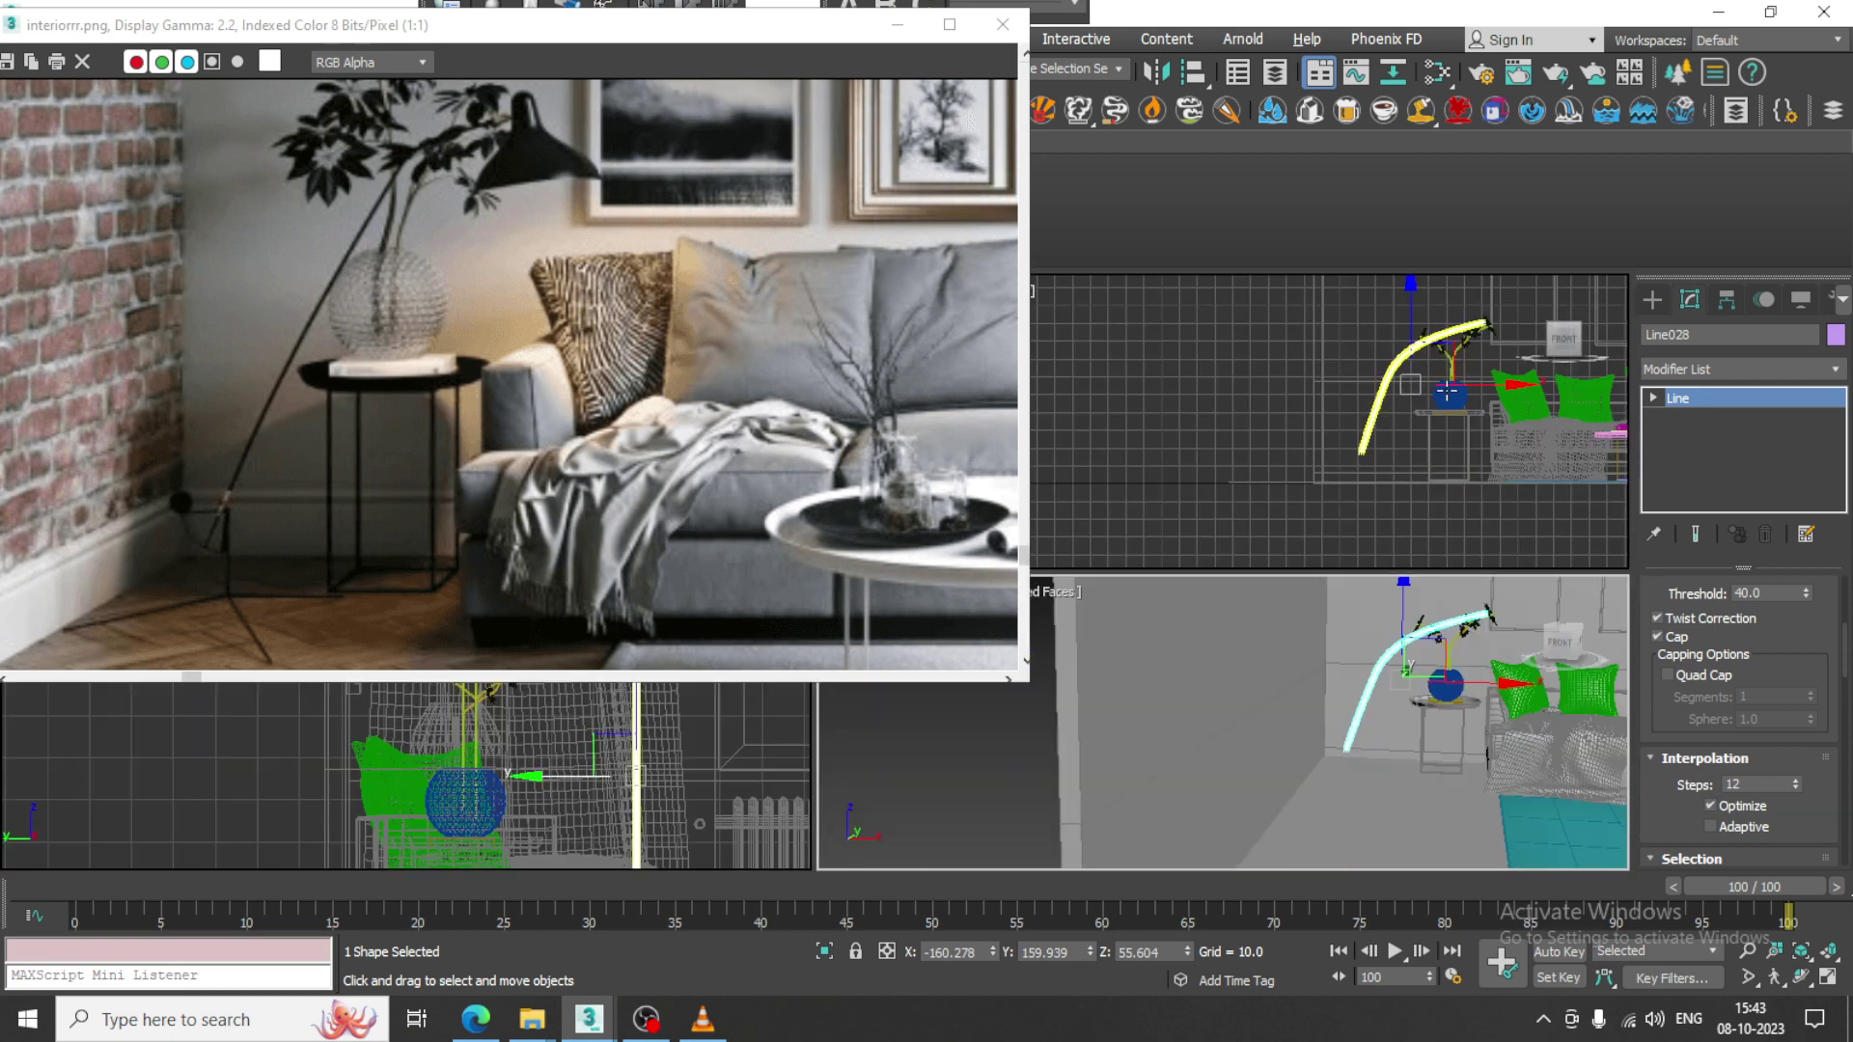
middle_click(1409, 362)
key(alt+w)
middle_drag(1486, 399, 1369, 460)
scroll(1341, 454, up, 2)
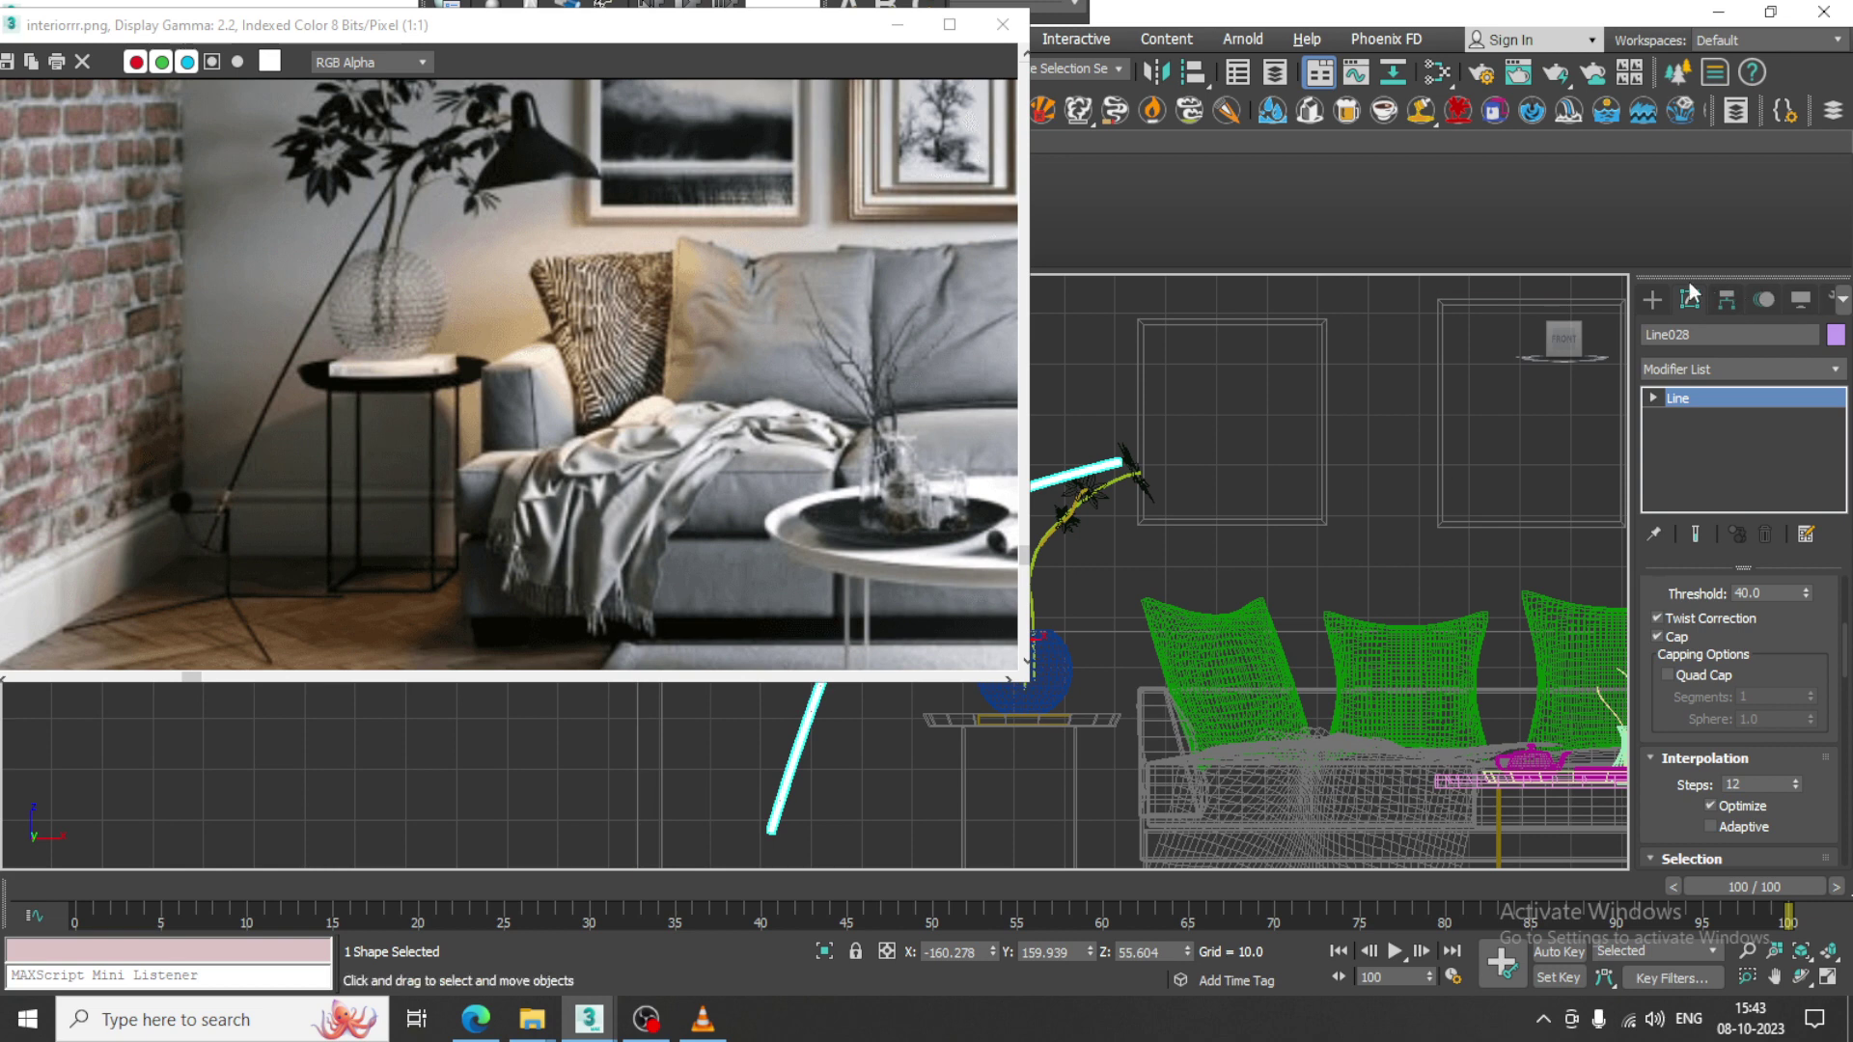
click(1652, 299)
click(1693, 457)
middle_drag(1467, 496, 1240, 470)
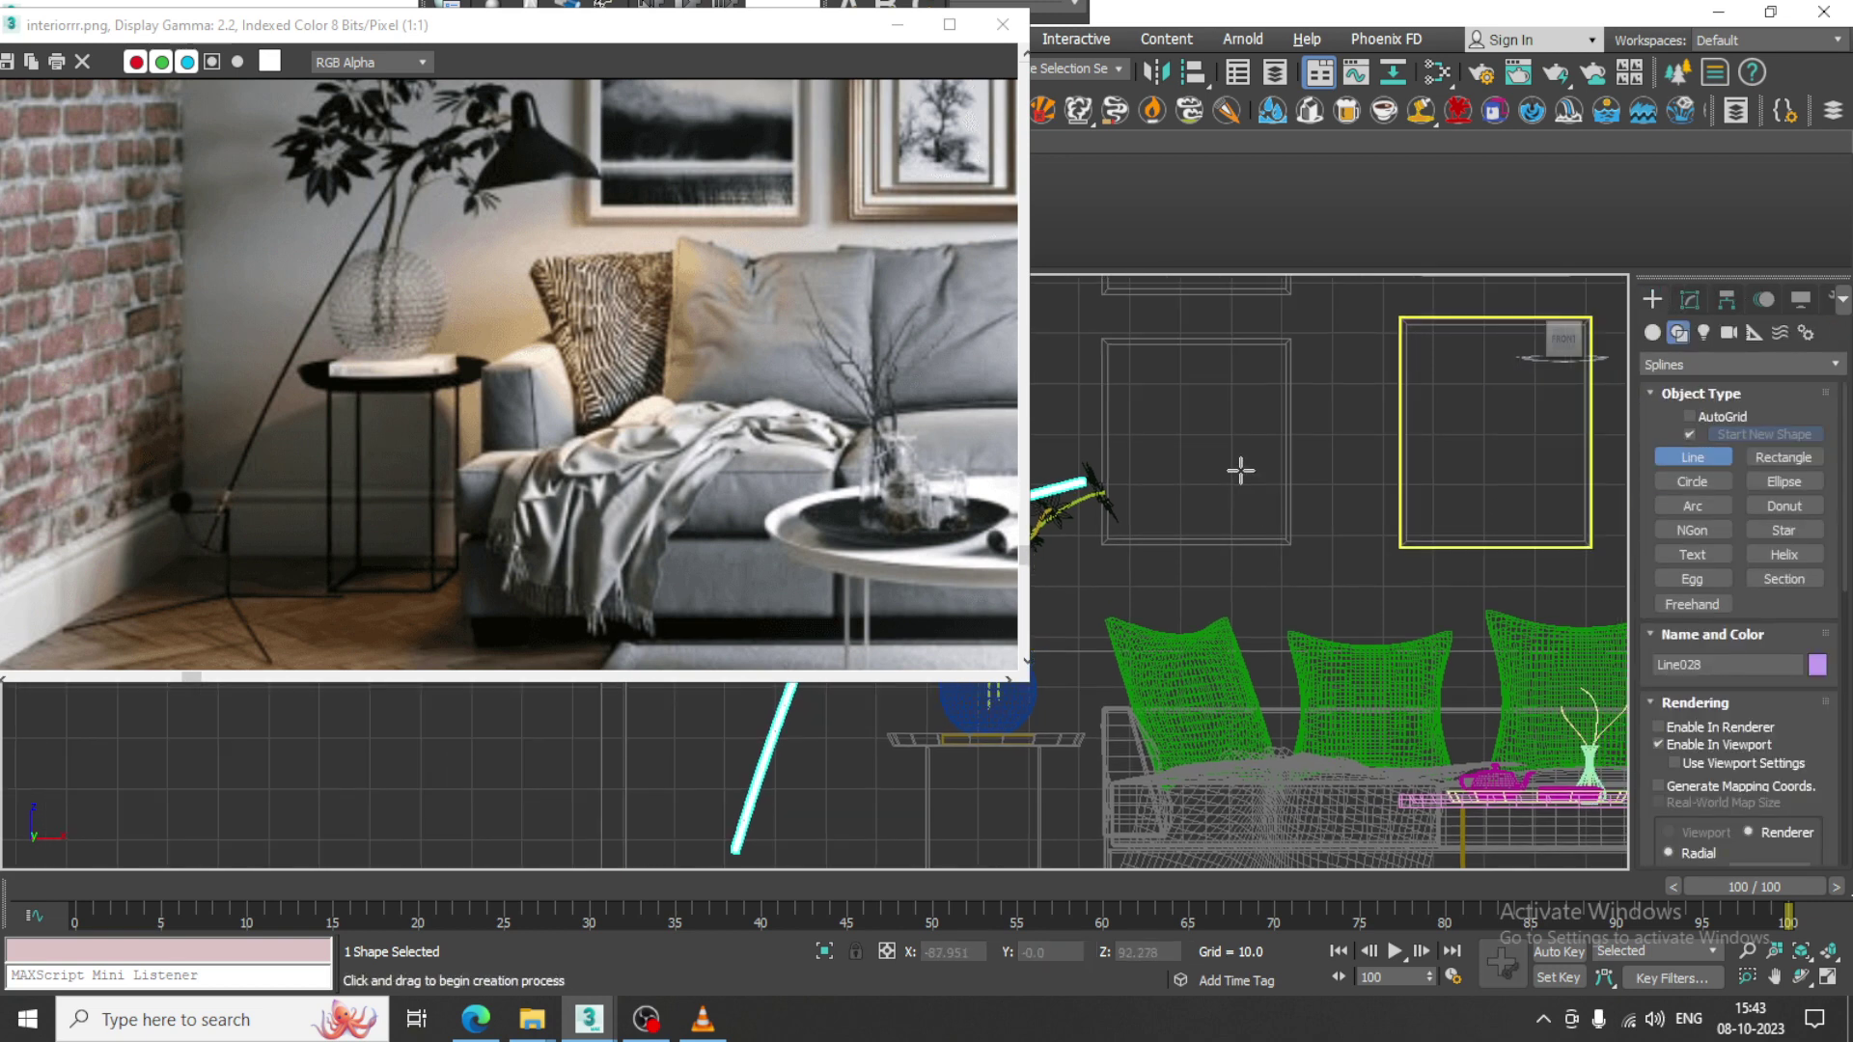
scroll(1245, 464, up, 3)
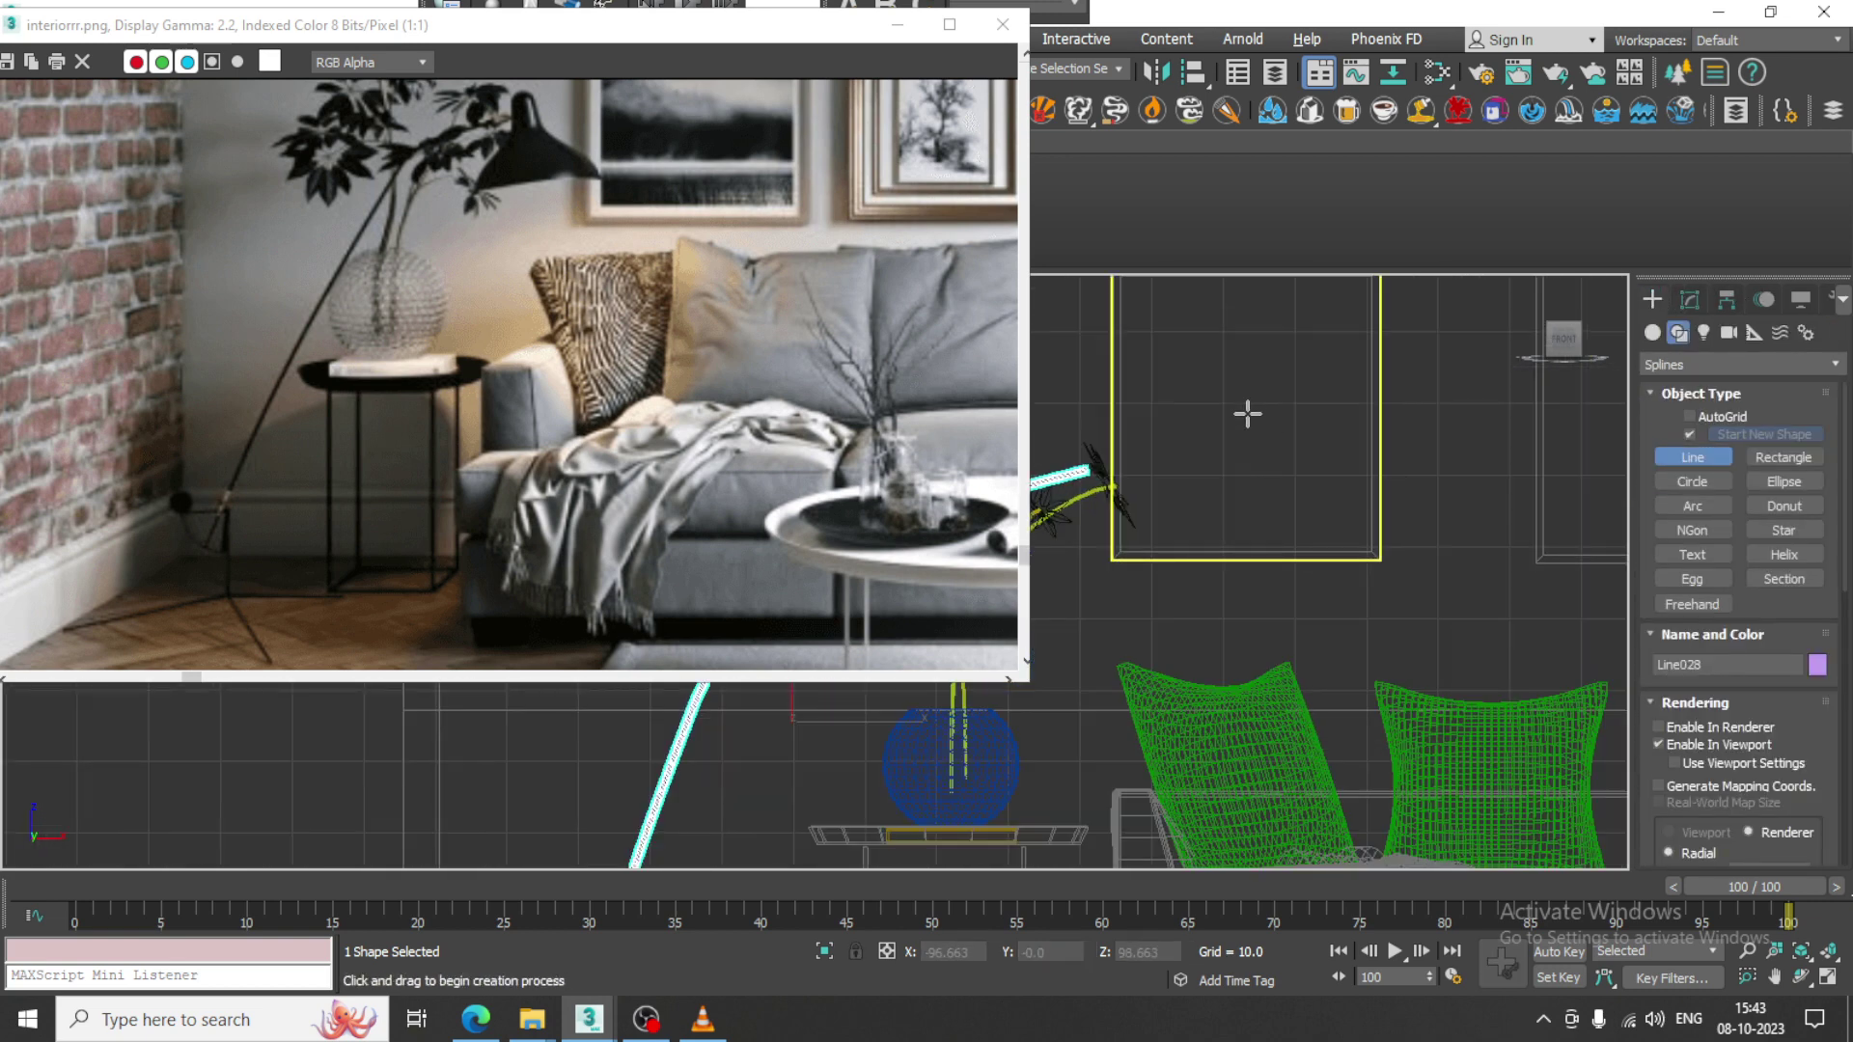
click(1249, 408)
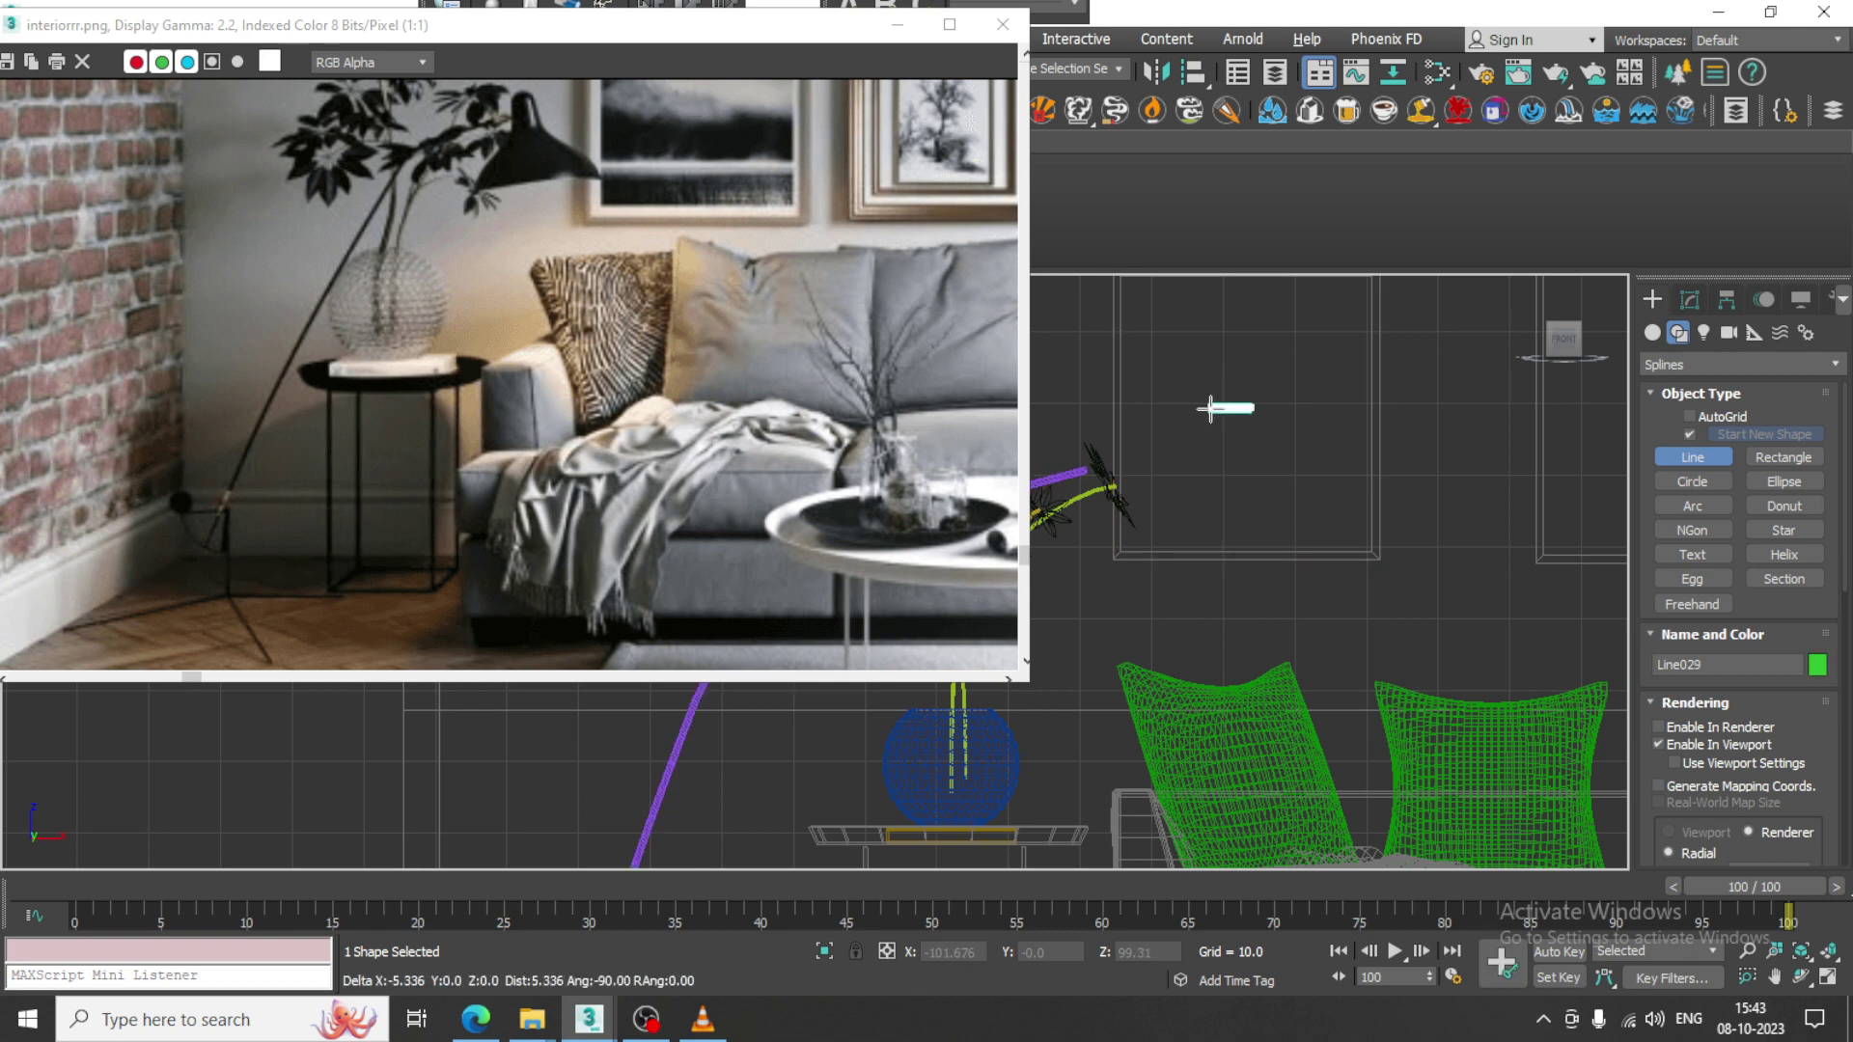
click(1209, 408)
right_click(1209, 408)
key(ctrl+z)
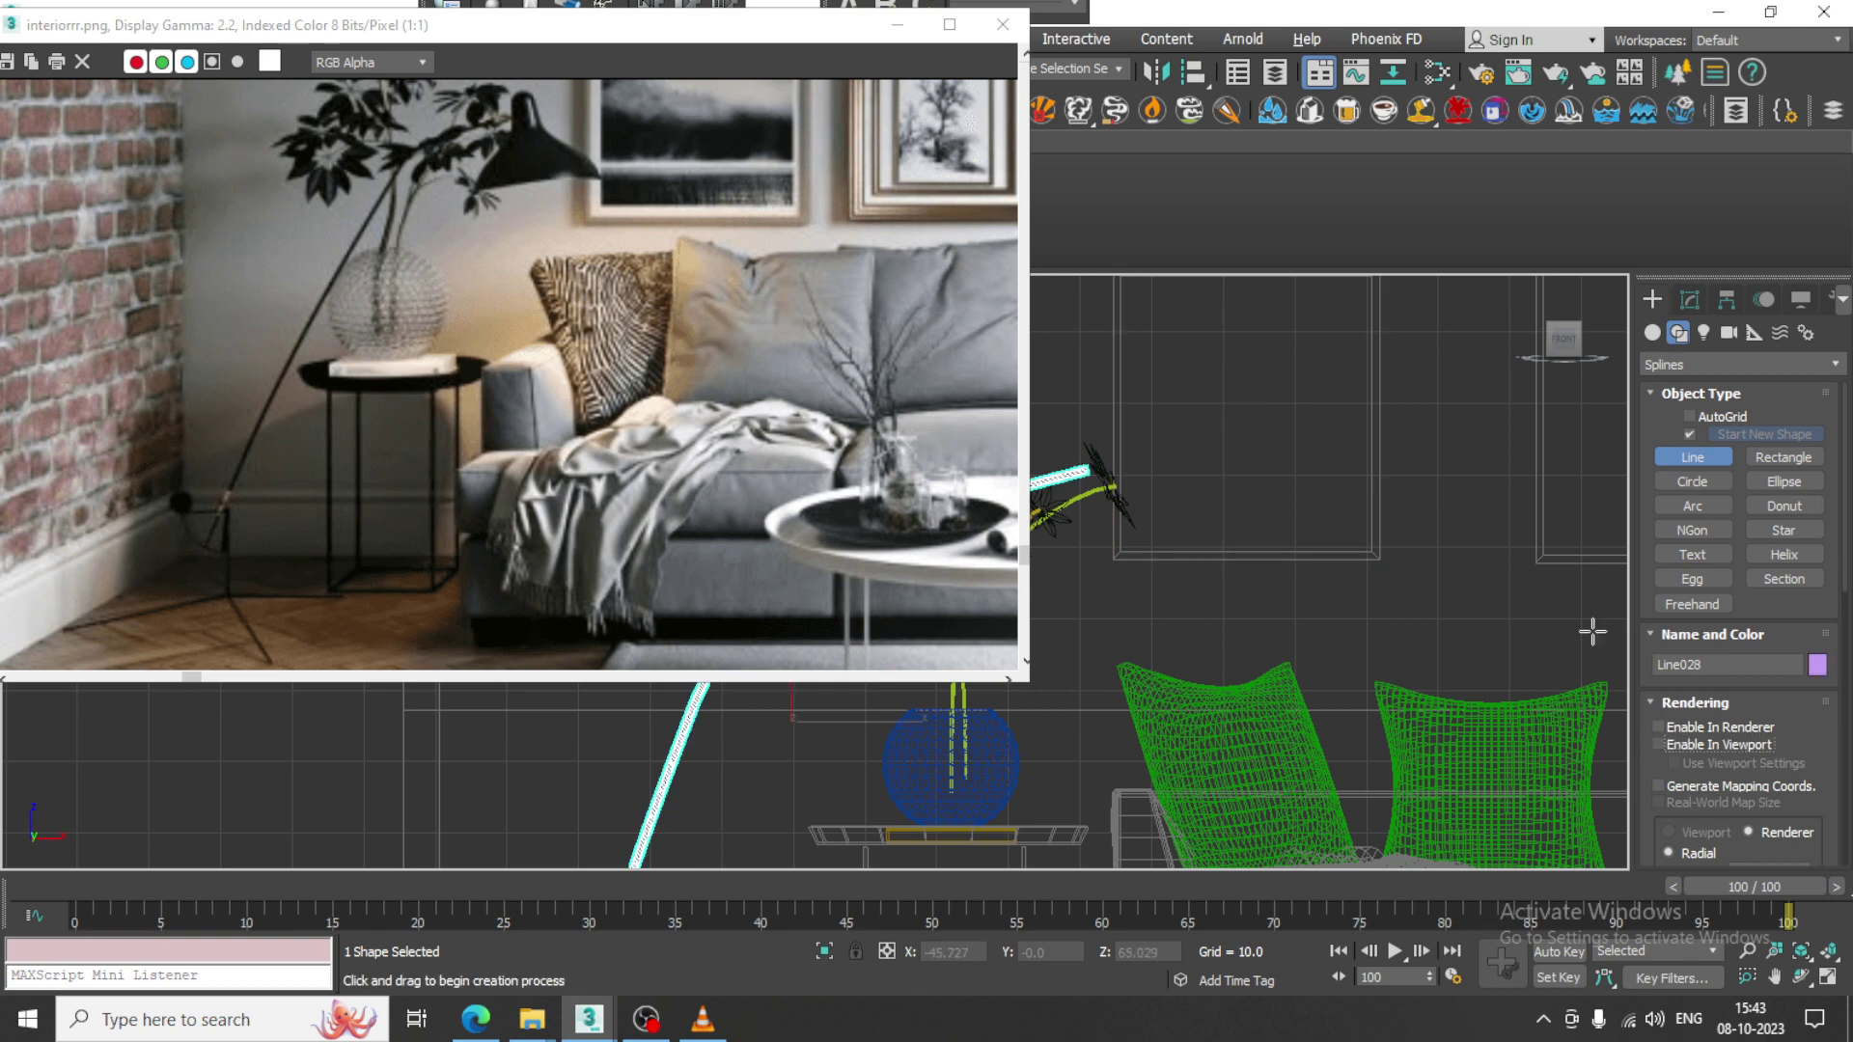
Draw the lampshade's half profile with viewport rendering off: a short horizontal top about 2.9 units long, a slanted neck and a curved flare.
click(1286, 393)
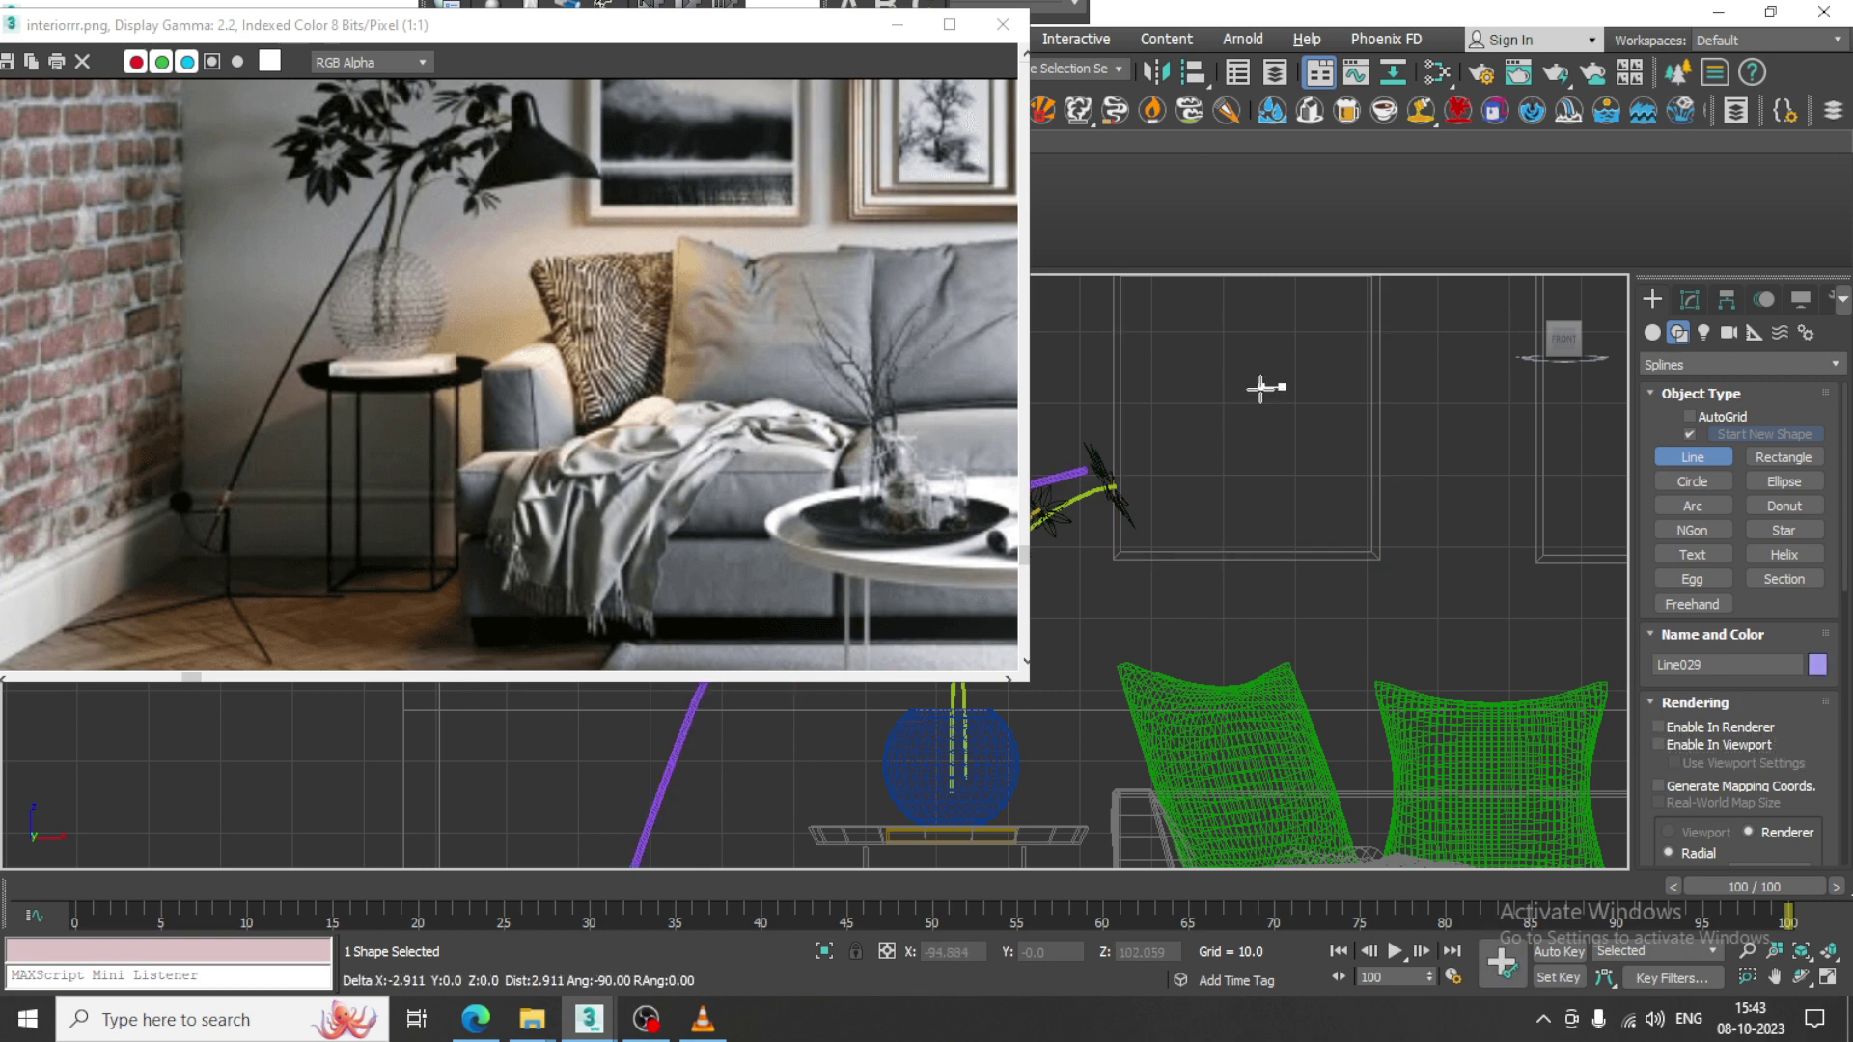
click(1251, 450)
drag(1155, 538, 1155, 587)
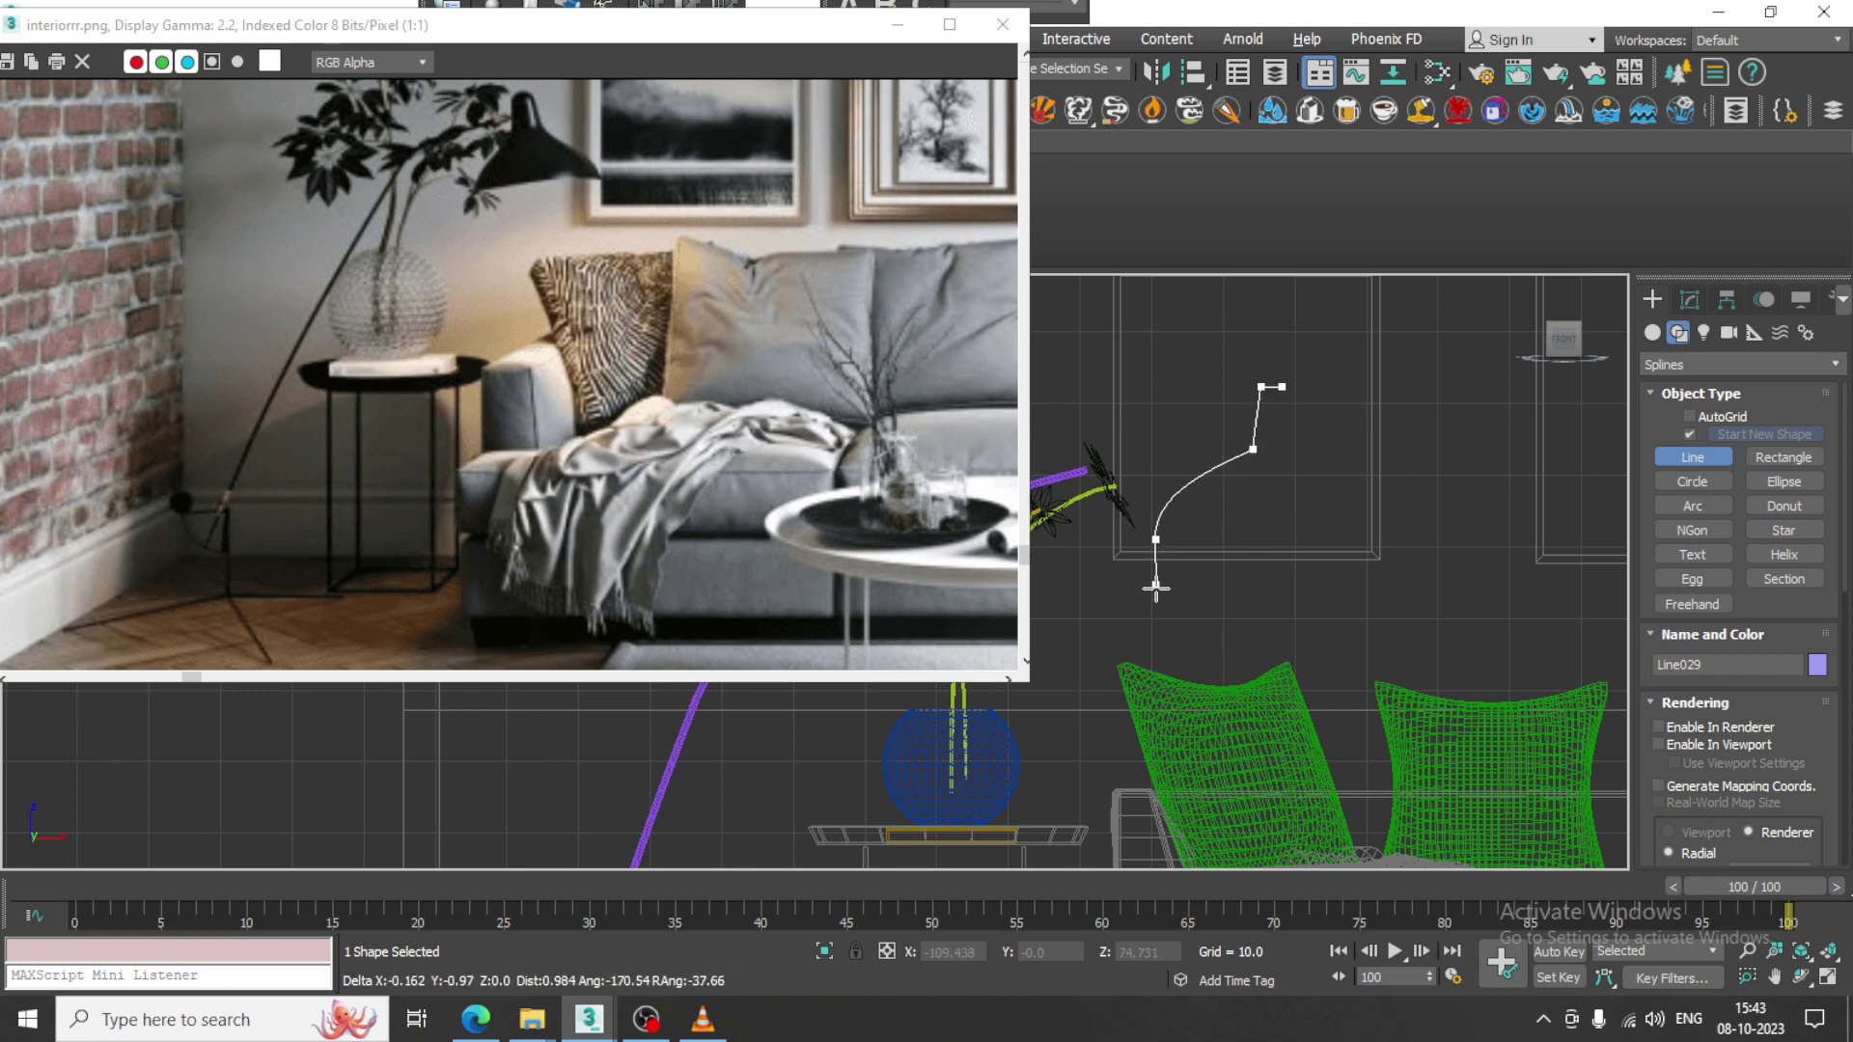
right_click(1158, 572)
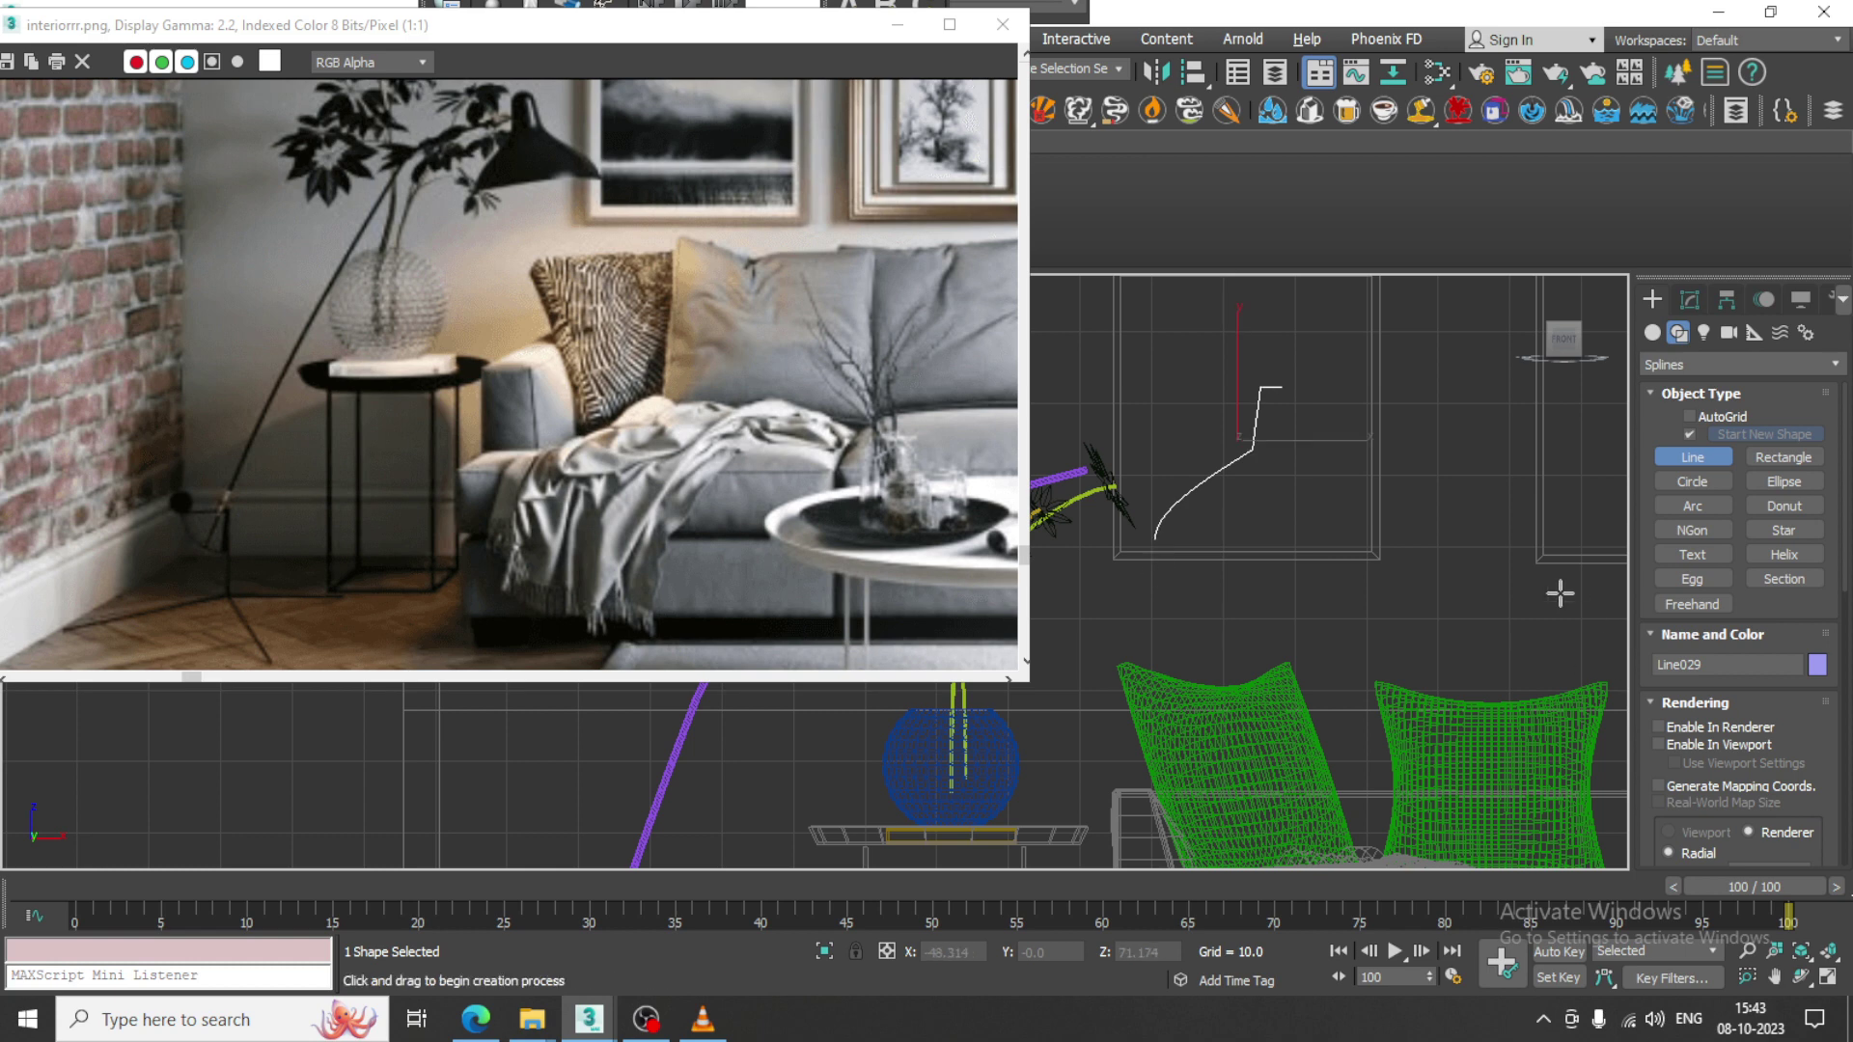
right_click(1555, 587)
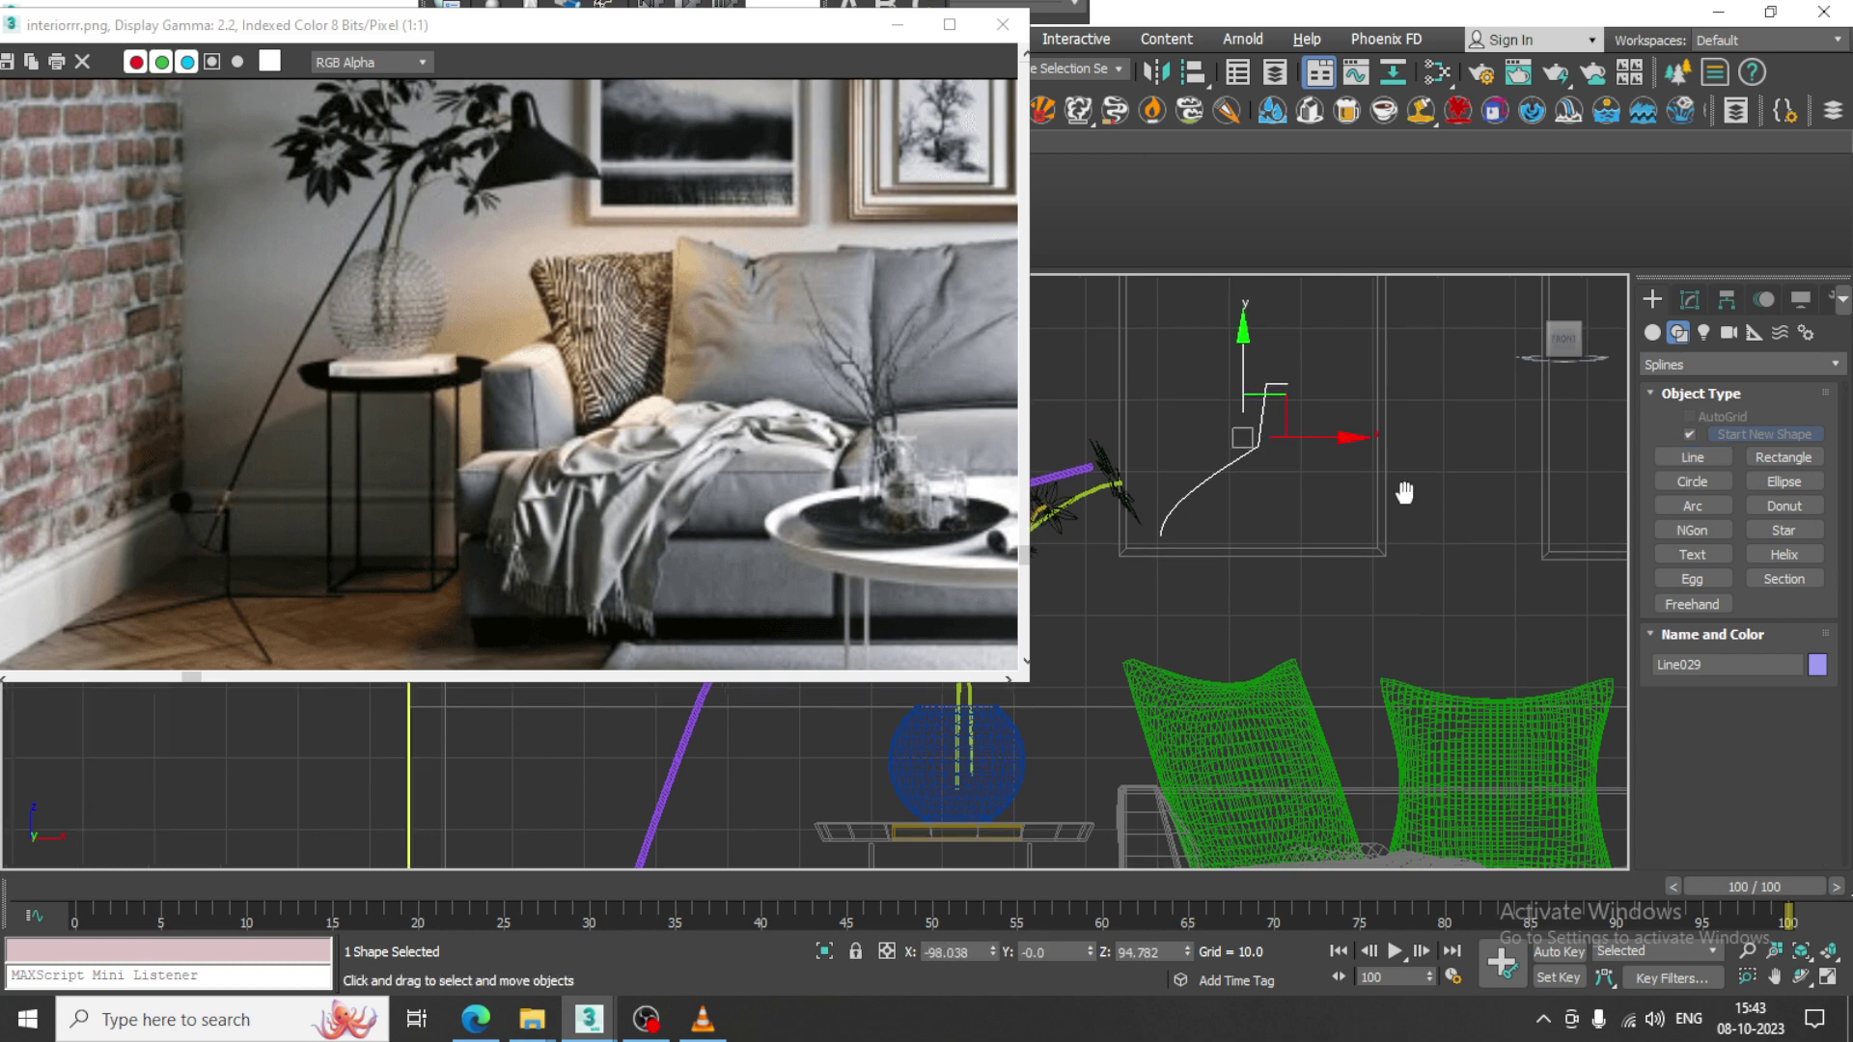
Revolve the lampshade profile with a Lathe modifier aligned to Max.
click(1690, 297)
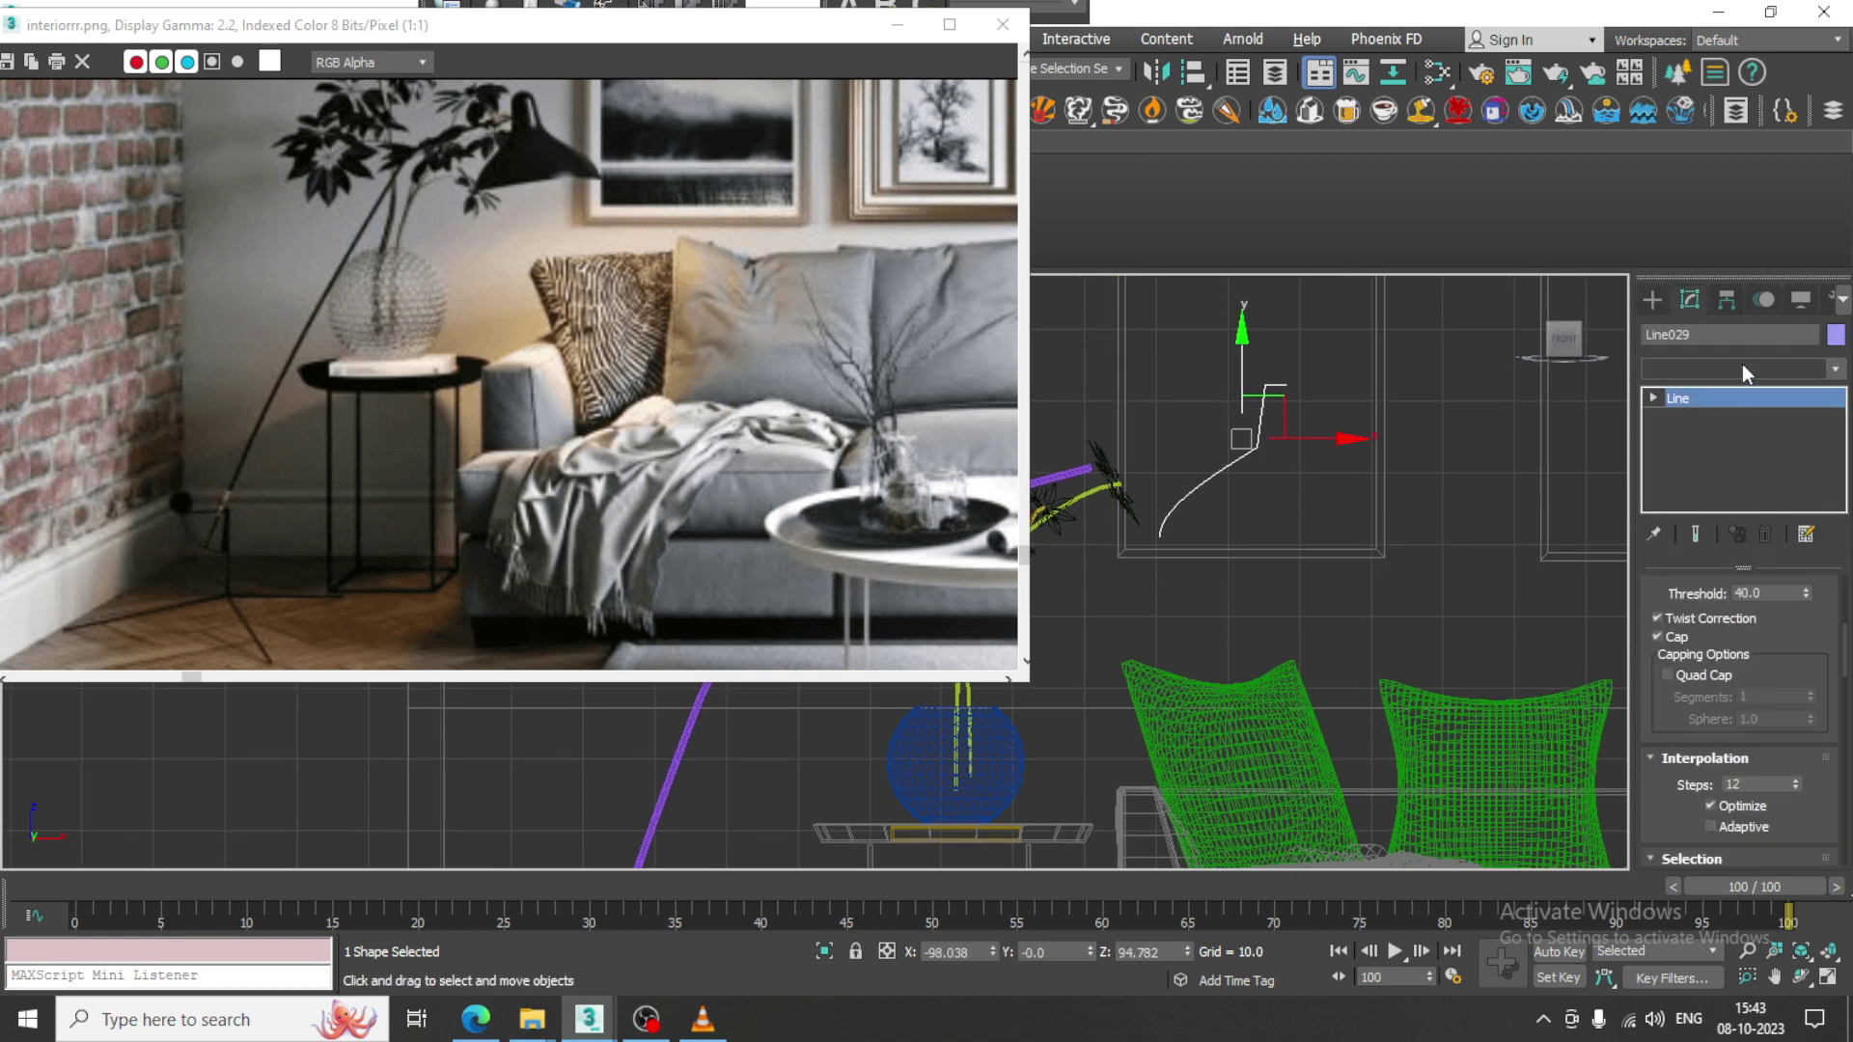
click(1742, 367)
key(l)
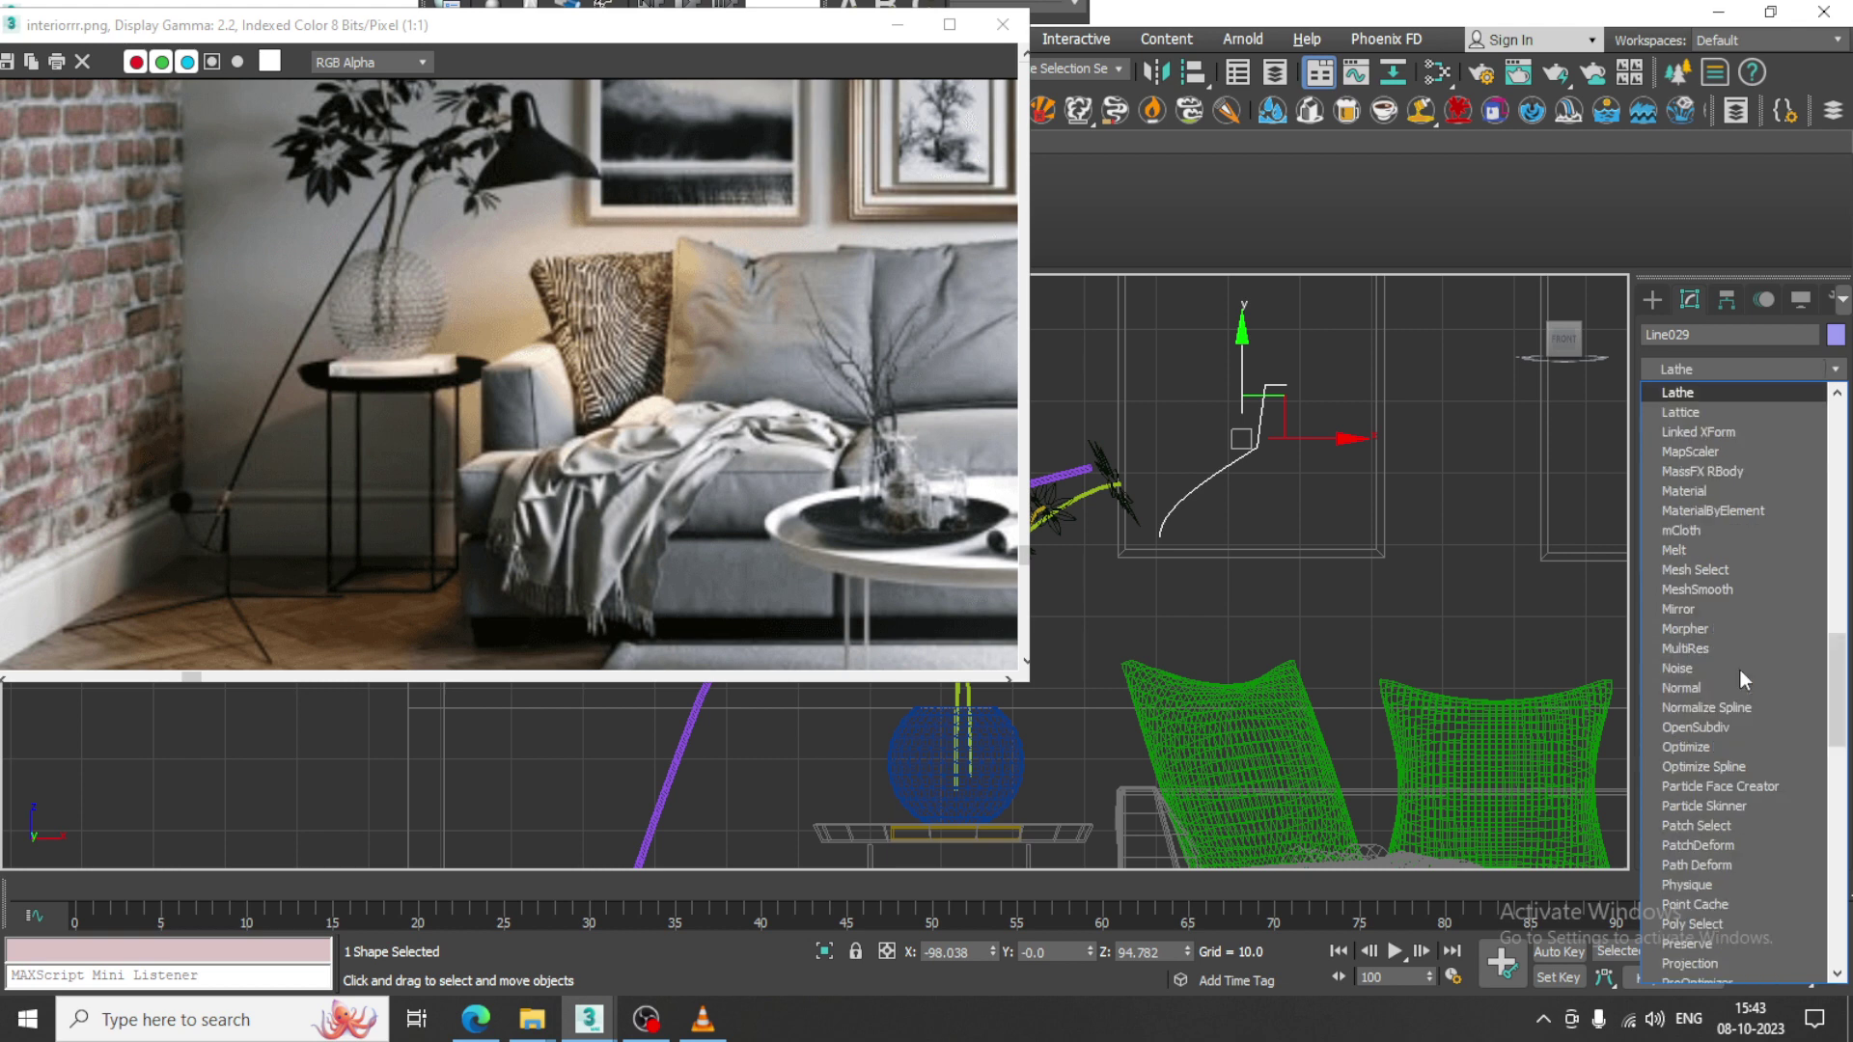
key(Return)
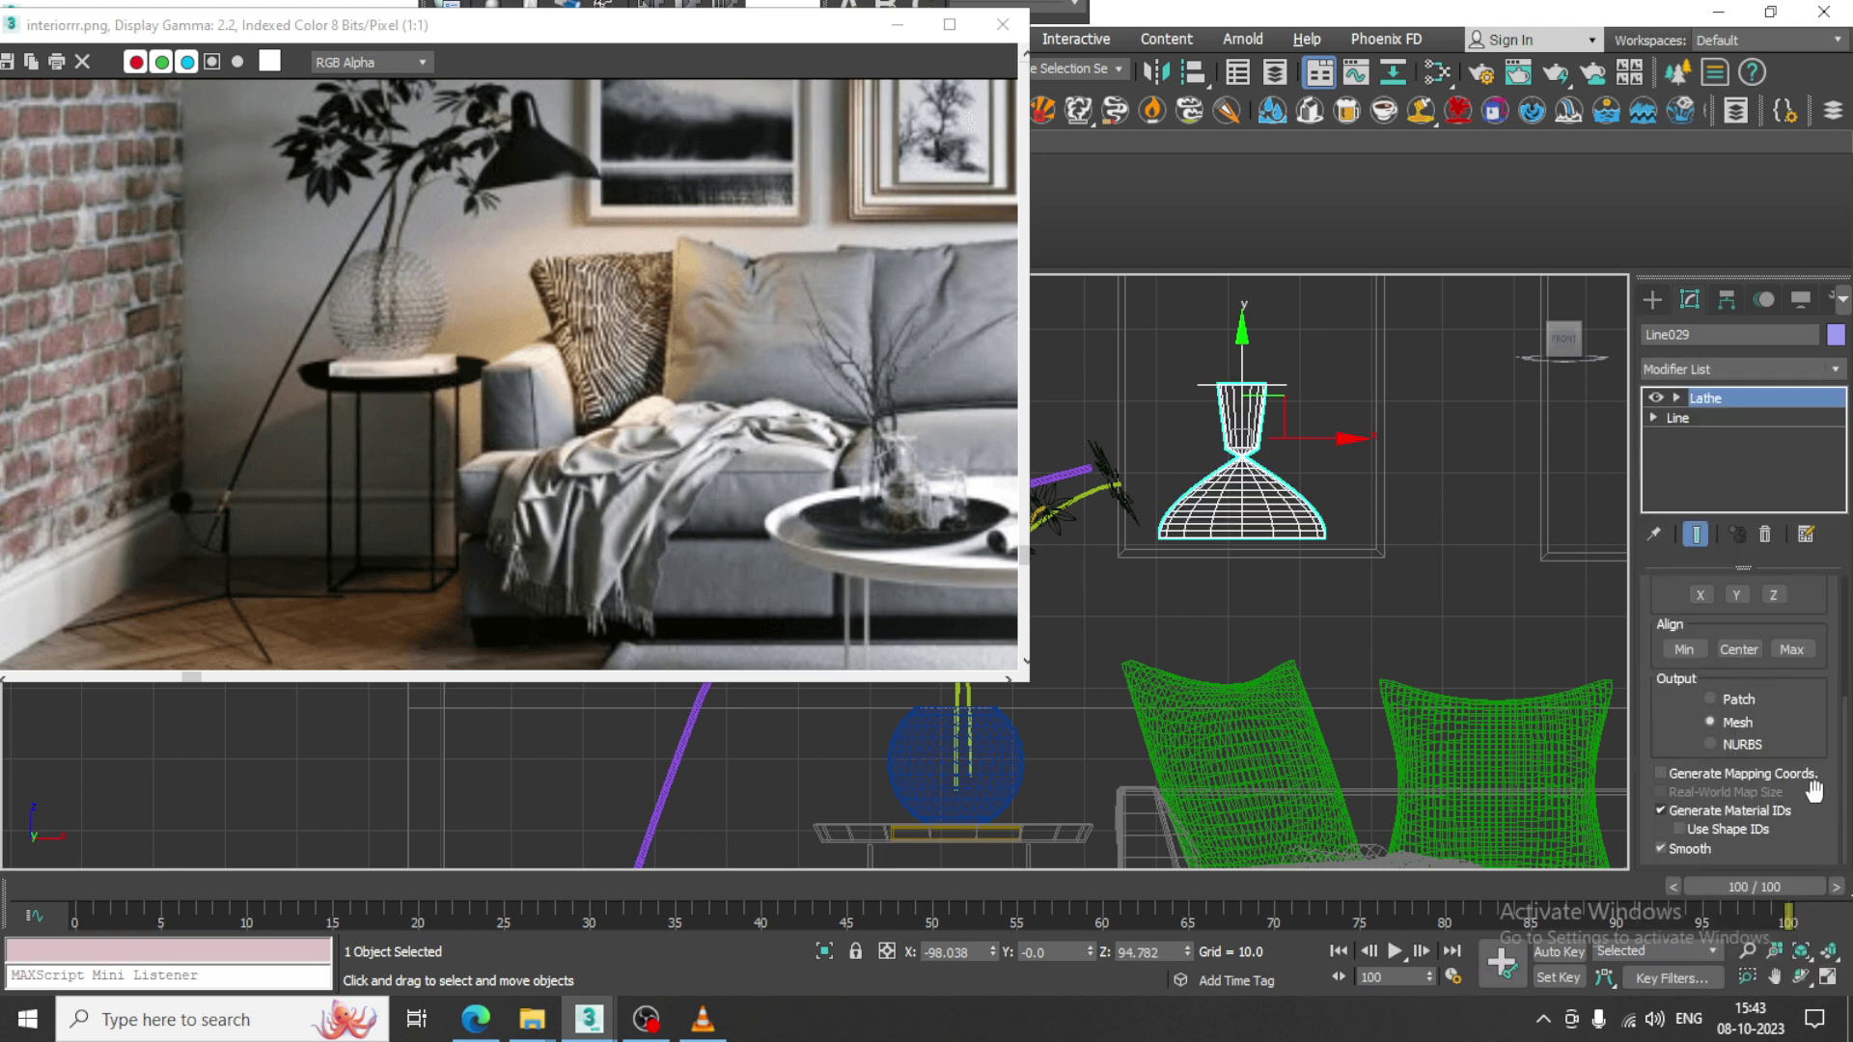
click(1793, 650)
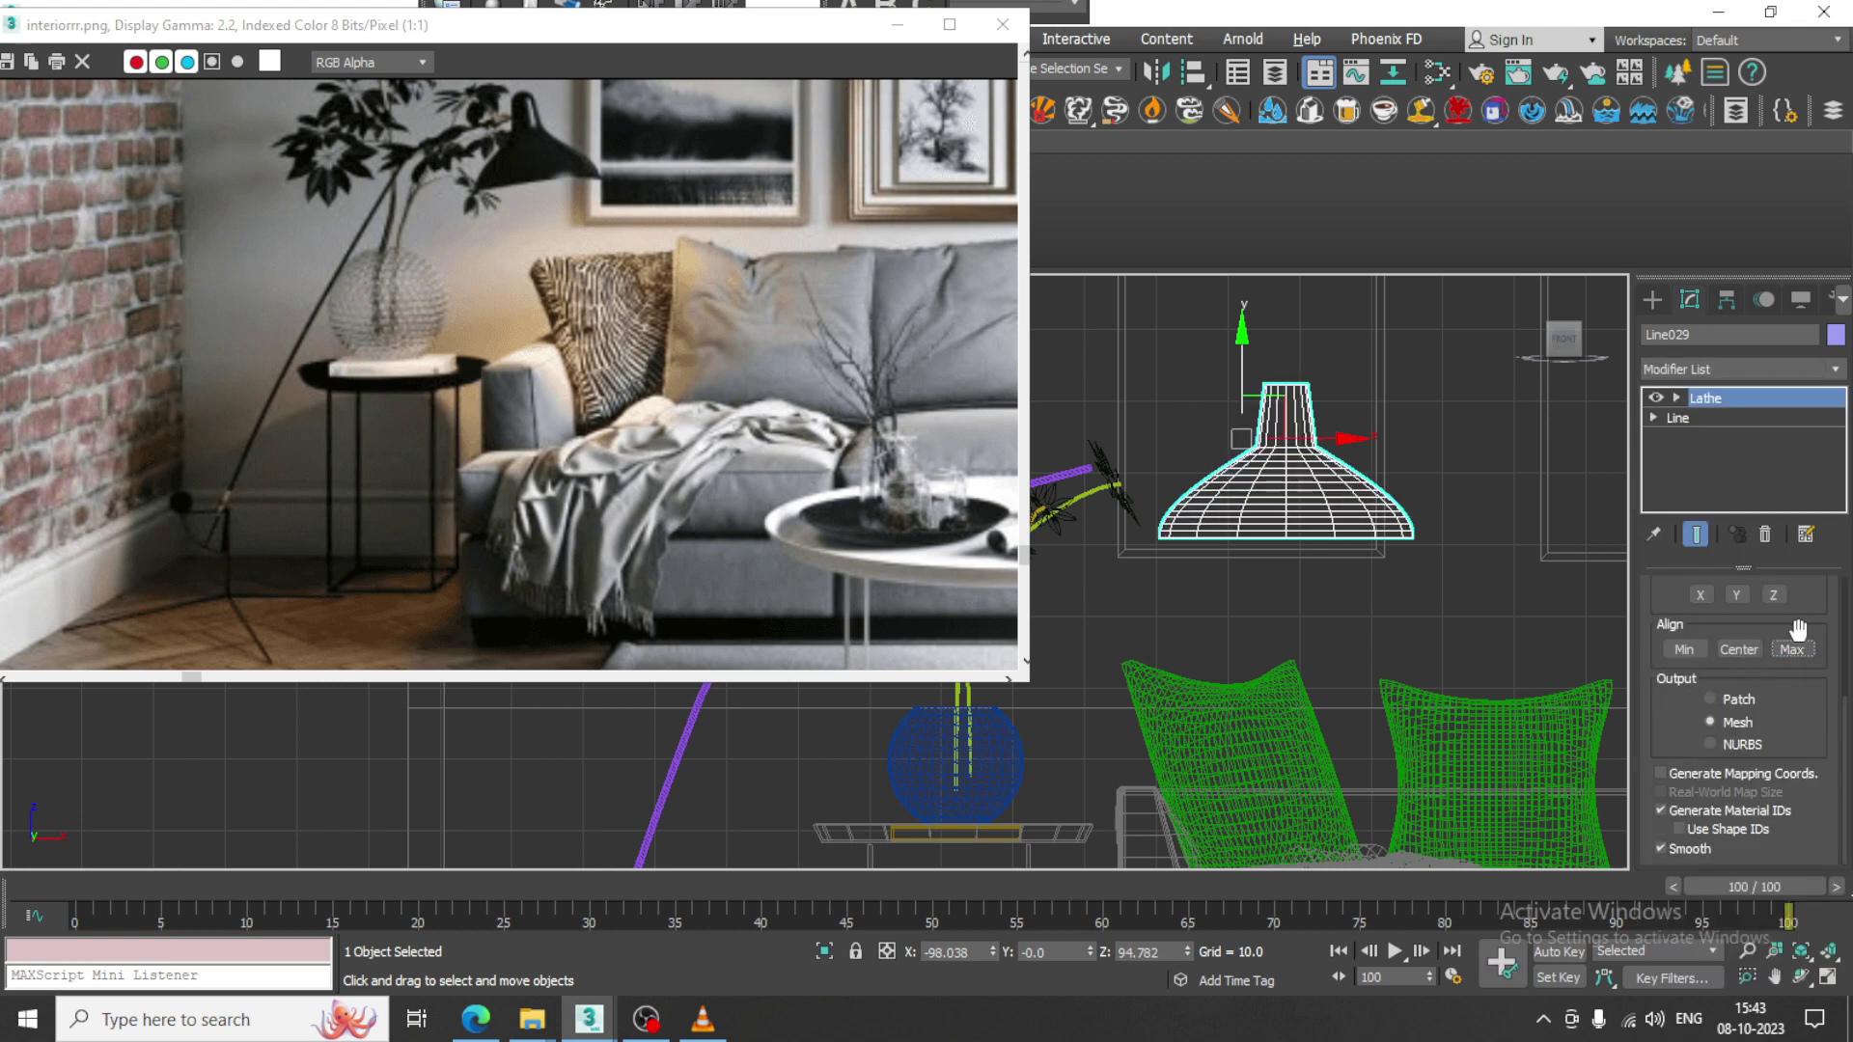
middle_drag(1427, 516, 1399, 482)
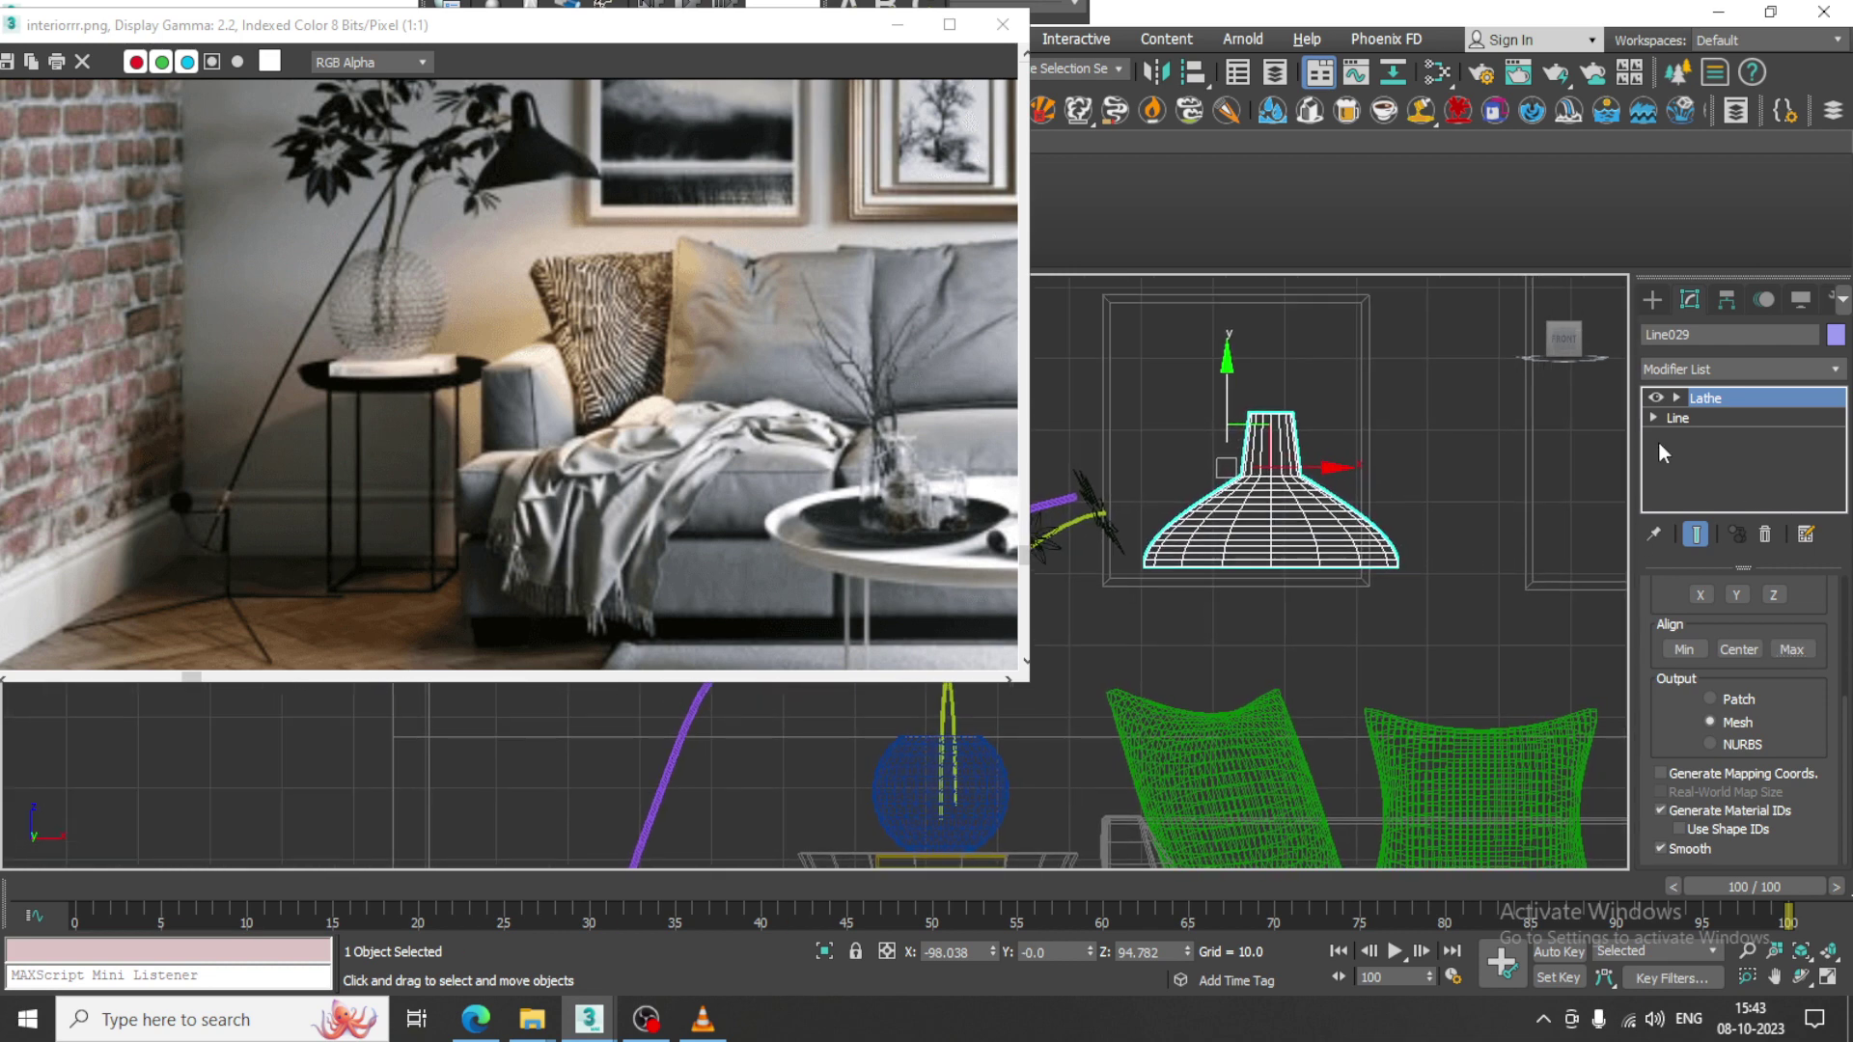
Select the vertex at the neck's top outer corner in the lampshade's line profile, with the lathed end result shown.
click(1653, 417)
click(1696, 437)
key(z)
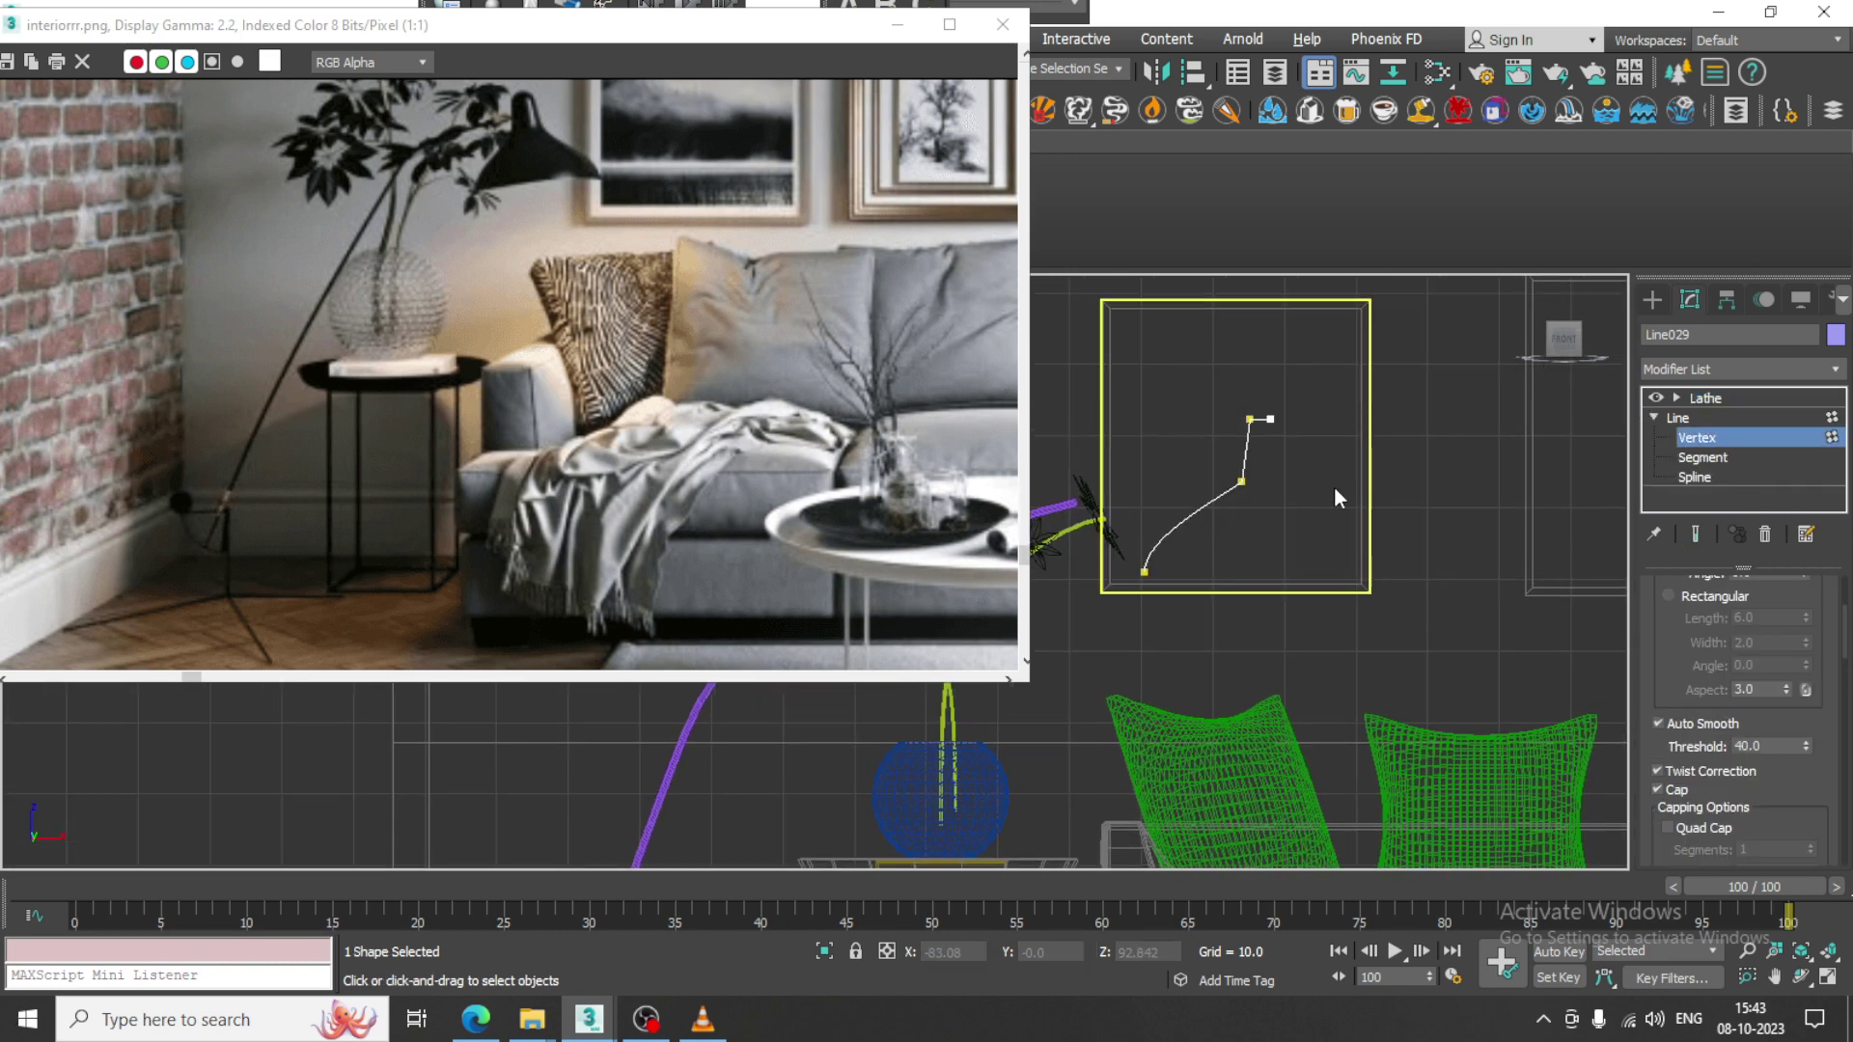
scroll(1668, 645, up, 5)
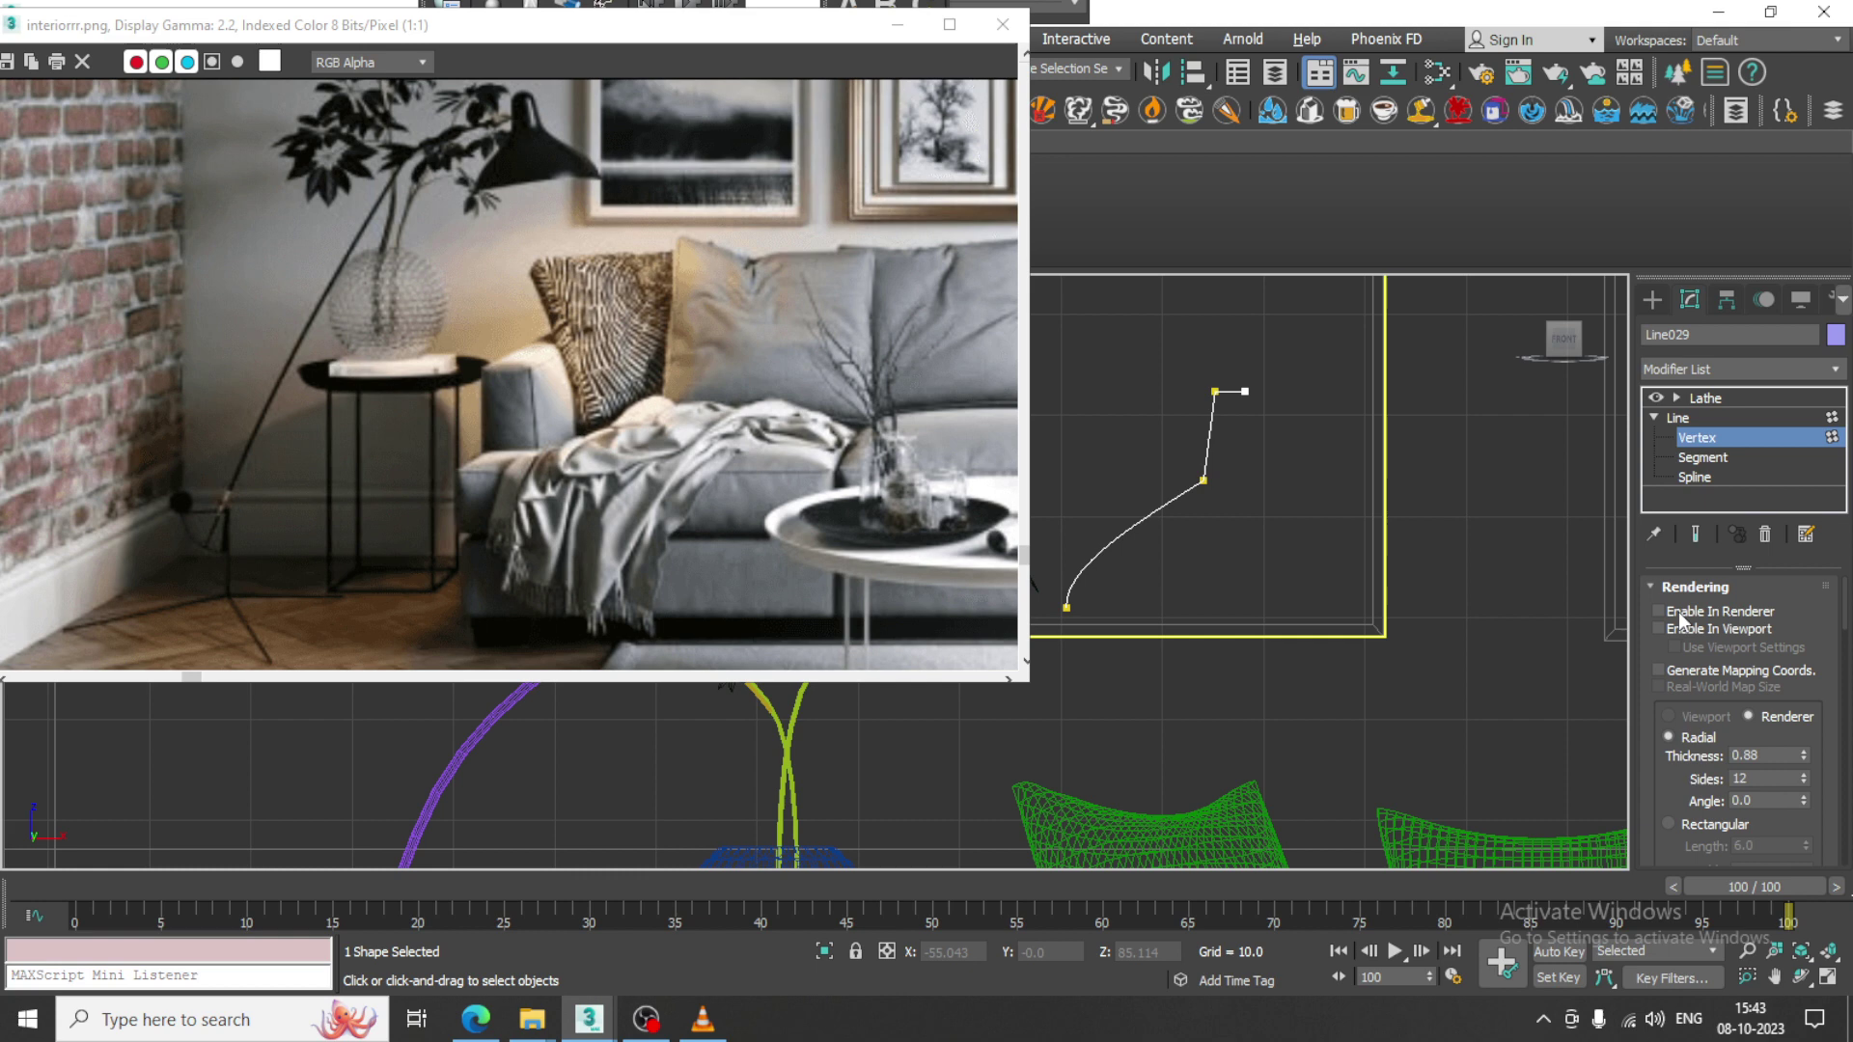
click(1697, 533)
click(1214, 381)
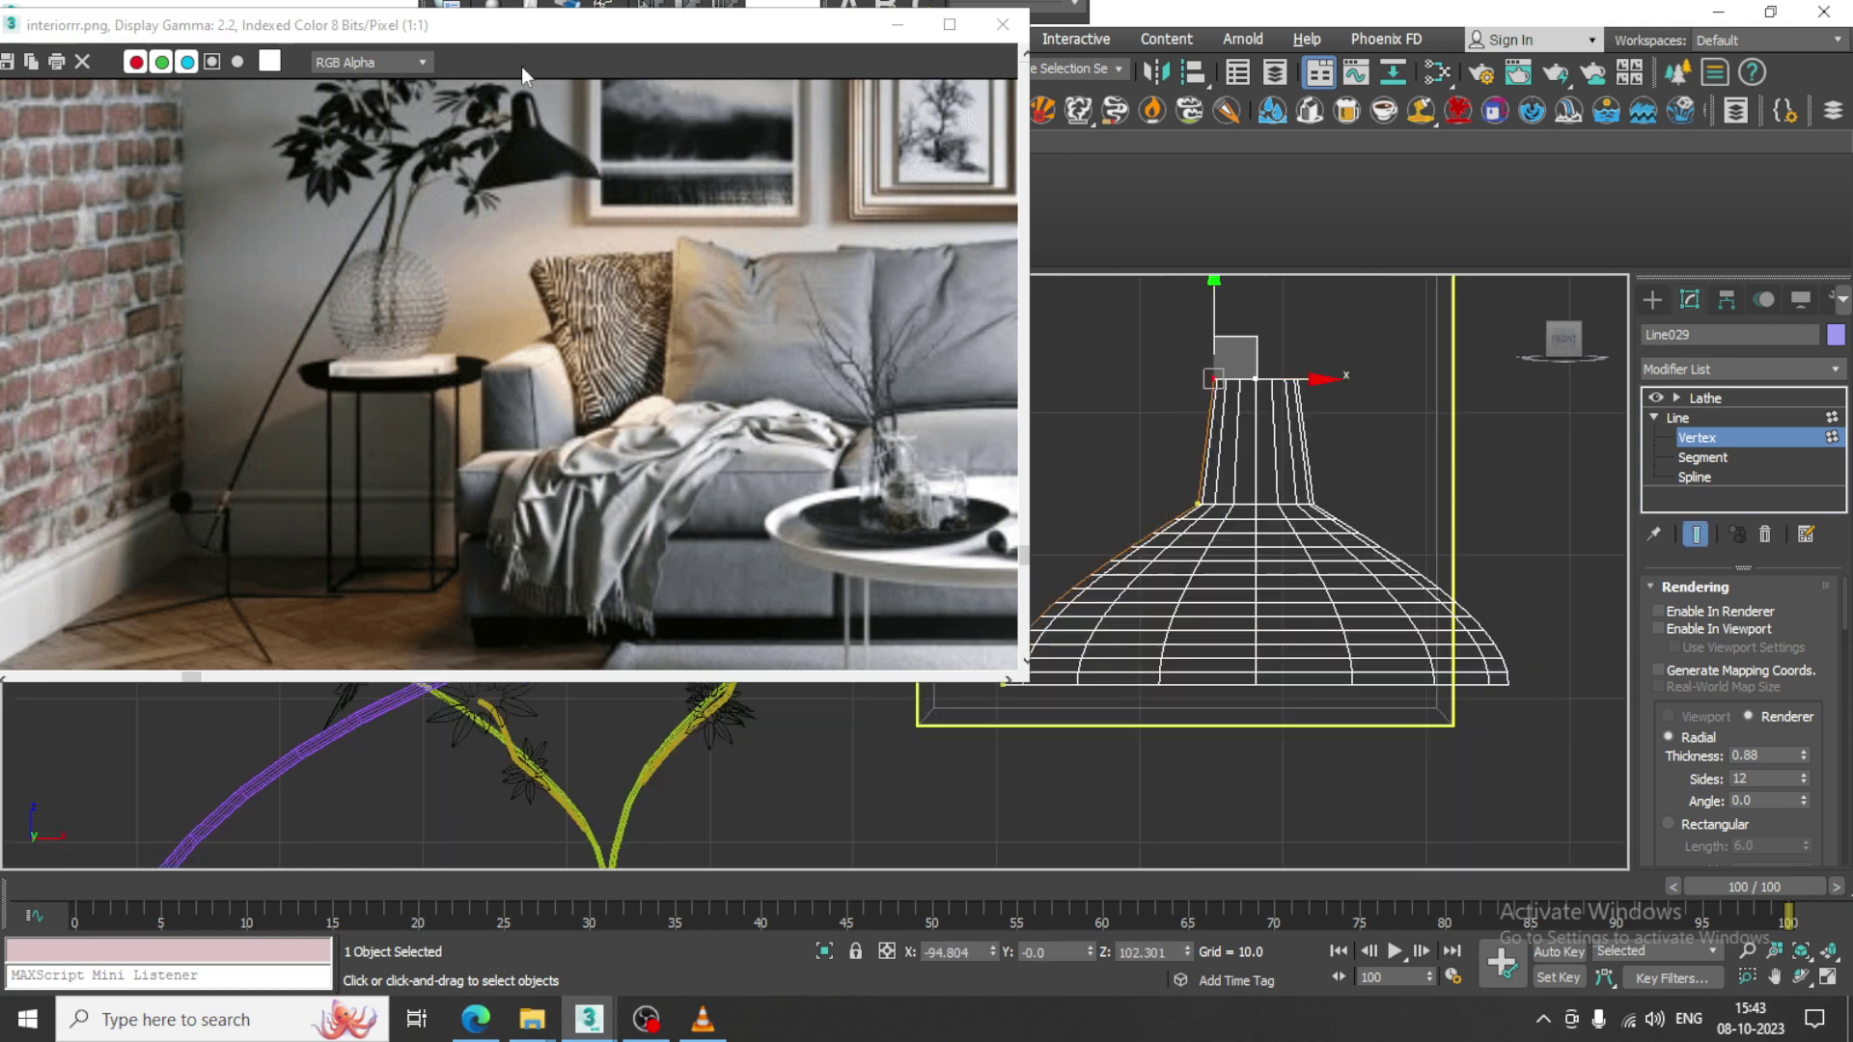
drag(521, 24, 521, 170)
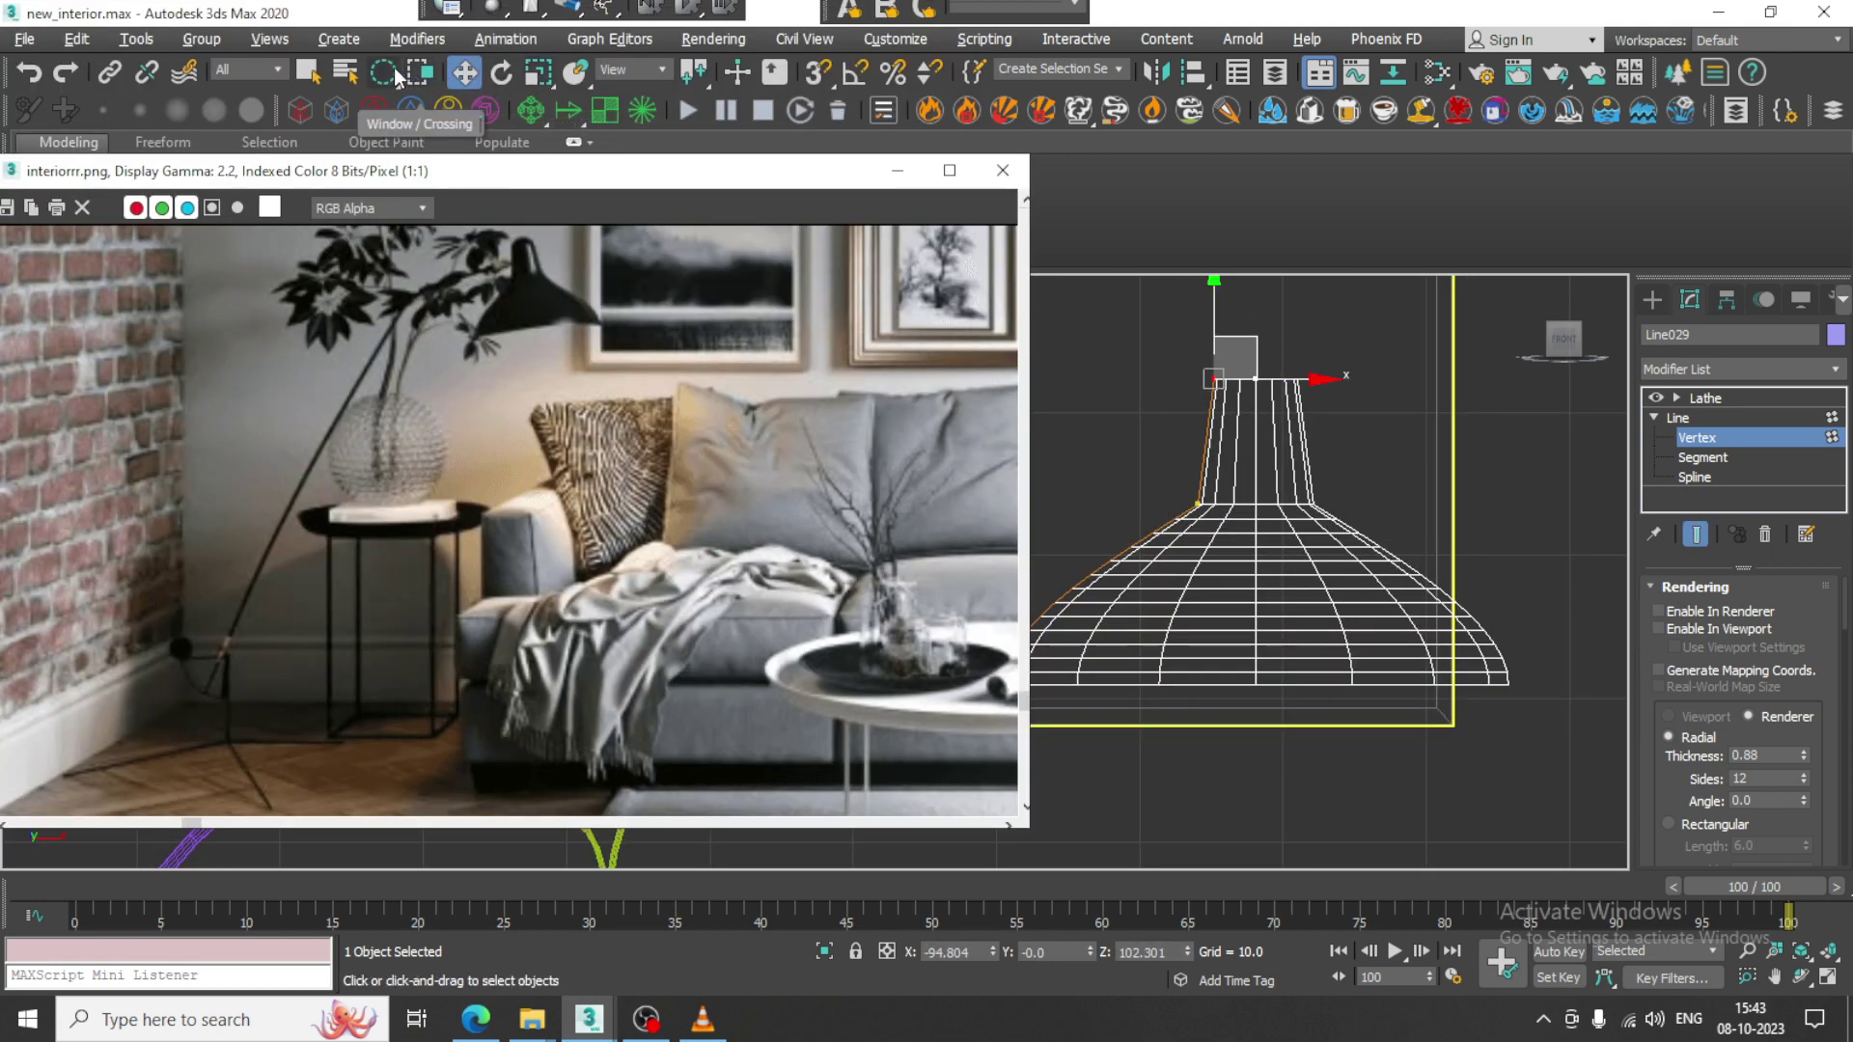
drag(384, 71, 386, 114)
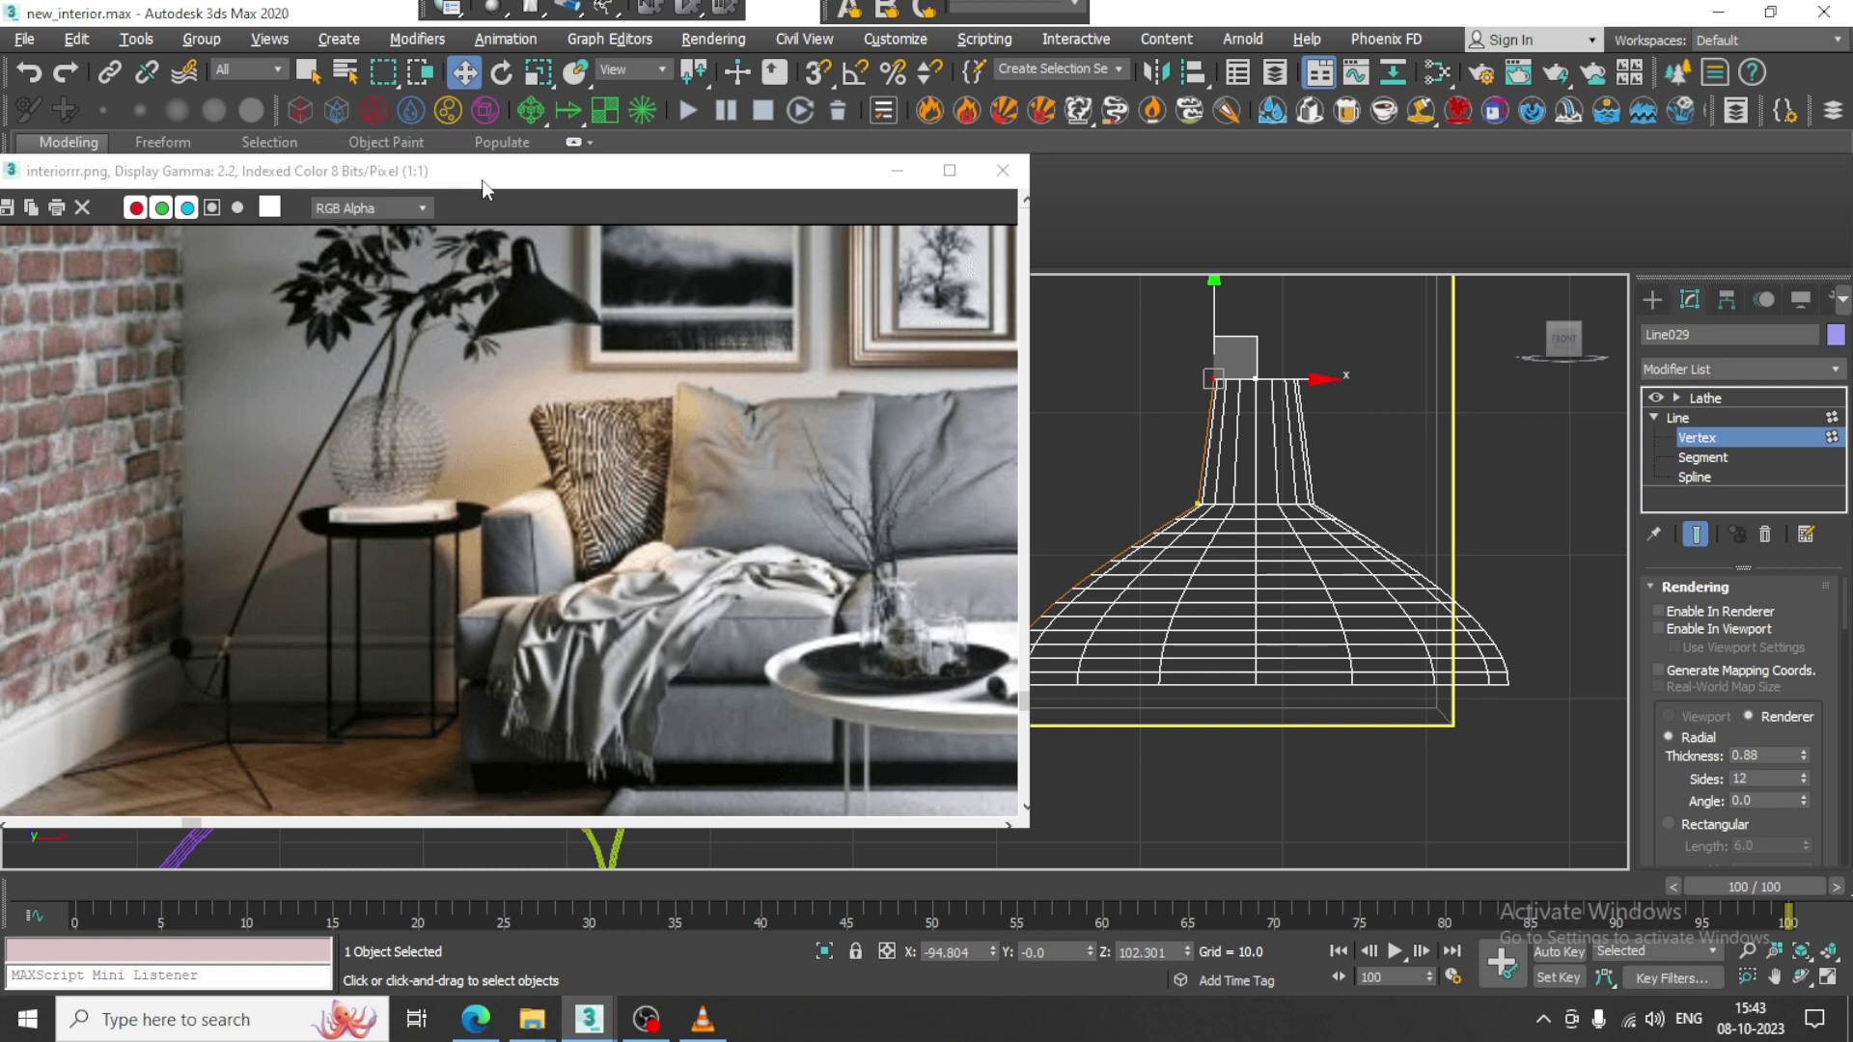
drag(579, 170, 557, 72)
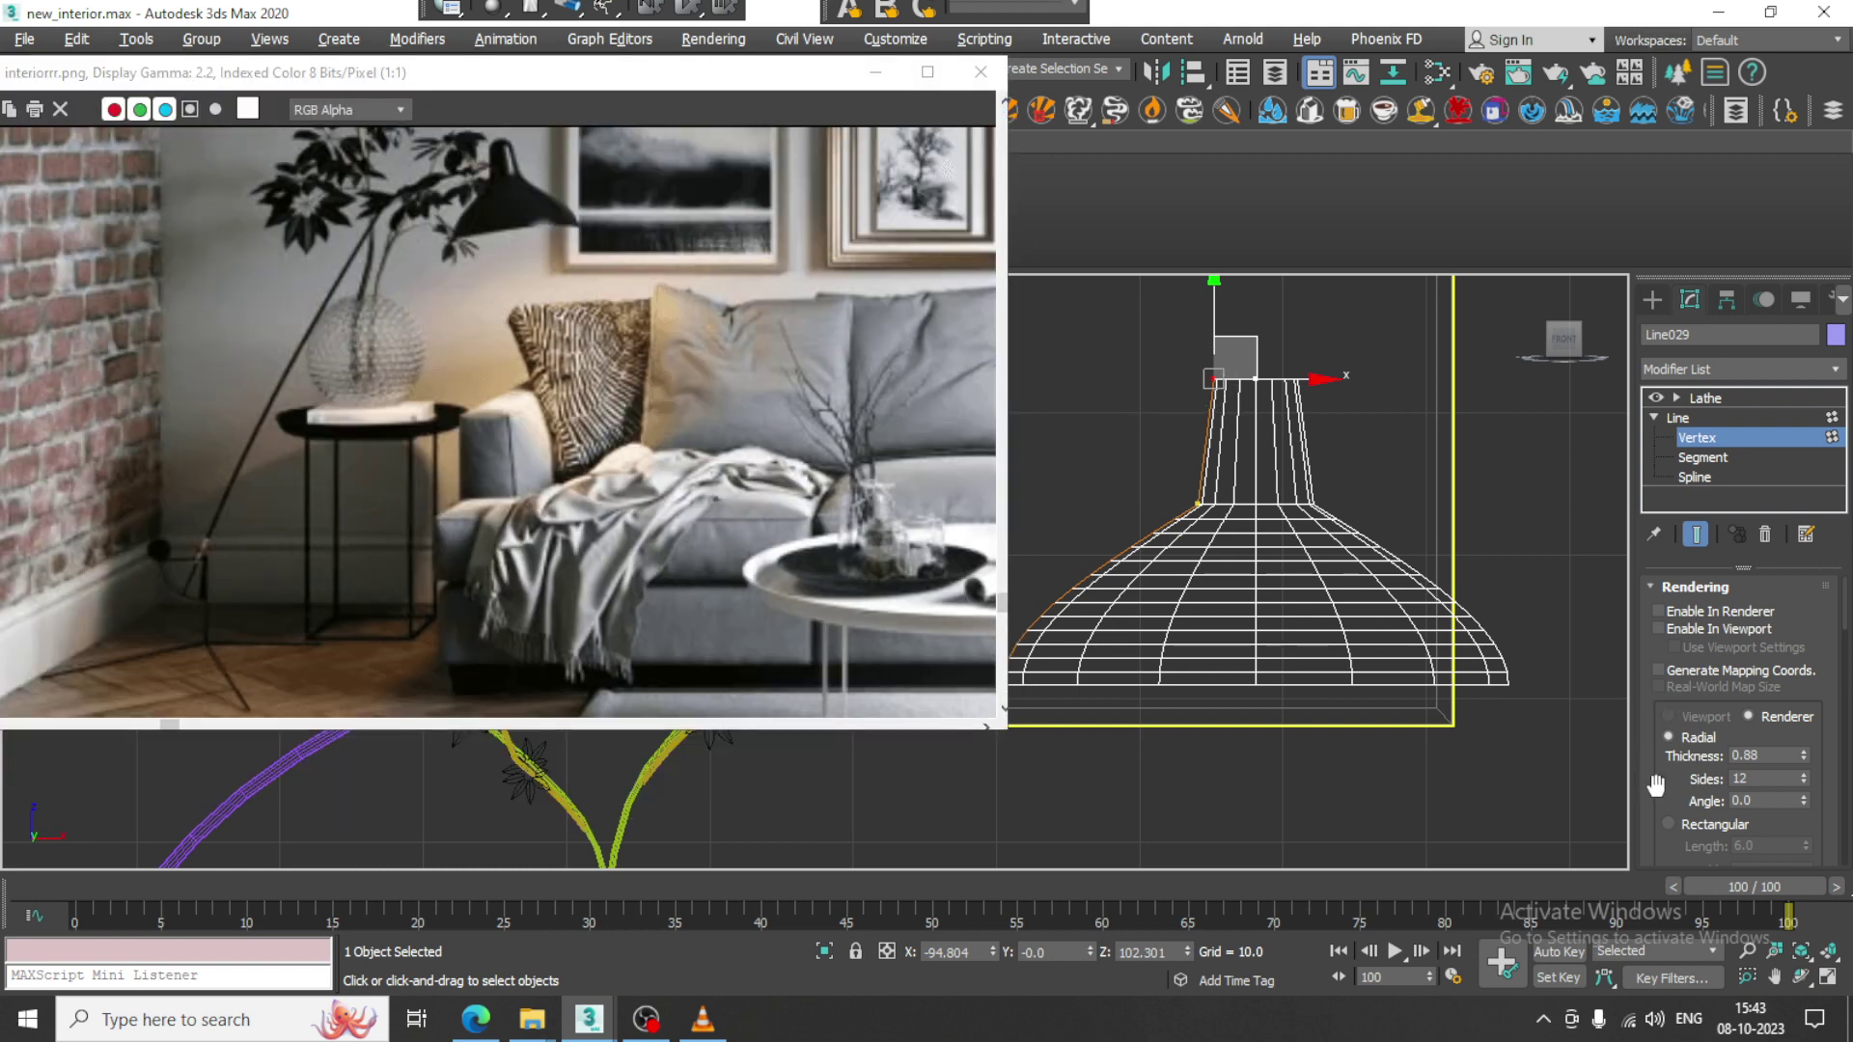
Round the top outer corner of the lampshade profile's neck with Fillet, then return to the Lathe level.
click(1677, 830)
drag(1678, 750, 1629, 182)
click(1681, 737)
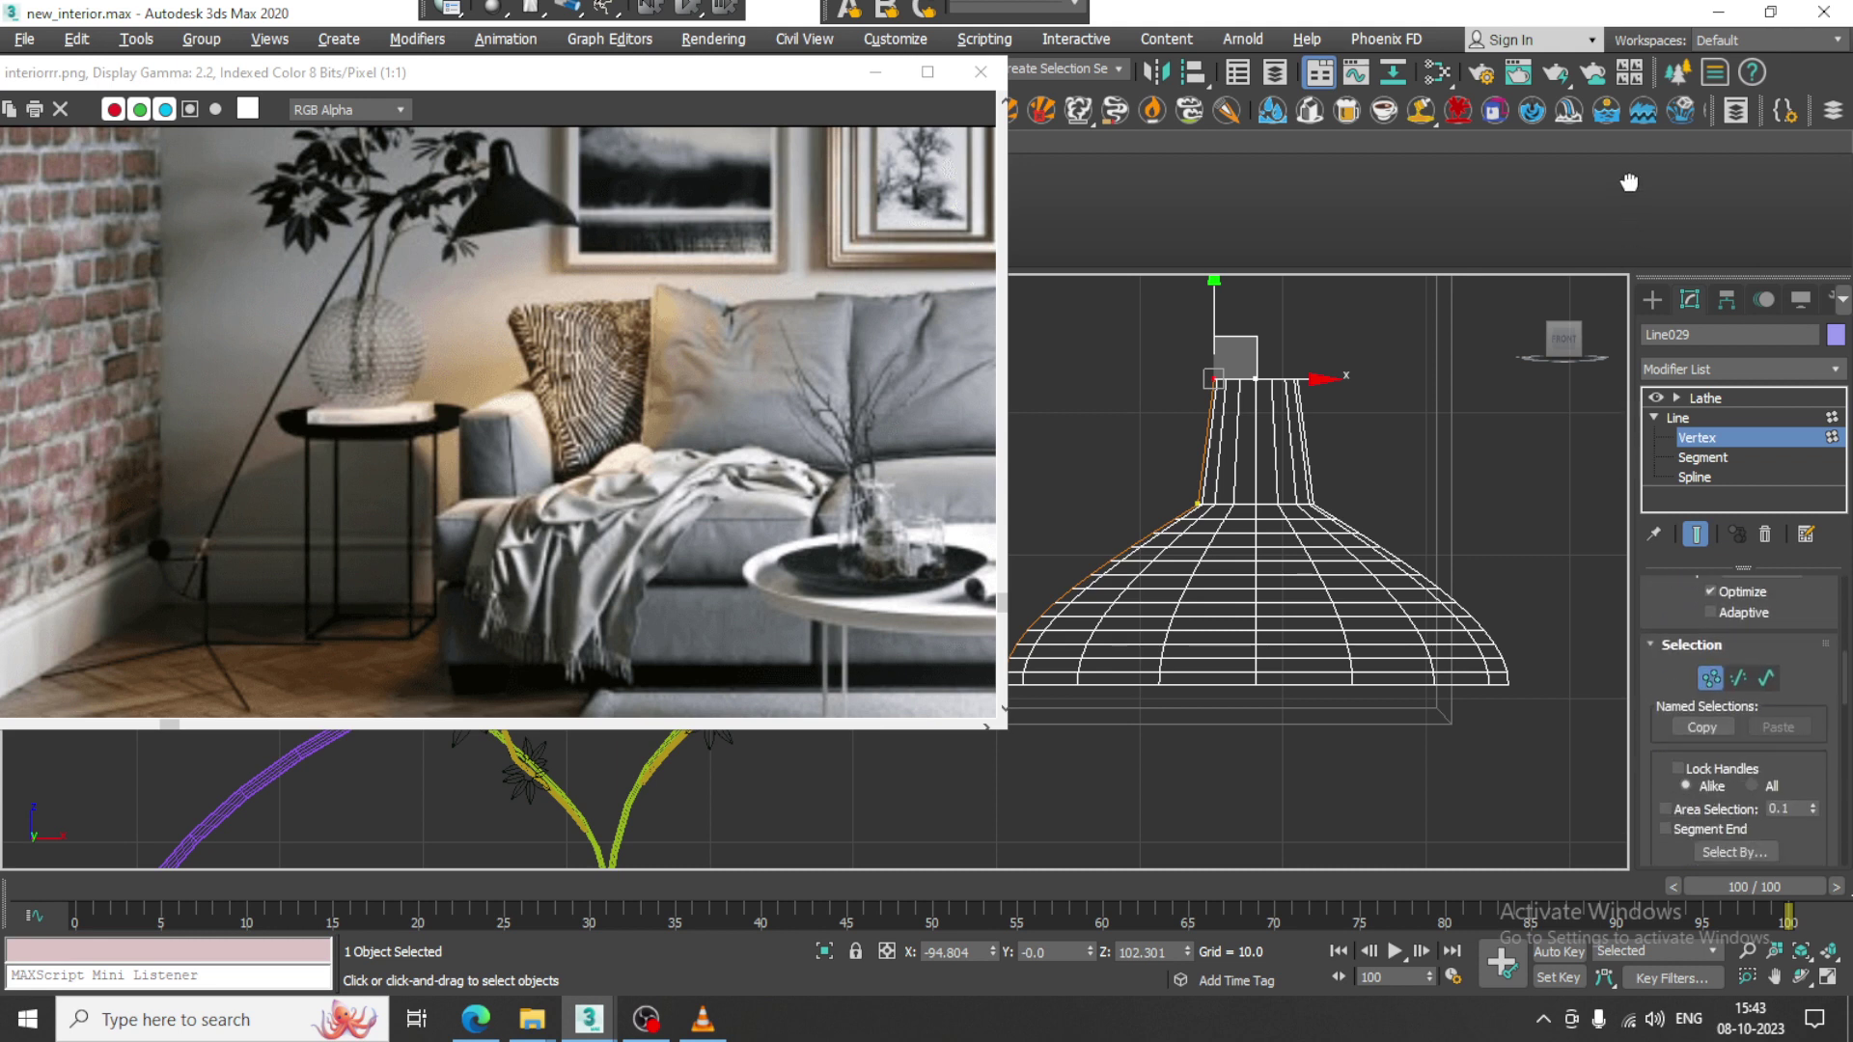
scroll(1650, 678, down, 5)
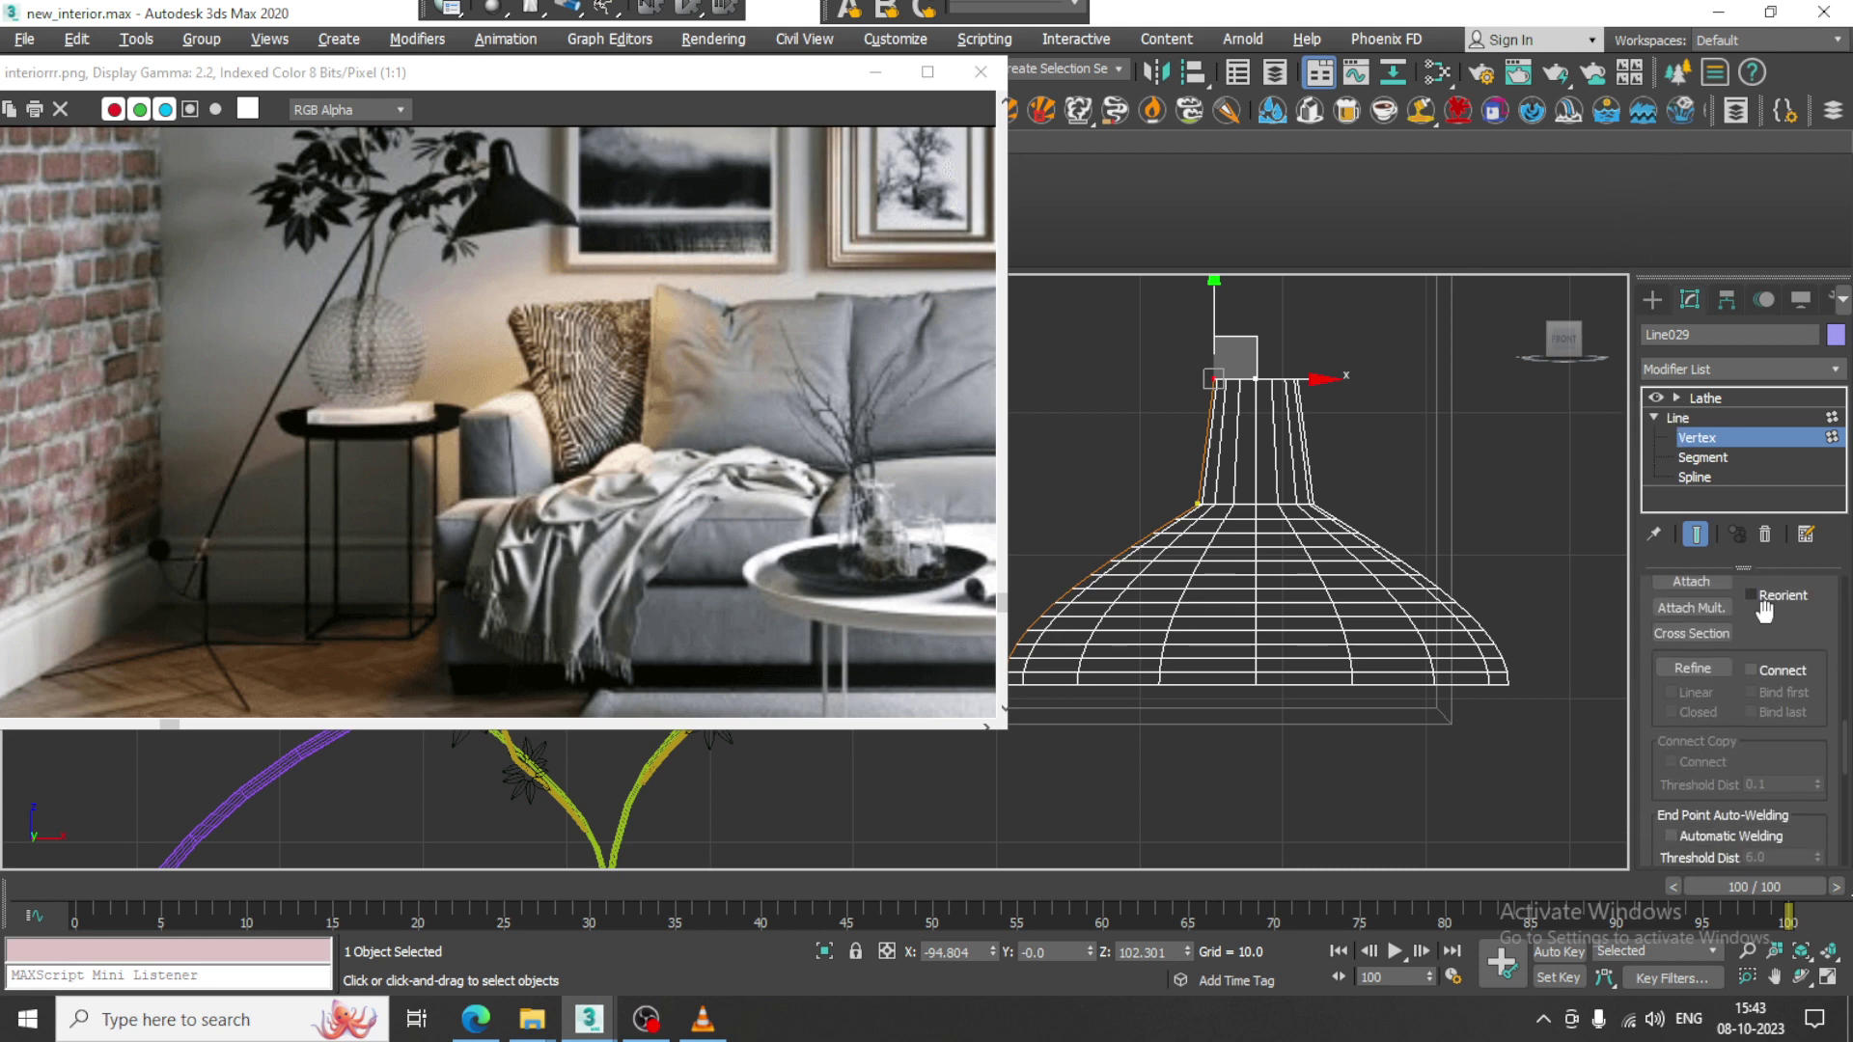
drag(1800, 731, 1762, 413)
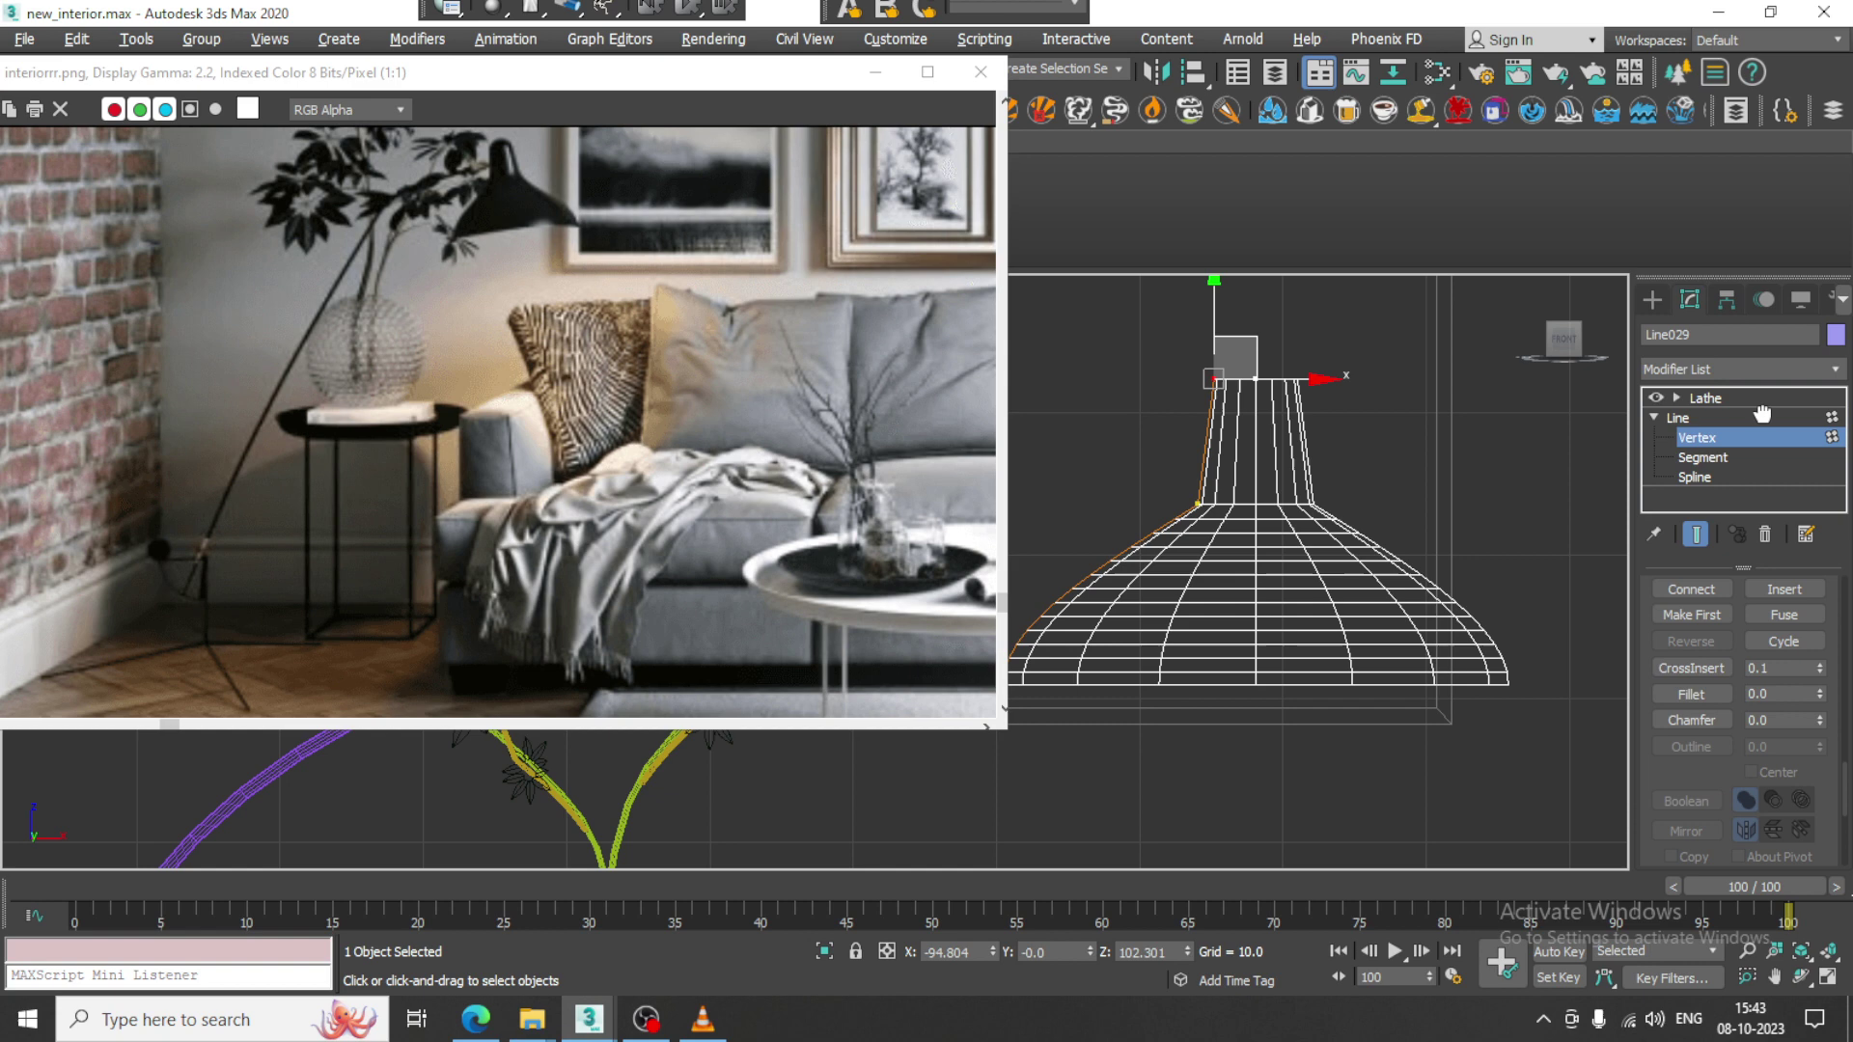
click(1690, 694)
scroll(1229, 377, up, 3)
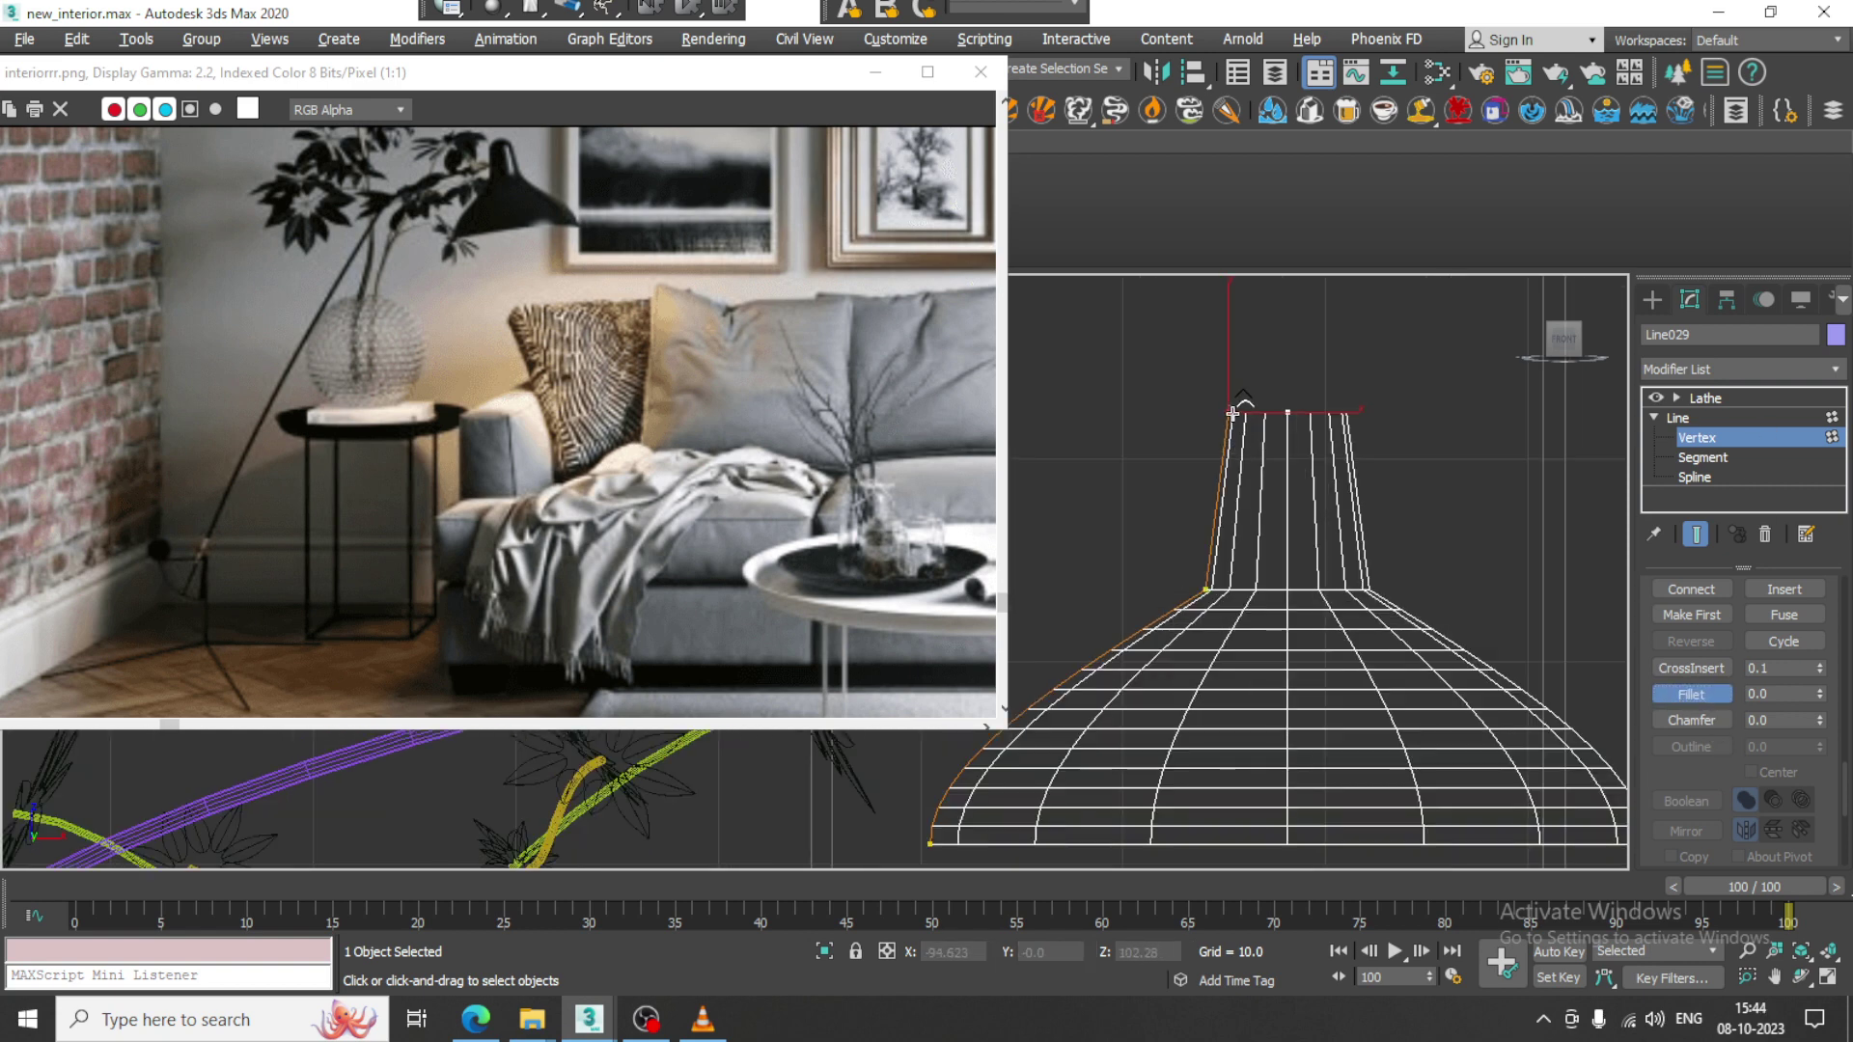
drag(1232, 409, 1241, 366)
click(1704, 398)
key(z)
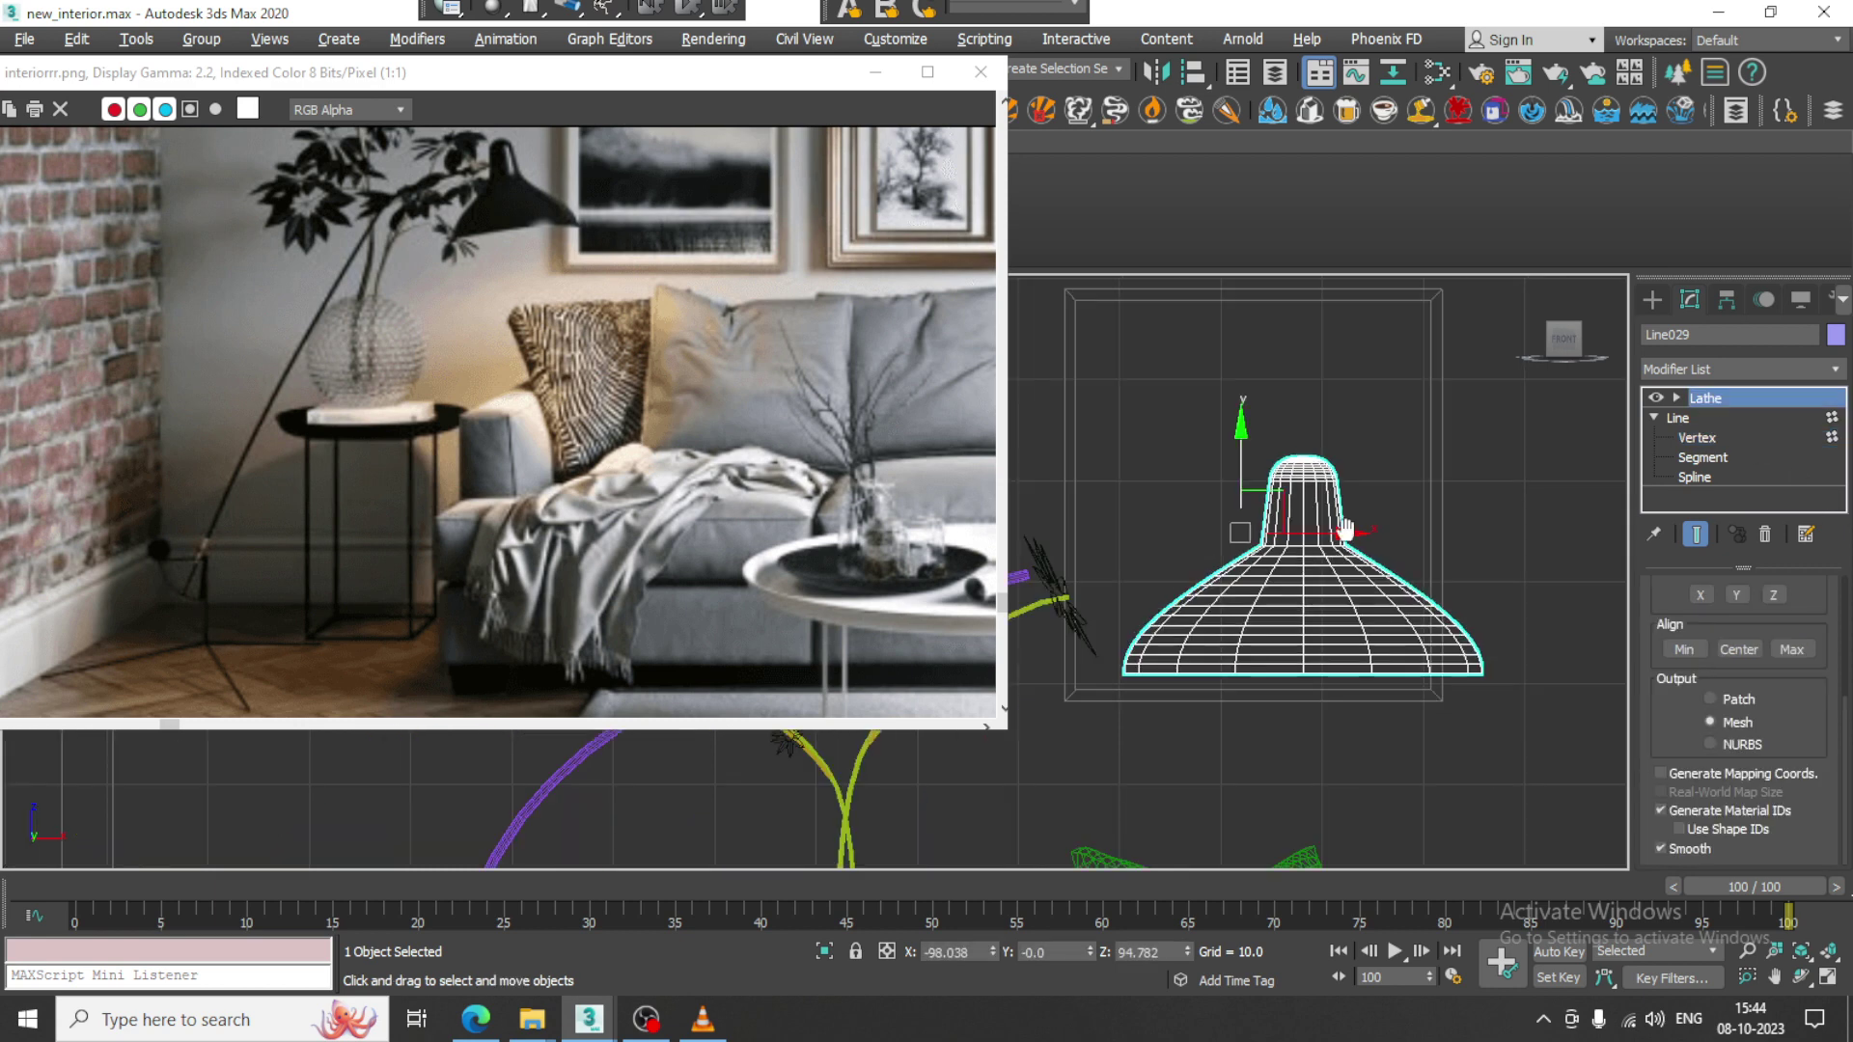
Move the lampshade along the Y axis to about Y 160, in line with the lamp arm.
key(alt+w)
key(alt+w)
scroll(1337, 658, down, 6)
alt+middle_drag(1338, 658, 1207, 640)
drag(1207, 639, 1486, 613)
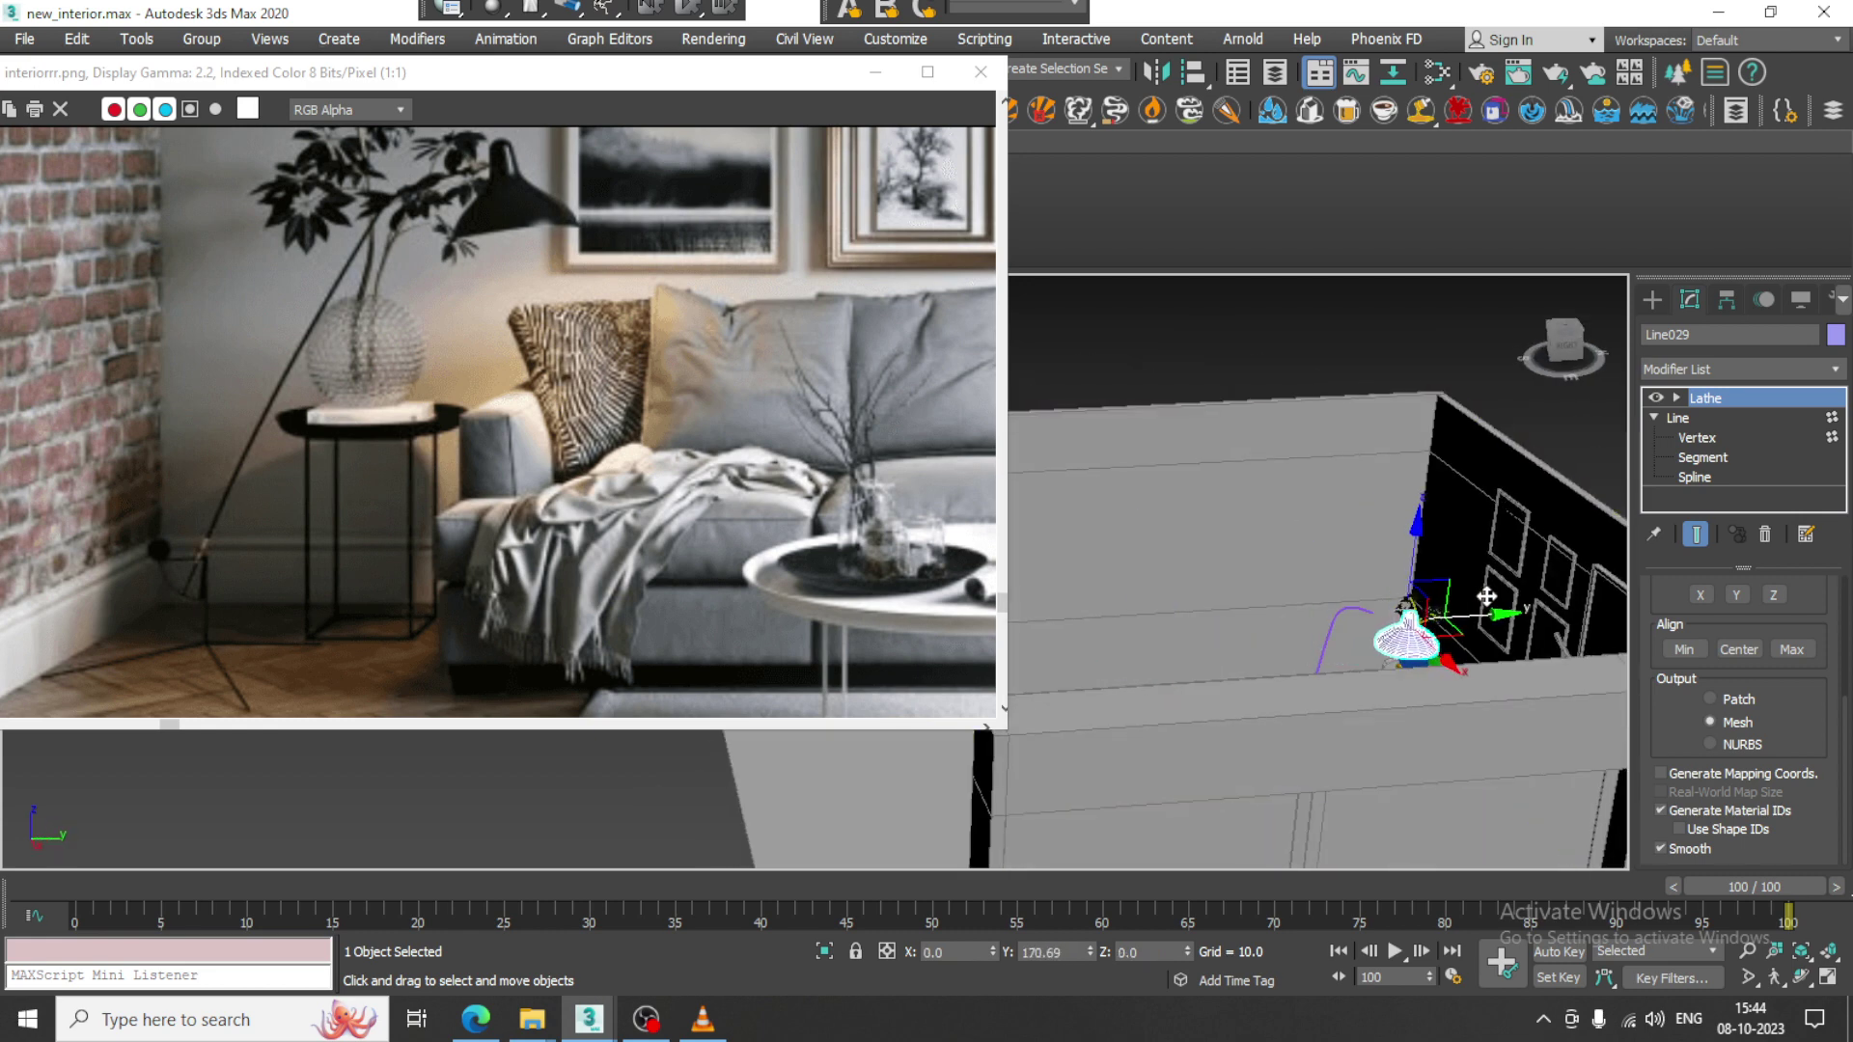
alt+middle_drag(1486, 613, 1449, 616)
middle_drag(1419, 706, 1415, 582)
alt+middle_drag(1409, 656, 1389, 604)
middle_drag(1284, 458, 1304, 461)
key(alt+w)
scroll(1302, 415, up, 2)
middle_drag(1390, 366, 1435, 418)
key(alt+w)
scroll(1337, 384, down, 2)
Scale the lampshade down slightly and tilt it in the Front view to match the lamp in the reference image.
key(r)
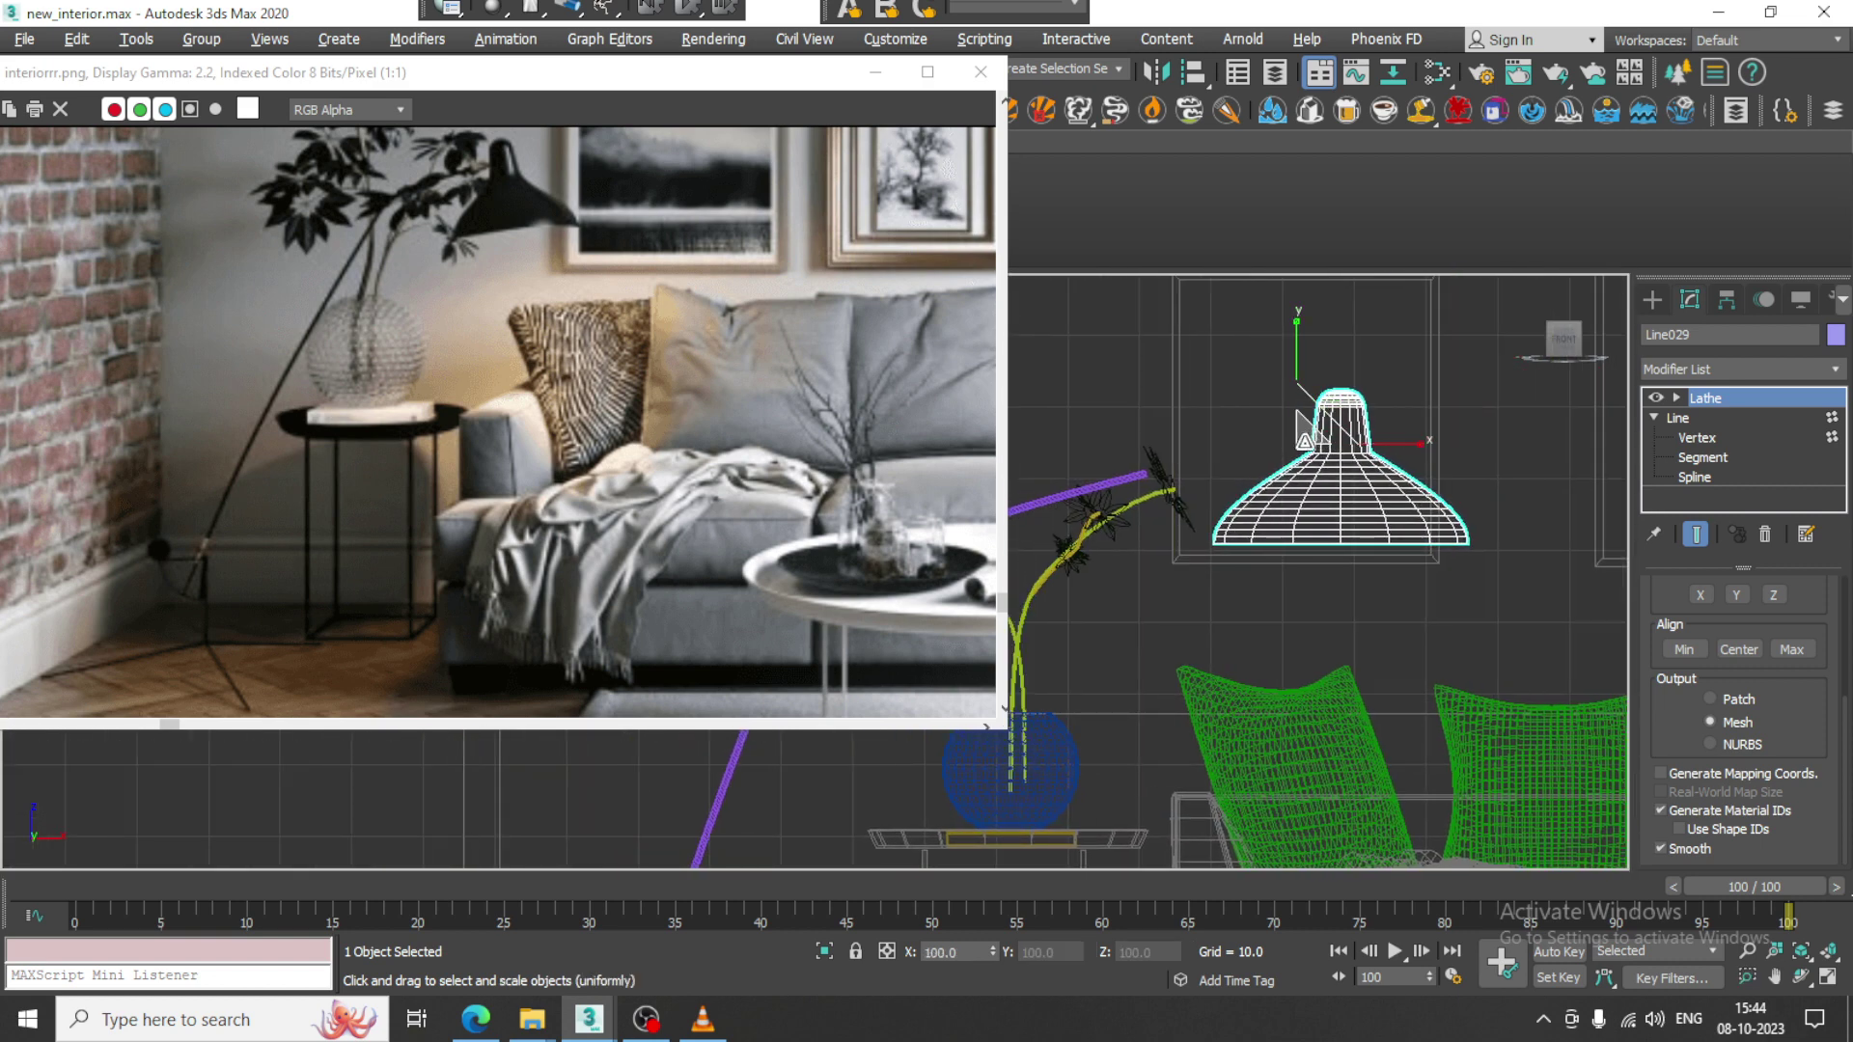
drag(1305, 441, 1318, 461)
key(e)
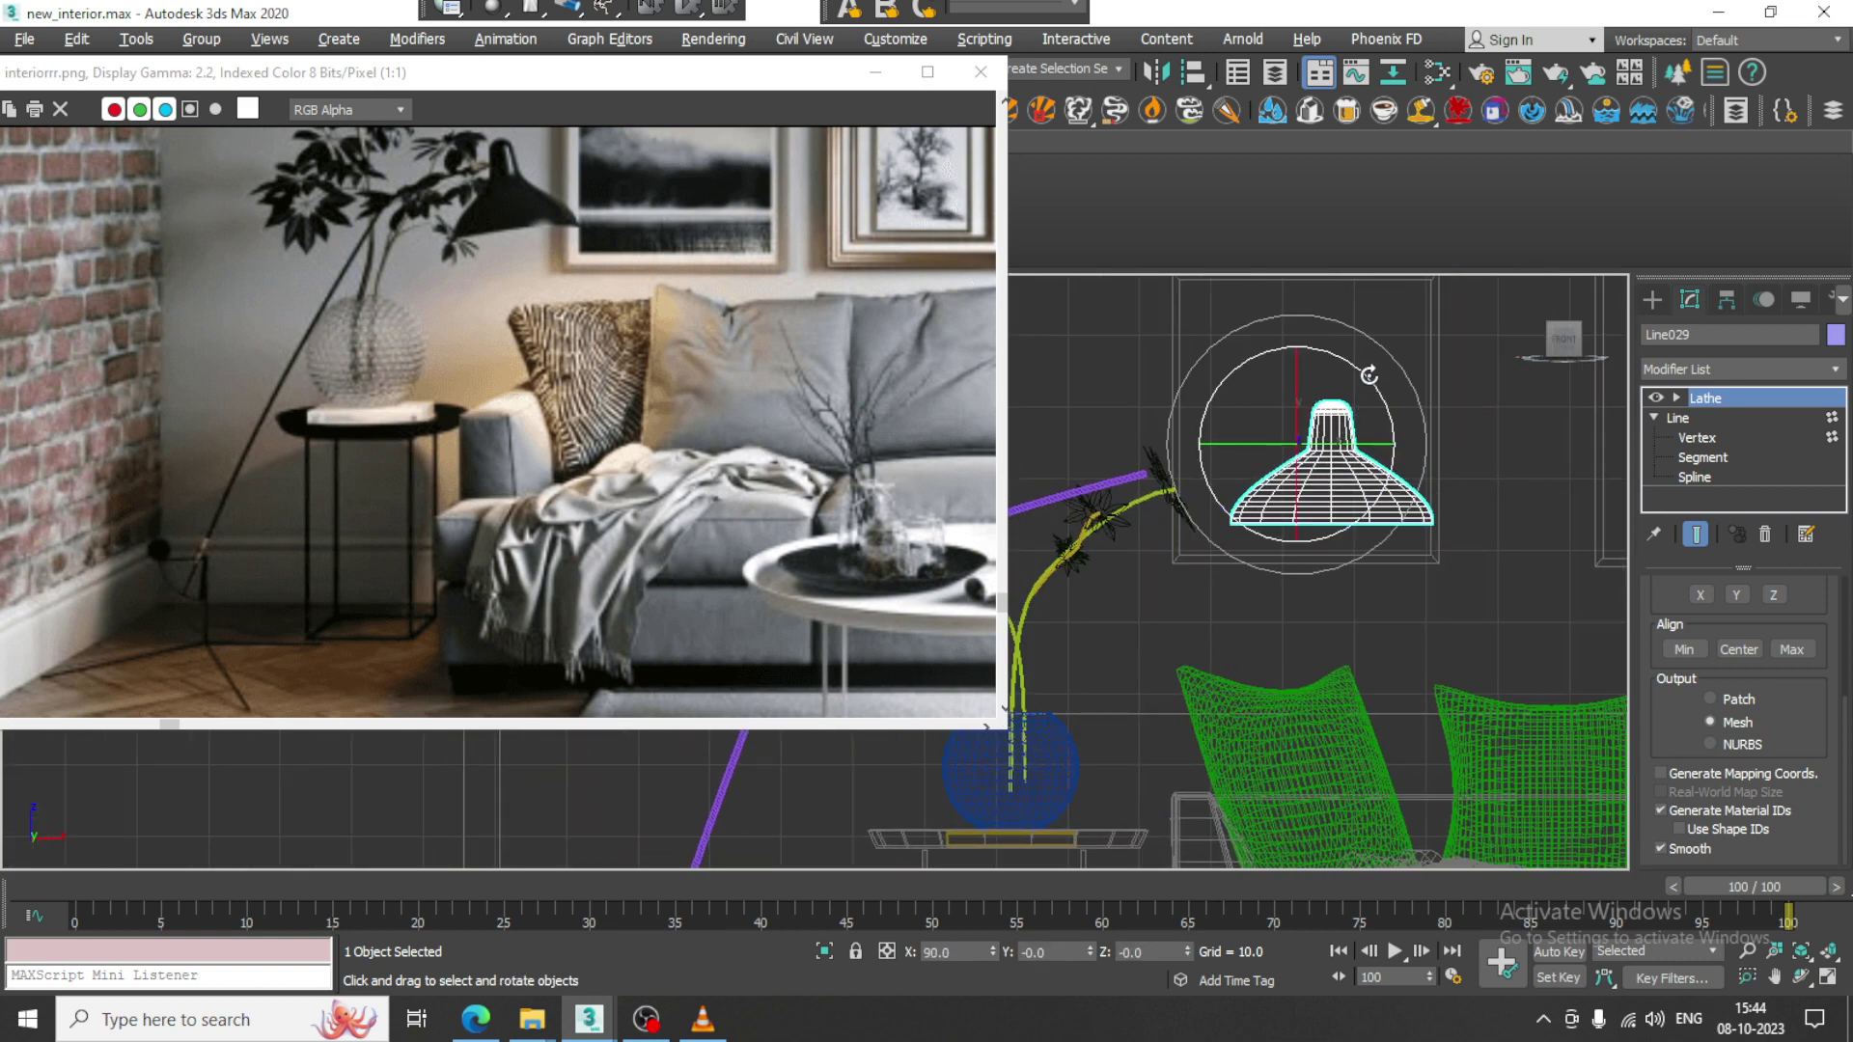
drag(1369, 375, 1207, 439)
Place the lampshade's neck on the upper end of the lamp arm, at about X -120.5, Y 159.8, Z 86.5.
key(w)
drag(1139, 382, 1167, 430)
key(alt+w)
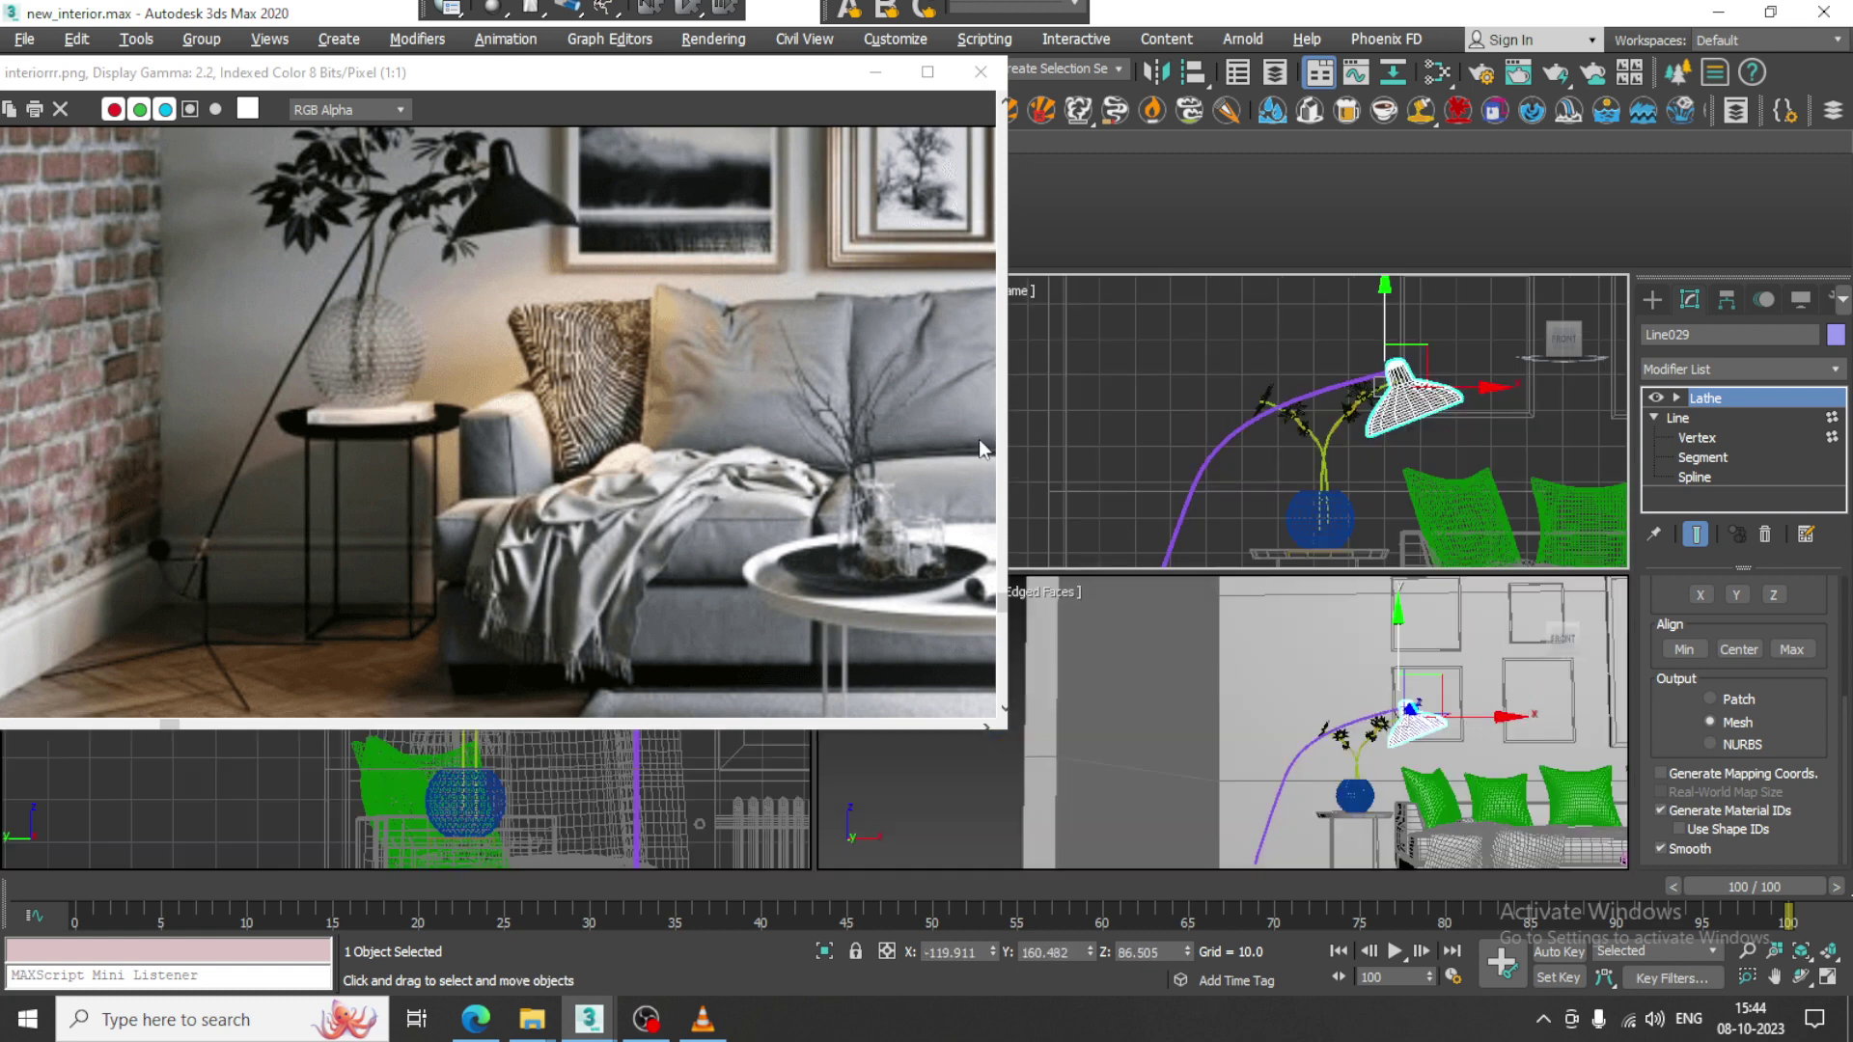
middle_drag(1355, 629, 1191, 649)
key(alt+w)
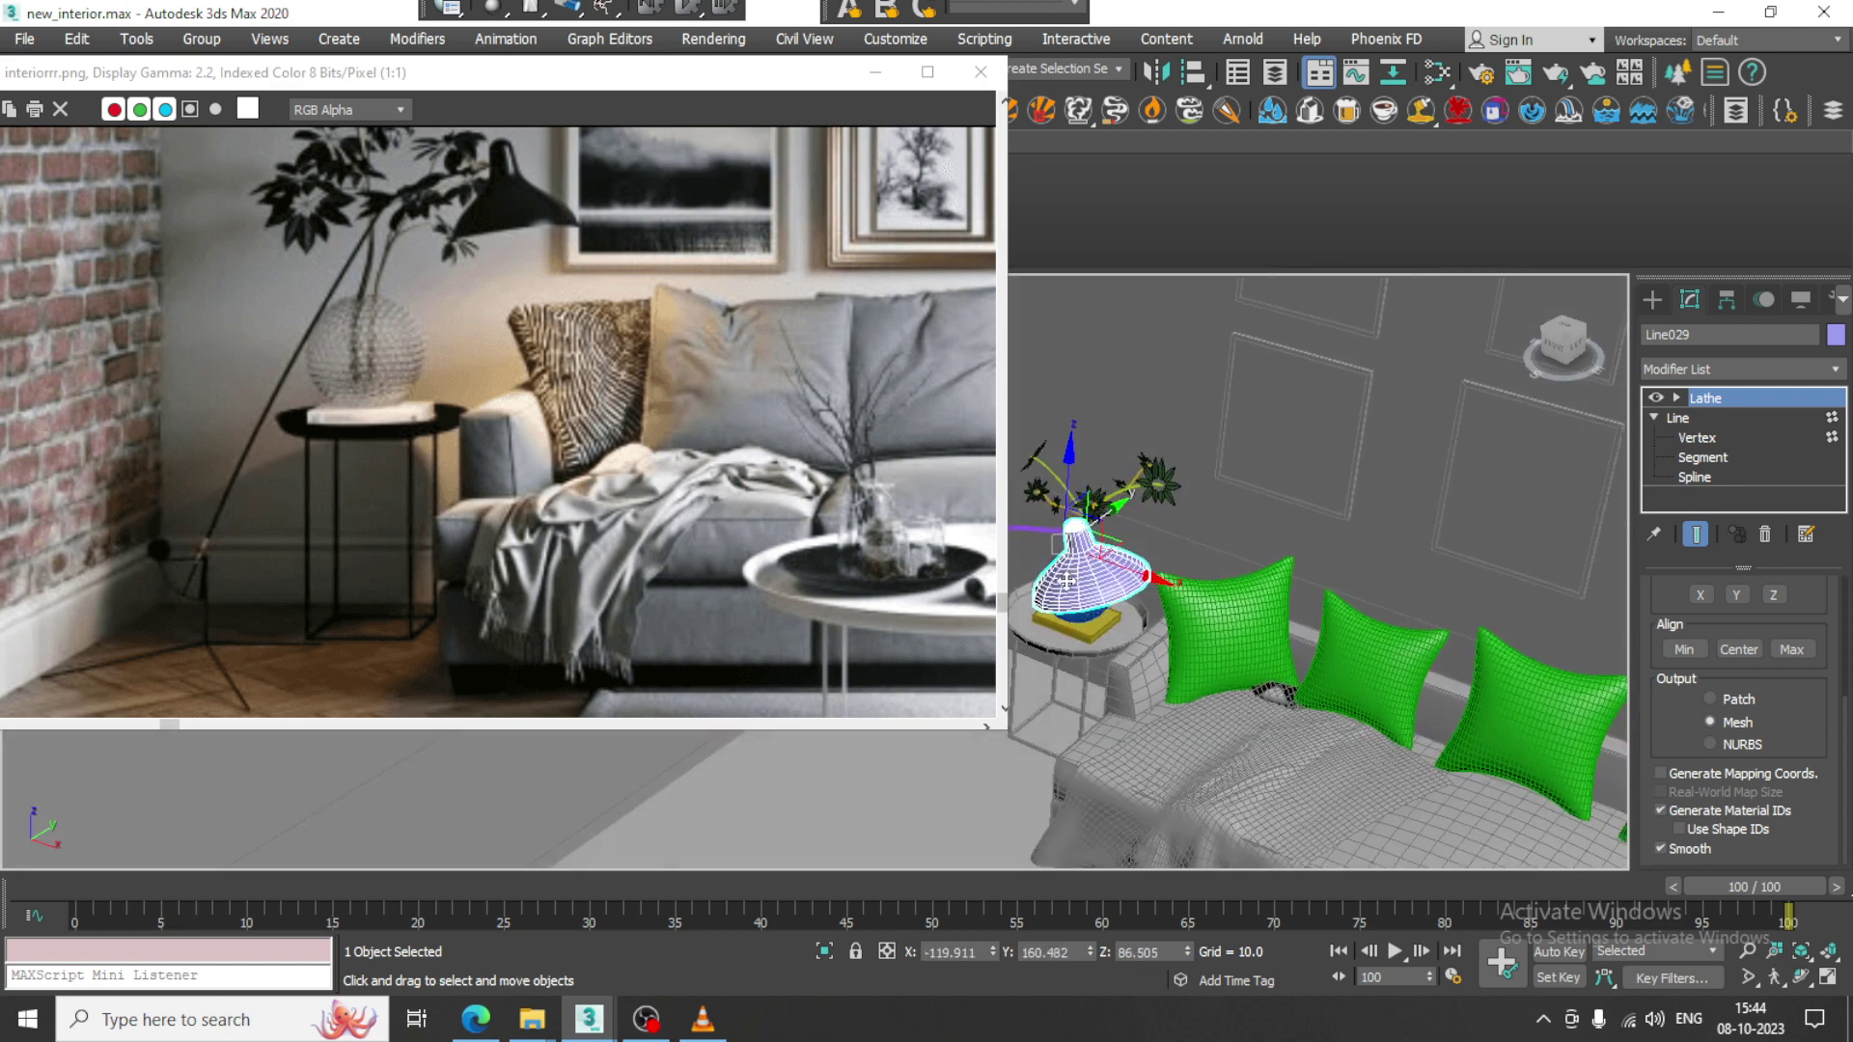
alt+middle_drag(1068, 580, 1341, 529)
mouse_move(1206, 529)
mouse_down()
mouse_move(1243, 511)
mouse_move(1205, 529)
mouse_up()
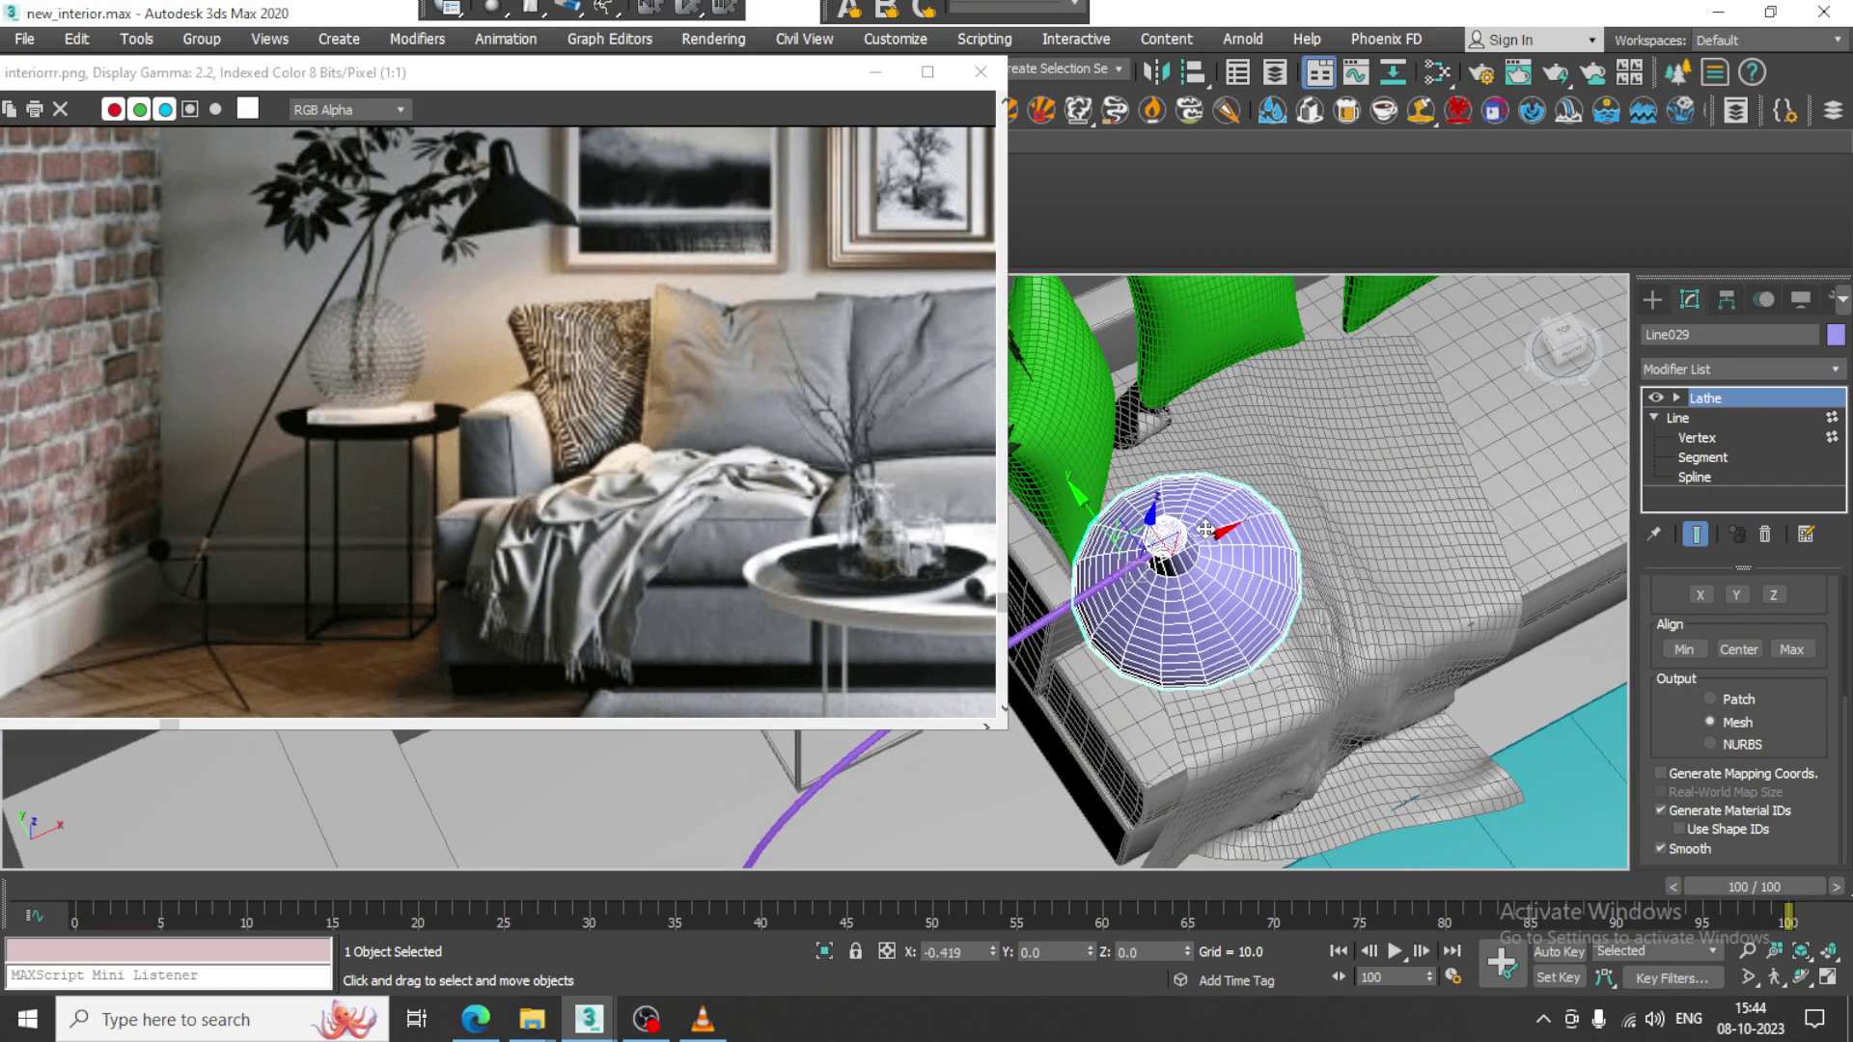
scroll(1206, 529, up, 6)
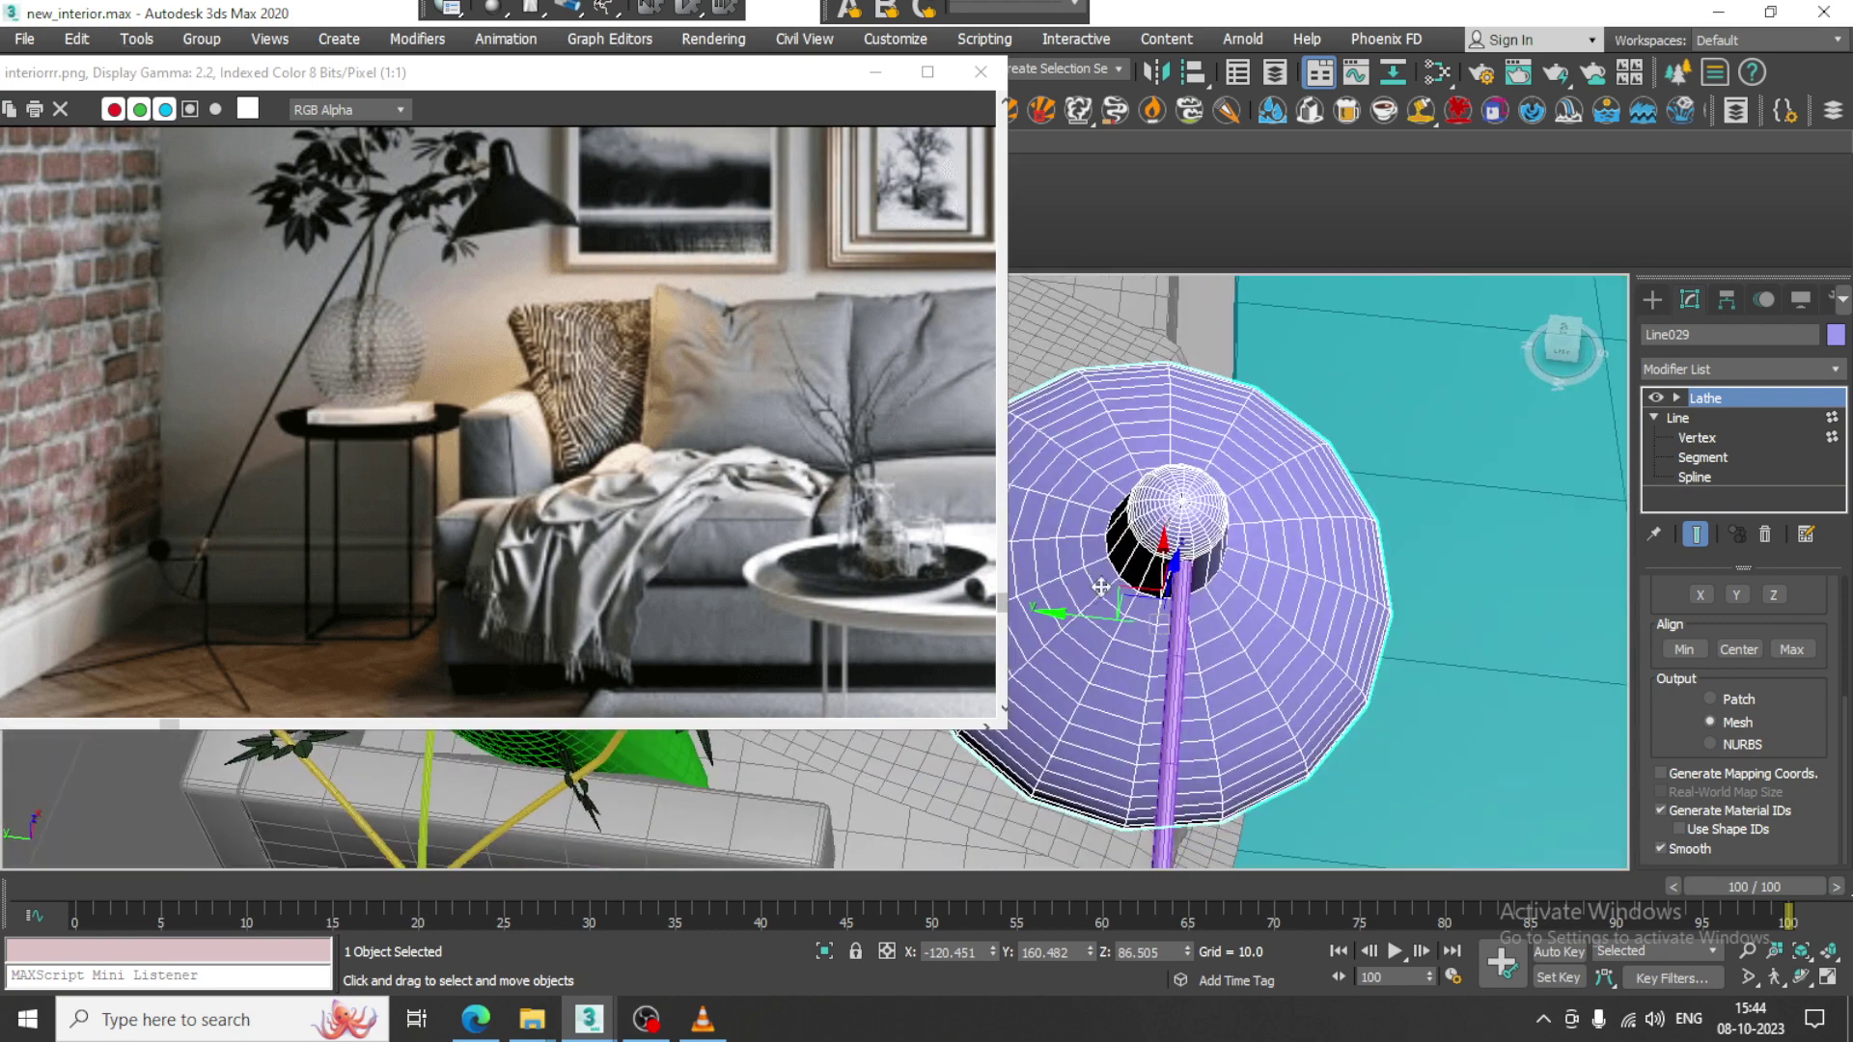
drag(1095, 620, 1112, 621)
Draw a straight diagonal two-point line in the Top view beside the lamp arm's base end, as a leg of the lamp's stand.
alt+middle_drag(1112, 622, 1218, 392)
scroll(1162, 503, down, 3)
scroll(1218, 392, down, 2)
middle_drag(1166, 580, 1255, 540)
scroll(1206, 585, up, 3)
click(1652, 299)
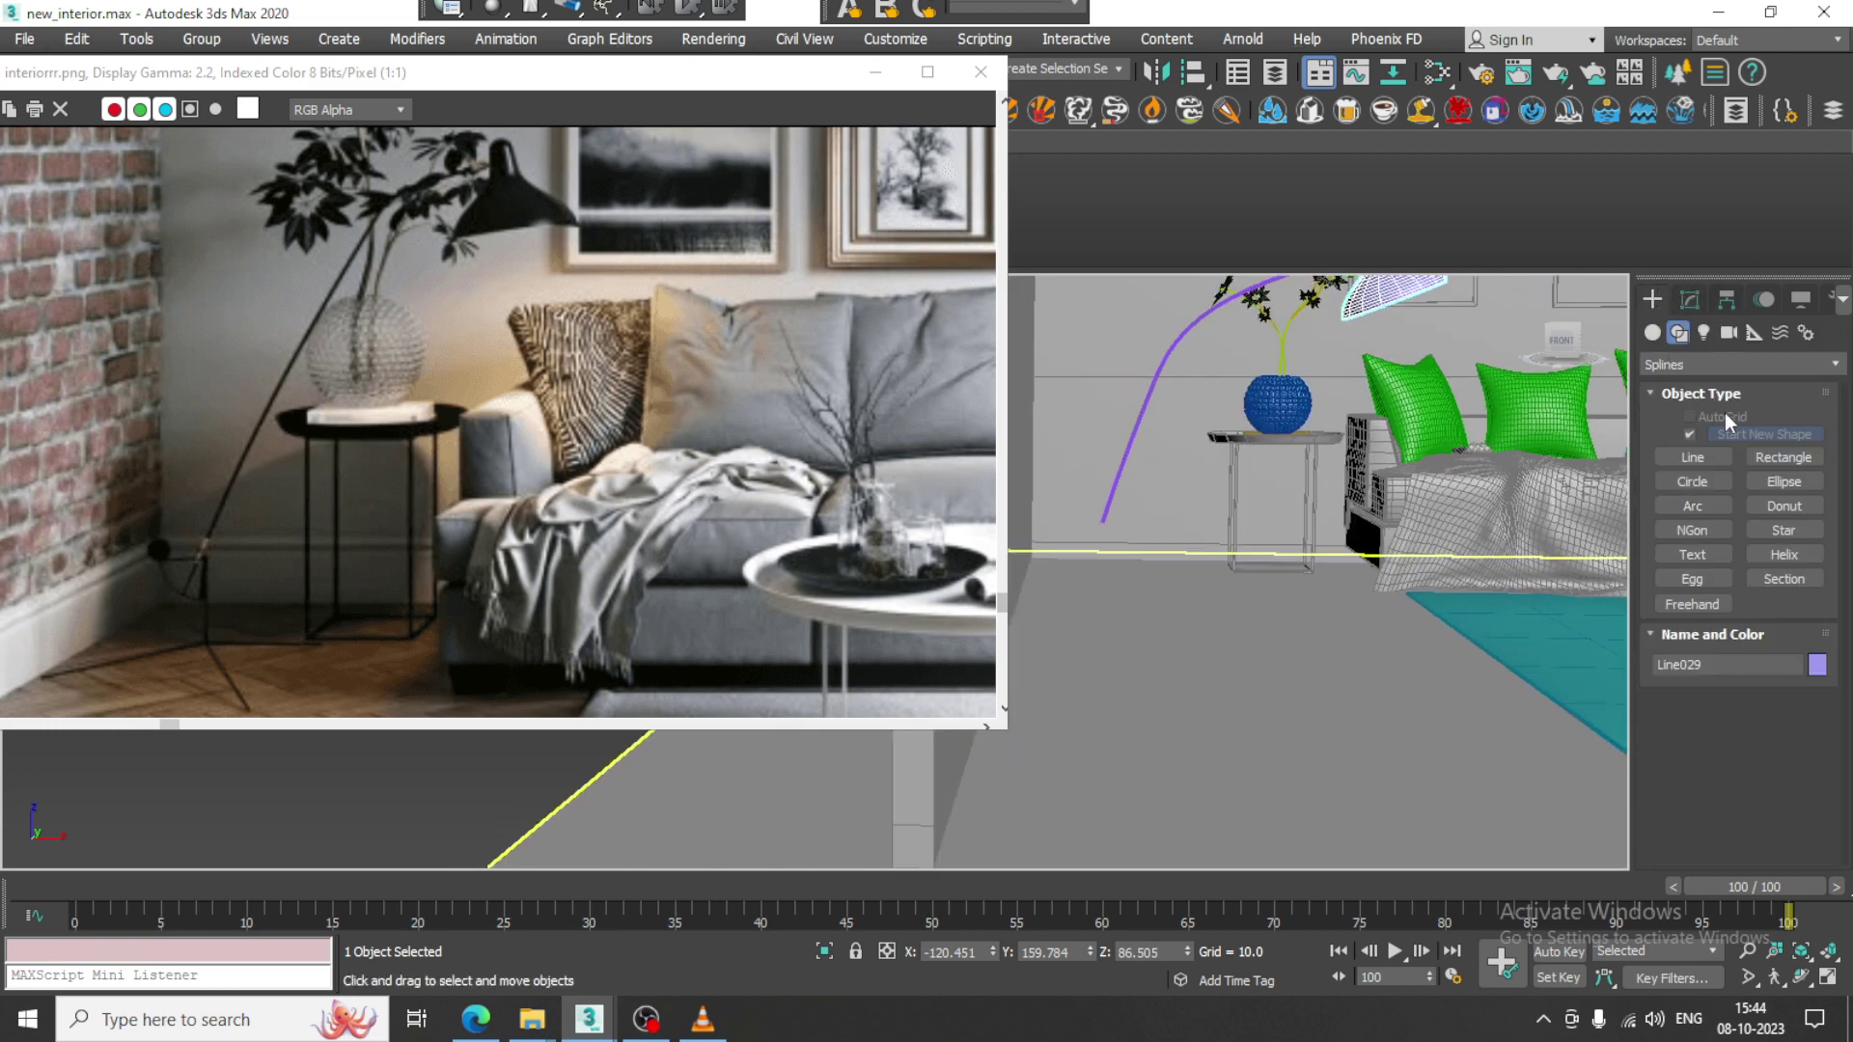
click(1653, 332)
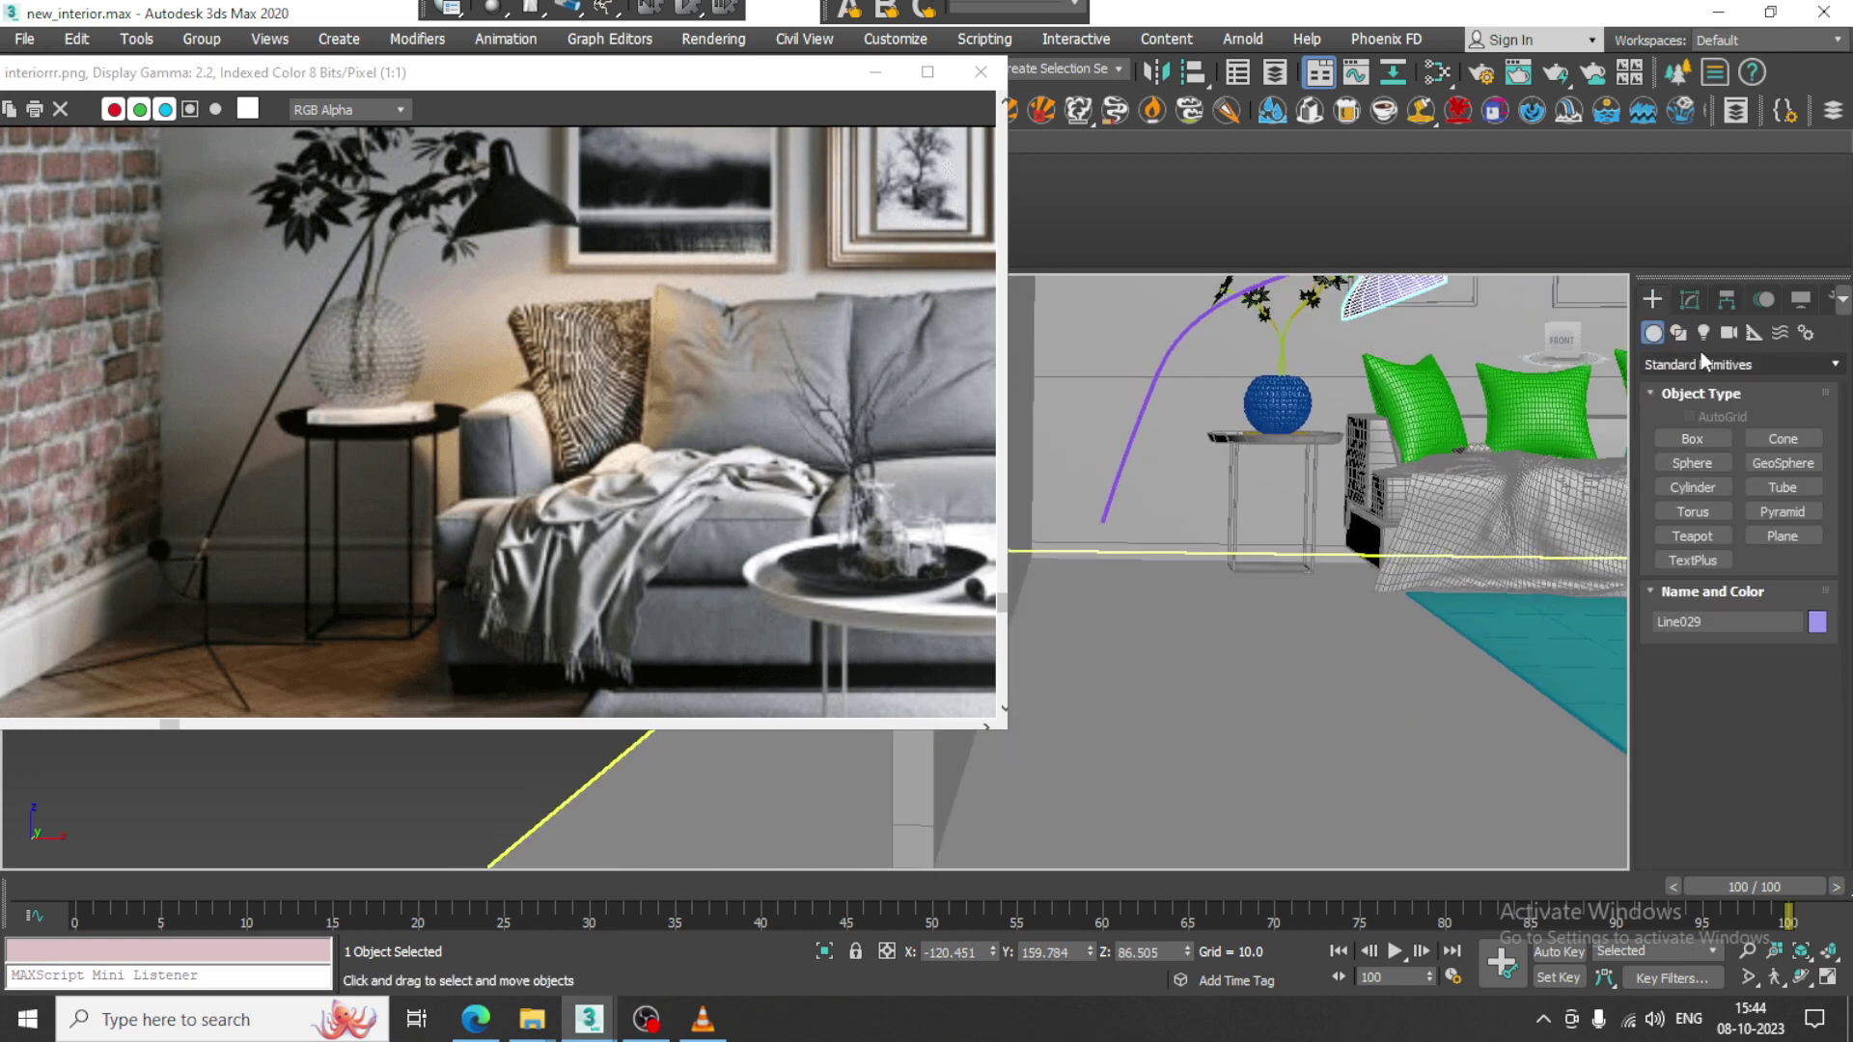
click(1678, 332)
click(1702, 453)
drag(762, 74, 521, 83)
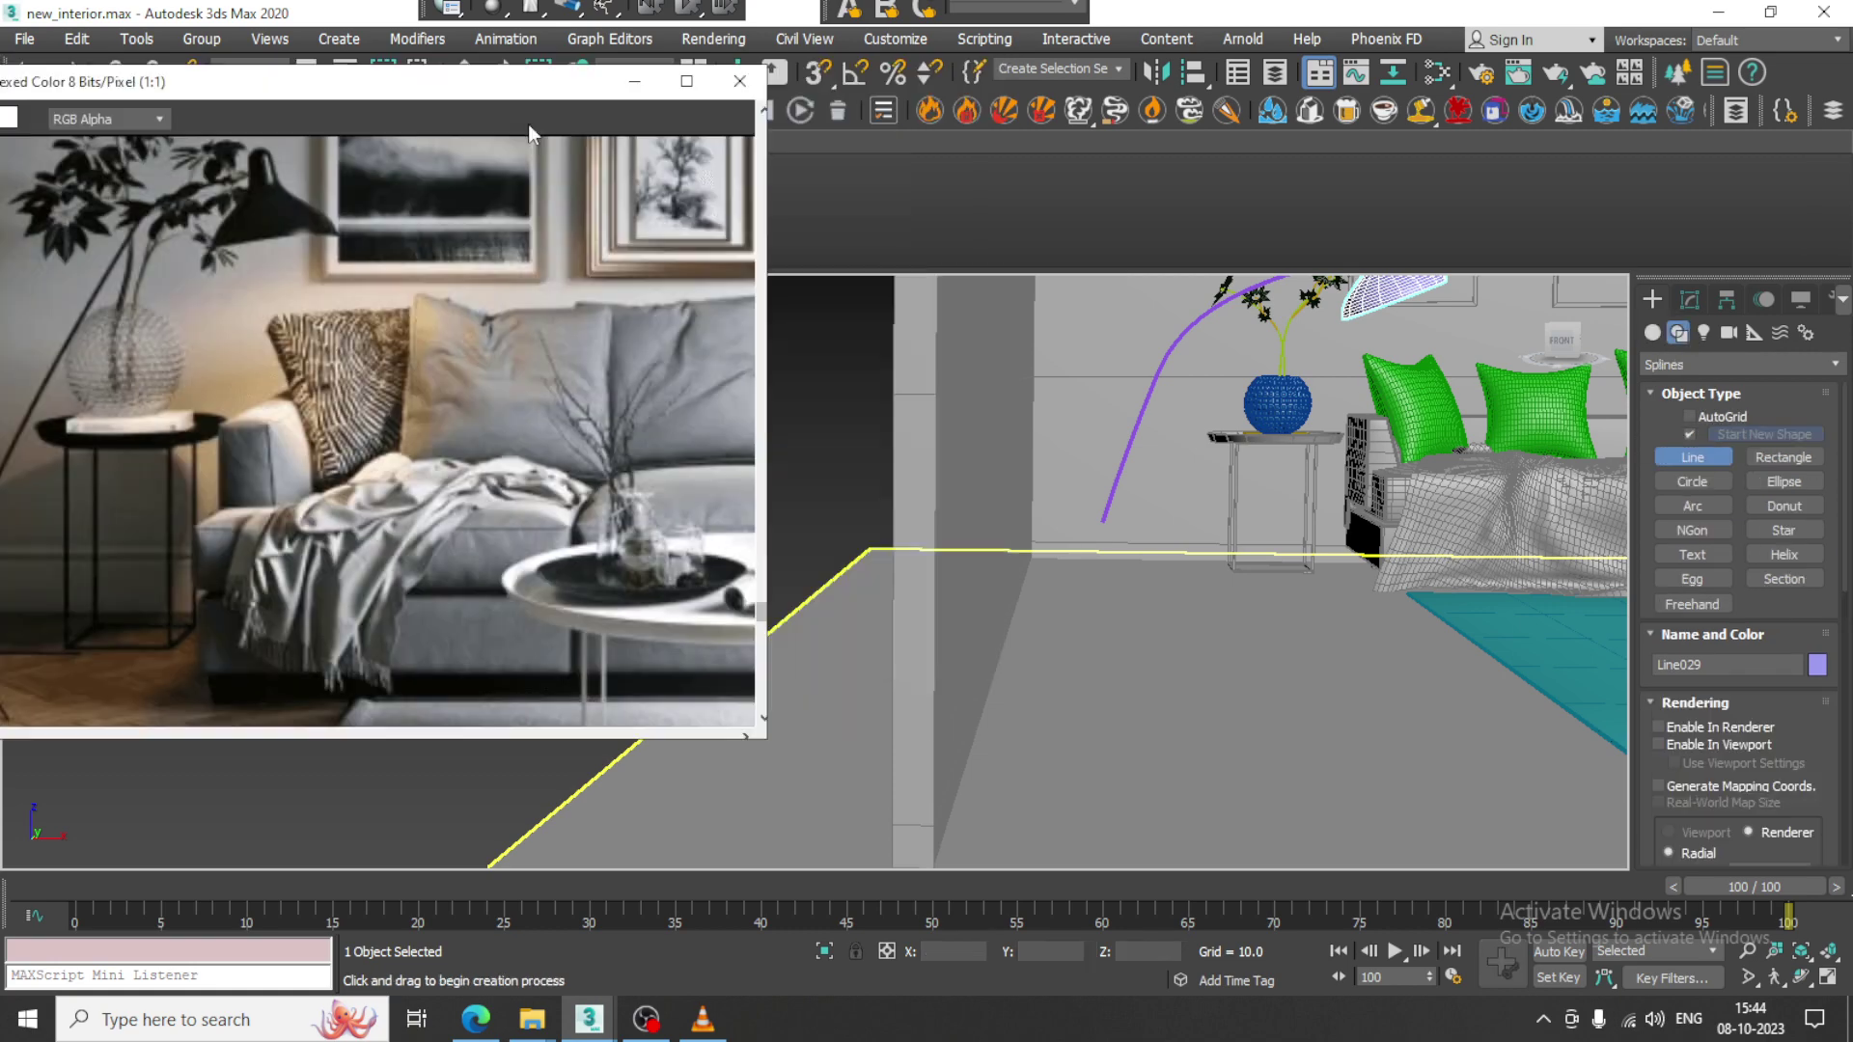
key(alt+w)
right_click(803, 460)
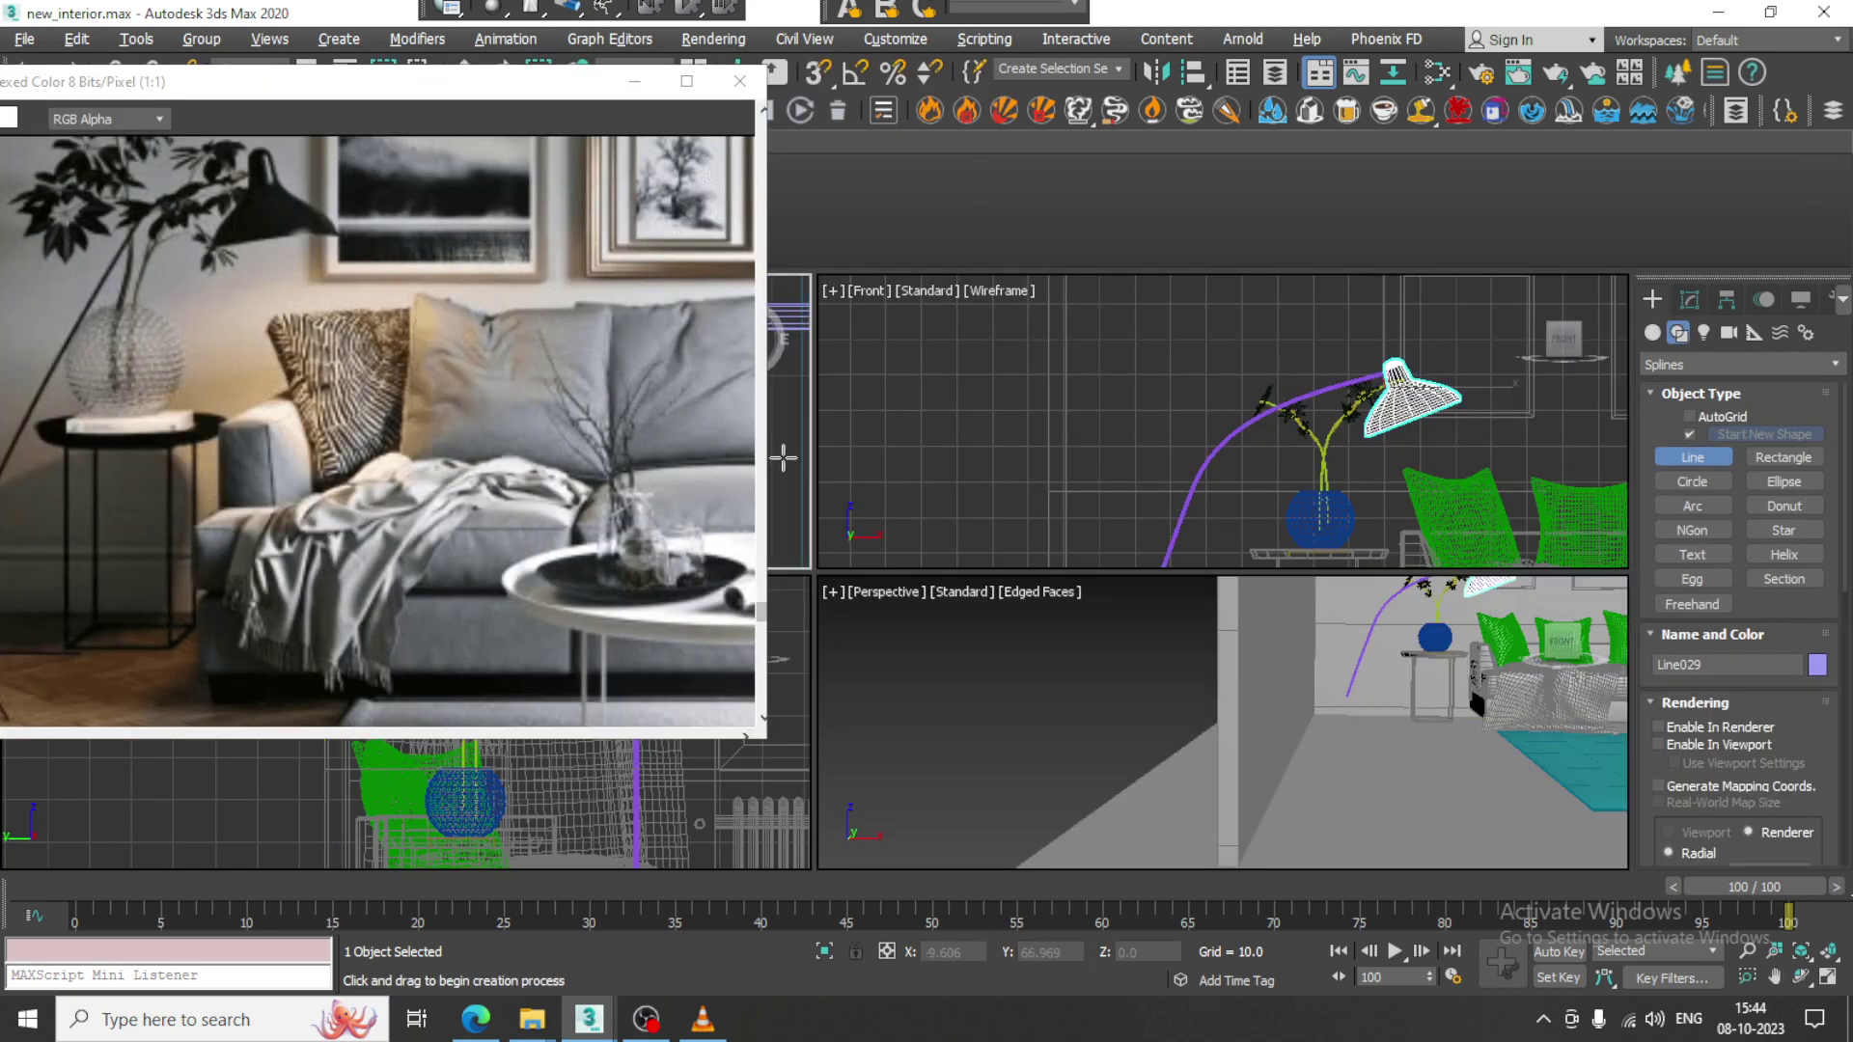
key(alt+w)
key(z)
scroll(1094, 476, down, 8)
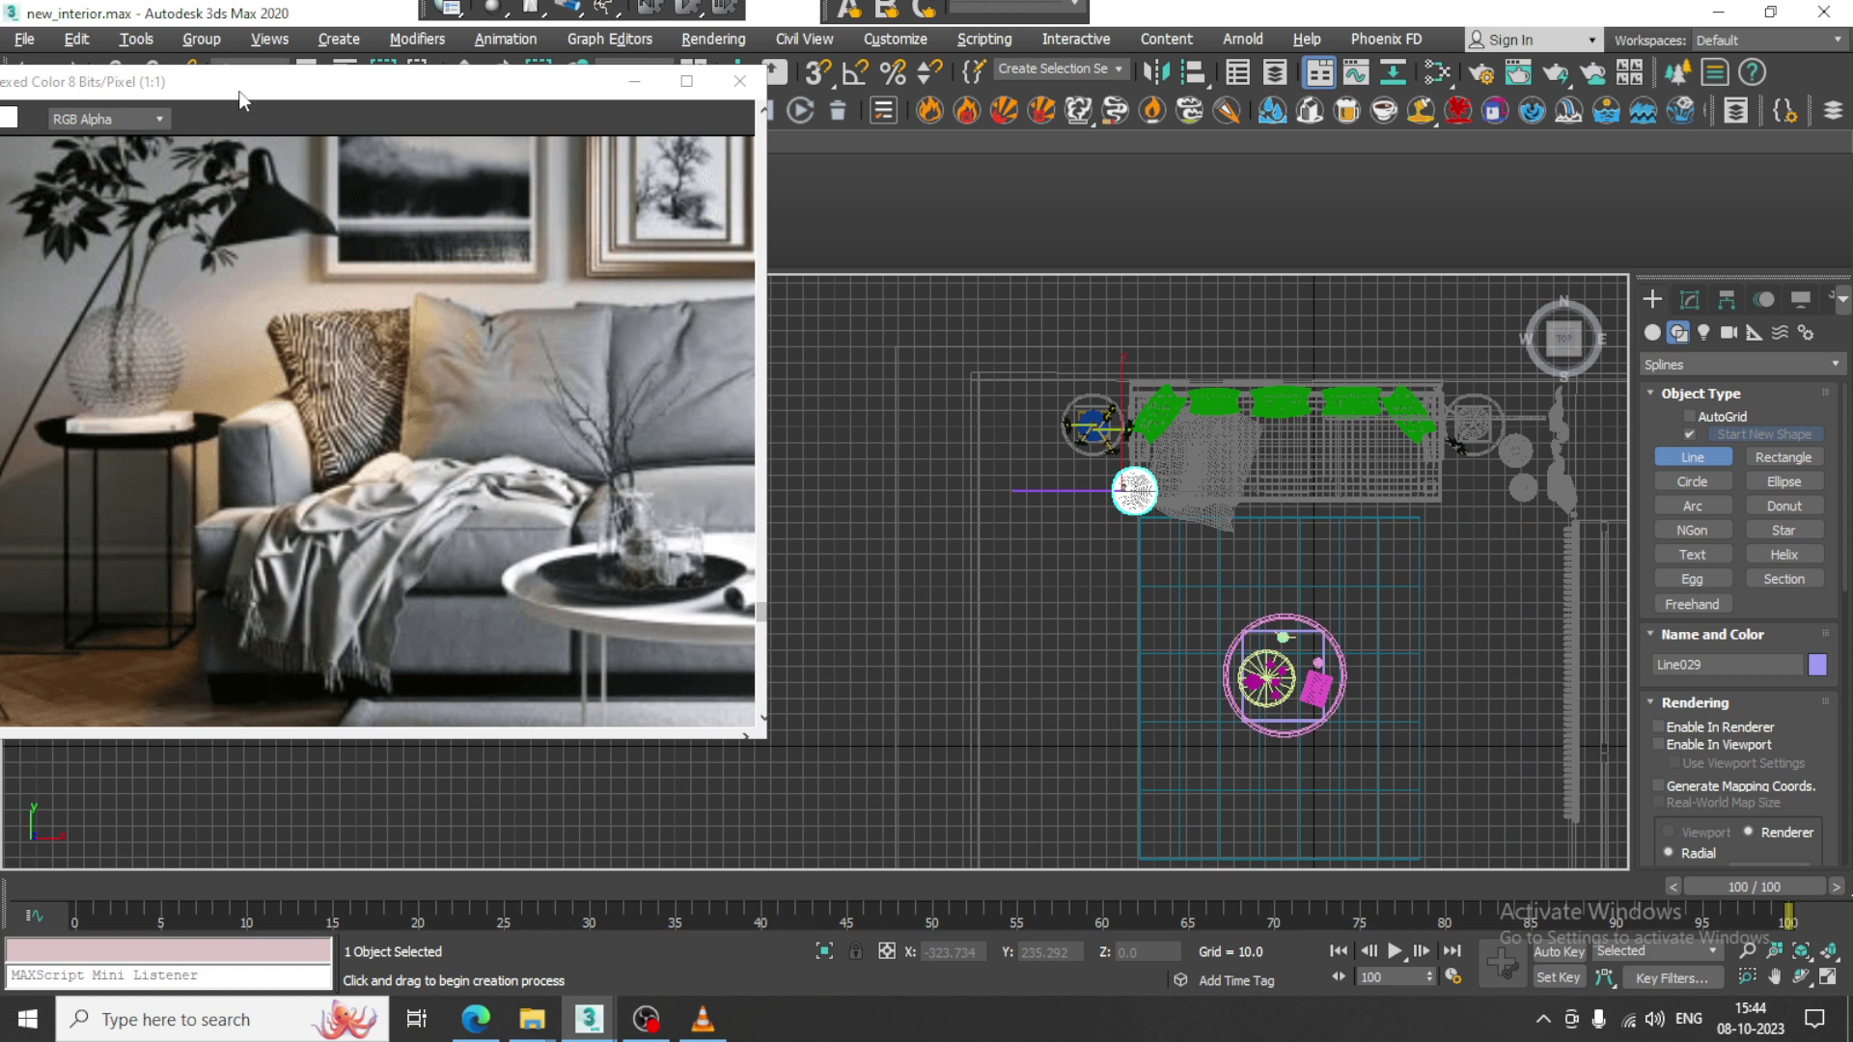
drag(242, 100, 482, 116)
scroll(1192, 521, up, 4)
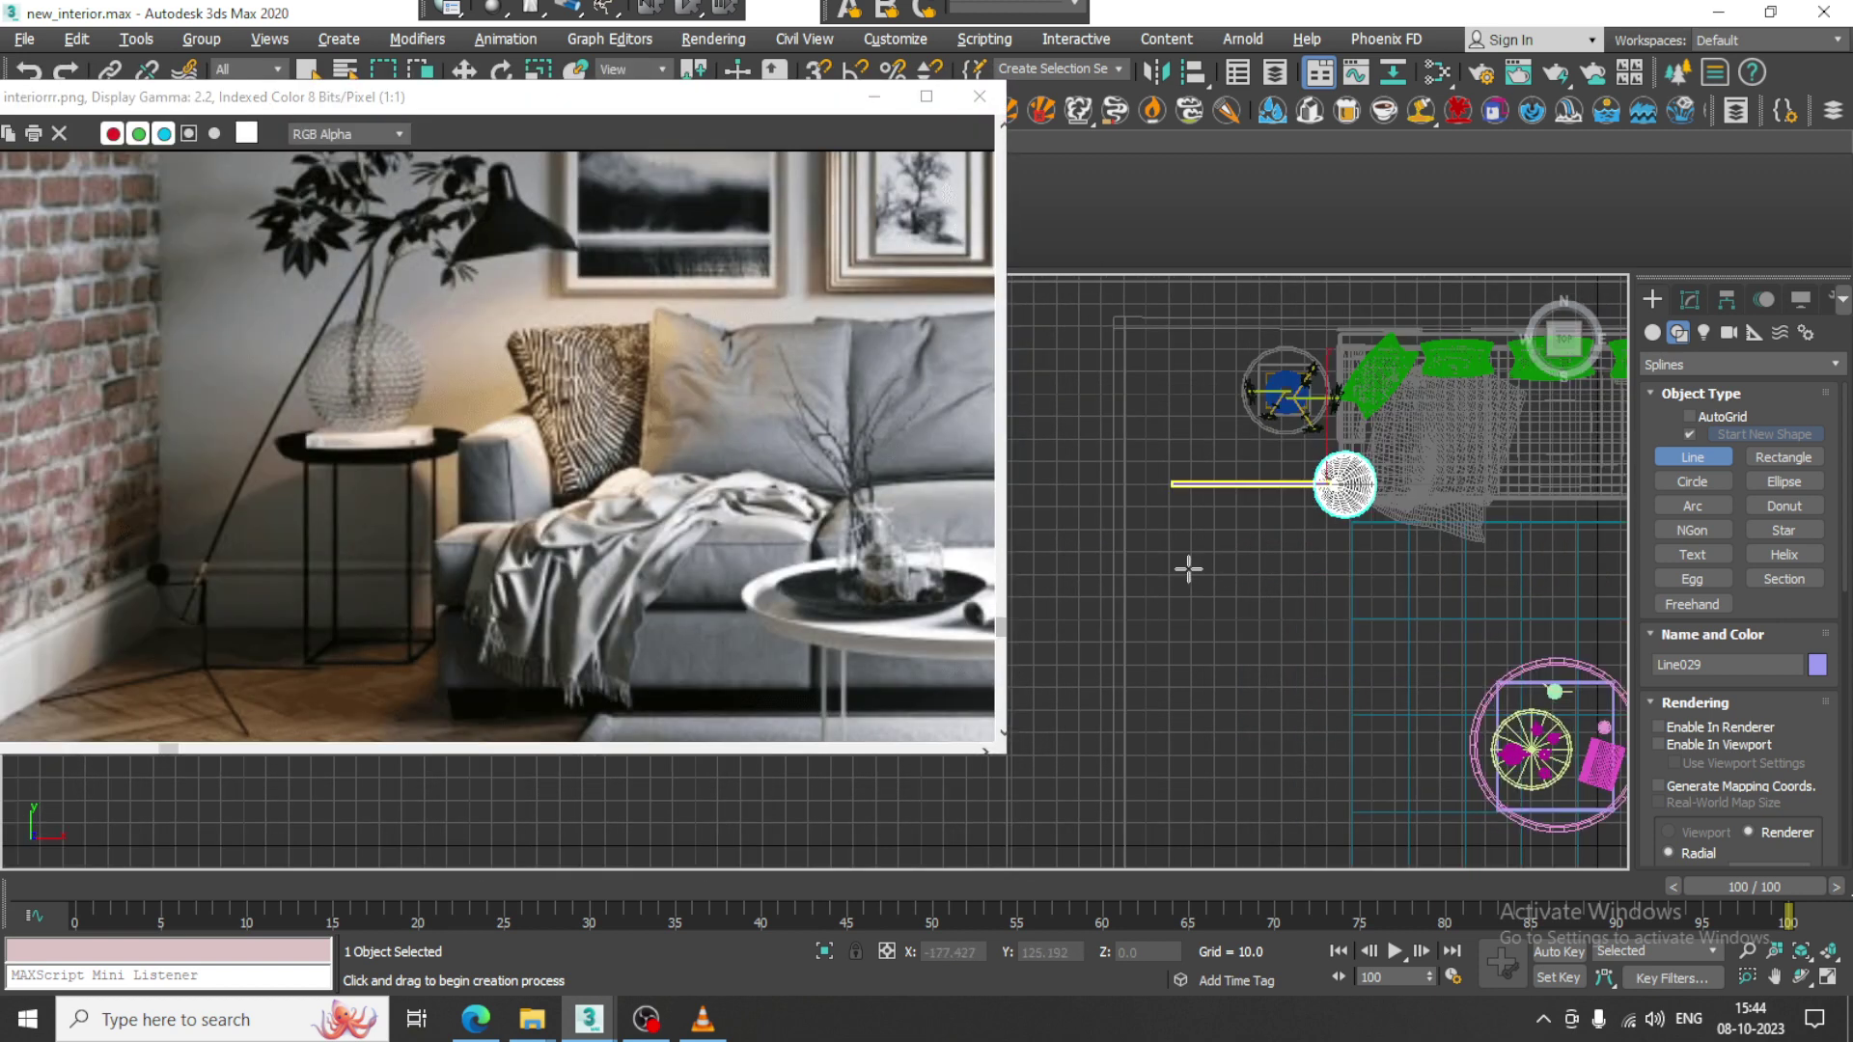
click(1158, 595)
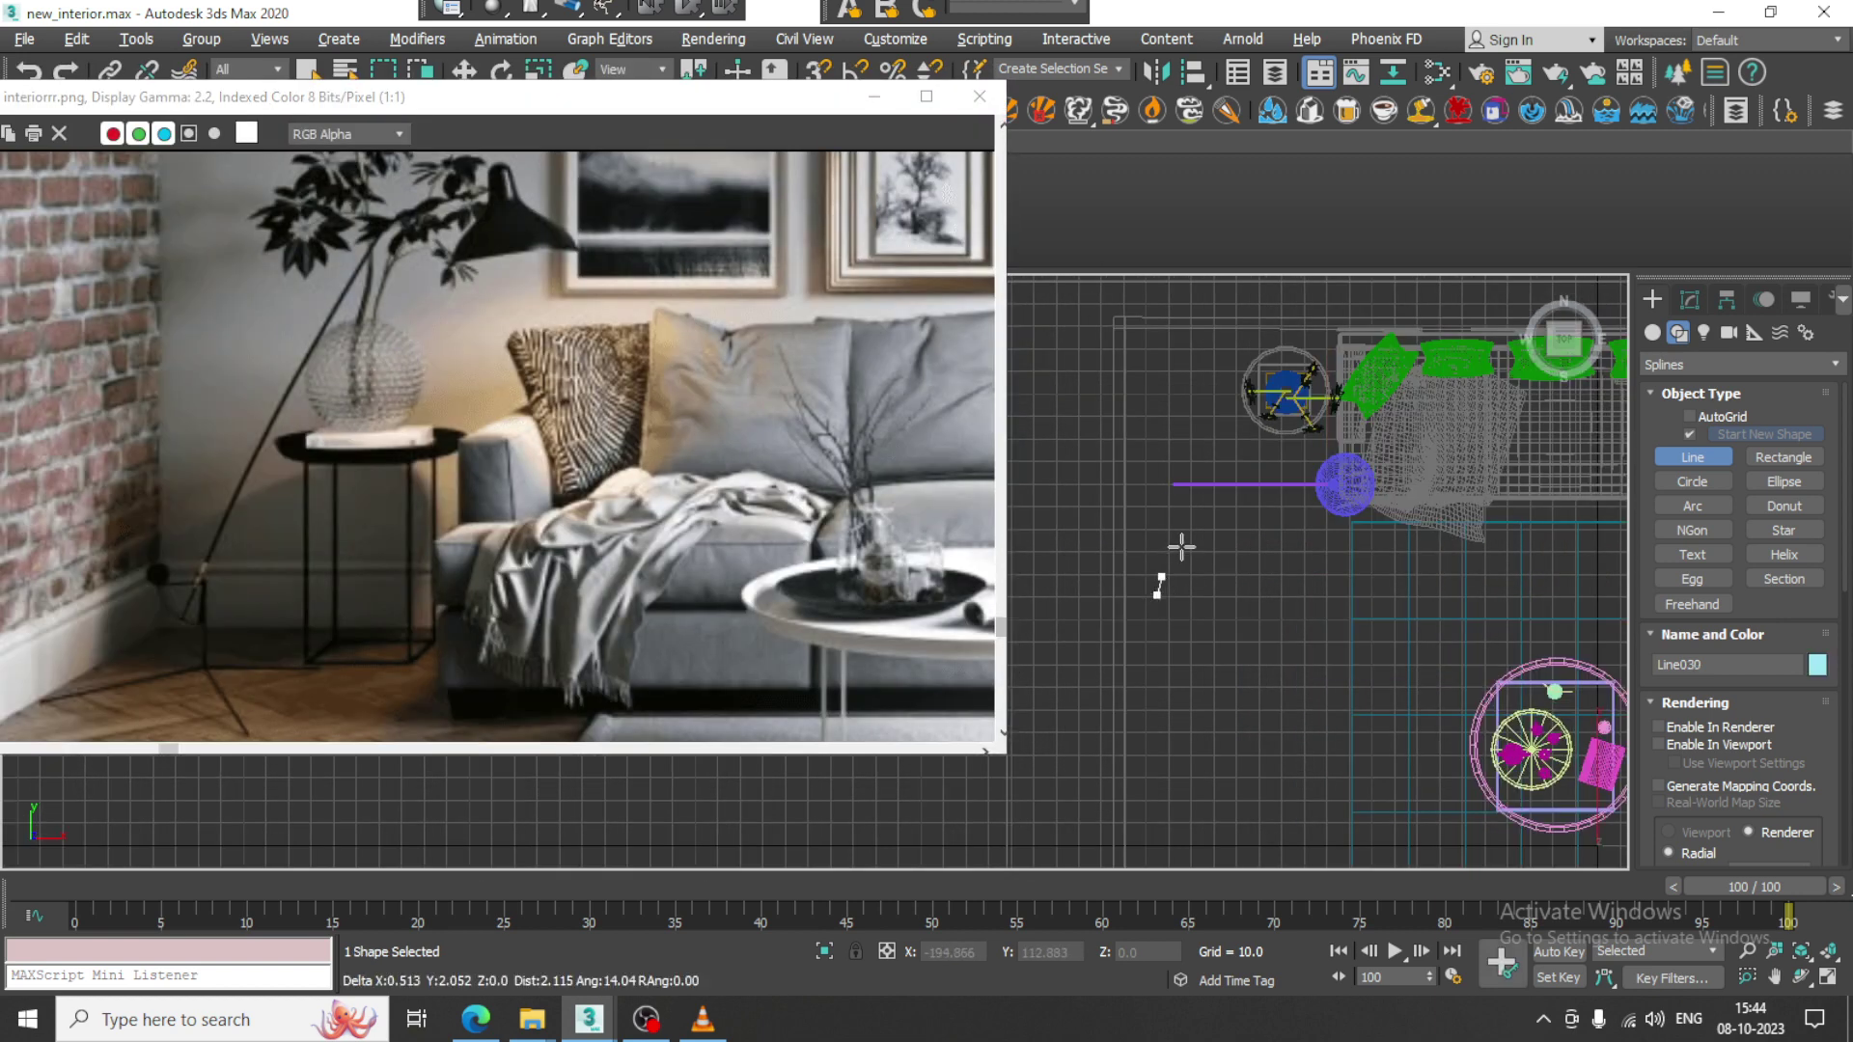
click(1229, 509)
right_click(1235, 514)
right_click(1235, 514)
Enable the leg line in the viewport and give it a rectangular cross-section.
scroll(1290, 546, up, 4)
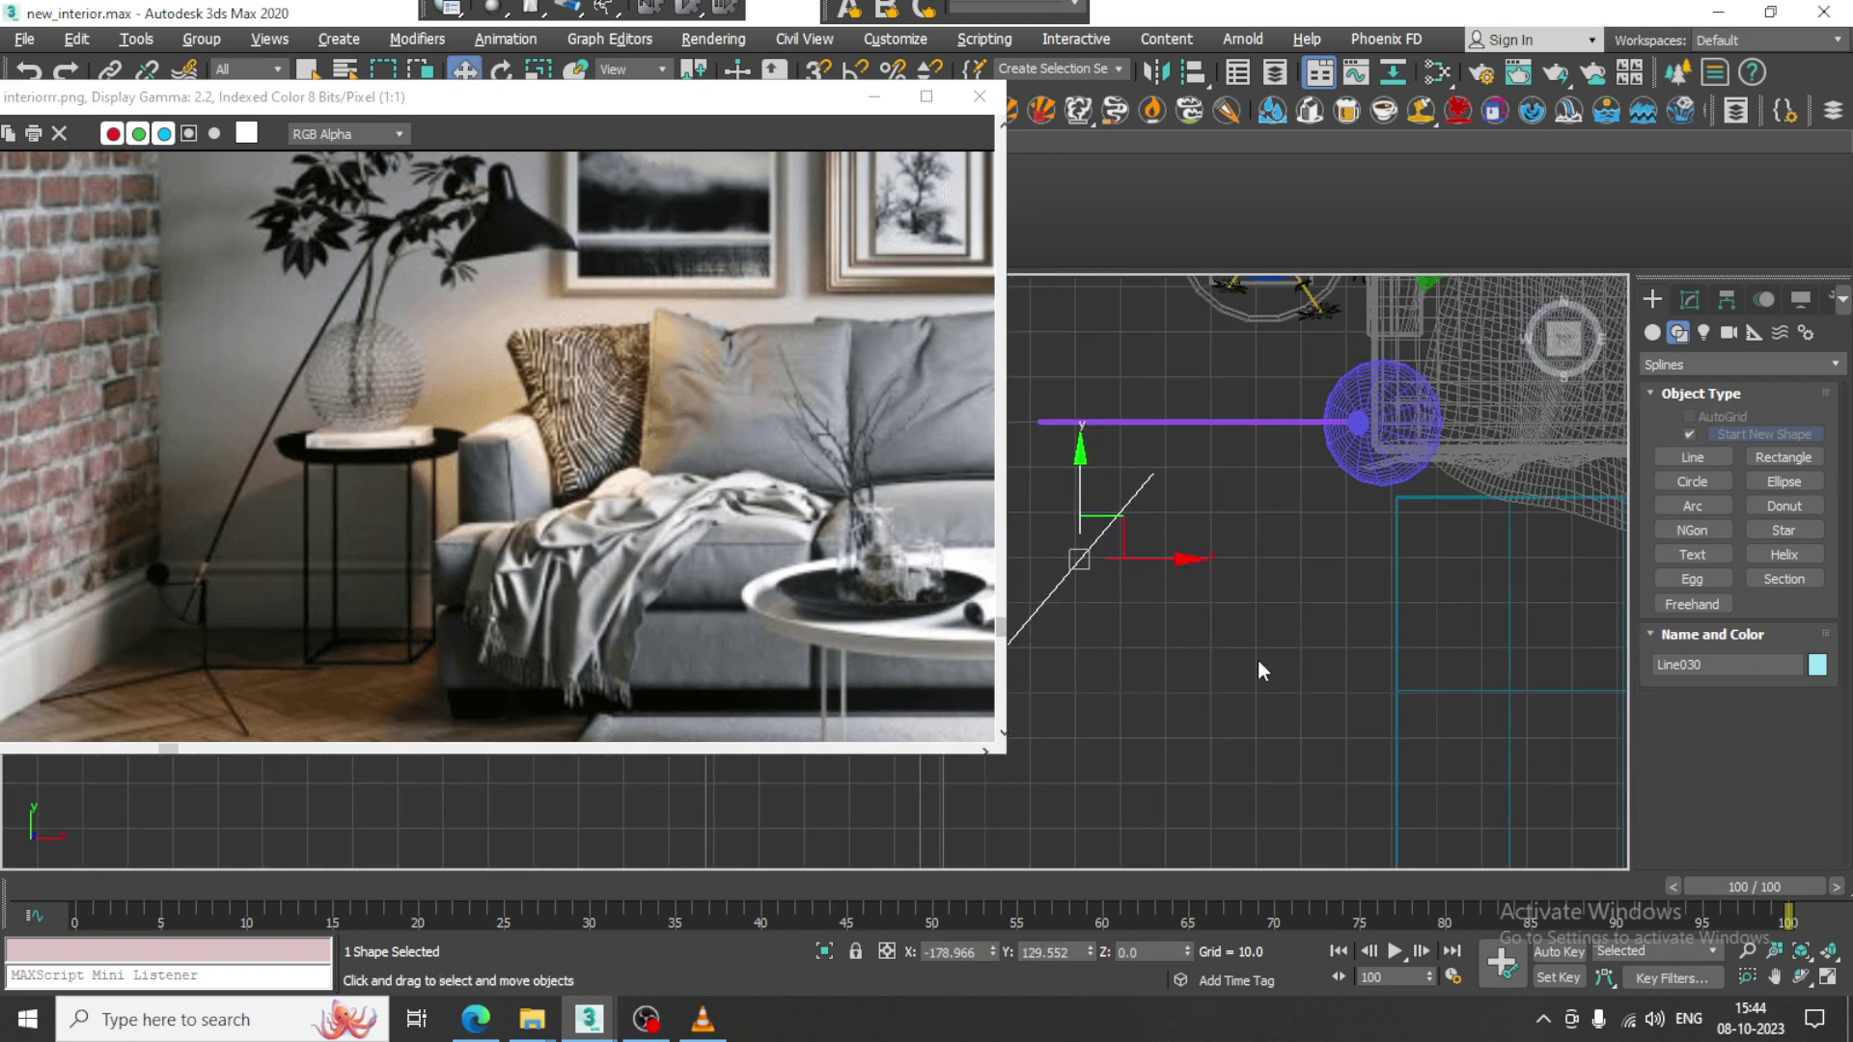
click(1688, 300)
drag(1659, 582, 1658, 625)
click(1671, 606)
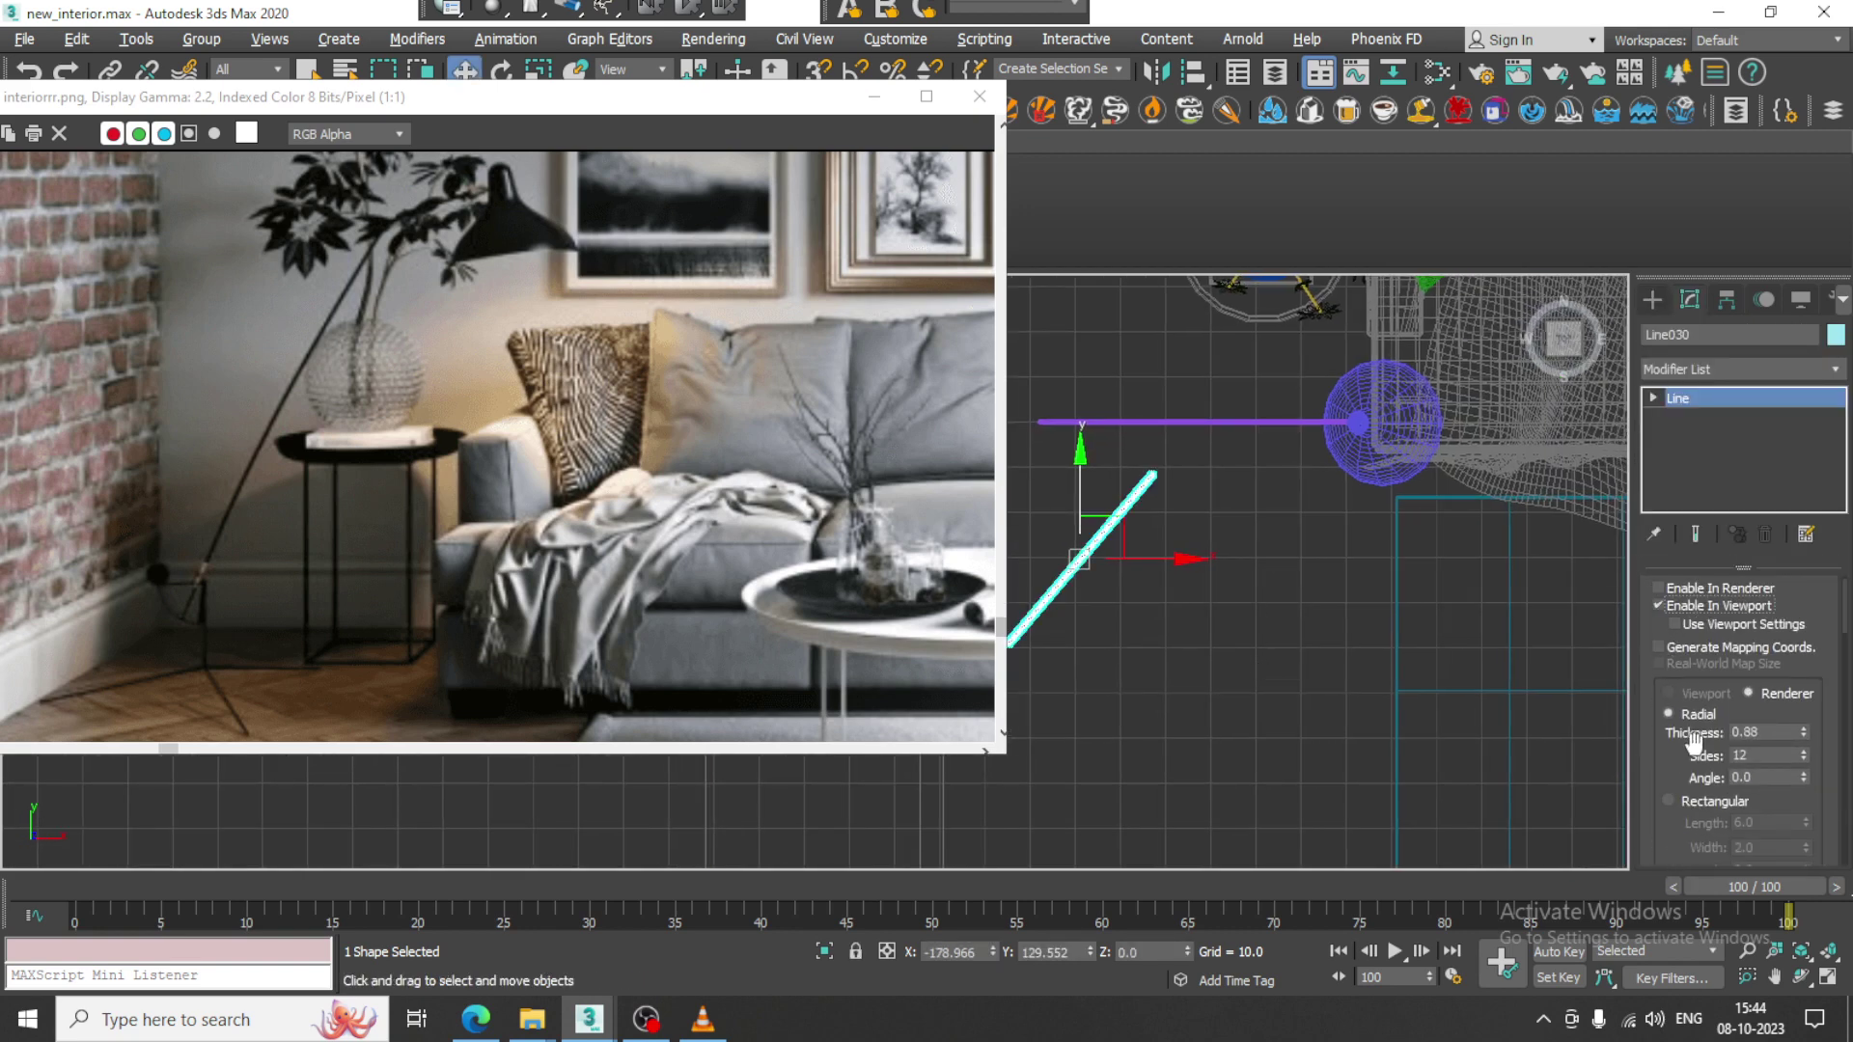
click(1696, 799)
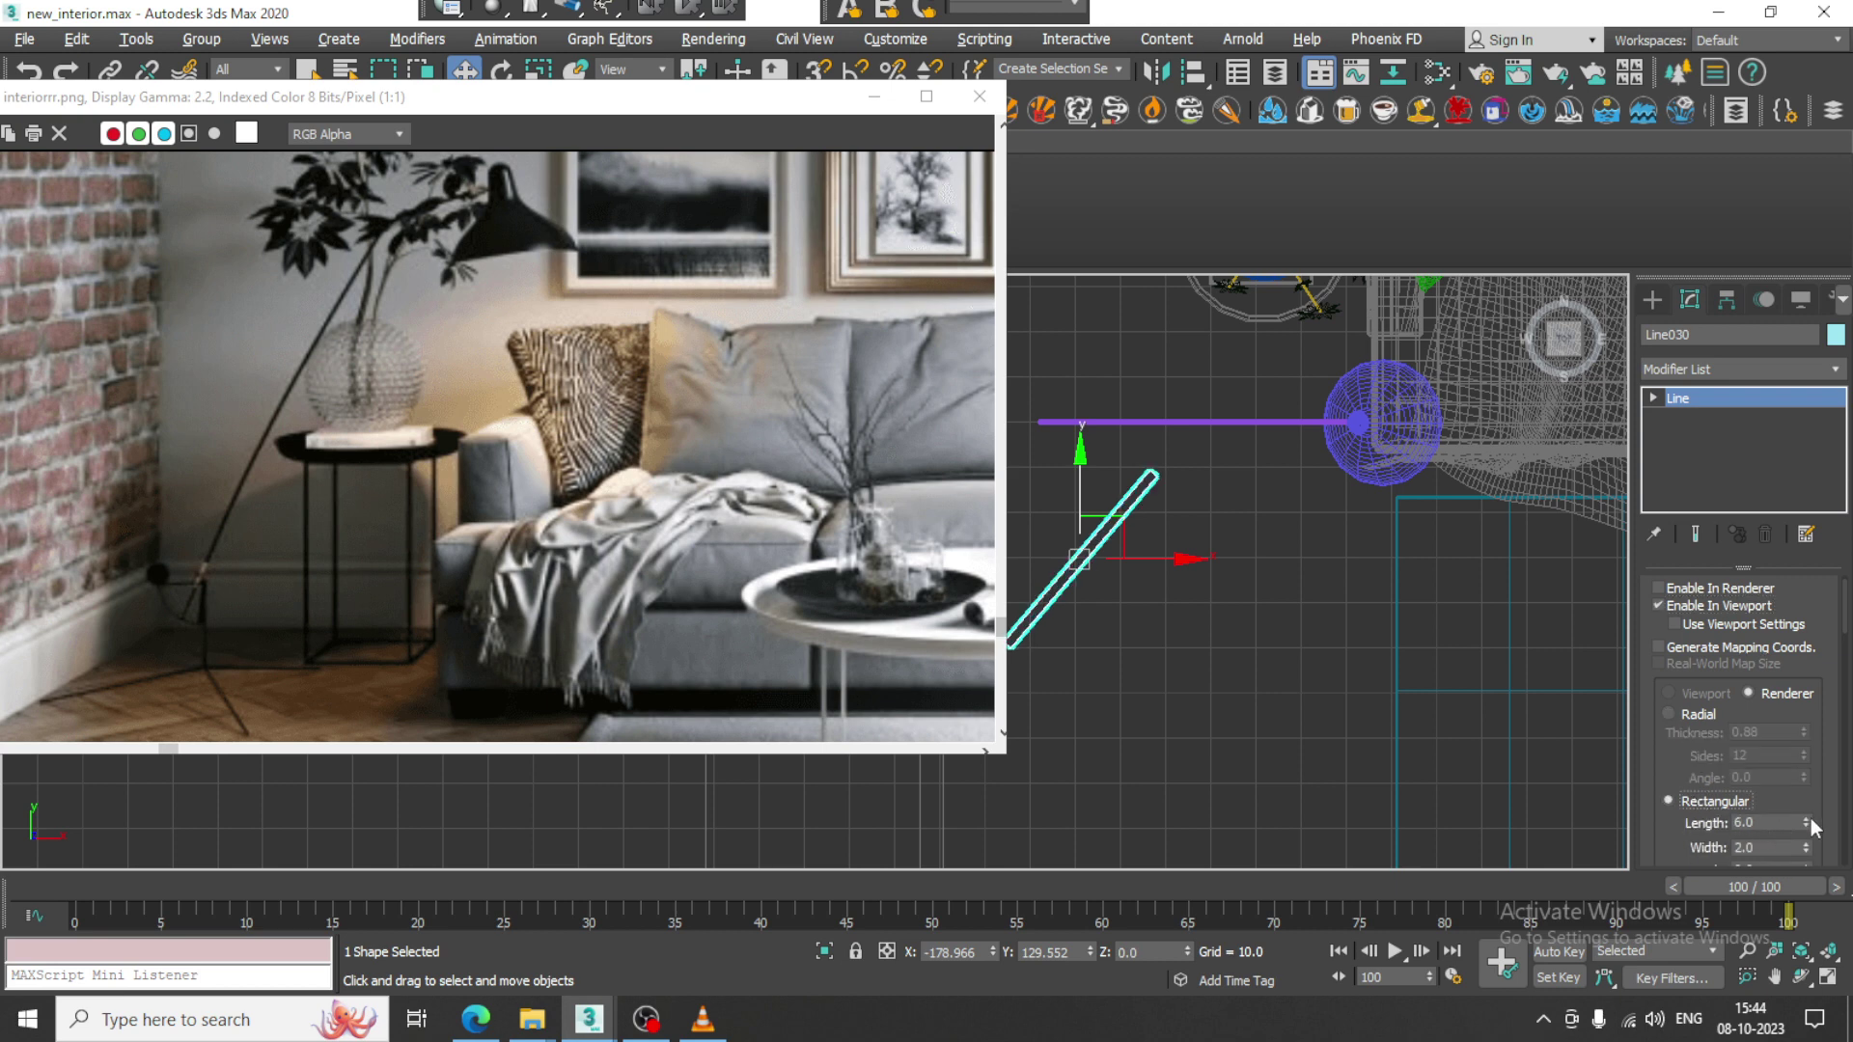
Reduce the leg's rectangular cross-section to a length of 1.231 and a width of 1.5.
drag(1807, 818, 1817, 876)
key(alt+w)
middle_click(1269, 677)
key(z)
key(alt+w)
scroll(1265, 704, down, 3)
middle_drag(1265, 704, 1519, 747)
drag(1806, 826, 1822, 907)
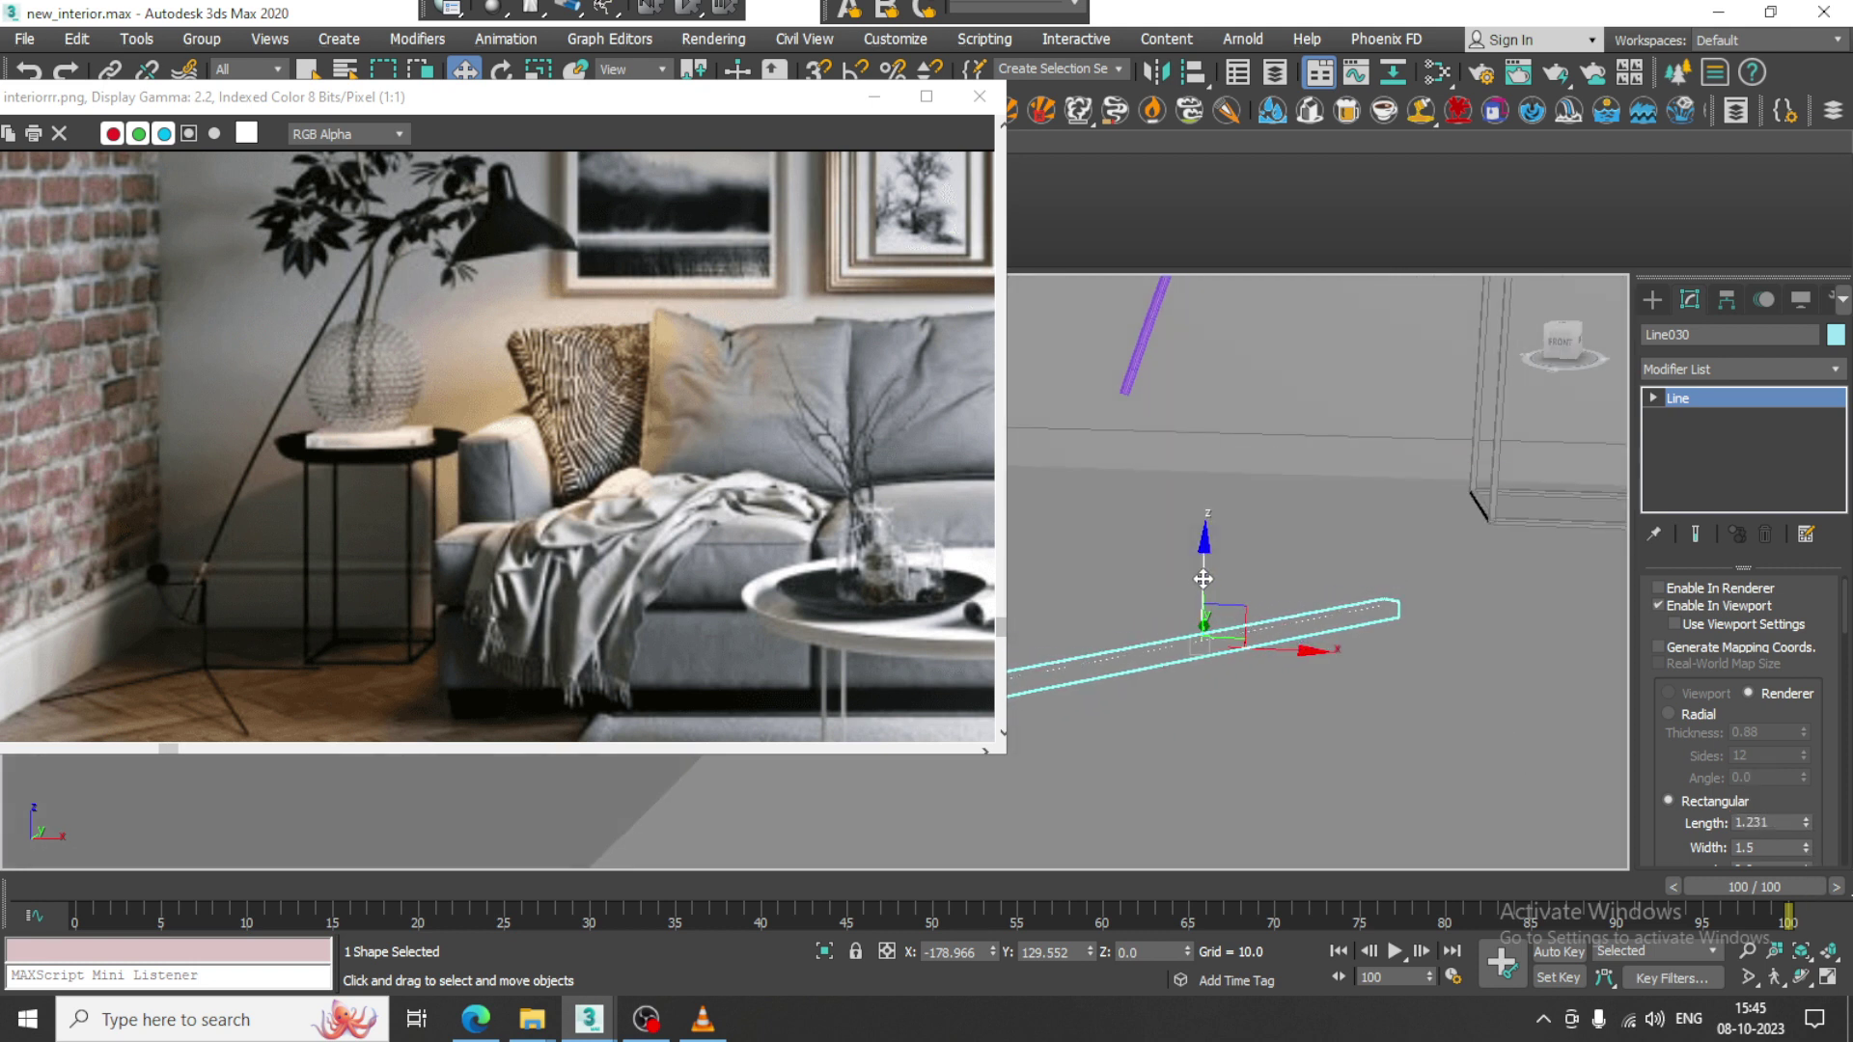
Raise the leg to Z 2.937 and thin its rectangular cross-section to length 0.509 and width 0.365.
drag(1203, 582, 1204, 545)
alt+middle_drag(1315, 620, 1322, 666)
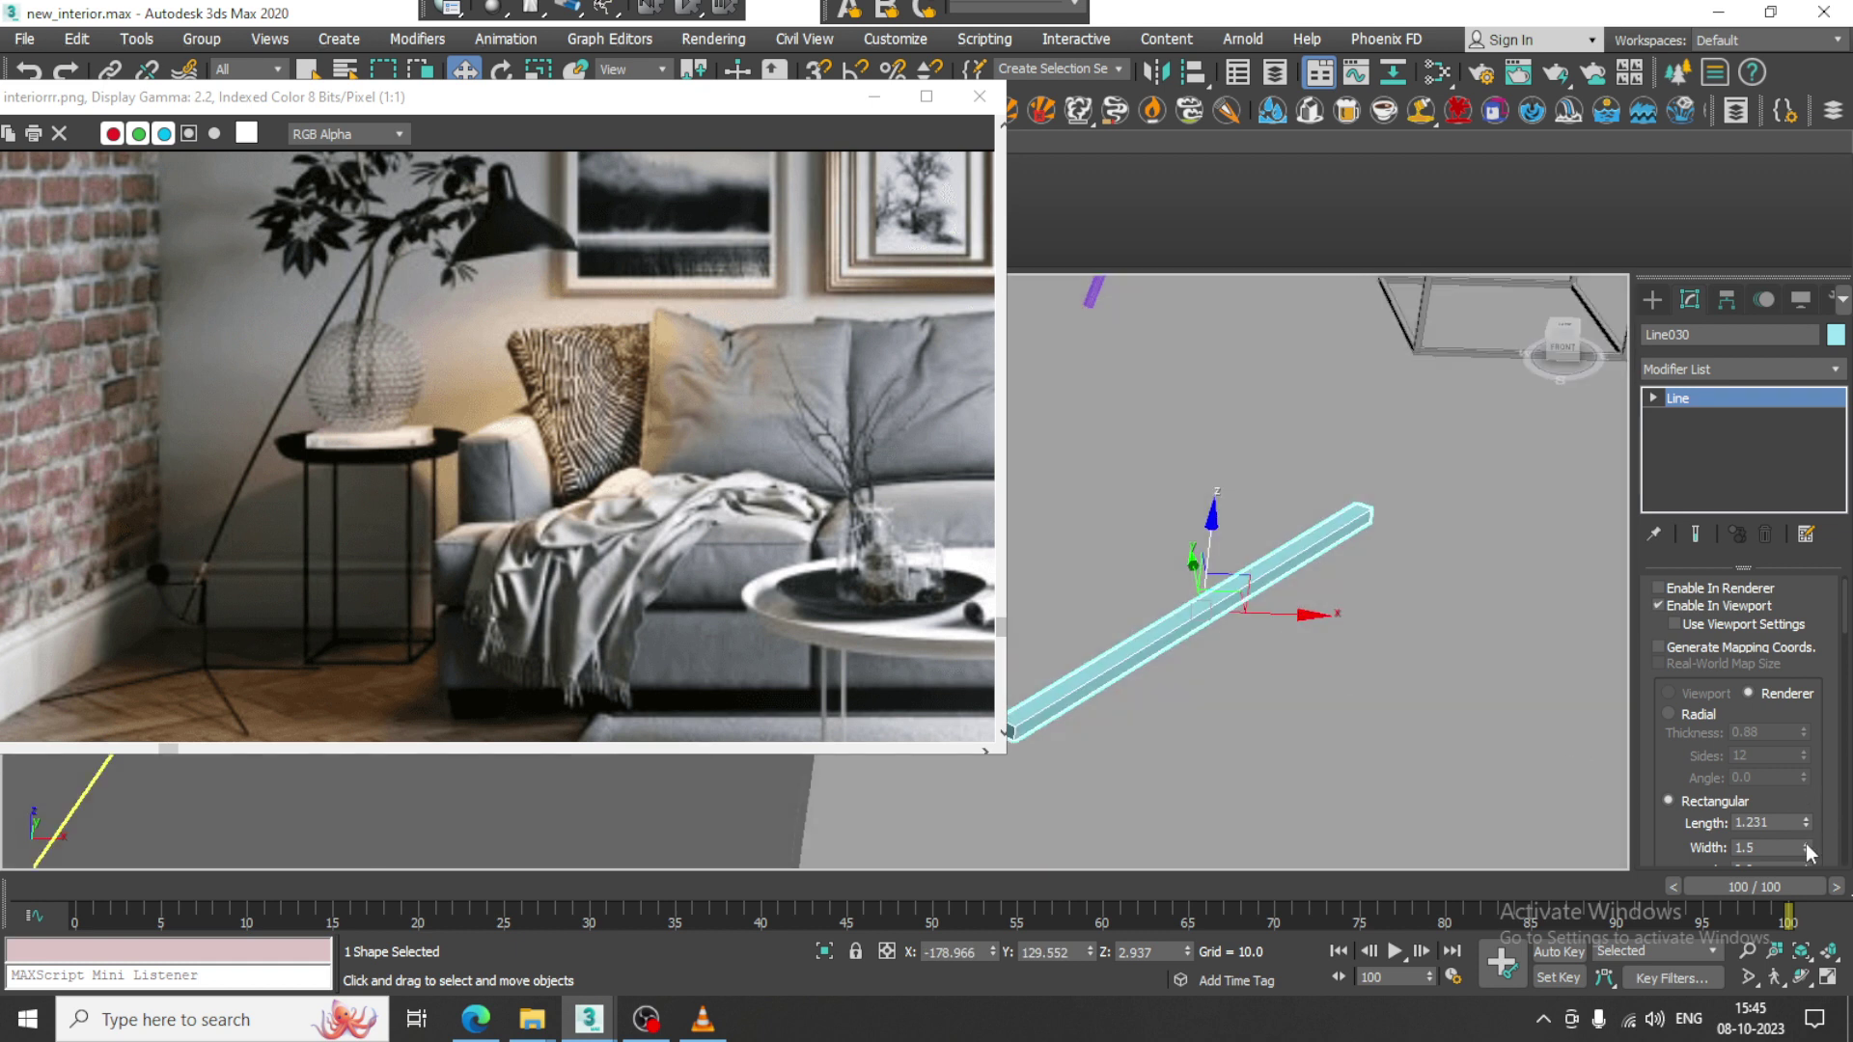
mouse_move(1804, 851)
mouse_down()
mouse_move(1806, 870)
mouse_move(1836, 848)
mouse_move(1820, 859)
mouse_up()
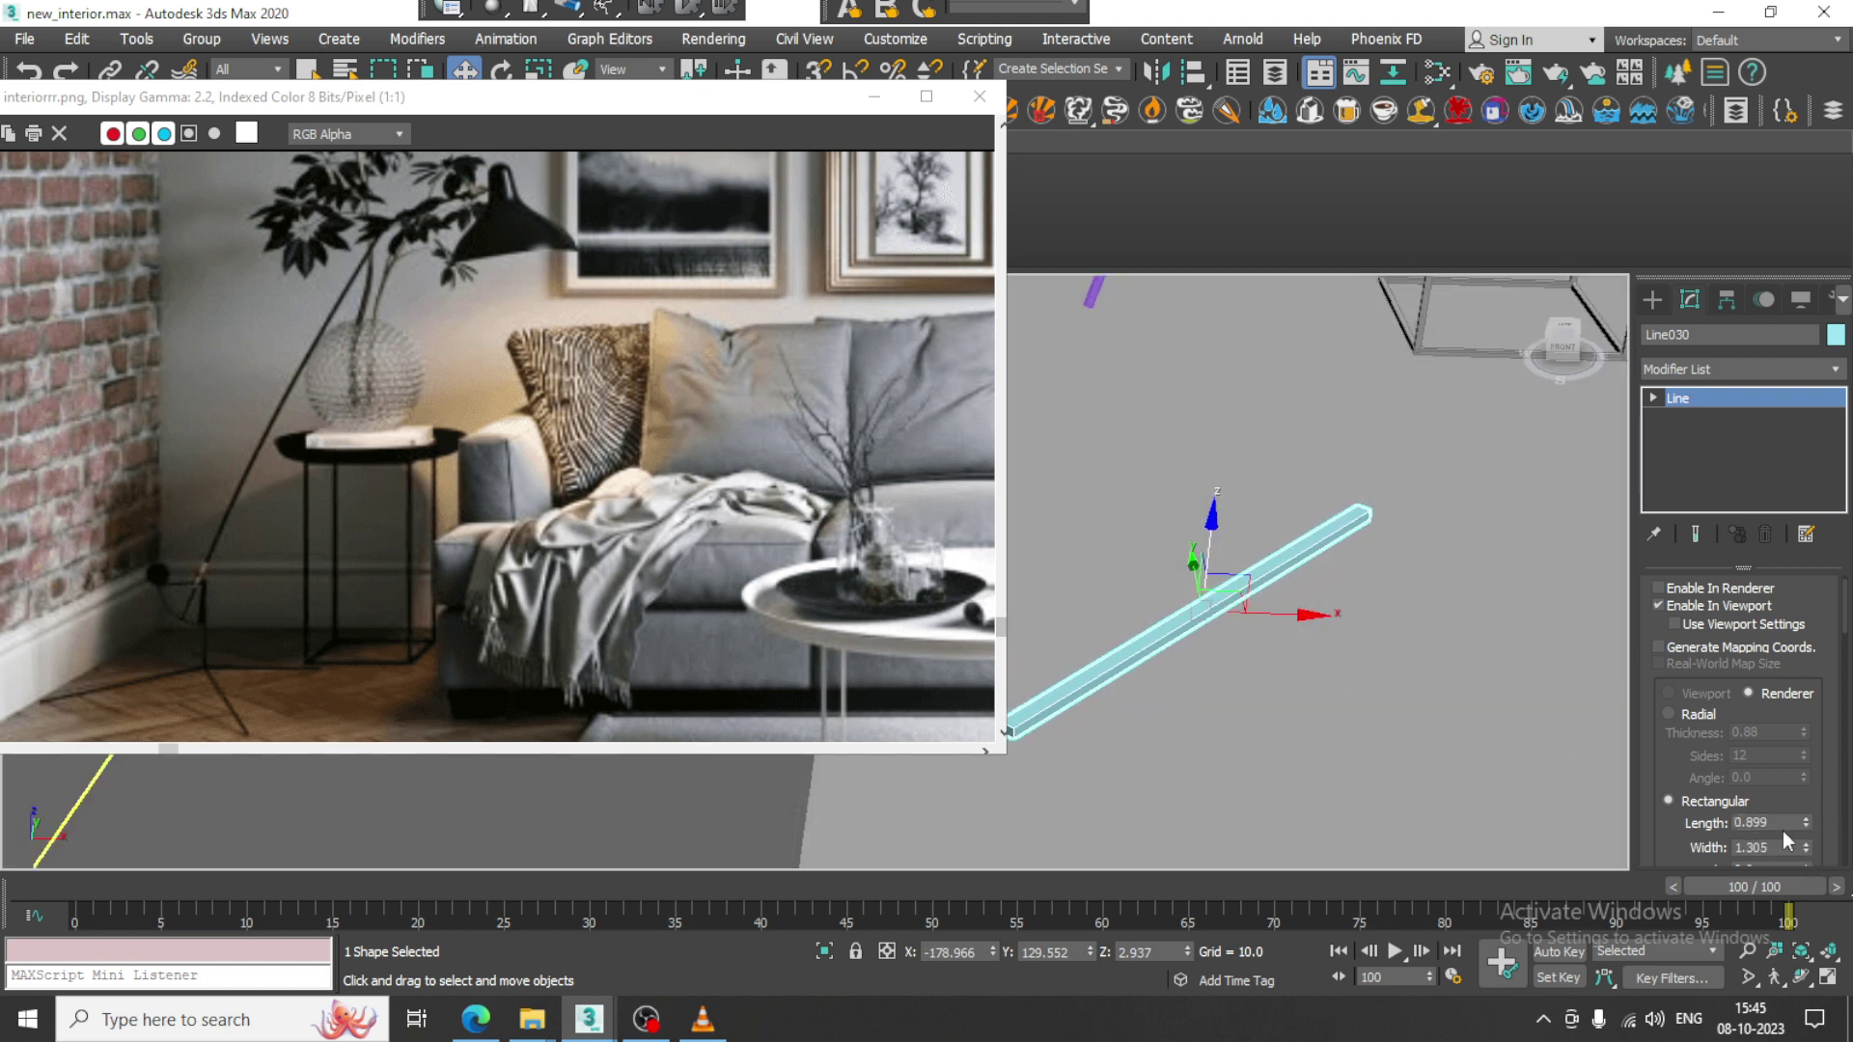
middle_drag(1314, 629, 1265, 623)
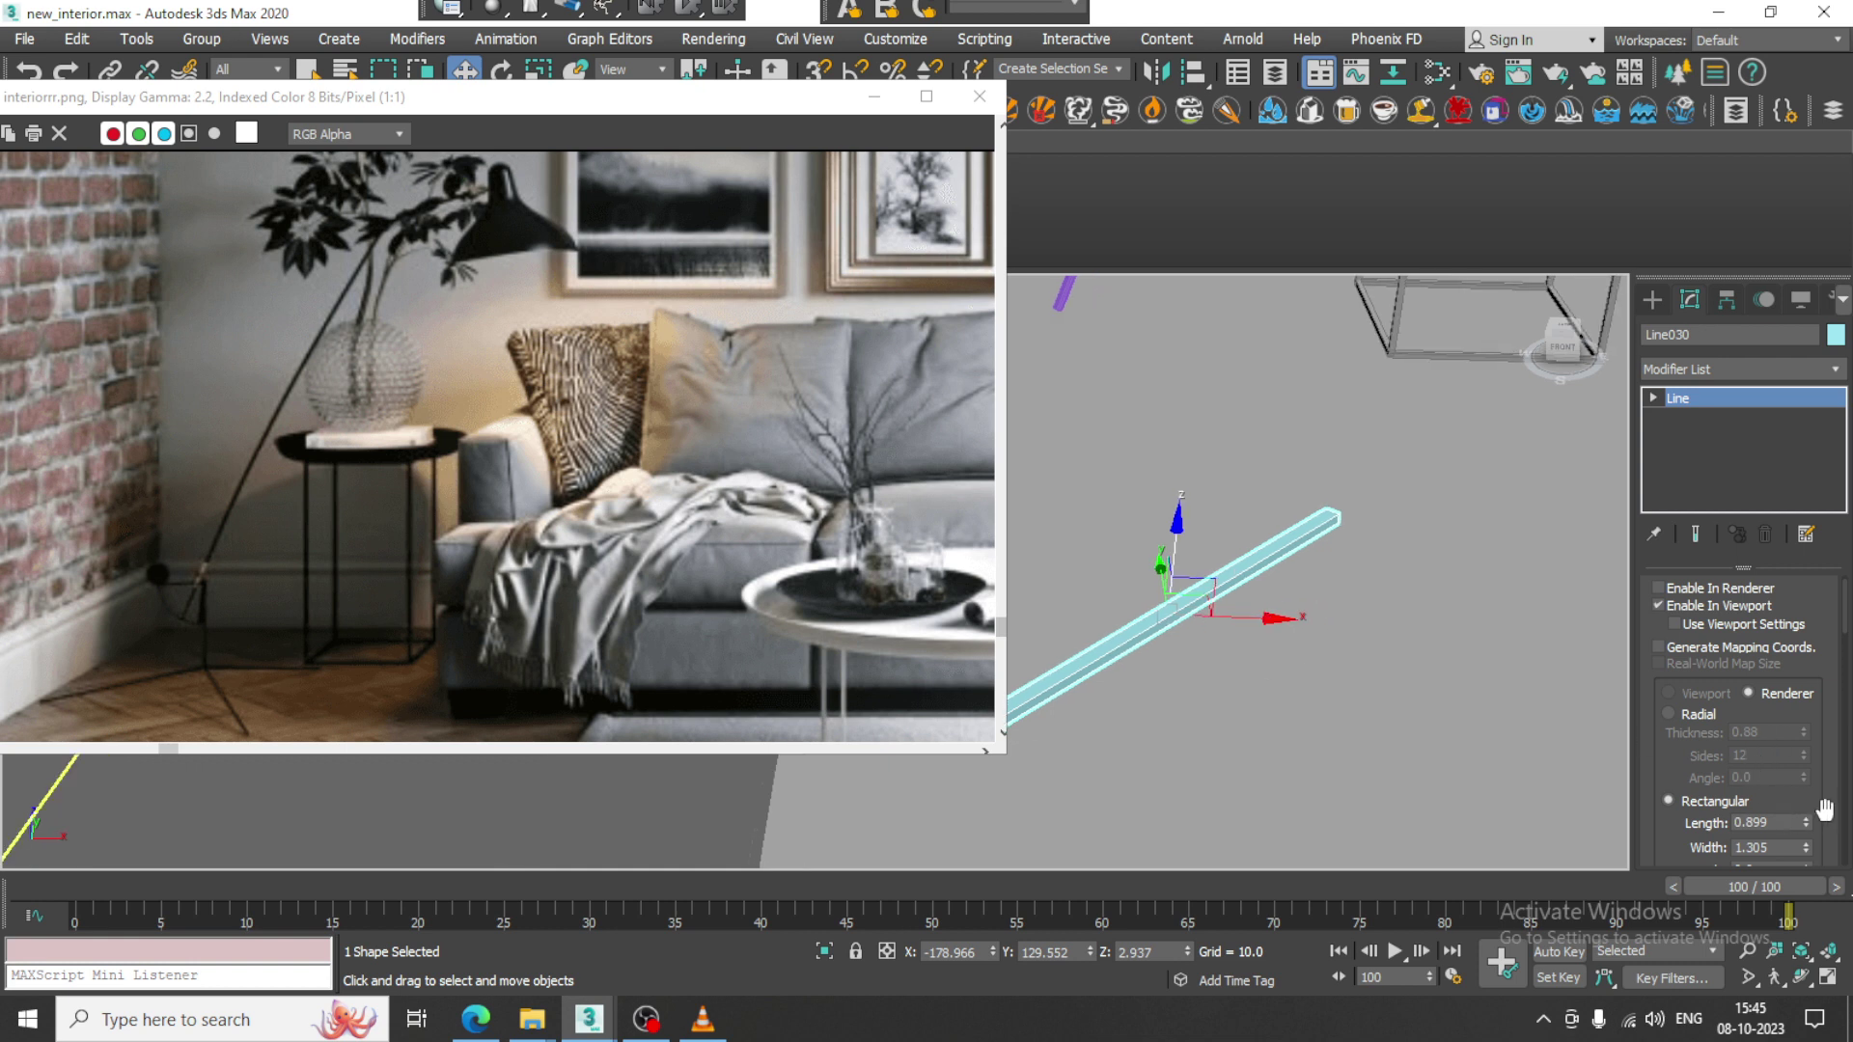
drag(1807, 829, 1824, 924)
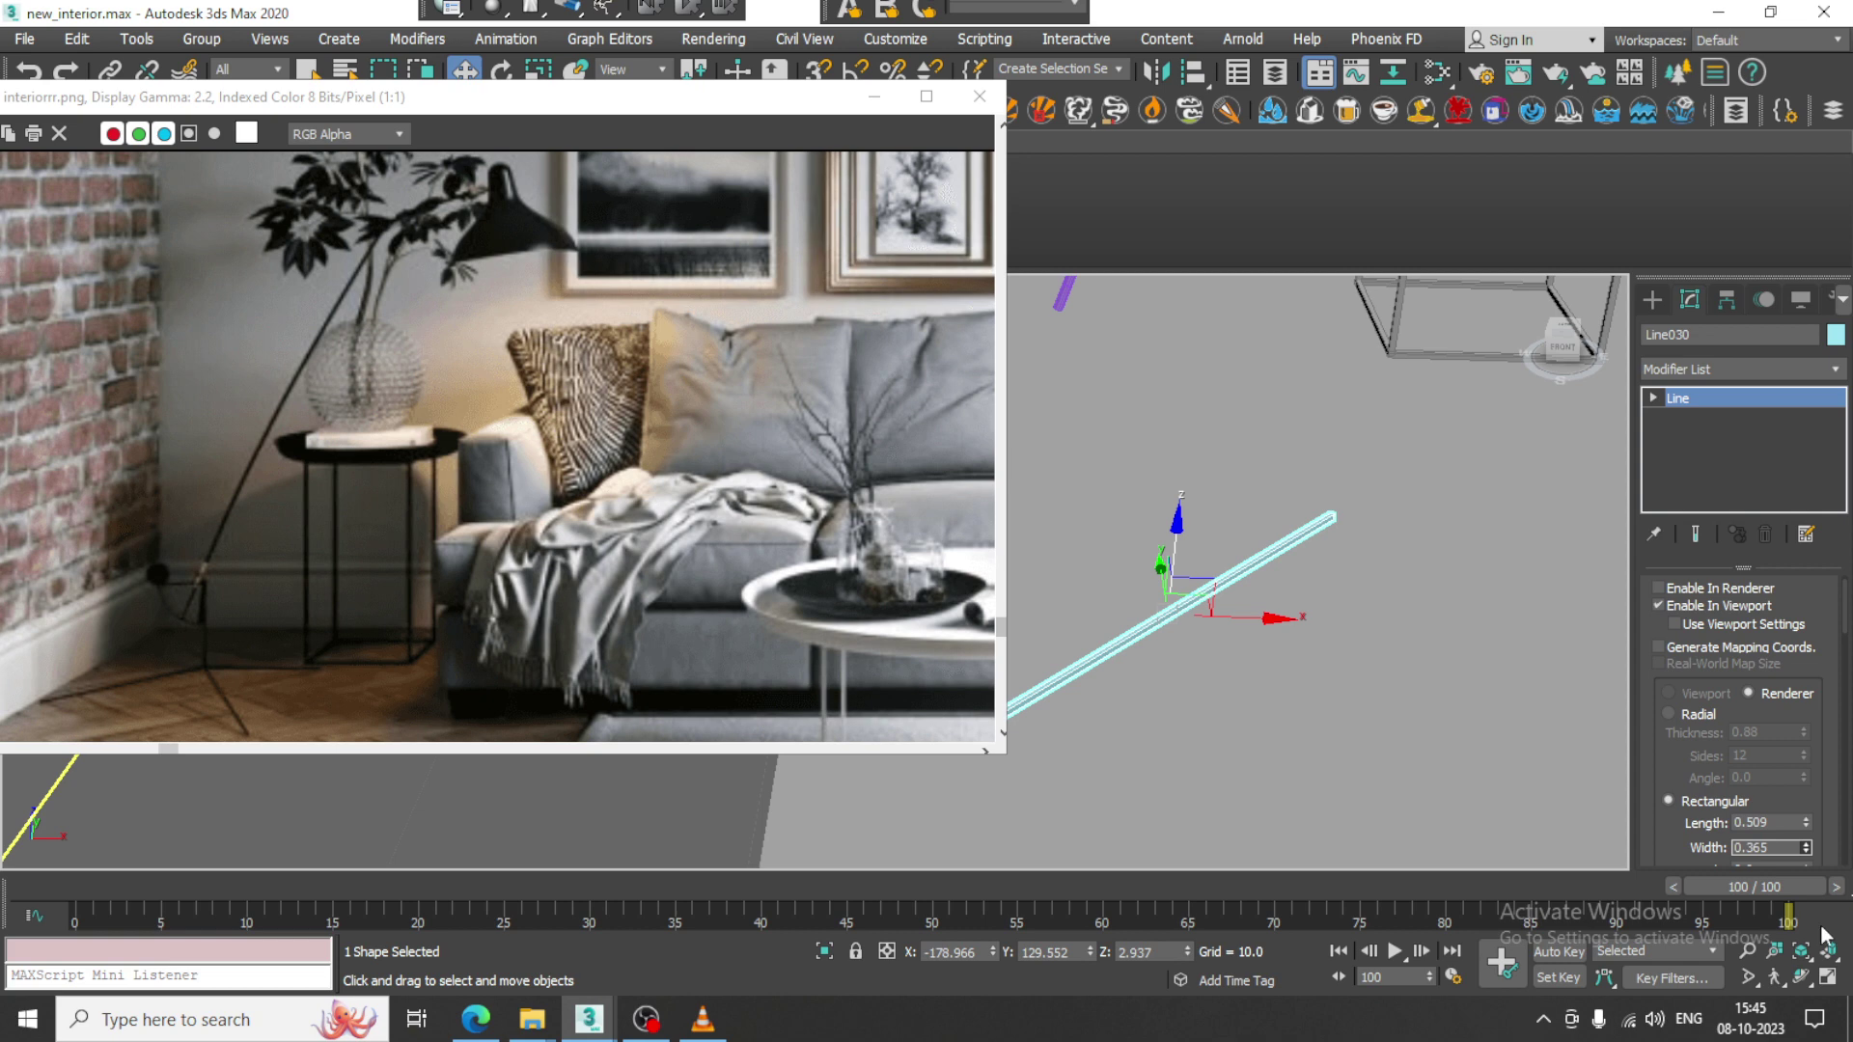
Move the leg's pivot to the leg's end nearest the lamp arm in the Top view.
key(alt+w)
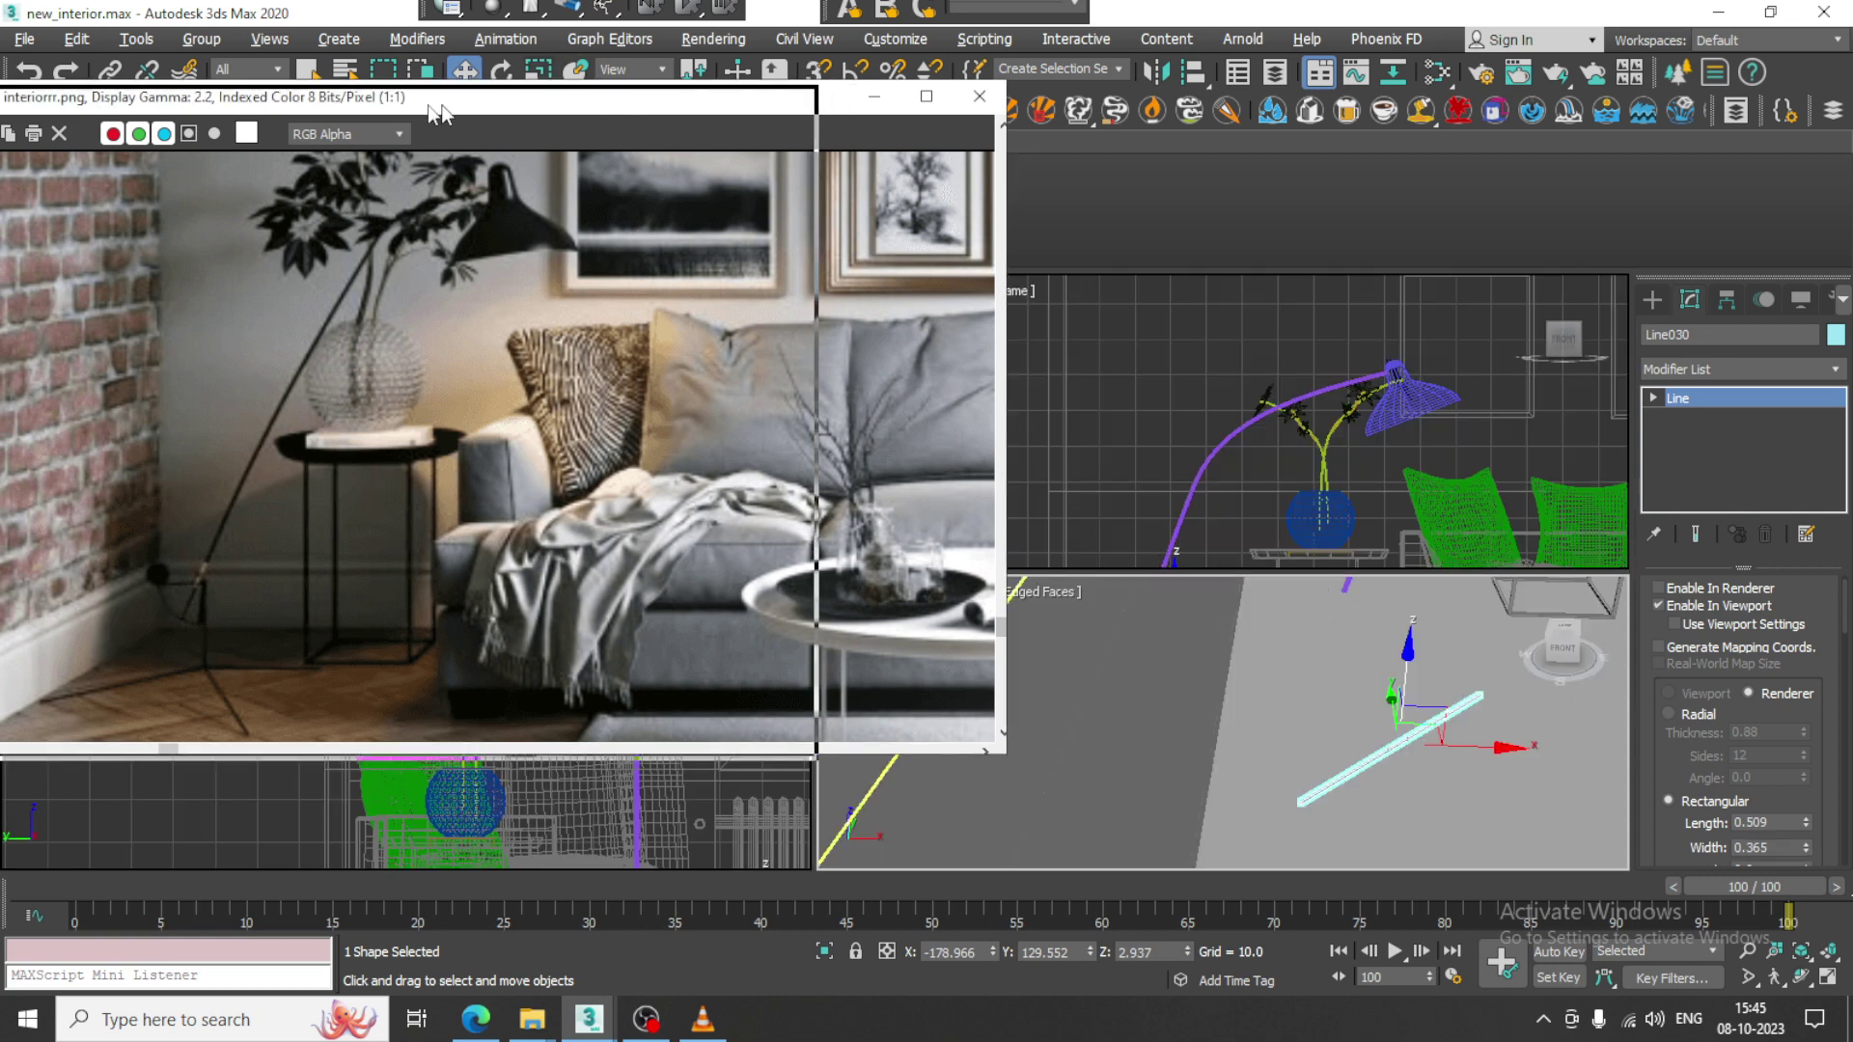
drag(615, 87, 375, 109)
middle_click(753, 454)
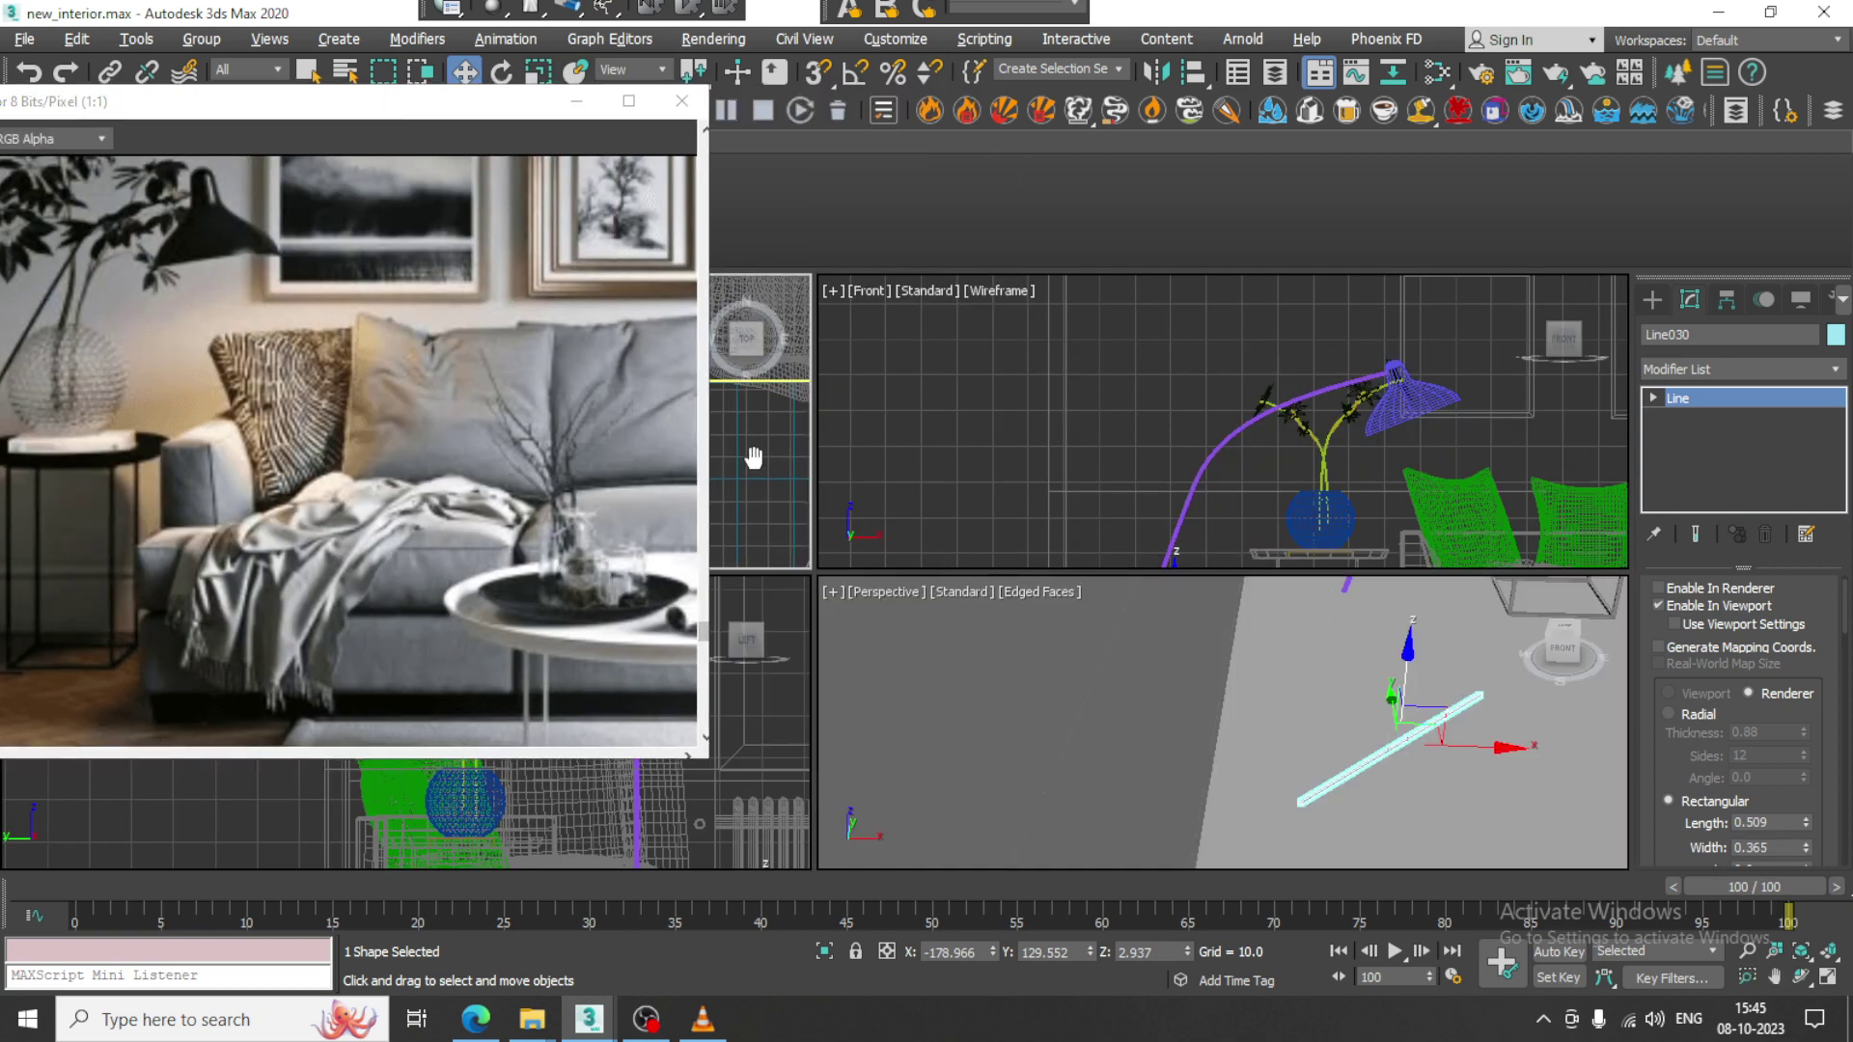
key(z)
key(alt+w)
middle_drag(1031, 421, 1192, 403)
scroll(1192, 404, down, 5)
scroll(1061, 758, down, 3)
key(r)
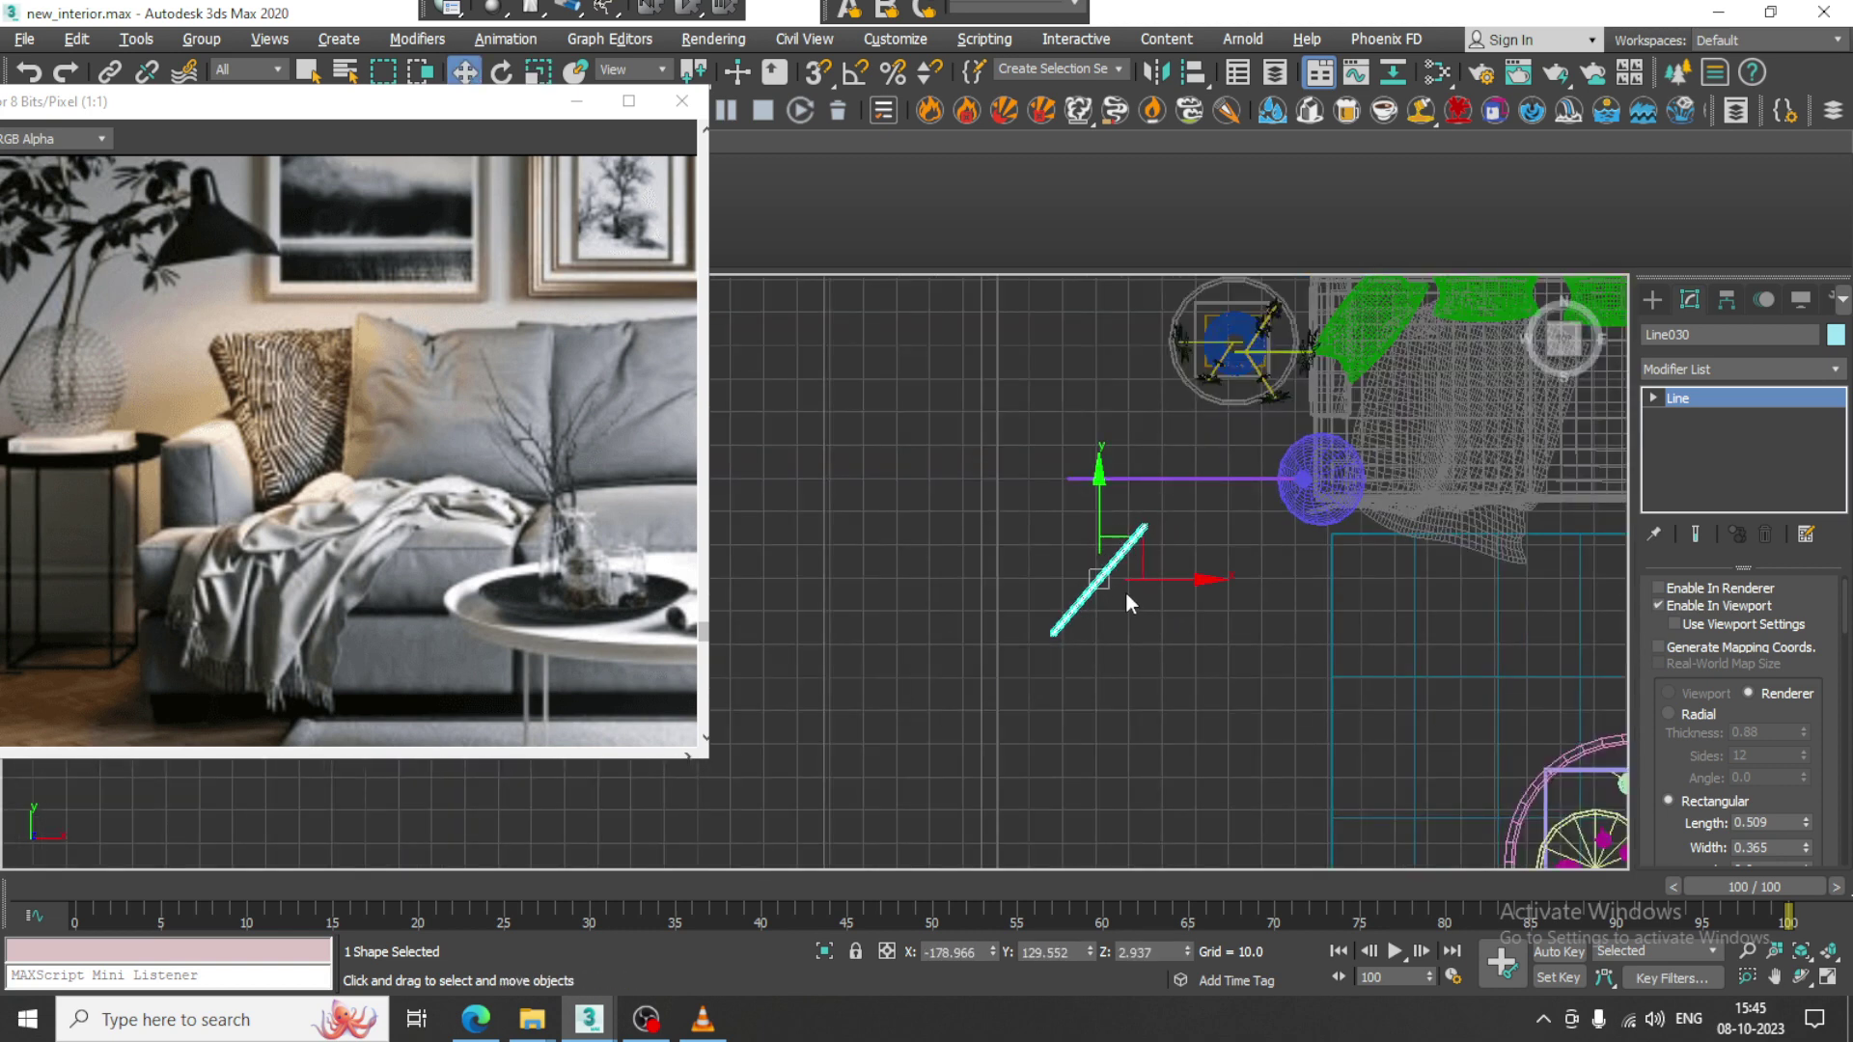
key(w)
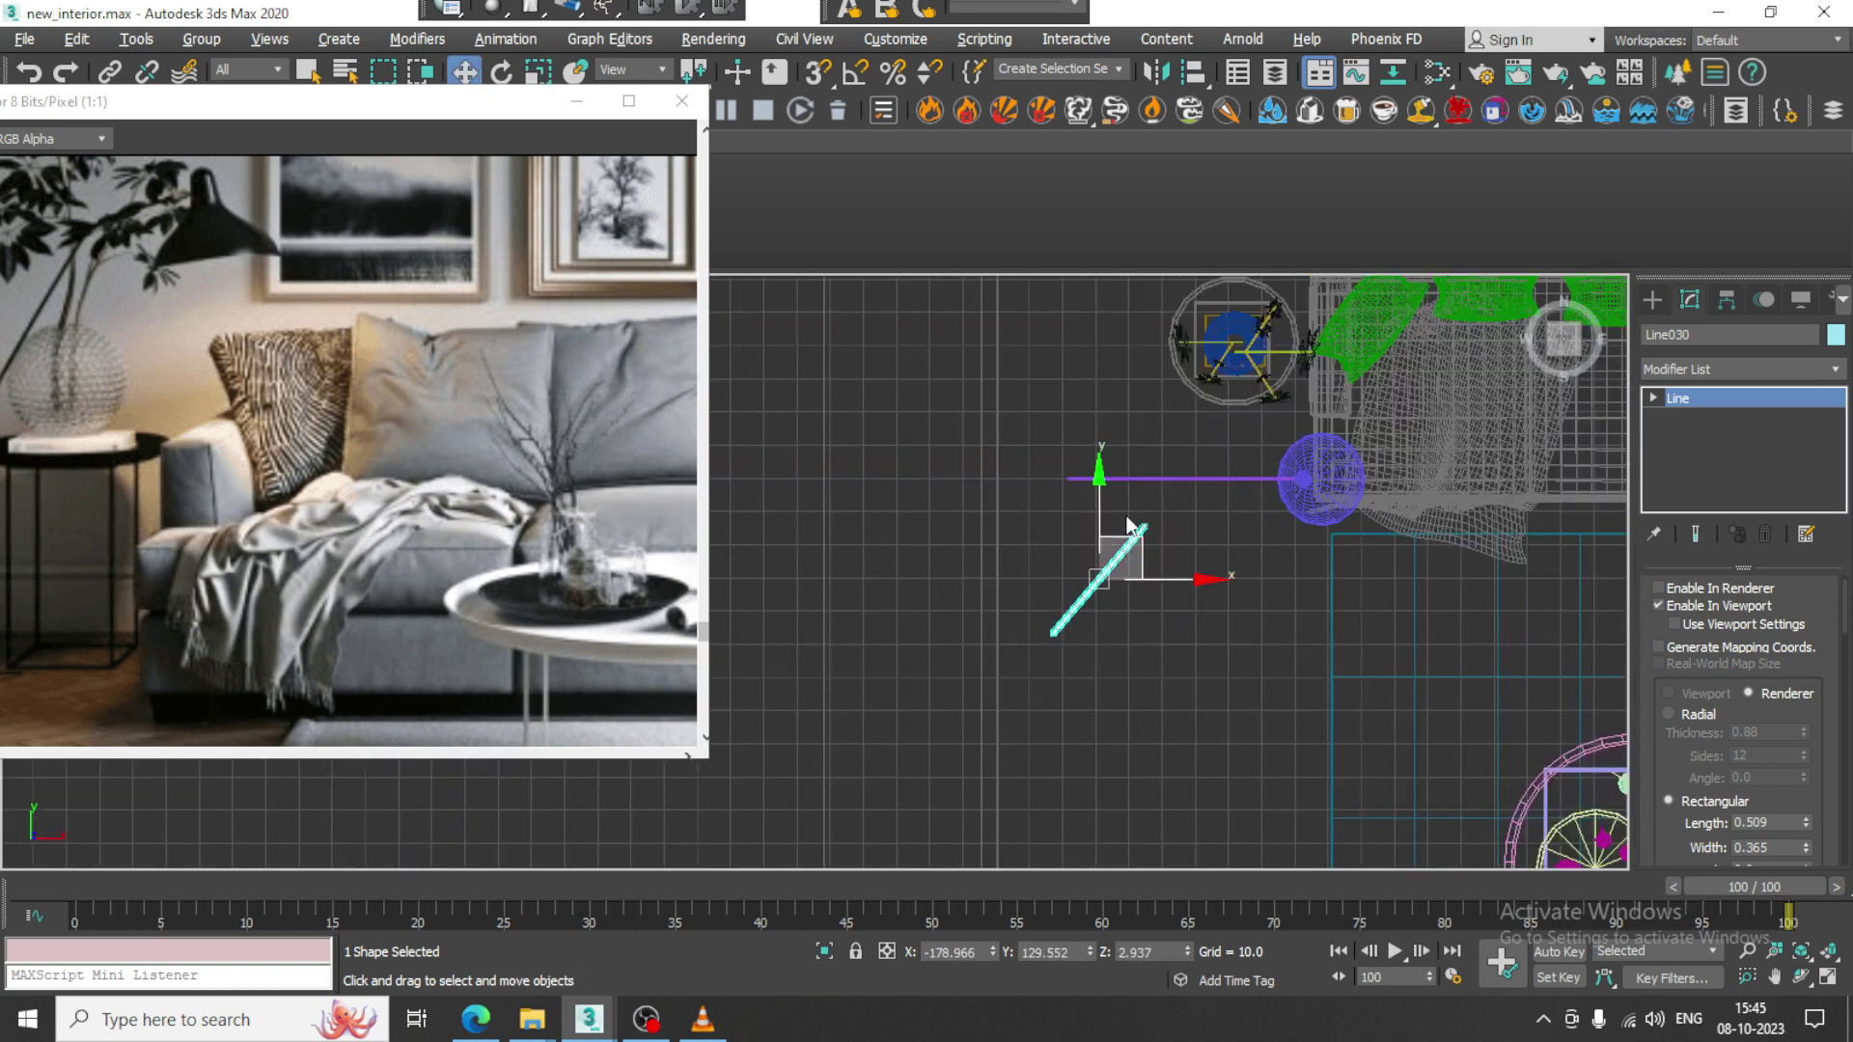
click(1719, 299)
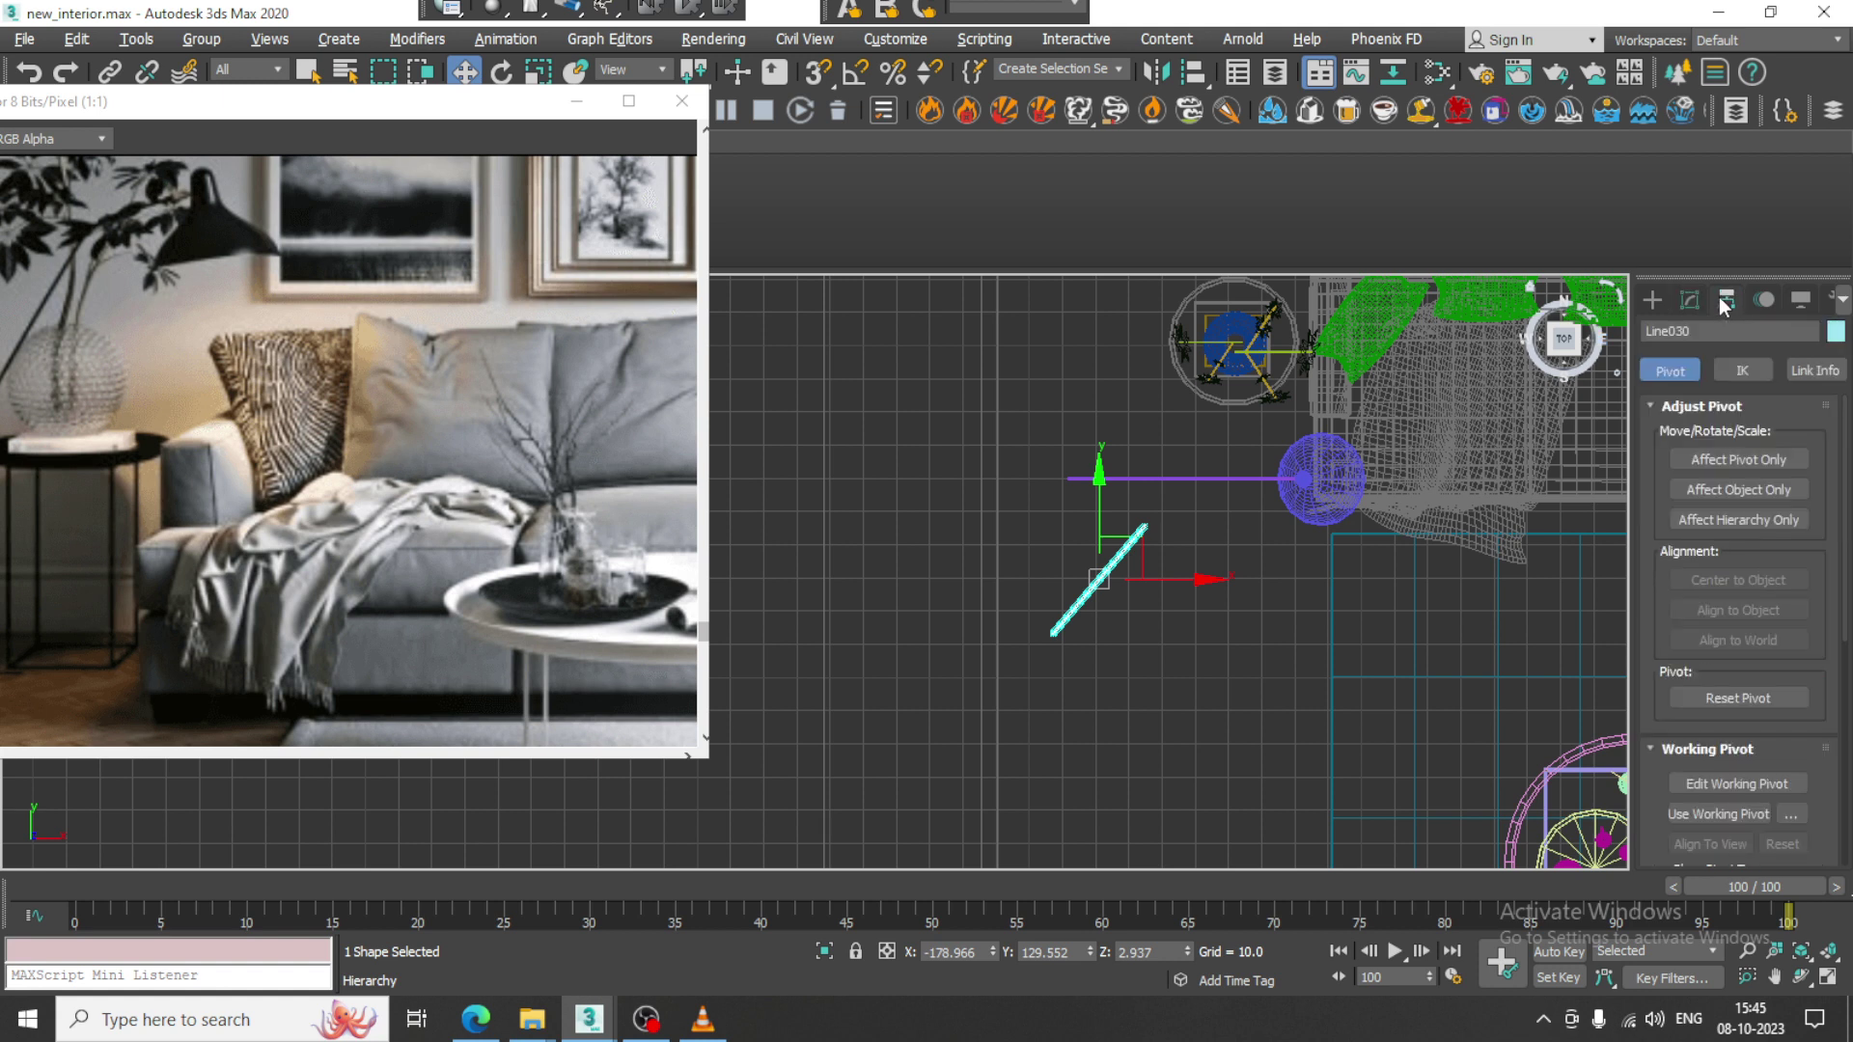
click(1738, 459)
scroll(1239, 596, up, 5)
drag(821, 531, 1003, 319)
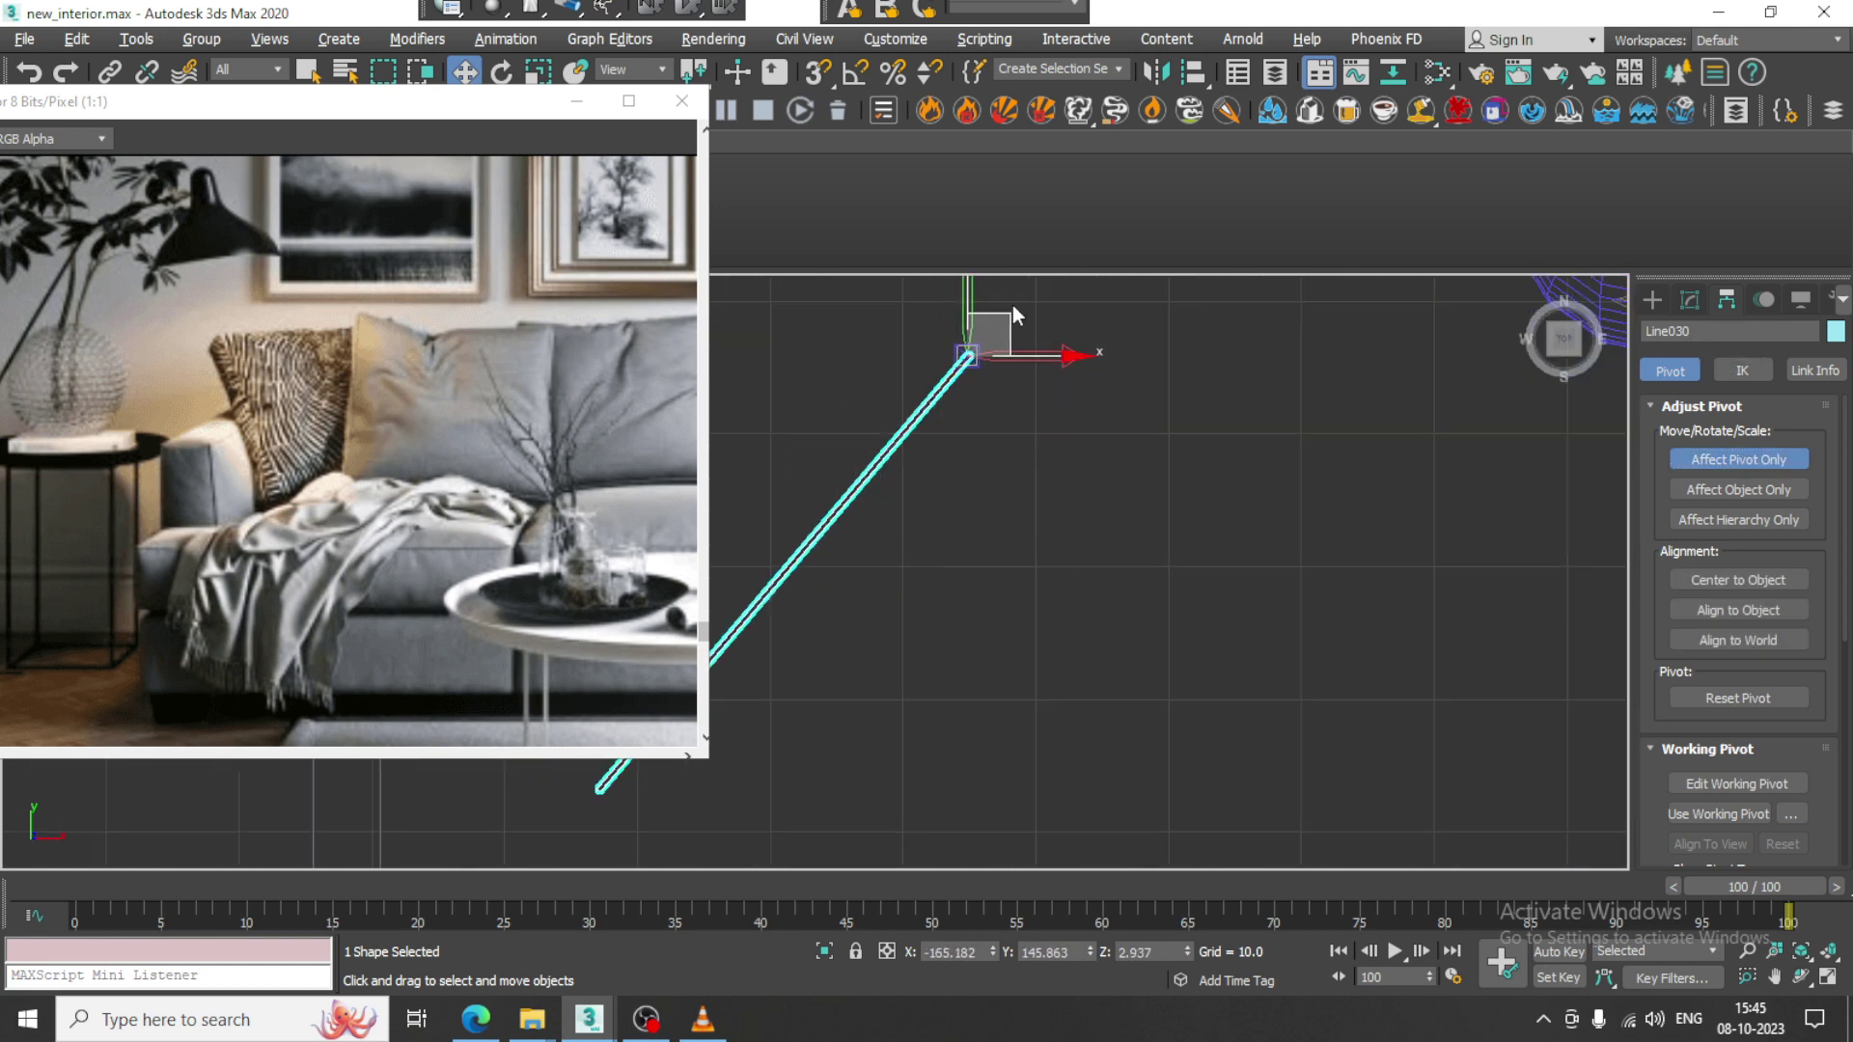
click(1725, 460)
Make two rotated copies of the leg around its pivot to form a three-legged stand, the first turned about 105 degrees.
scroll(1110, 578, up, 3)
key(e)
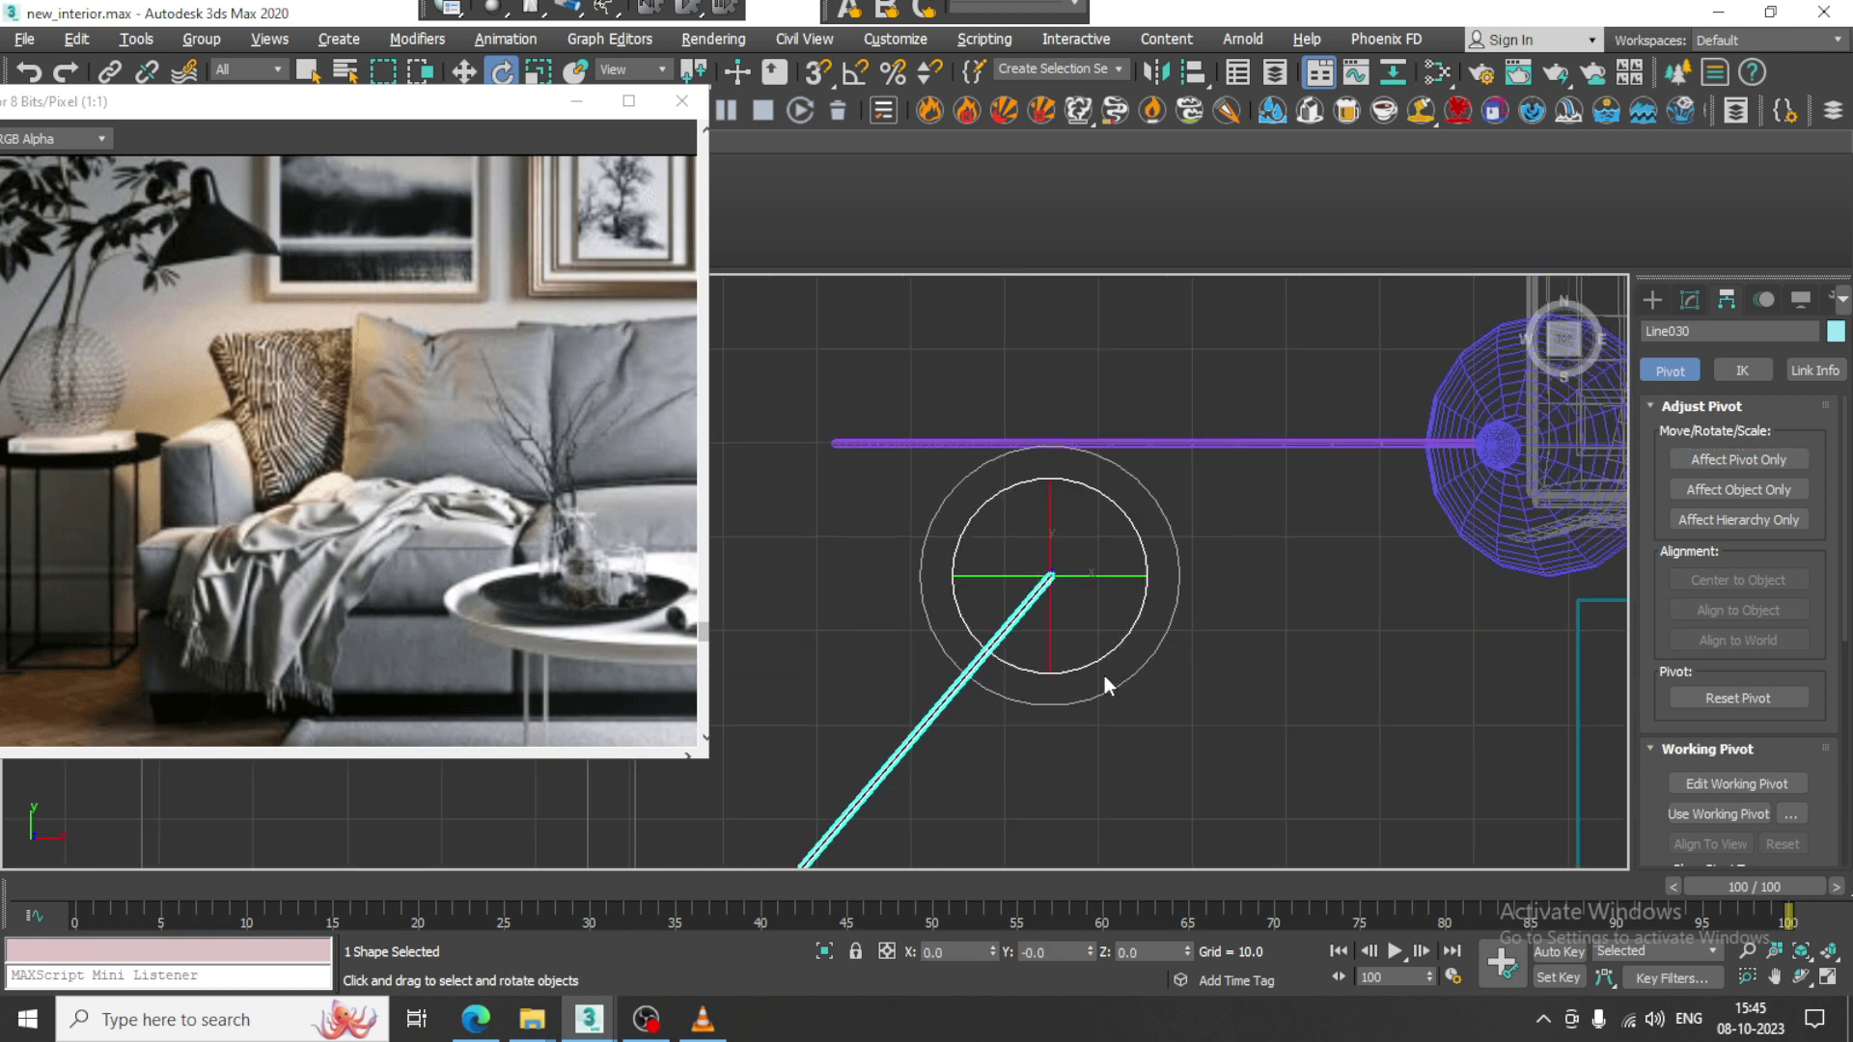
mouse_move(1101, 688)
shift+mouse_down()
mouse_move(1344, 579)
mouse_move(1189, 639)
shift+mouse_up()
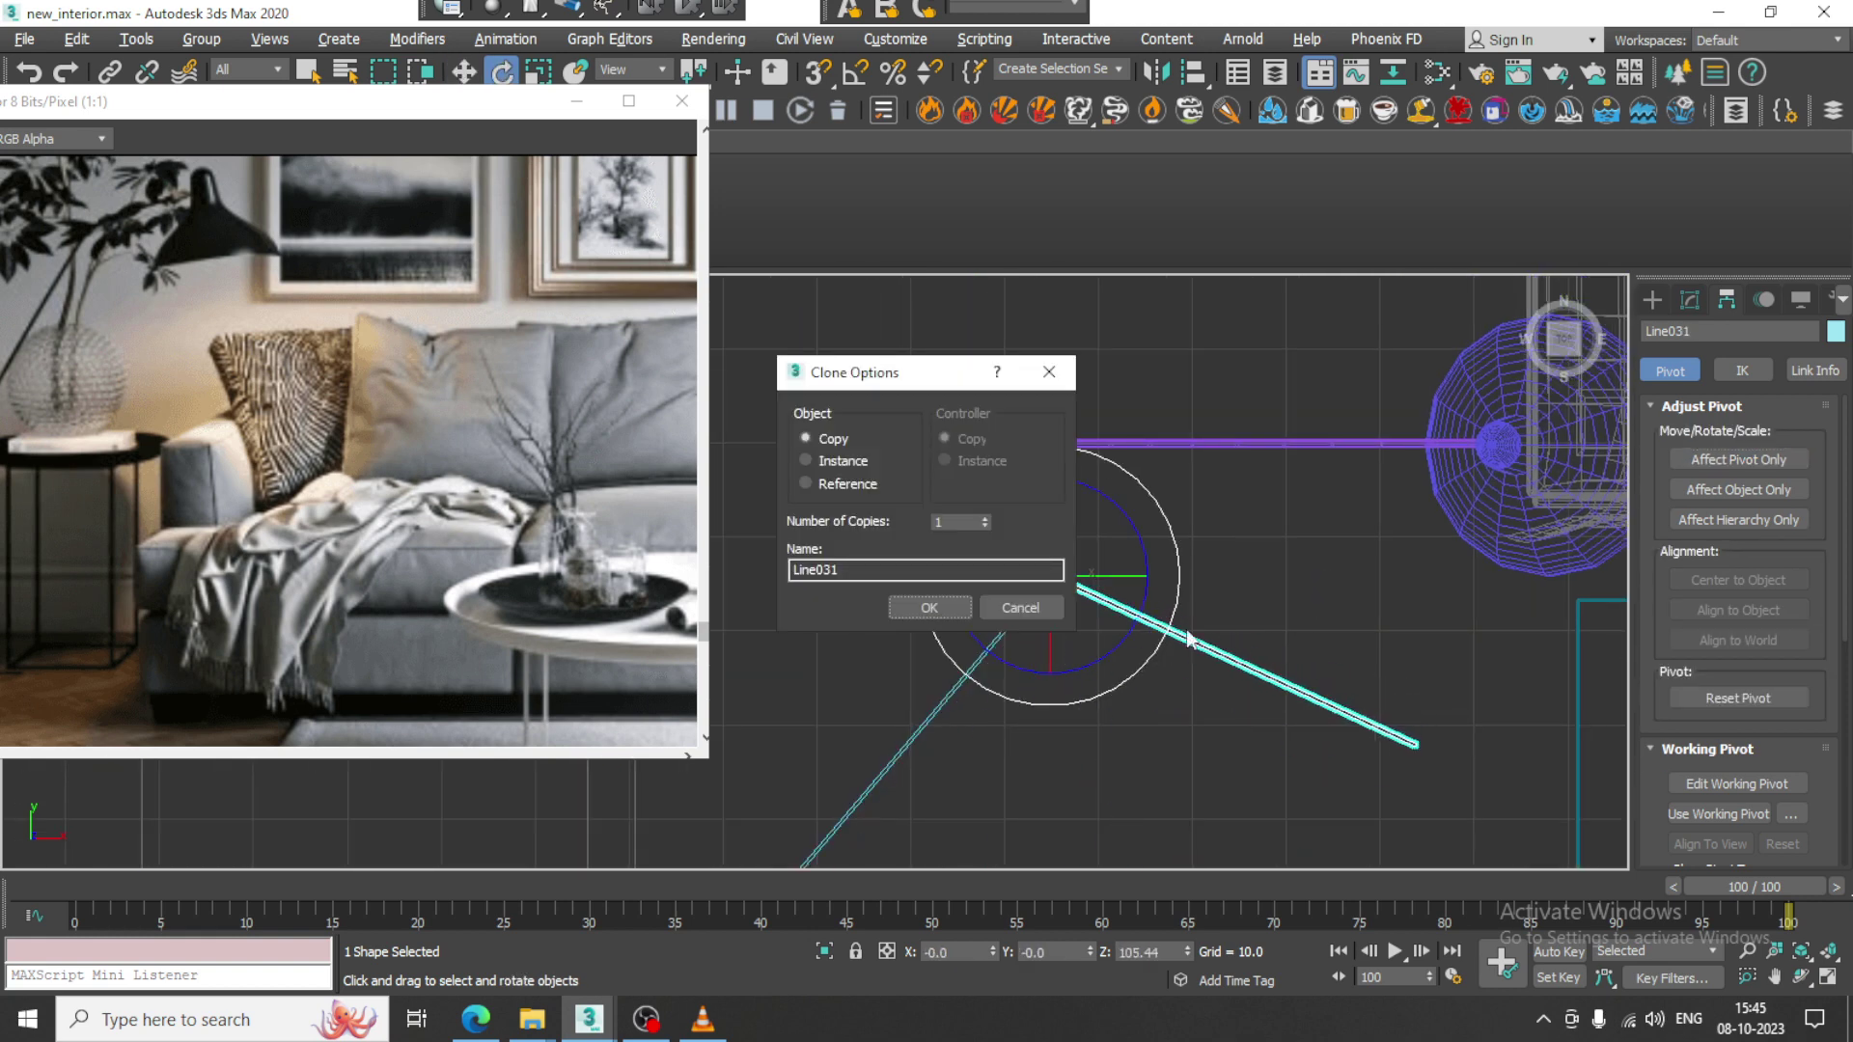
click(960, 607)
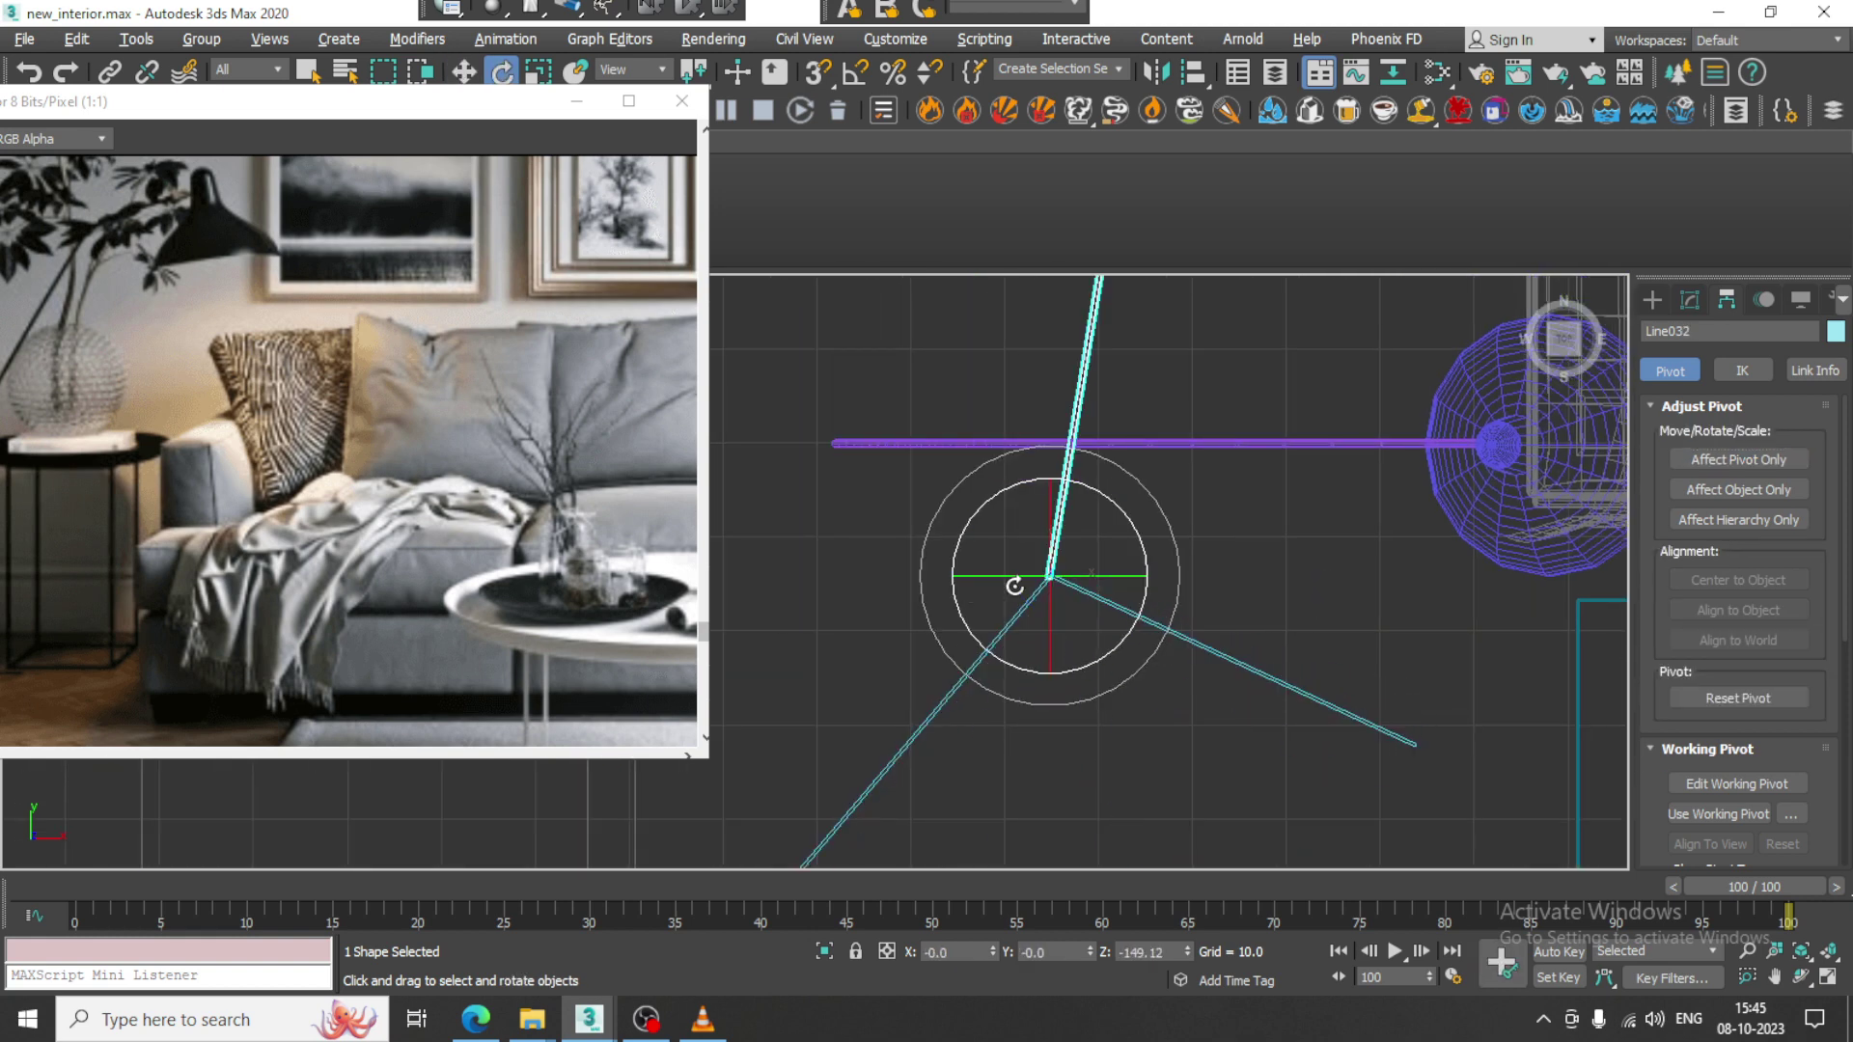
scroll(1116, 591, down, 2)
middle_drag(1117, 591, 1116, 579)
drag(1129, 505, 1087, 486)
key(w)
Select all three legs in the Perspective view and scale them down uniformly.
scroll(1113, 525, down, 3)
key(alt+w)
right_click(1236, 740)
key(alt+w)
scroll(1232, 696, down, 3)
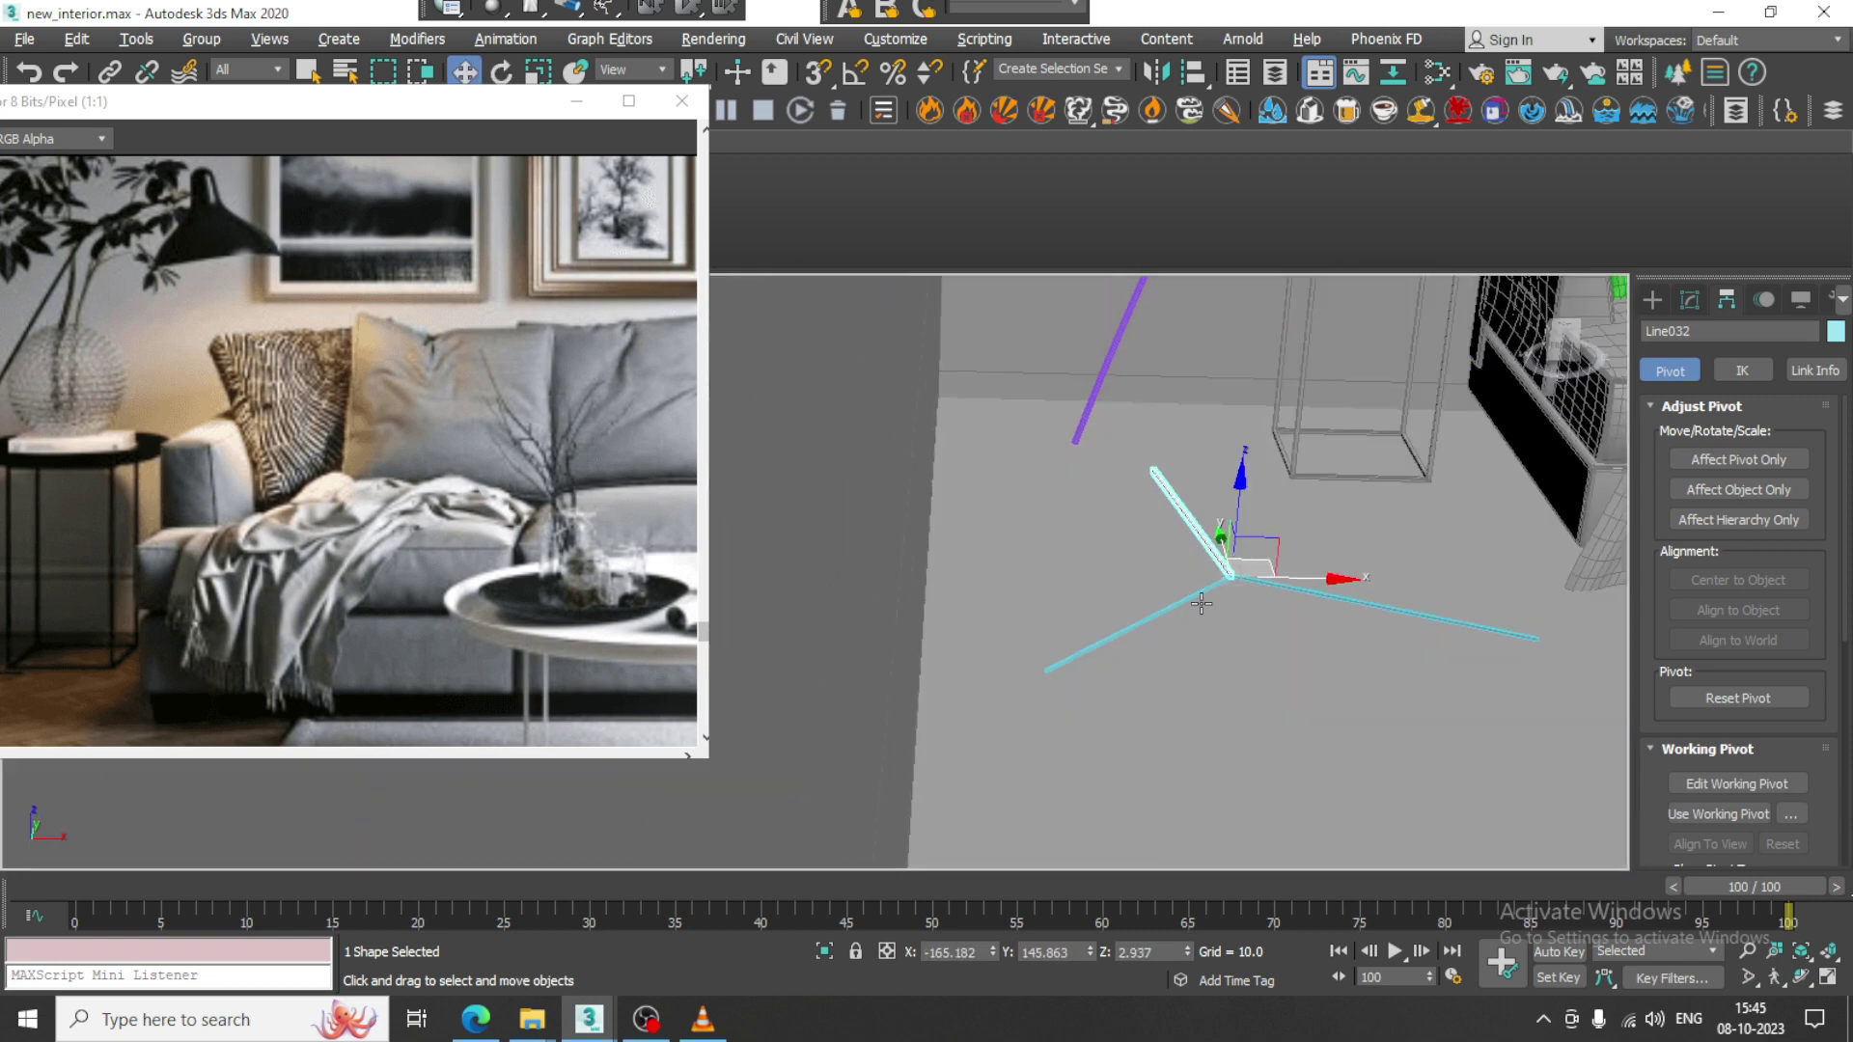
alt+middle_drag(1200, 605, 1260, 676)
scroll(1229, 600, up, 4)
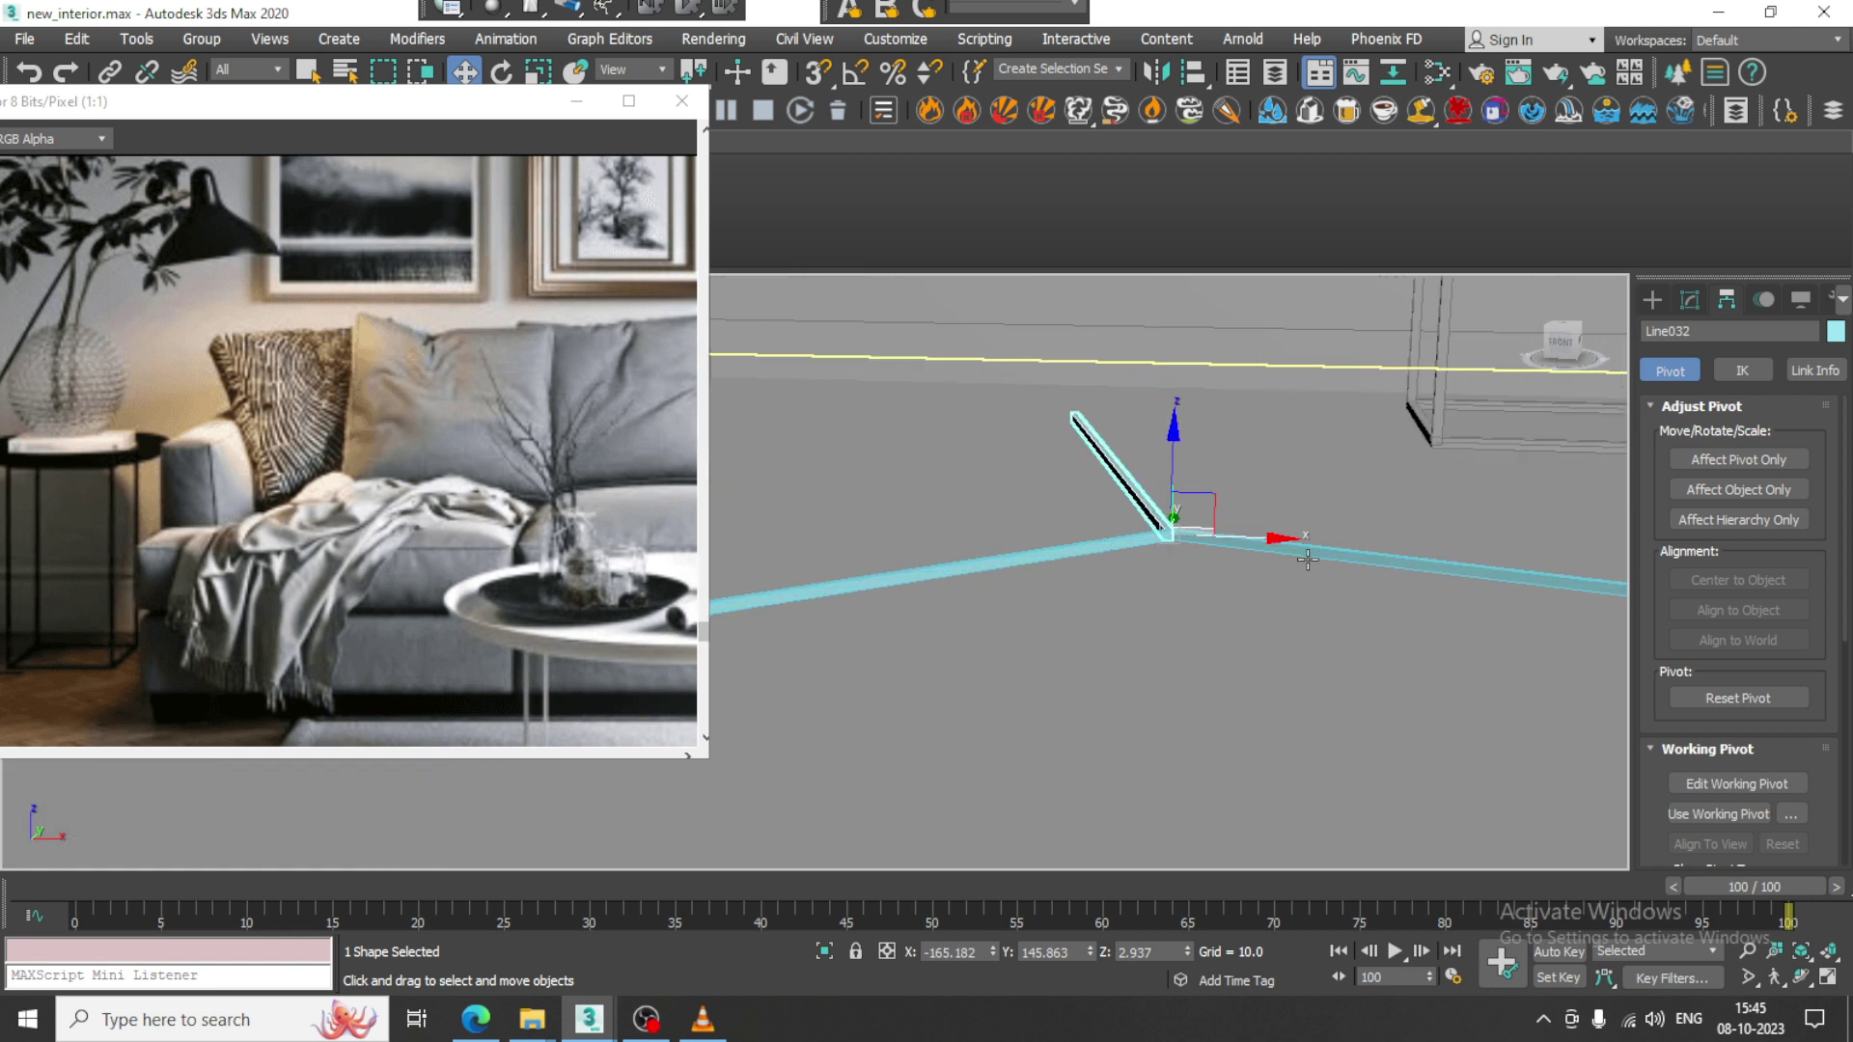
ctrl+click(1075, 550)
ctrl+click(1077, 547)
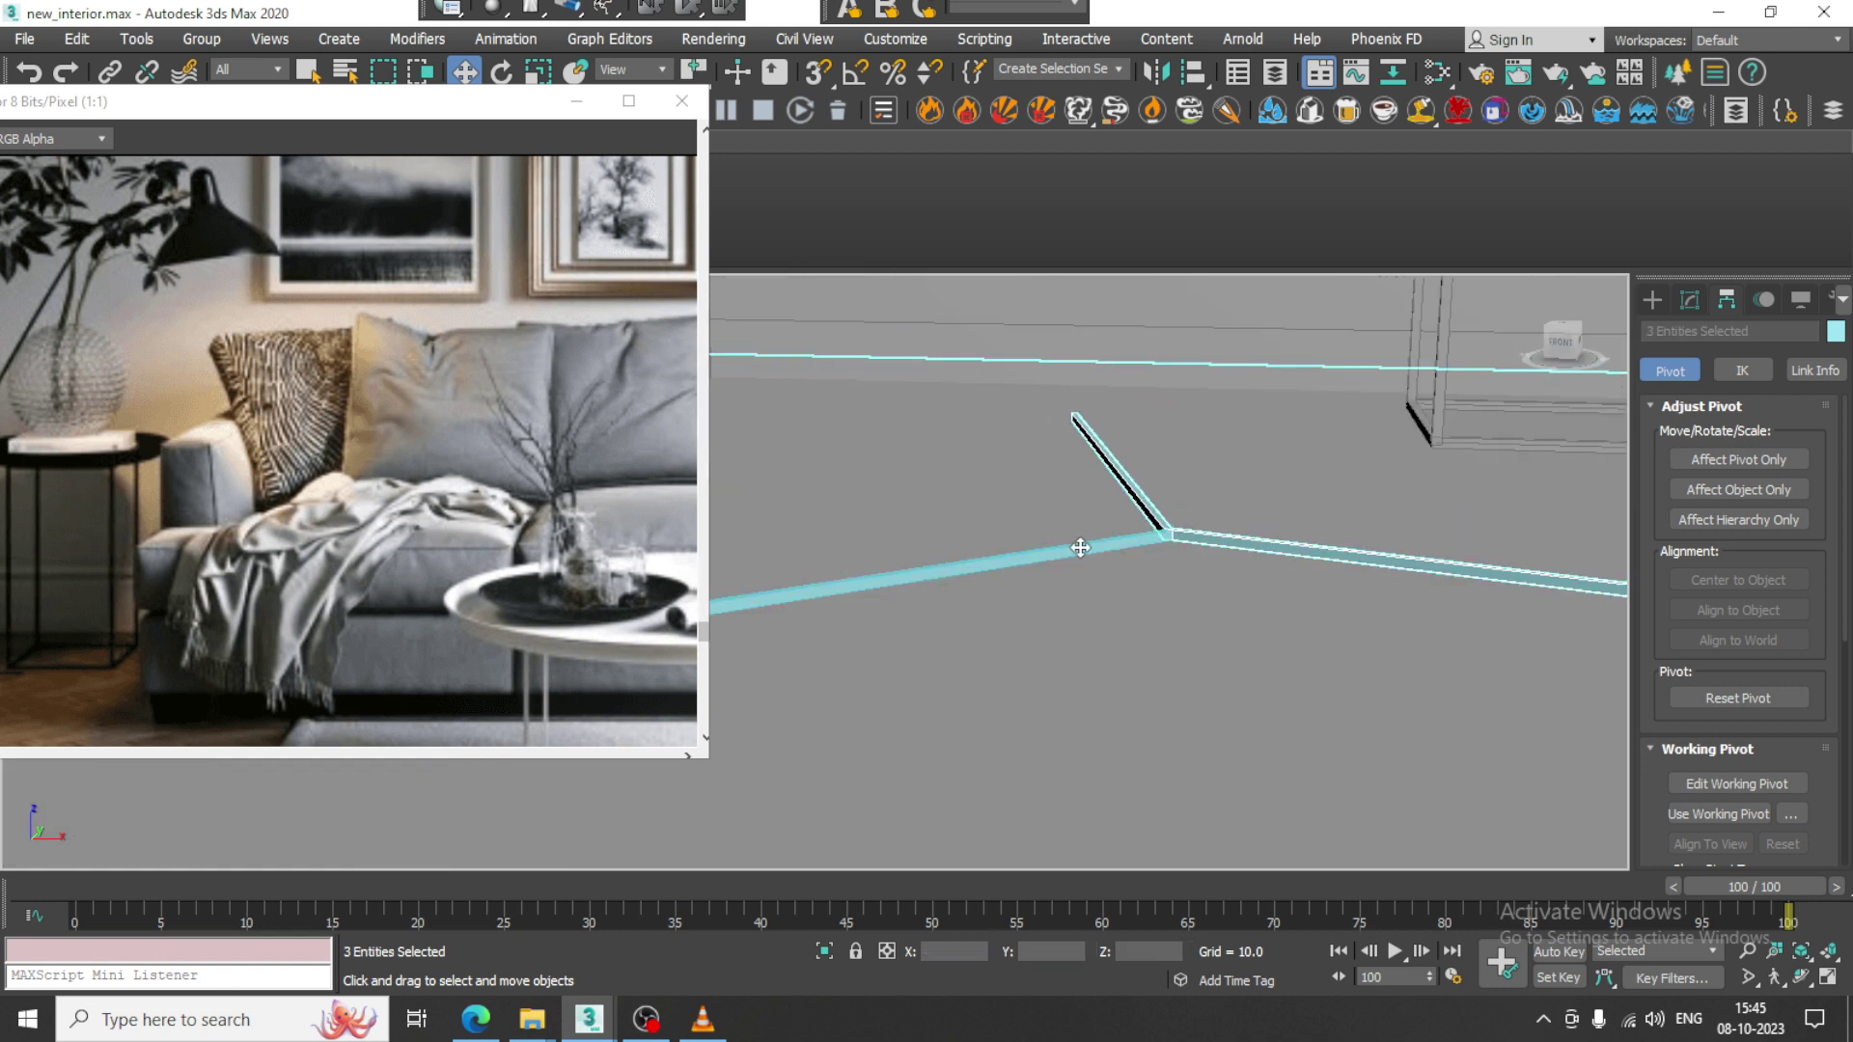
key(ctrl+z)
ctrl+click(1083, 548)
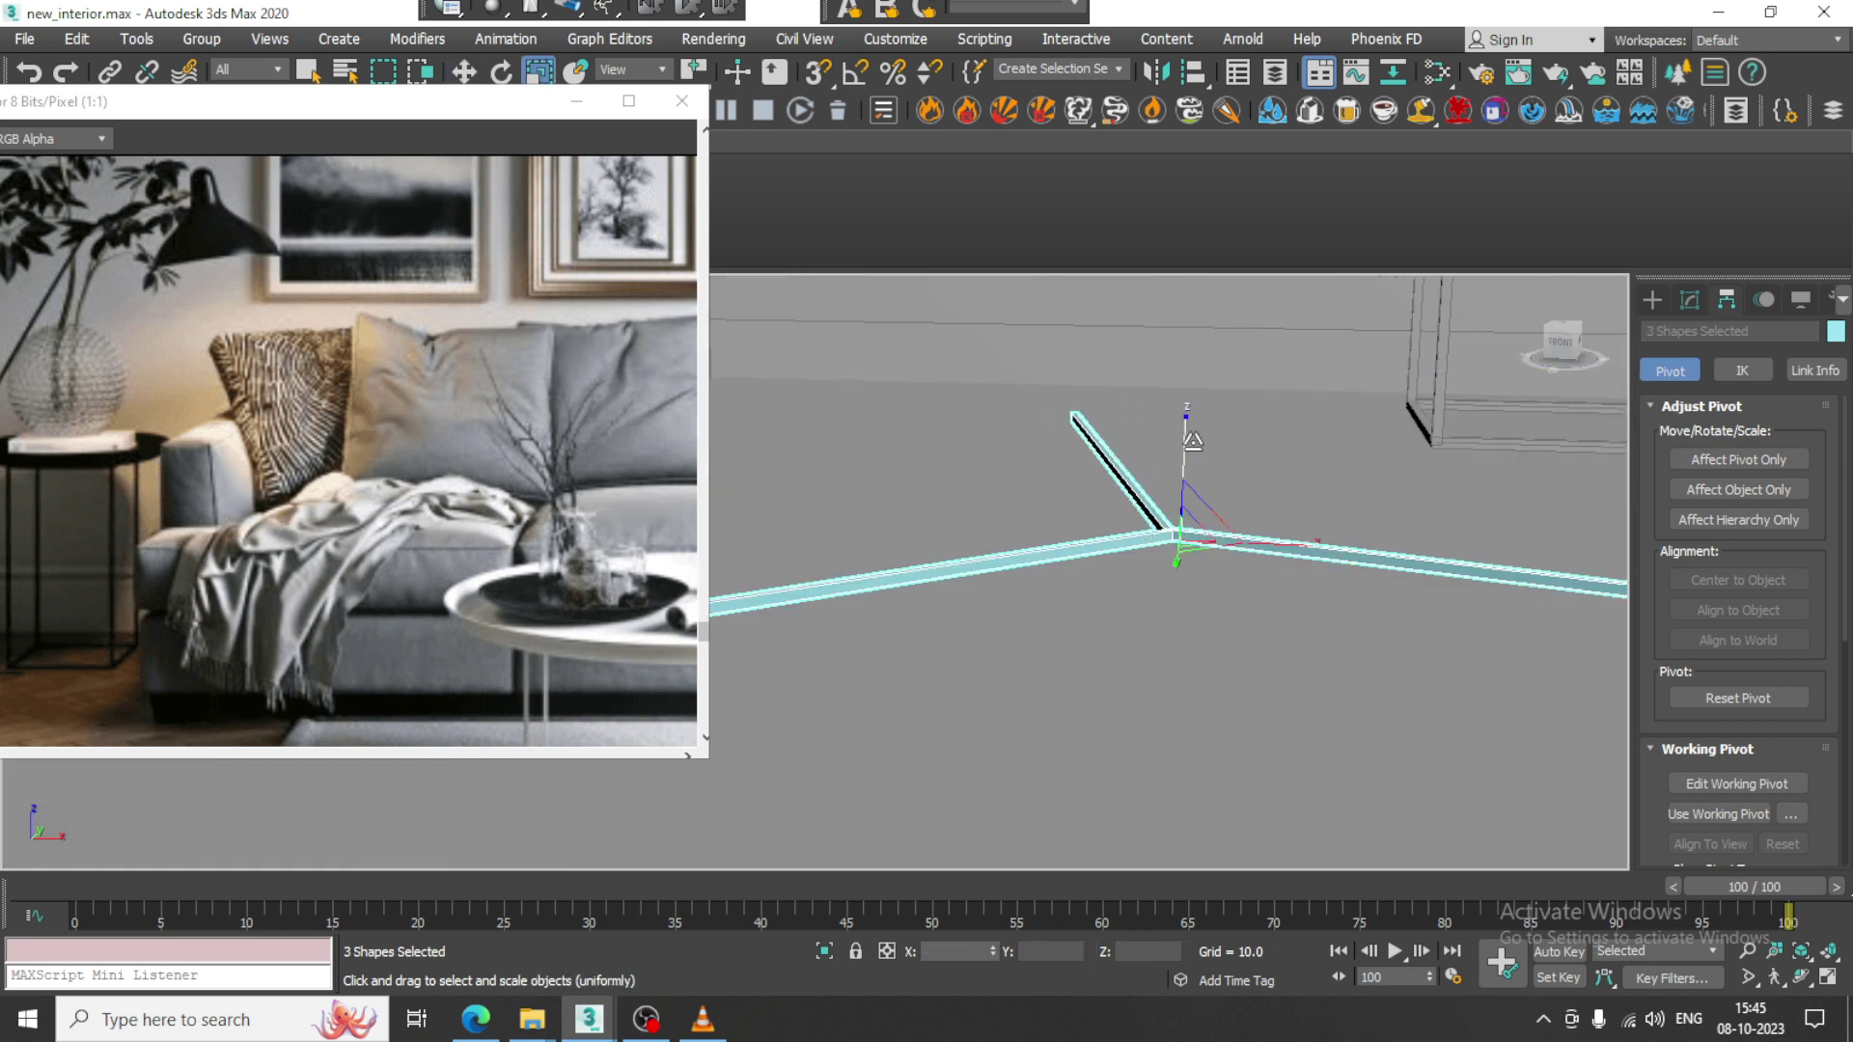
key(r)
alt+middle_drag(1160, 516, 1236, 536)
key(w)
key(r)
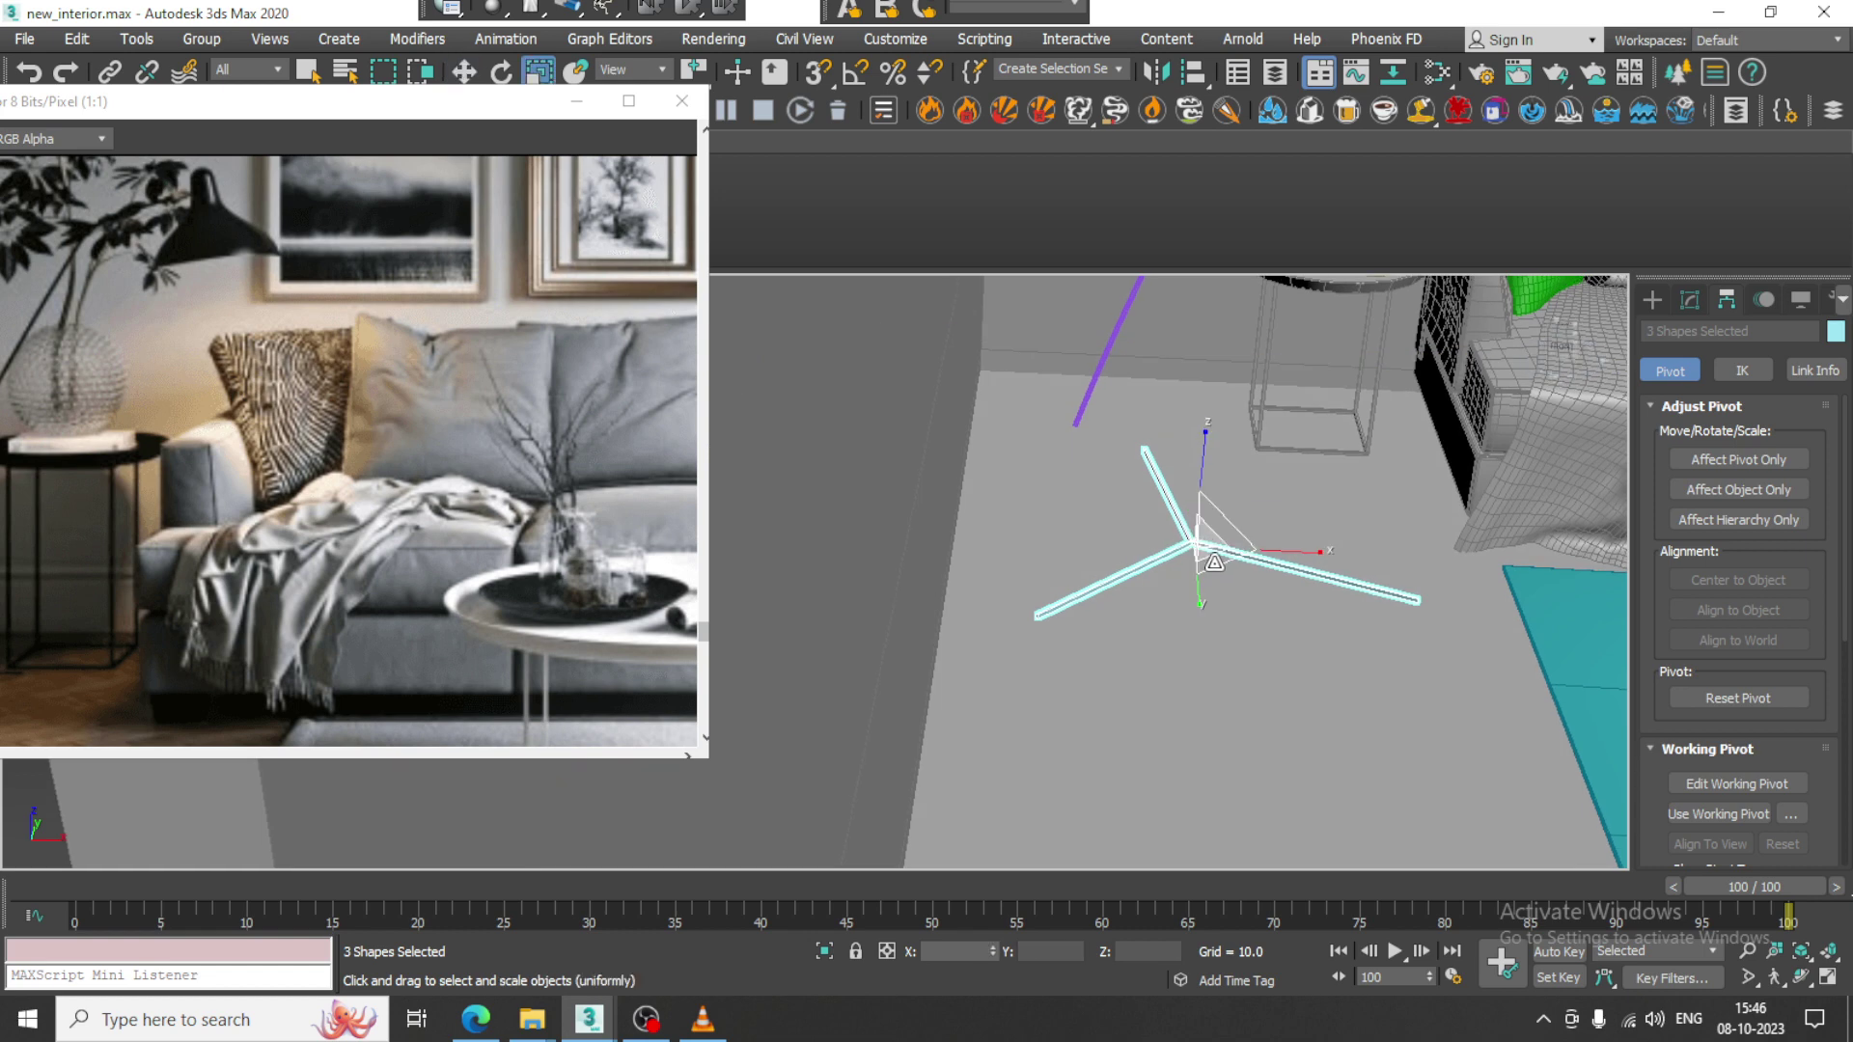
drag(1214, 563, 1232, 616)
Move the three legs together under the base end of the lamp arm, following the reference image.
middle_drag(134, 565, 401, 477)
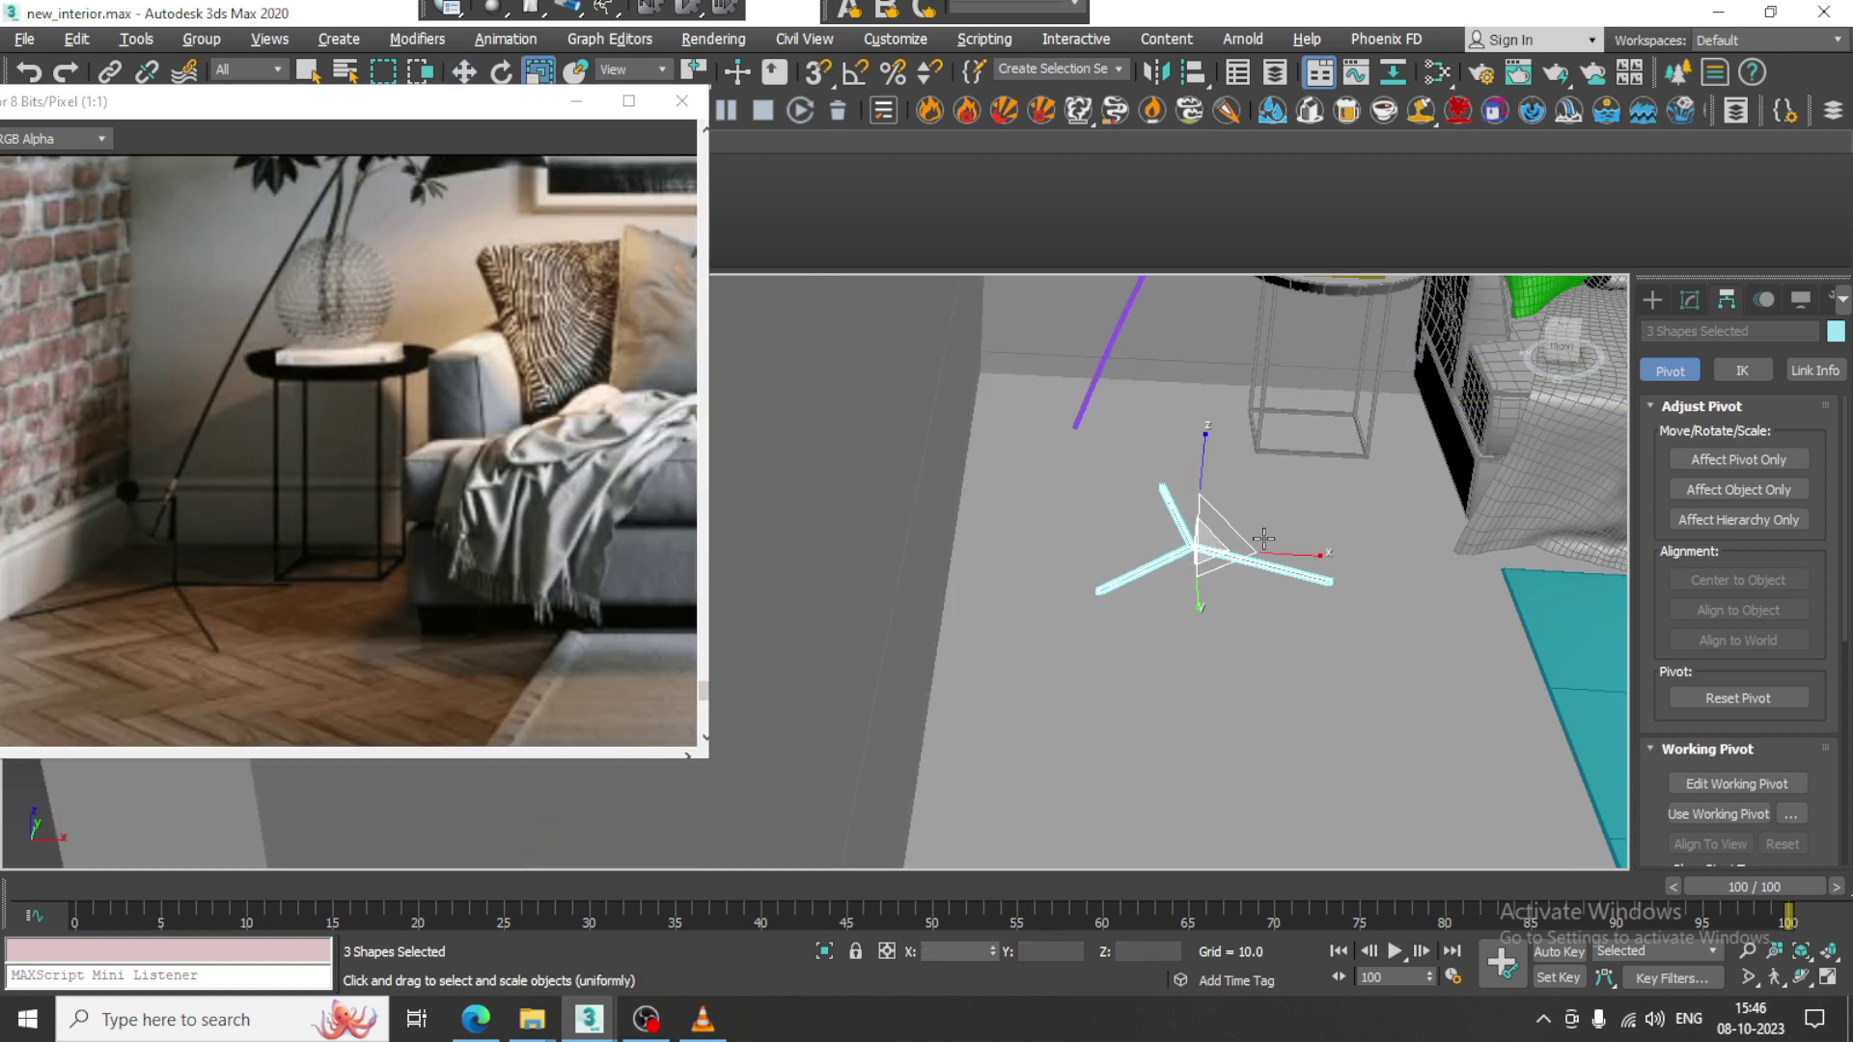
alt+middle_drag(1263, 537, 1161, 545)
key(w)
drag(1163, 516, 1238, 493)
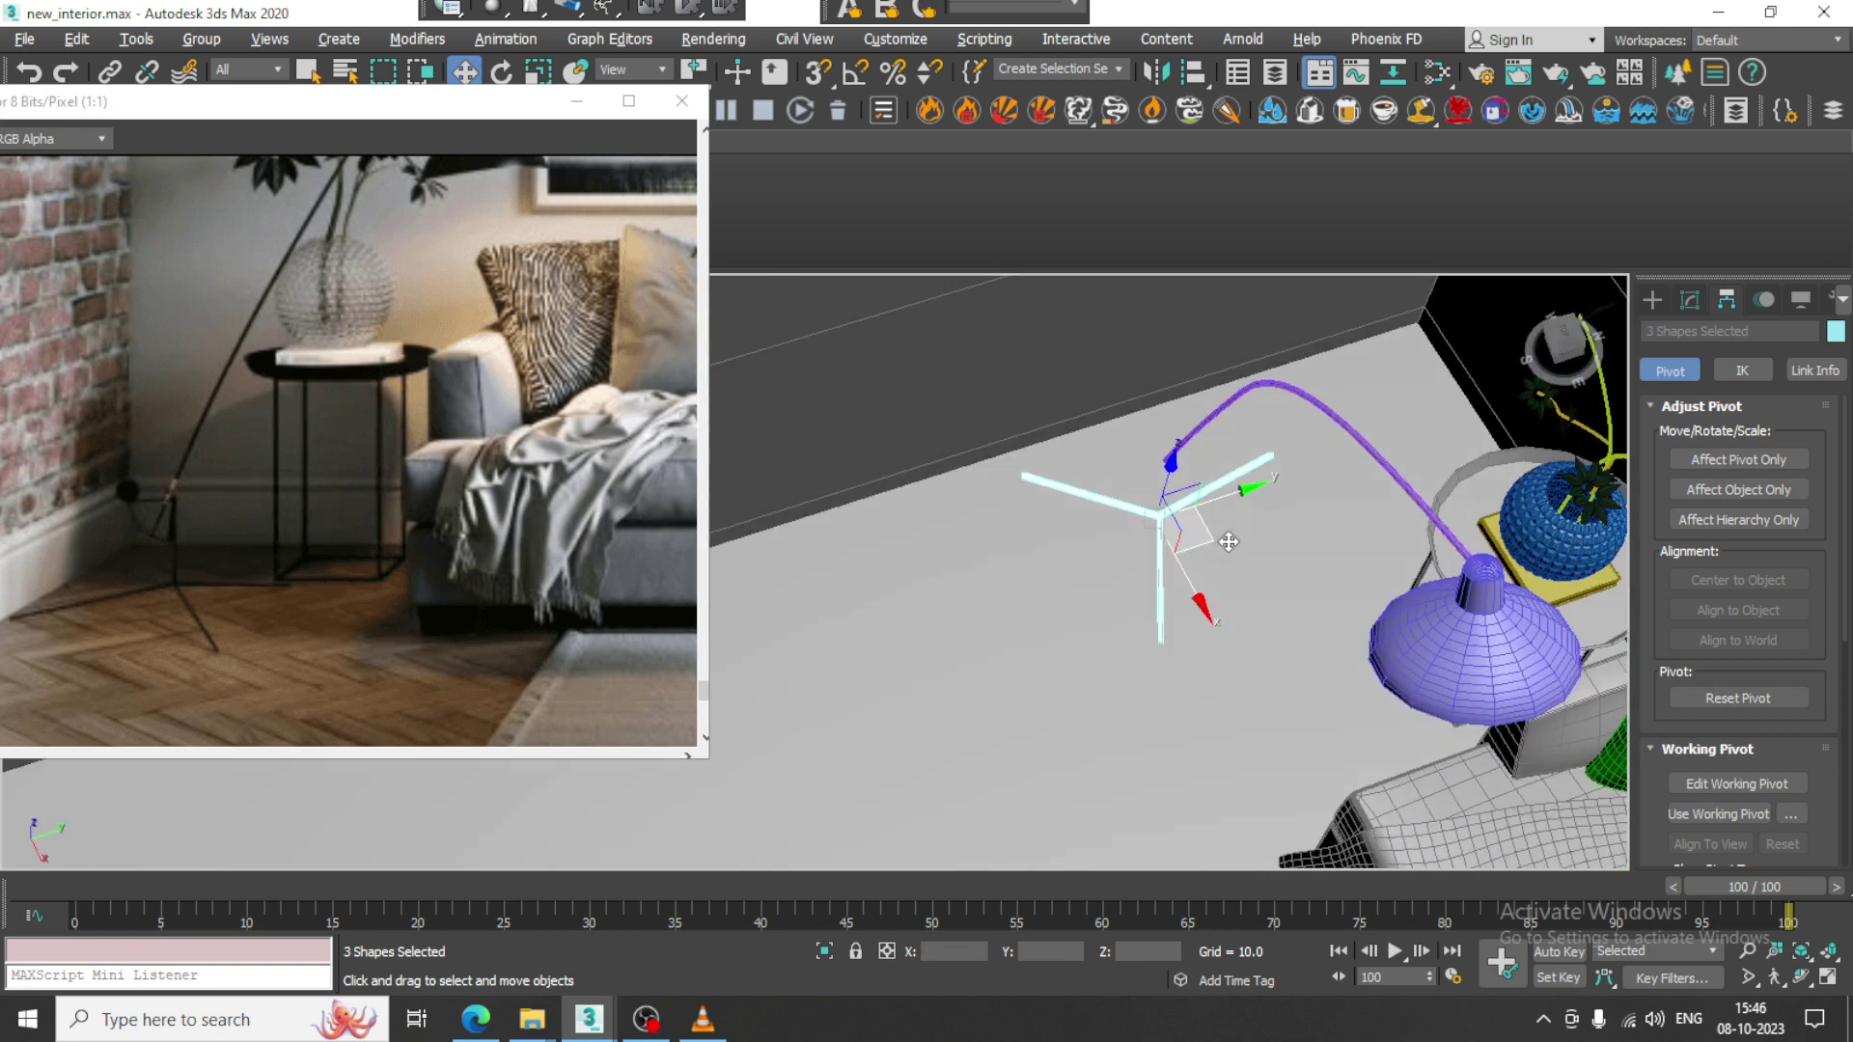
Draw a straight vertical line in the Front view from the lower part of the lamp arm down to the legs' junction.
scroll(1229, 541, up, 10)
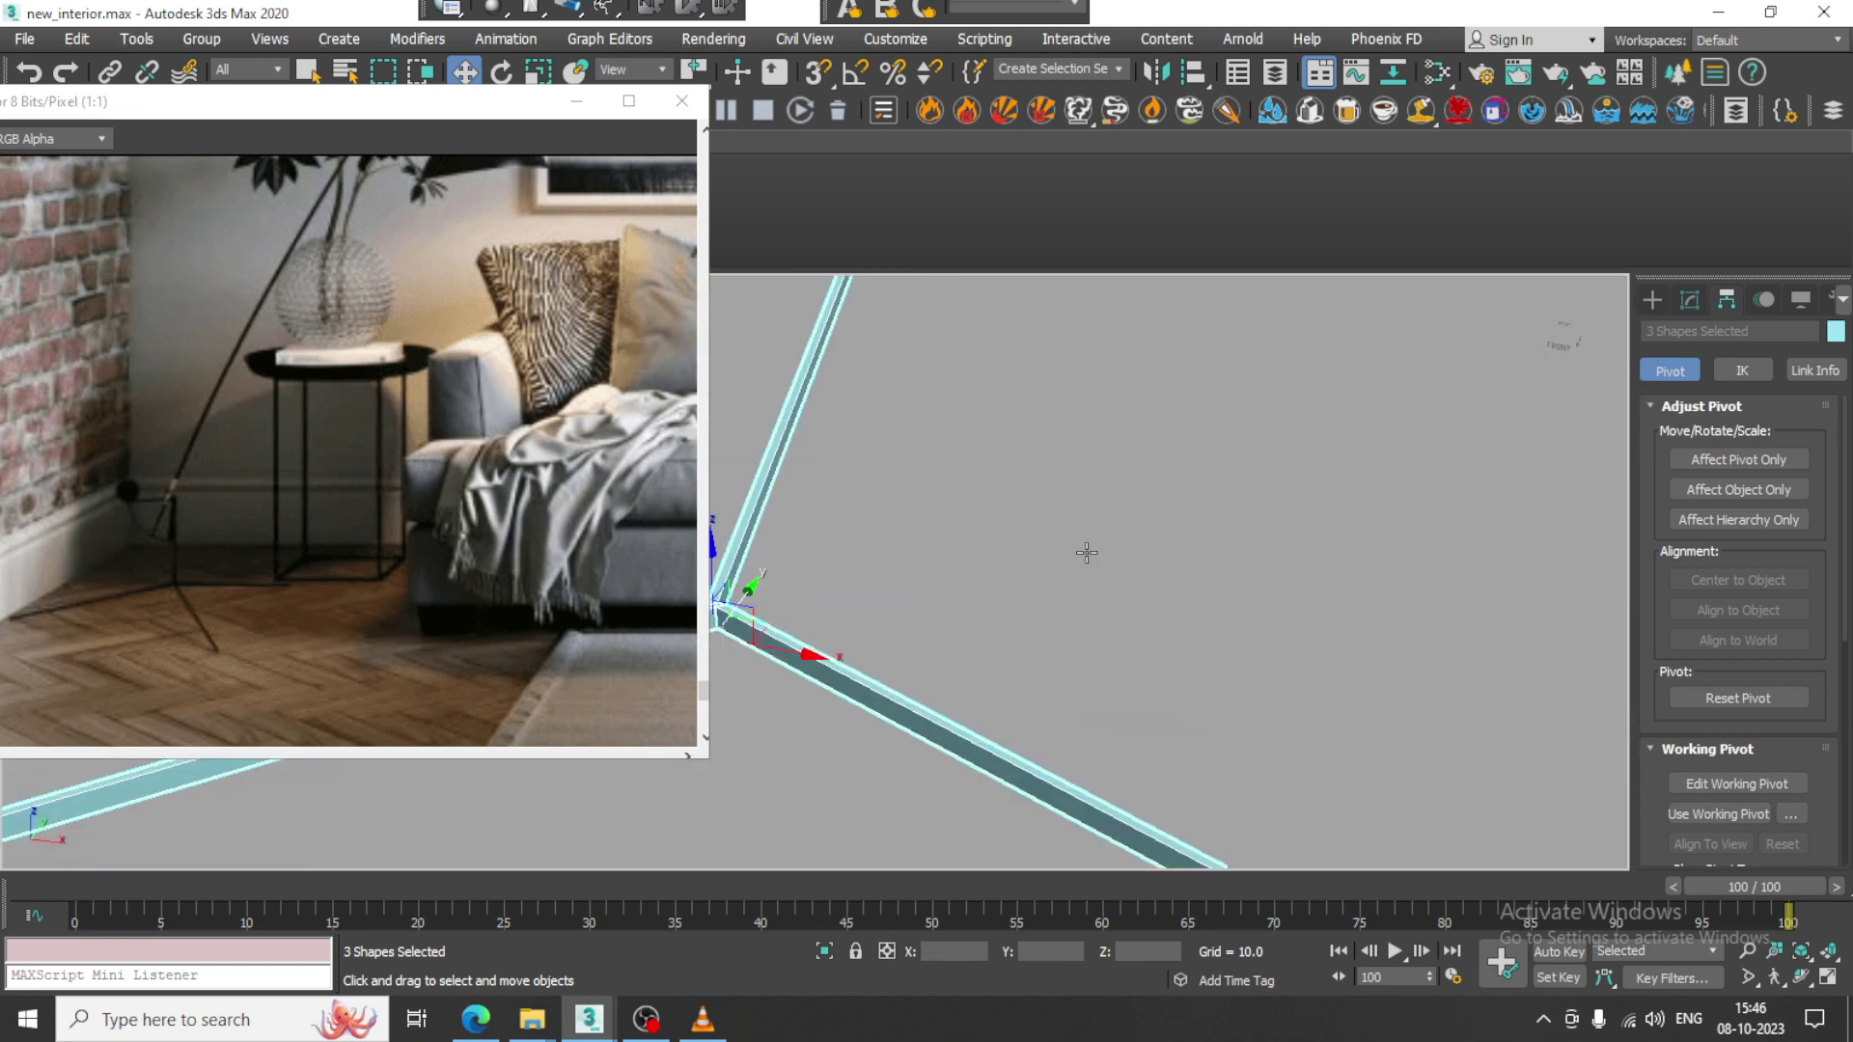
scroll(154, 602, up, 1)
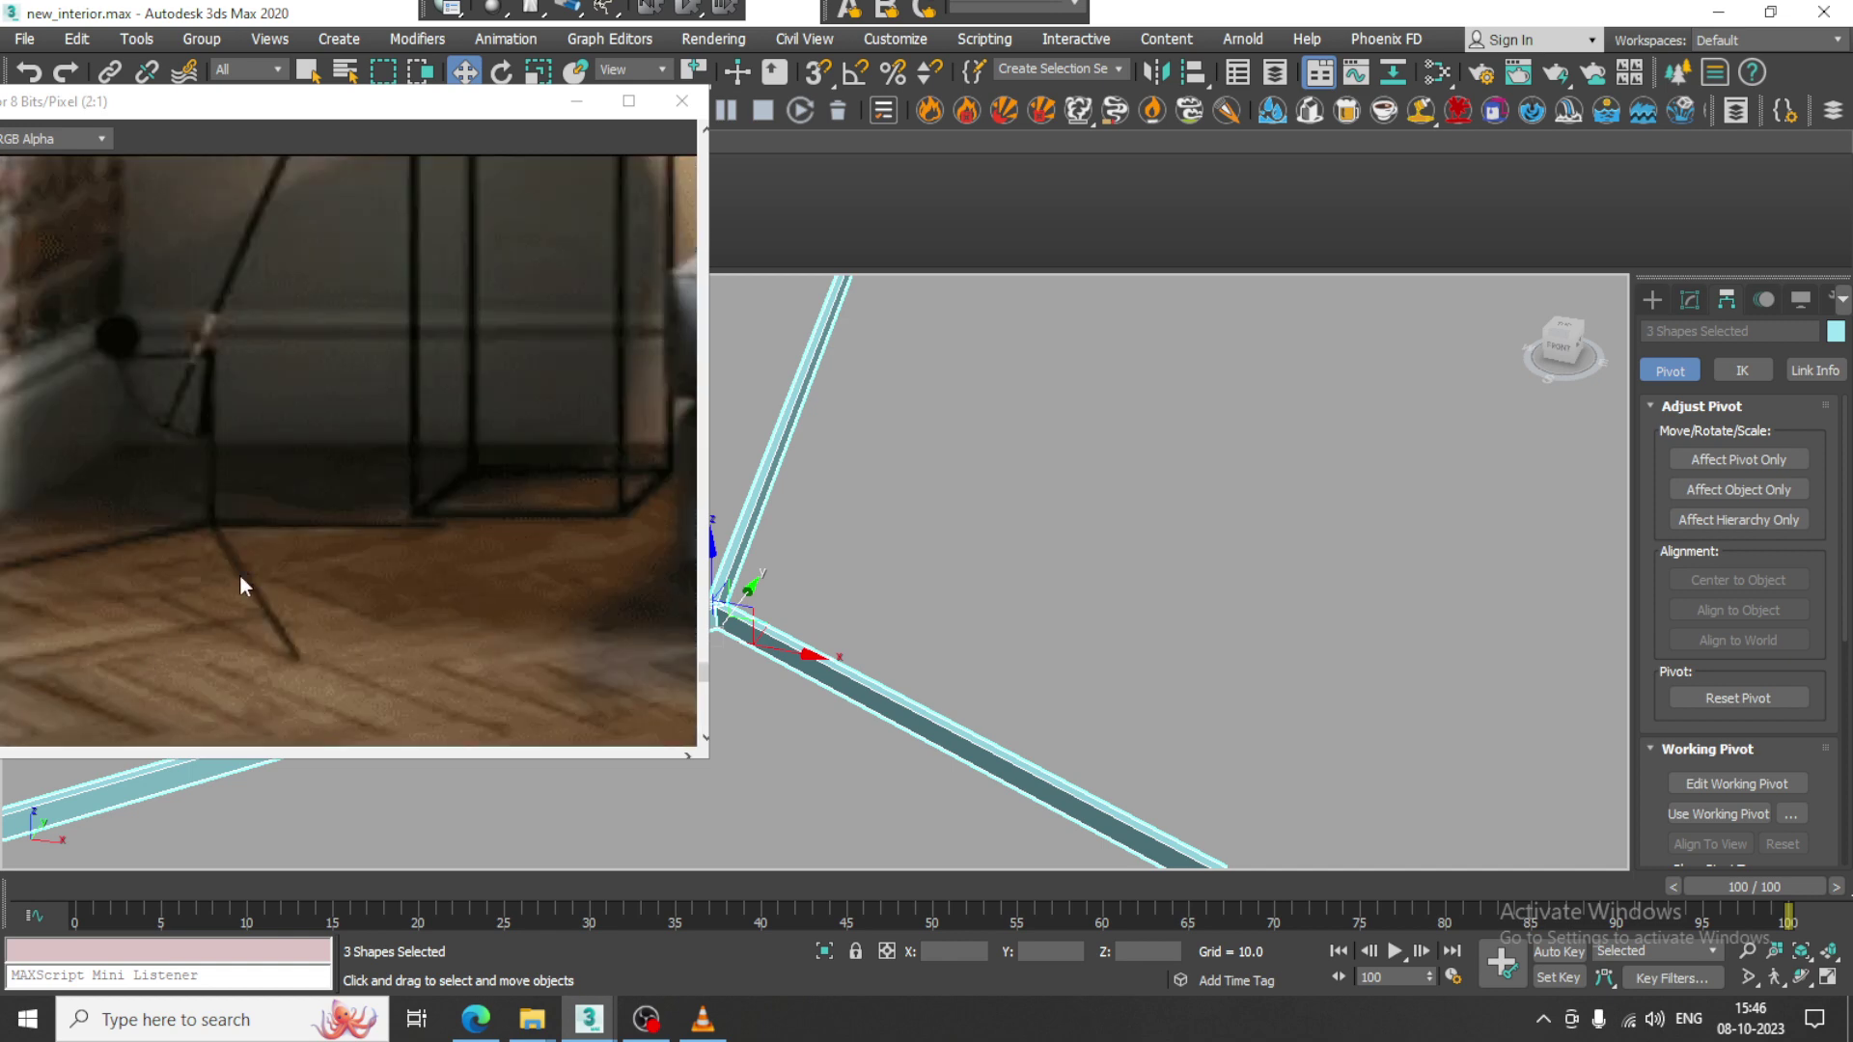
click(1656, 299)
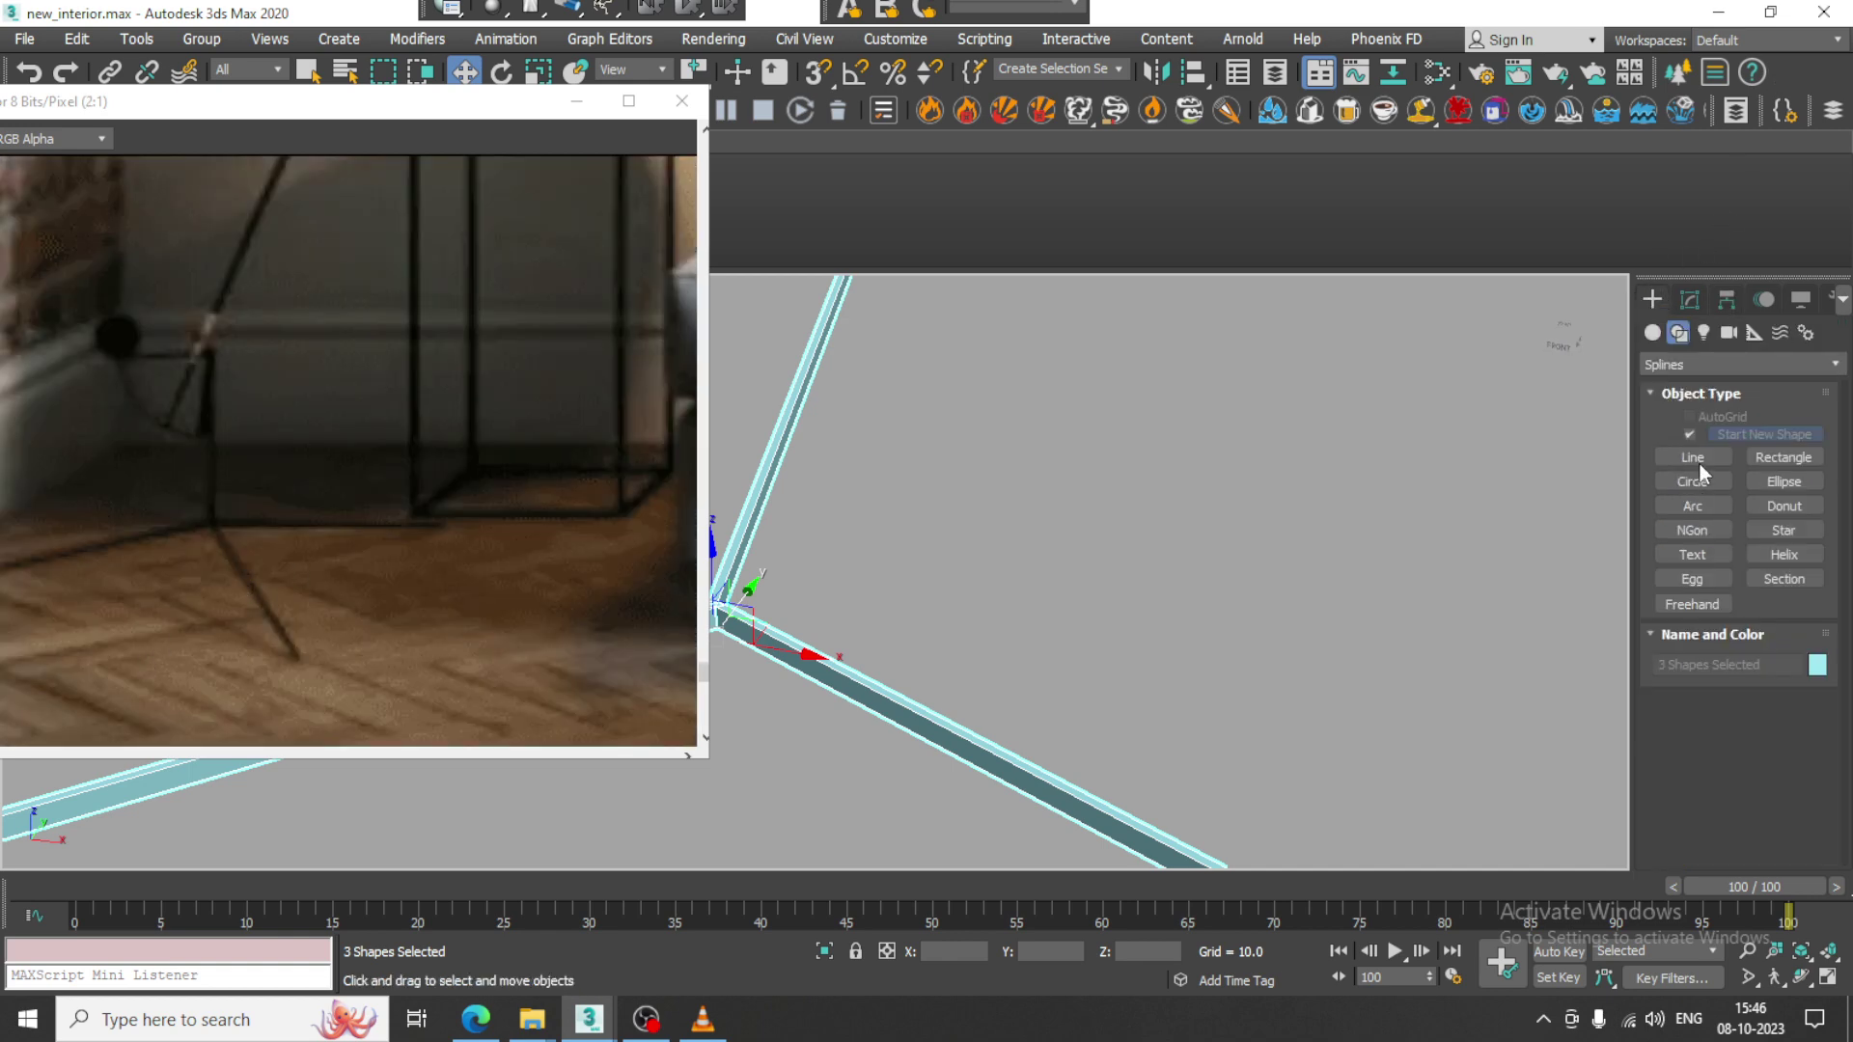
click(1699, 463)
key(alt+w)
middle_click(1104, 430)
key(alt+w)
middle_drag(1022, 540, 1273, 360)
scroll(1273, 360, down, 4)
middle_drag(1181, 419, 1306, 365)
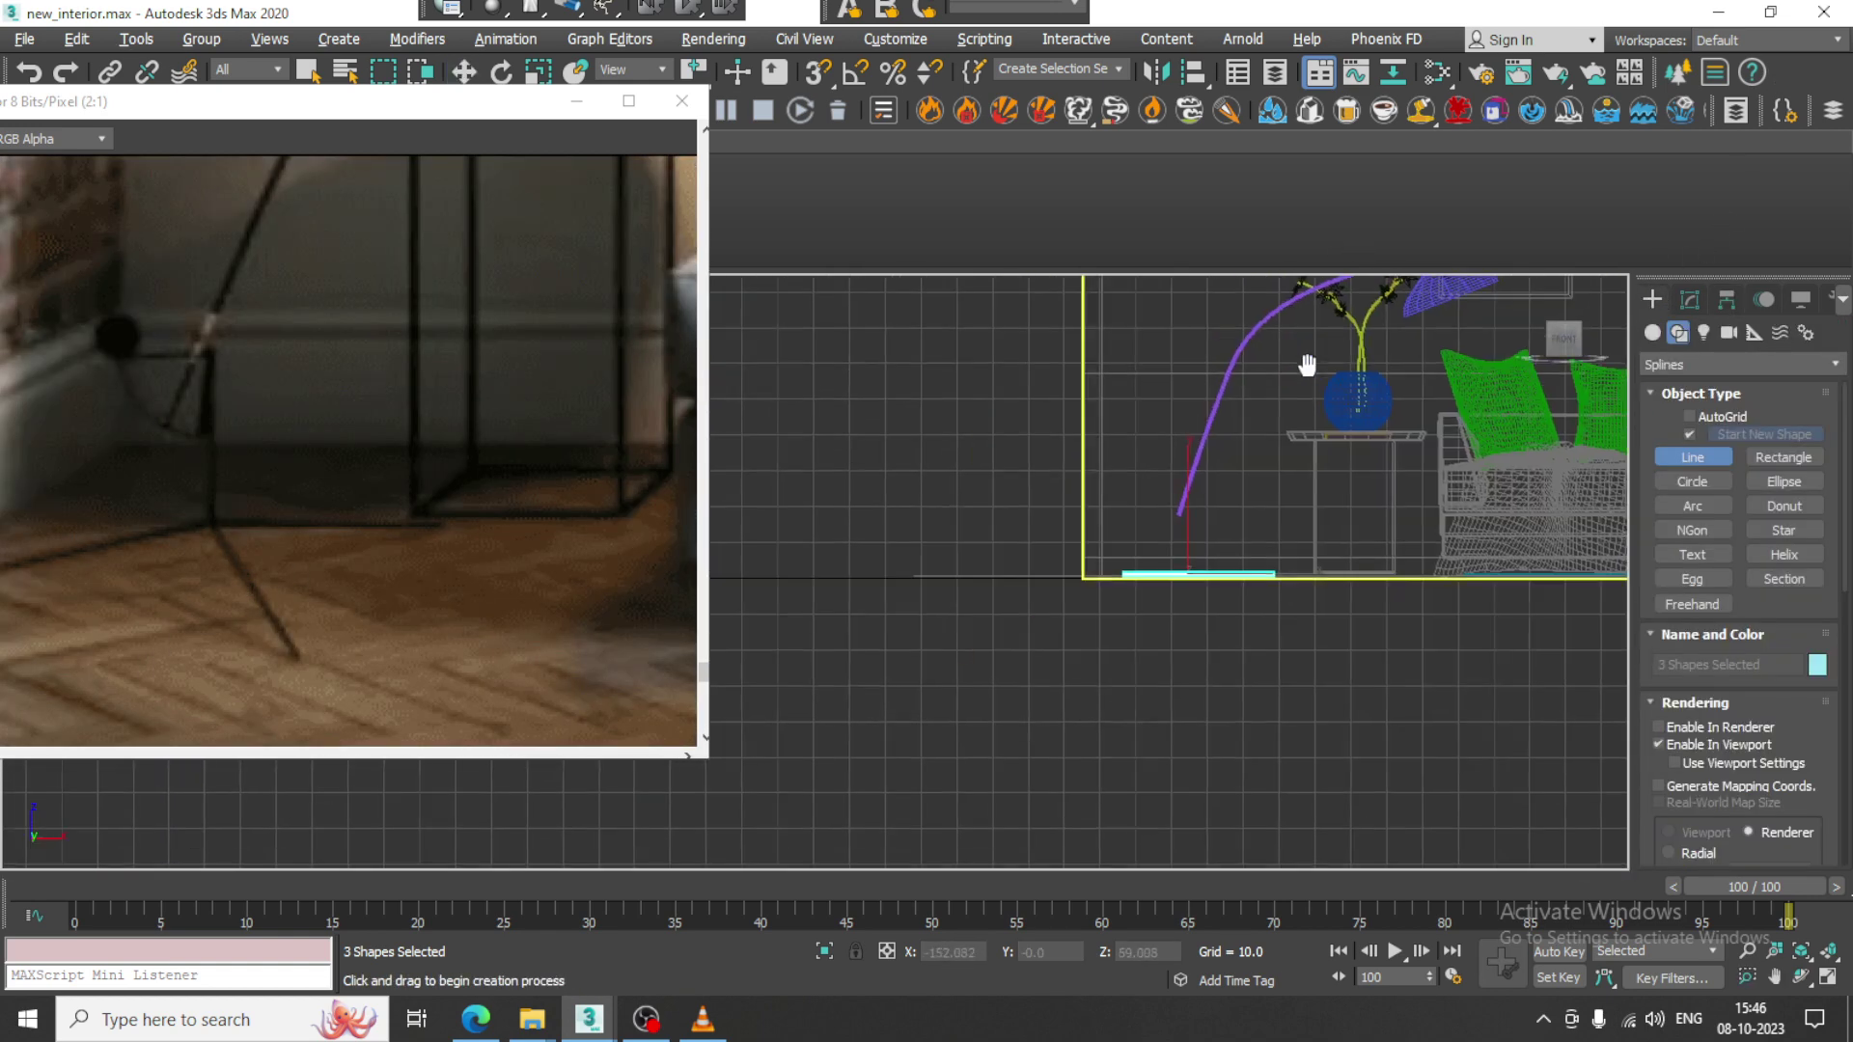
scroll(1154, 488, up, 7)
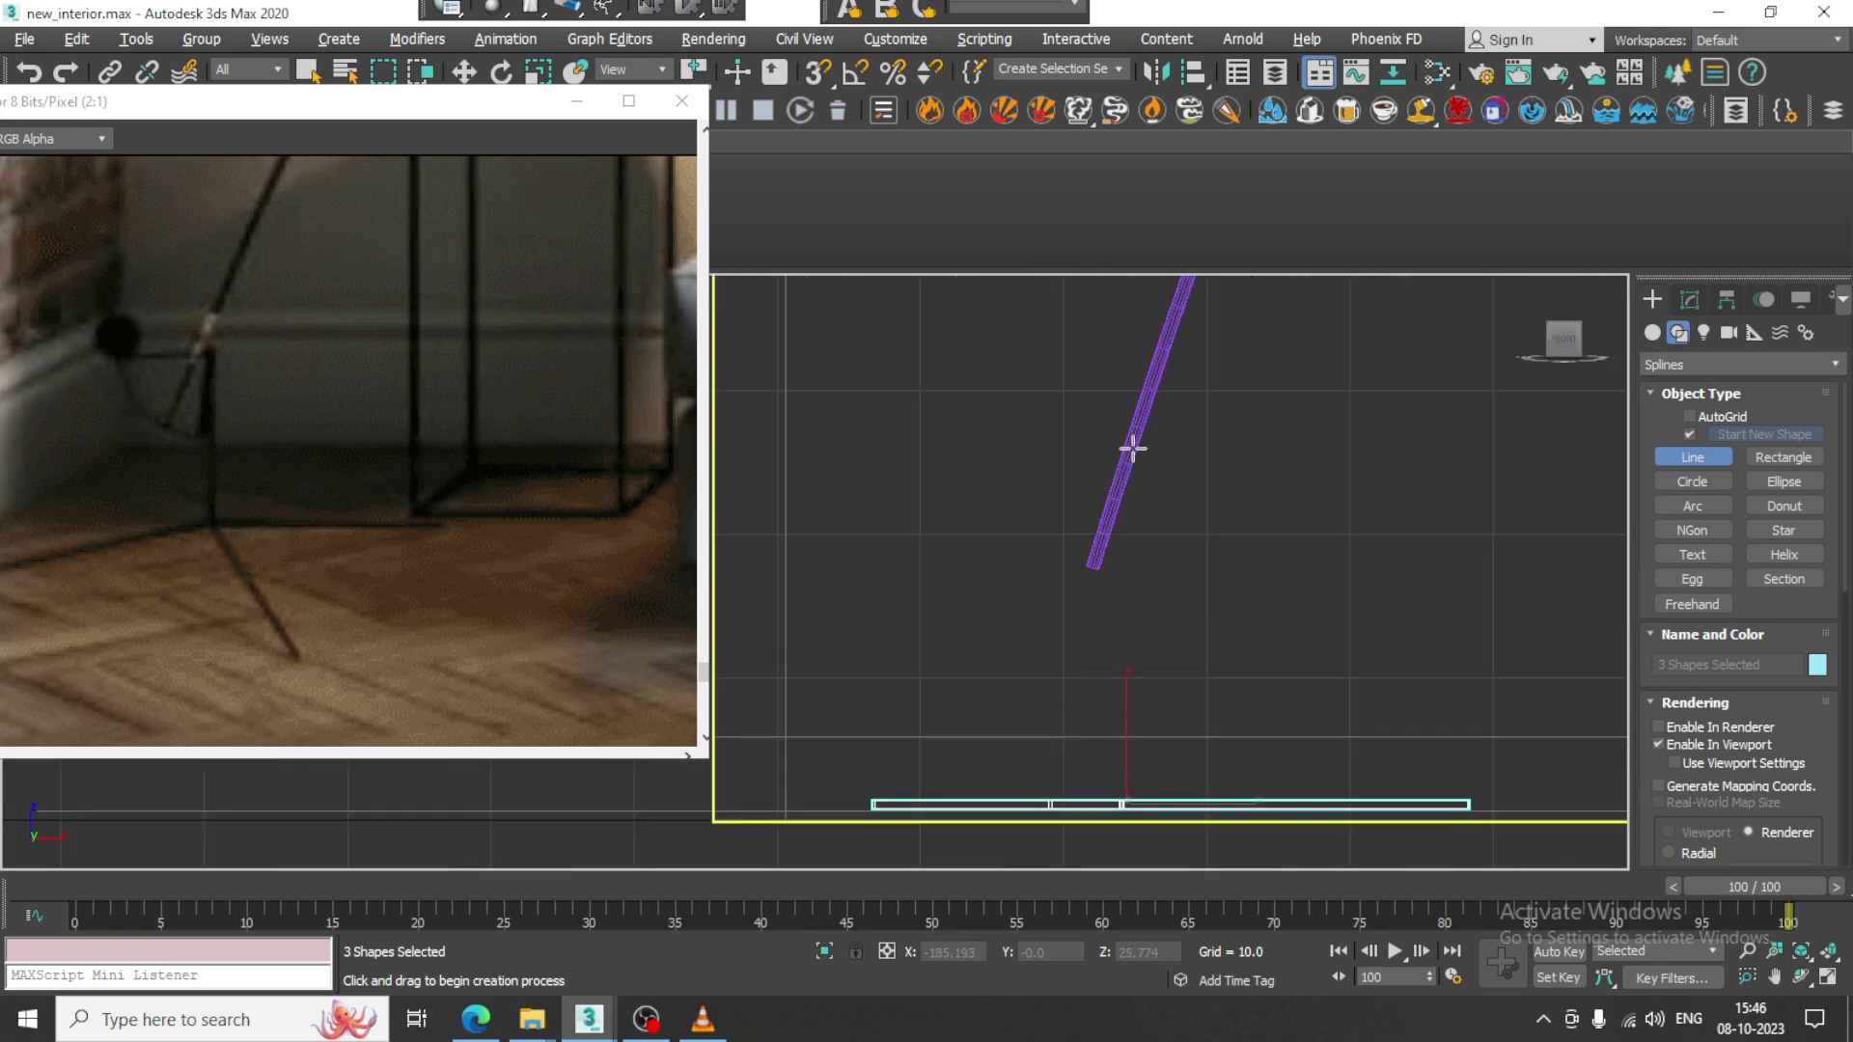
click(1127, 454)
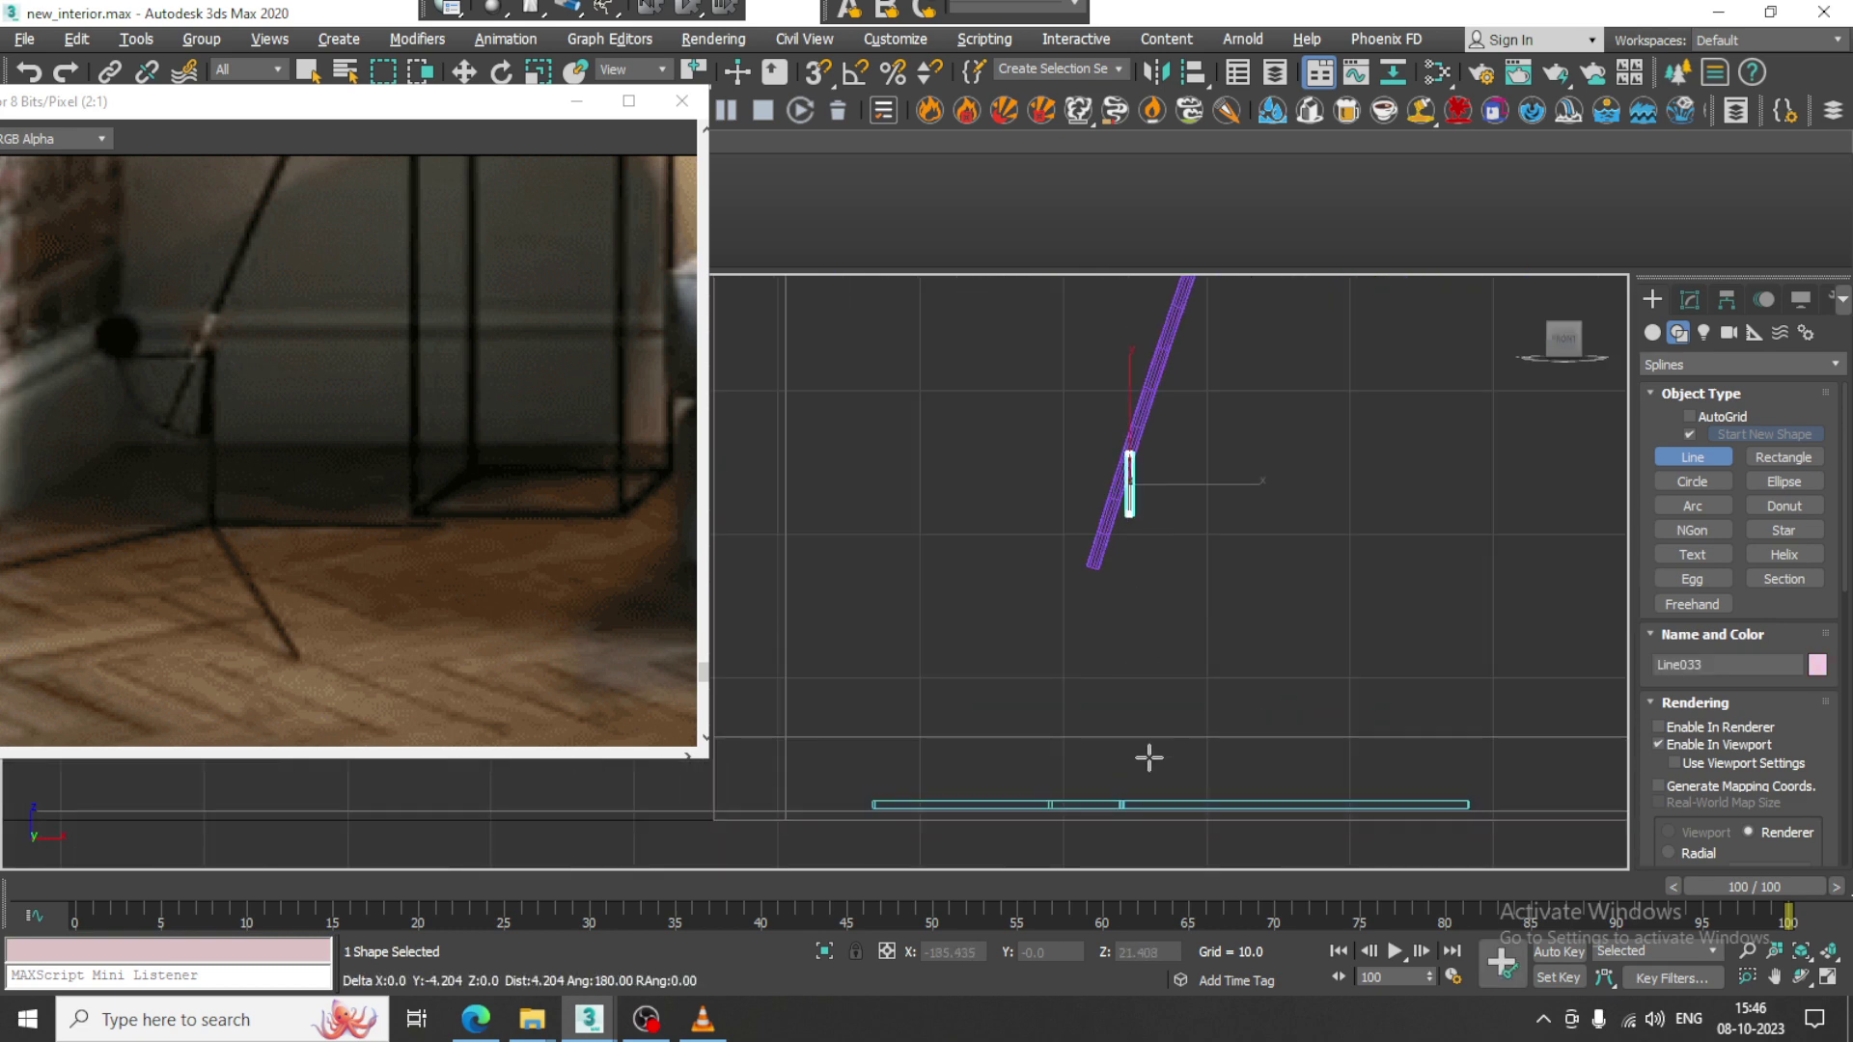
right_click(1124, 803)
Move the vertical post along Y to about 159.97, onto the legs' junction.
key(alt+w)
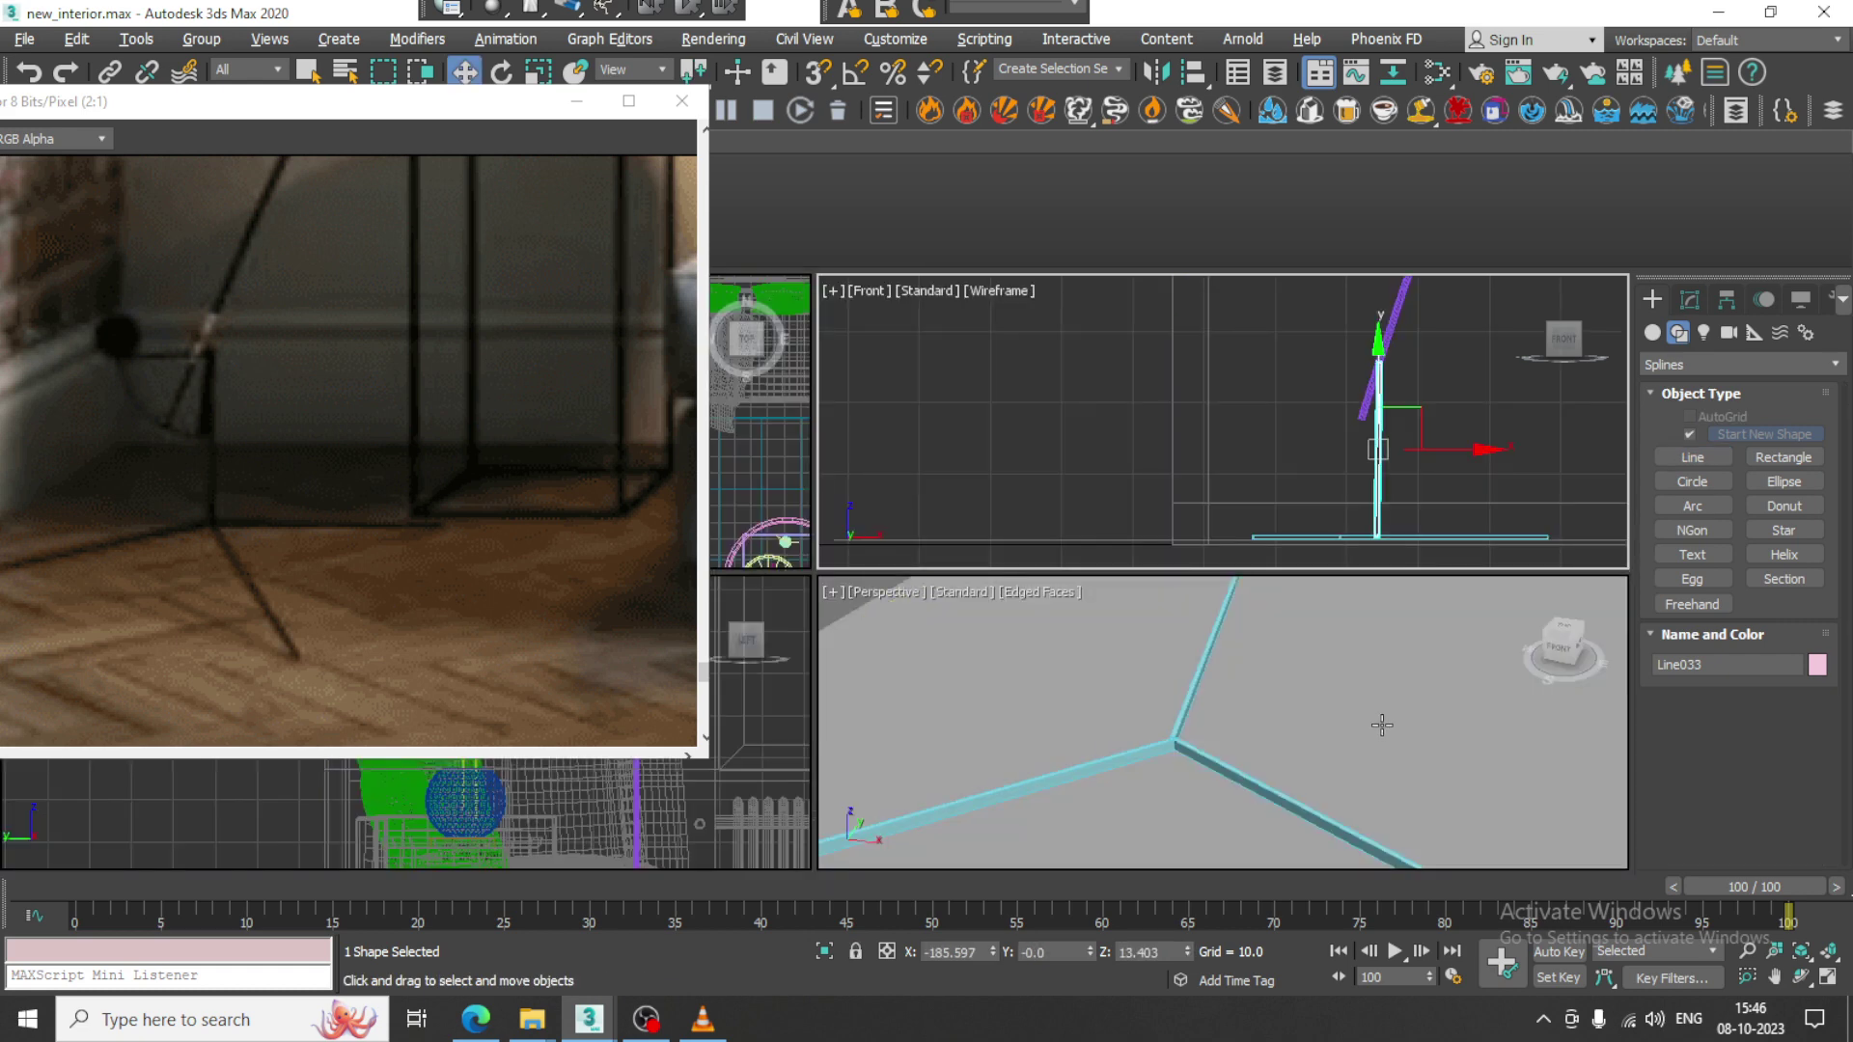
middle_click(1381, 723)
key(z)
key(alt+w)
scroll(1353, 712, down, 8)
alt+middle_drag(1361, 689, 1231, 668)
middle_drag(1231, 667, 1169, 671)
scroll(1169, 667, up, 3)
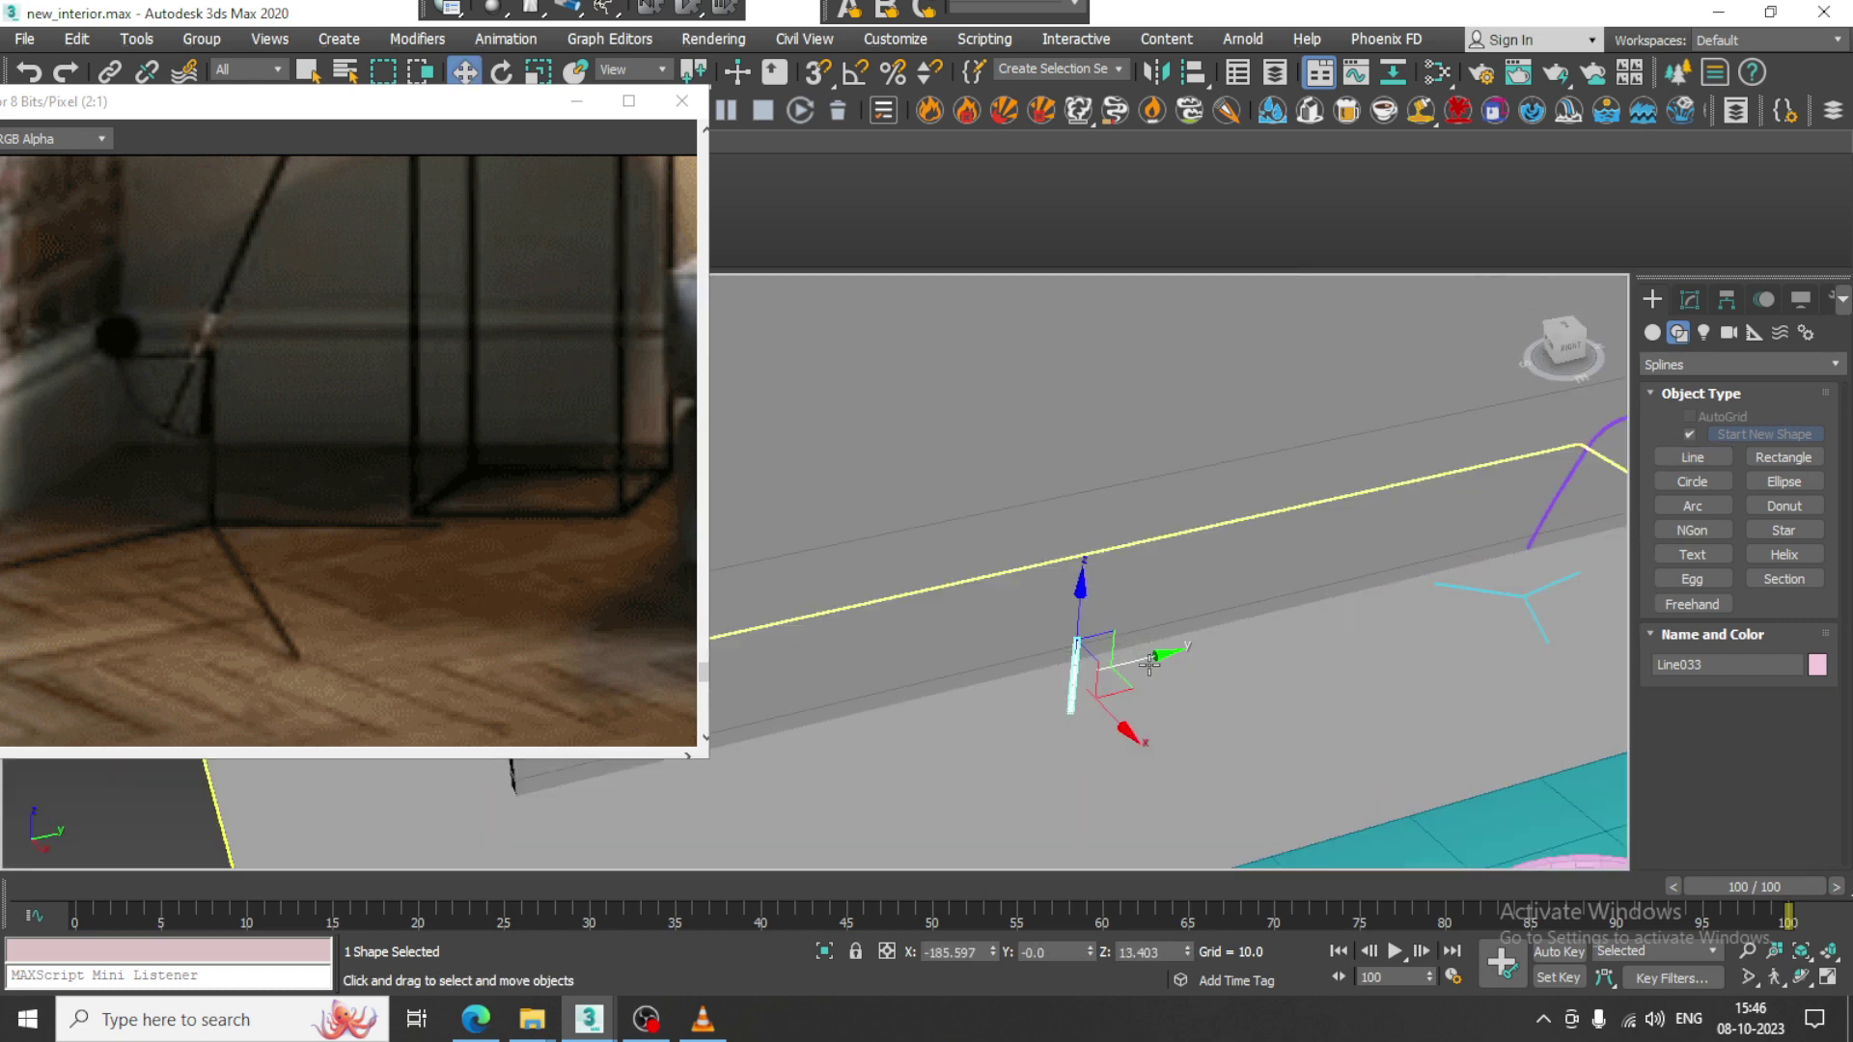
drag(1169, 667, 1587, 626)
Fine-tune the post's position over the legs' junction to Y 160.336.
key(z)
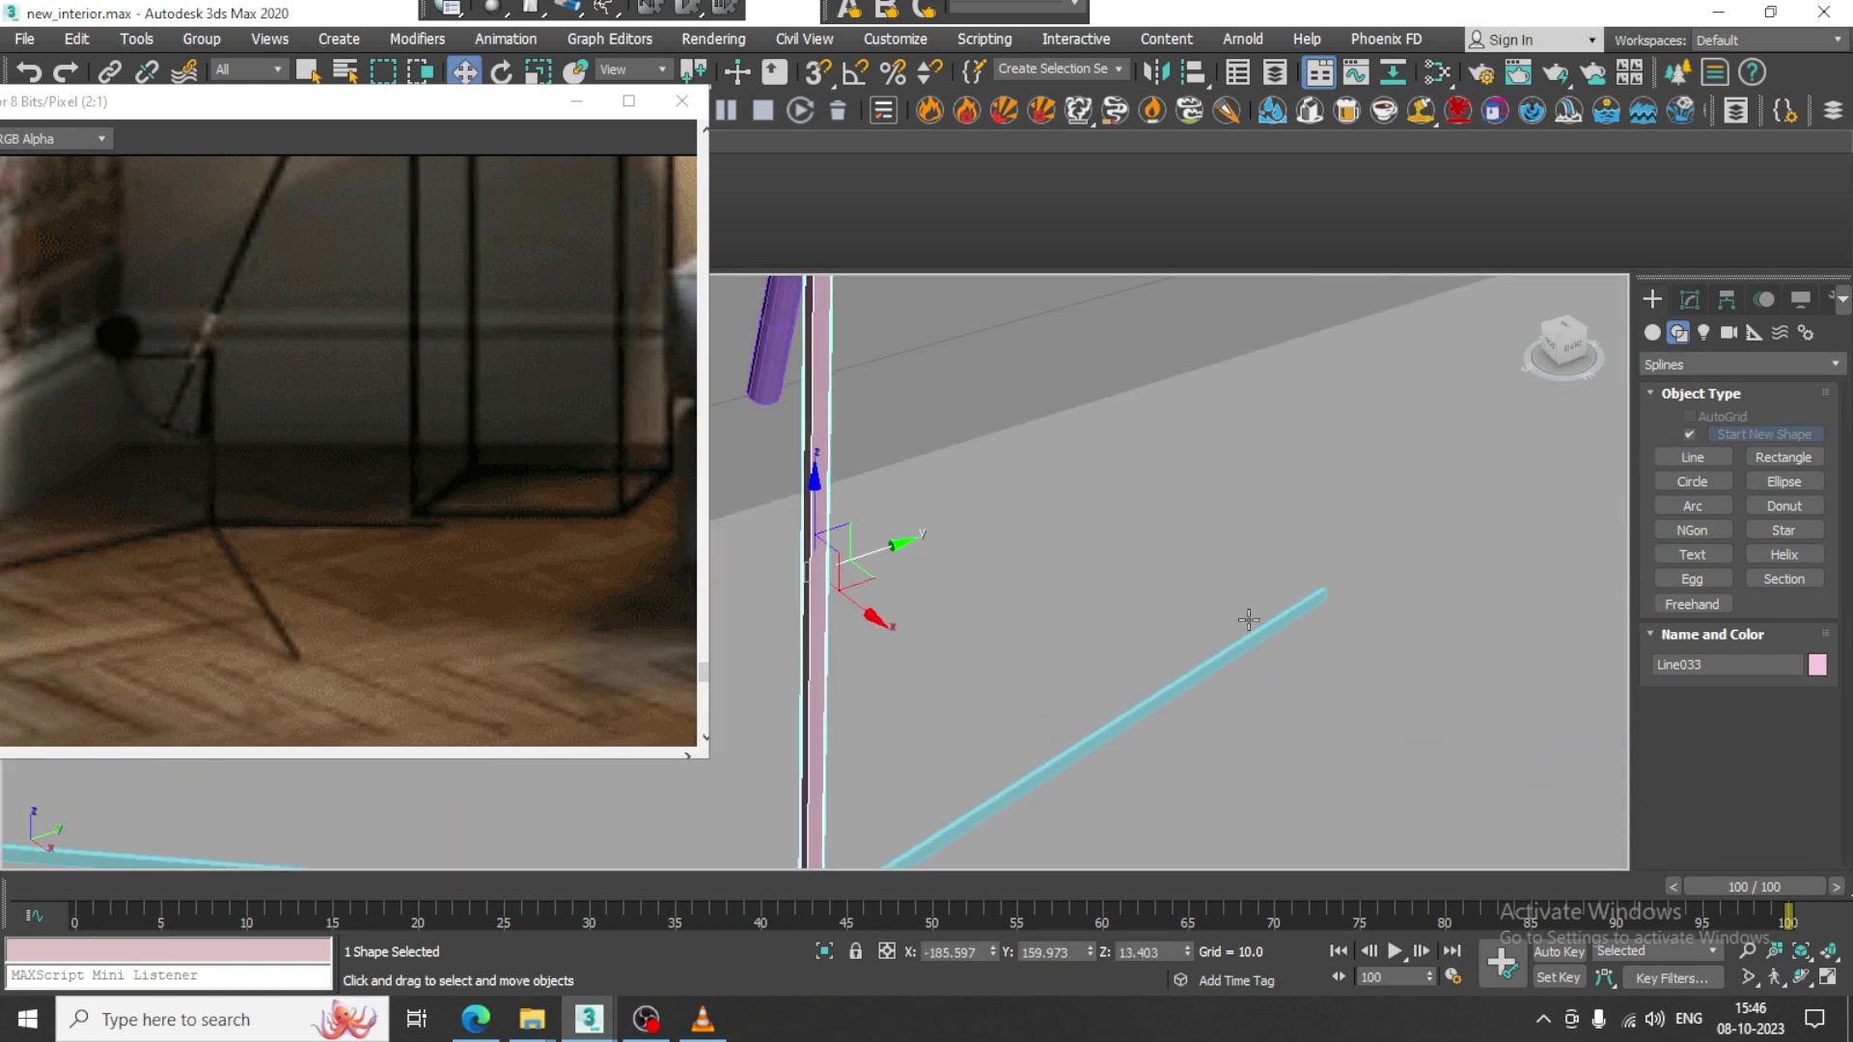
alt+middle_drag(1126, 681, 1050, 688)
middle_drag(796, 691, 988, 537)
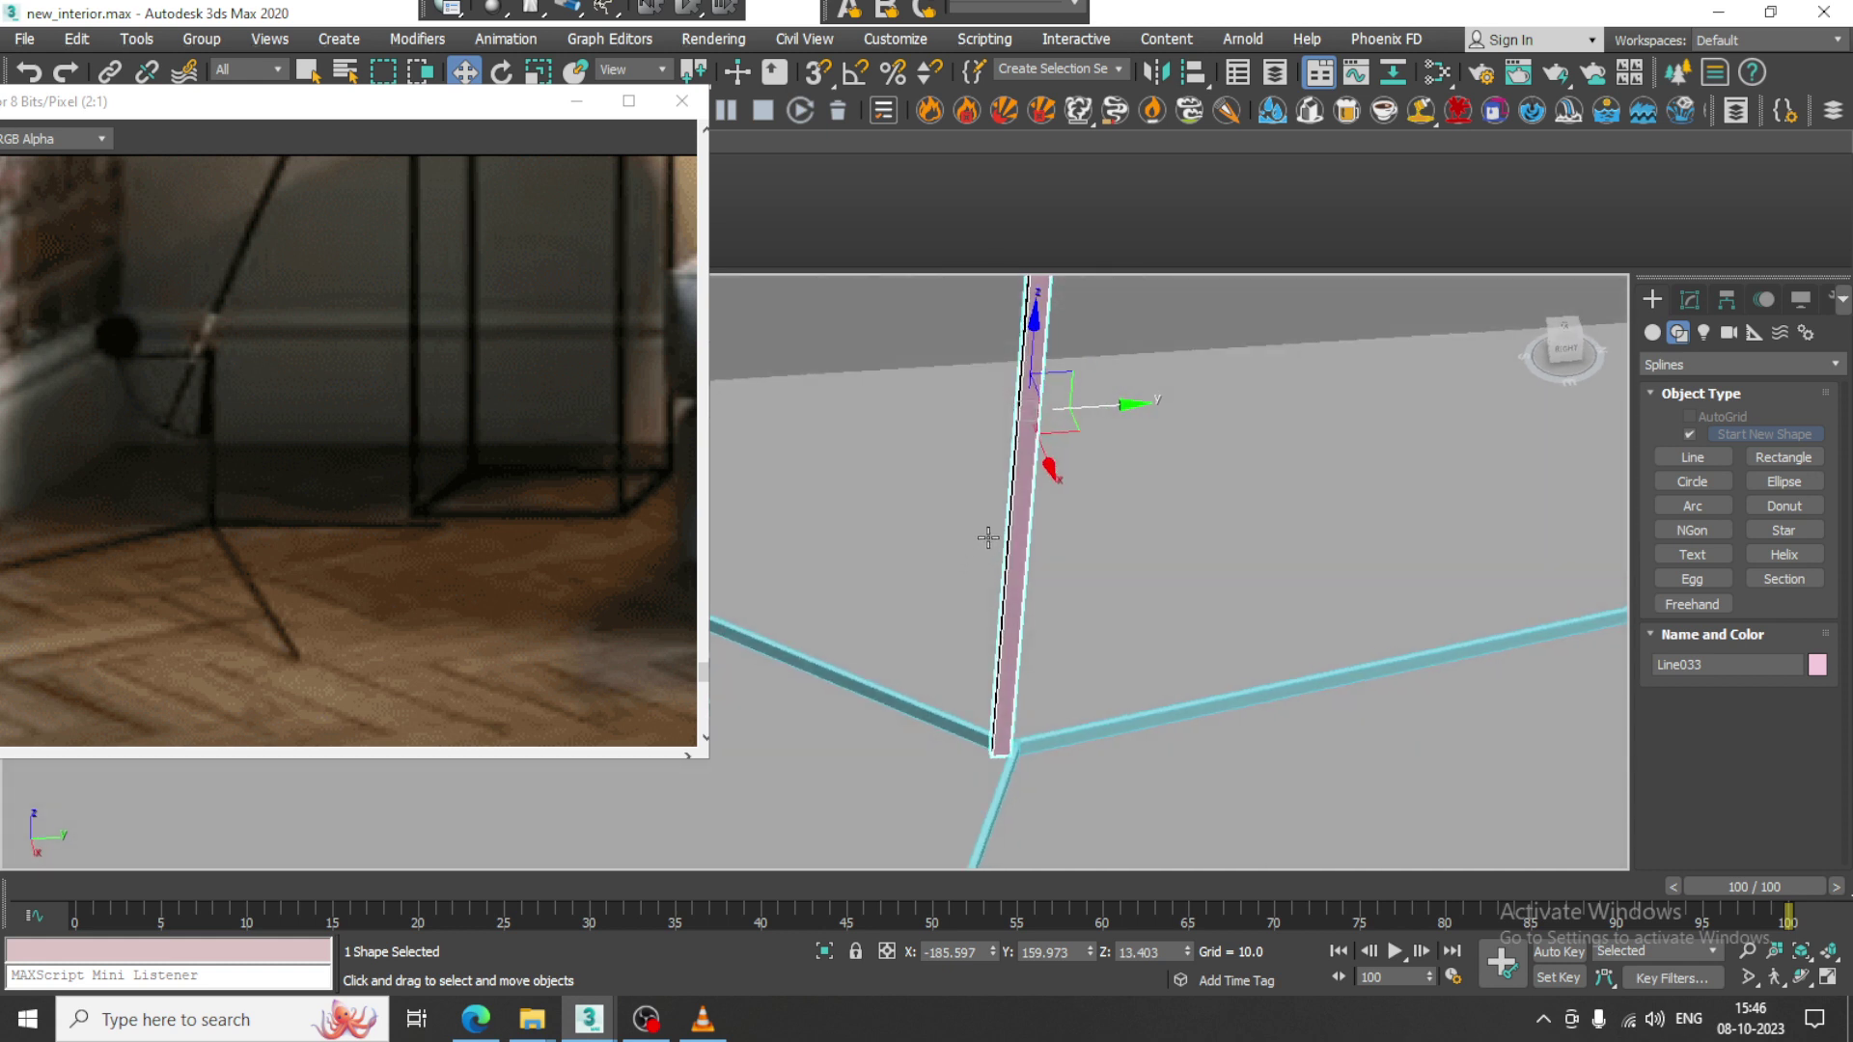
click(1096, 413)
click(1039, 403)
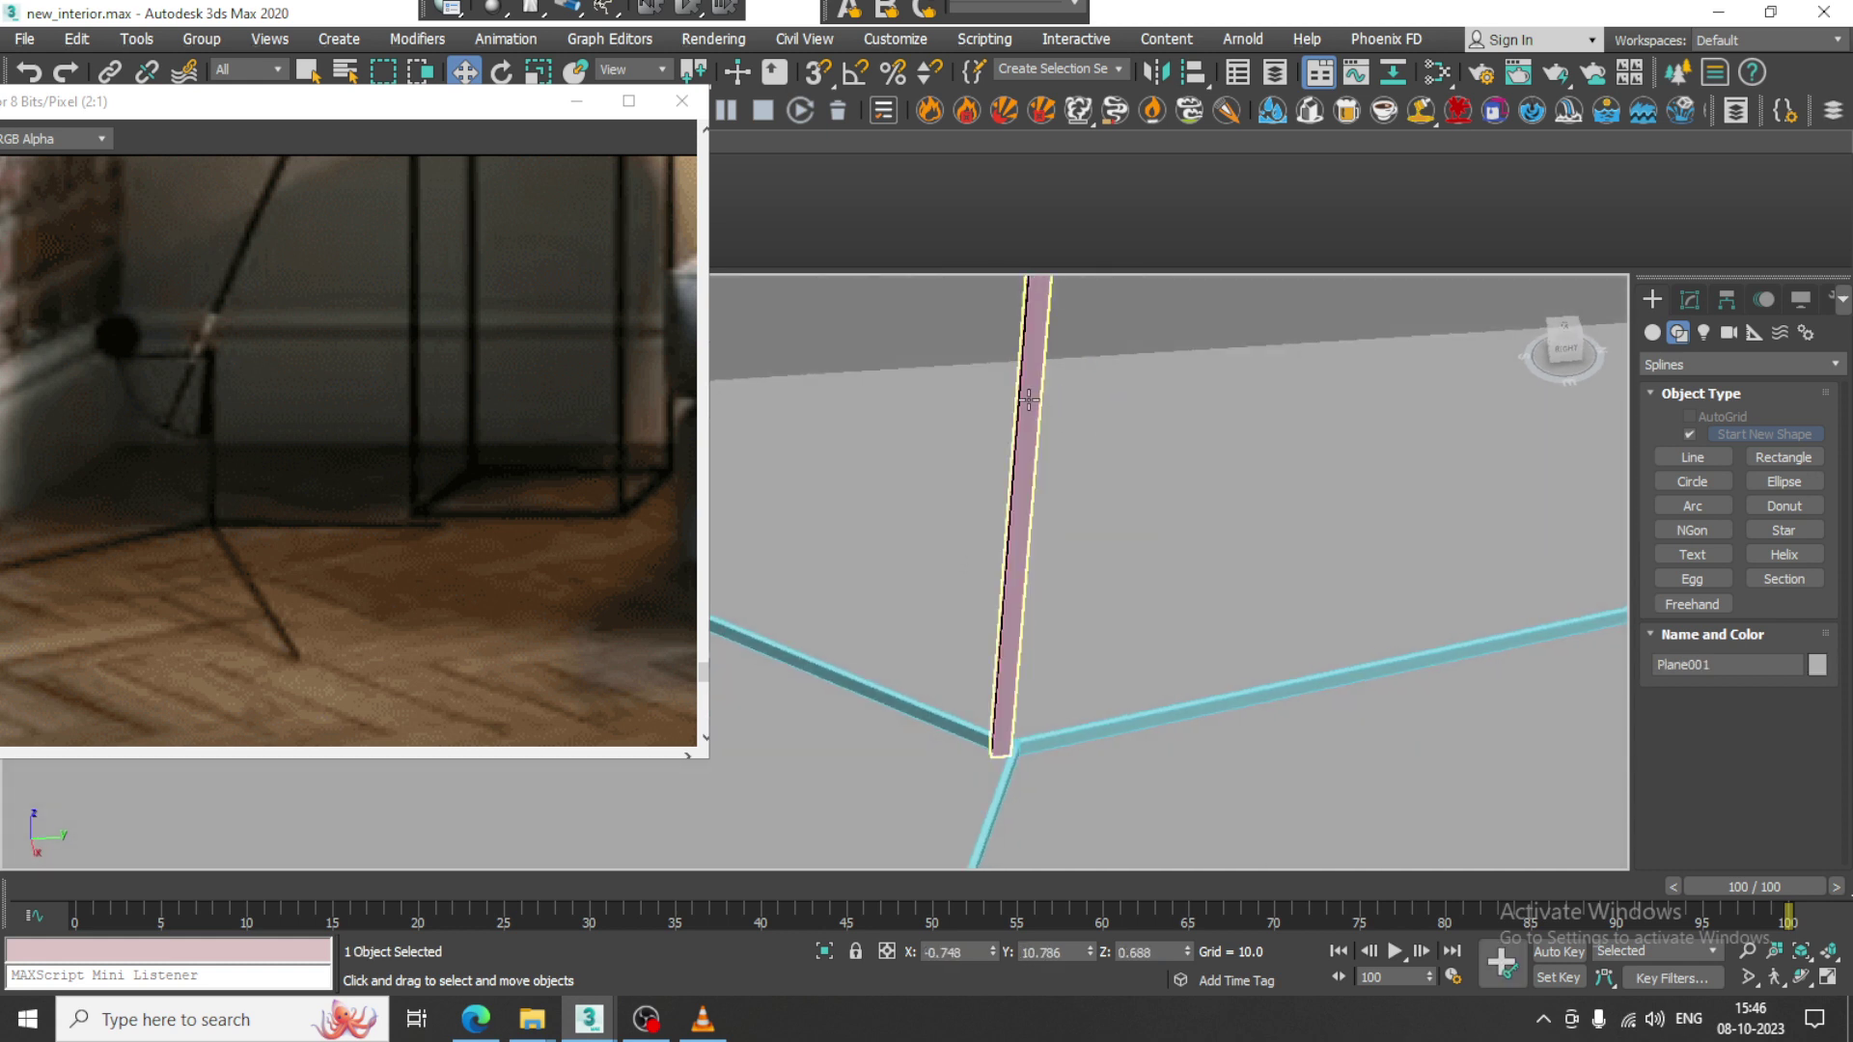
drag(1109, 406, 1122, 405)
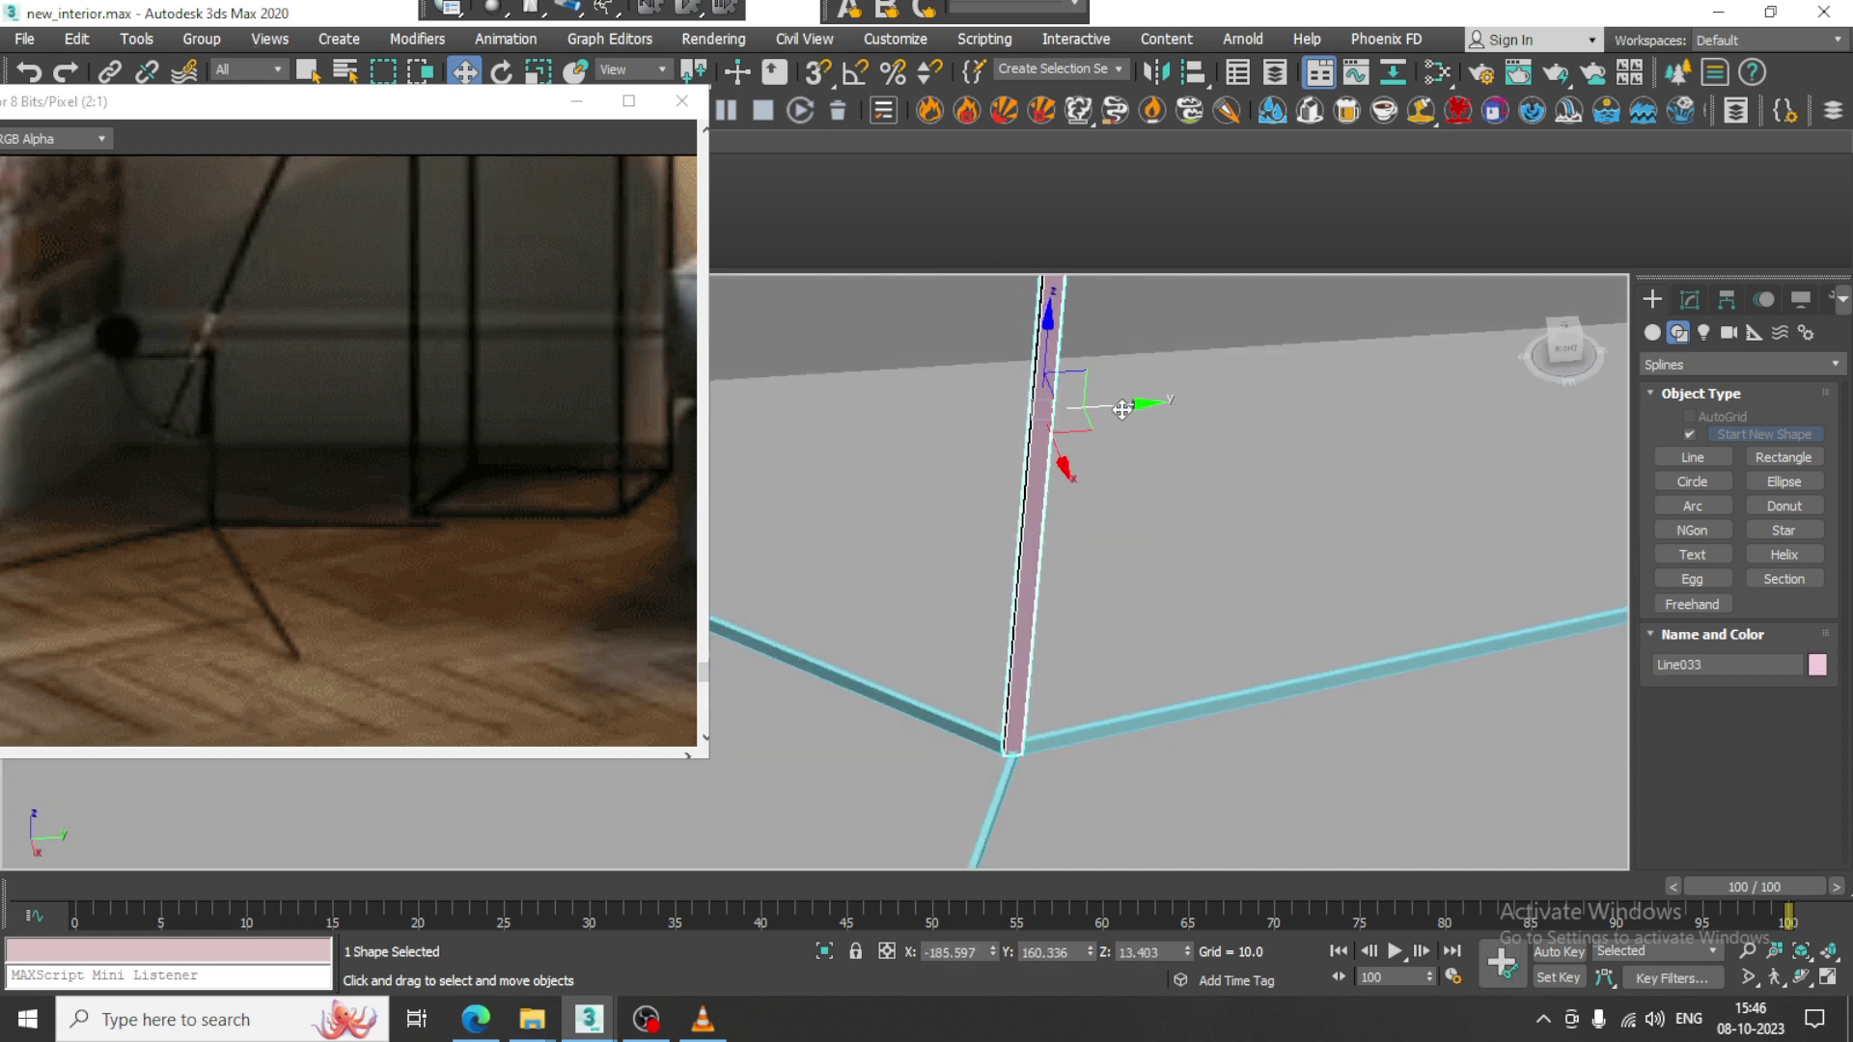
Examine how the lamp arm and shade sit on the stand's post and compare the joint with the reference image.
scroll(1158, 403, down, 3)
alt+middle_drag(1167, 400, 1227, 493)
alt+middle_drag(1074, 495, 1116, 508)
click(1066, 465)
scroll(1067, 465, down, 3)
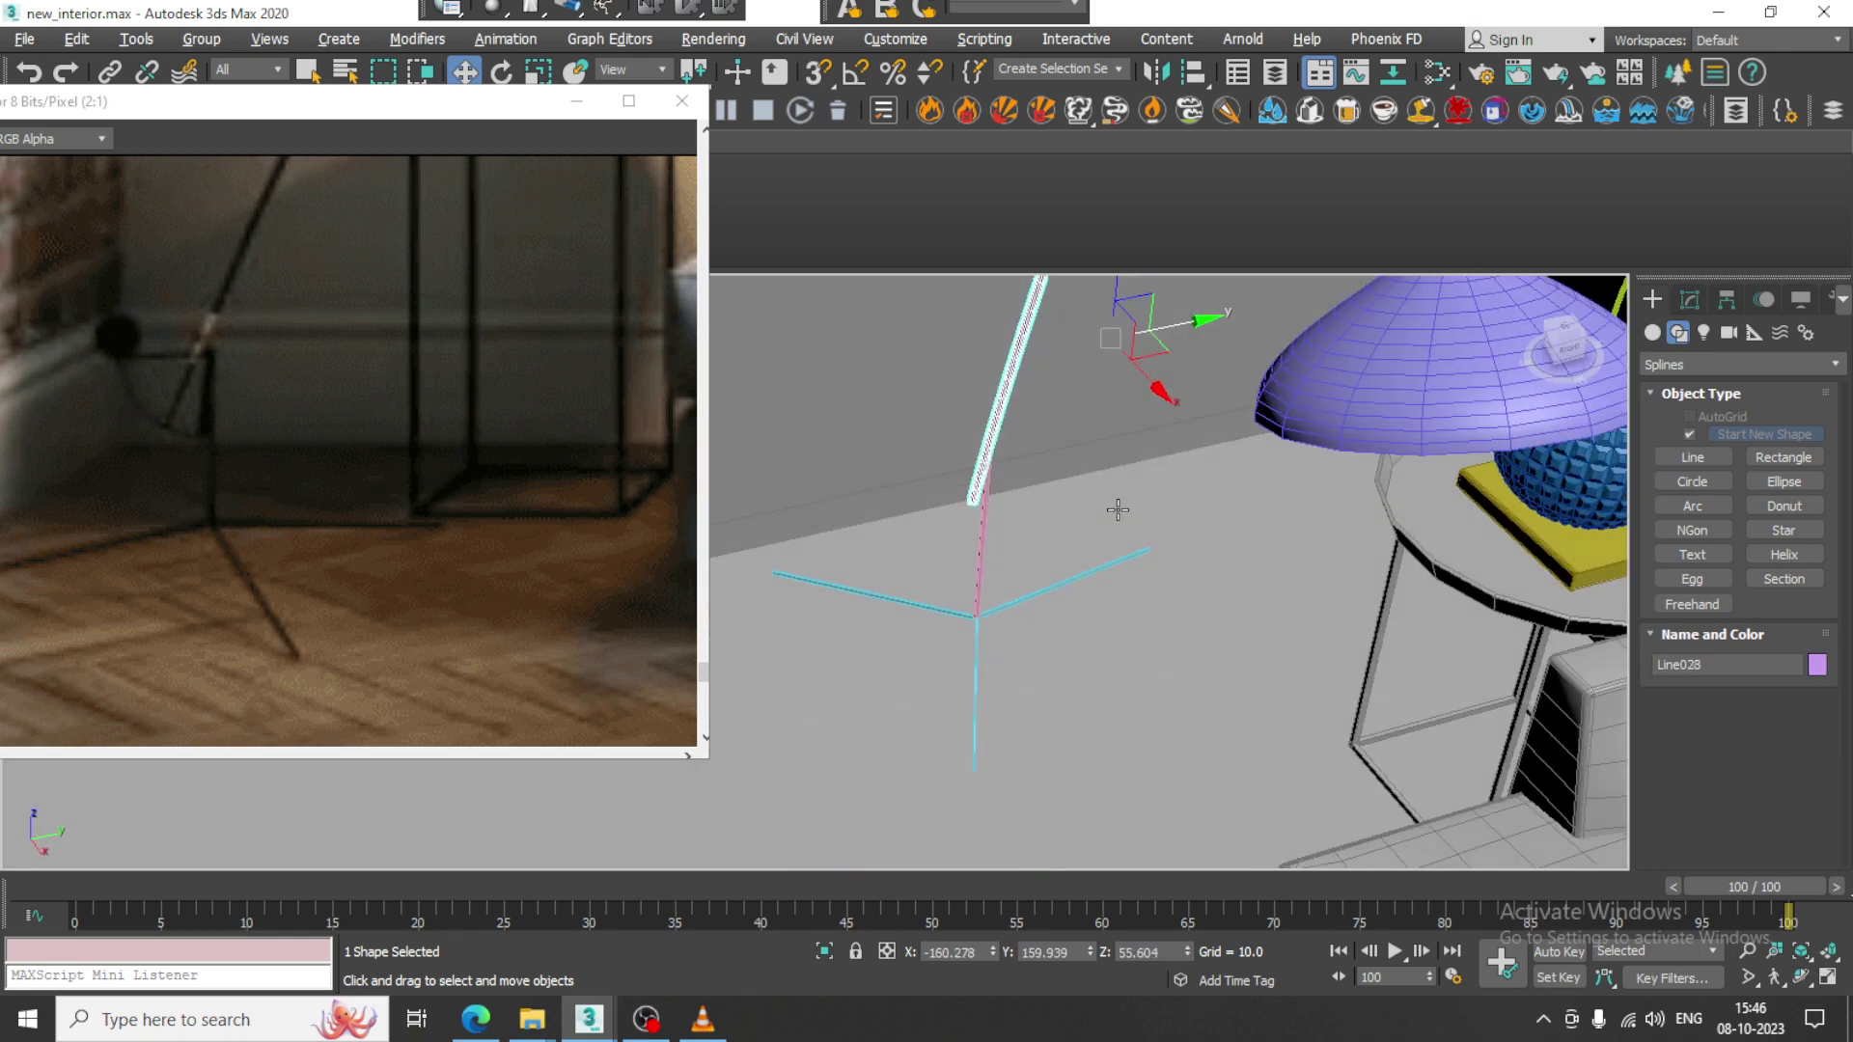
ctrl+click(1357, 392)
scroll(1356, 393, down, 2)
alt+middle_drag(1350, 396, 1337, 543)
scroll(1339, 413, up, 1)
scroll(1181, 495, up, 3)
scroll(1286, 521, up, 2)
scroll(1389, 524, down, 2)
scroll(1335, 543, down, 5)
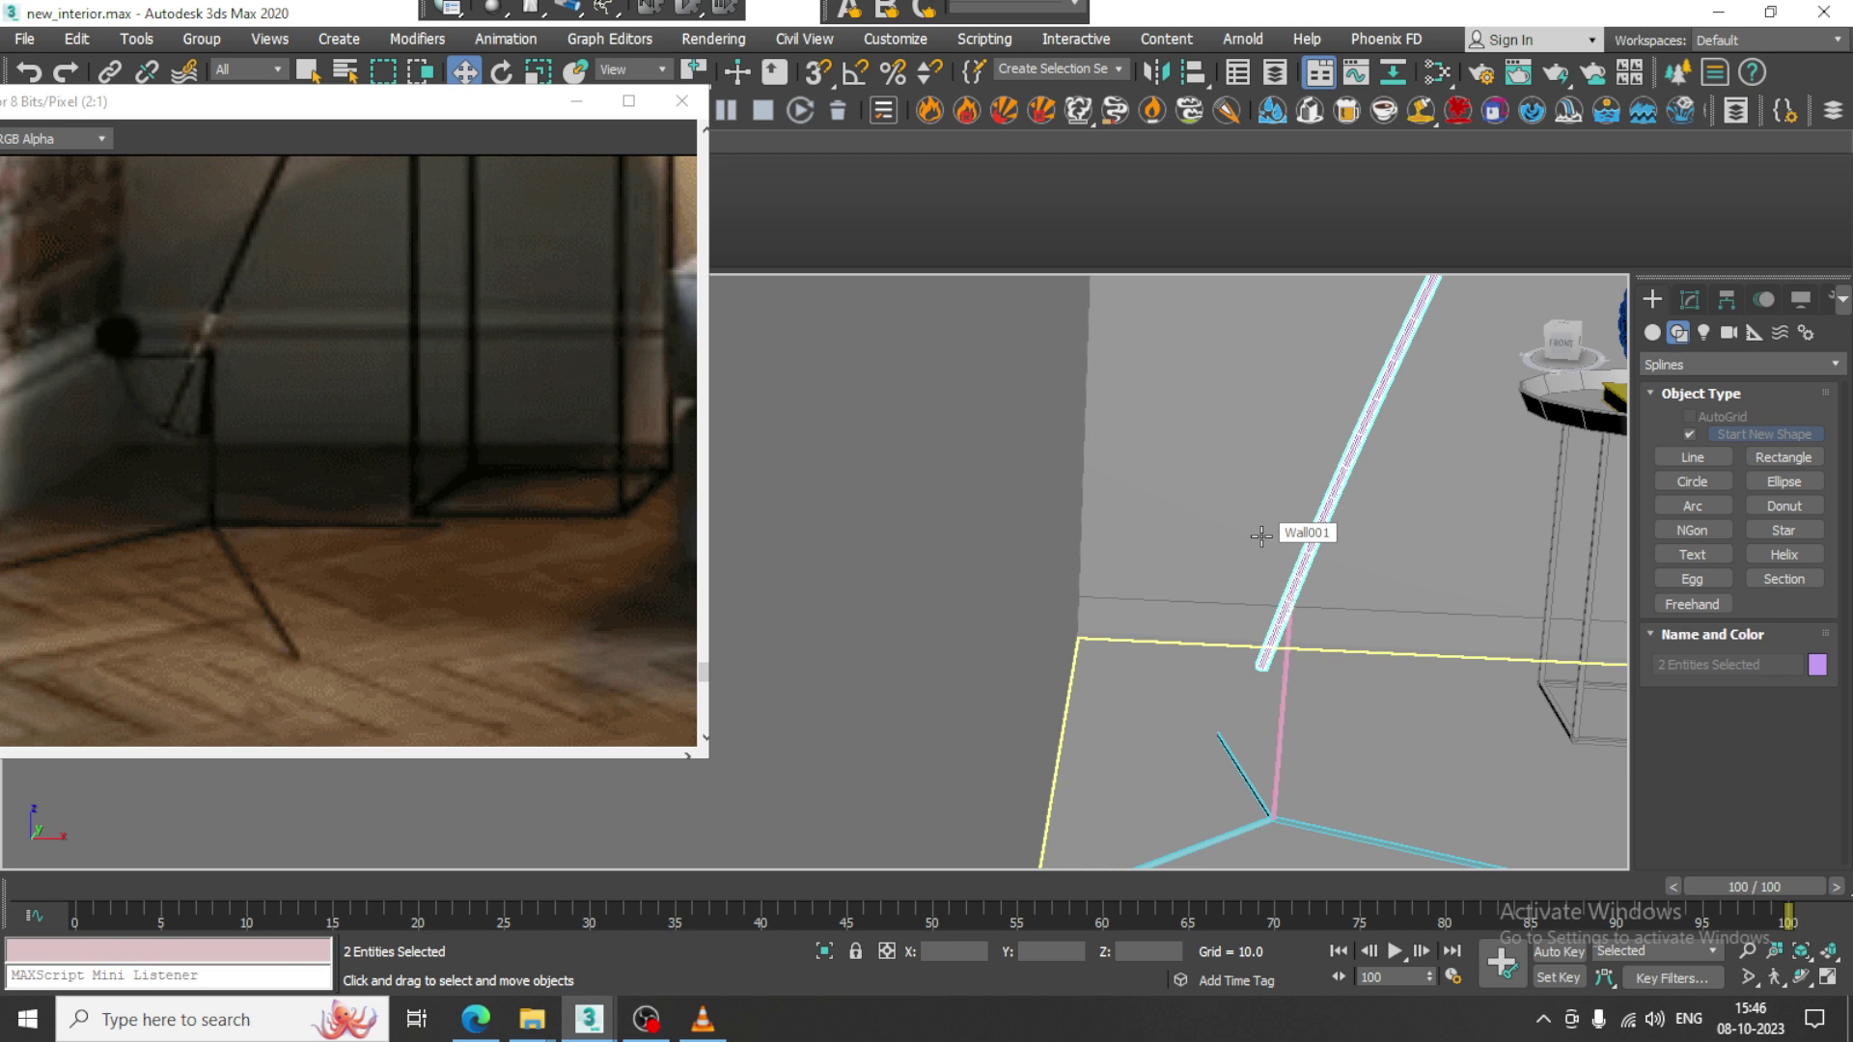
drag(1182, 552, 1356, 668)
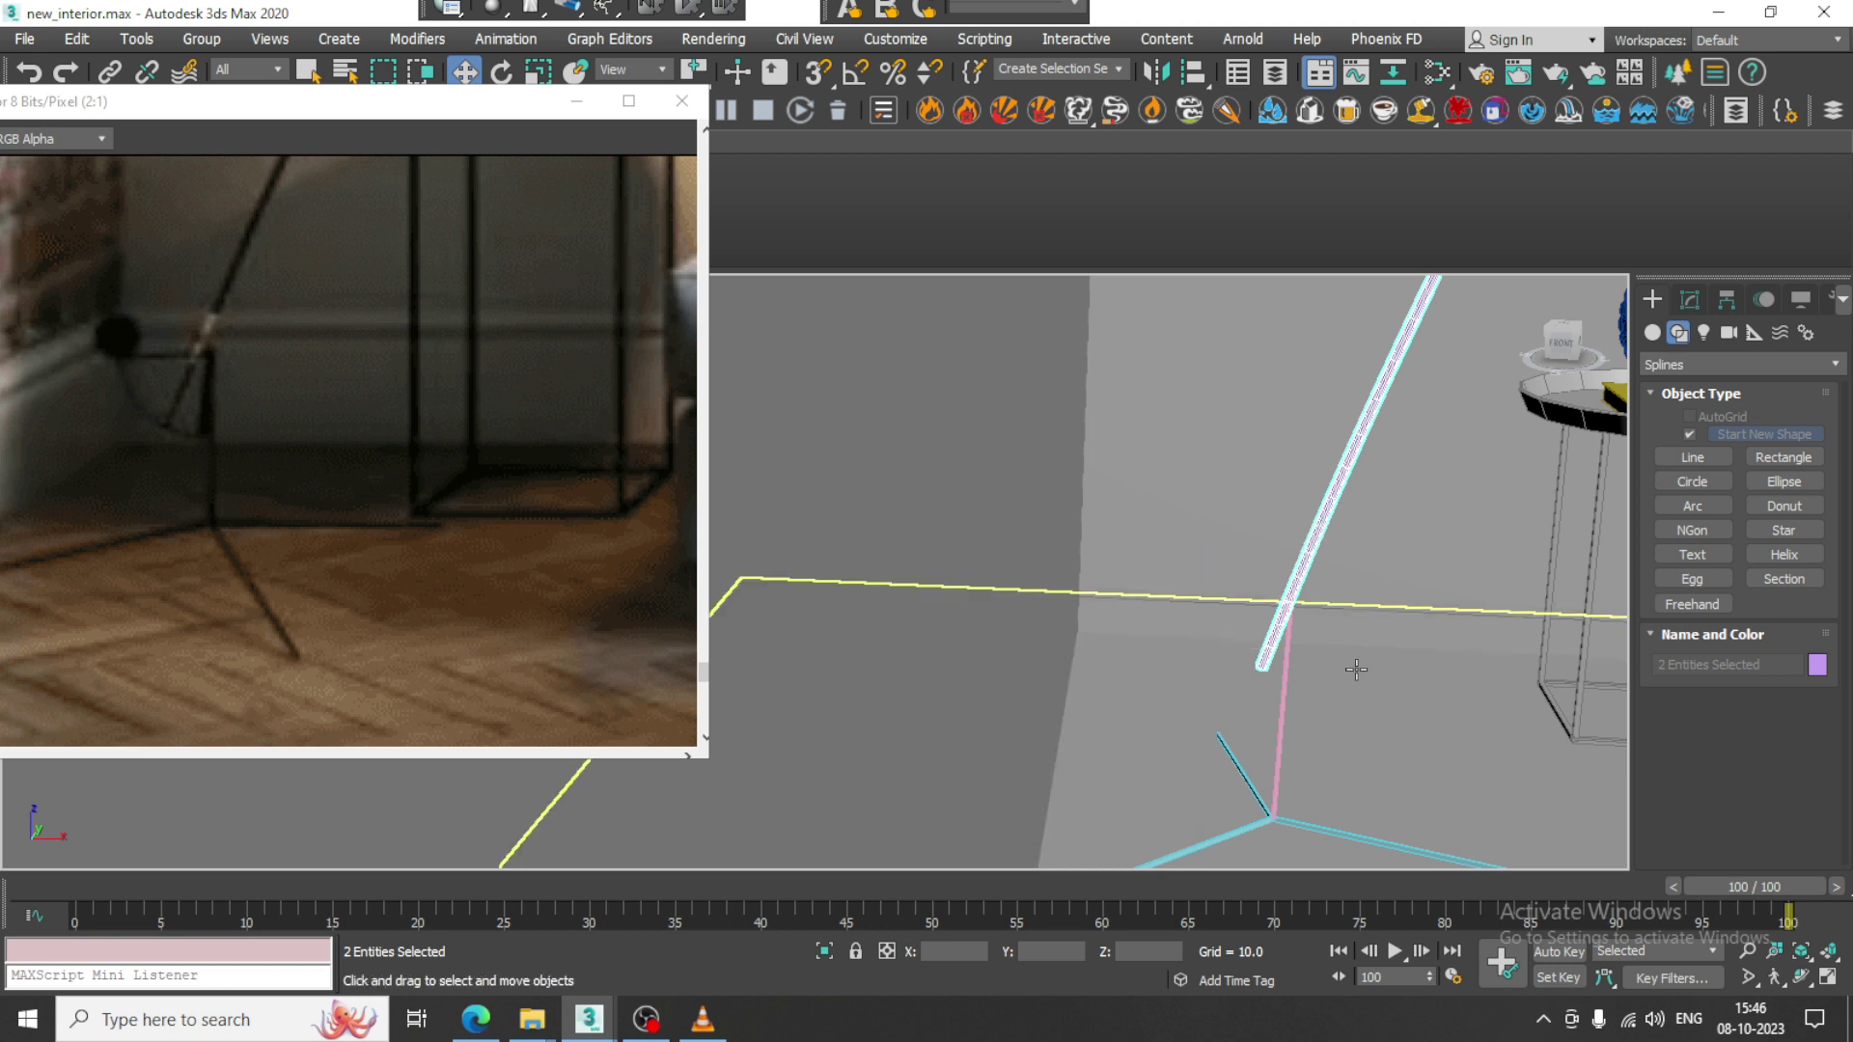
middle_drag(1284, 645, 1172, 665)
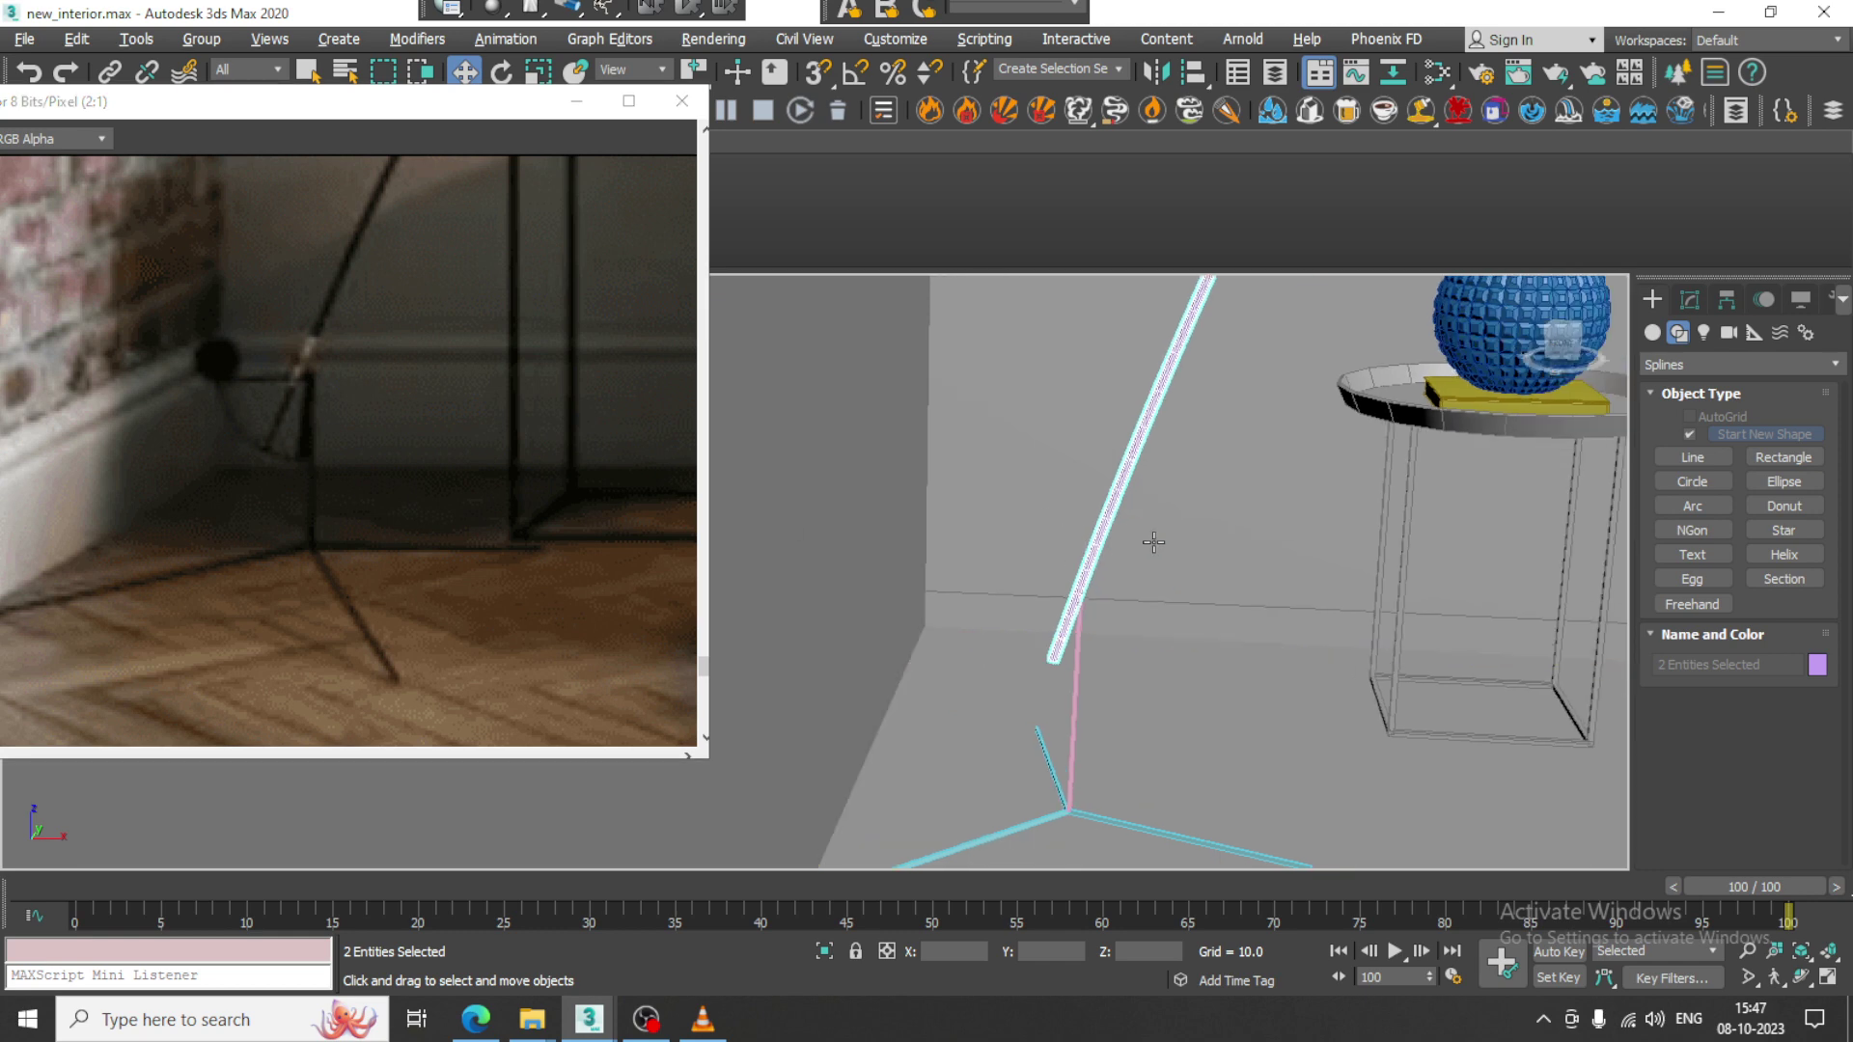
Draw a C-shaped bracket line in the Front view from the post's upper end: about 10 units outward, 10 down and back to the post.
key(alt+w)
key(alt+w)
click(1719, 456)
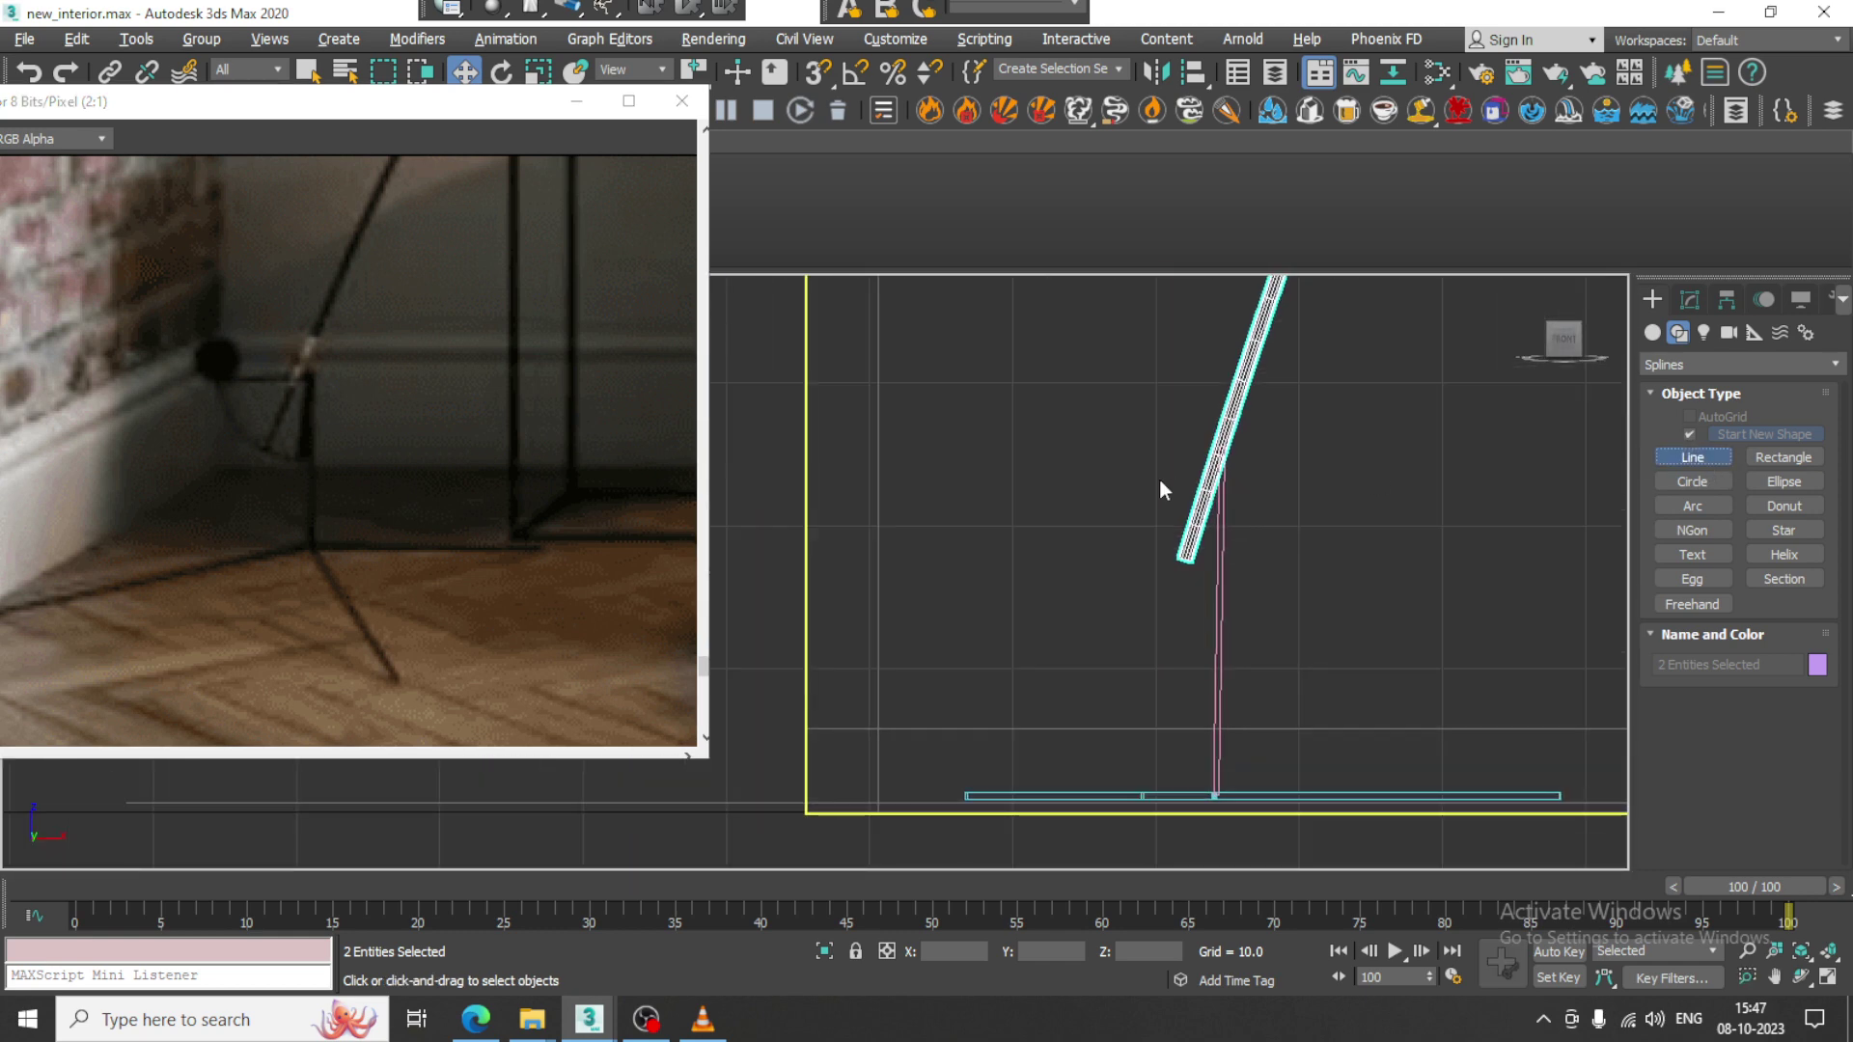
click(1221, 463)
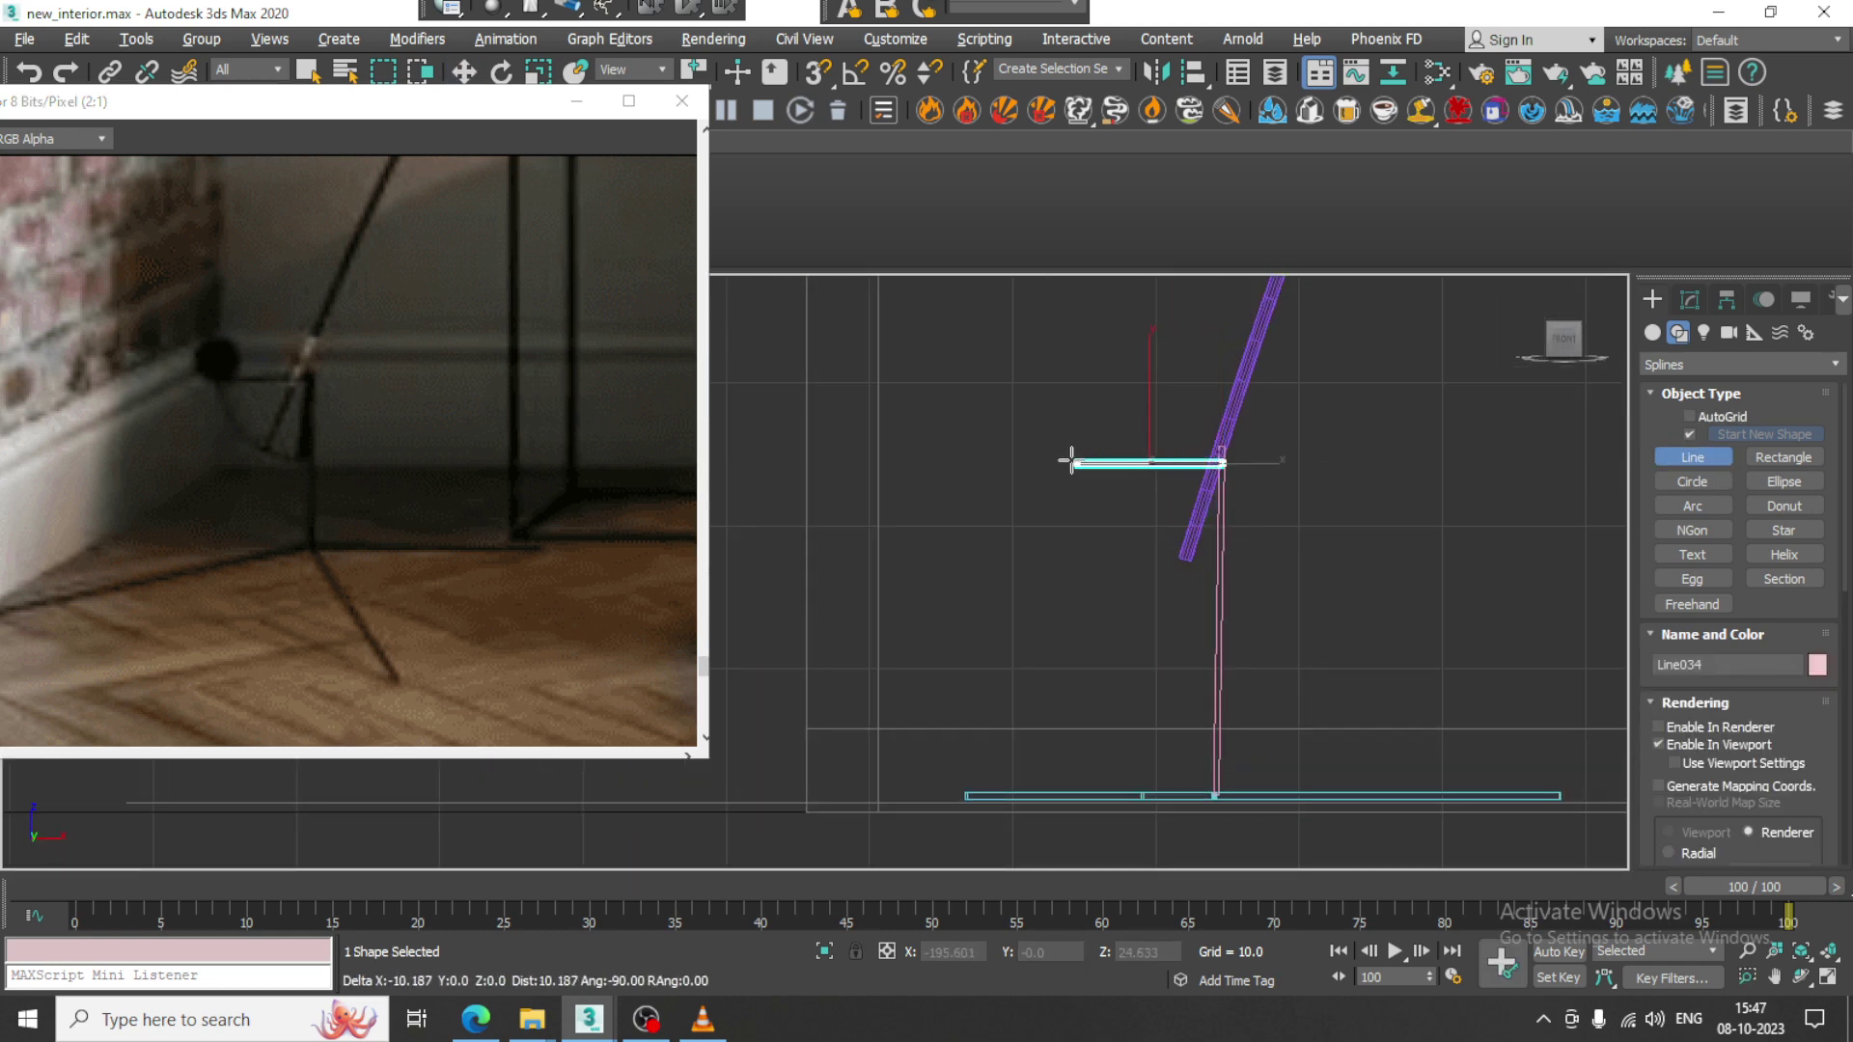
click(1074, 461)
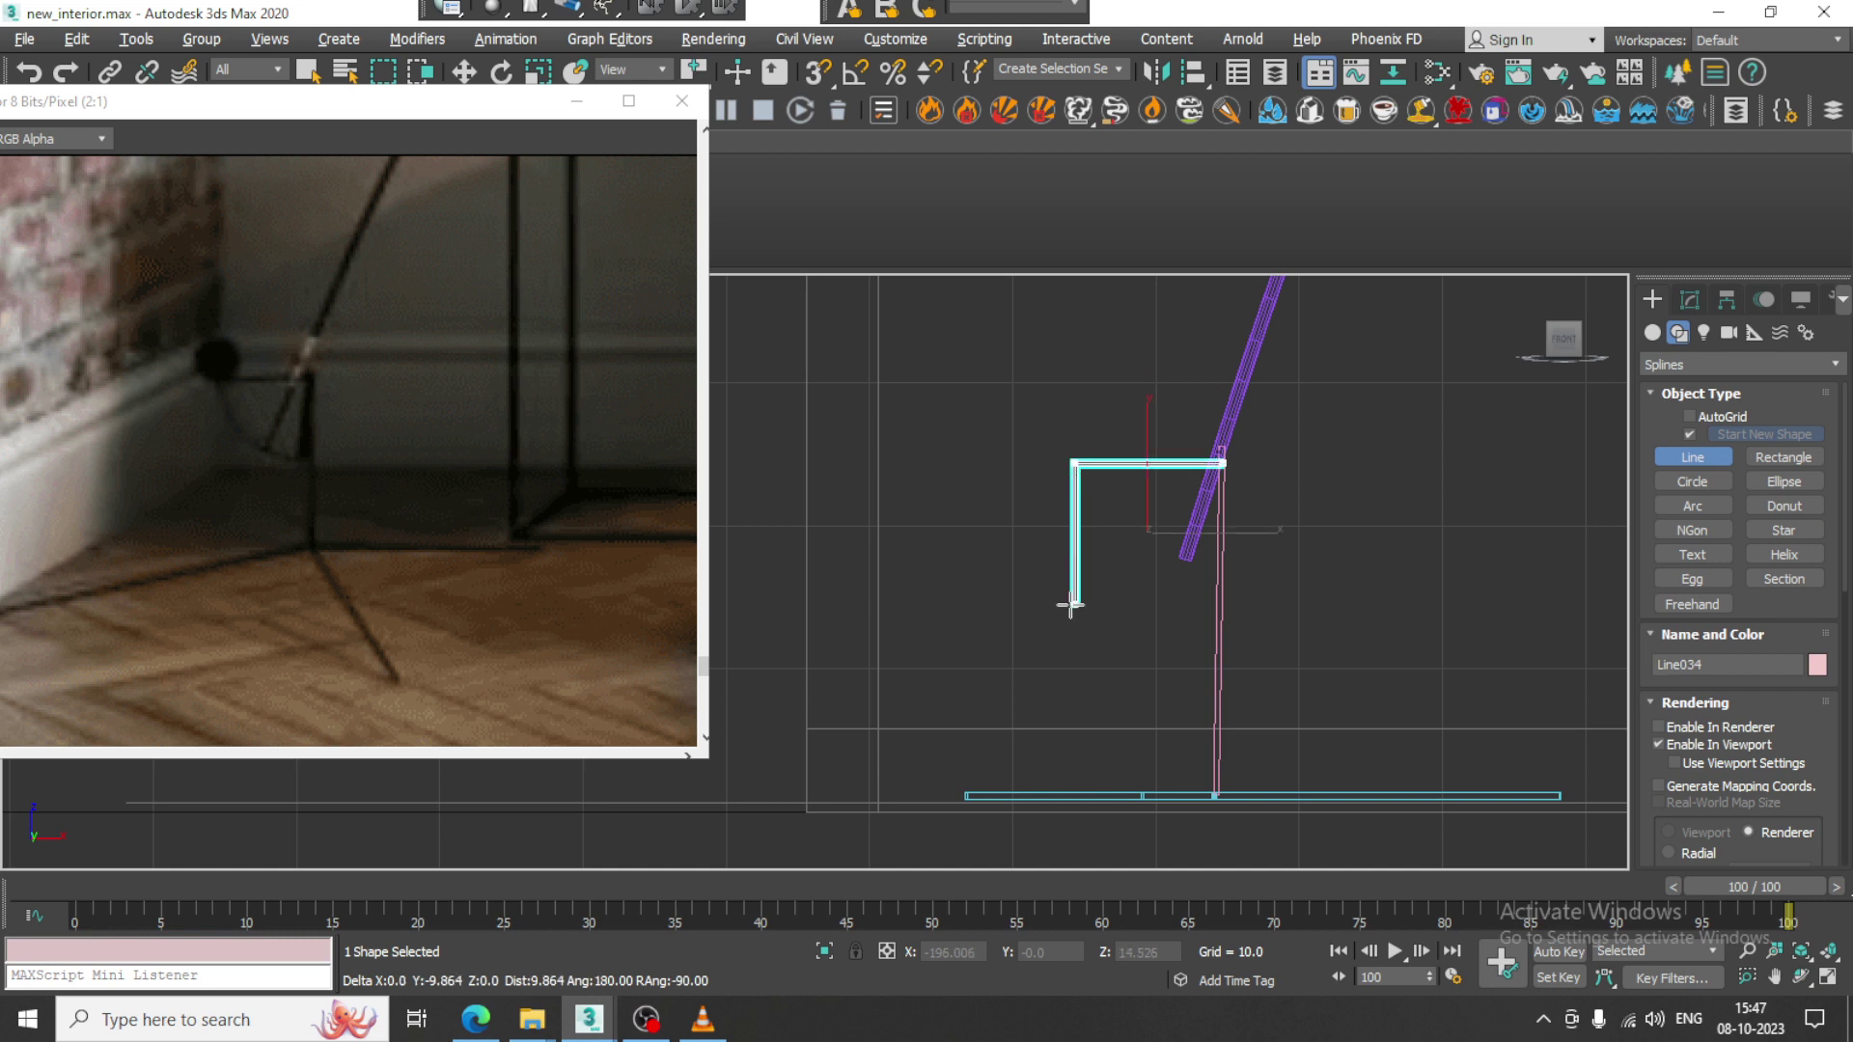
click(1216, 594)
right_click(1218, 593)
right_click(1459, 616)
Fillet the bracket line's lower outer corner by about 7.9 to form a quarter-circle curve.
middle_drag(1414, 503, 1419, 517)
key(1)
drag(1018, 659, 1109, 579)
drag(1675, 782, 1690, 229)
scroll(1665, 693, down, 5)
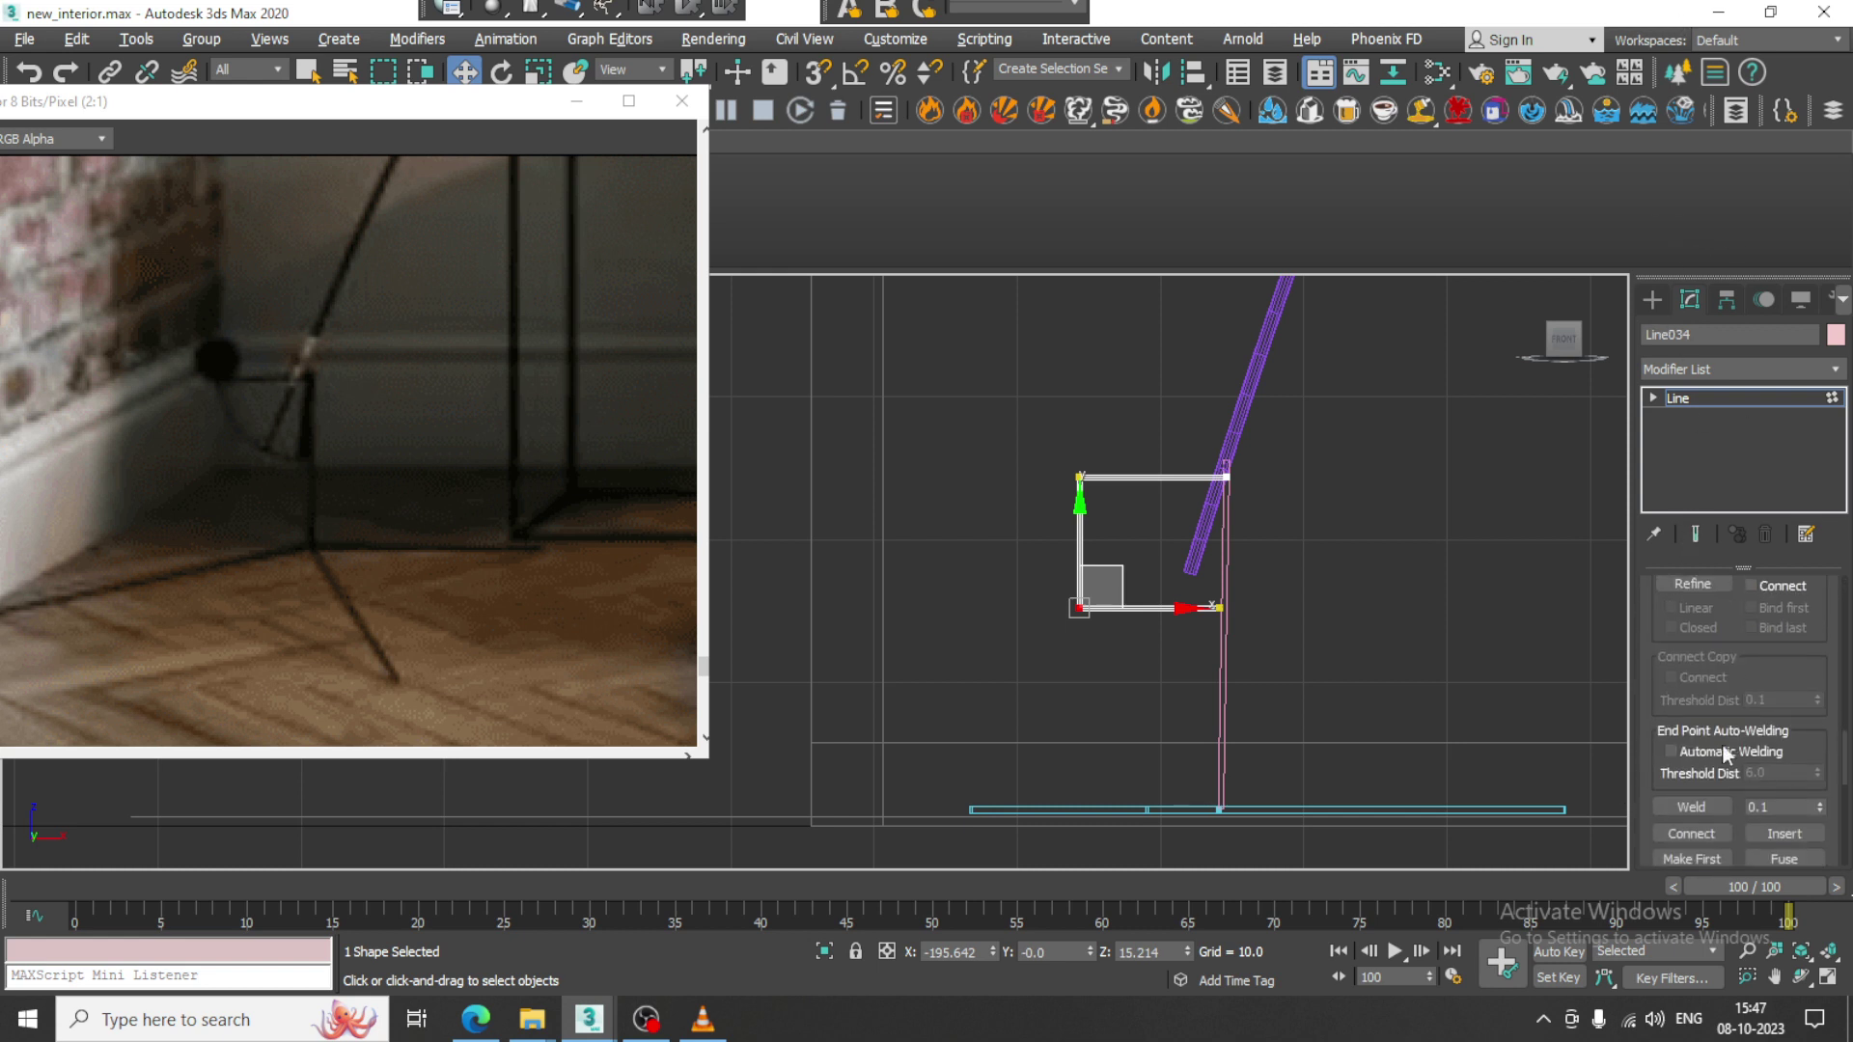
drag(1656, 857, 1635, 592)
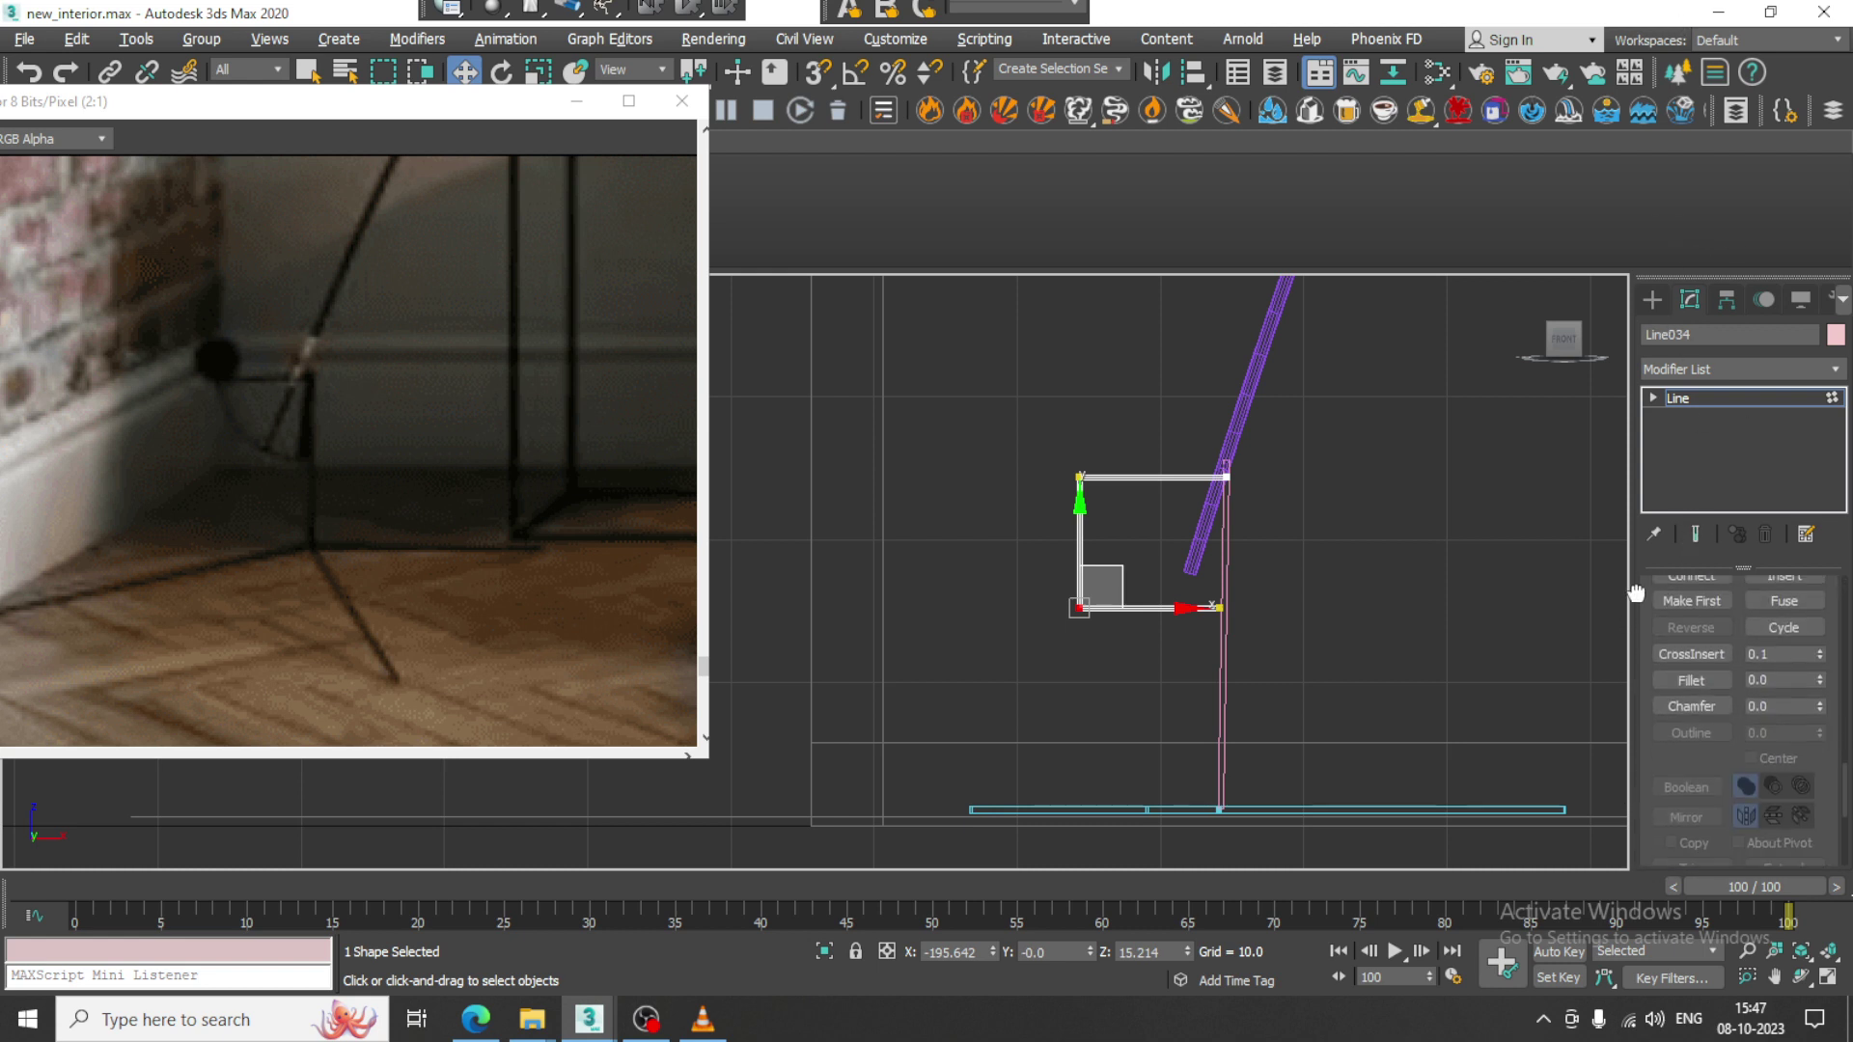
click(1679, 681)
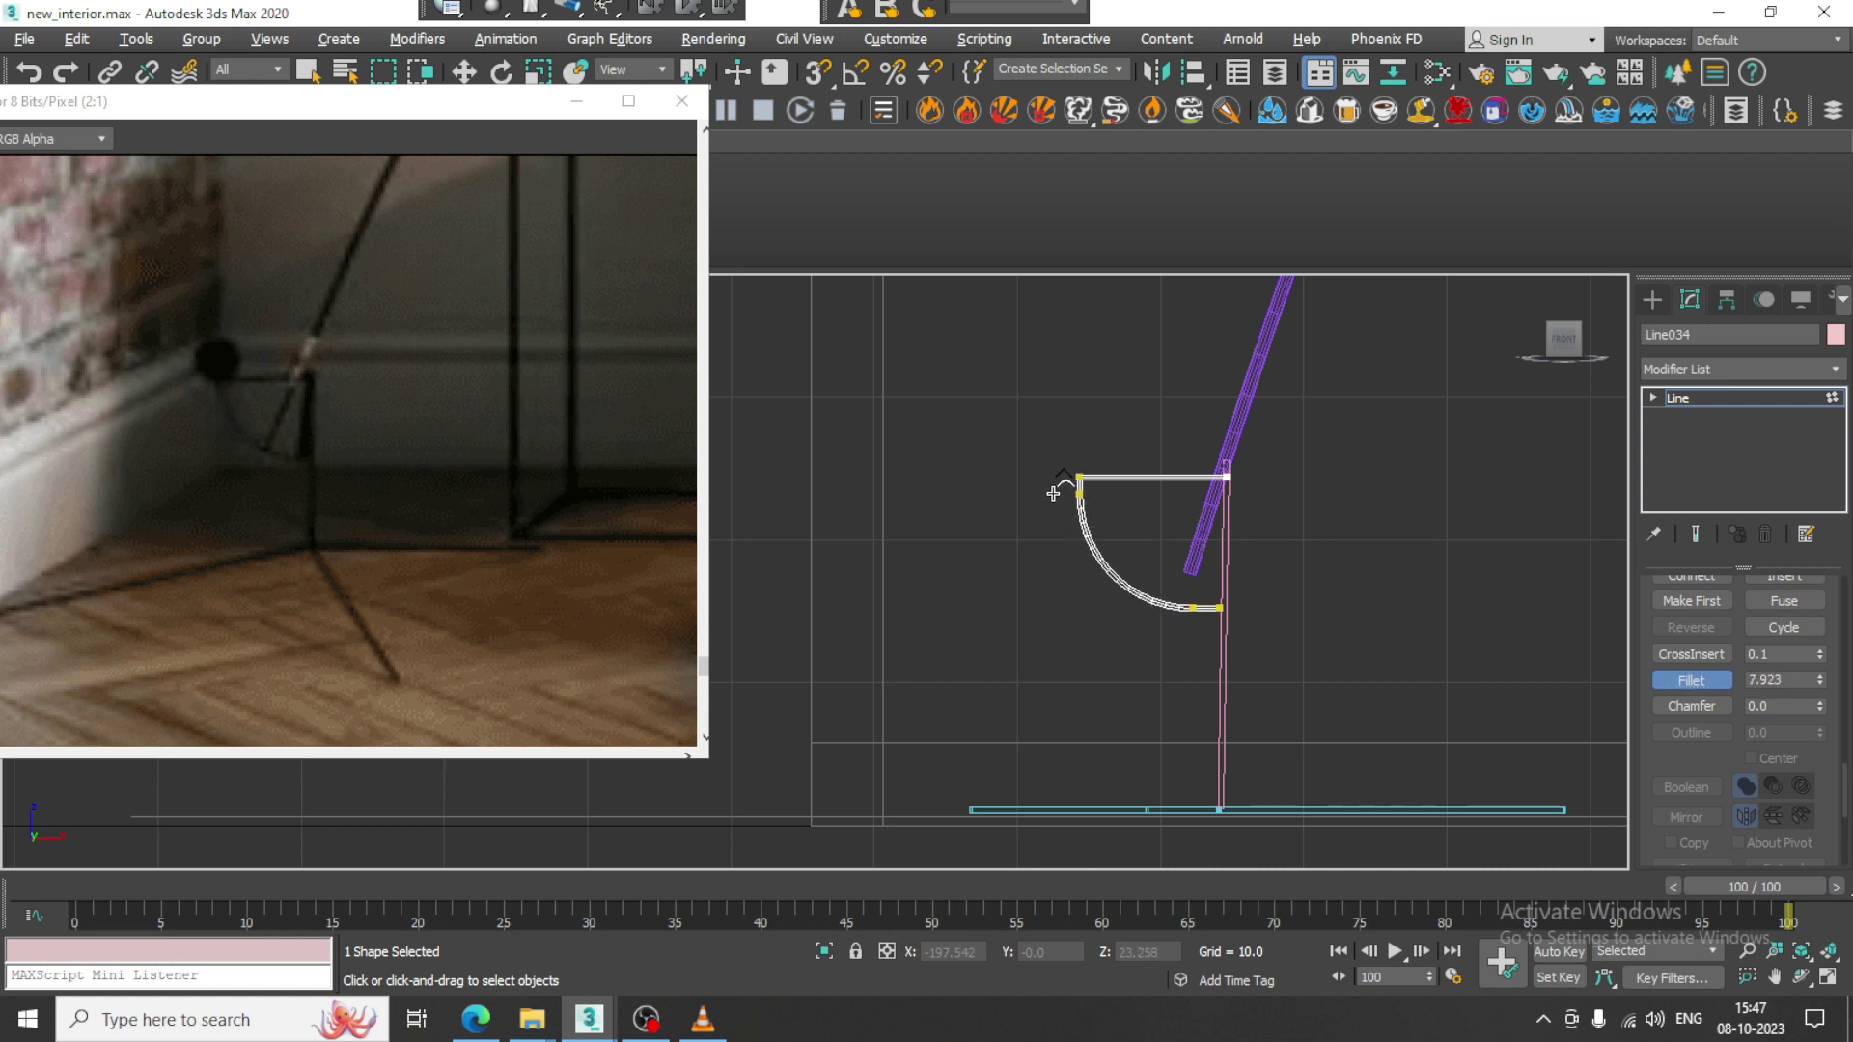
click(1729, 397)
Move the bracket along Y to about 157.786, close to the lamp's post.
key(alt+w)
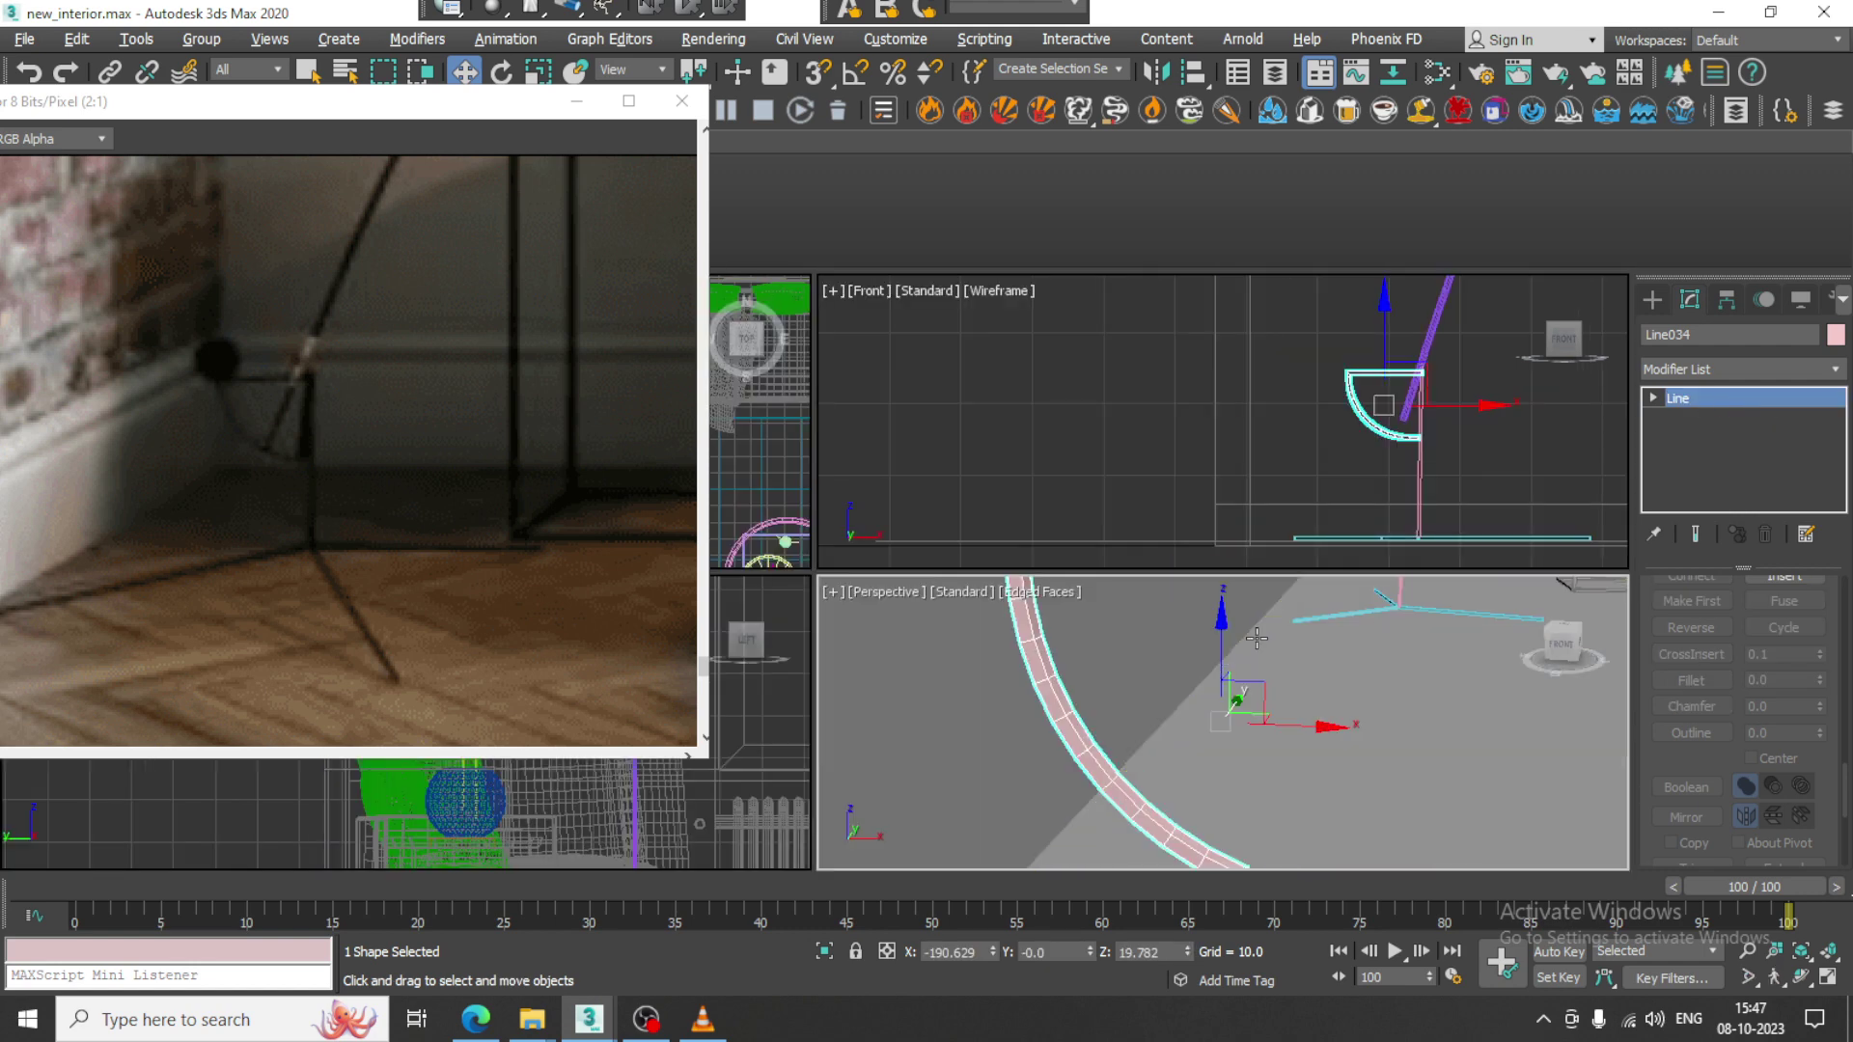
key(alt+w)
alt+middle_drag(1226, 681, 1108, 660)
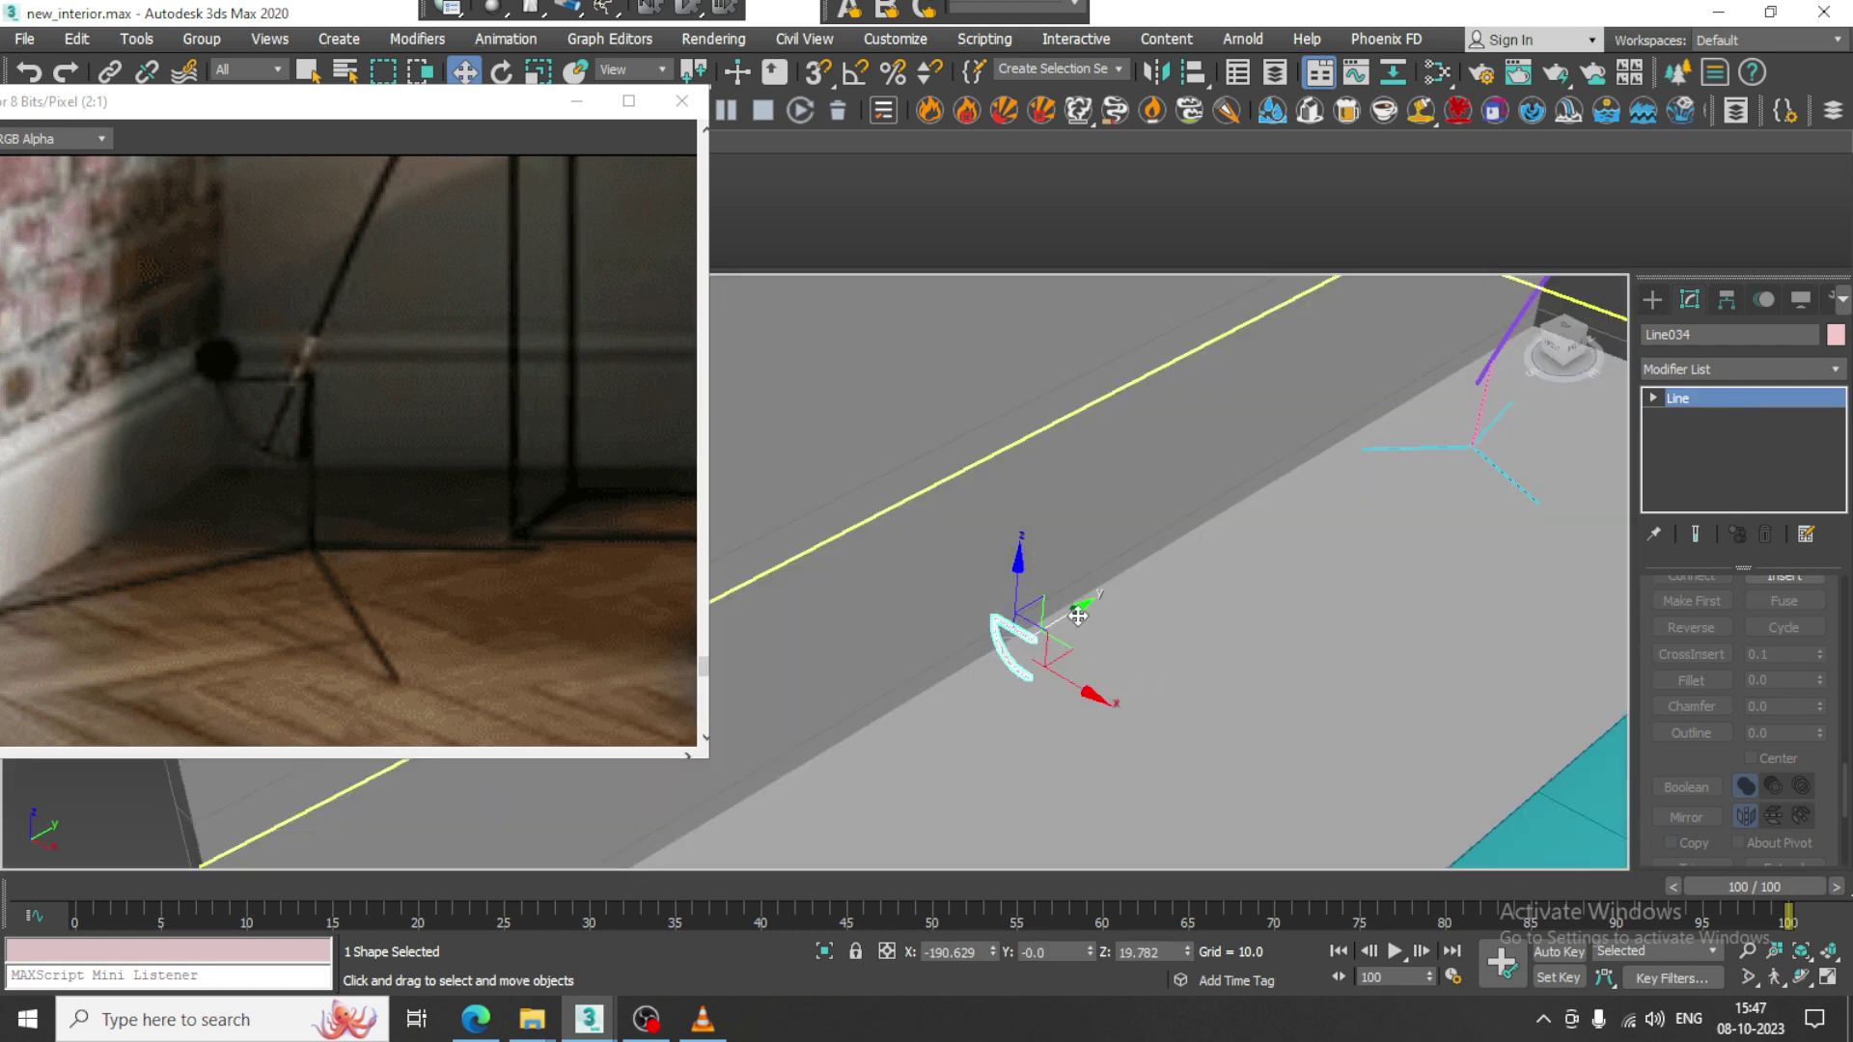
drag(1077, 615, 1662, 397)
key(z)
alt+middle_drag(1361, 417, 1120, 506)
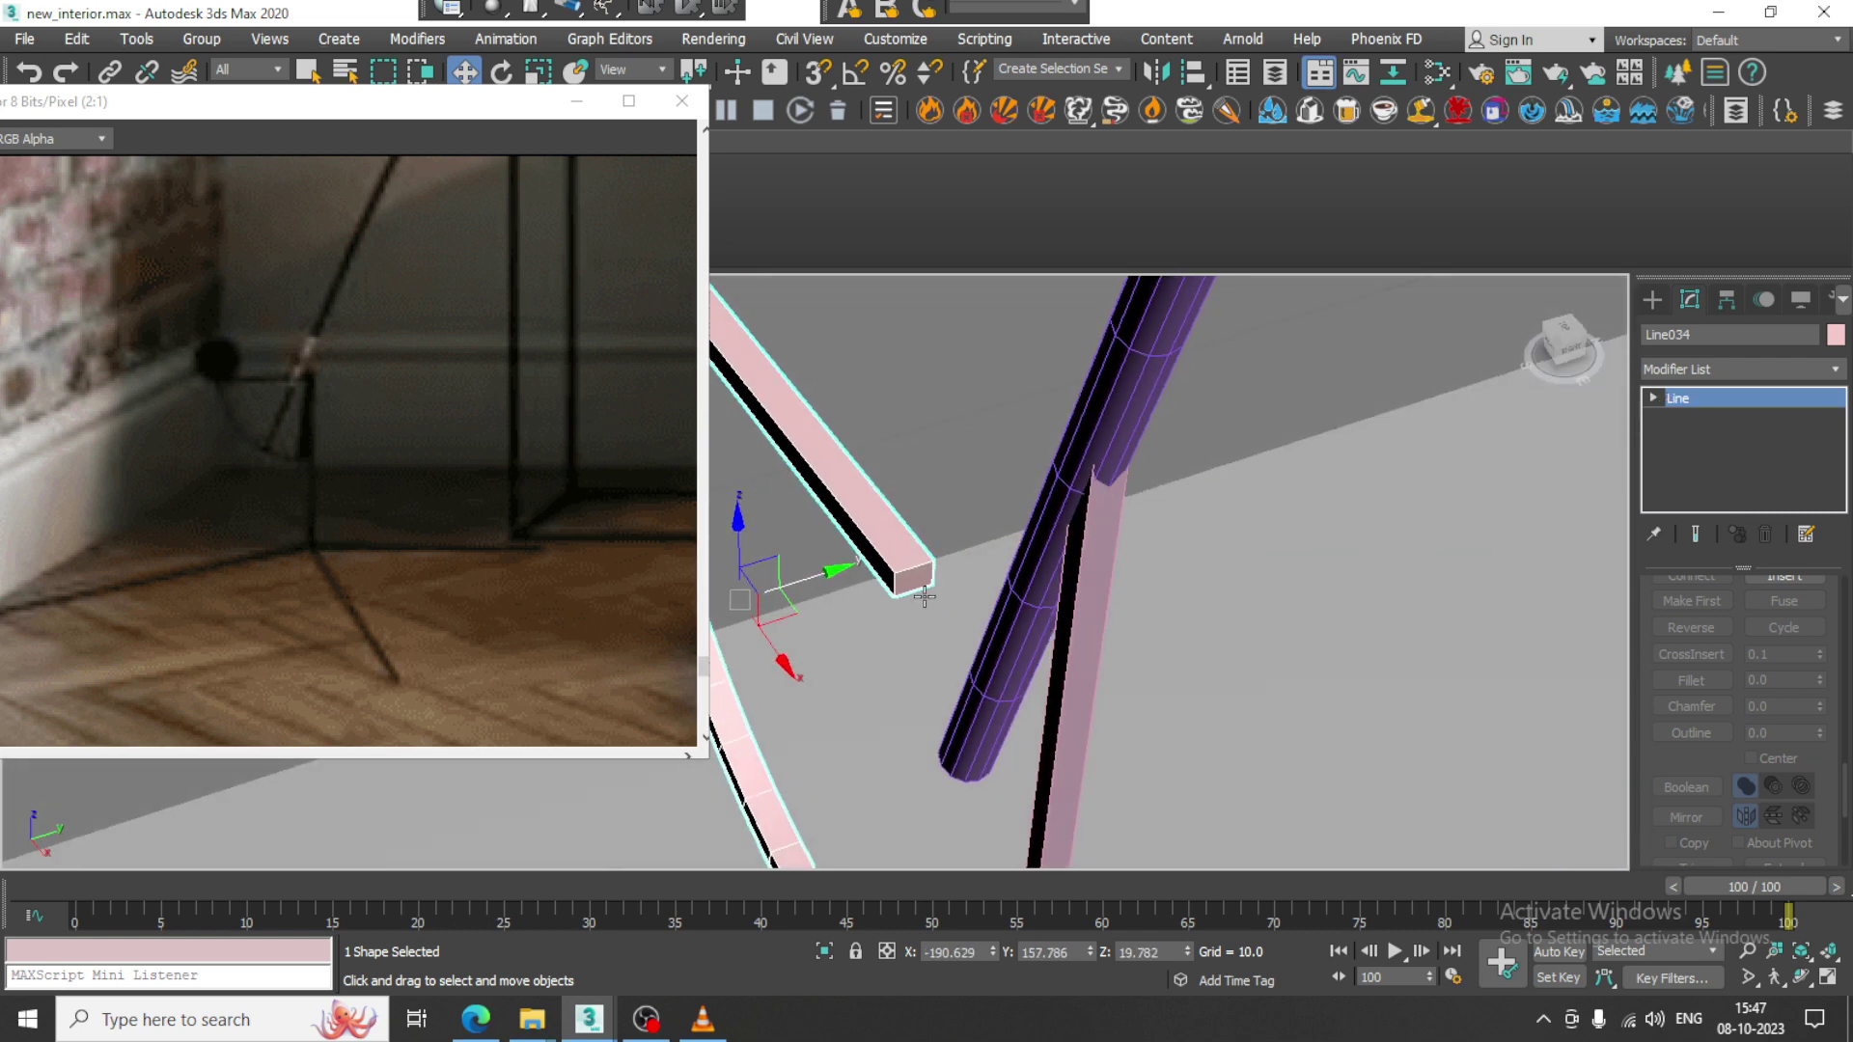
Fine-tune the bracket's position to Y 160.286 so that its ends line up with the post.
scroll(923, 597, down, 5)
drag(987, 568, 1009, 562)
alt+middle_drag(1009, 563, 786, 501)
drag(749, 588, 741, 580)
scroll(1005, 589, down, 2)
alt+middle_drag(1265, 583, 1486, 473)
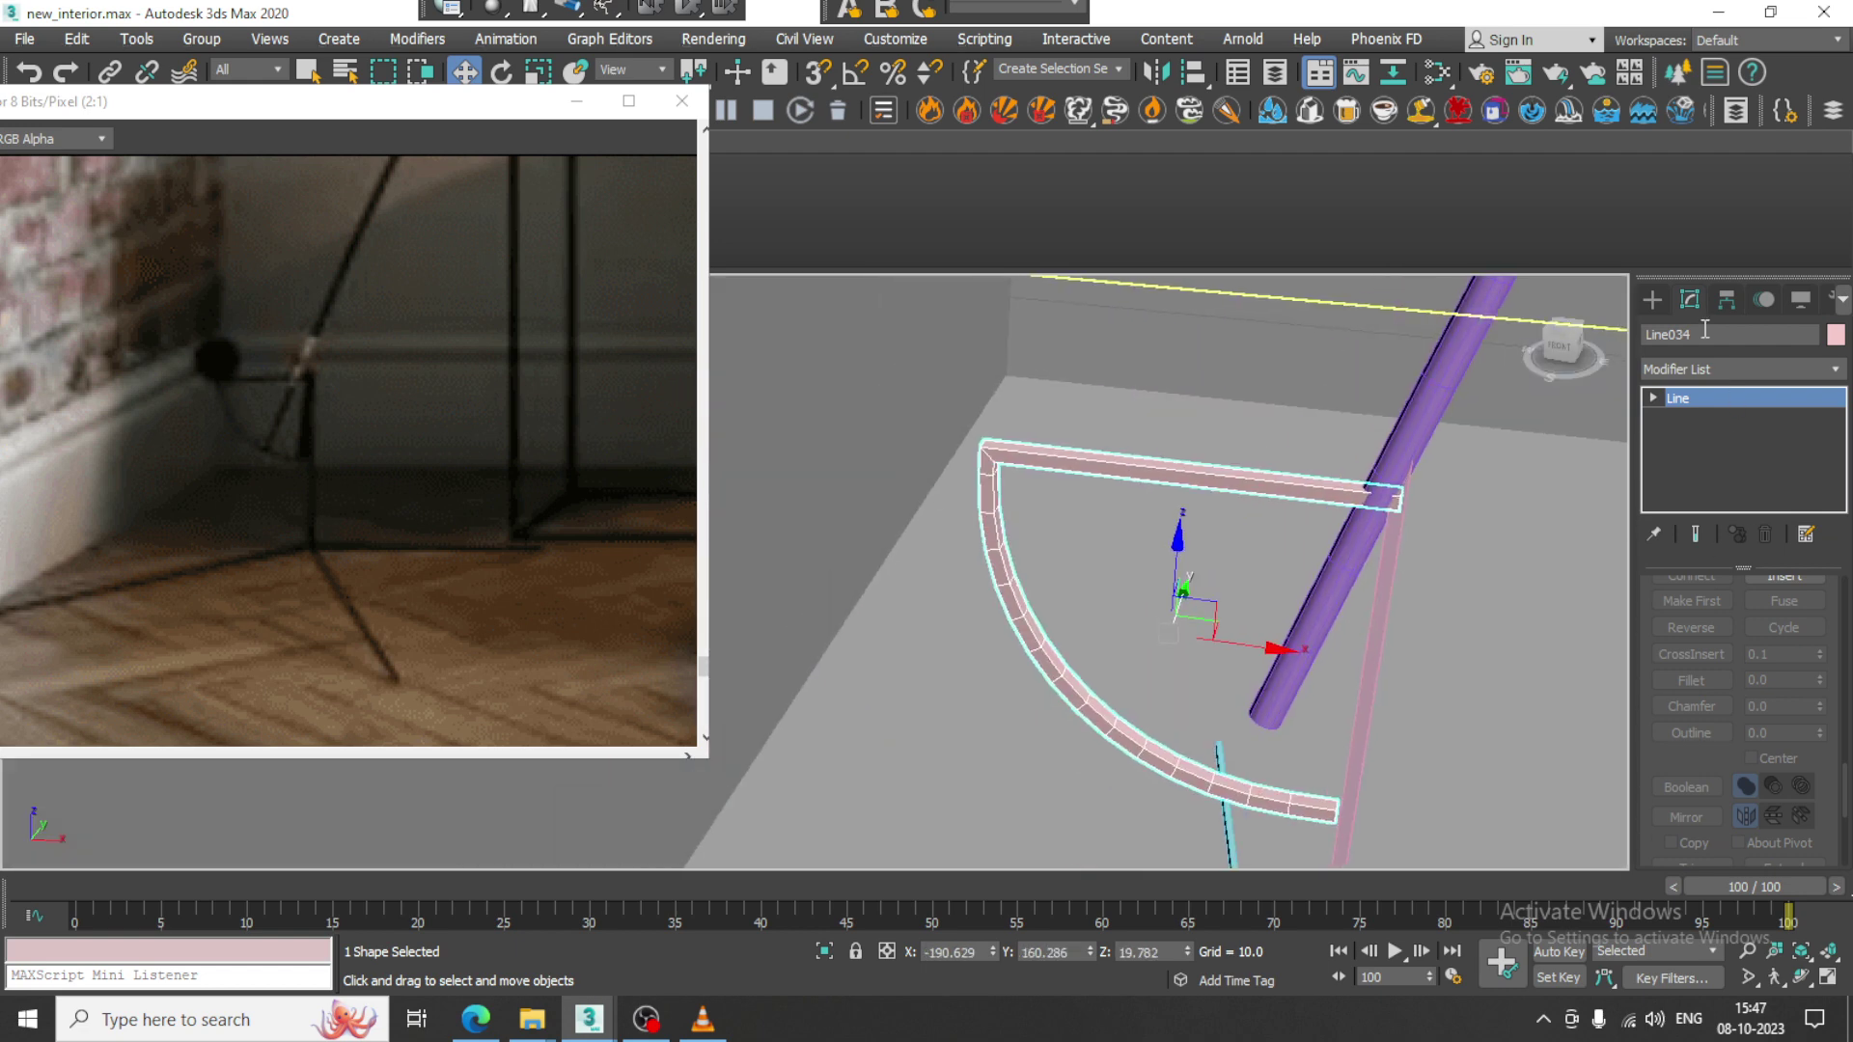
Create a Standard Primitives sphere on the floor beneath the curved bracket.
click(1652, 295)
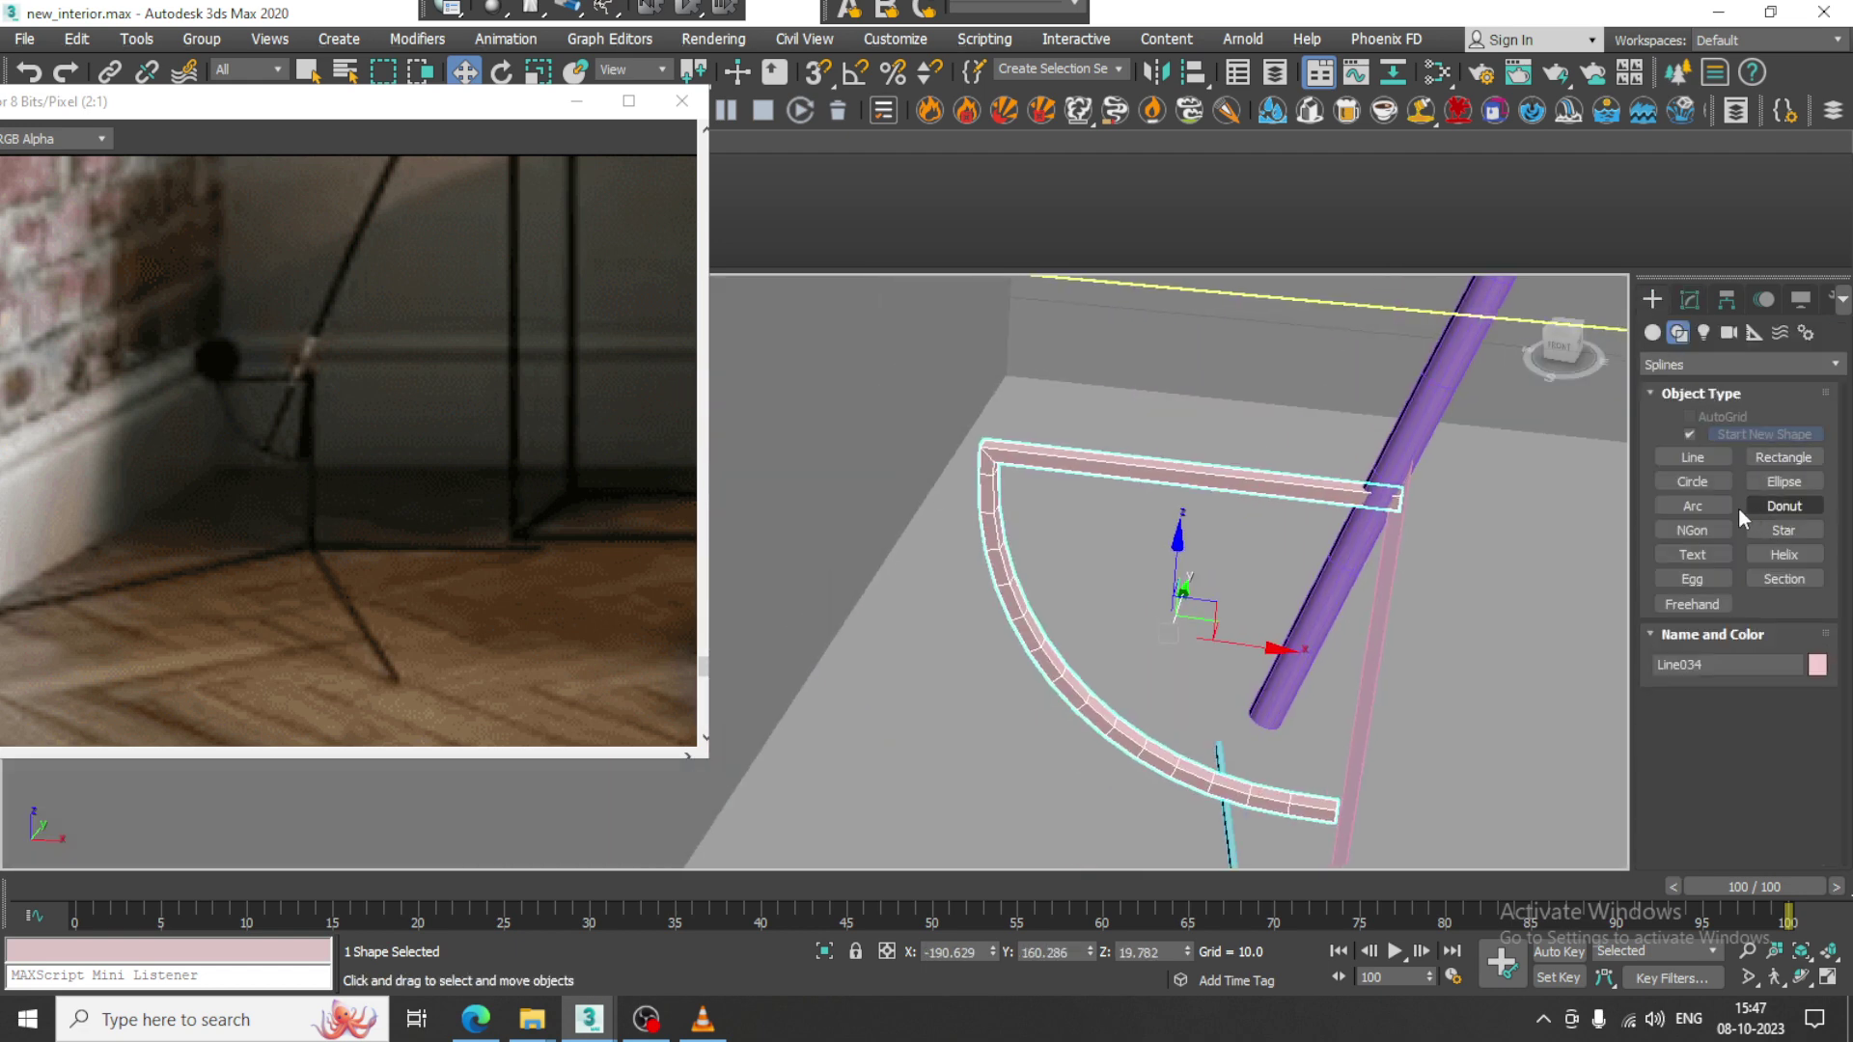
click(1653, 333)
click(1692, 463)
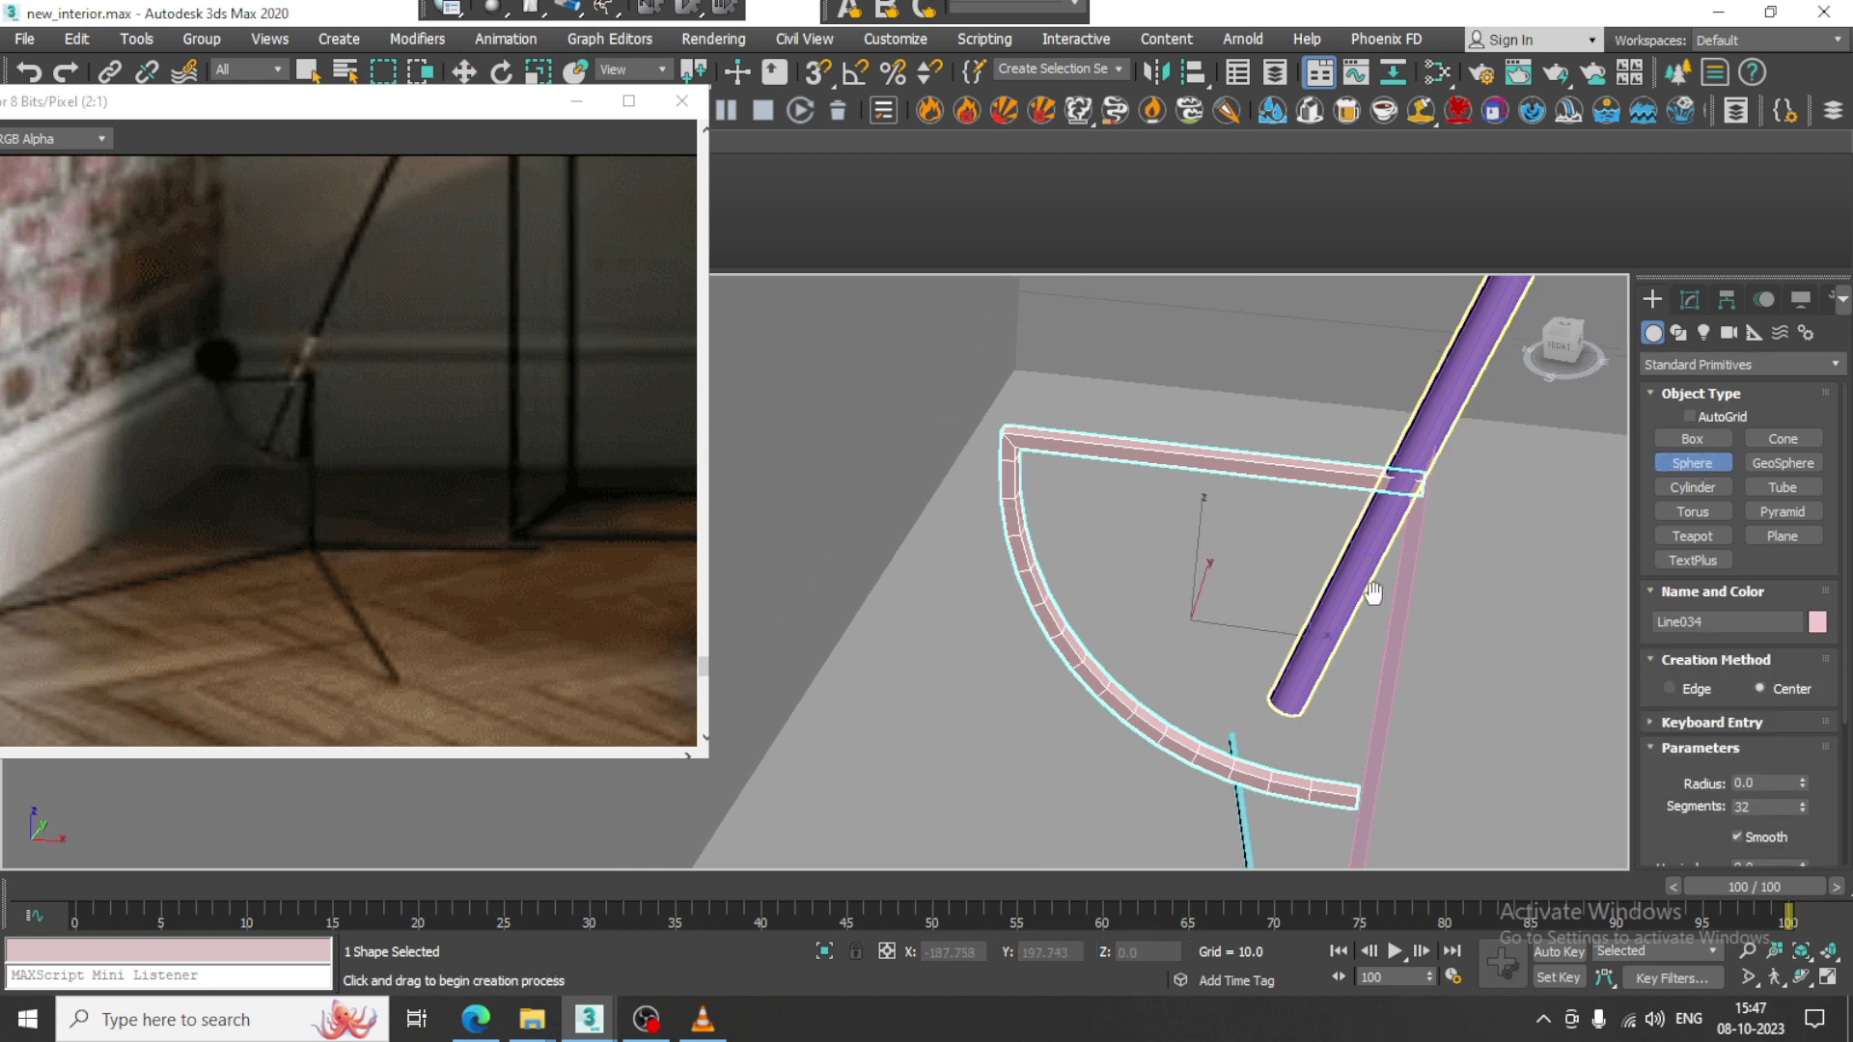
middle_drag(1309, 666, 1401, 550)
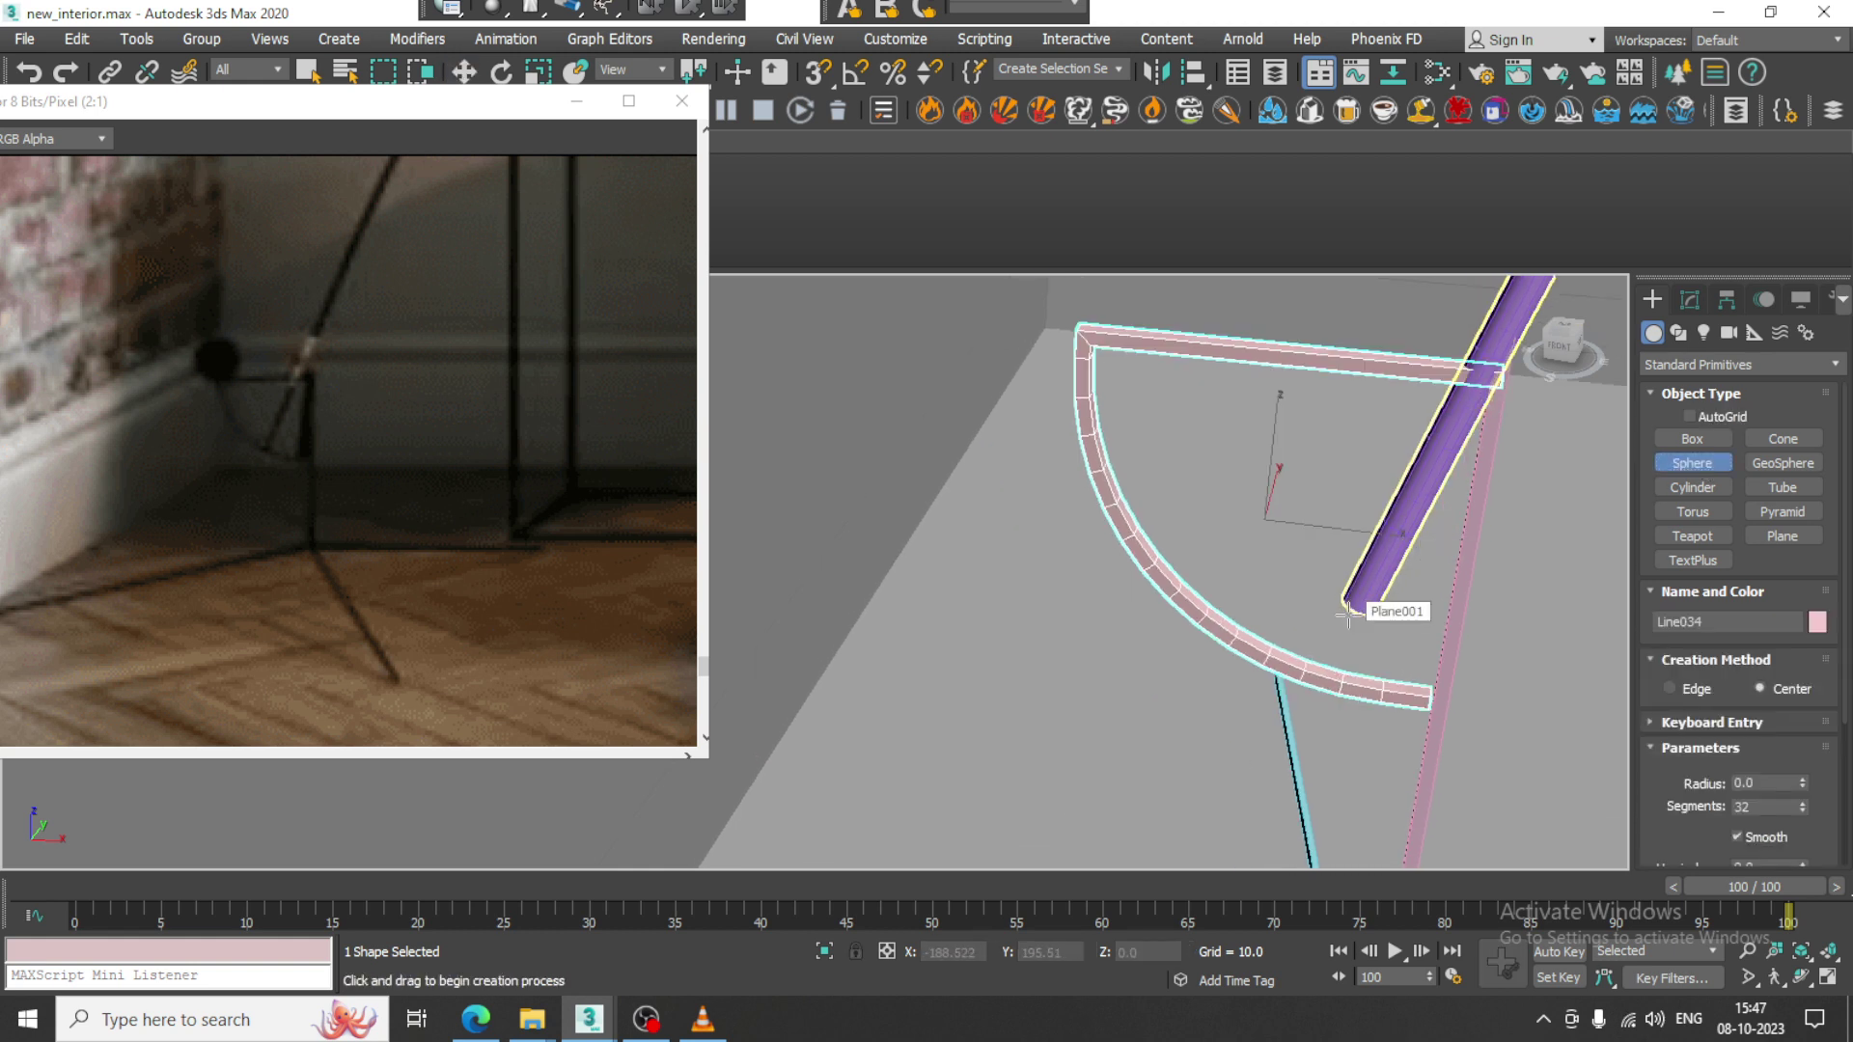
middle_drag(1251, 747, 1210, 743)
drag(1142, 791, 1208, 822)
key(w)
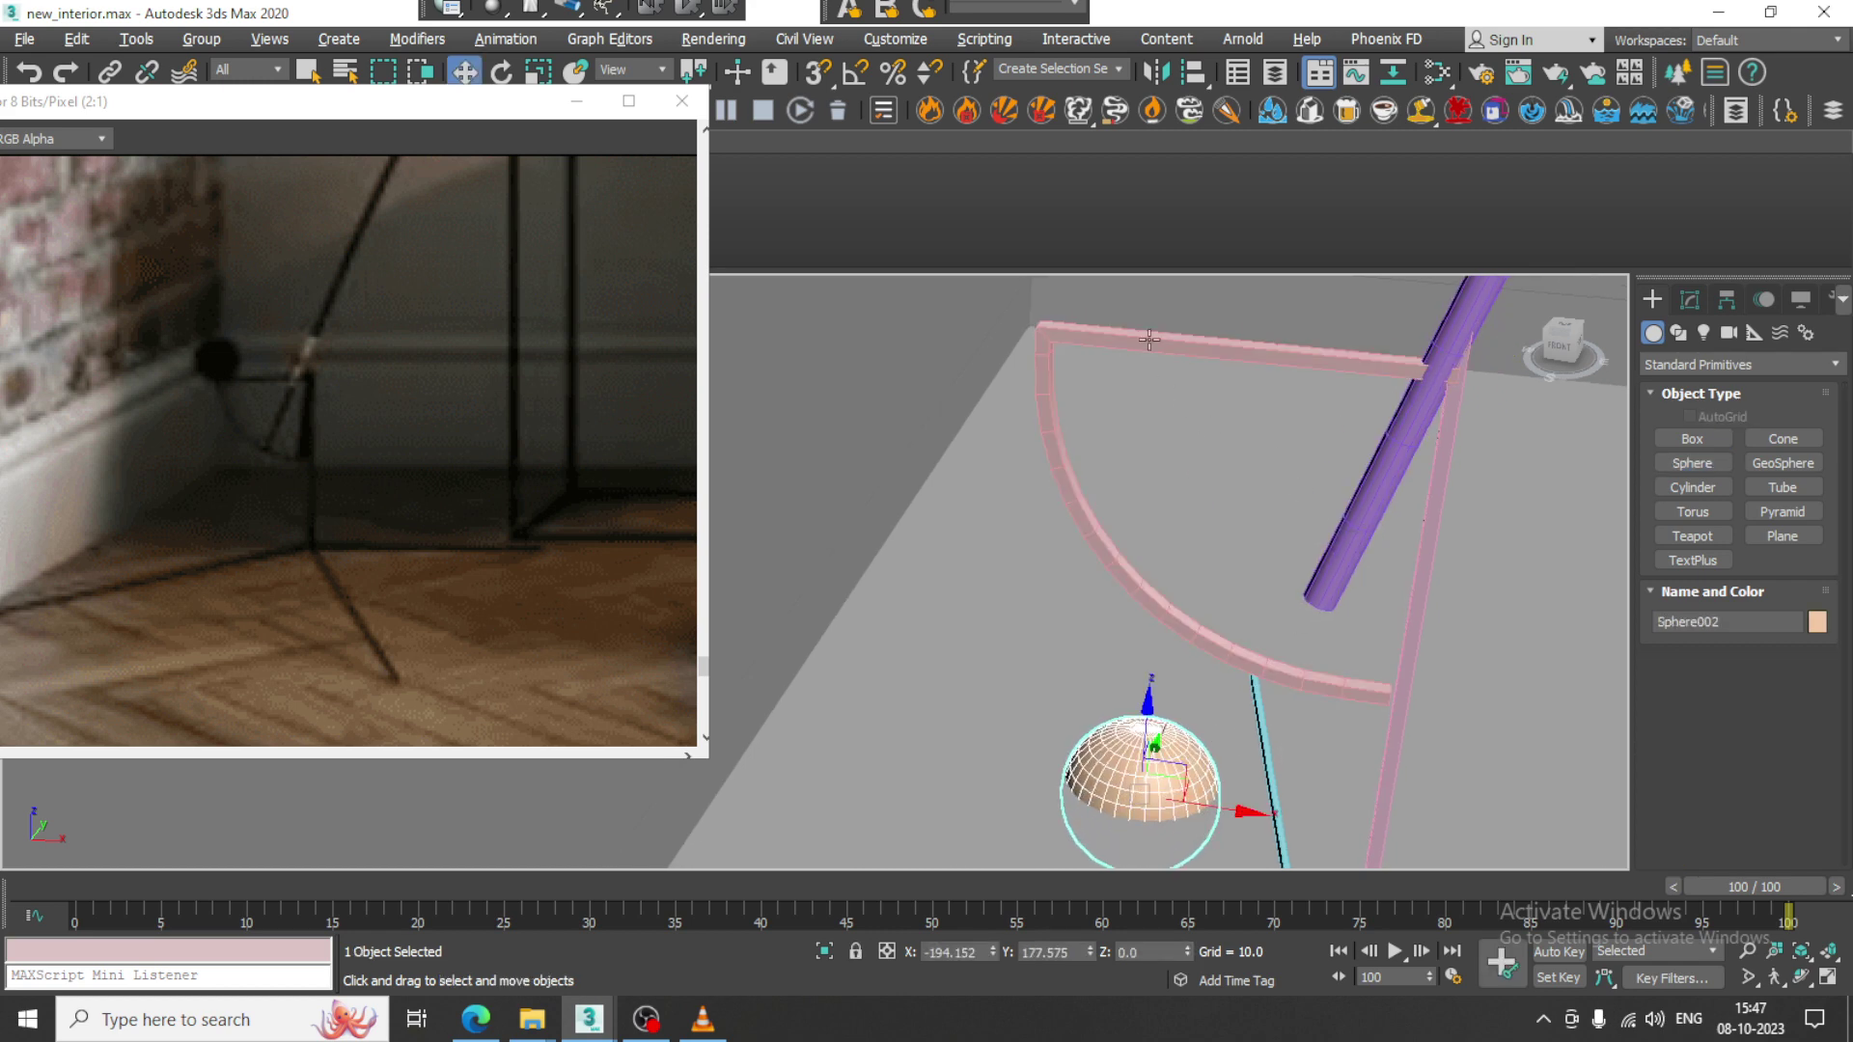
Align the sphere to the bracket in X, Y and Z, pivot point to pivot point.
key(alt+a)
click(1040, 330)
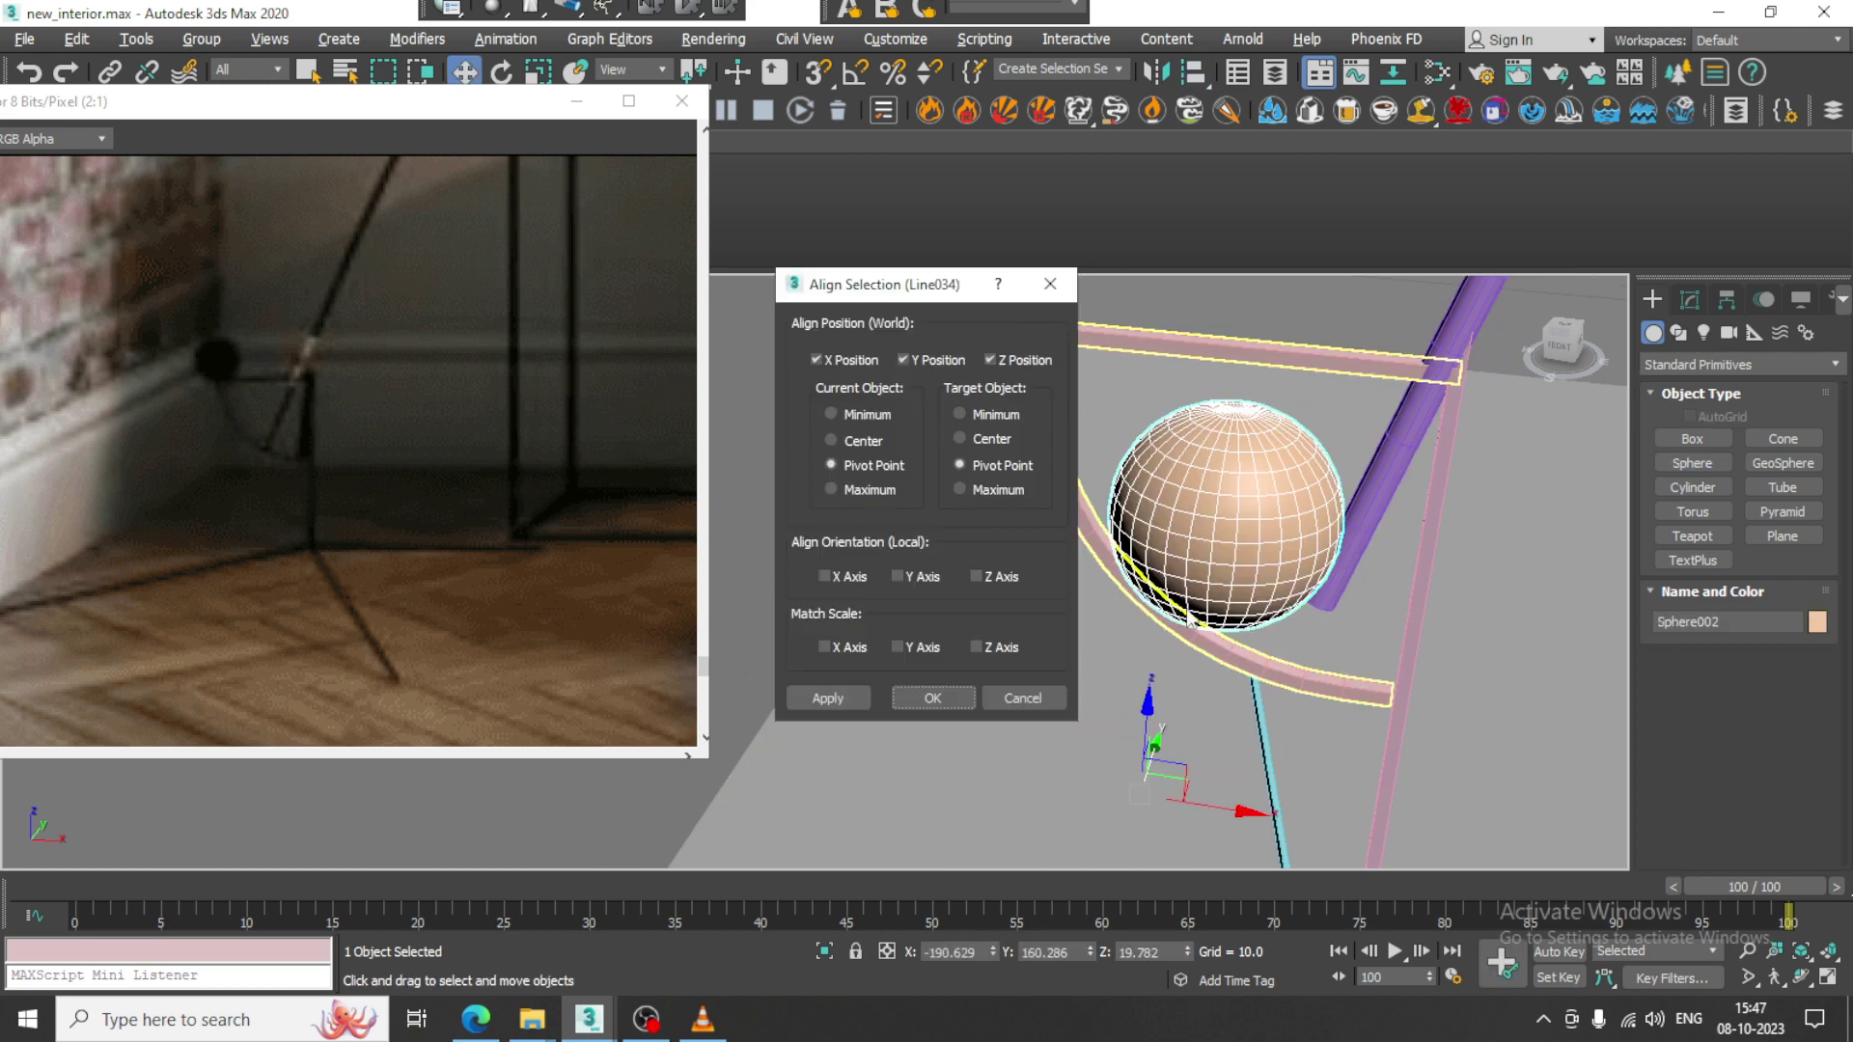
click(921, 696)
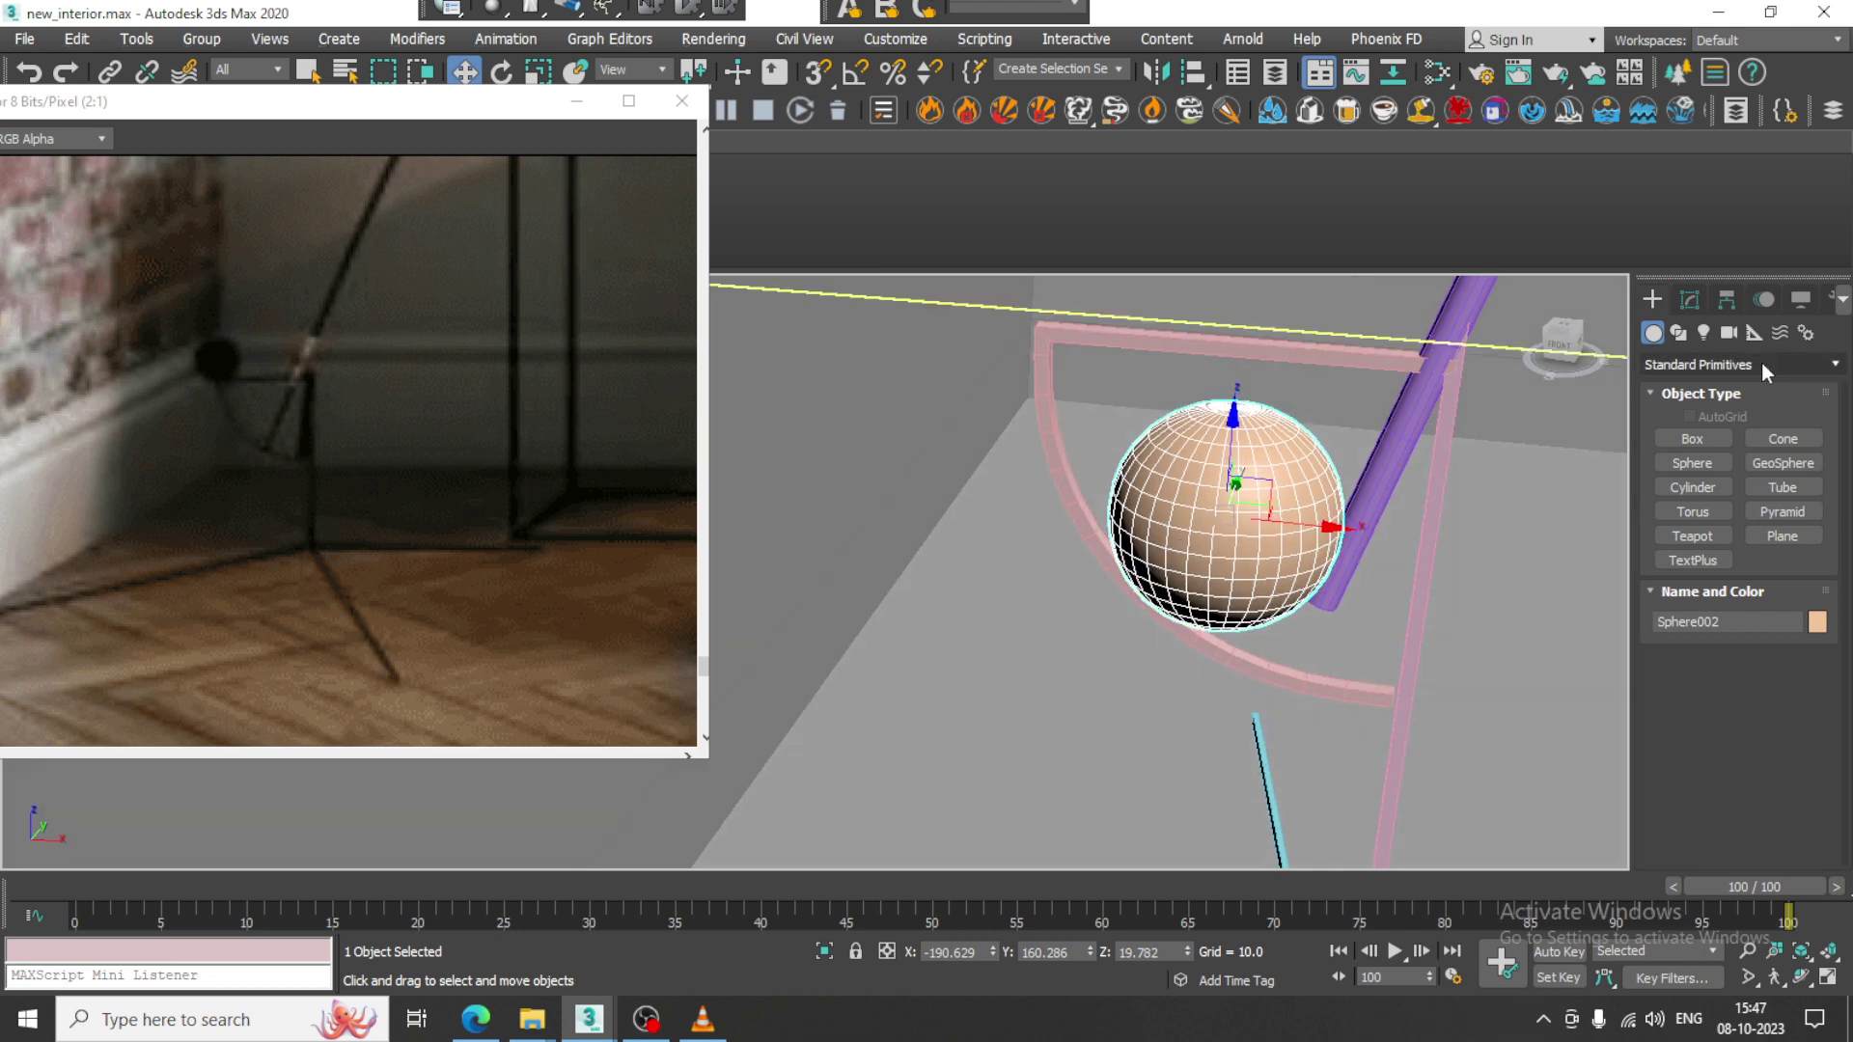
Apply an FFD(box) 4x4x4 modifier to the sphere.
click(1694, 294)
click(1727, 371)
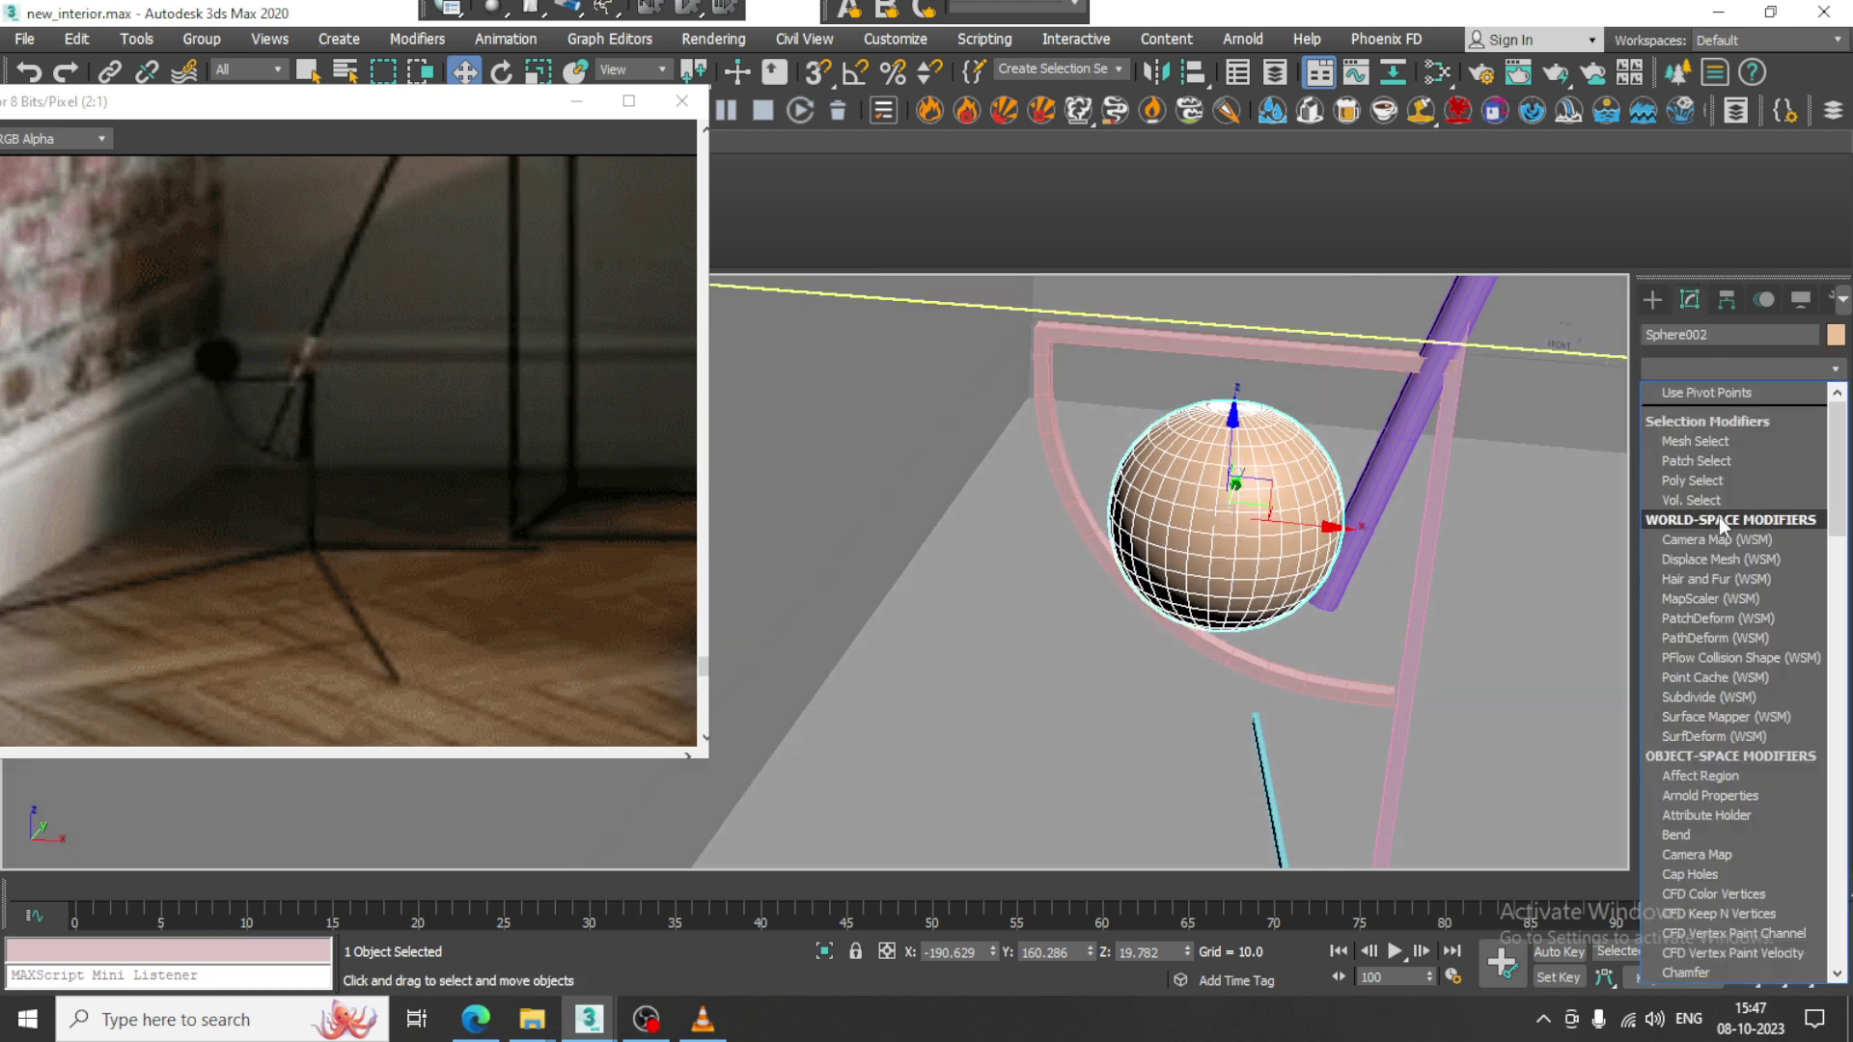
key(f)
click(1725, 469)
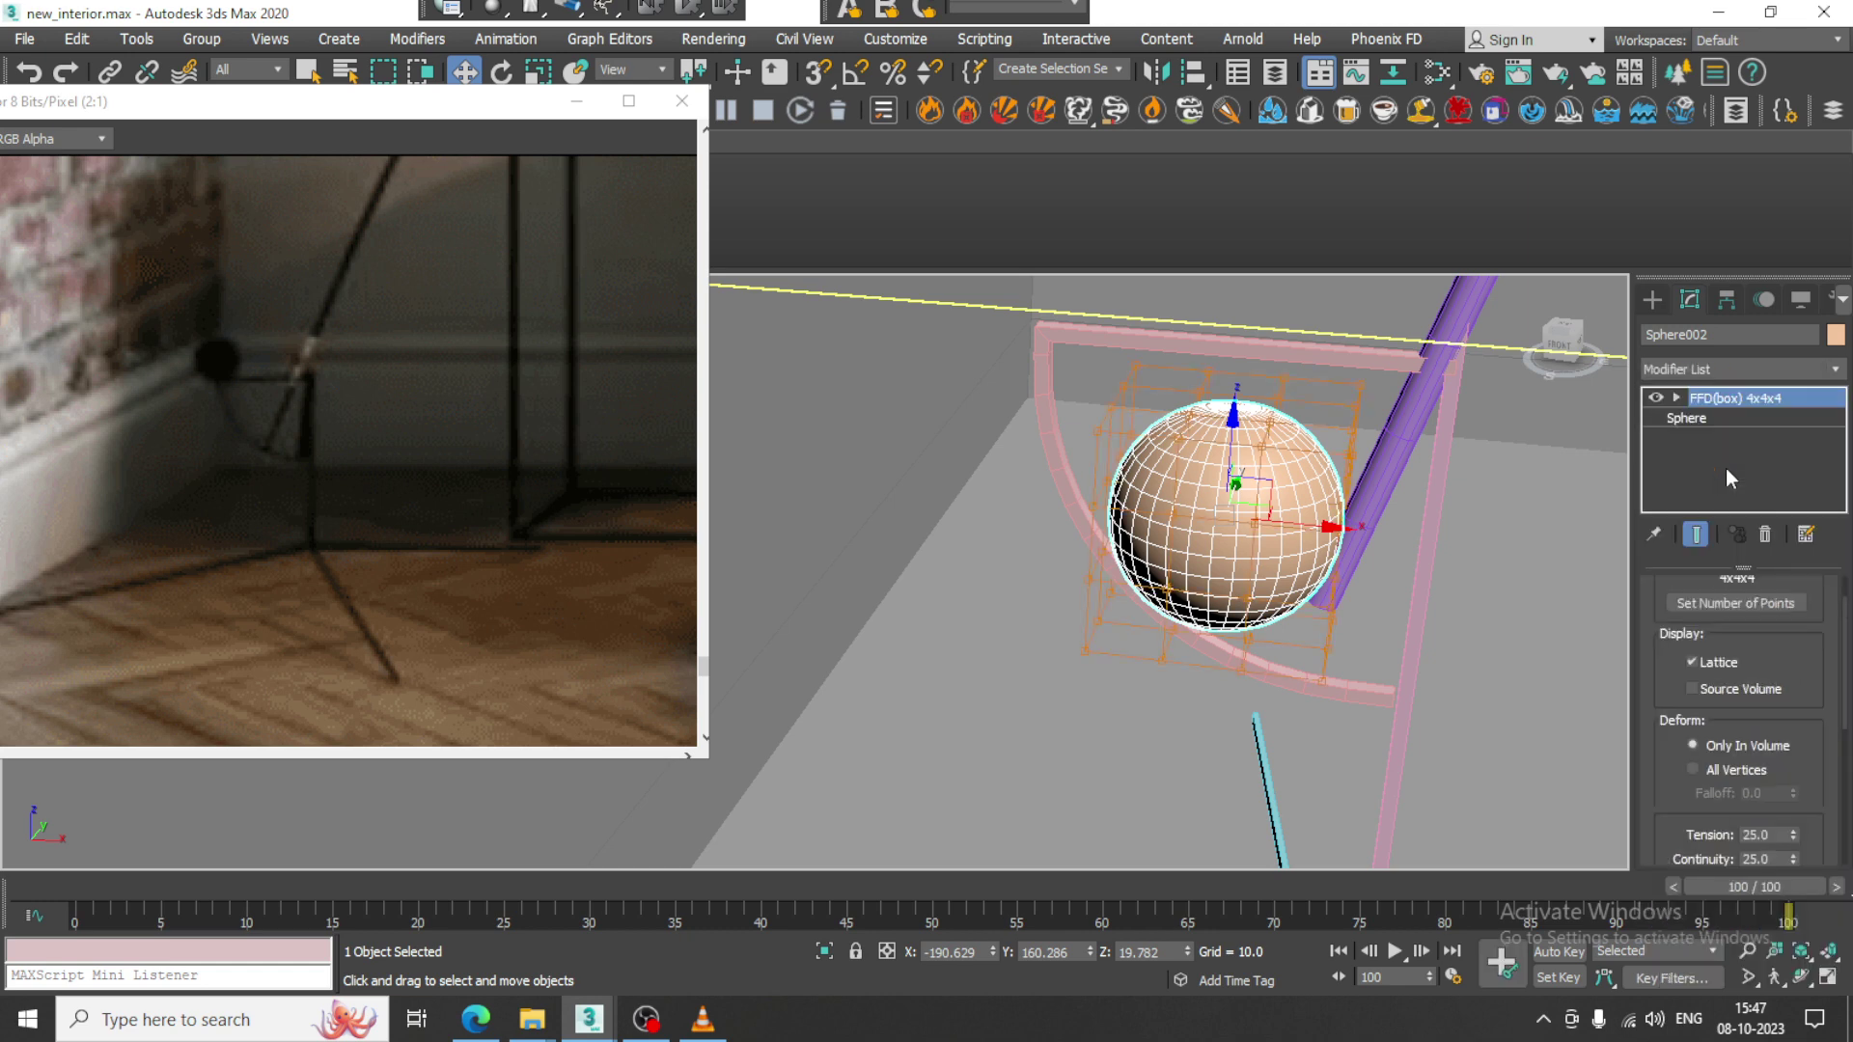
In the Front view, scale the top and middle rows of the sphere's lattice control points outward to give it a squatter shape.
right_click(1360, 454)
key(alt+w)
middle_drag(880, 528, 1067, 565)
scroll(1224, 534, up, 3)
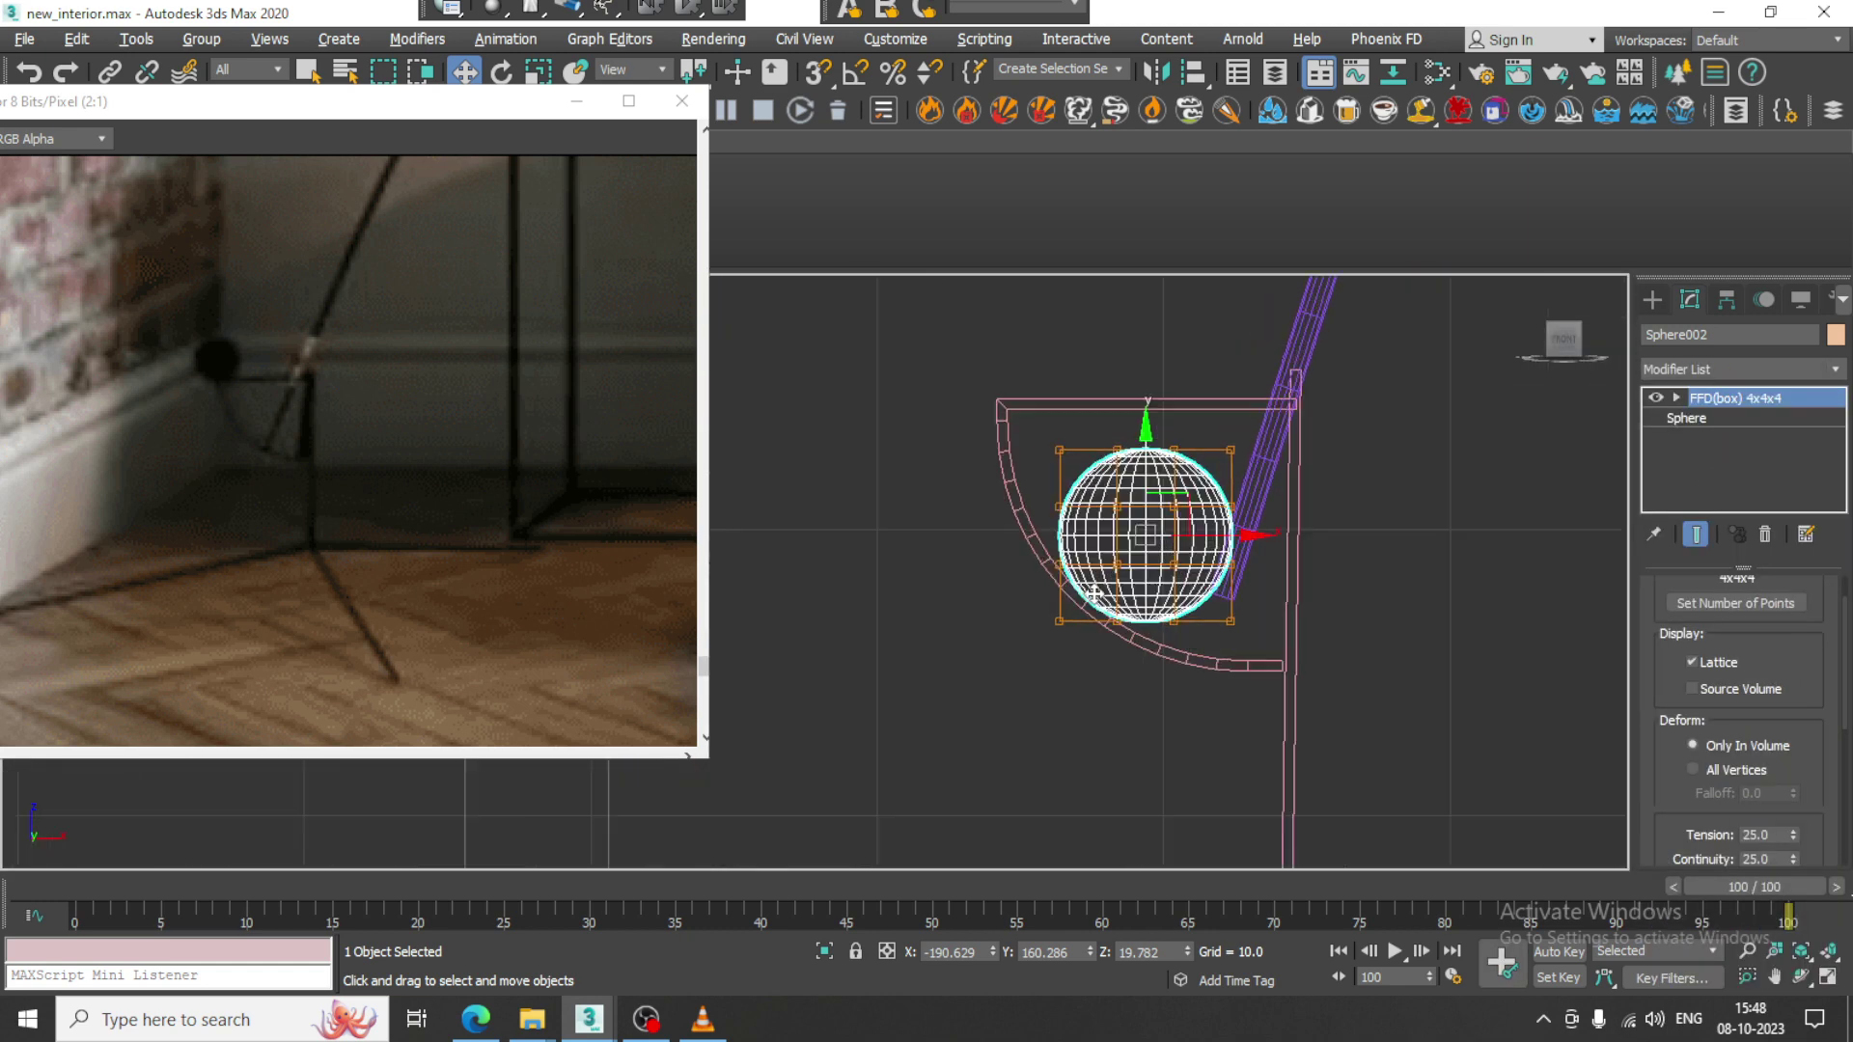
key(1)
drag(1289, 448, 1284, 444)
key(r)
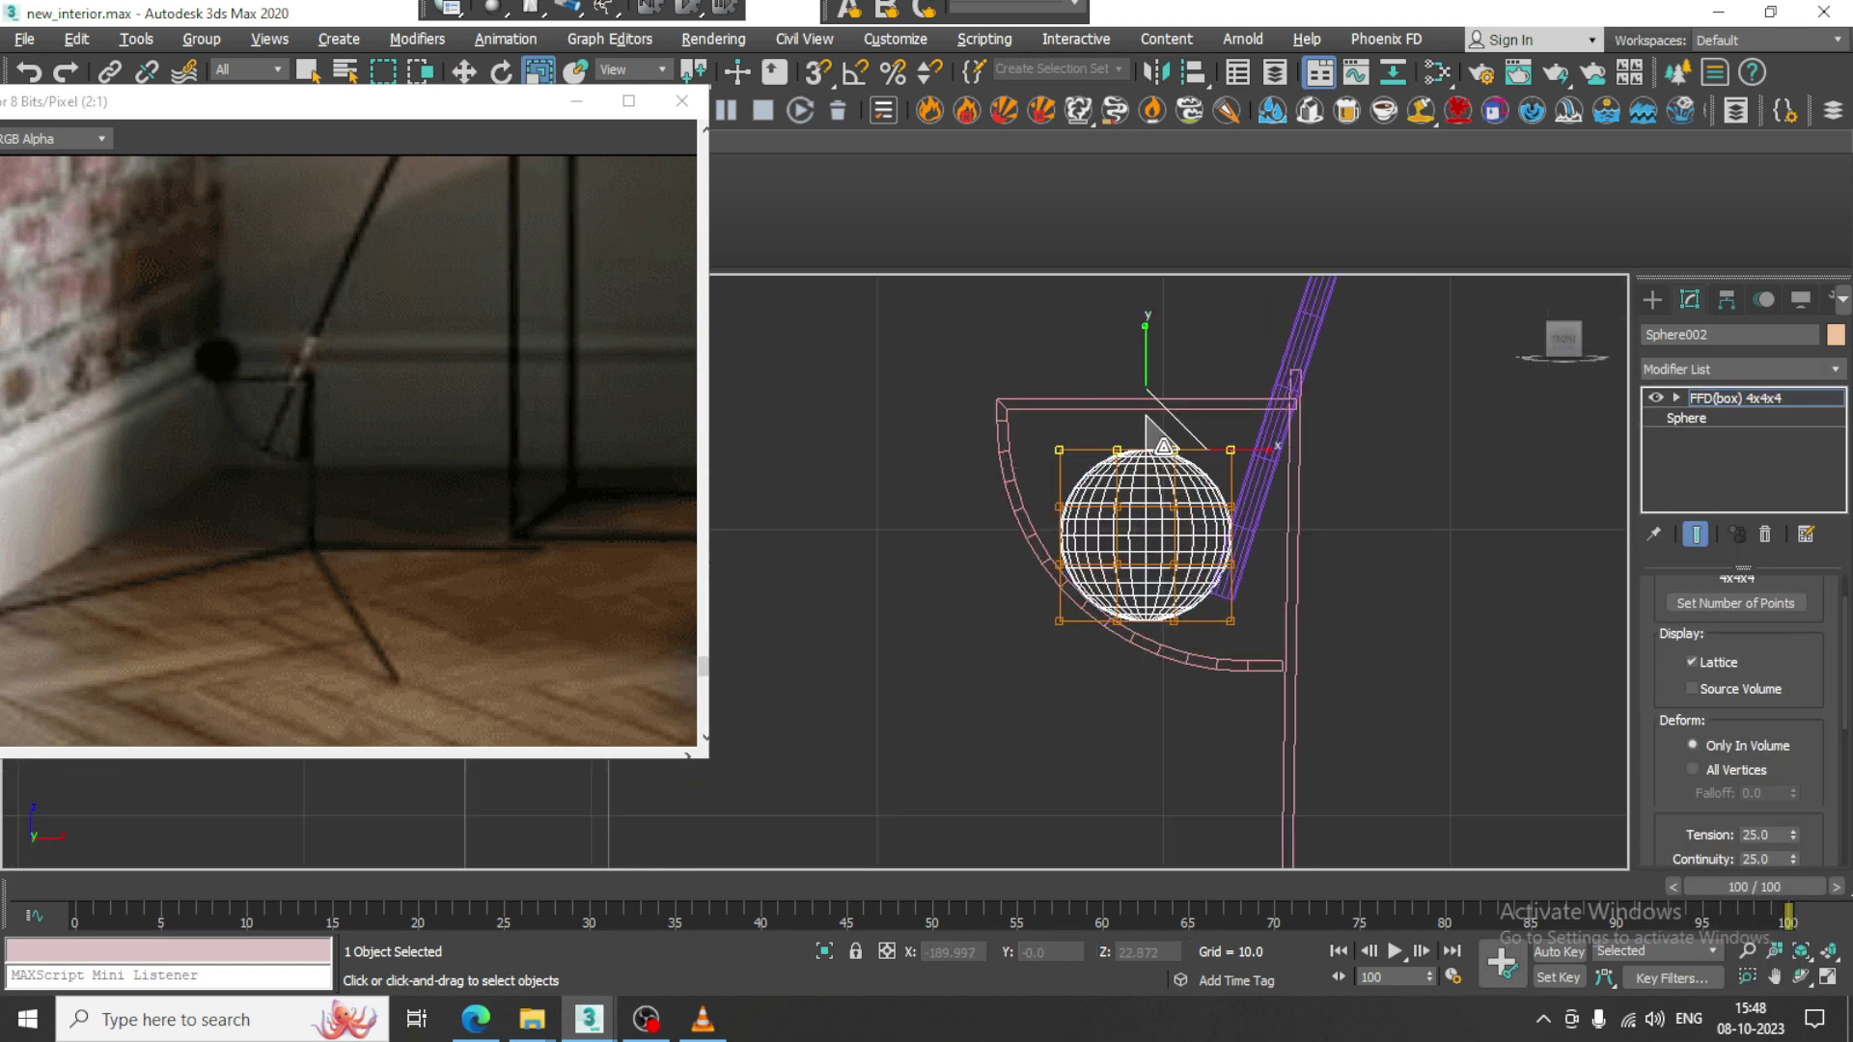
drag(1164, 446, 1000, 529)
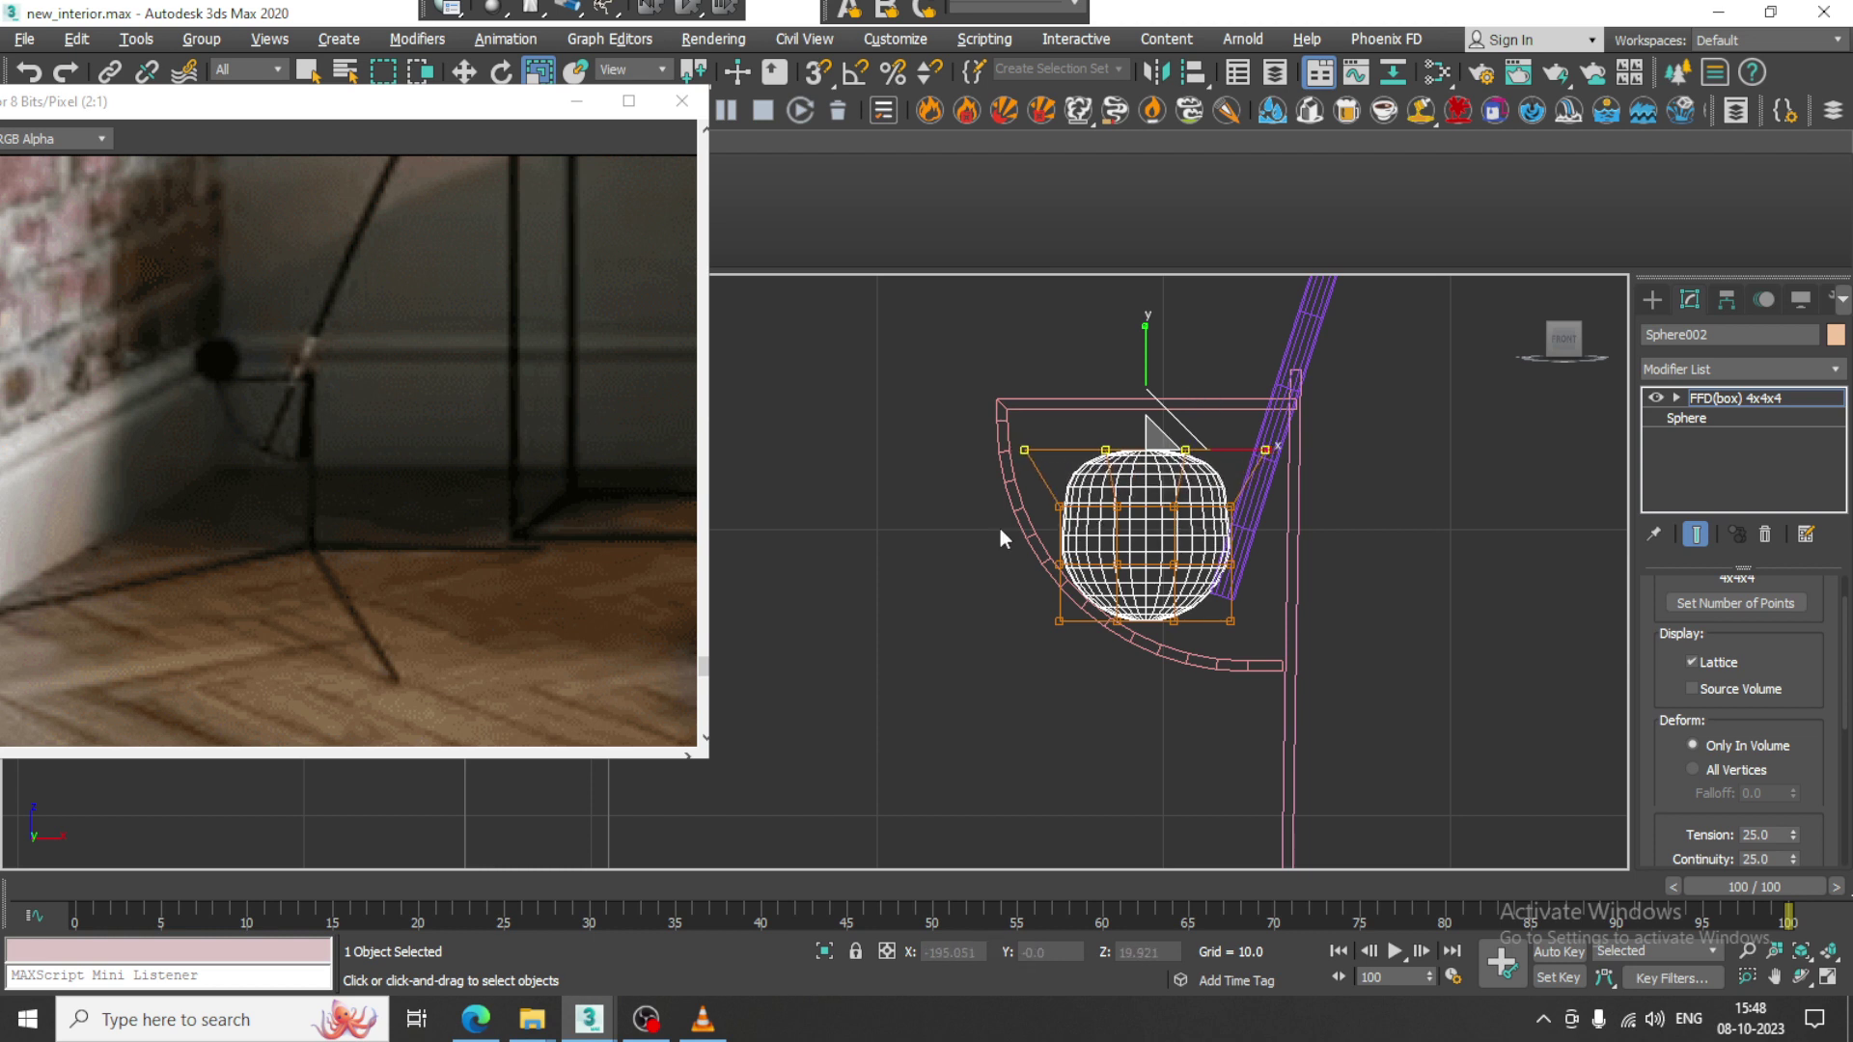
drag(1214, 582, 1239, 585)
drag(1151, 531, 1204, 614)
key(w)
Scale the whole sphere uniformly to 56% and move it onto the bracket's upper outer corner at X -195.487, Z 25.642.
click(1749, 400)
key(r)
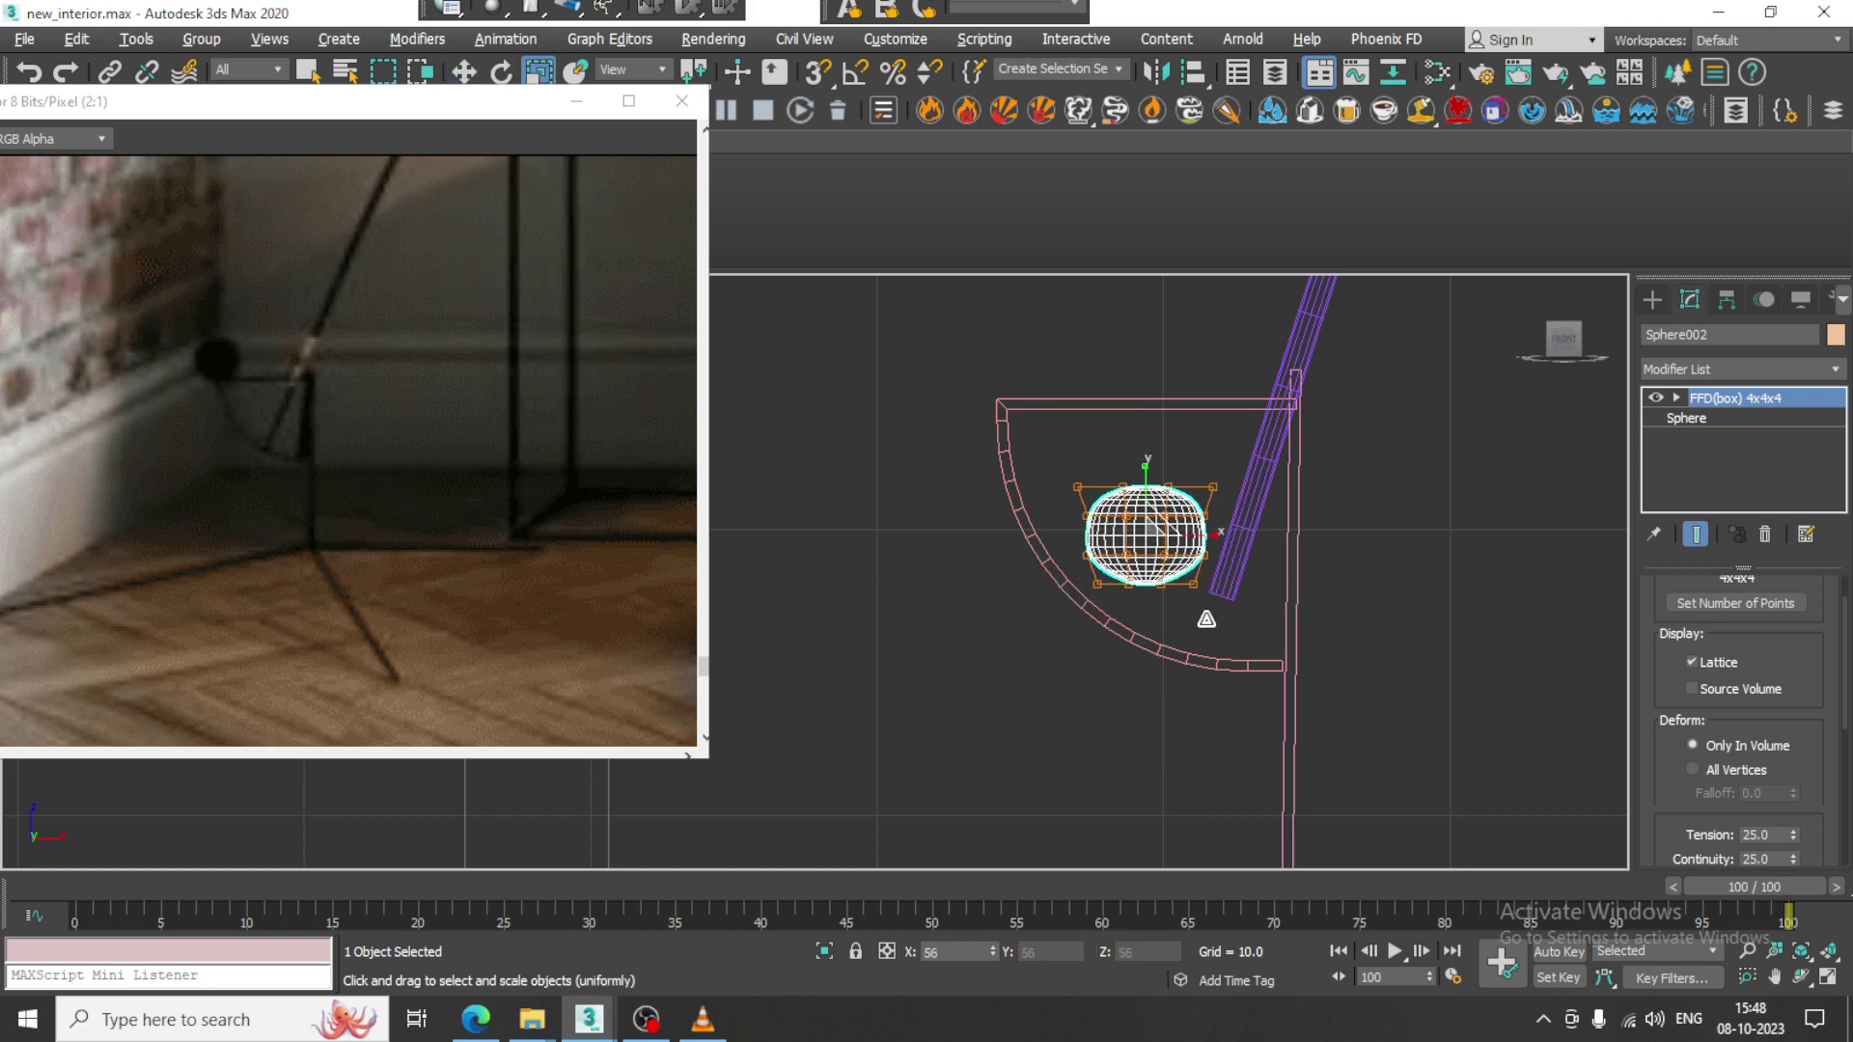
key(w)
drag(1149, 457, 1158, 290)
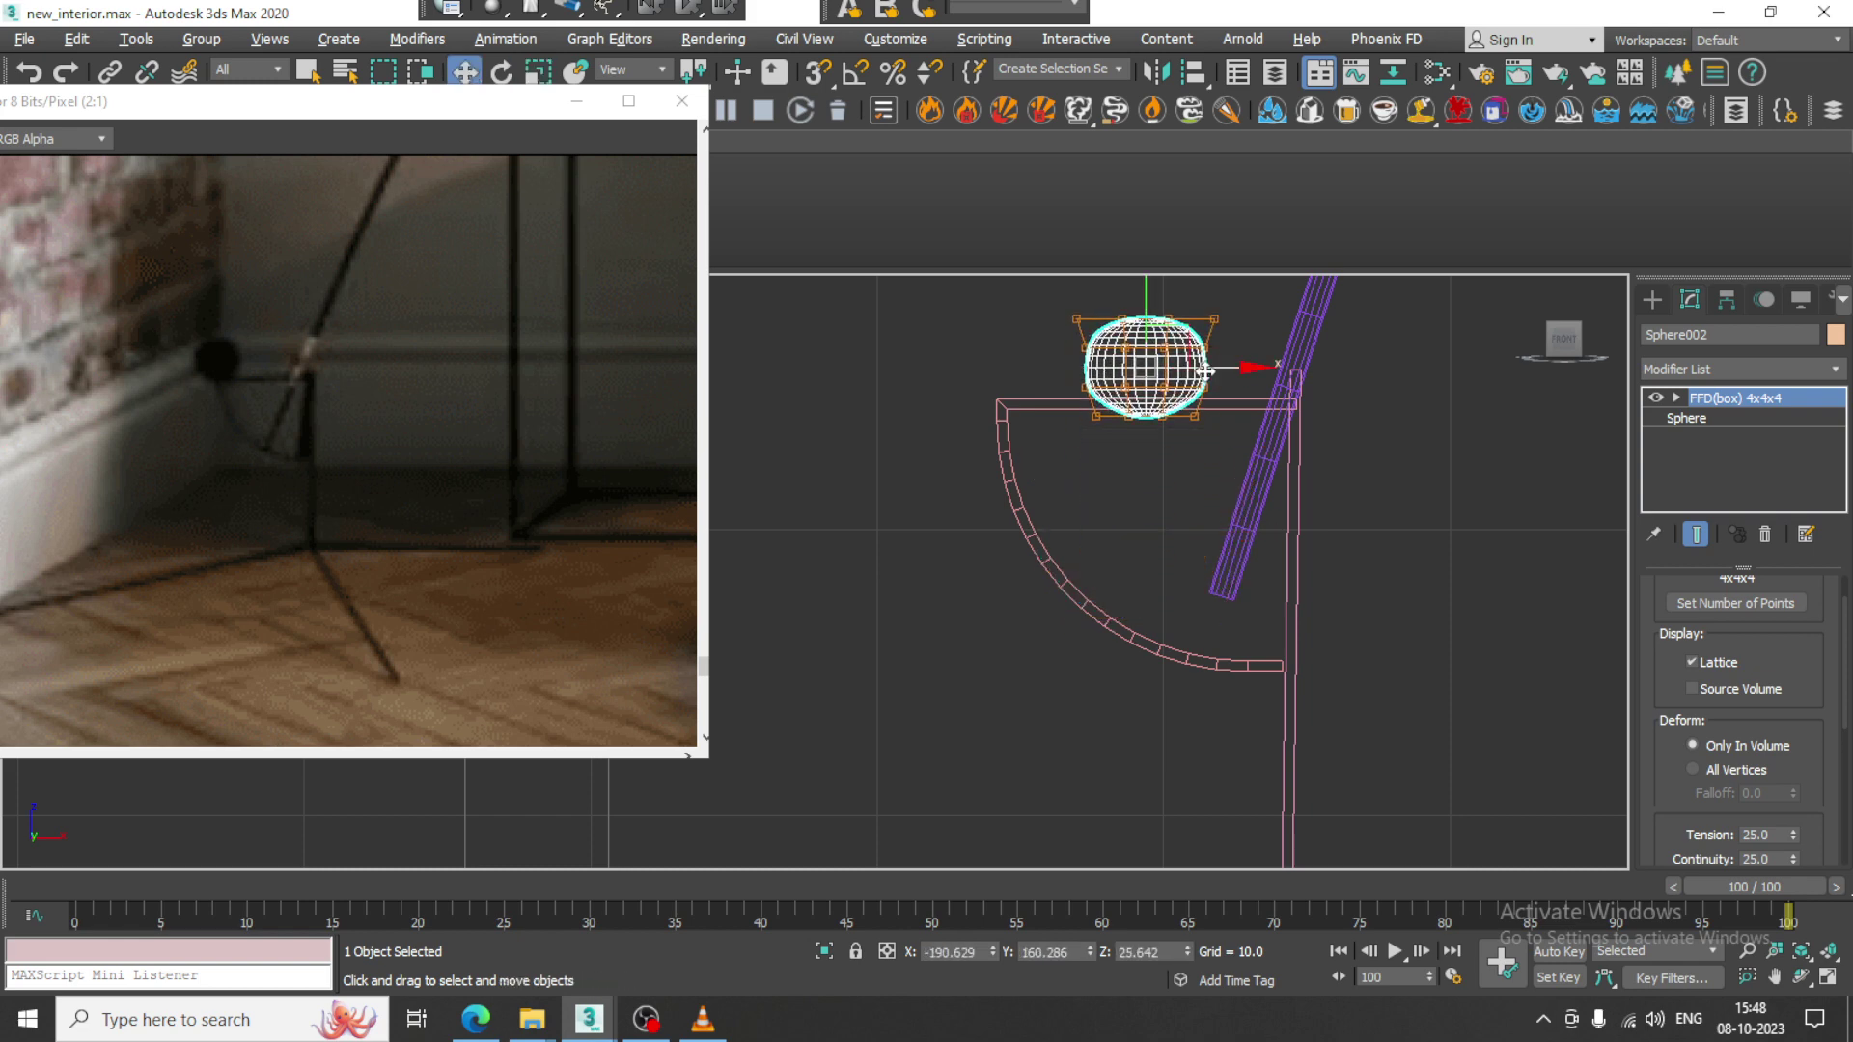
drag(1205, 371, 1085, 367)
Convert the deformed sphere on the bracket's corner to an Editable Poly.
key(alt+w)
key(alt+w)
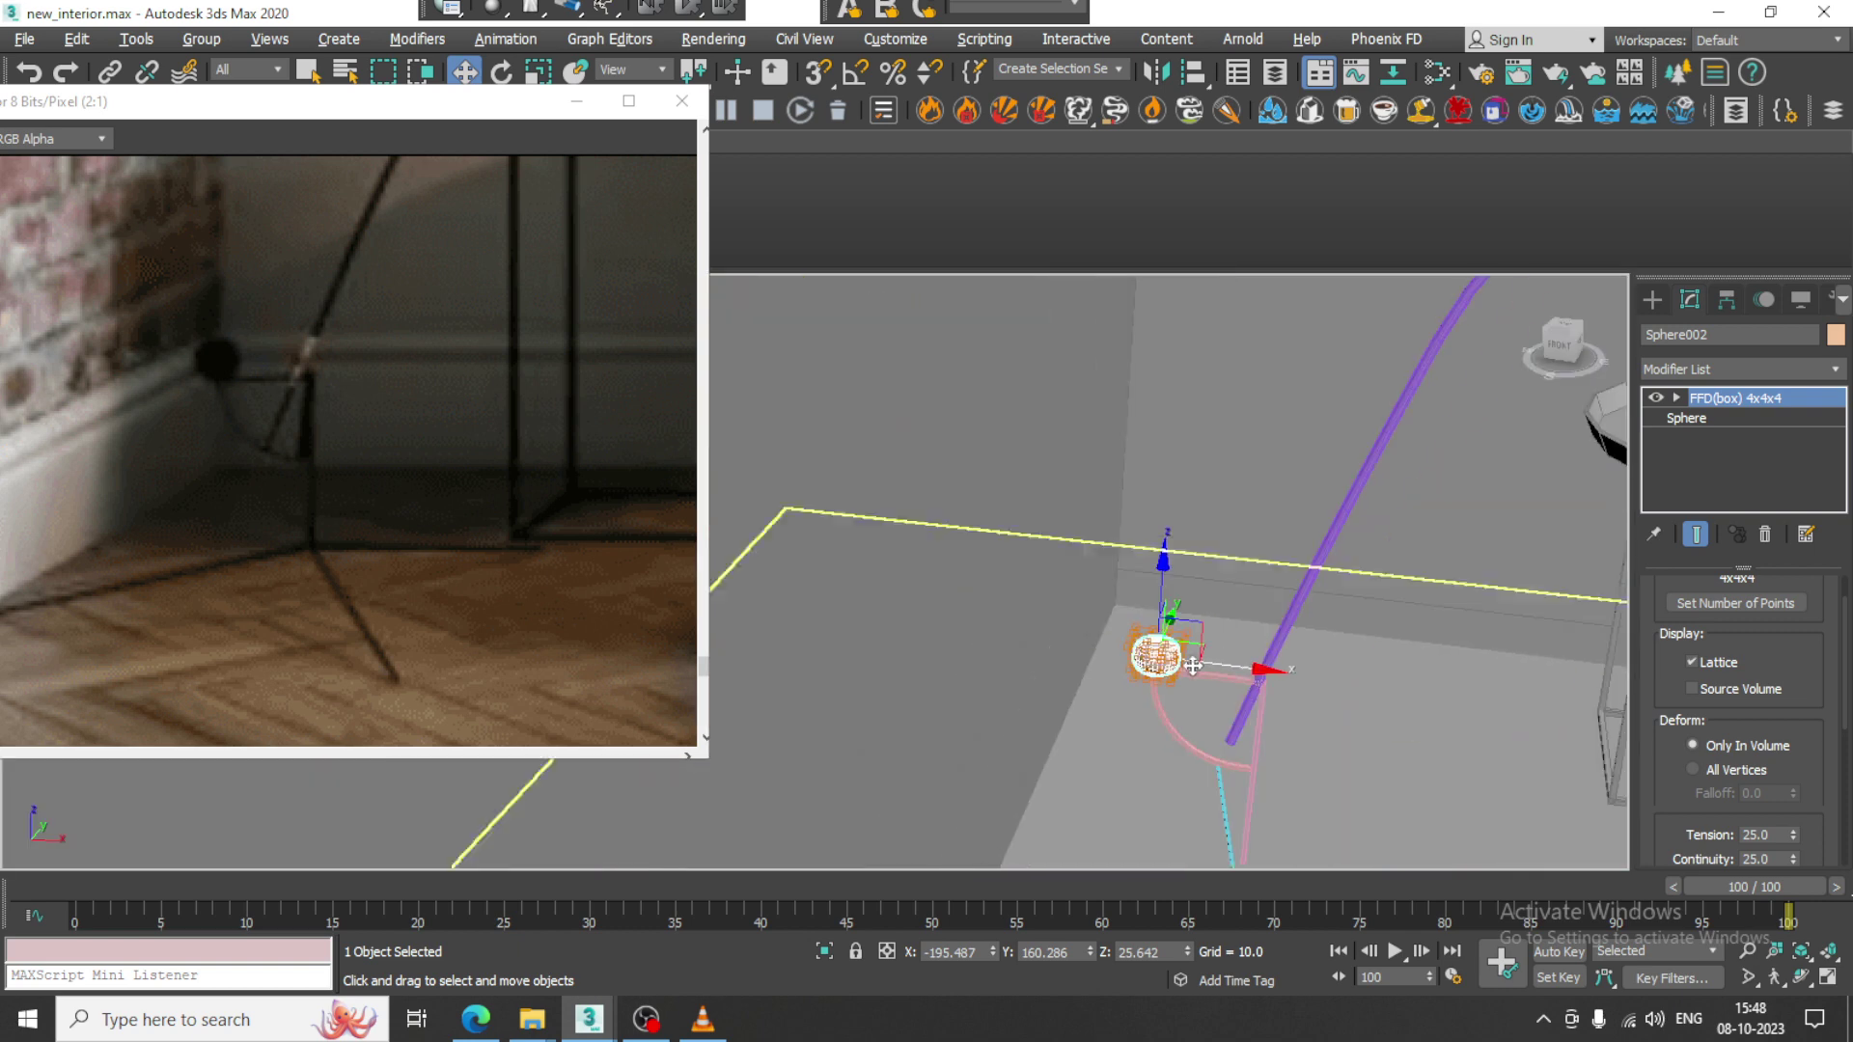
alt+middle_drag(1192, 665, 1110, 645)
scroll(1163, 636, up, 5)
right_click(1169, 607)
mouse_move(1305, 842)
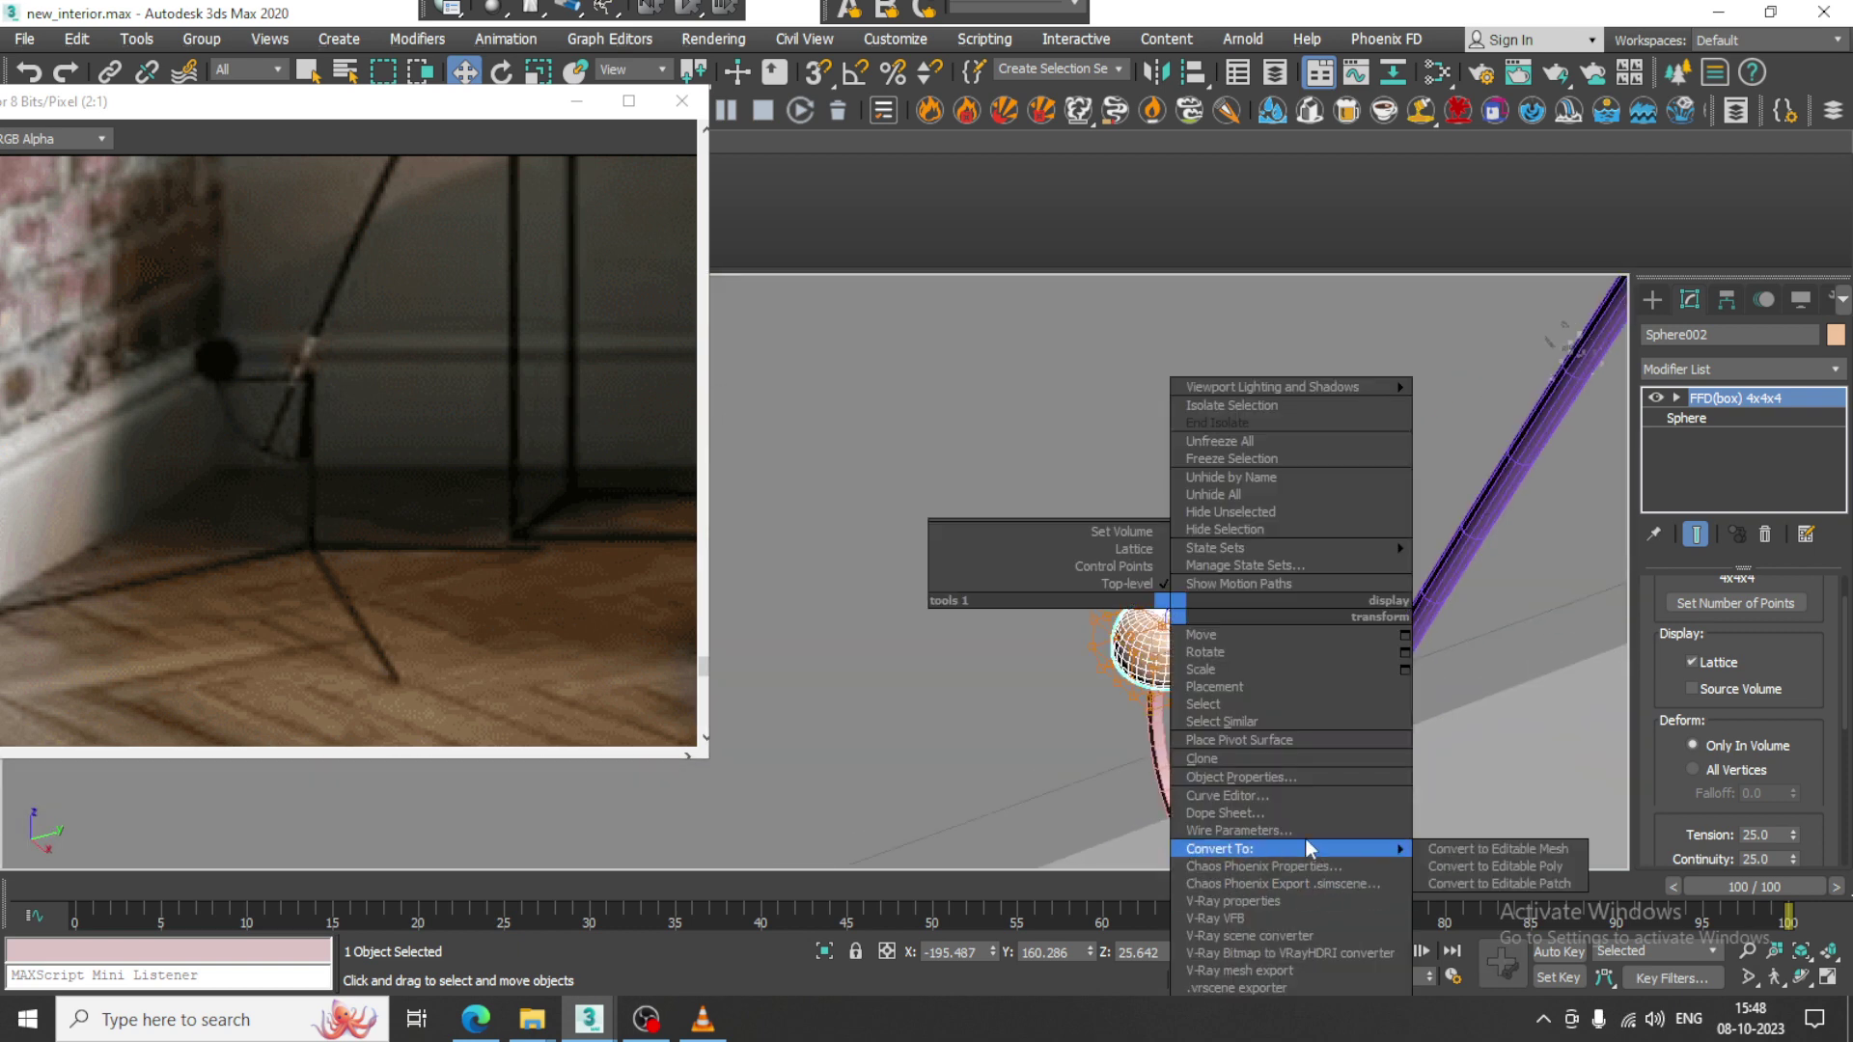
click(1490, 866)
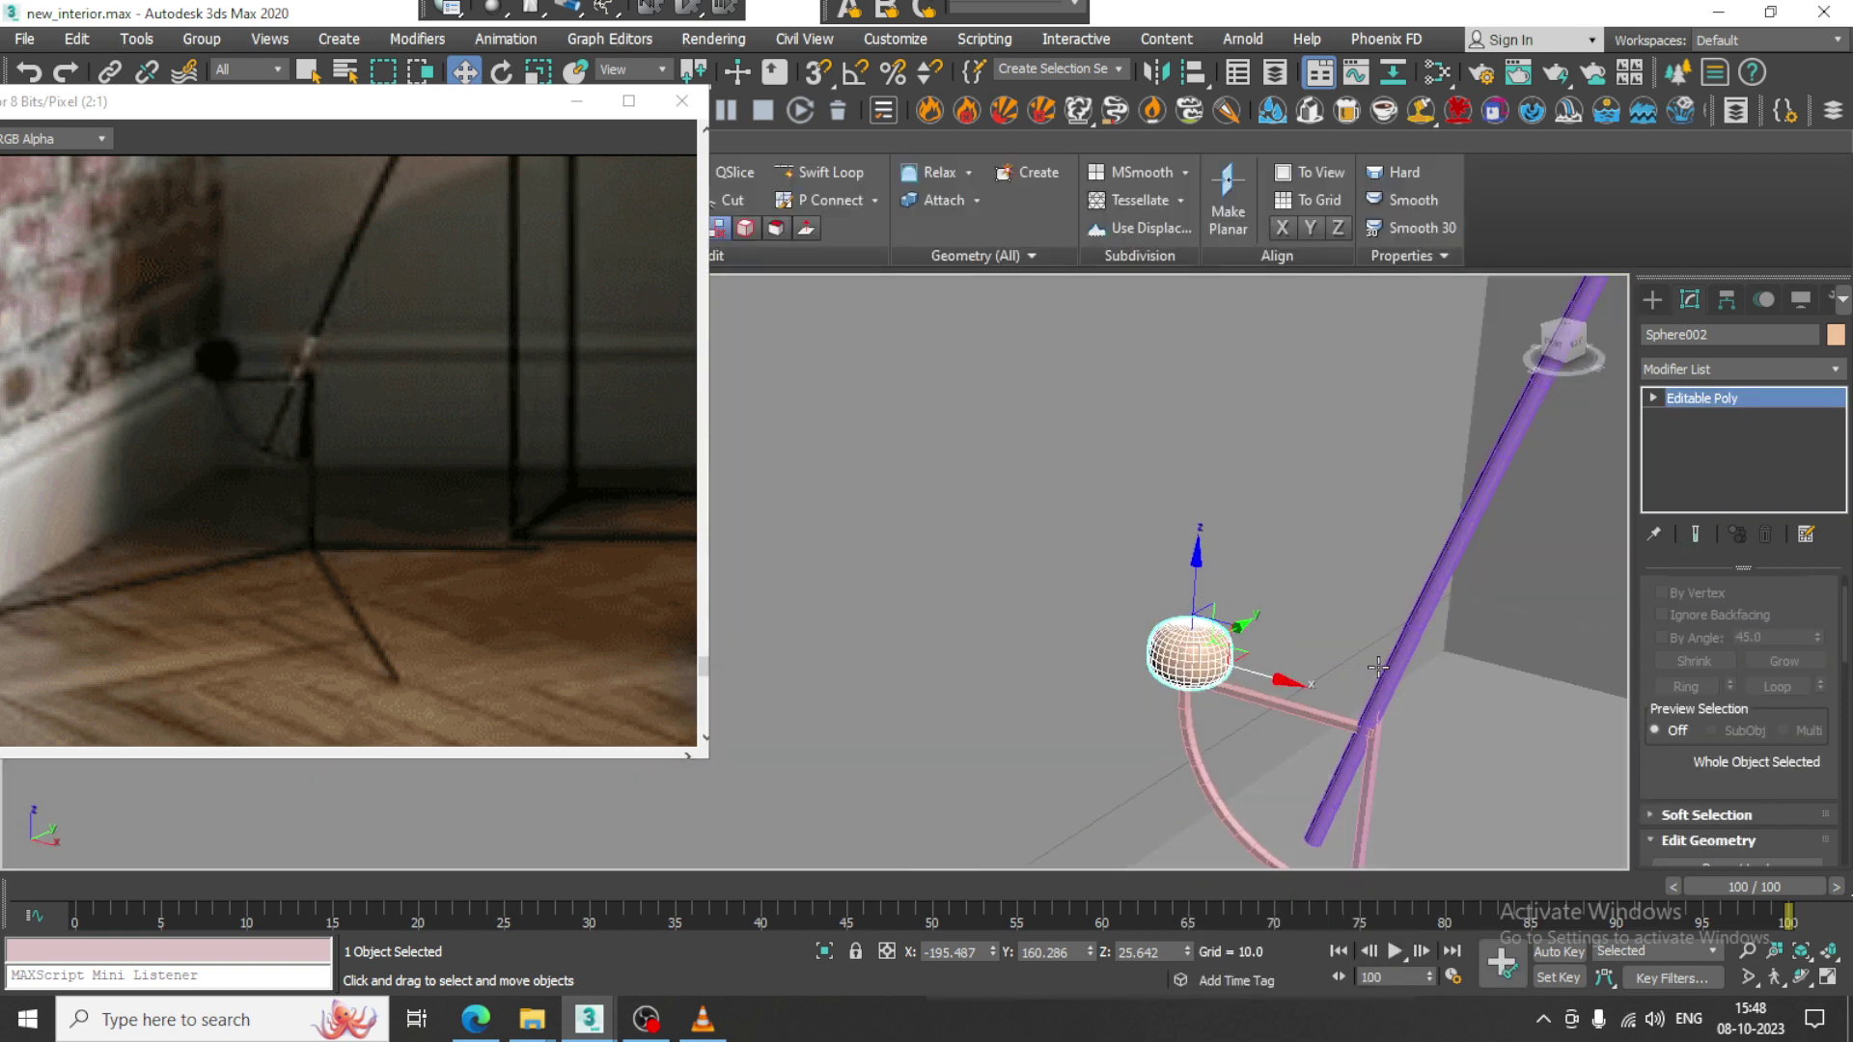
Scale the sphere on the bracket down uniformly to about 89%.
alt+middle_drag(1377, 667, 1443, 656)
key(r)
drag(1204, 657, 1207, 671)
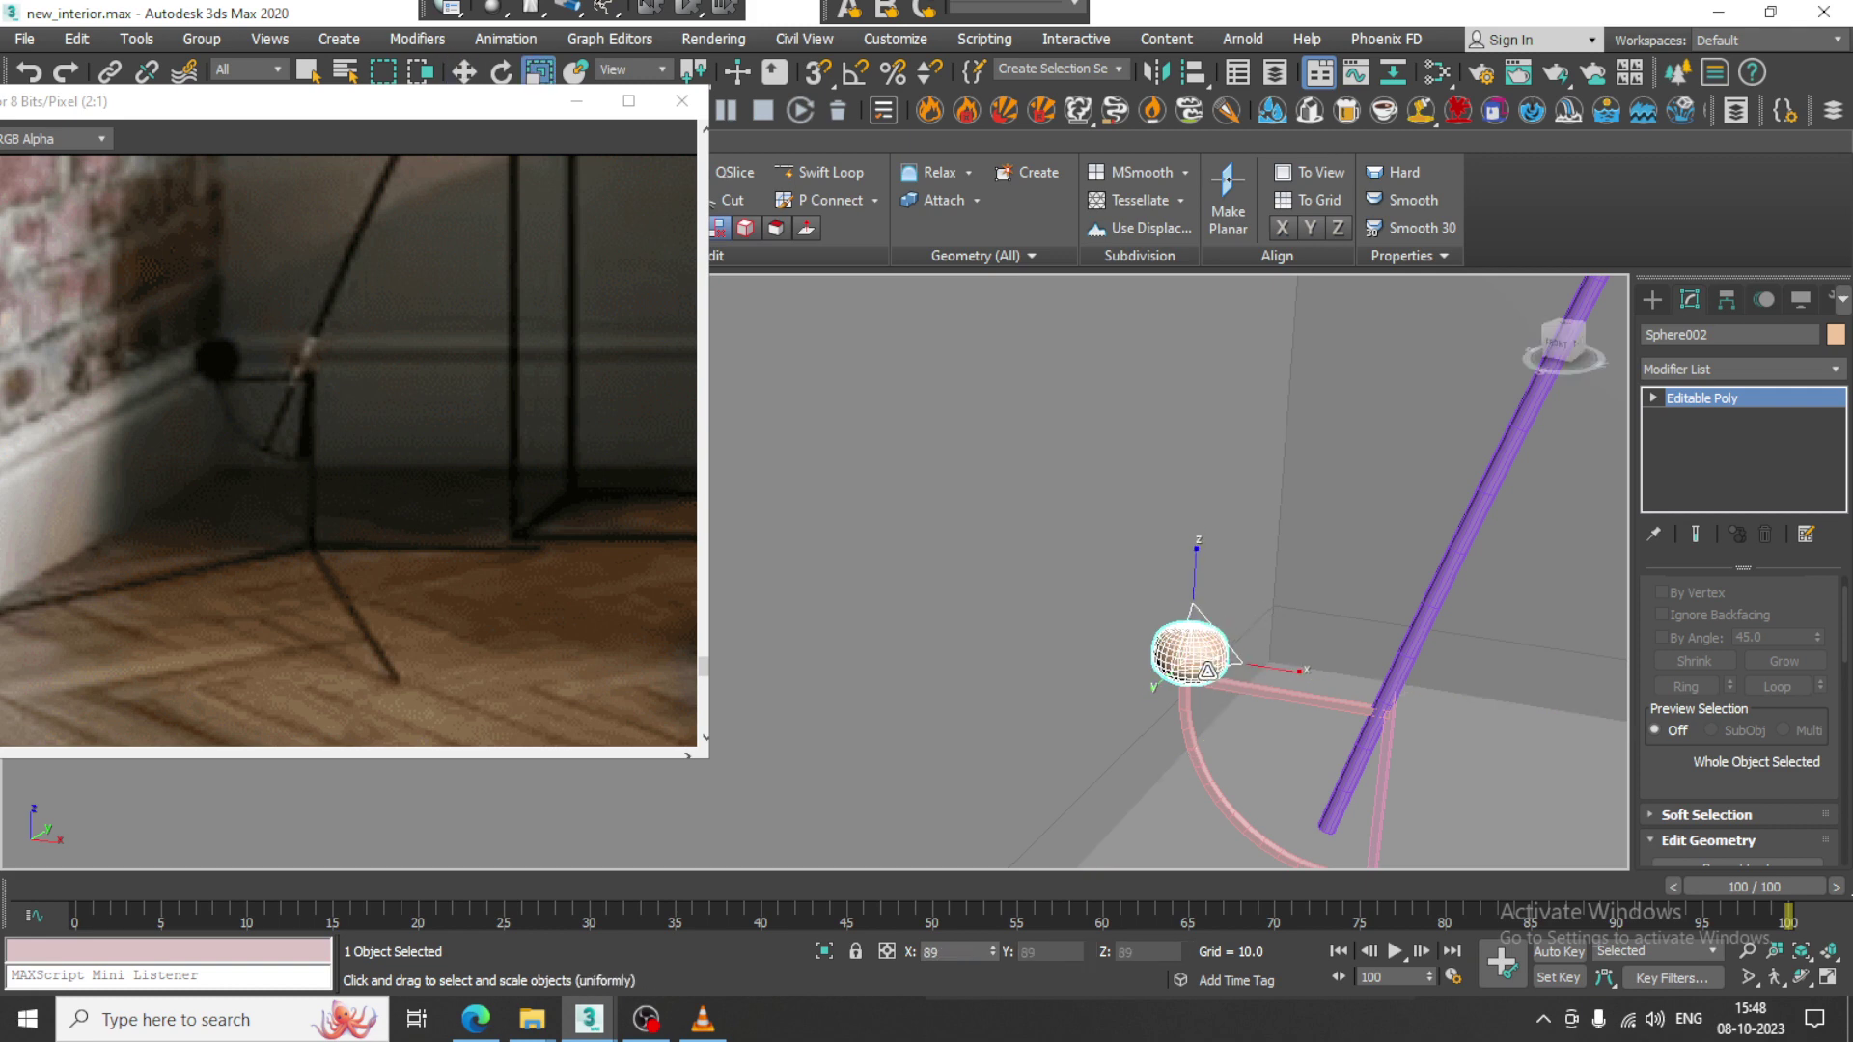
mouse_move(1207, 671)
alt+middle_down()
mouse_move(1218, 610)
mouse_move(1197, 661)
alt+middle_up()
Select the three stand legs together and scale them up uniformly to about 134%.
scroll(1196, 661, down, 6)
middle_drag(1427, 612, 1163, 529)
scroll(1288, 581, down, 3)
alt+middle_drag(1289, 581, 1264, 614)
scroll(1241, 691, up, 5)
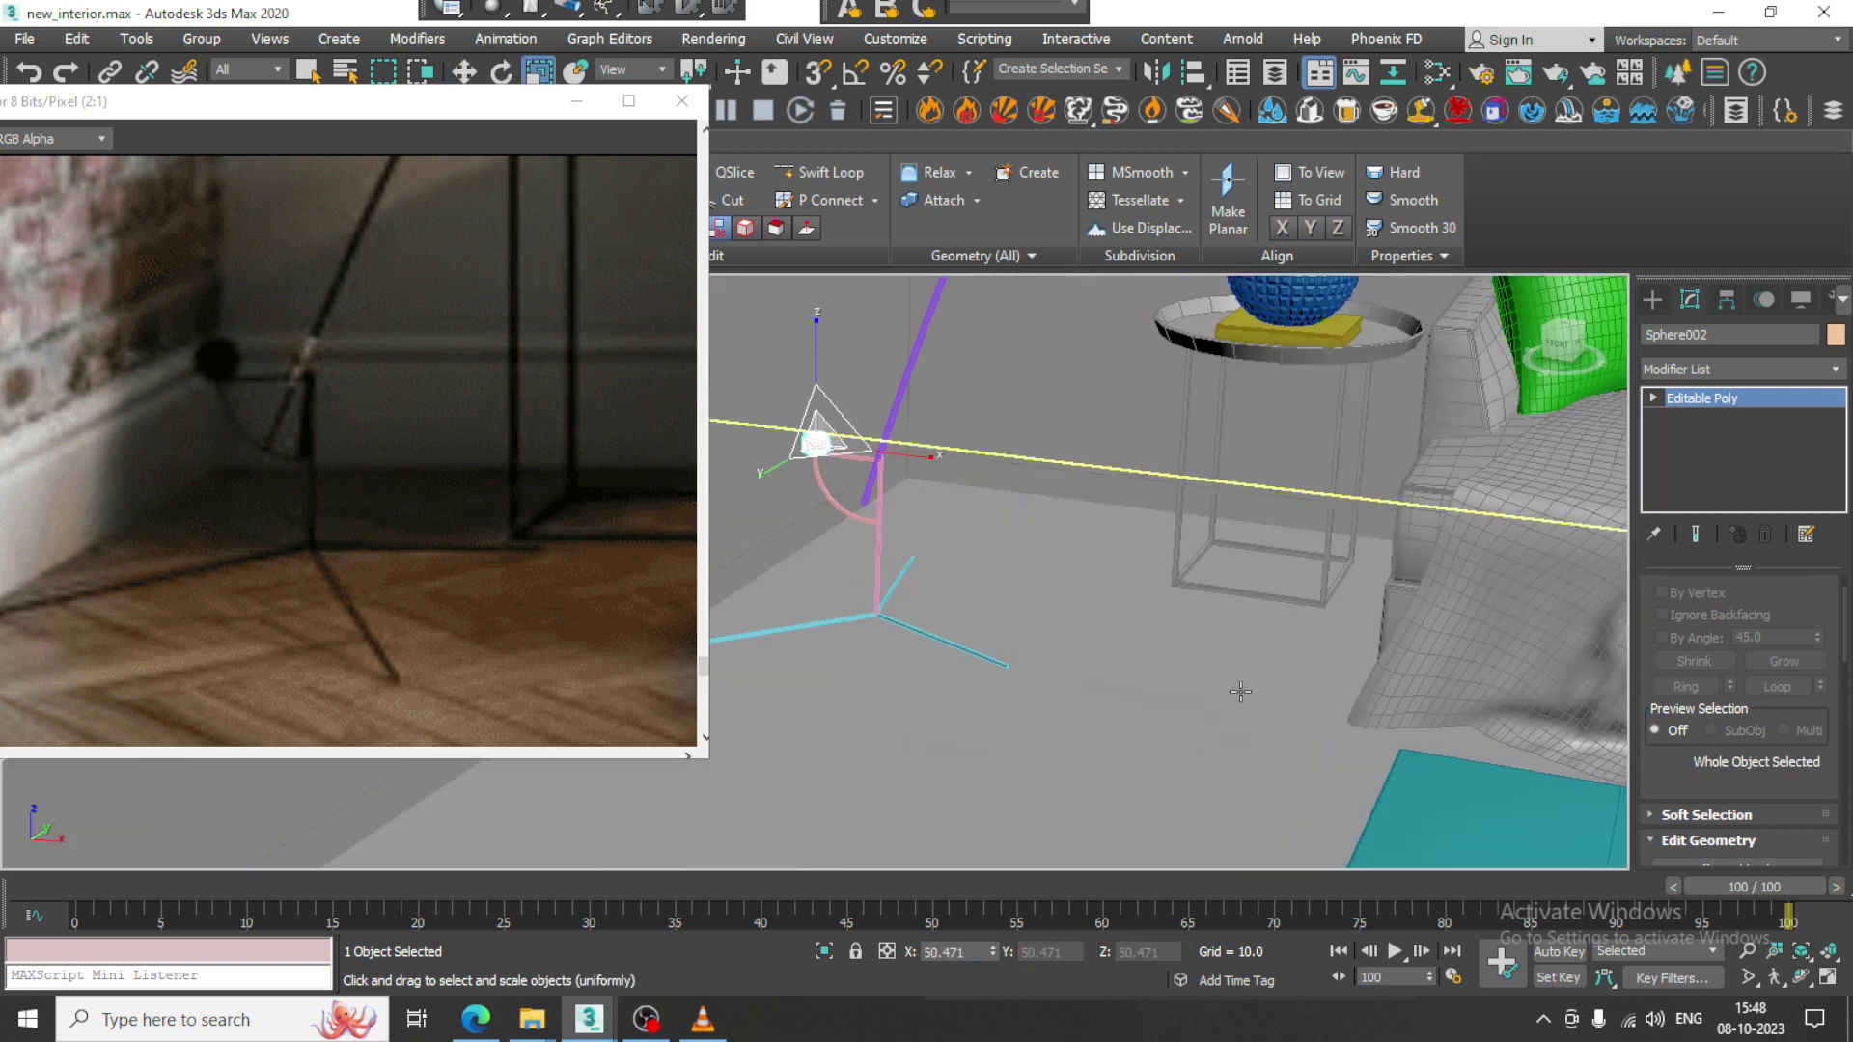
scroll(1240, 692, up, 2)
click(867, 615)
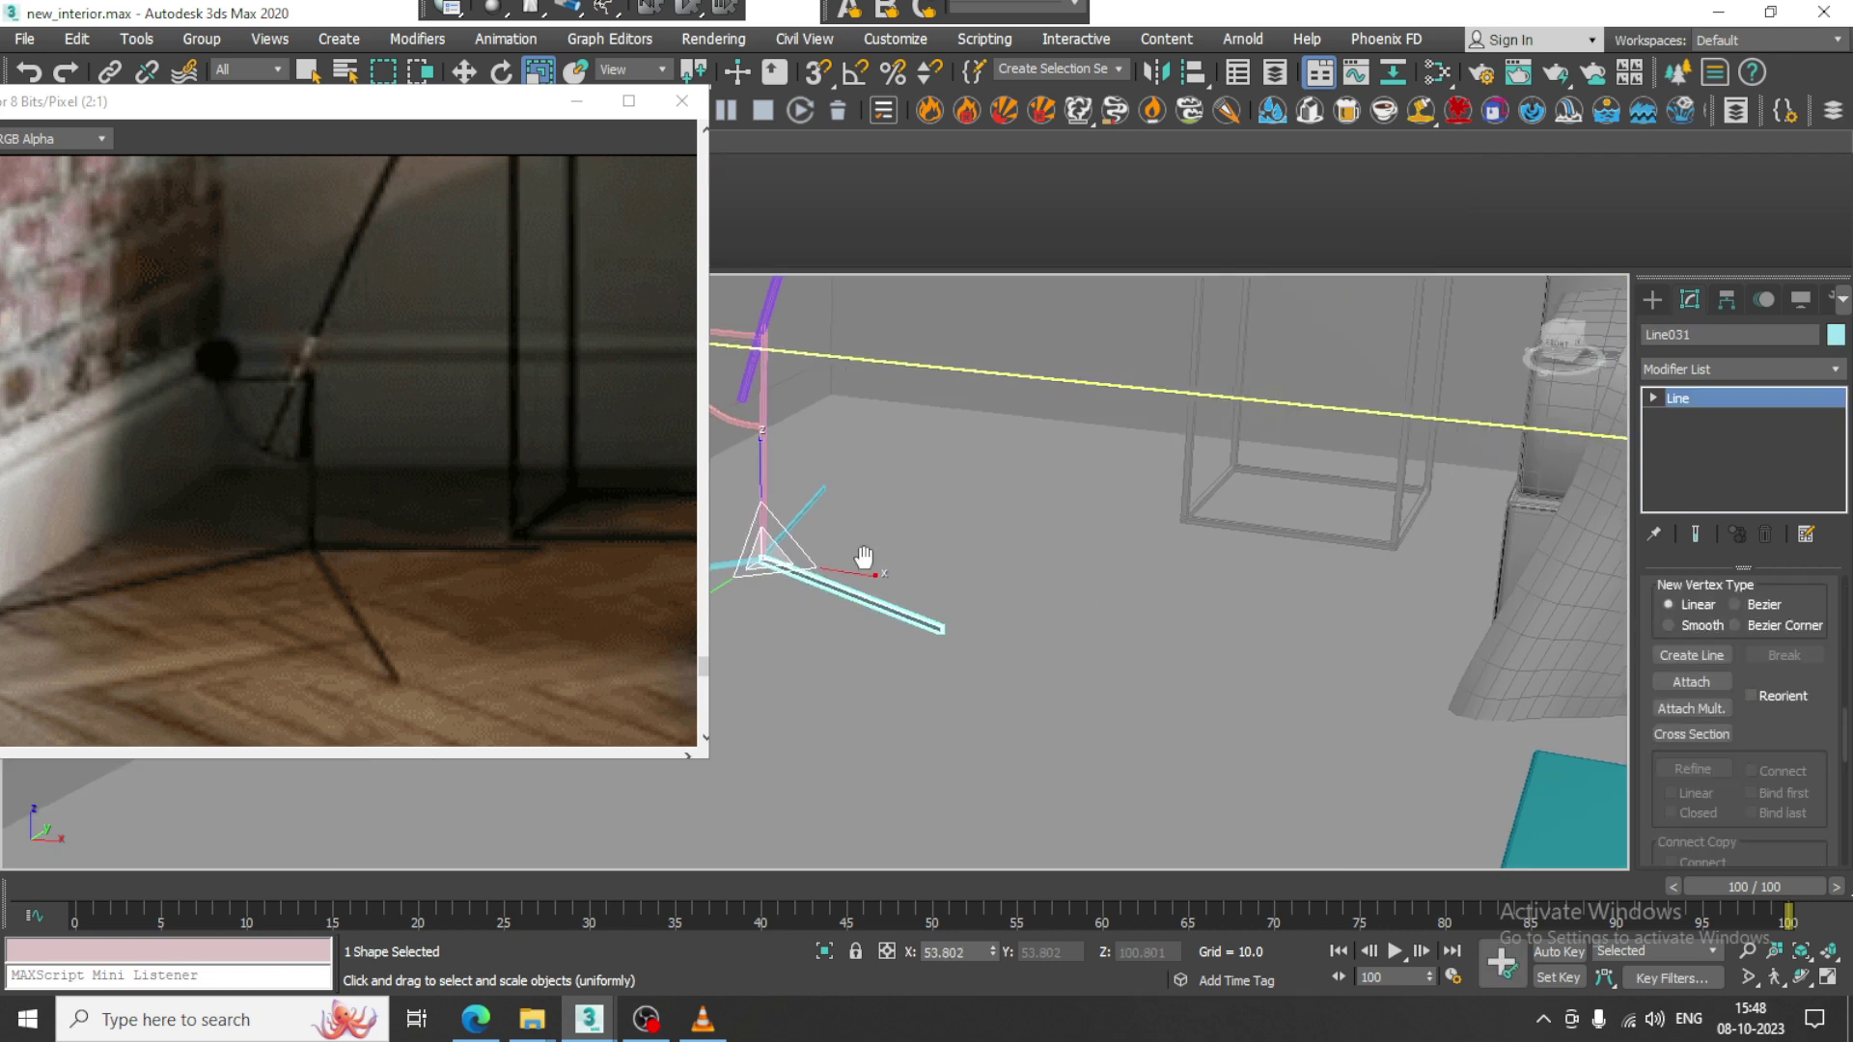
middle_drag(864, 558, 1150, 608)
scroll(1150, 608, up, 3)
ctrl+click(1018, 570)
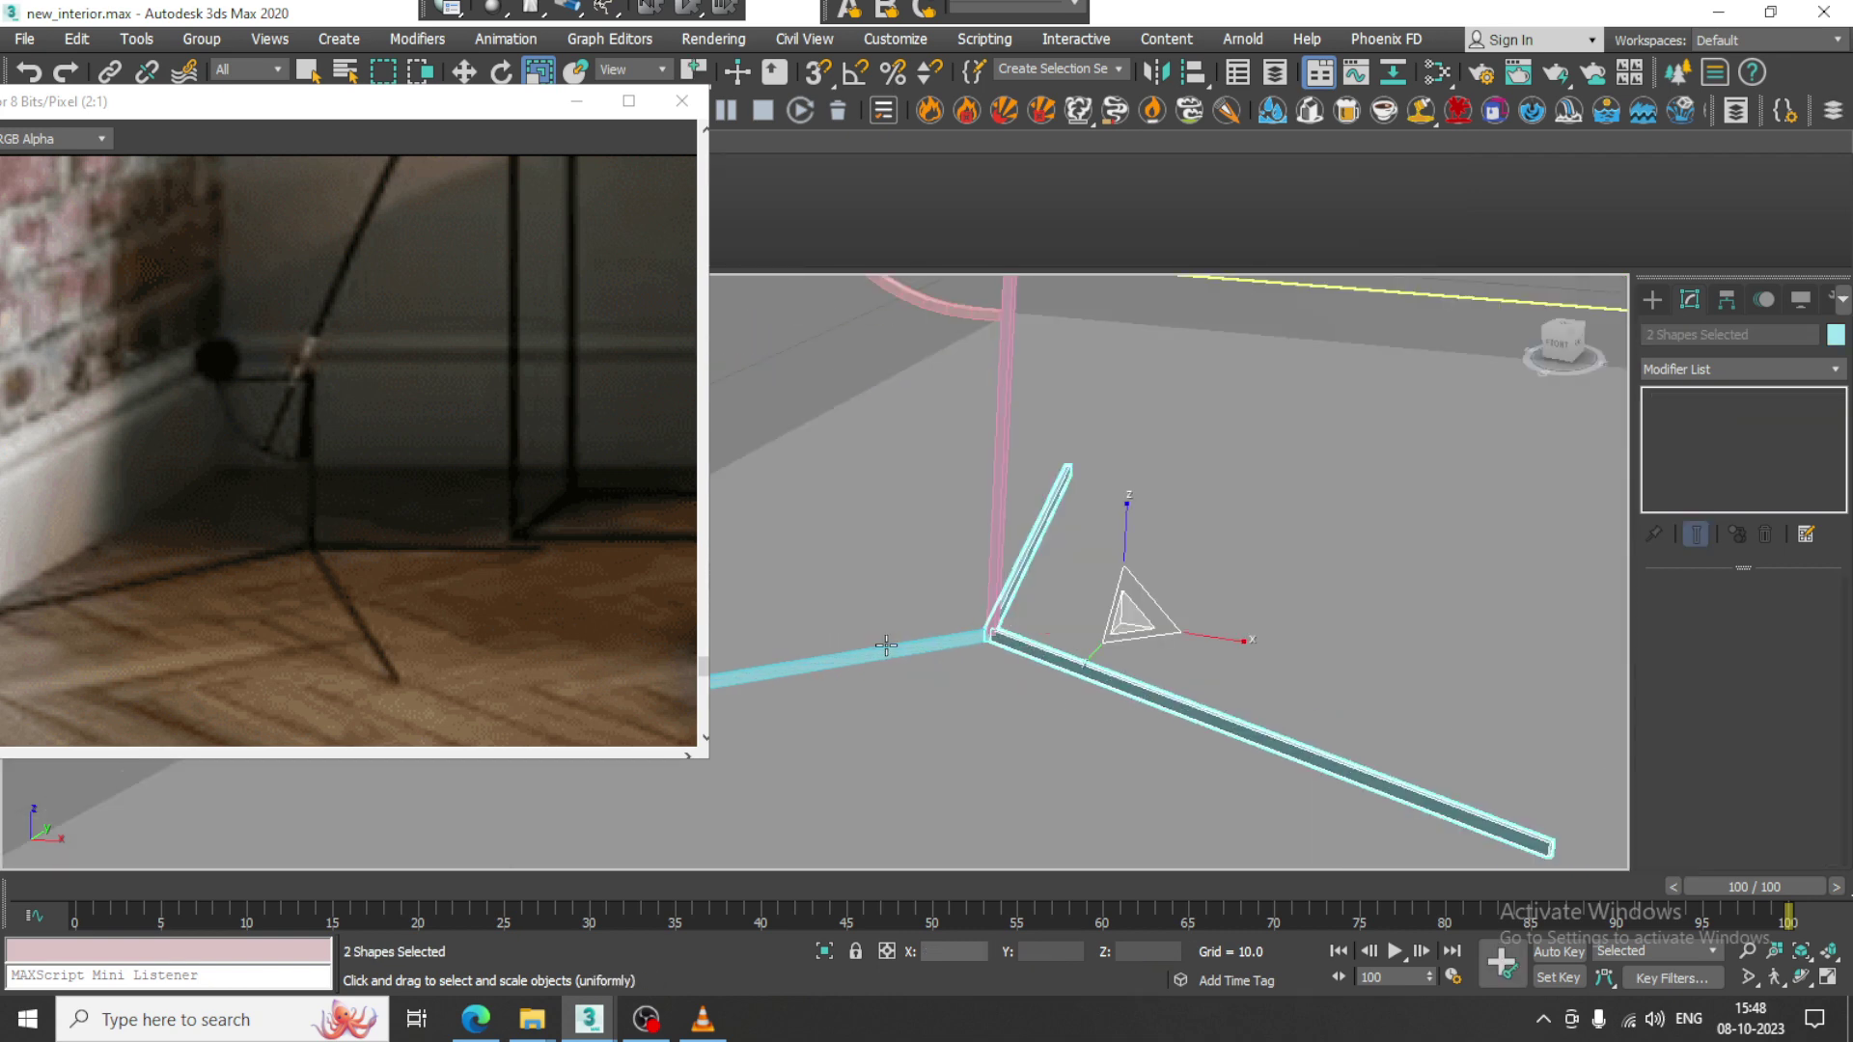
ctrl+click(888, 647)
key(r)
key(r)
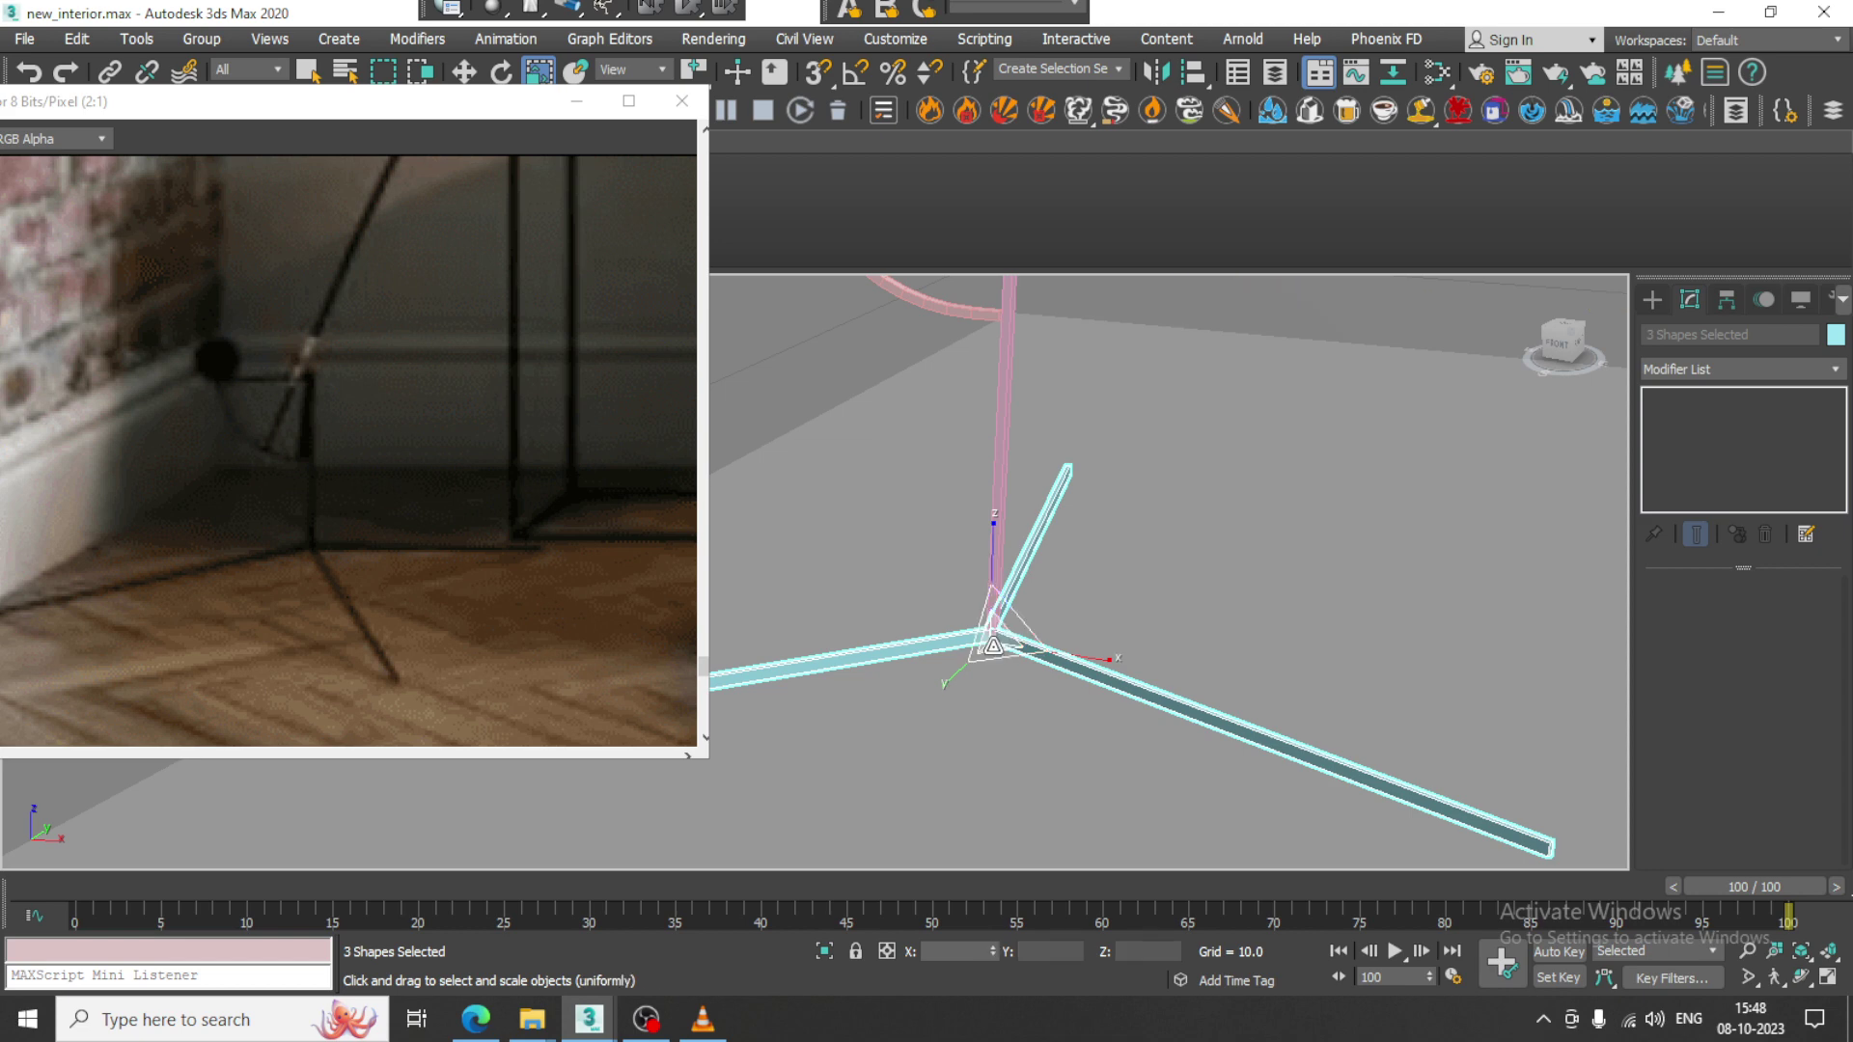
mouse_move(994, 632)
mouse_down()
mouse_move(964, 596)
mouse_move(991, 601)
mouse_up()
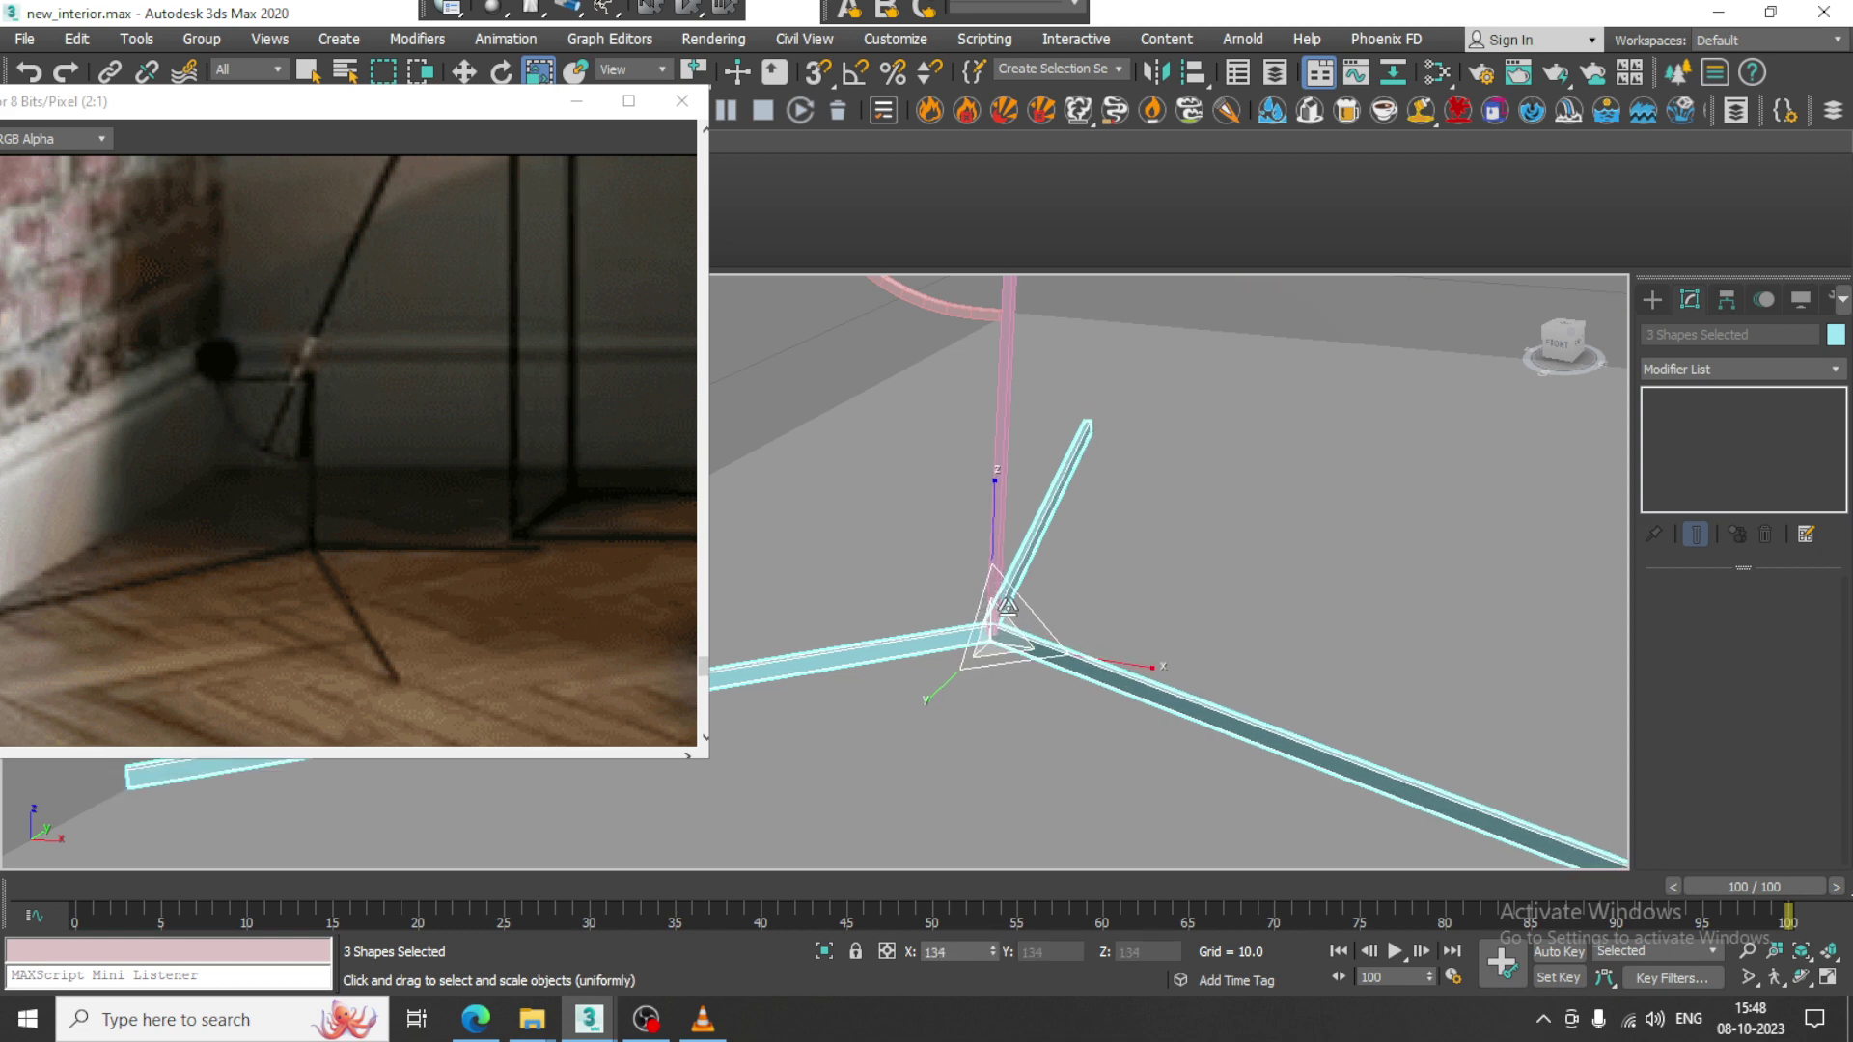
Check the finished lamp against the whole living-room scene and save the scene file.
scroll(1052, 623, down, 5)
alt+middle_drag(1125, 681, 1170, 711)
scroll(1096, 665, down, 7)
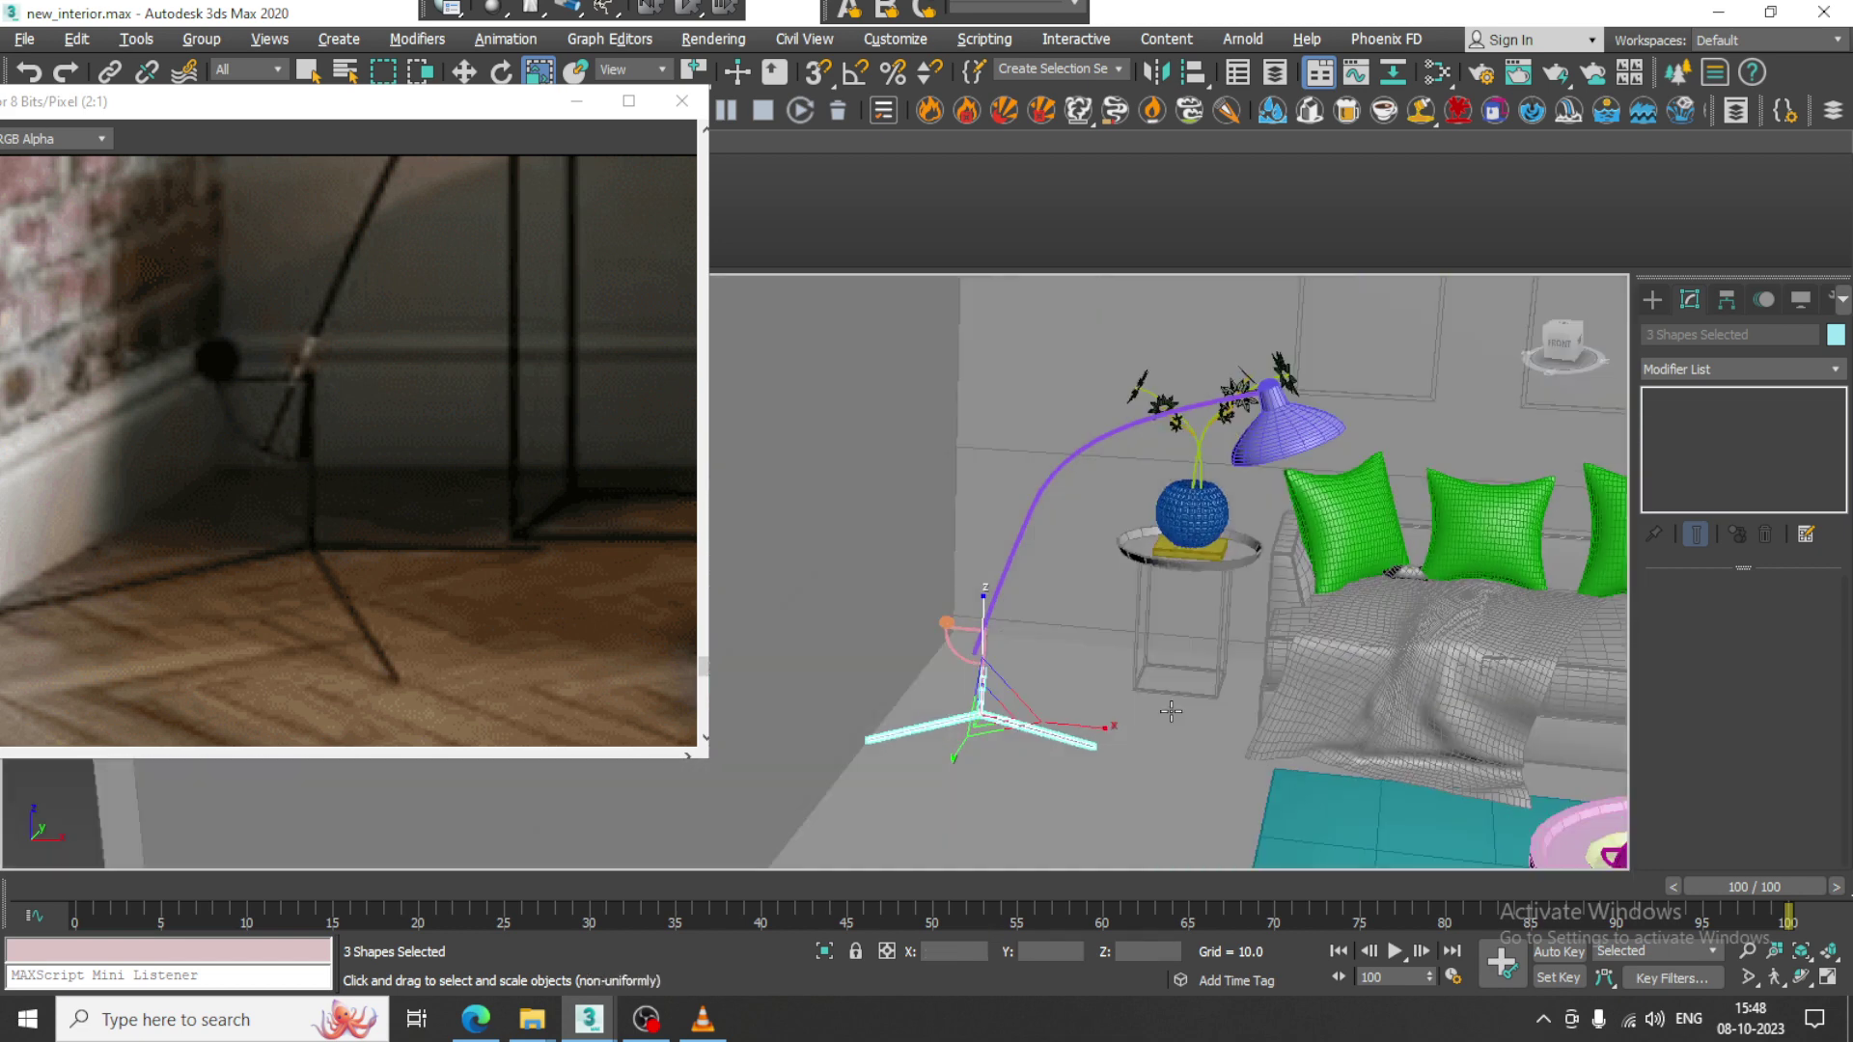
middle_drag(1284, 711, 1060, 659)
scroll(1060, 659, down, 5)
middle_drag(1262, 664, 1103, 662)
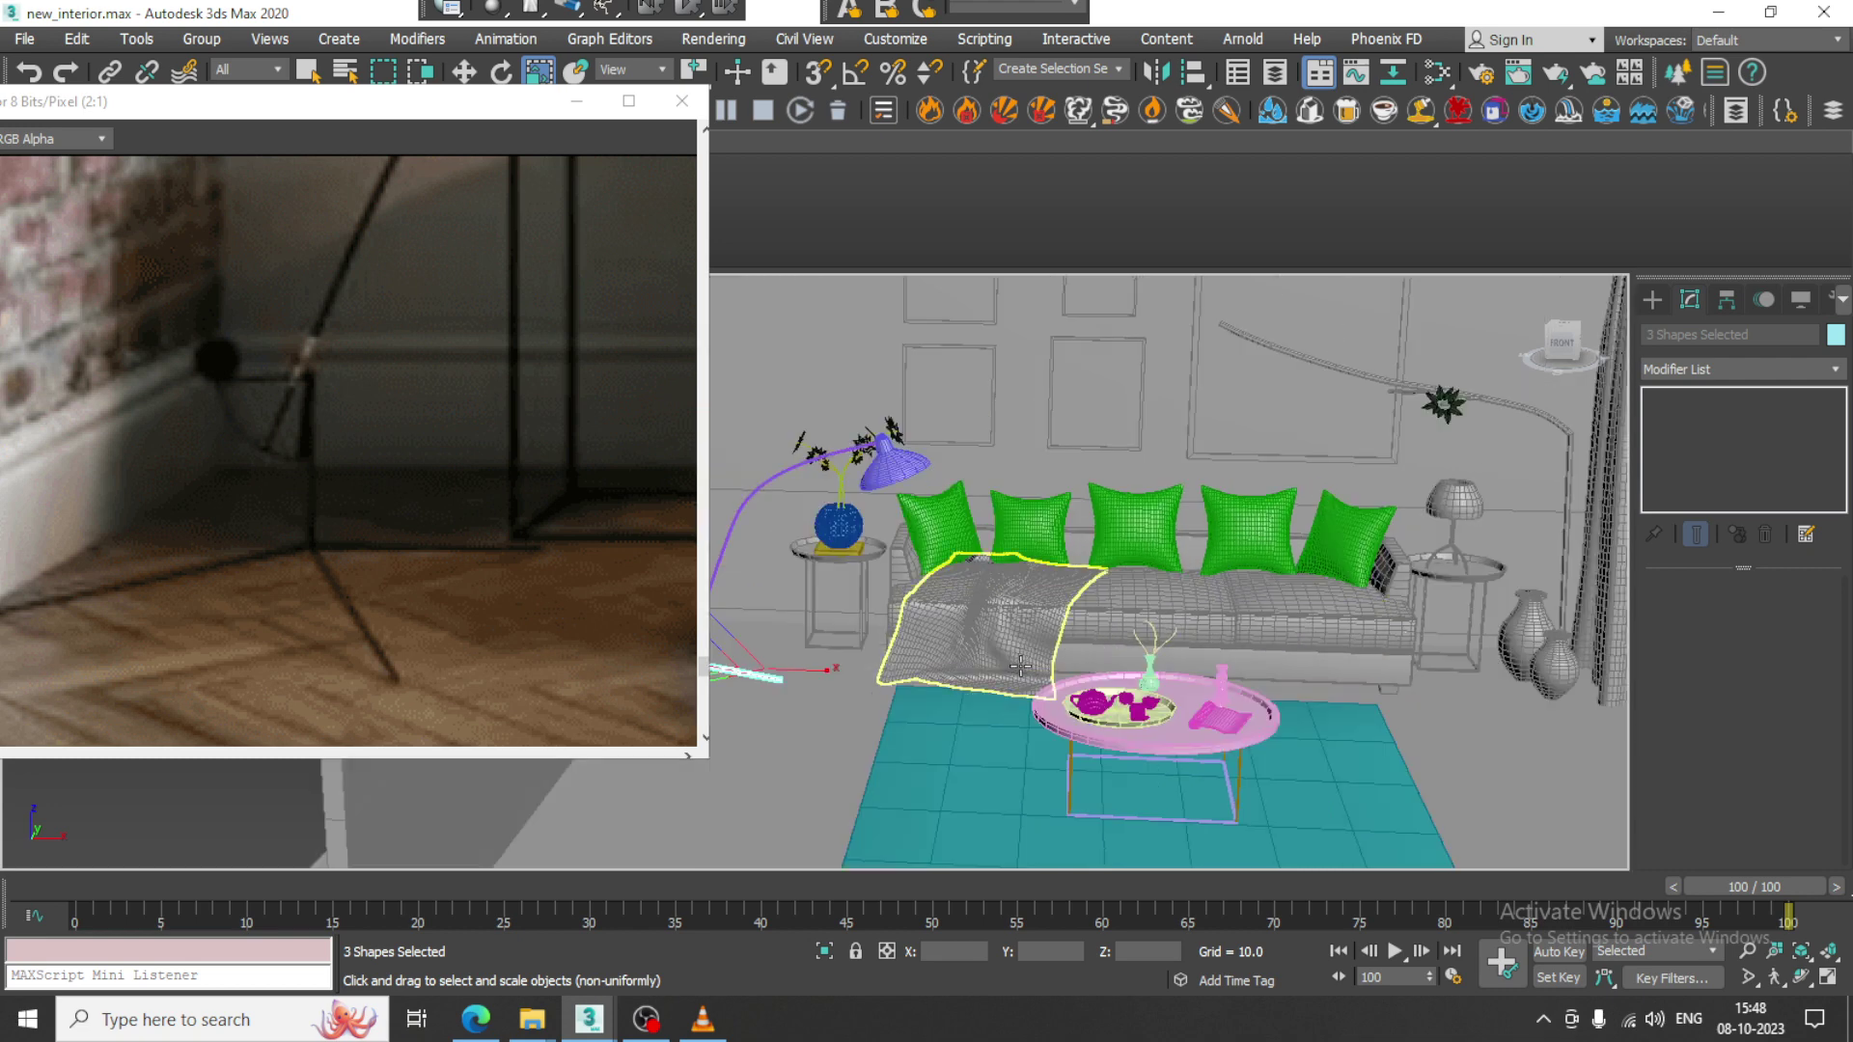
key(ctrl+s)
scroll(433, 496, down, 3)
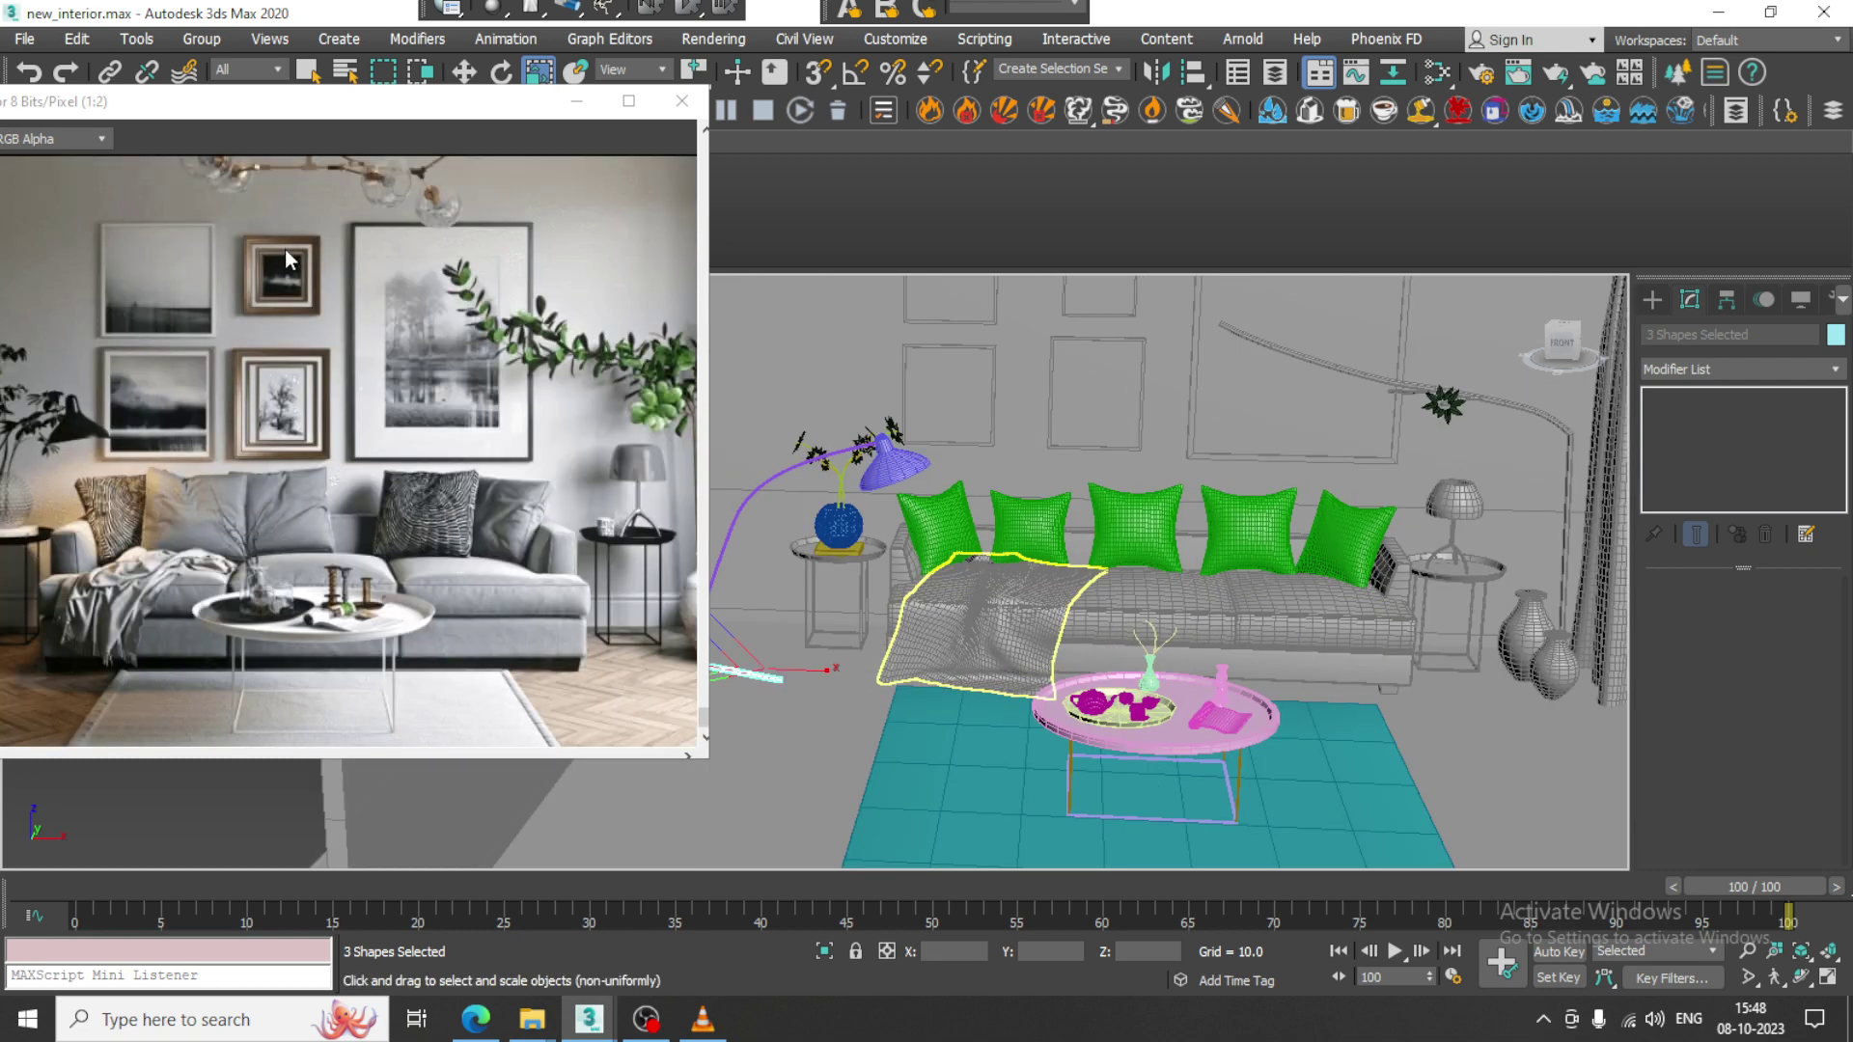
Examine the chandelier in the reference image and the space above the sofa in the front view.
scroll(357, 294, up, 1)
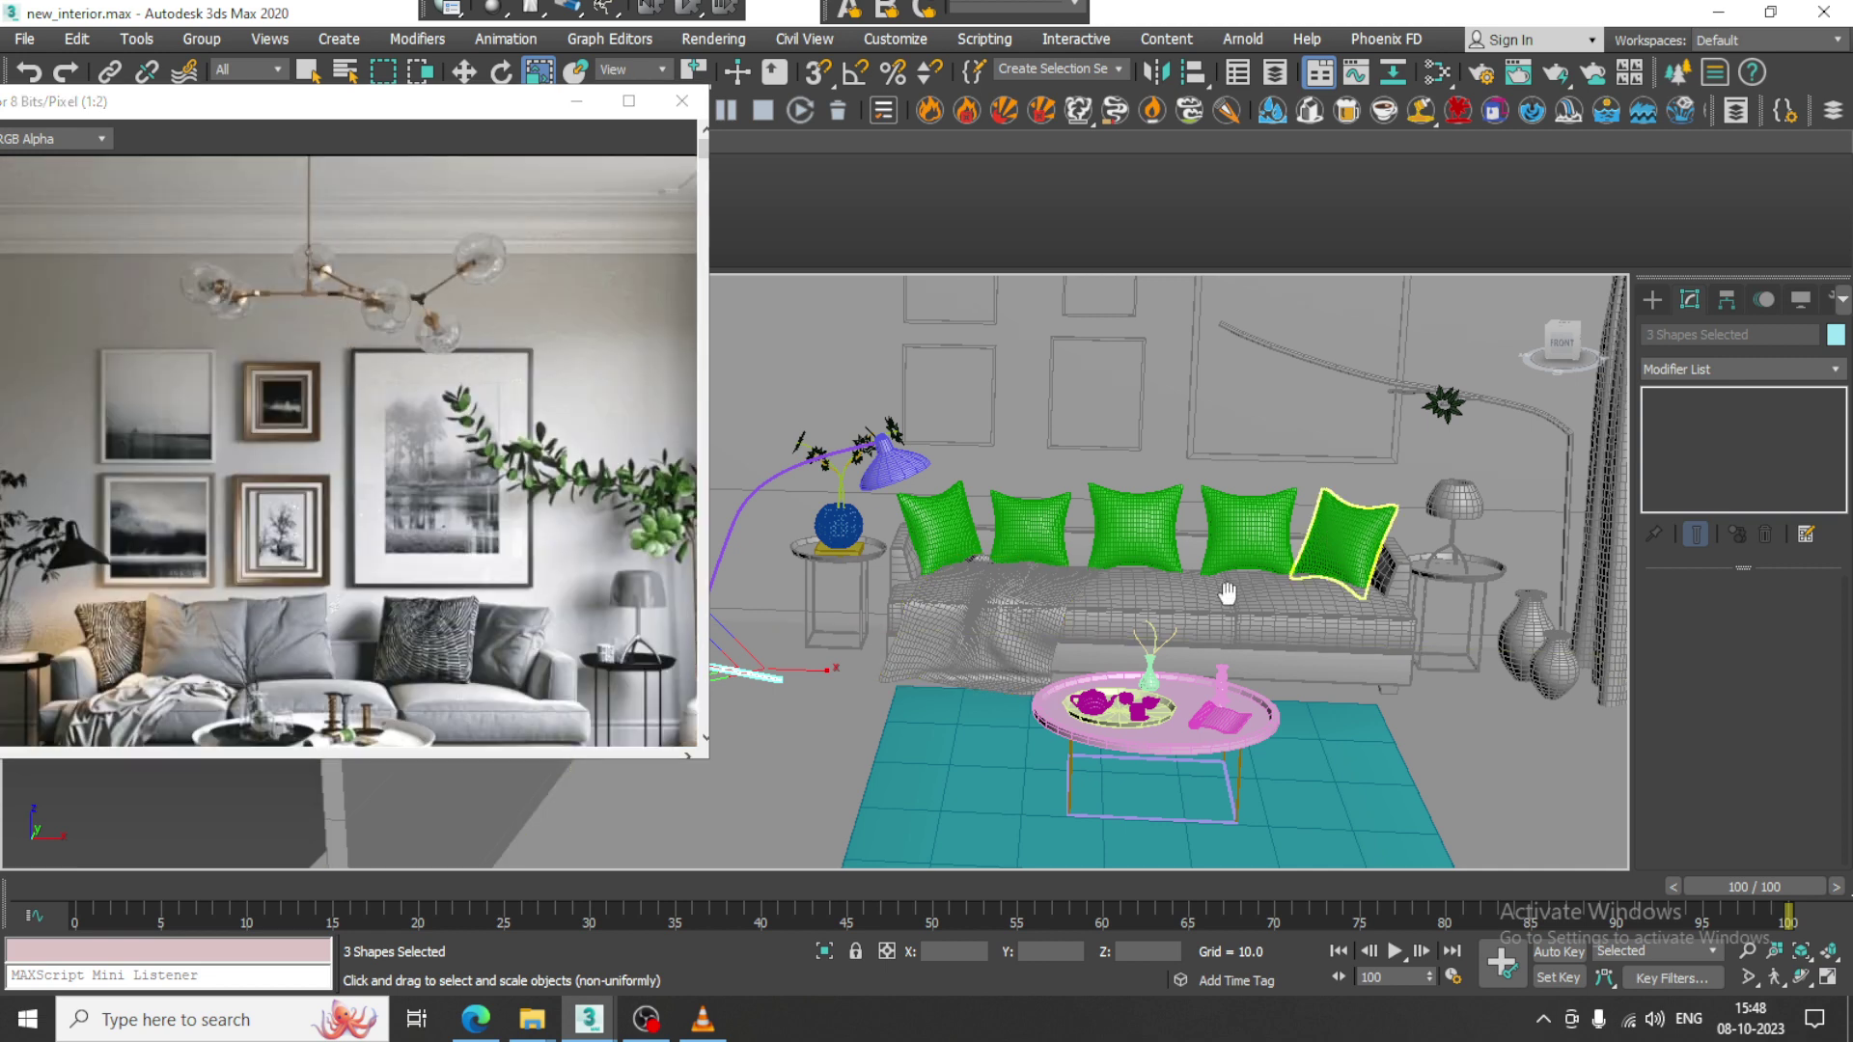
scroll(1227, 591, down, 3)
key(alt+w)
middle_drag(1295, 413, 1011, 599)
key(alt+w)
scroll(1210, 404, down, 7)
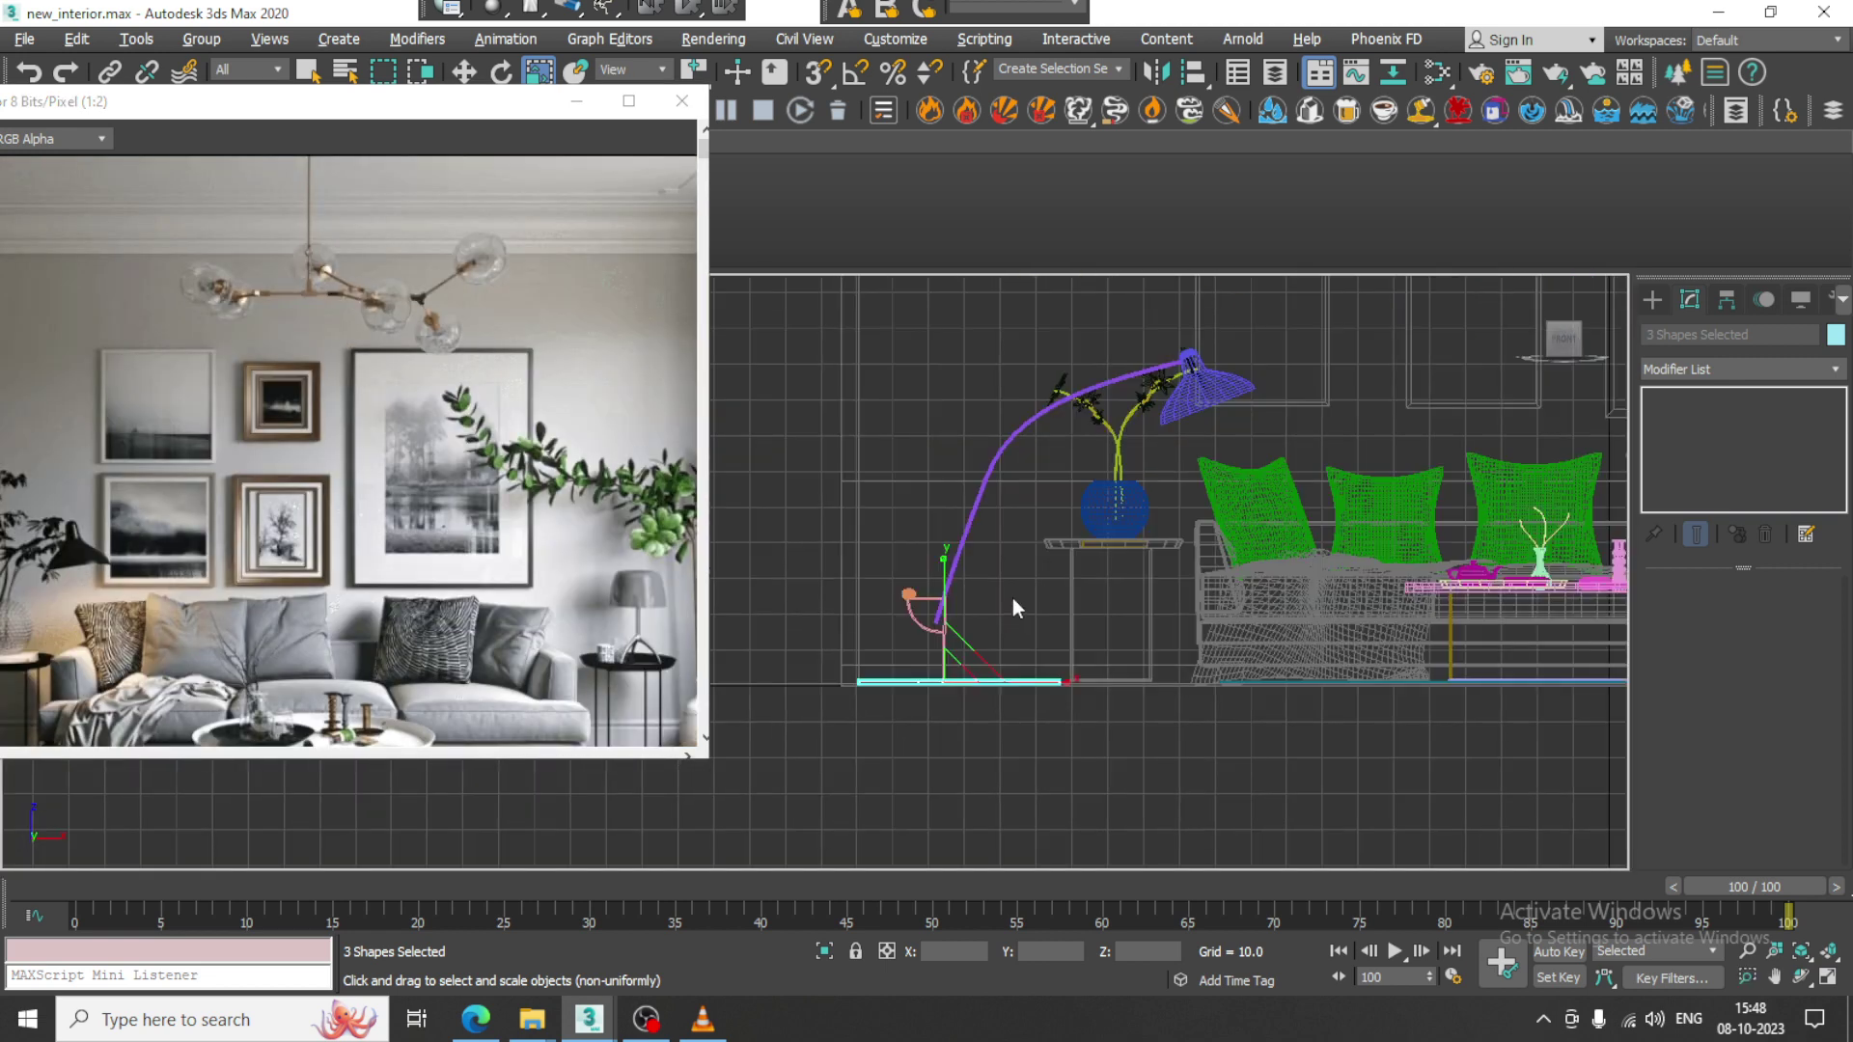
middle_drag(1084, 456, 1117, 521)
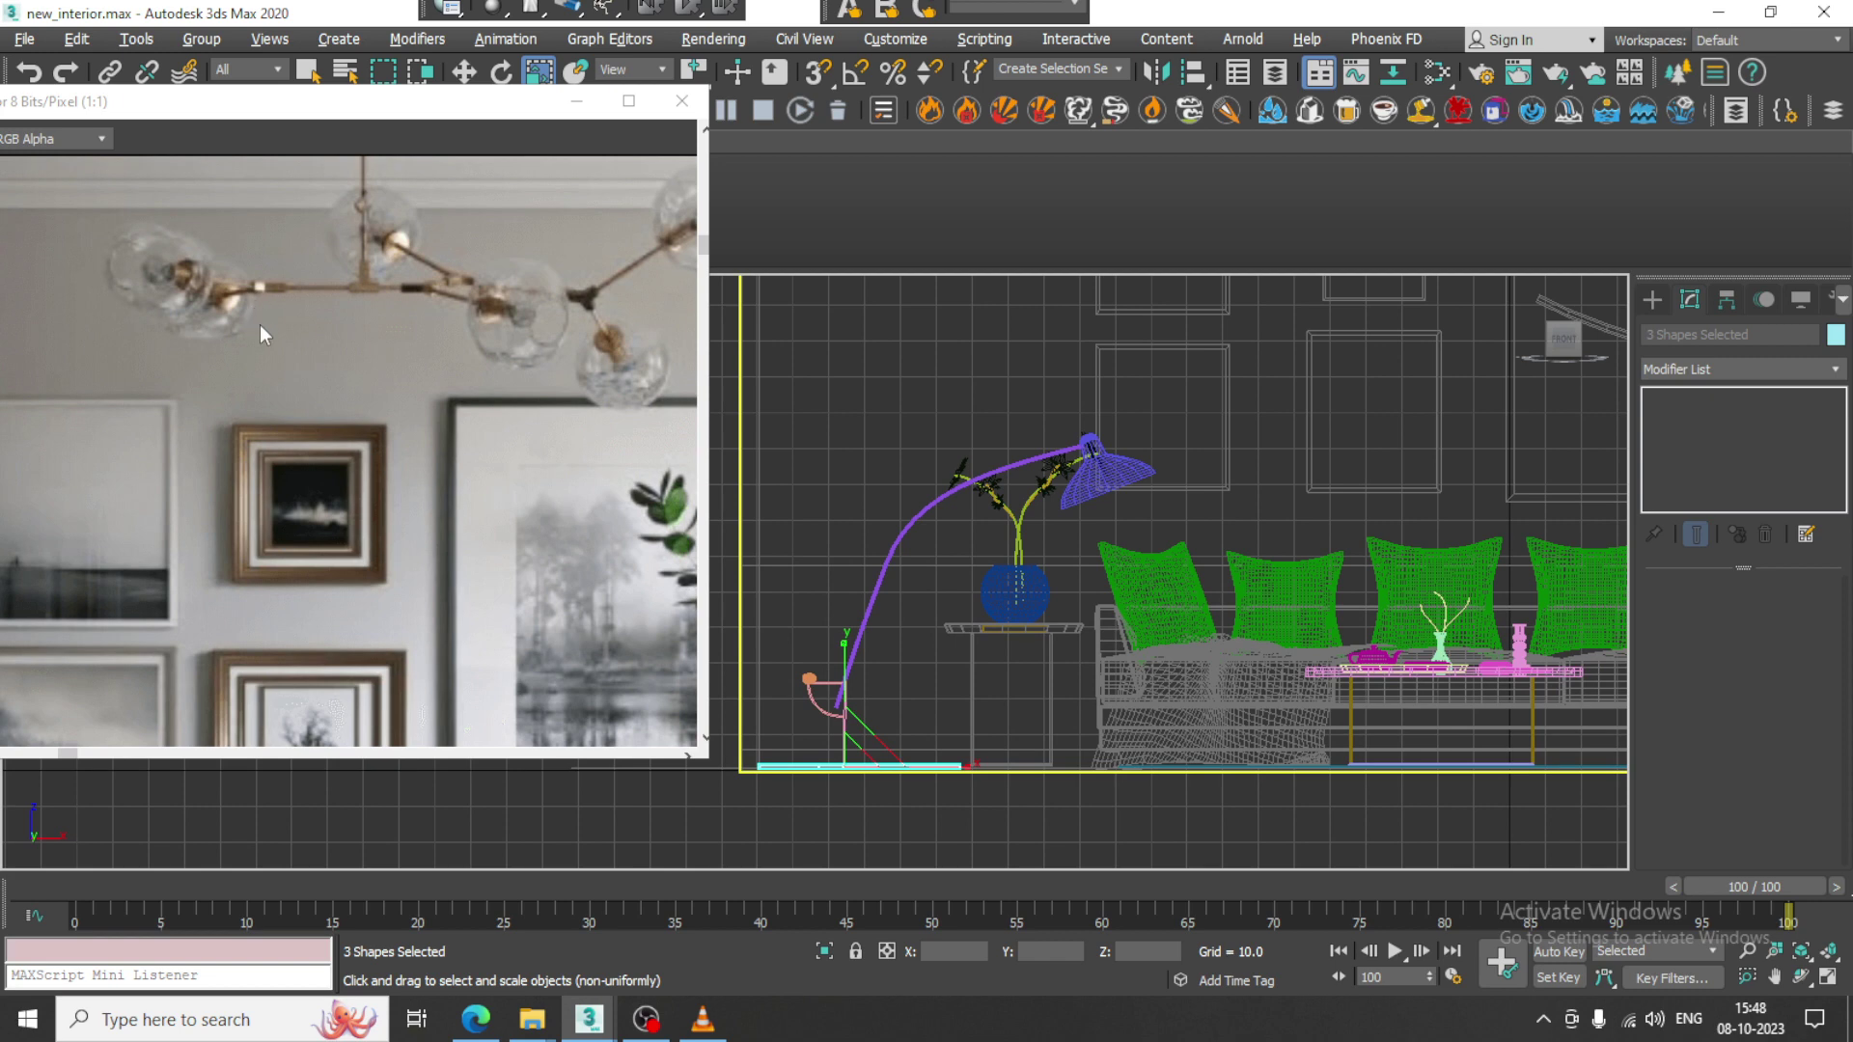
middle_drag(1288, 580, 1120, 651)
scroll(1127, 598, down, 2)
middle_drag(1178, 561, 1086, 629)
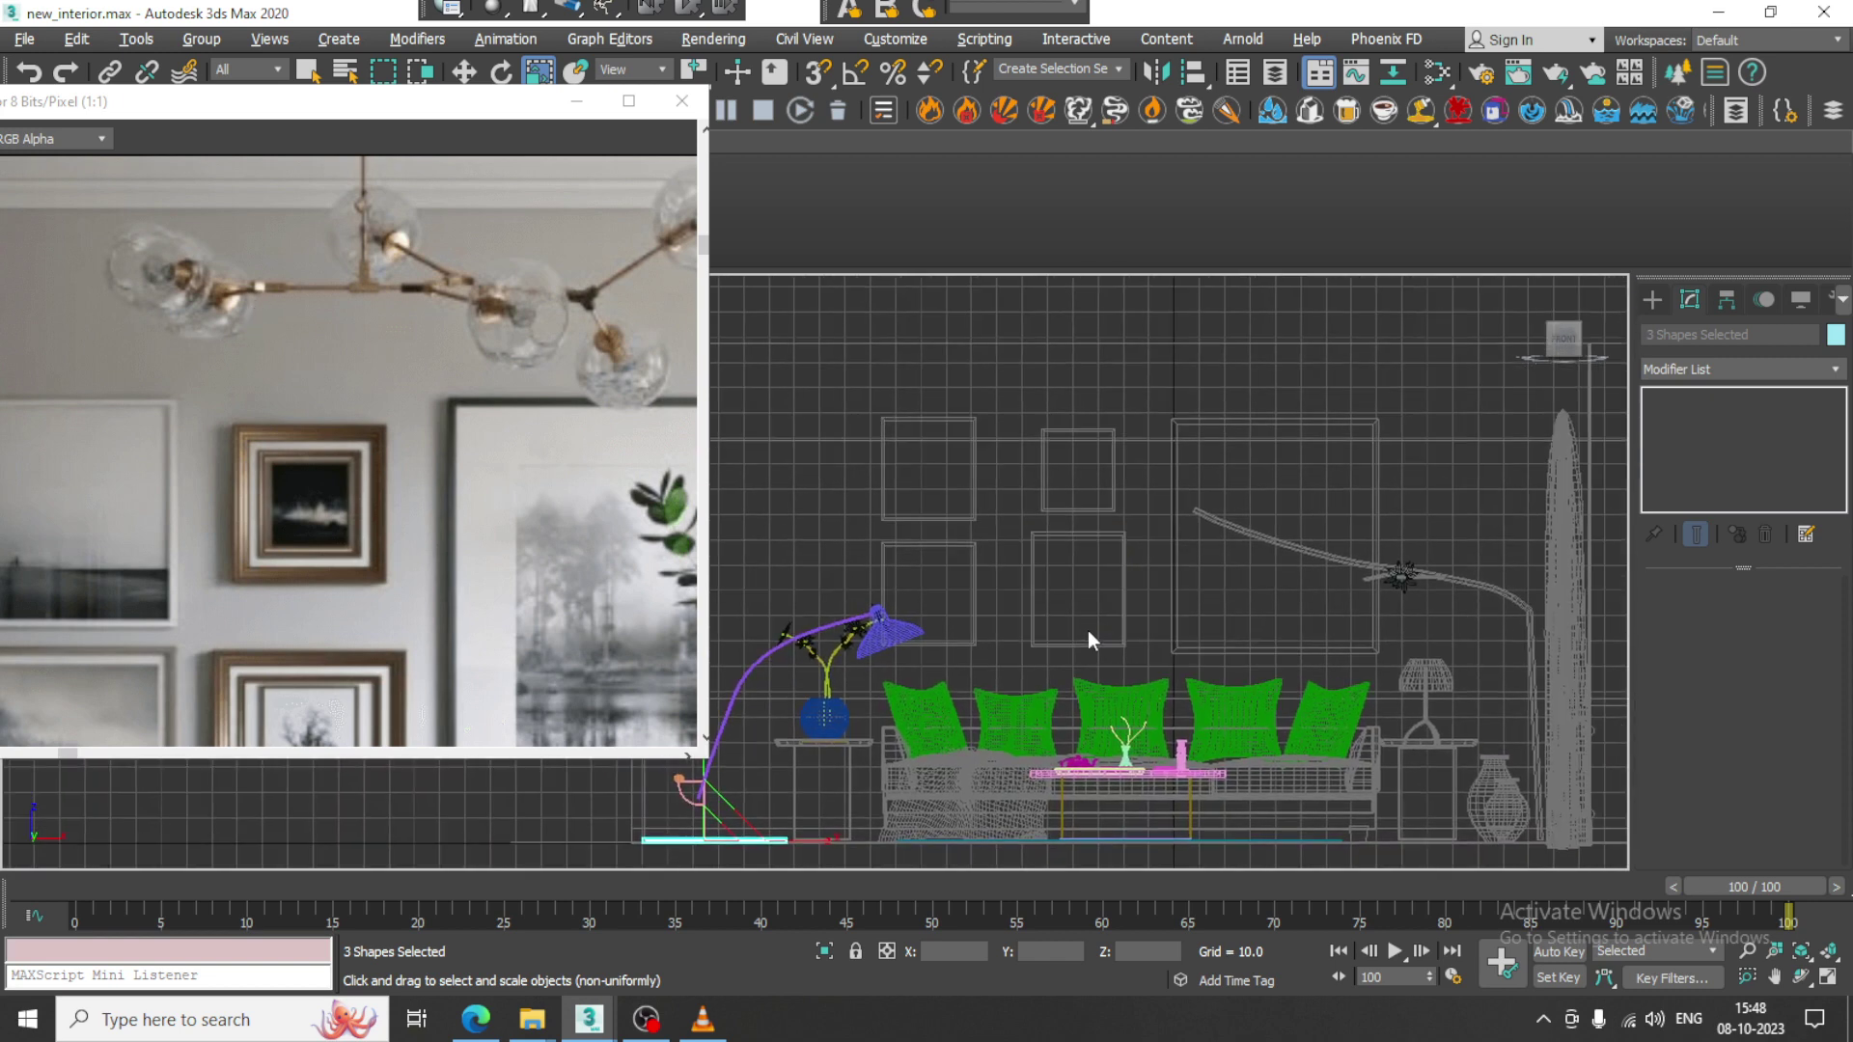
click(1653, 300)
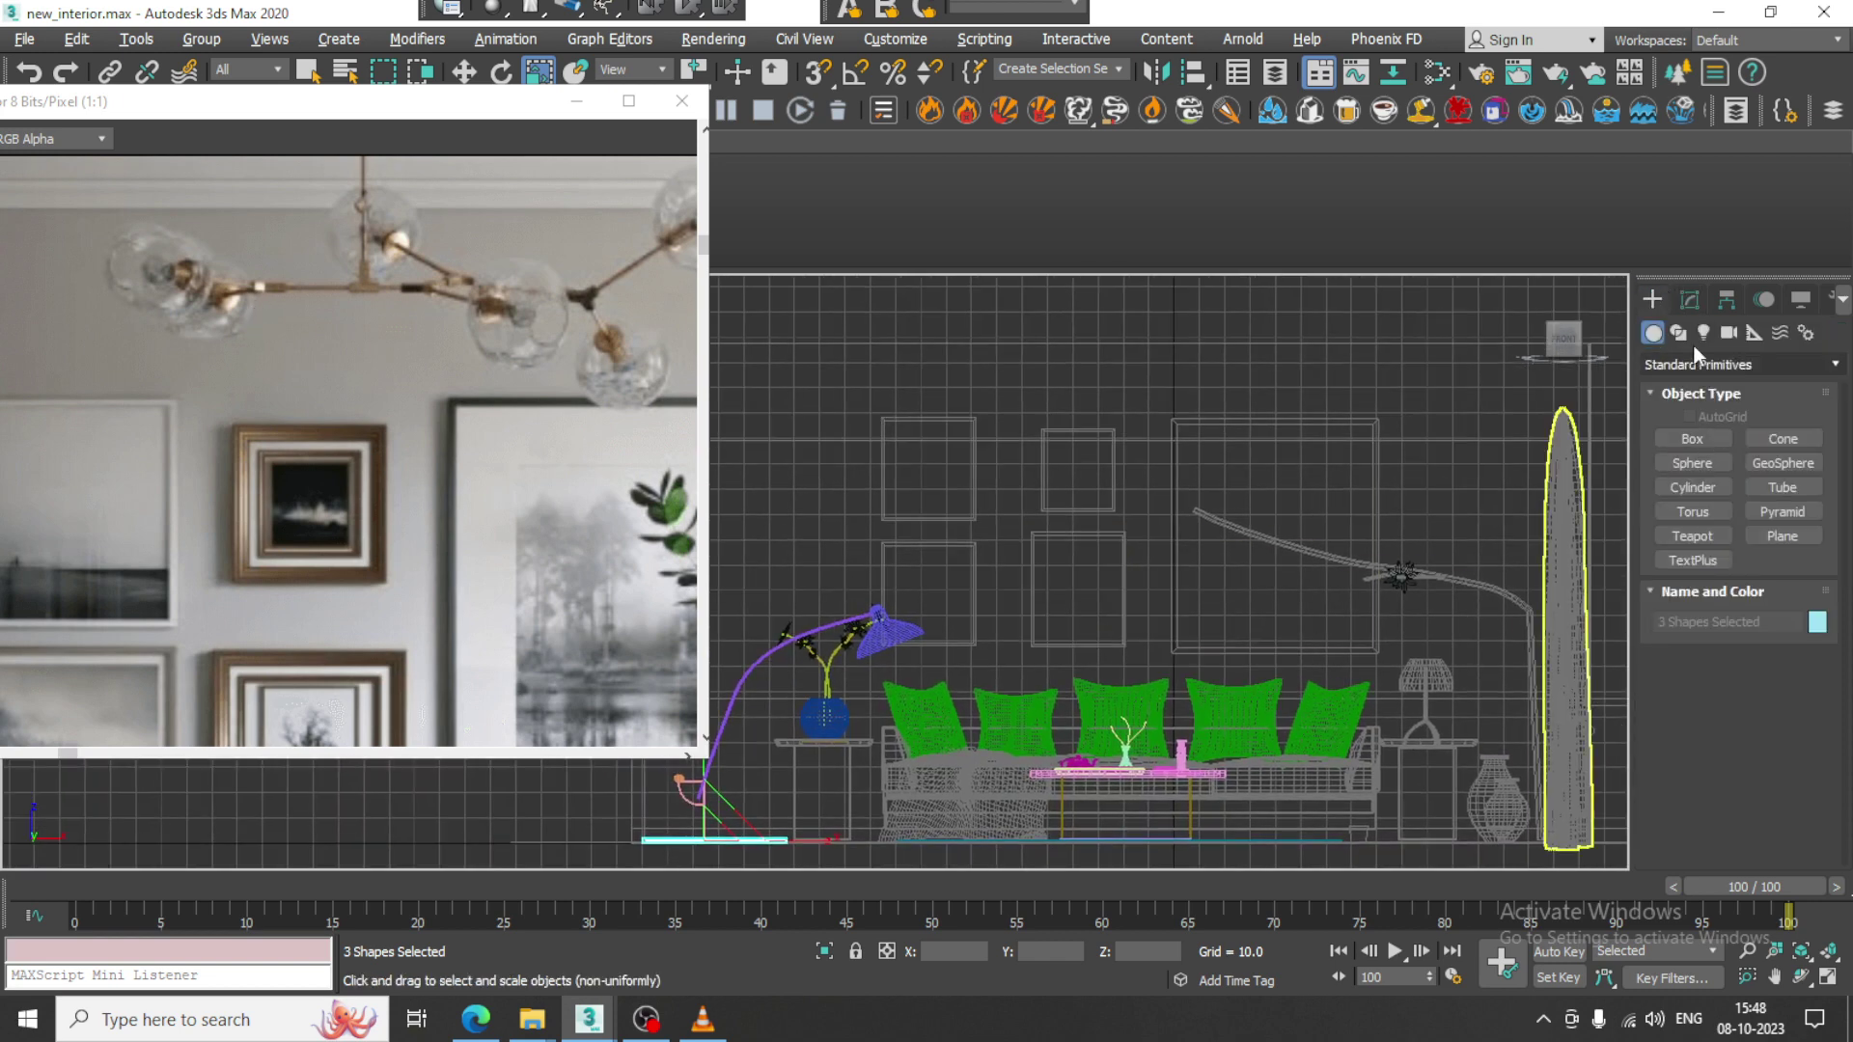
click(1679, 333)
click(1703, 457)
middle_drag(1187, 454, 1162, 598)
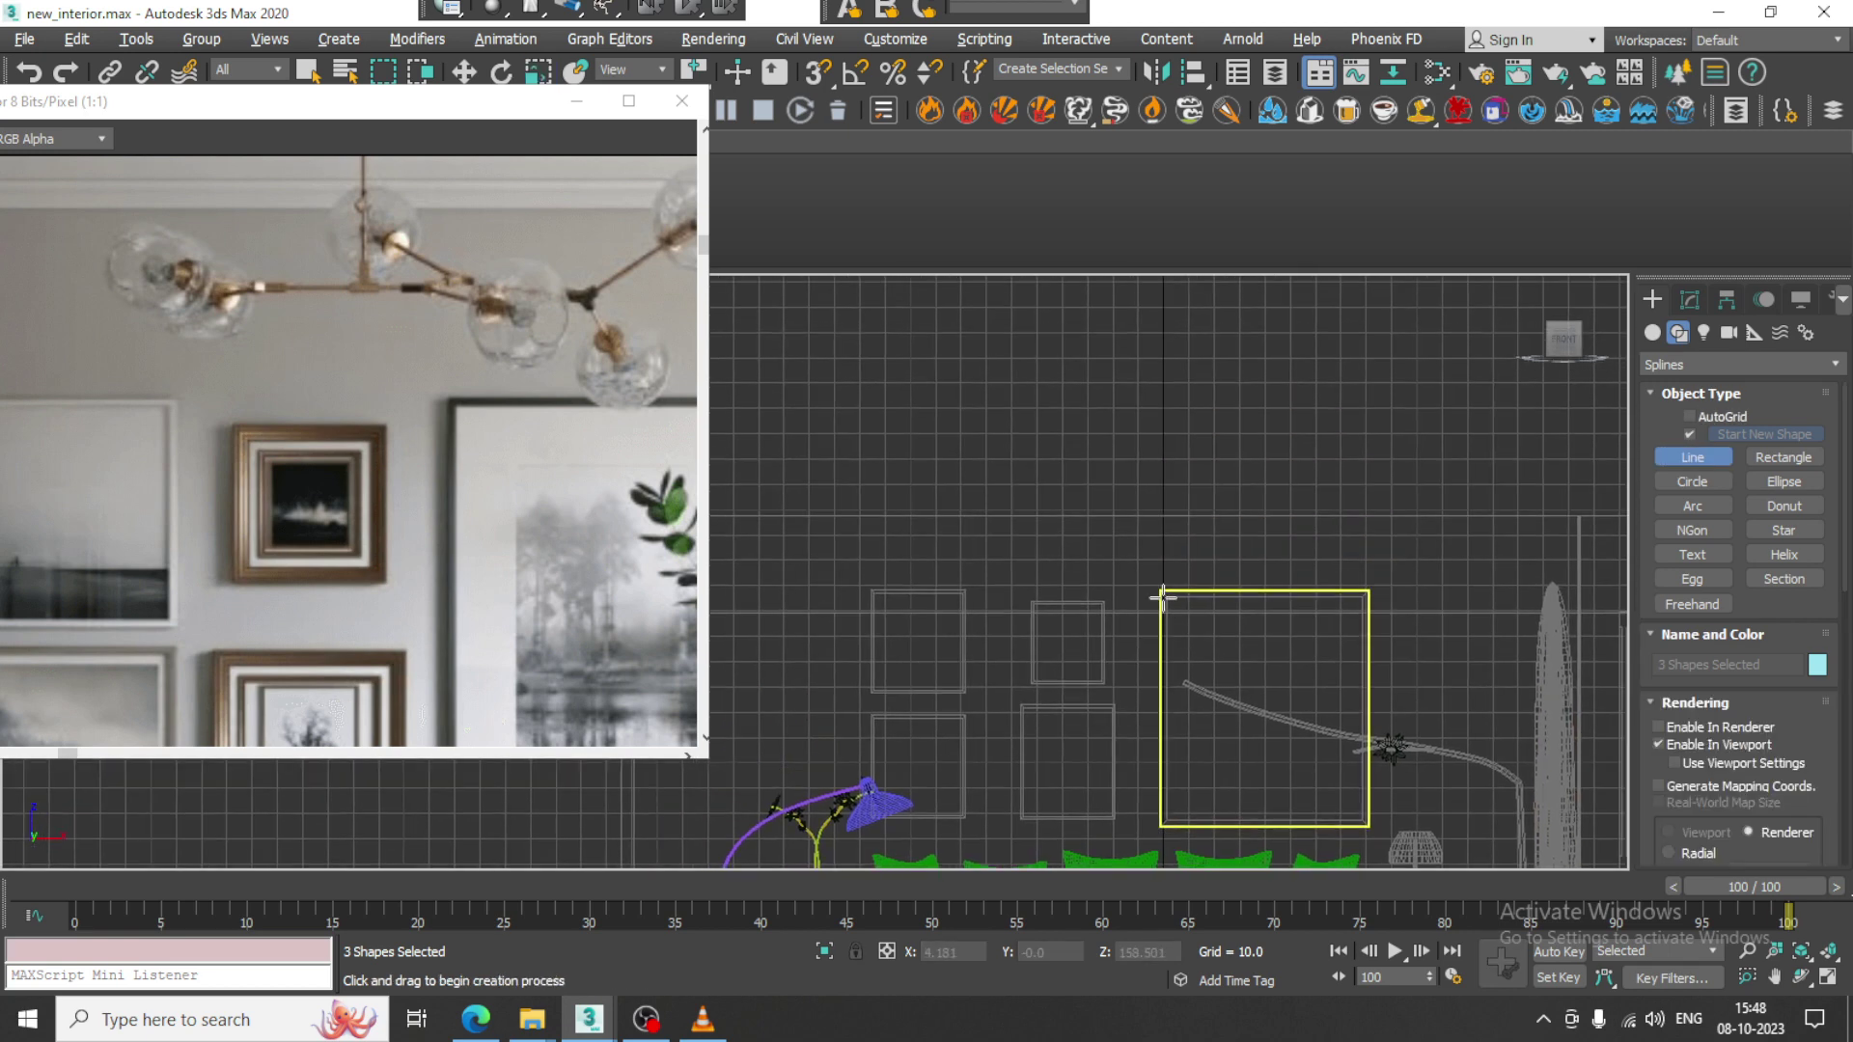
scroll(1112, 485, down, 5)
scroll(1137, 509, up, 3)
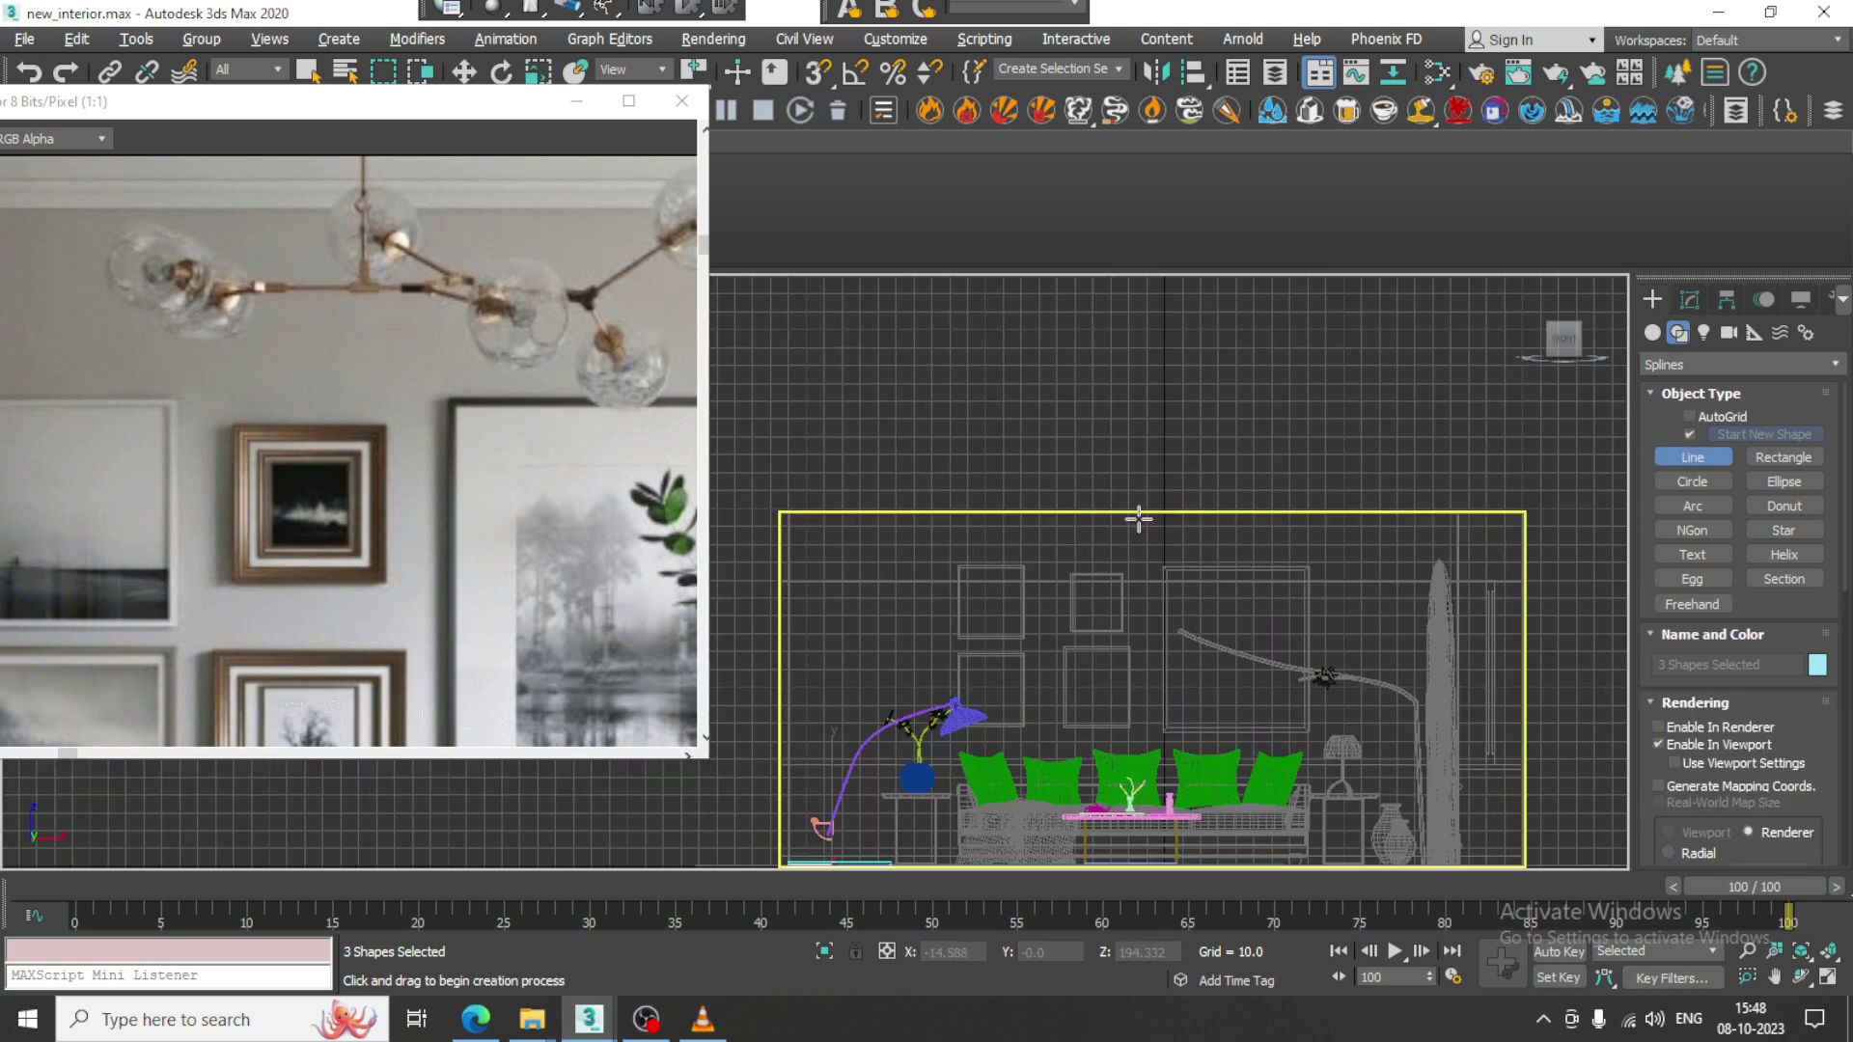
right_click(1131, 449)
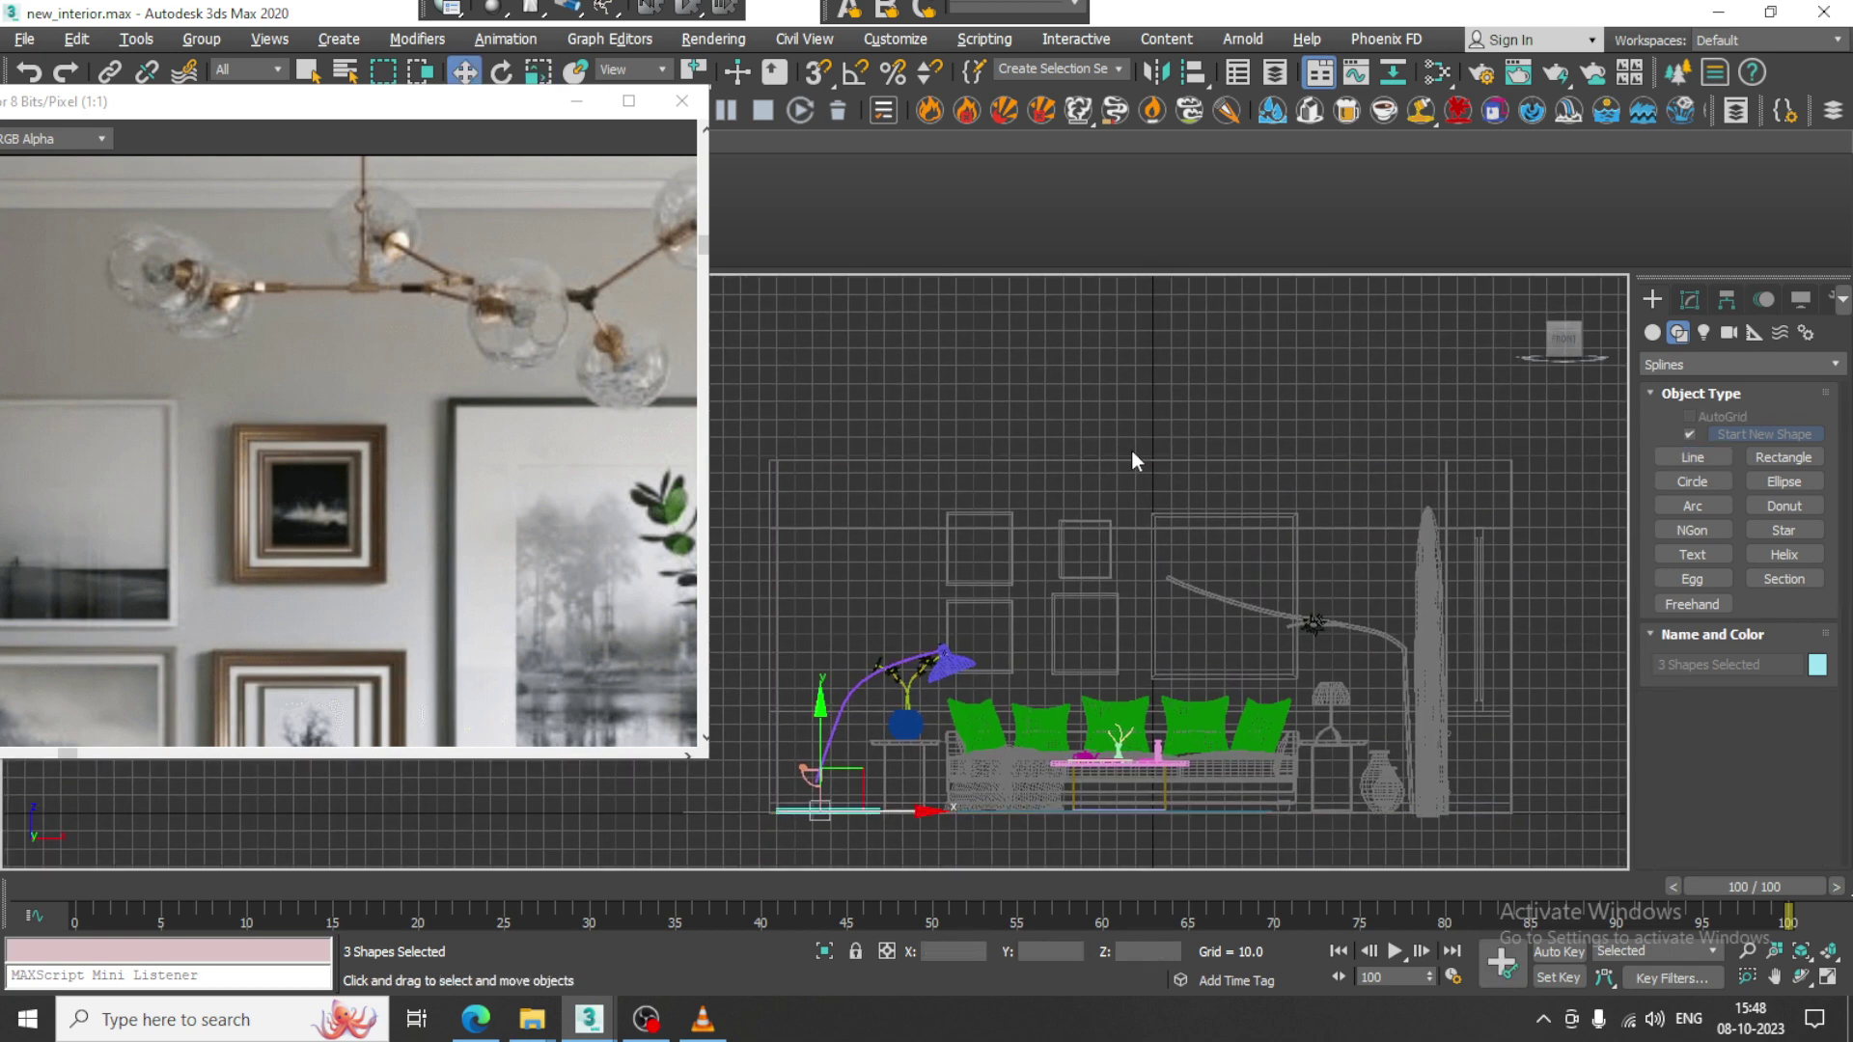
Raise the top vertices of the room walls to a Z position of about 213.7.
click(1130, 449)
click(1141, 461)
key(1)
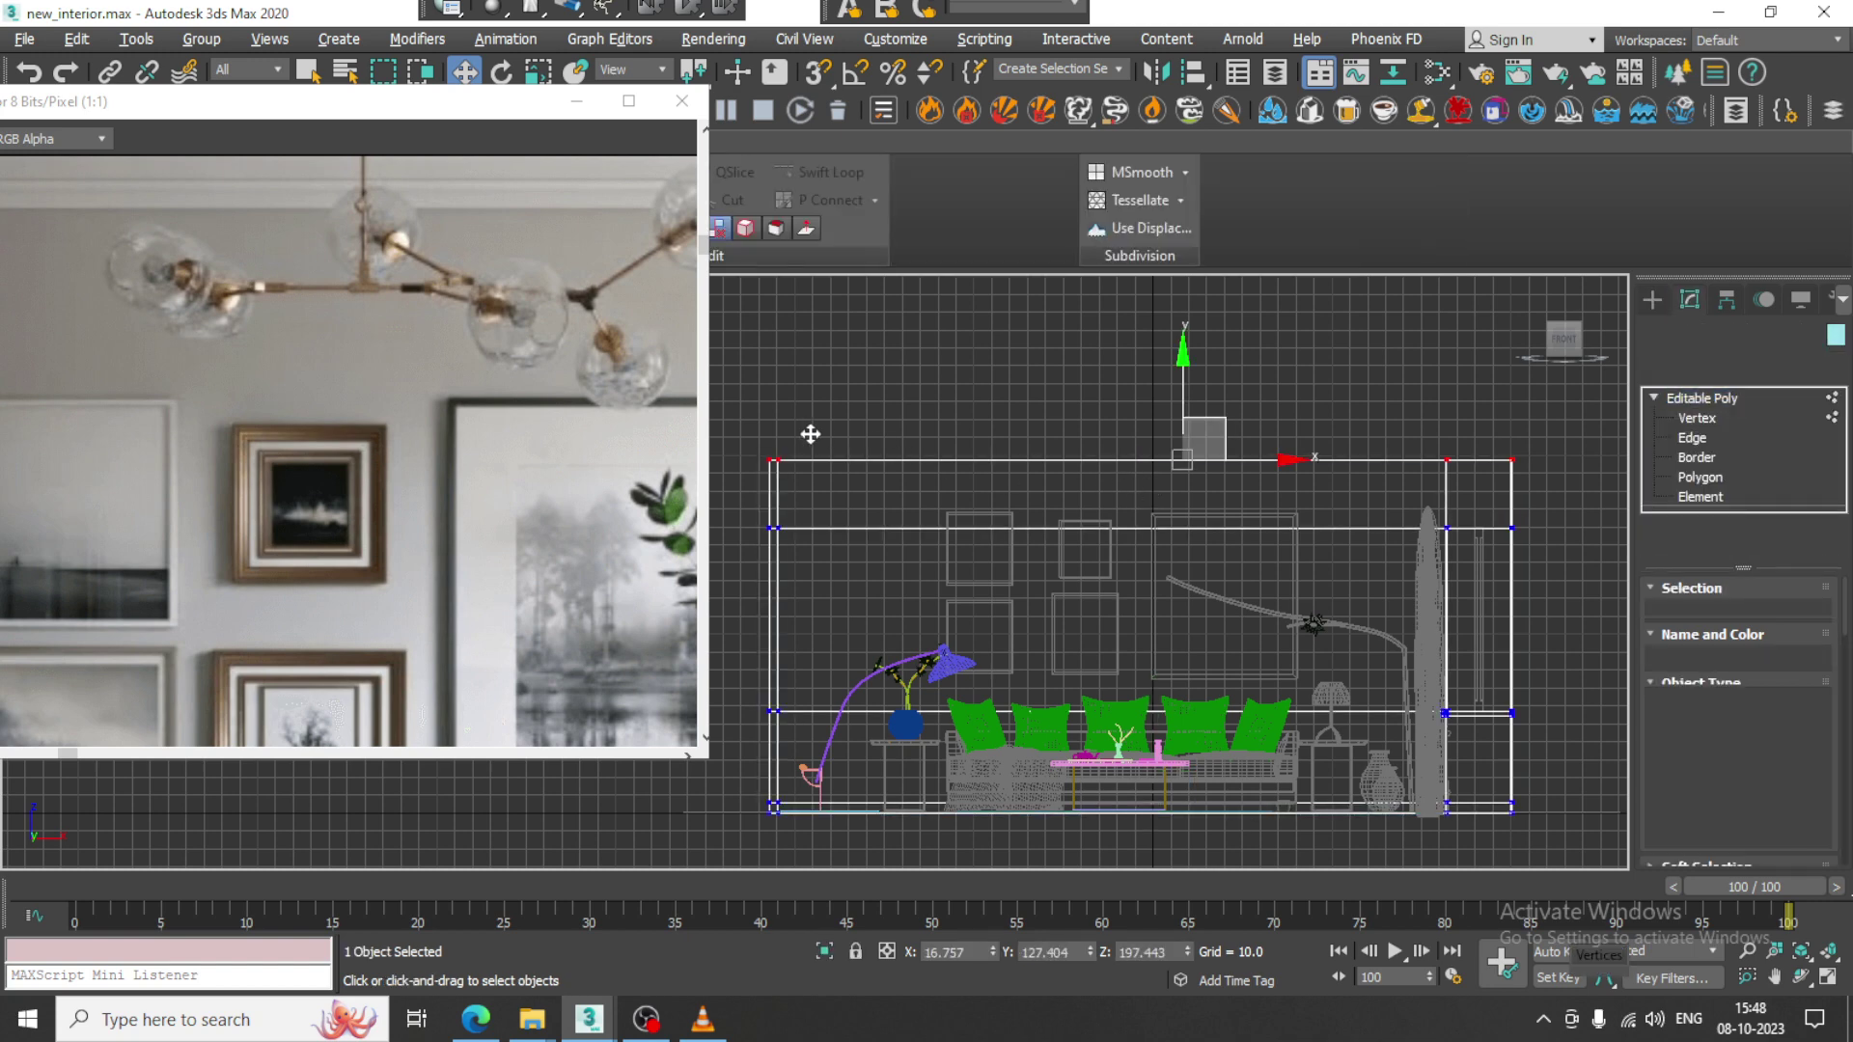
scroll(759, 436, down, 2)
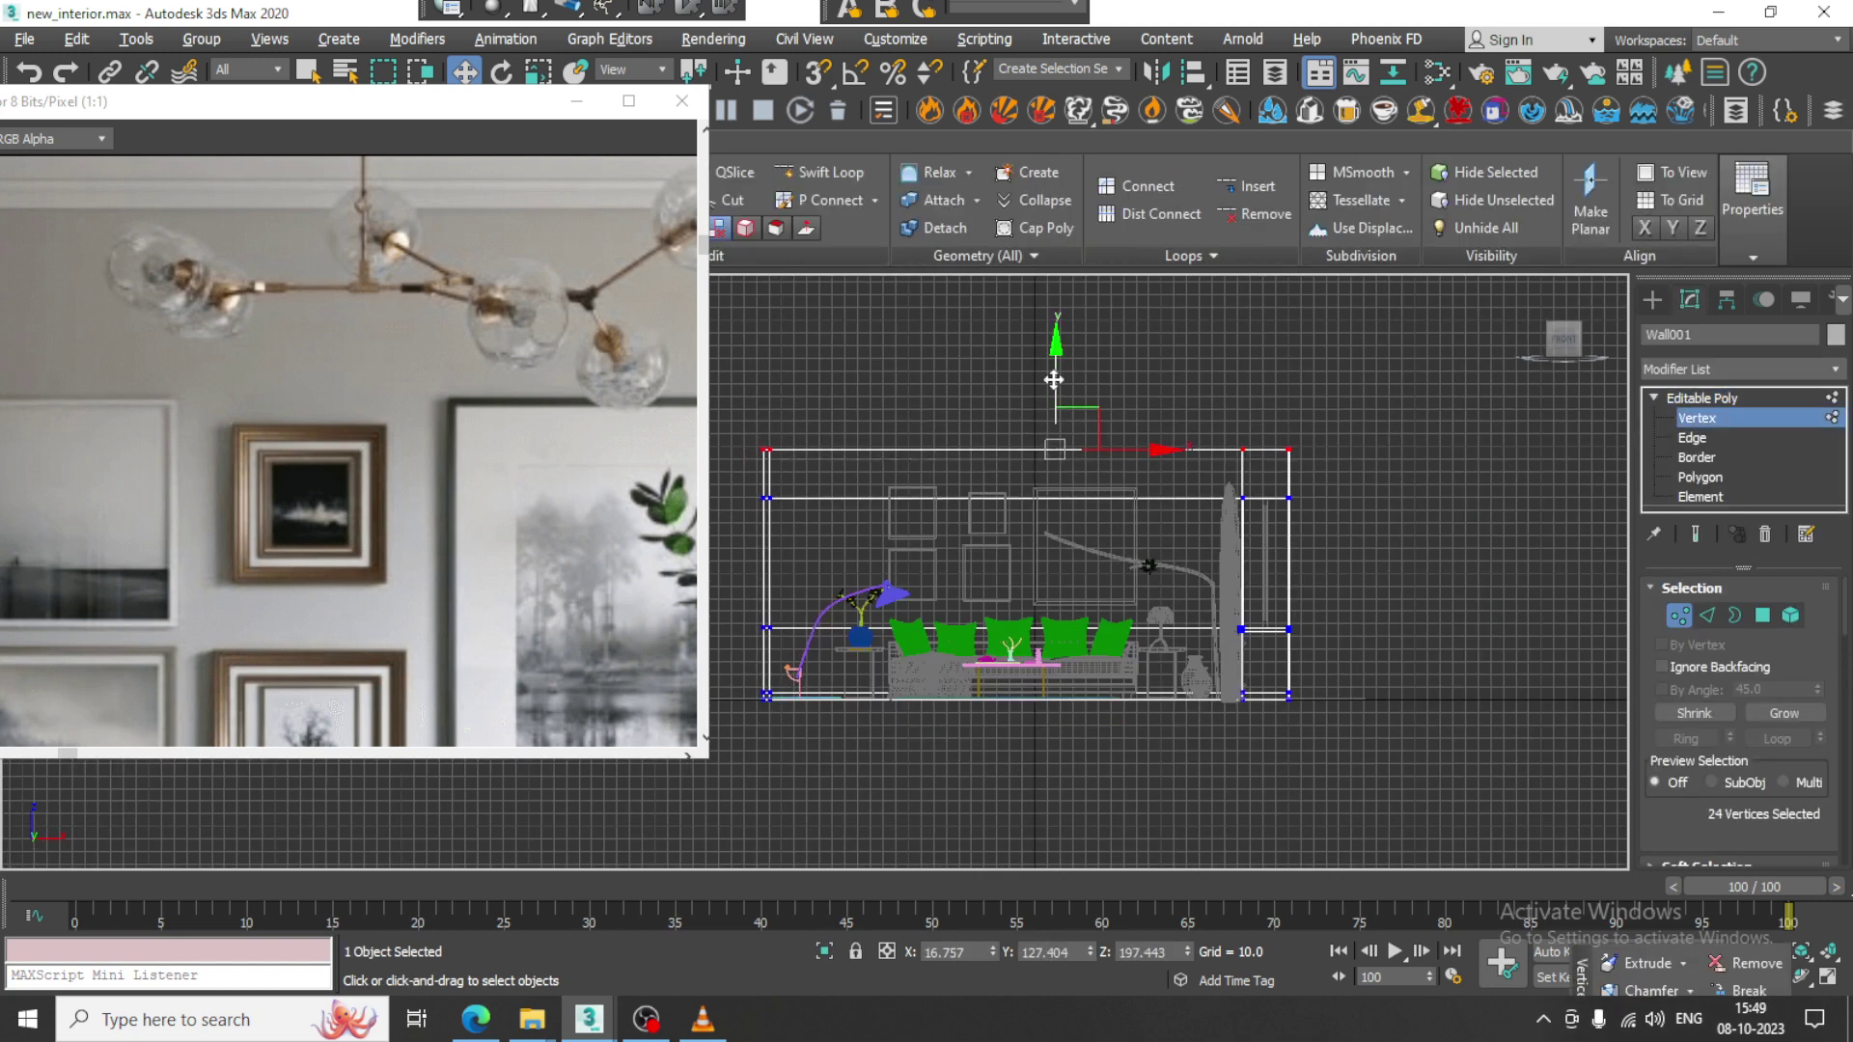
drag(1054, 380, 1055, 360)
key(alt+w)
alt+middle_drag(1311, 667, 1315, 619)
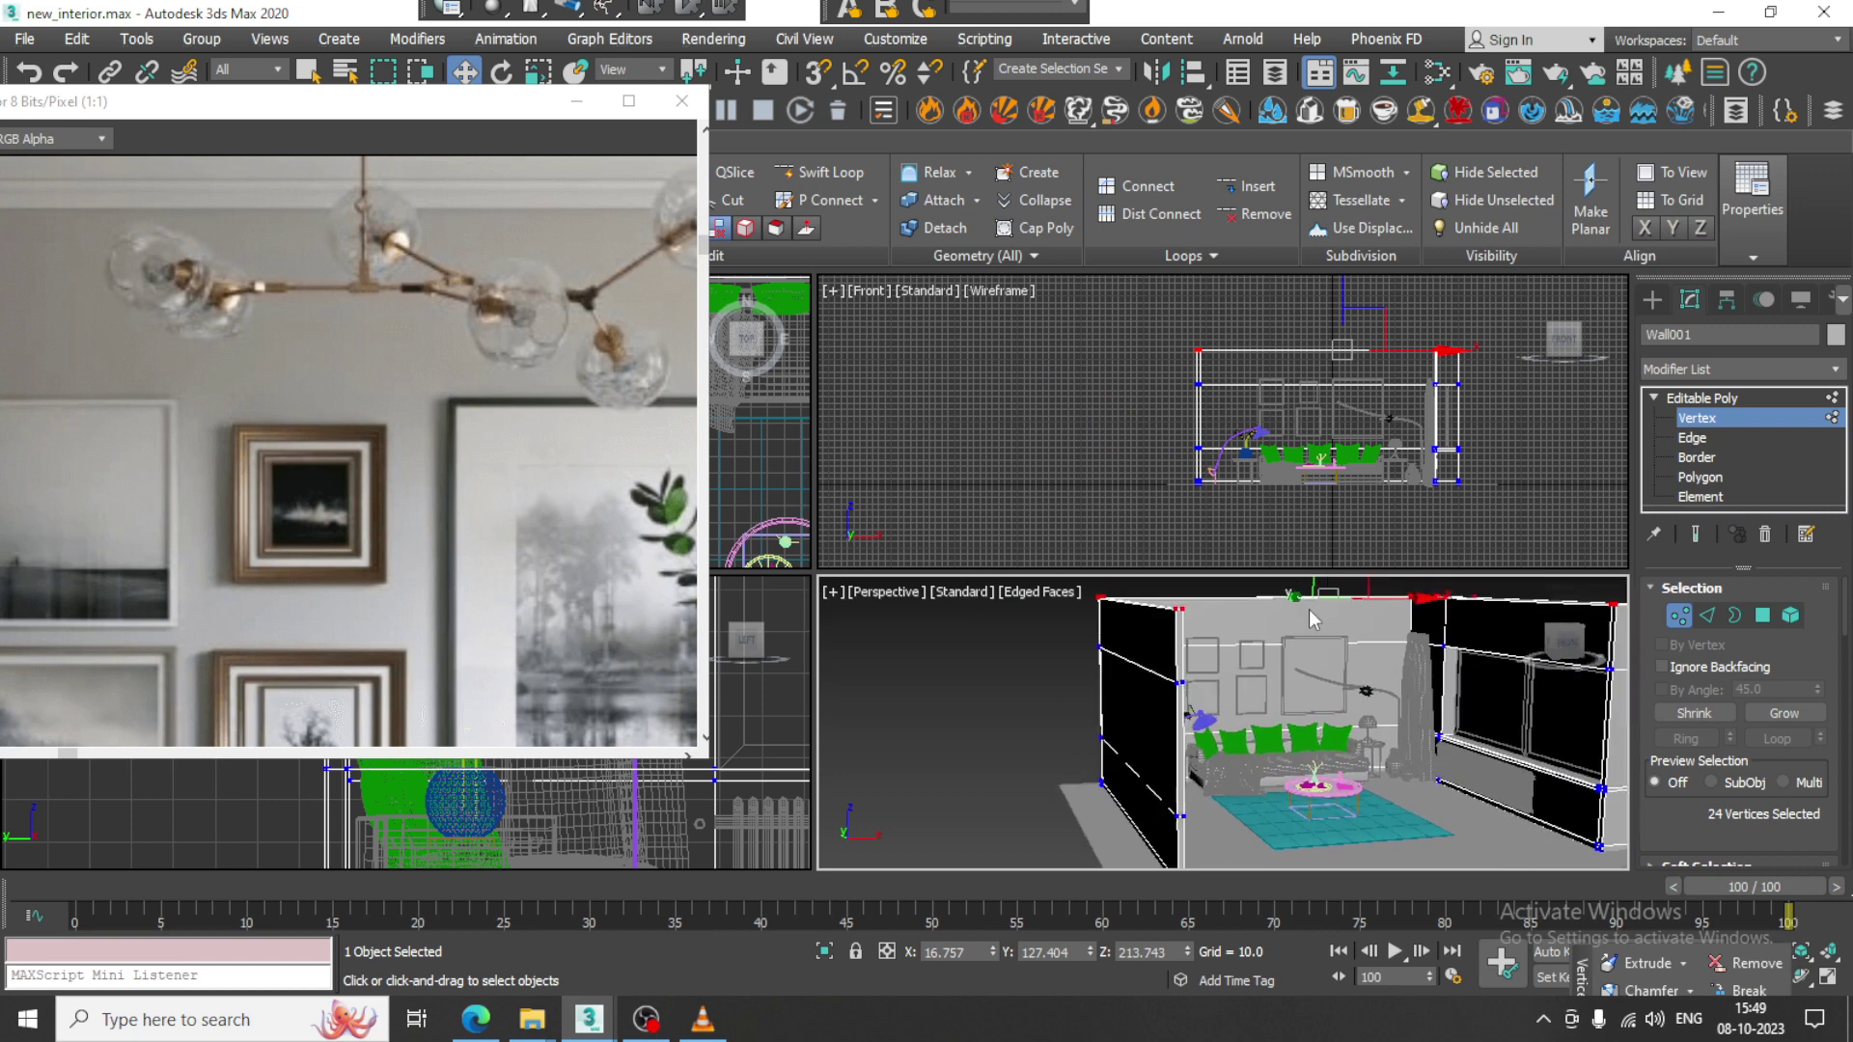
key(alt+w)
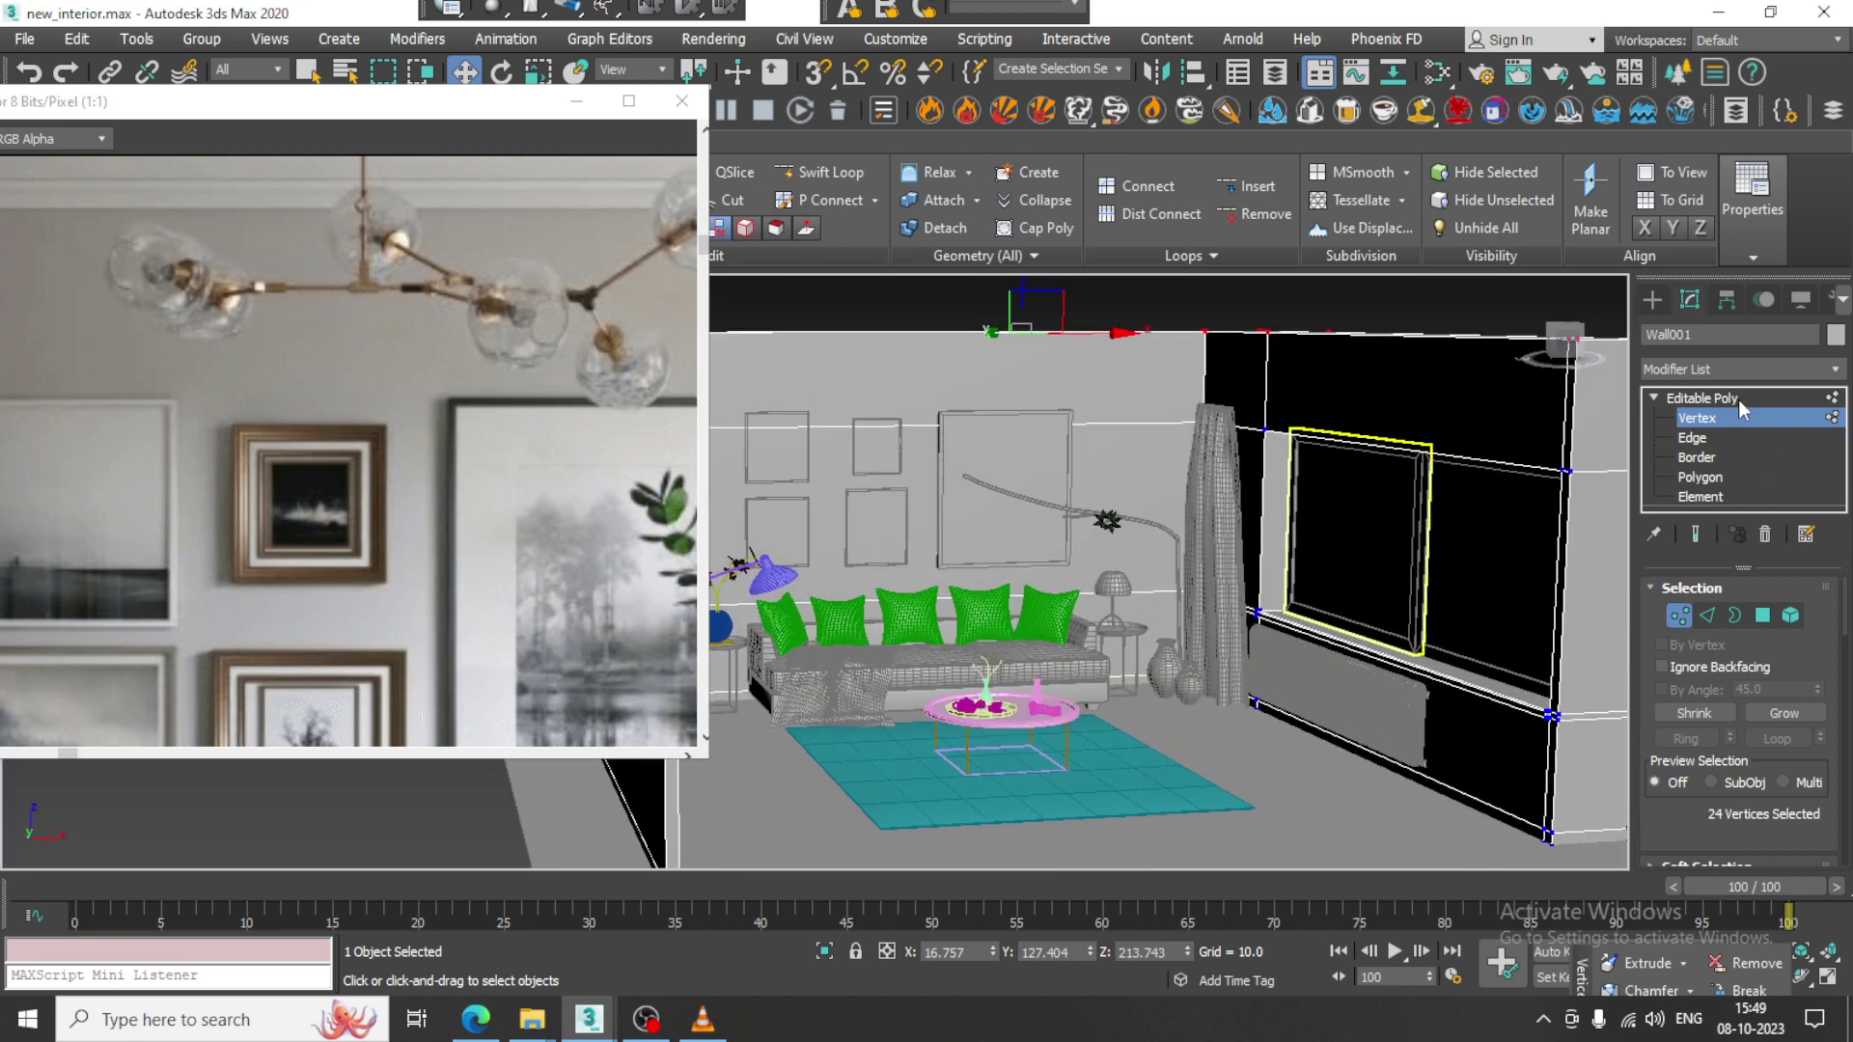
click(1736, 399)
Stretch the curtain beside the window vertically and raise it to Z 108.91 to suit the taller wall.
click(1217, 468)
scroll(525, 479, down, 2)
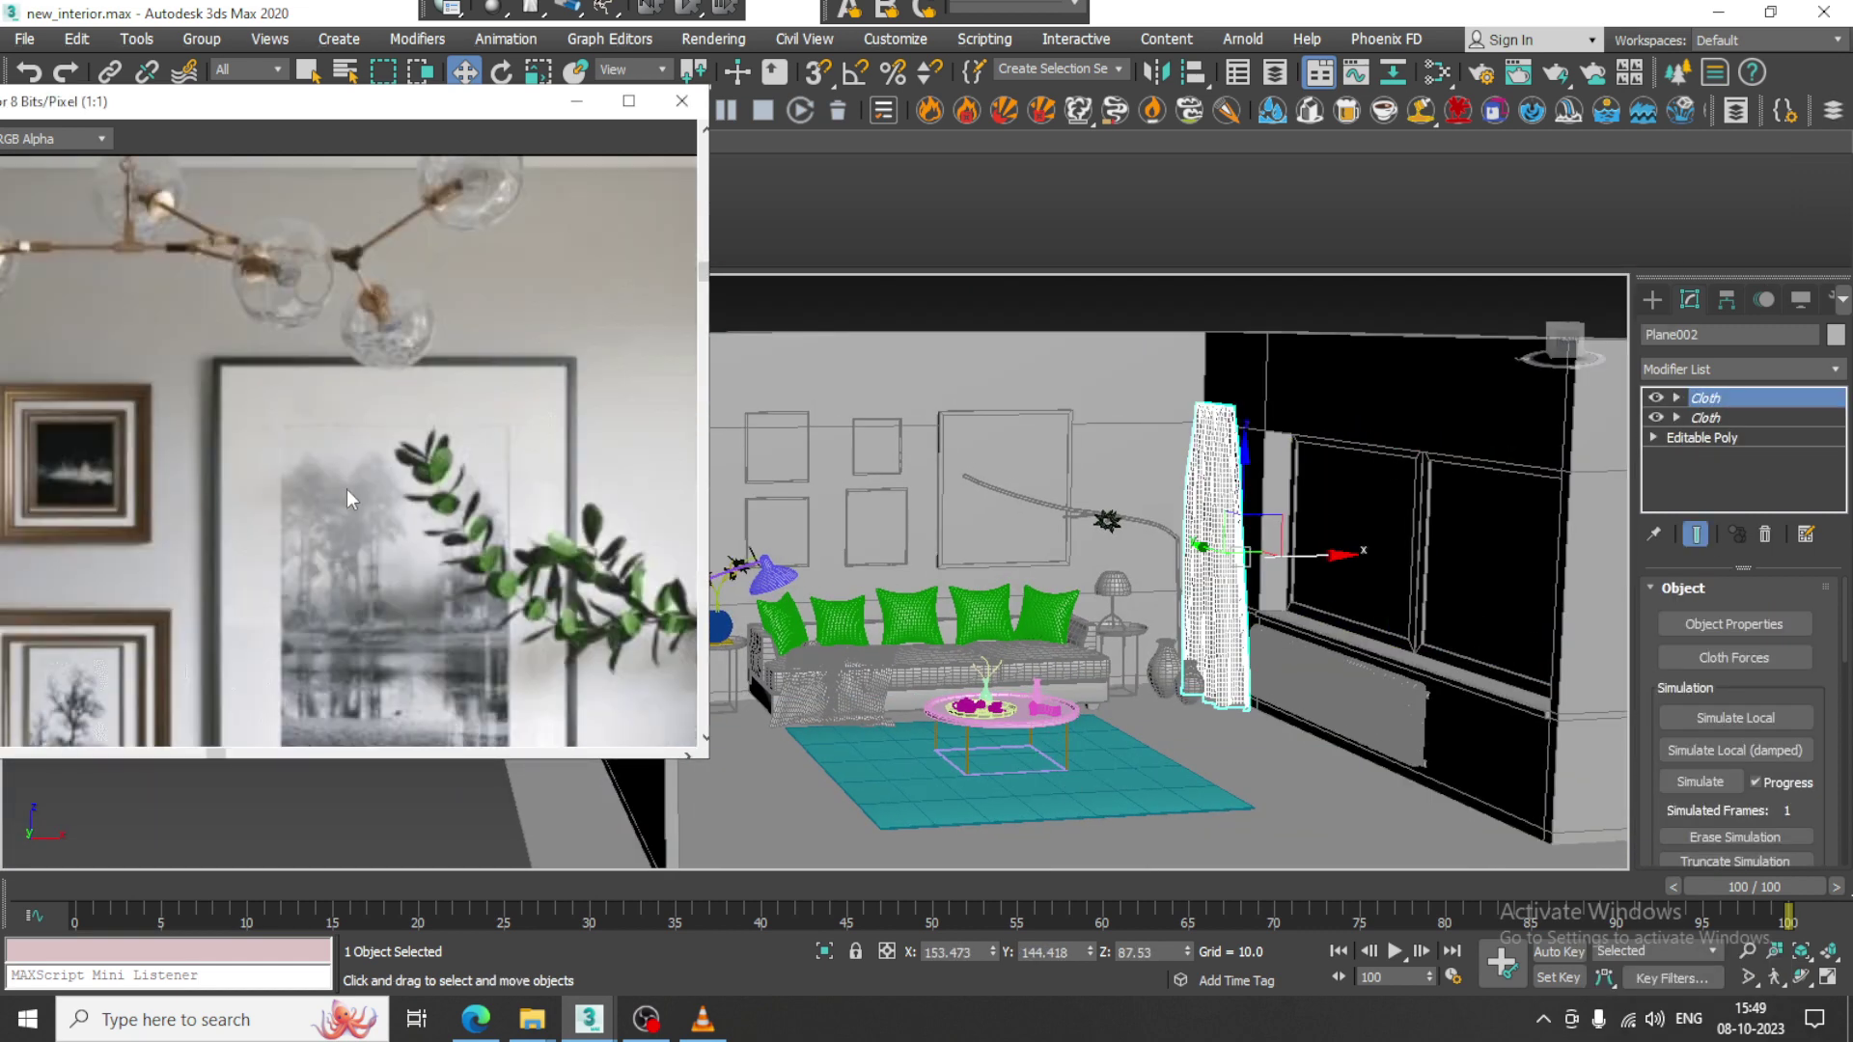
middle_drag(525, 478, 309, 468)
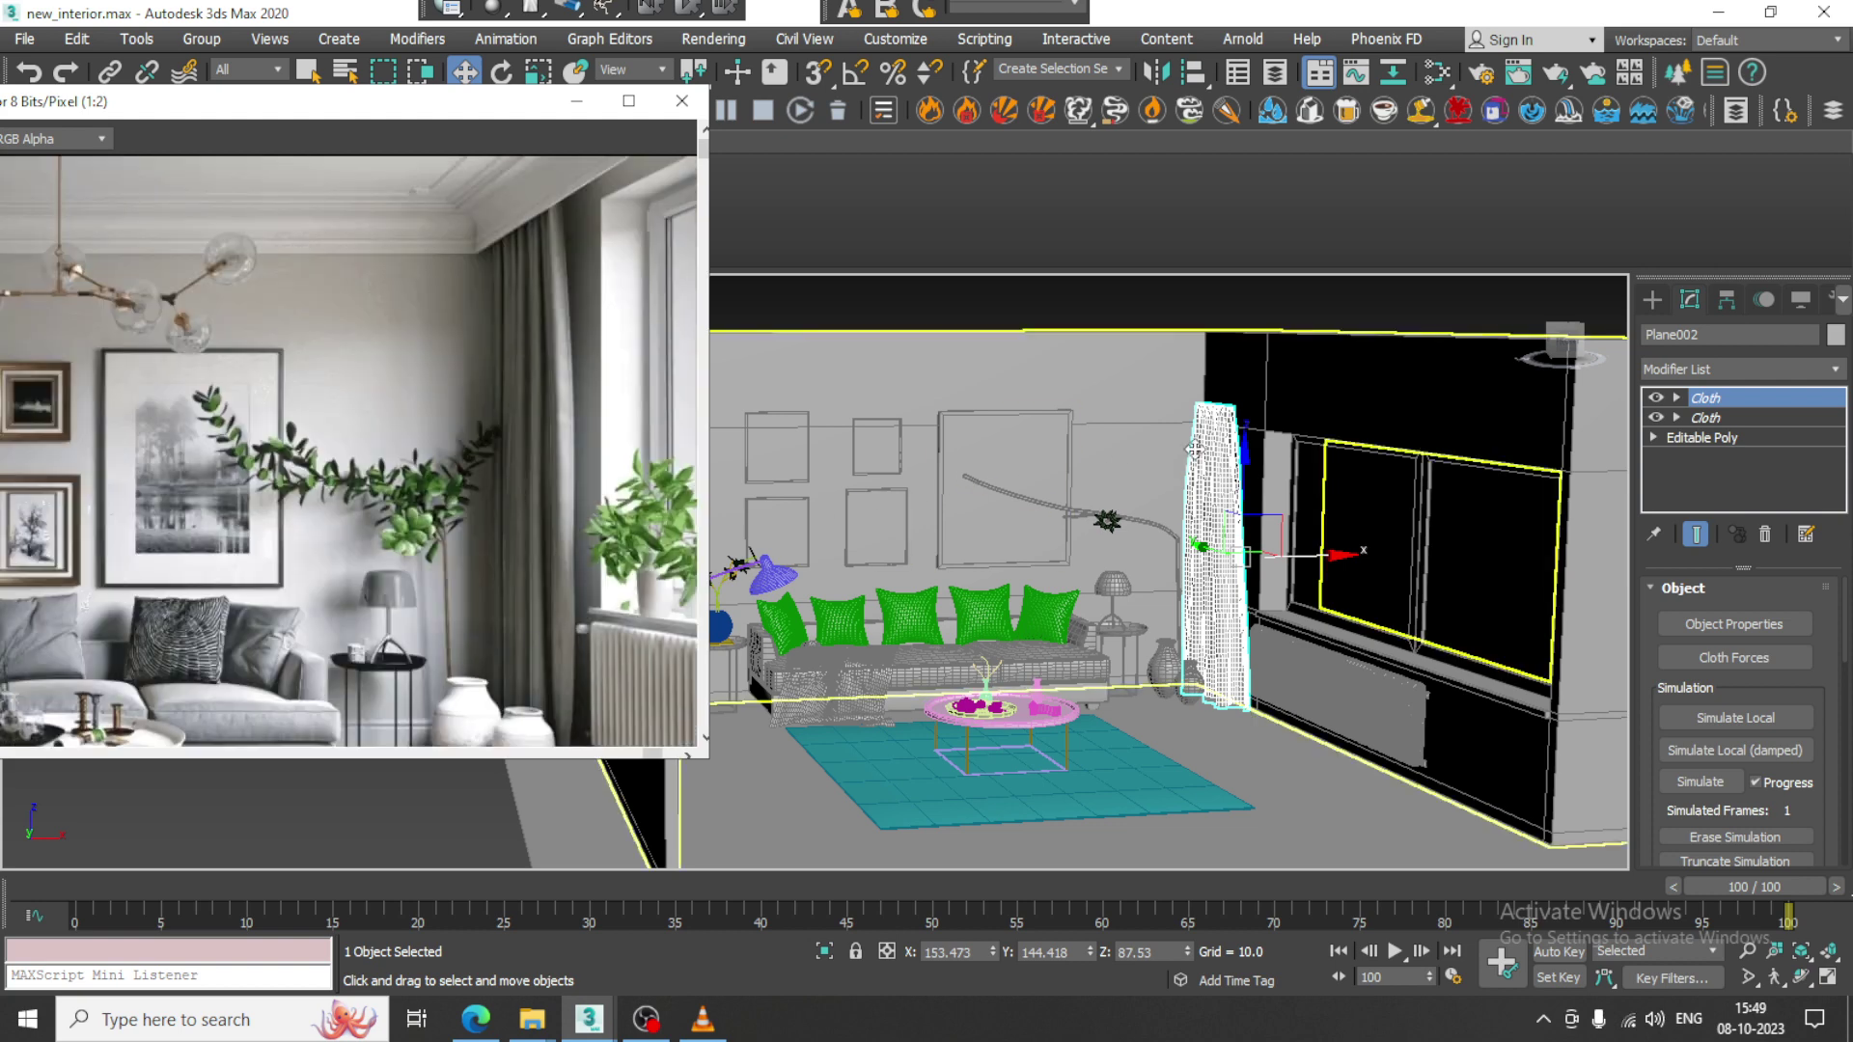
scroll(1197, 450, up, 5)
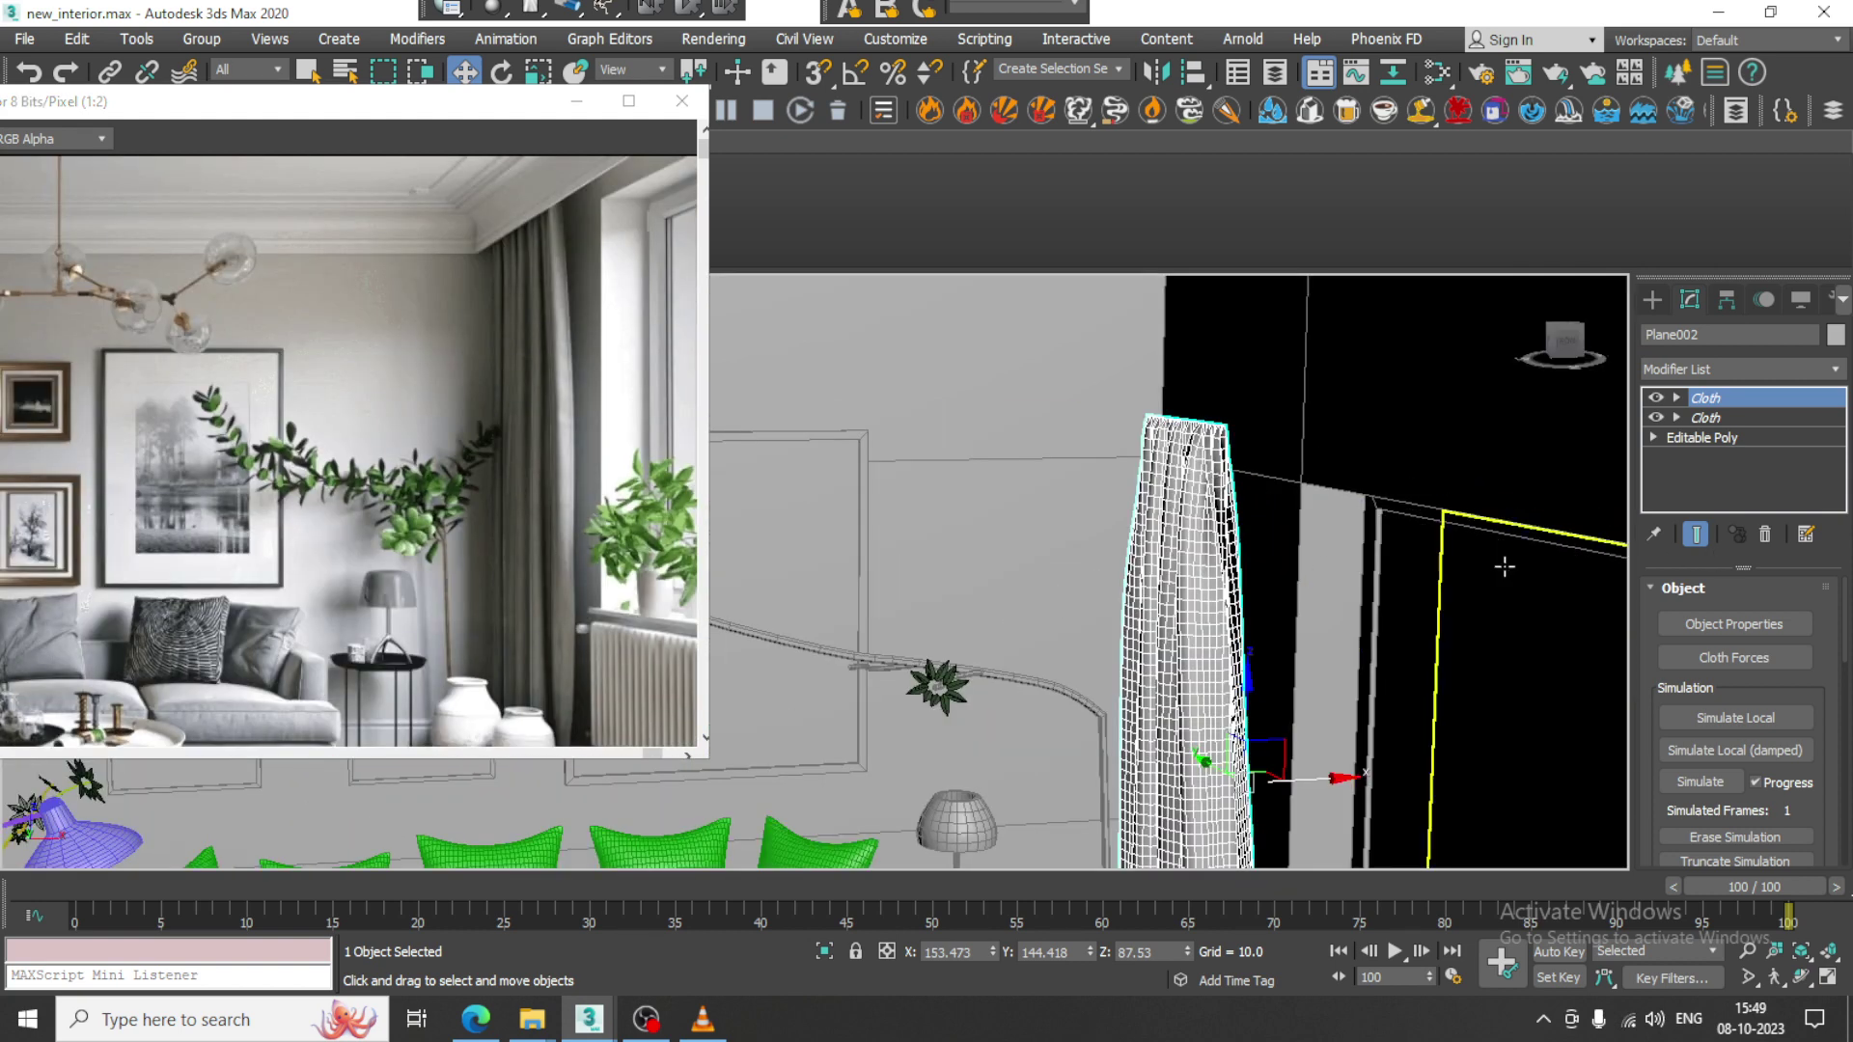
key(r)
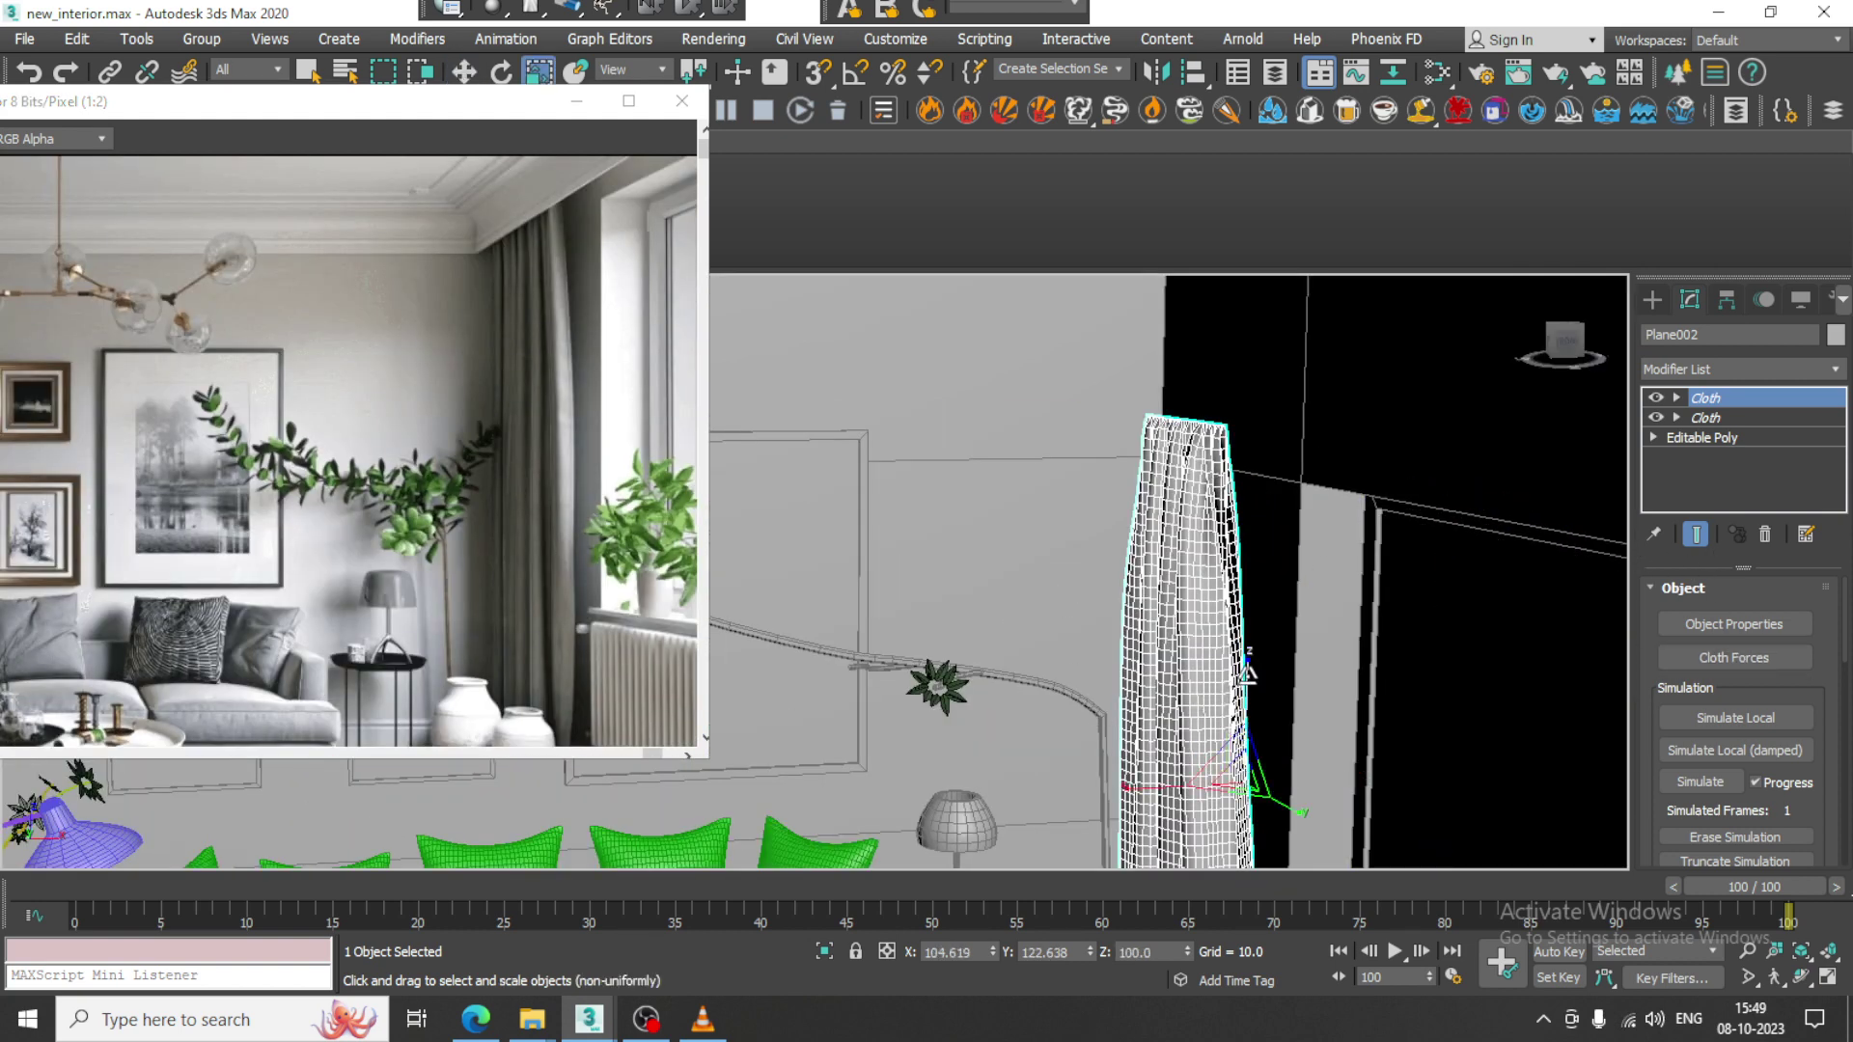
drag(1247, 673, 1242, 634)
scroll(1150, 396, down, 5)
key(w)
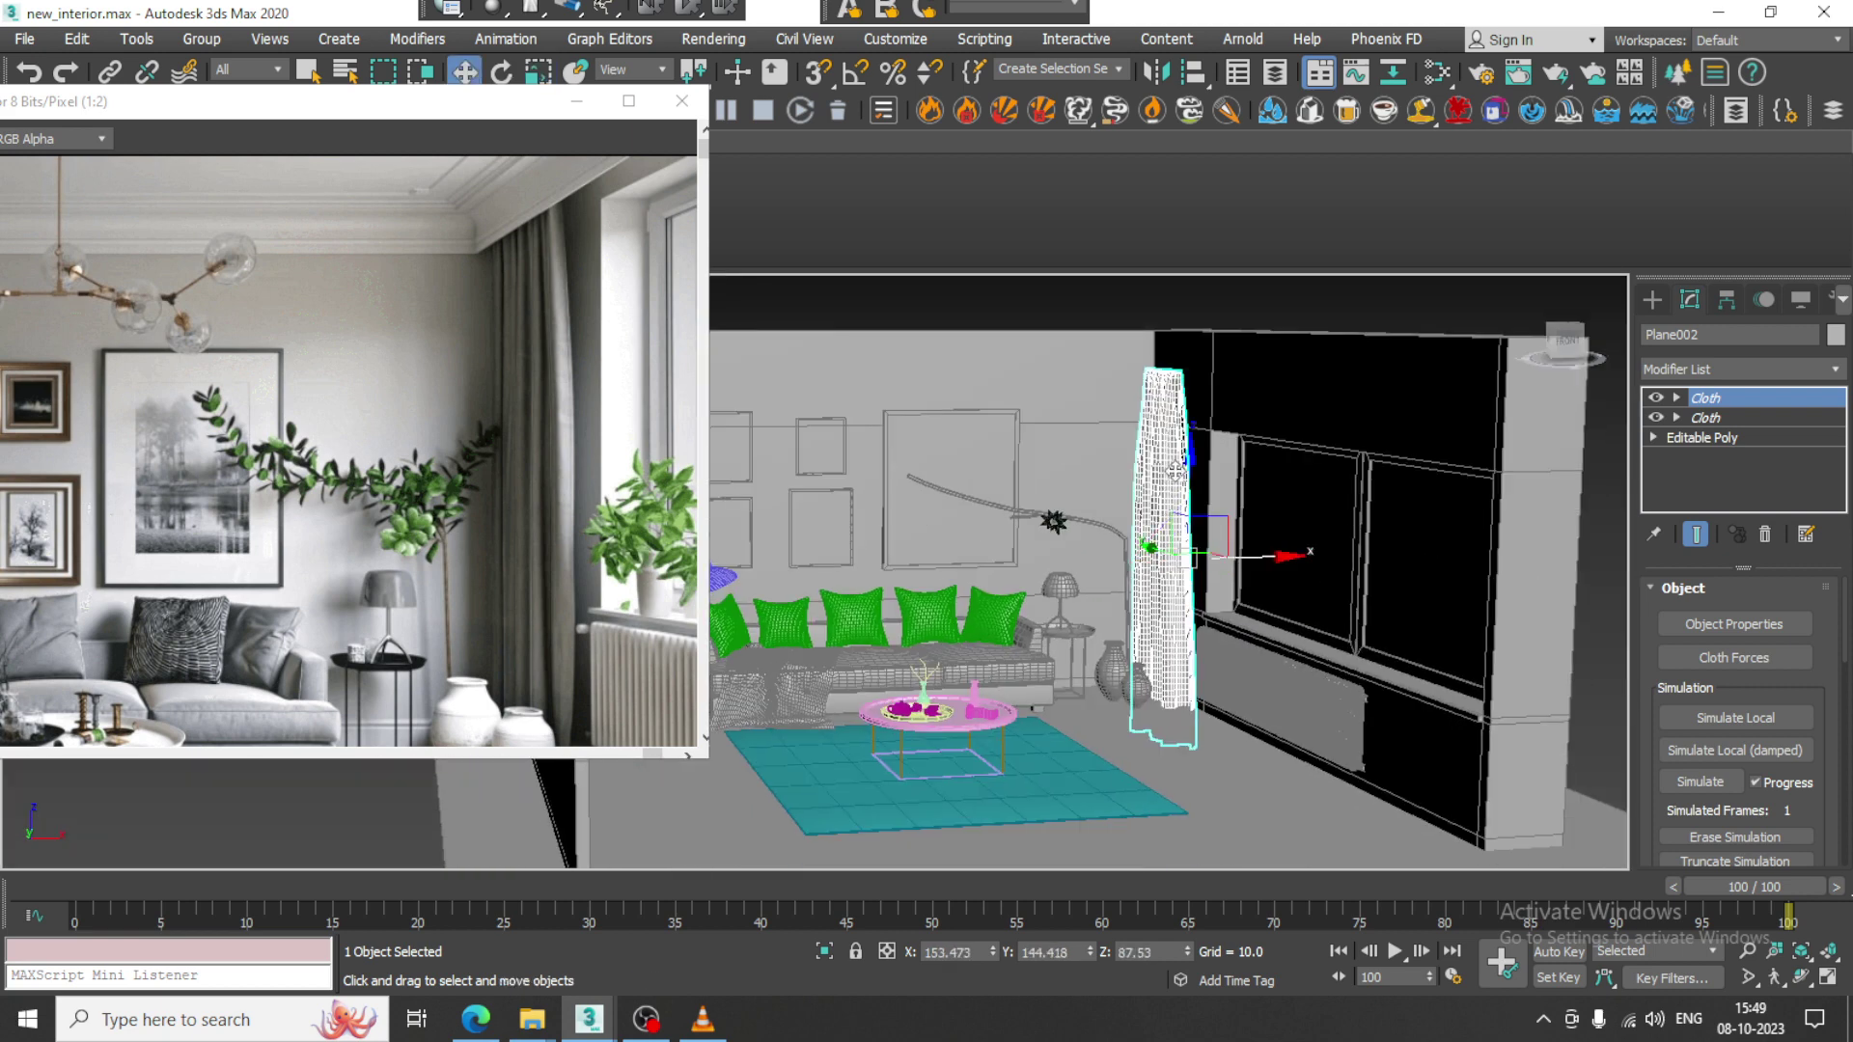
drag(1192, 439, 1190, 428)
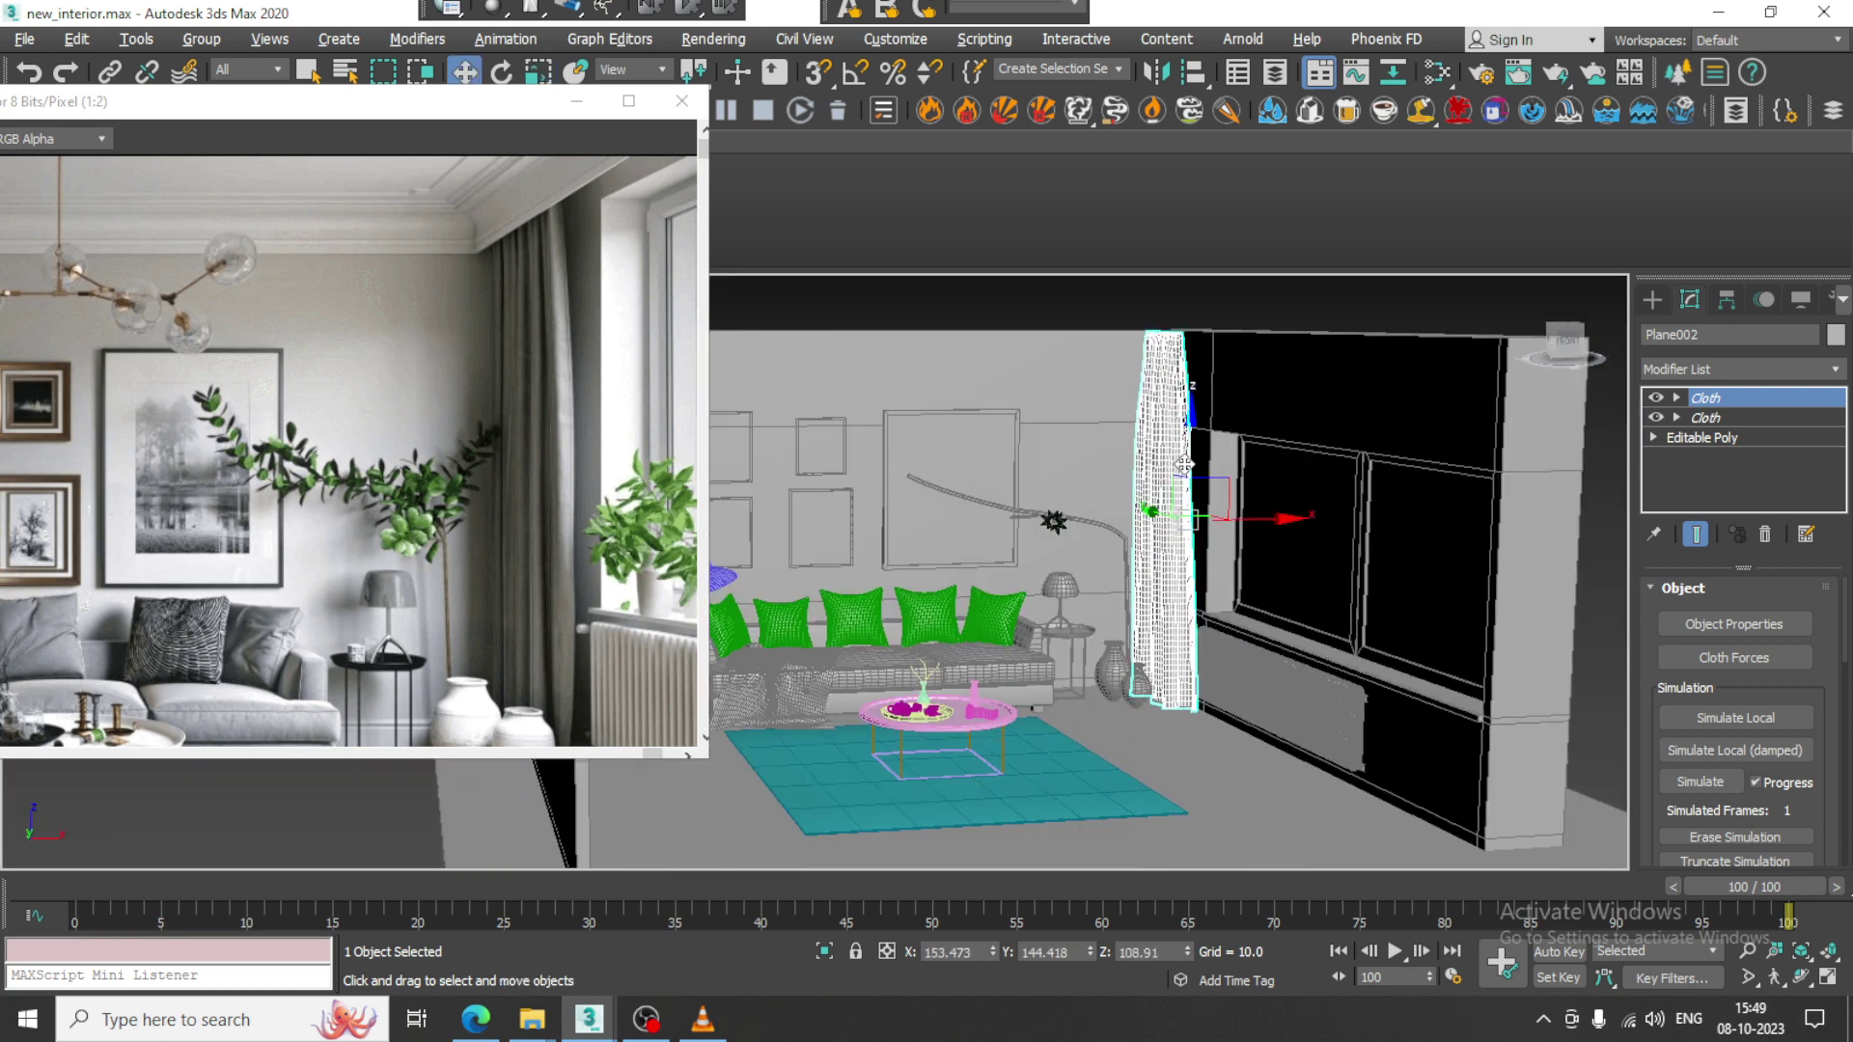
alt+middle_drag(1183, 465, 1119, 469)
Draw a straight vertical line about 61 units long in the front view, starting above the wall's top edge, as the chandelier rod.
click(1652, 299)
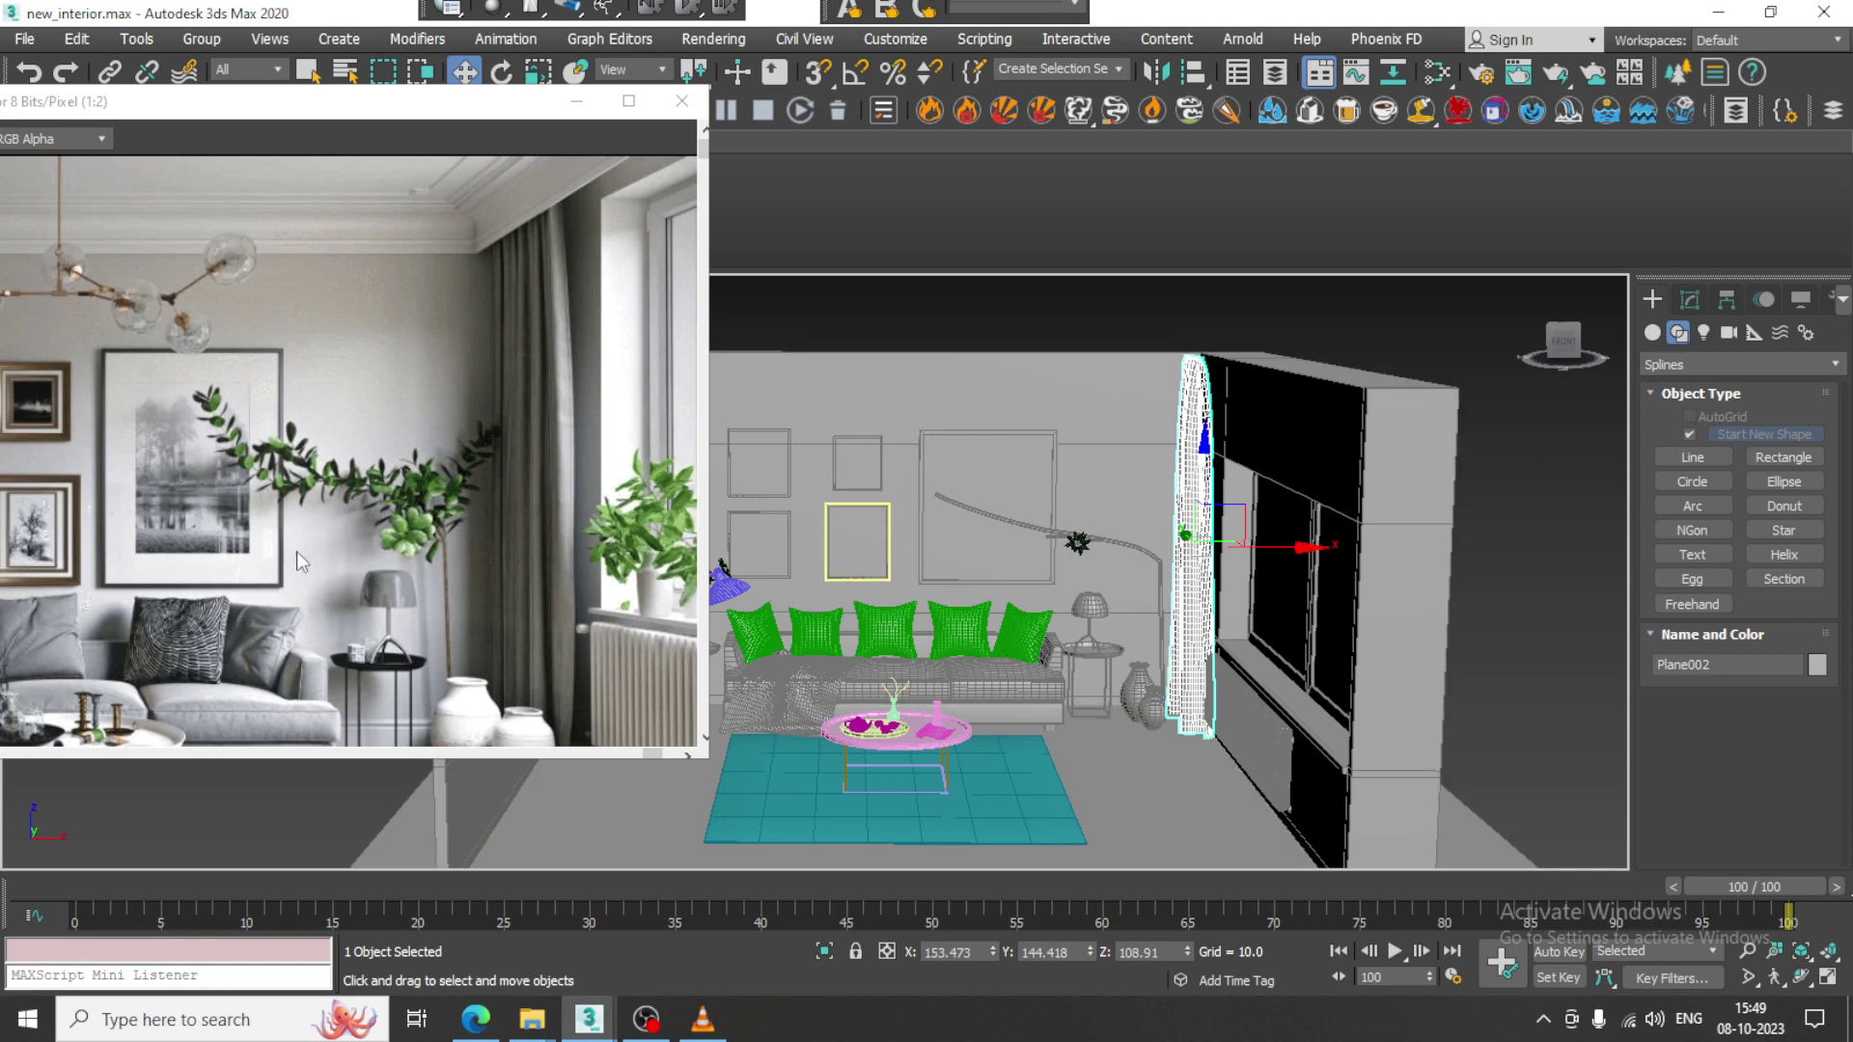
middle_drag(298, 552, 469, 552)
middle_drag(1078, 492, 1145, 530)
key(alt+w)
right_click(1078, 426)
key(alt+w)
scroll(1173, 435, down, 2)
middle_drag(1188, 429, 1249, 464)
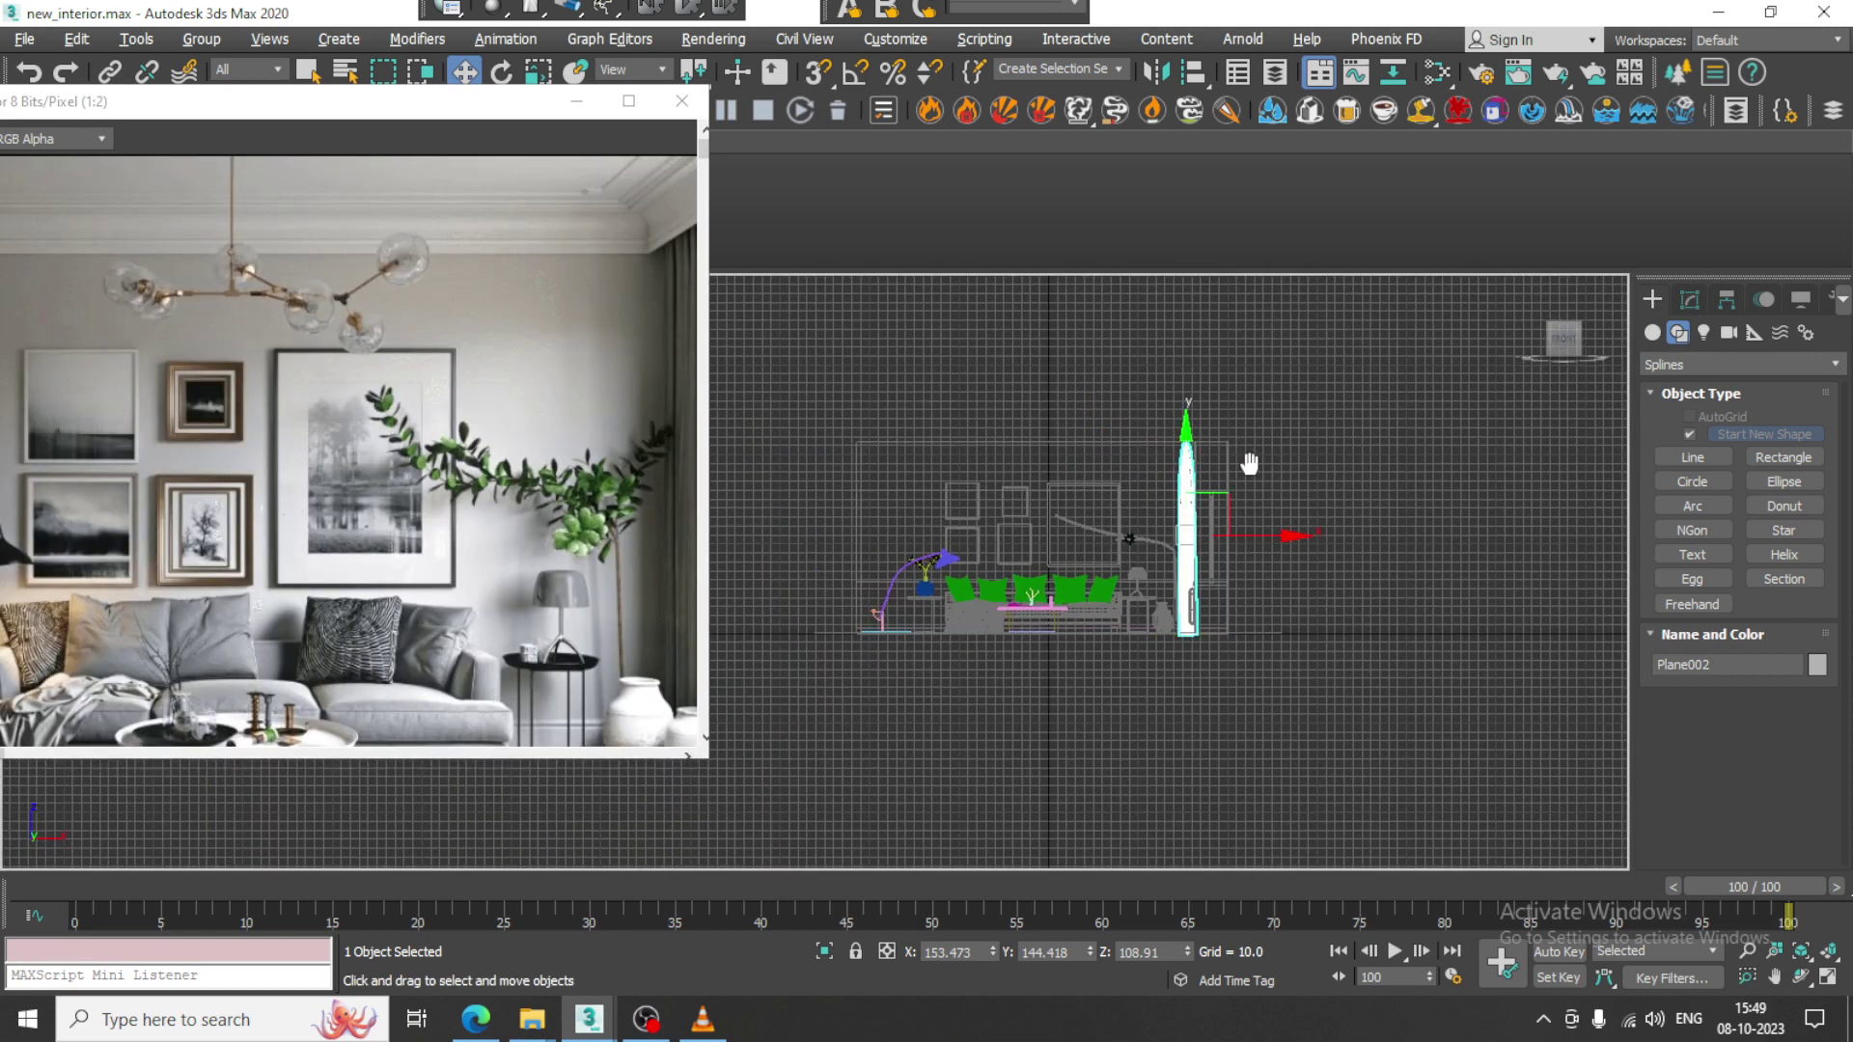
scroll(1064, 525, up, 2)
middle_drag(1065, 525, 1183, 535)
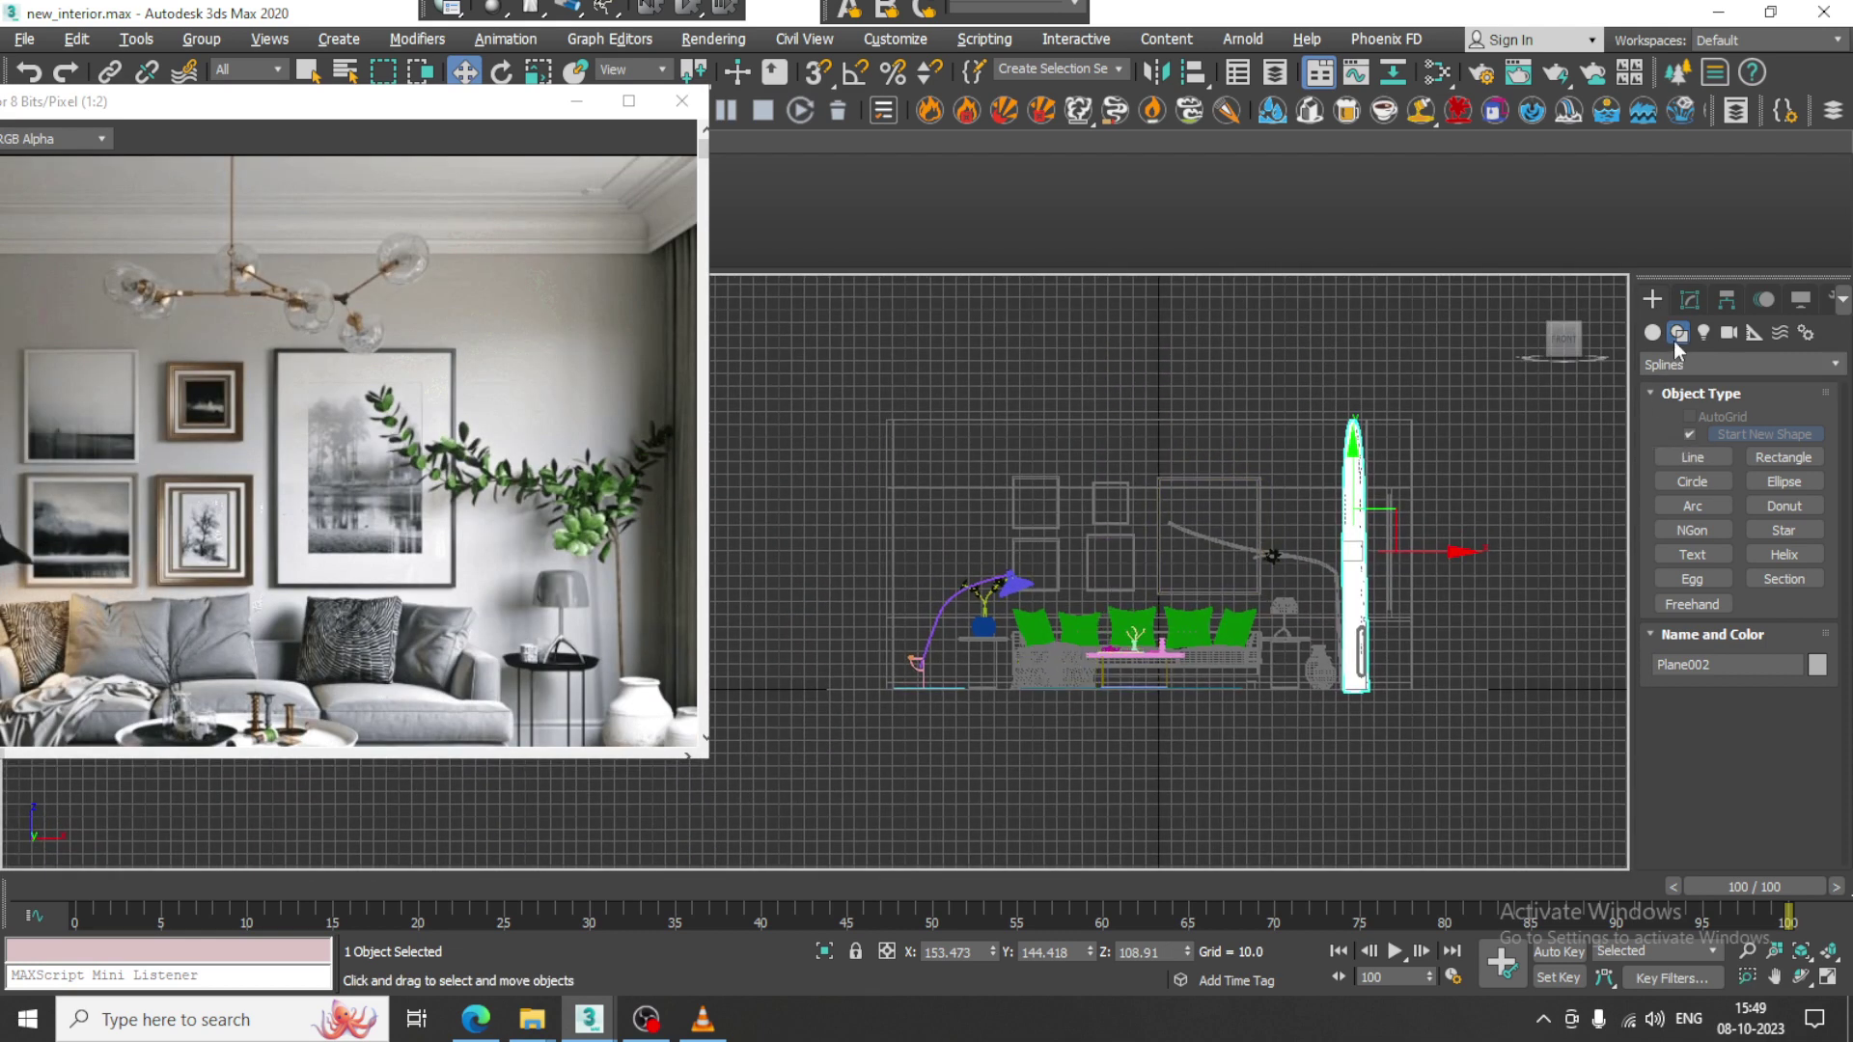
click(1693, 457)
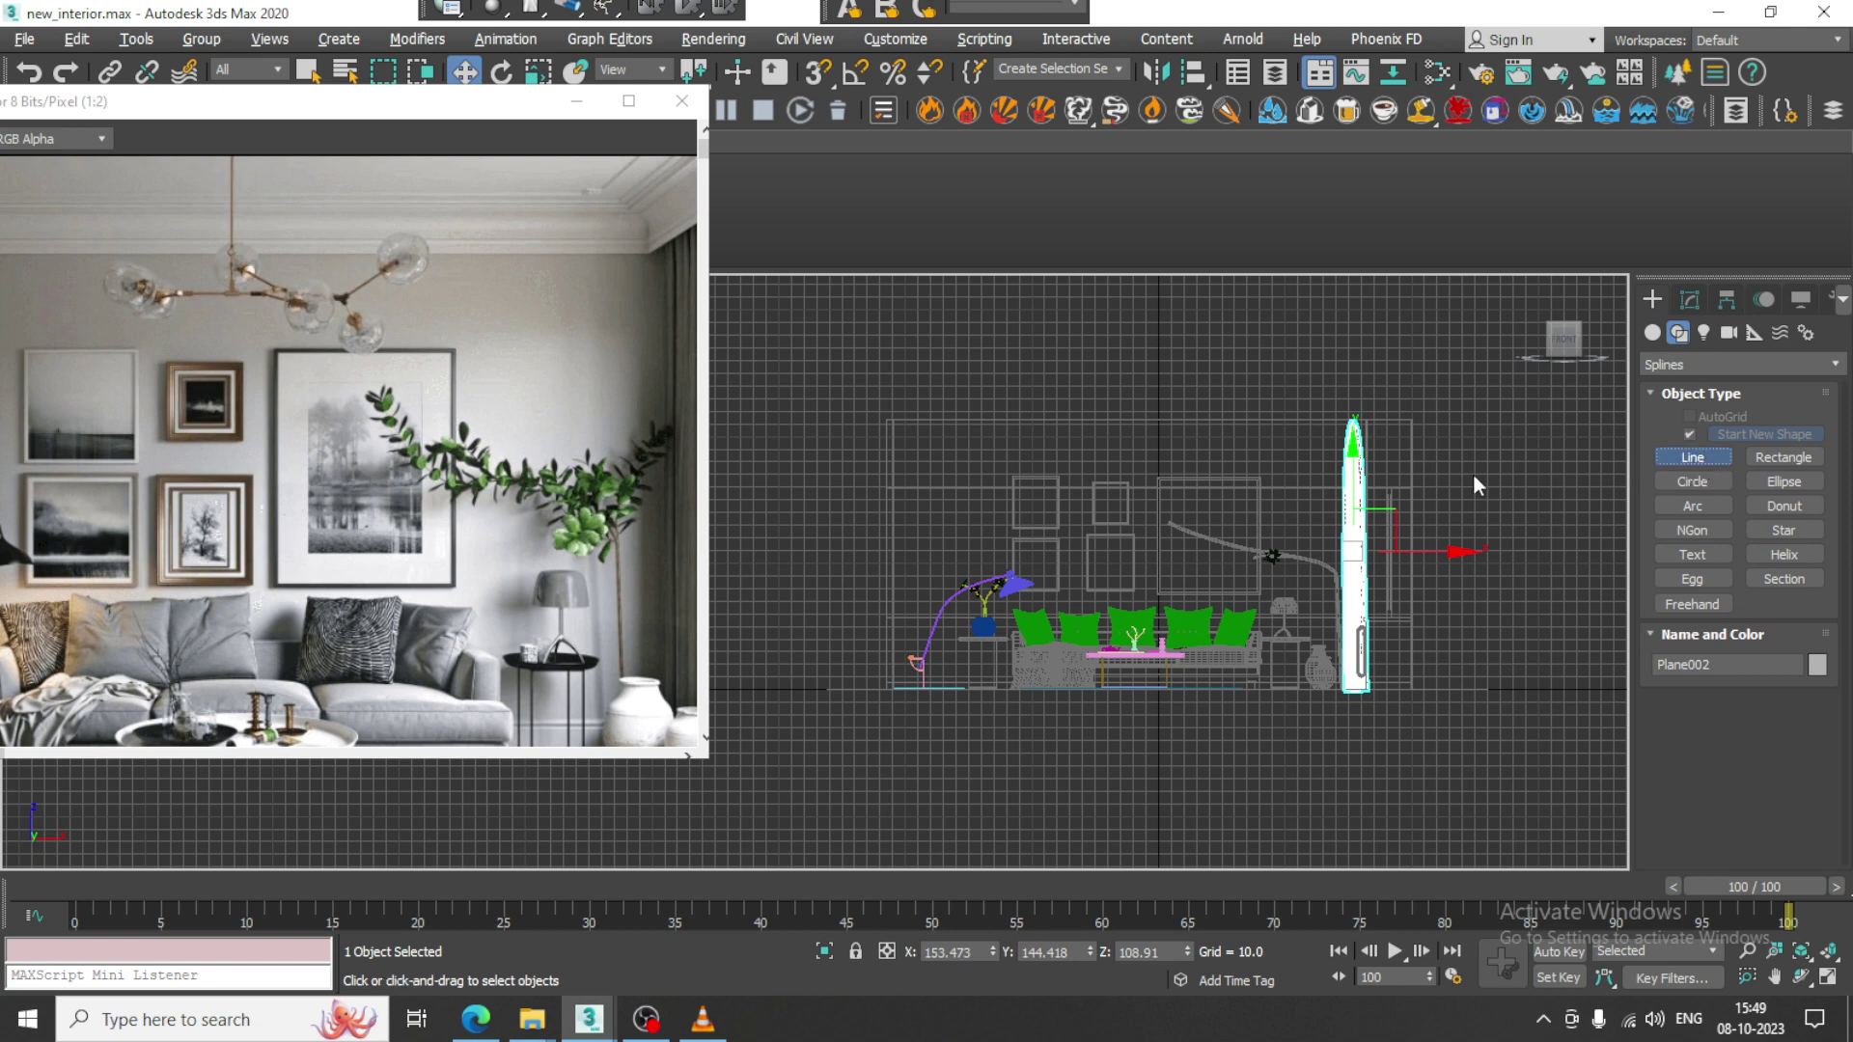
scroll(1168, 435, up, 3)
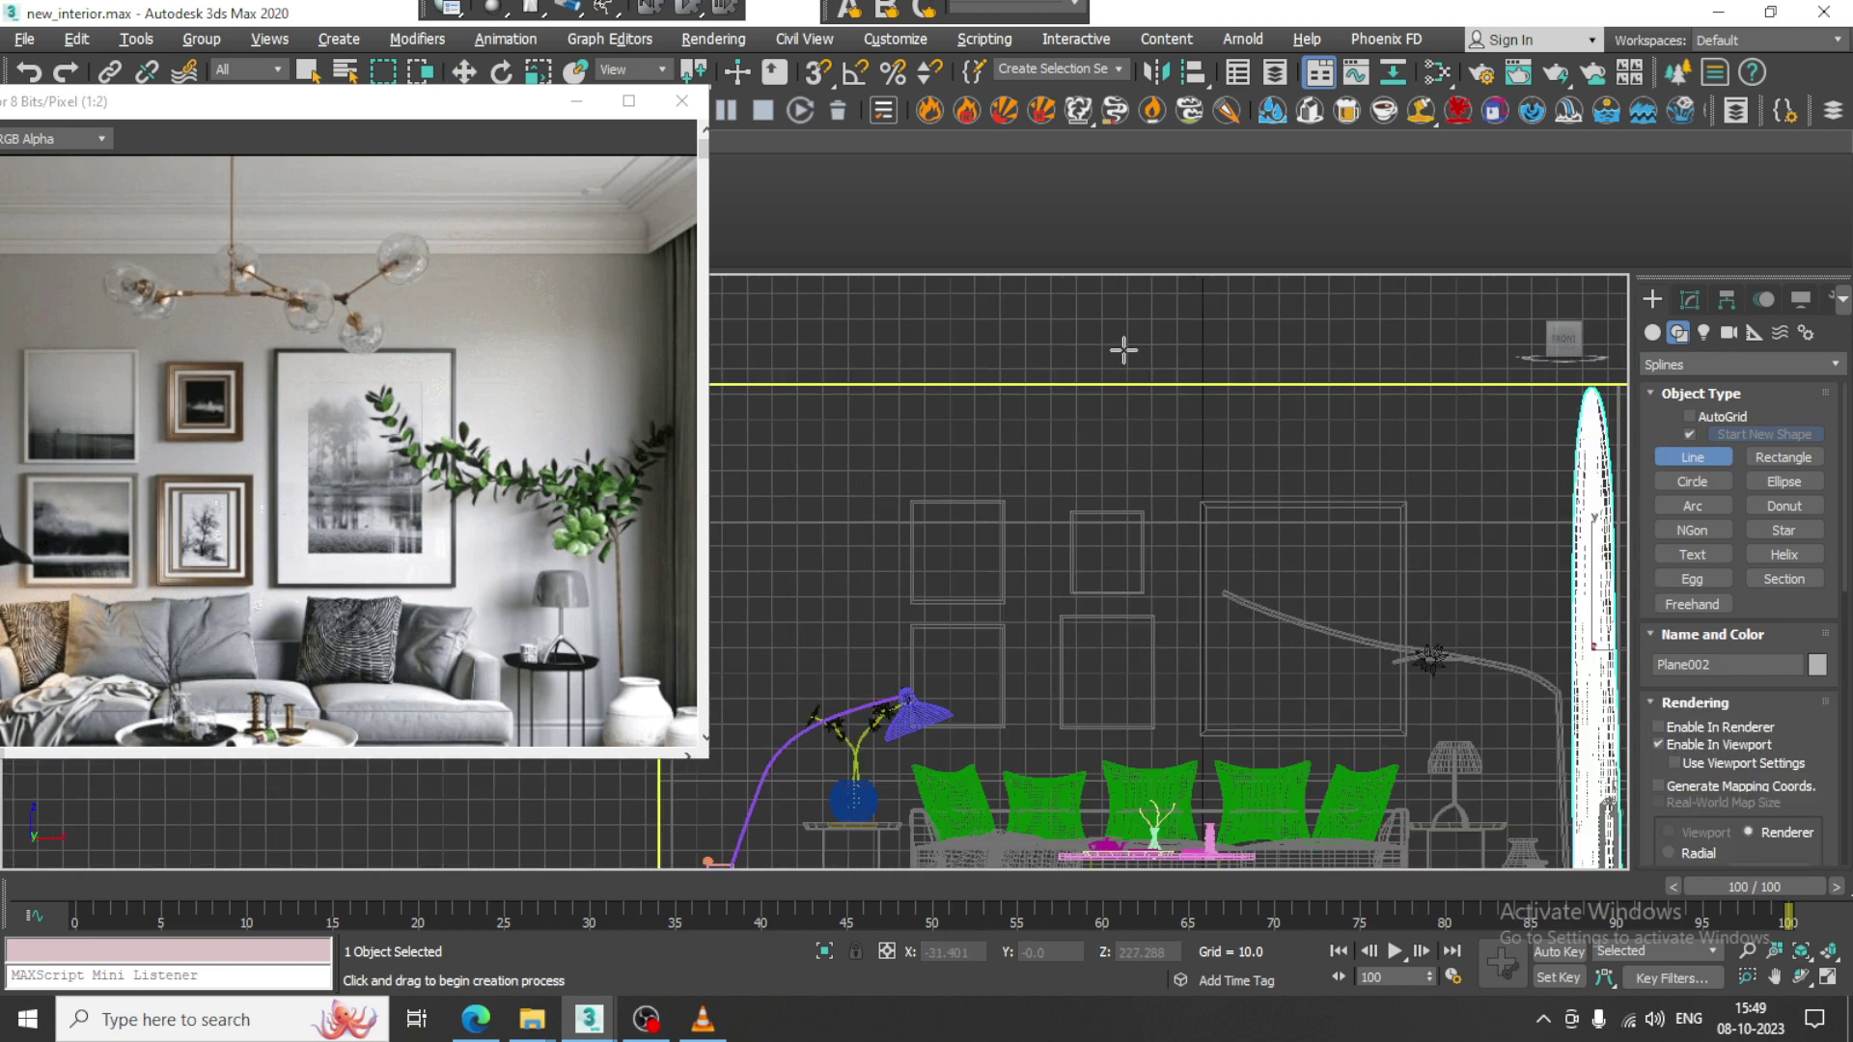
click(1123, 349)
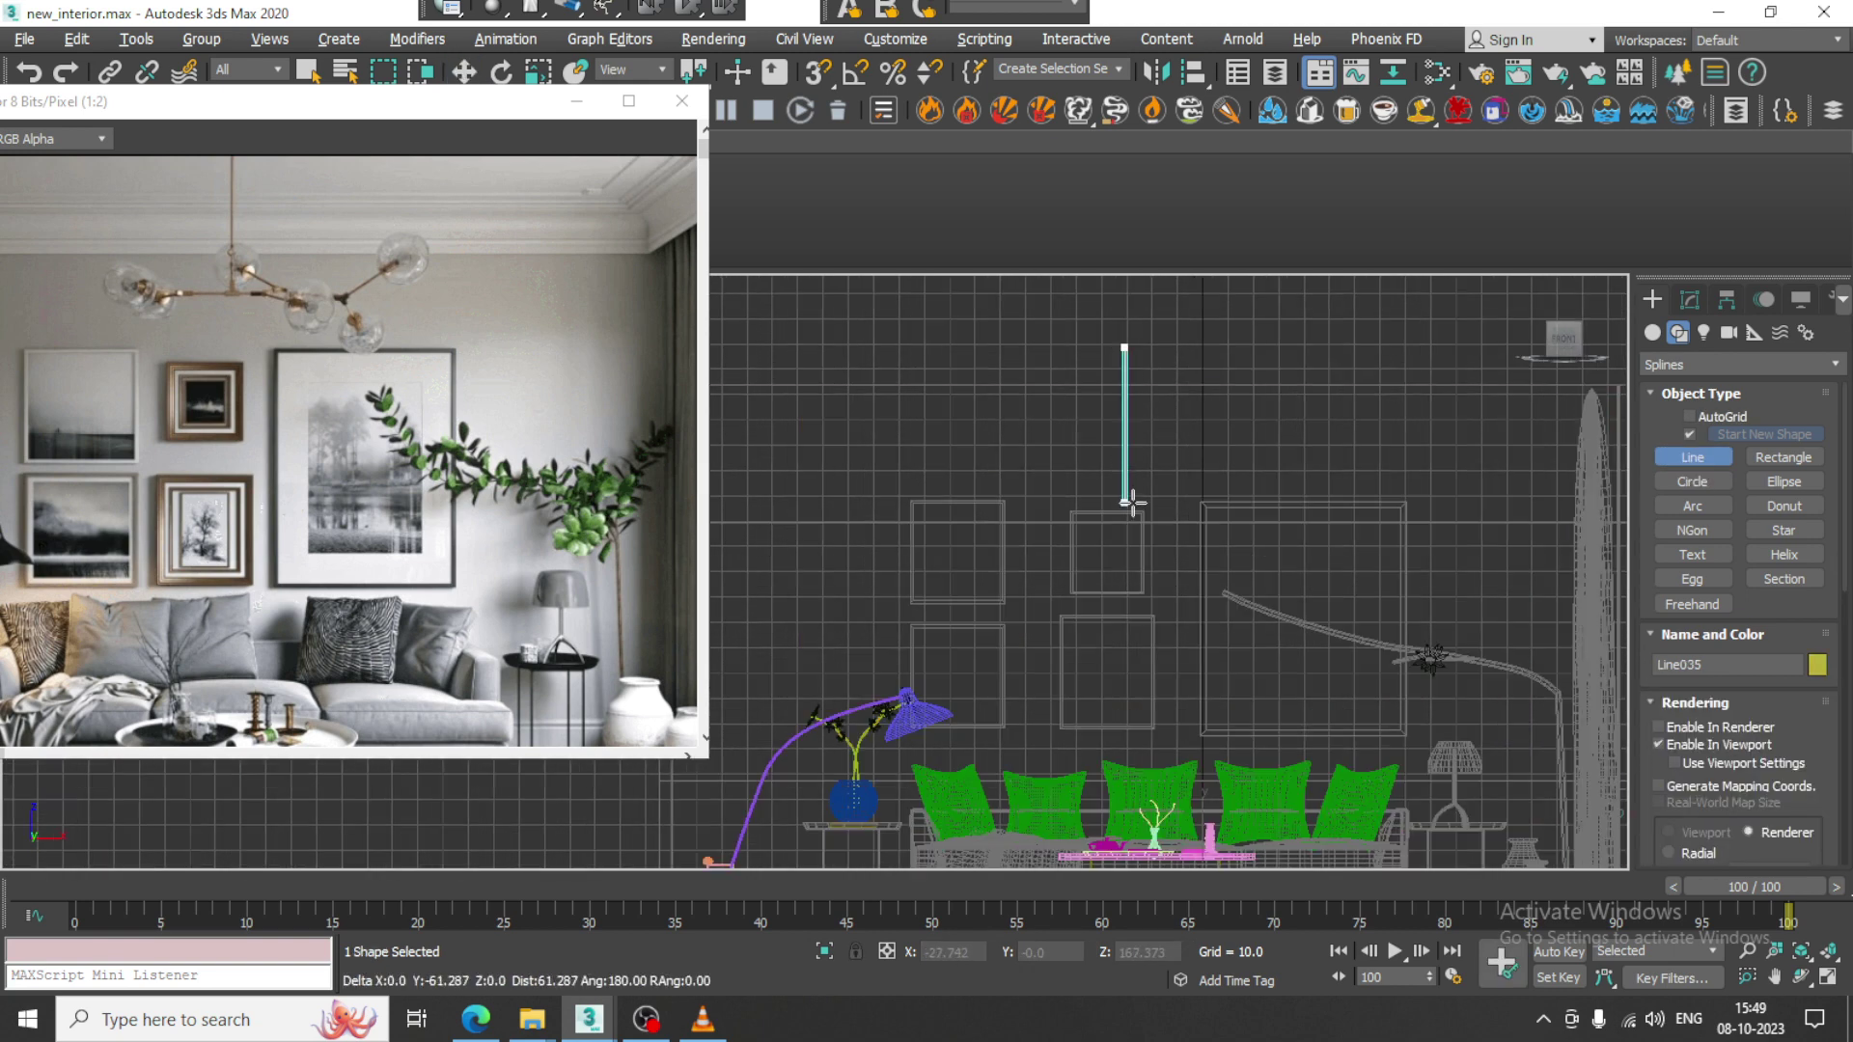
click(1131, 502)
right_click(1132, 502)
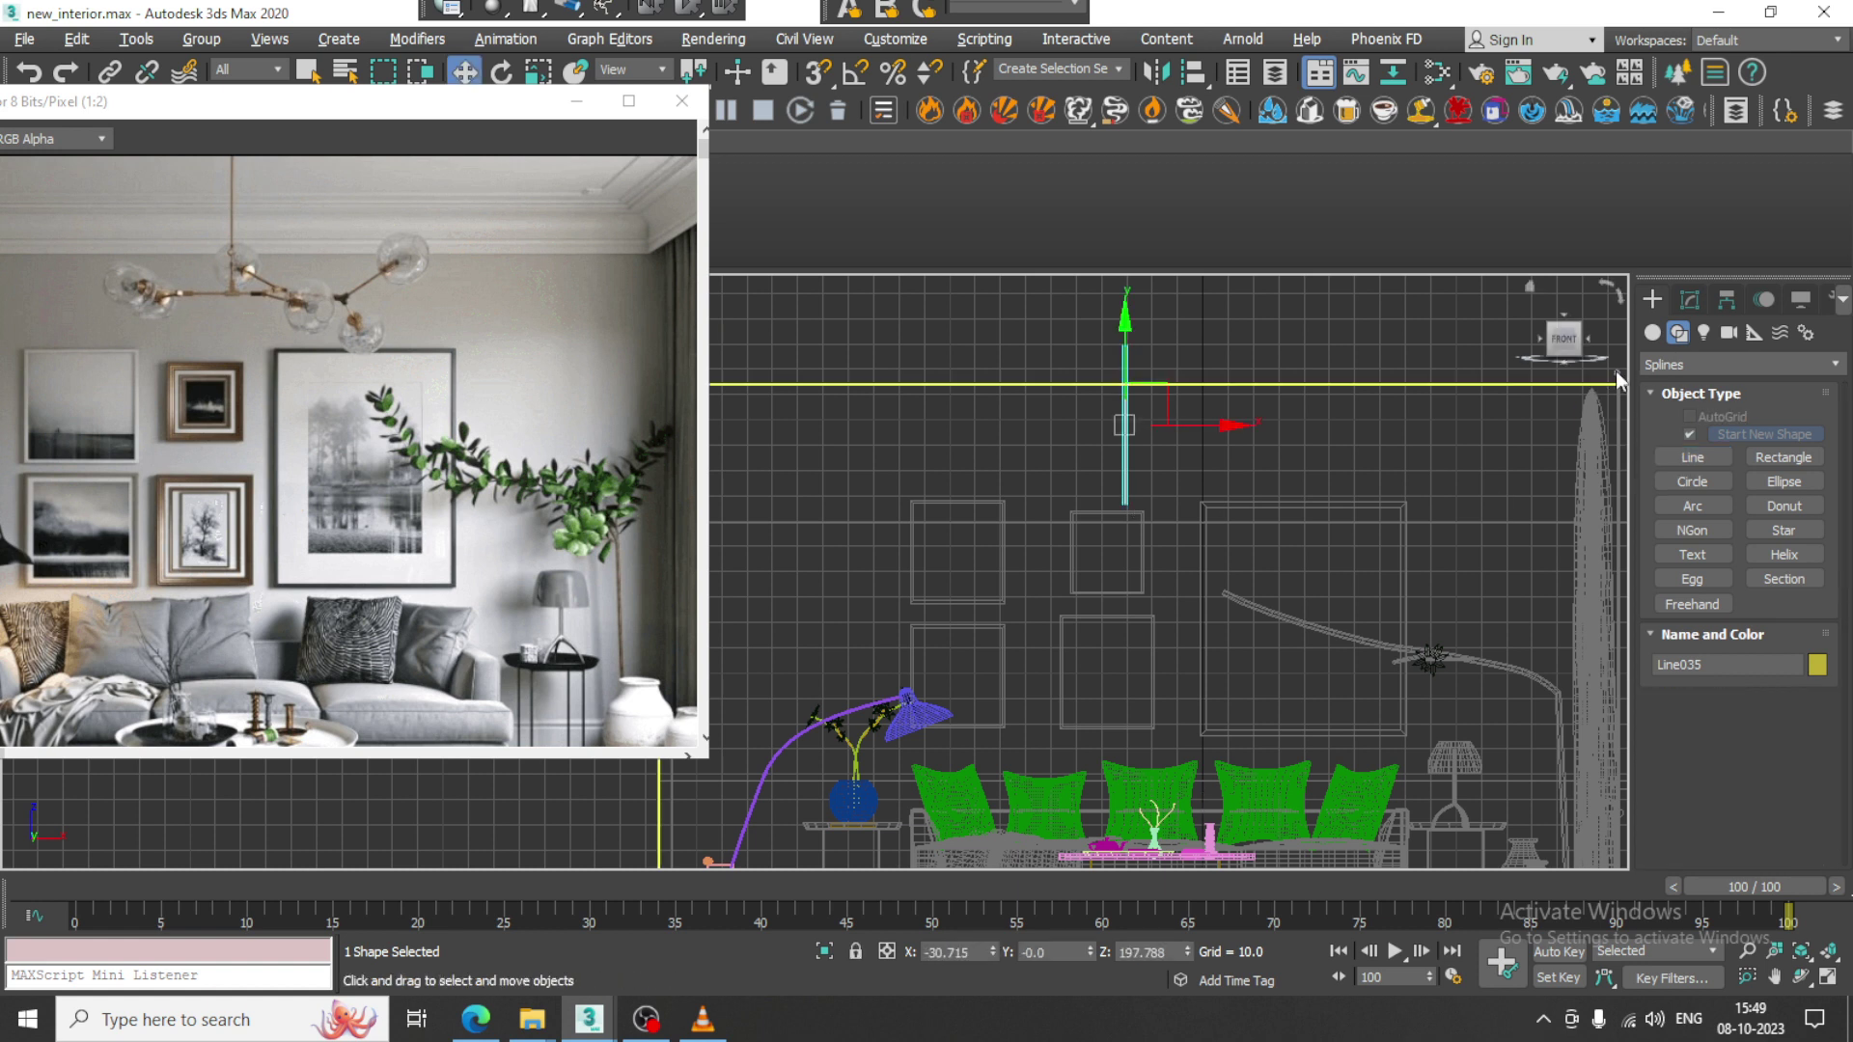
Give the chandelier rod a radial cross-section with a thickness of 1.24.
click(1689, 301)
scroll(1760, 598, down, 5)
scroll(1658, 658, up, 5)
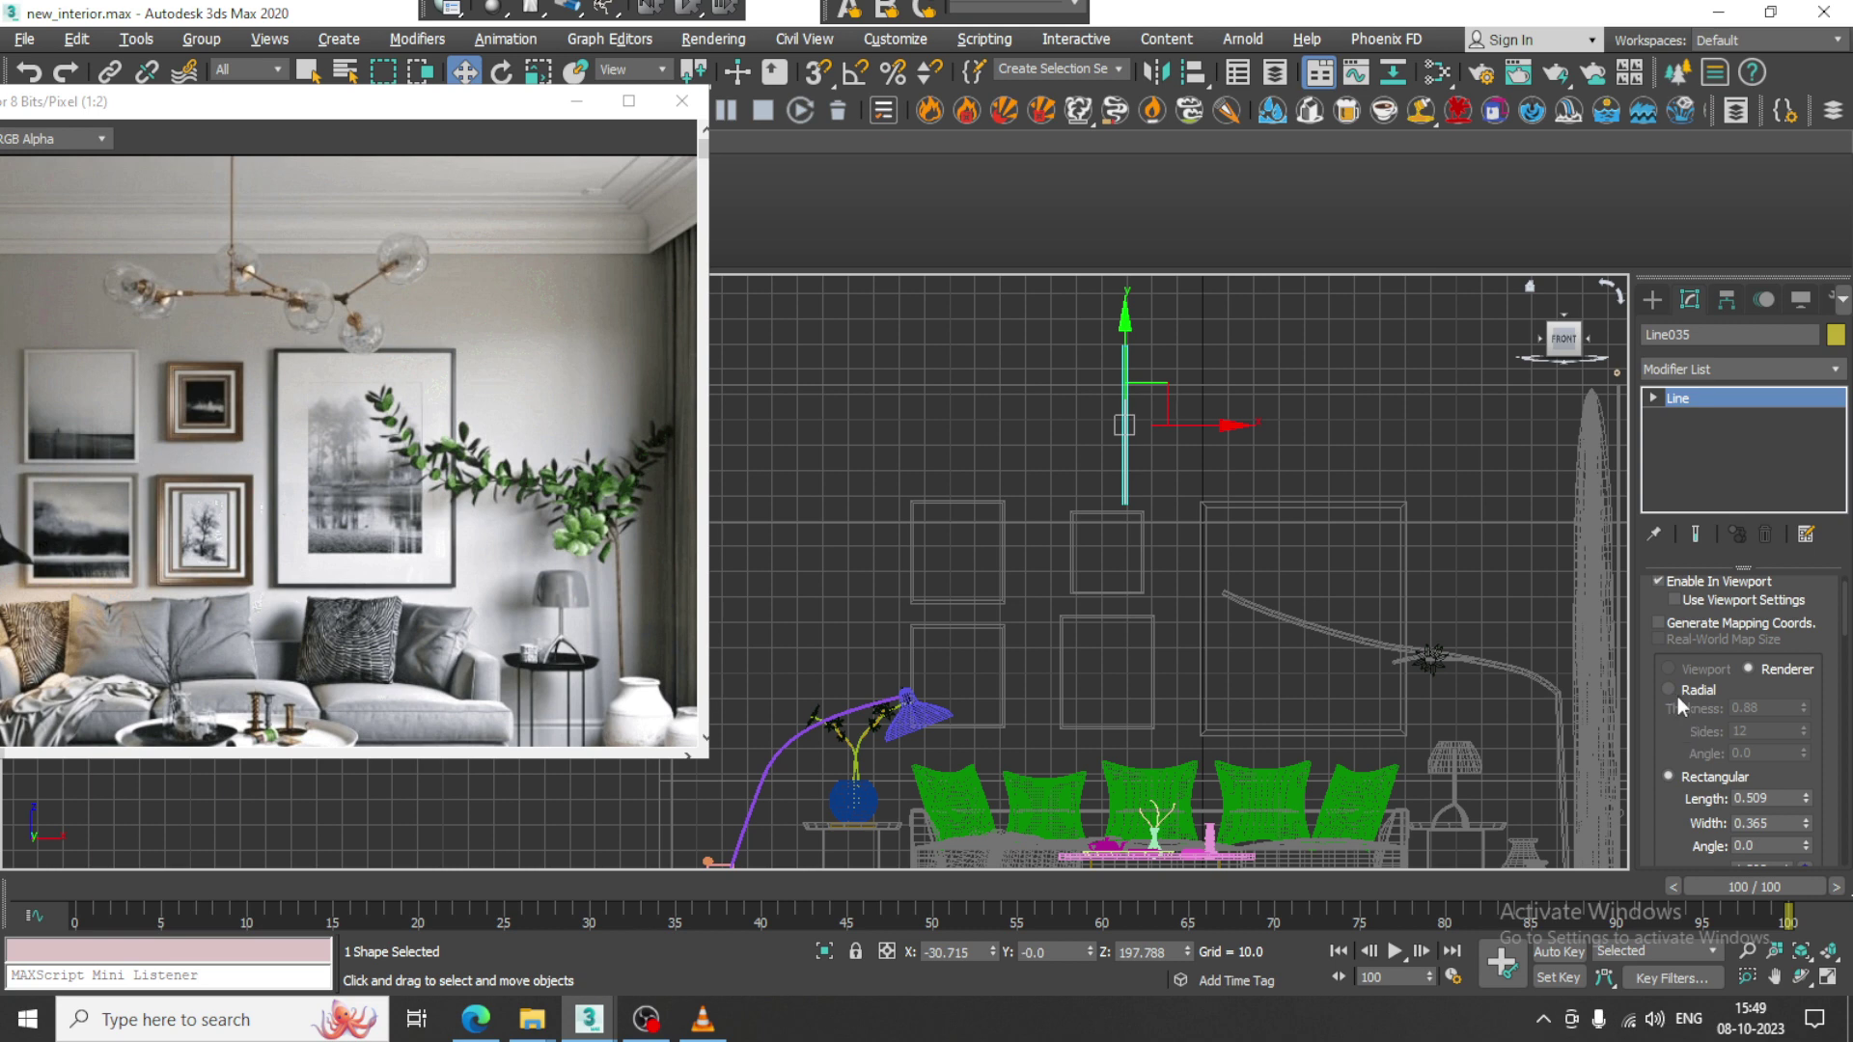
click(1677, 694)
key(alt+w)
right_click(1196, 649)
key(z)
key(alt+w)
alt+middle_drag(1196, 649, 1191, 587)
drag(1801, 711, 1800, 661)
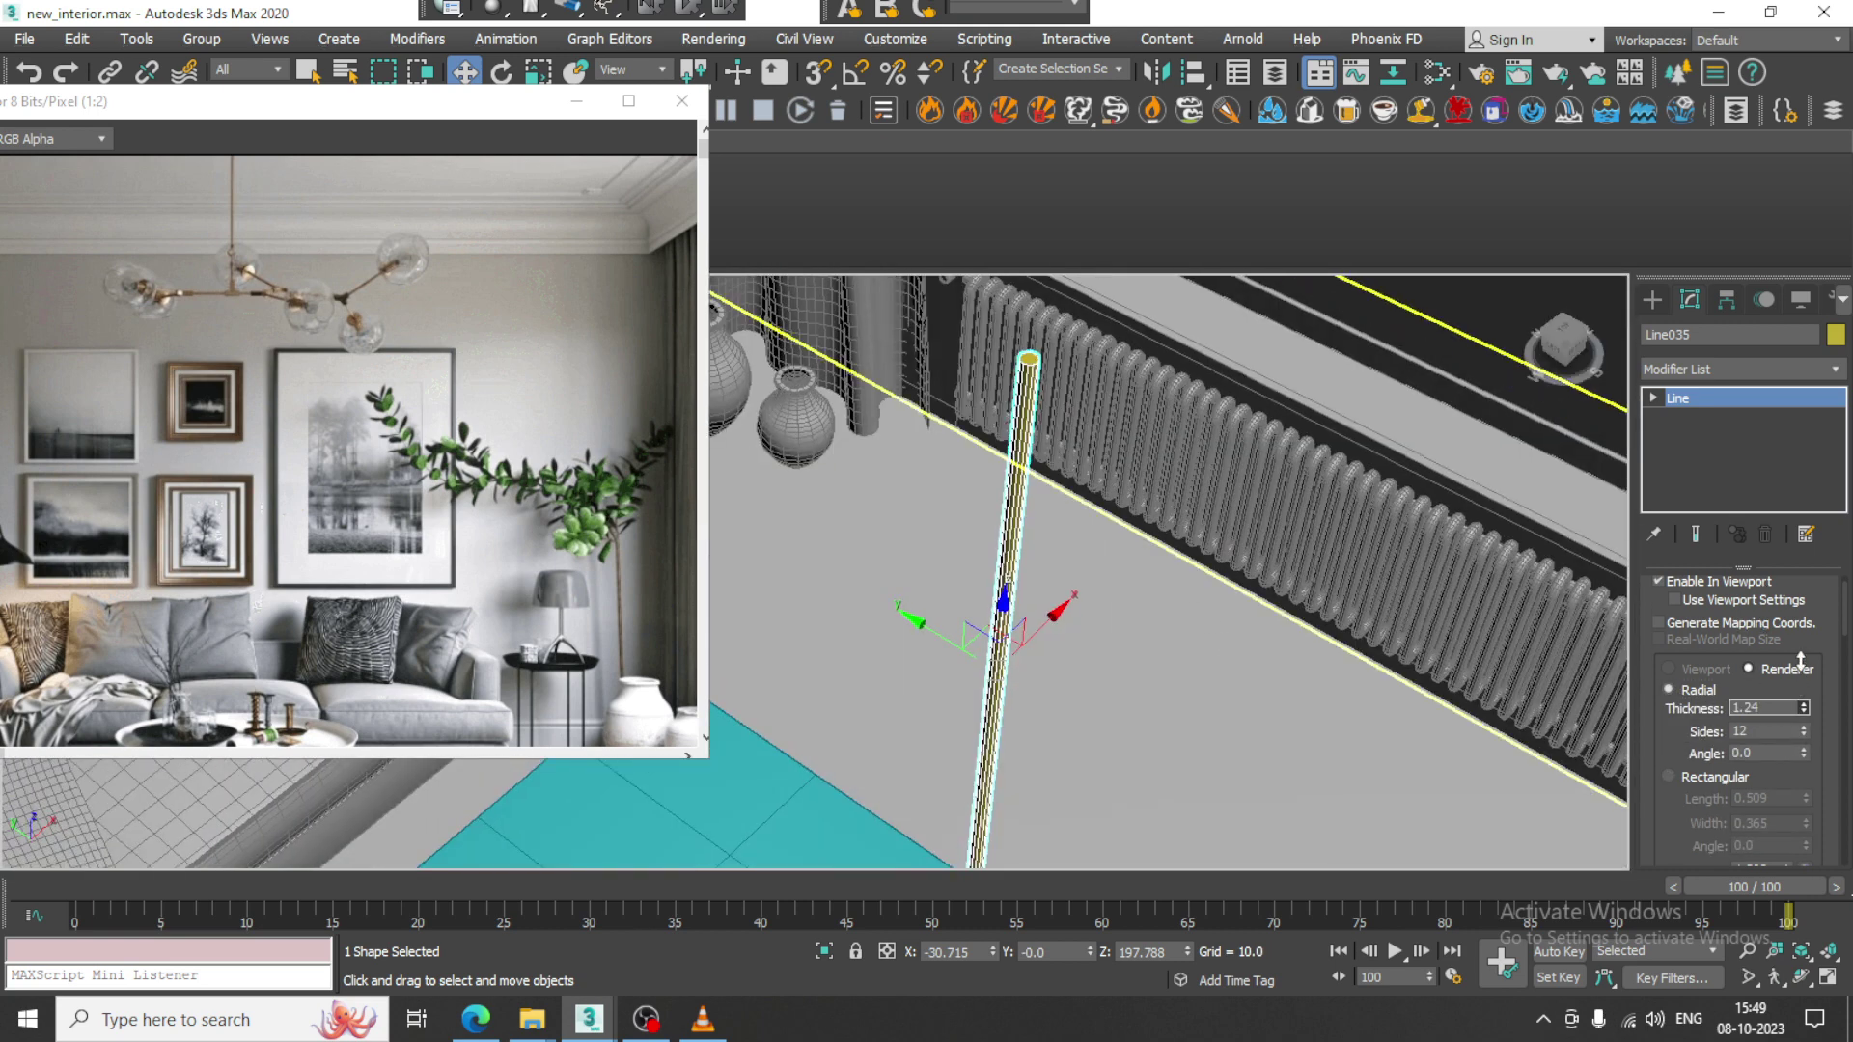
Move the chandelier rod along the Y axis to Y 26.138, closer to the sofa wall.
scroll(262, 269, up, 1)
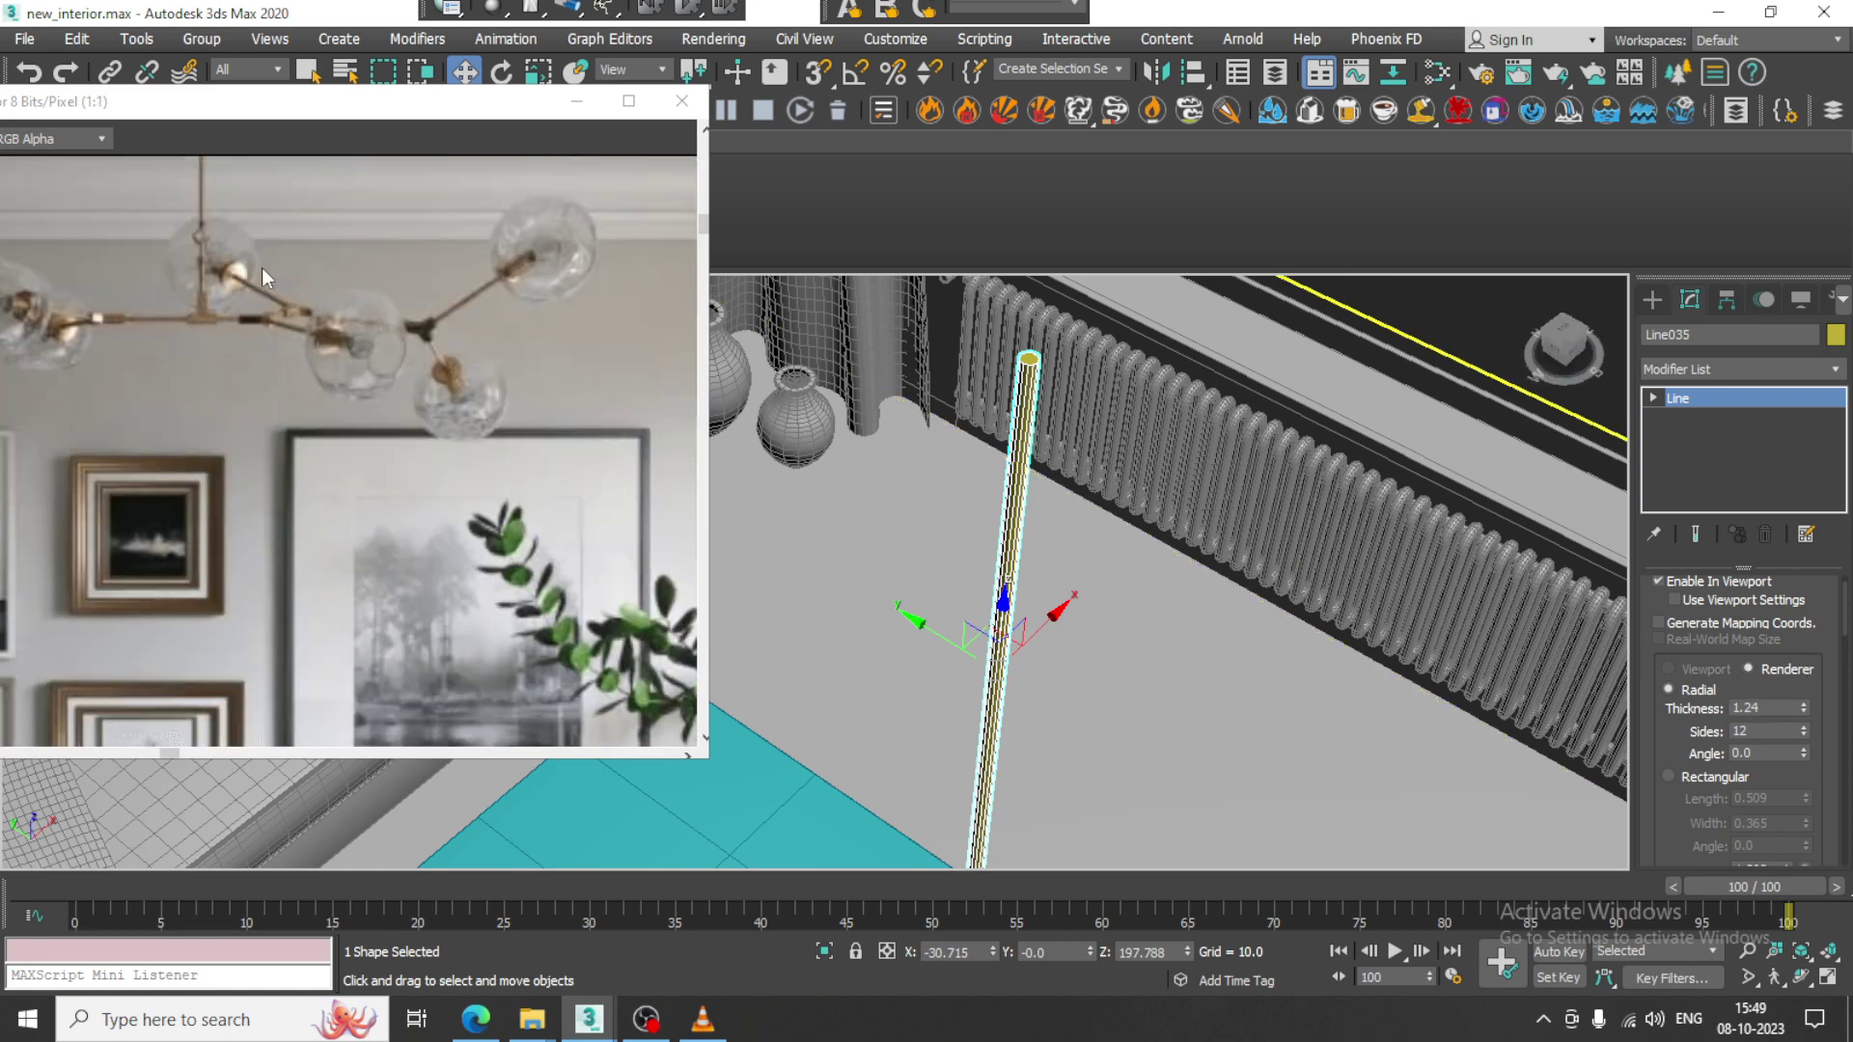
middle_drag(1025, 559, 1186, 513)
scroll(1185, 516, down, 4)
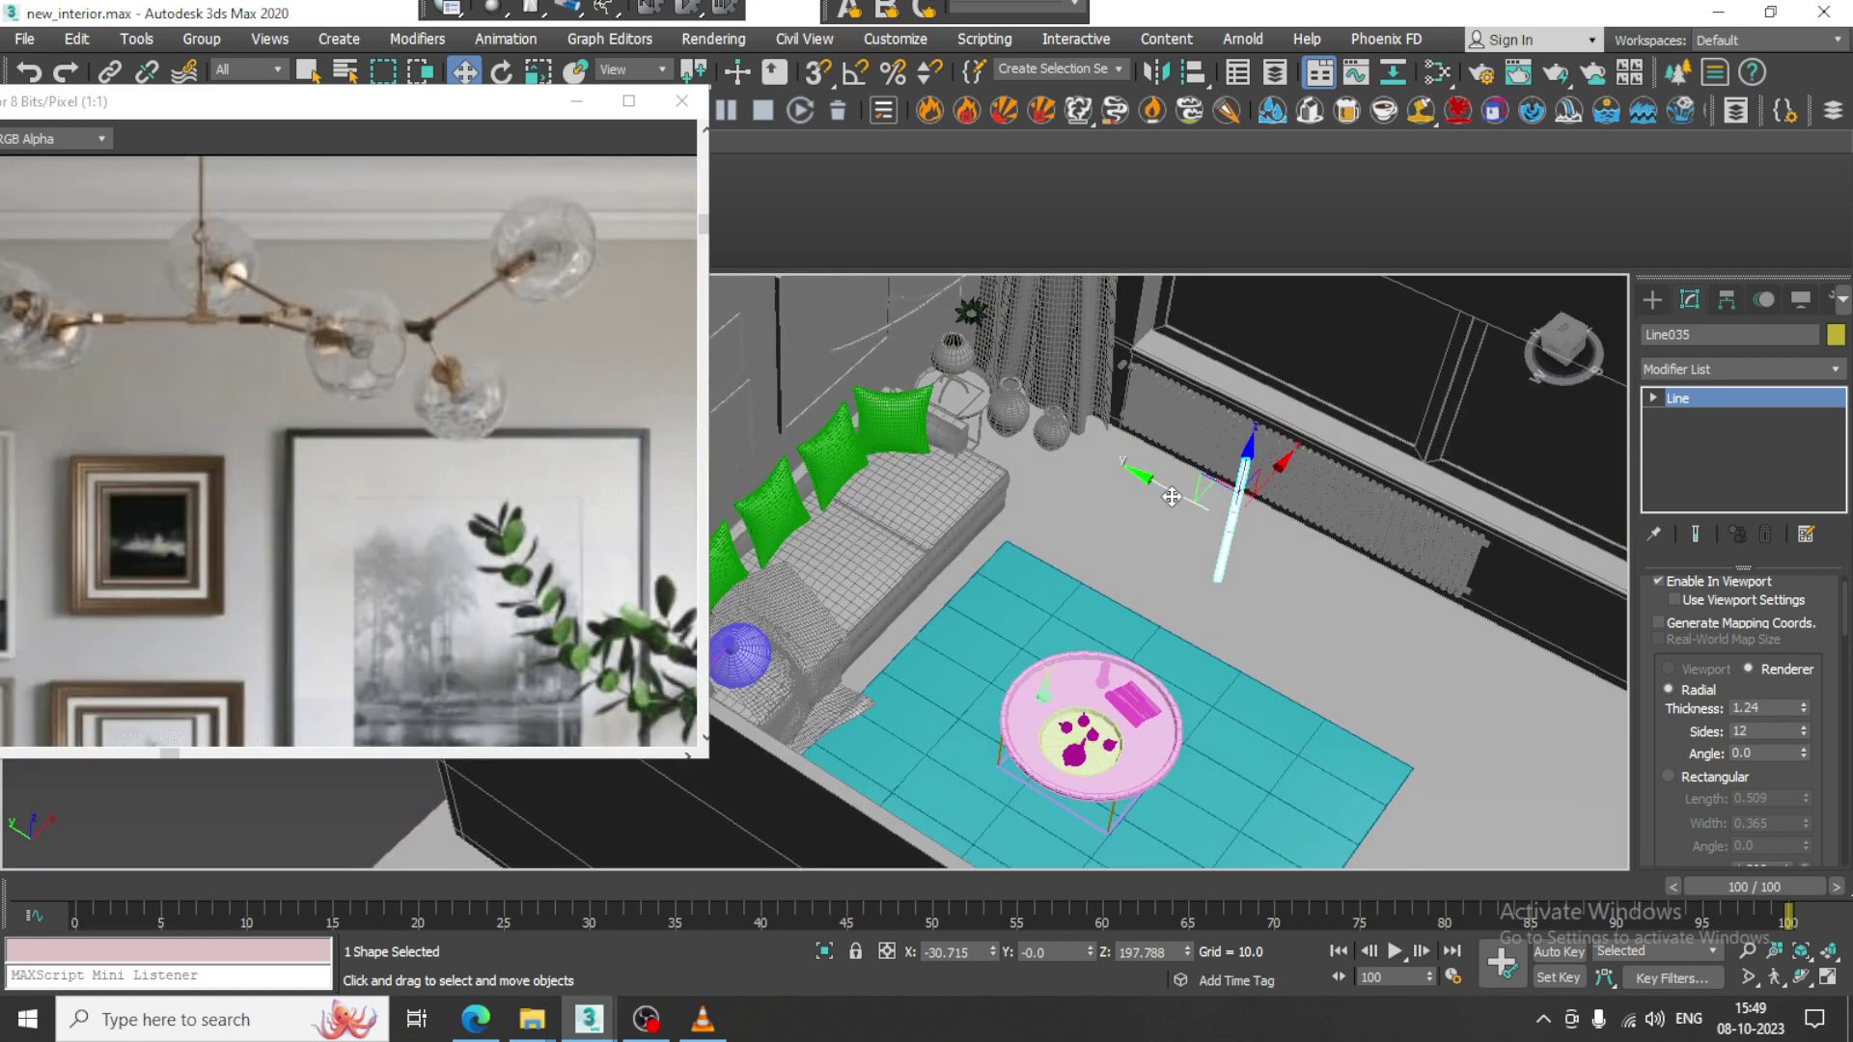
drag(1166, 490, 1076, 498)
alt+middle_drag(1077, 498, 1145, 478)
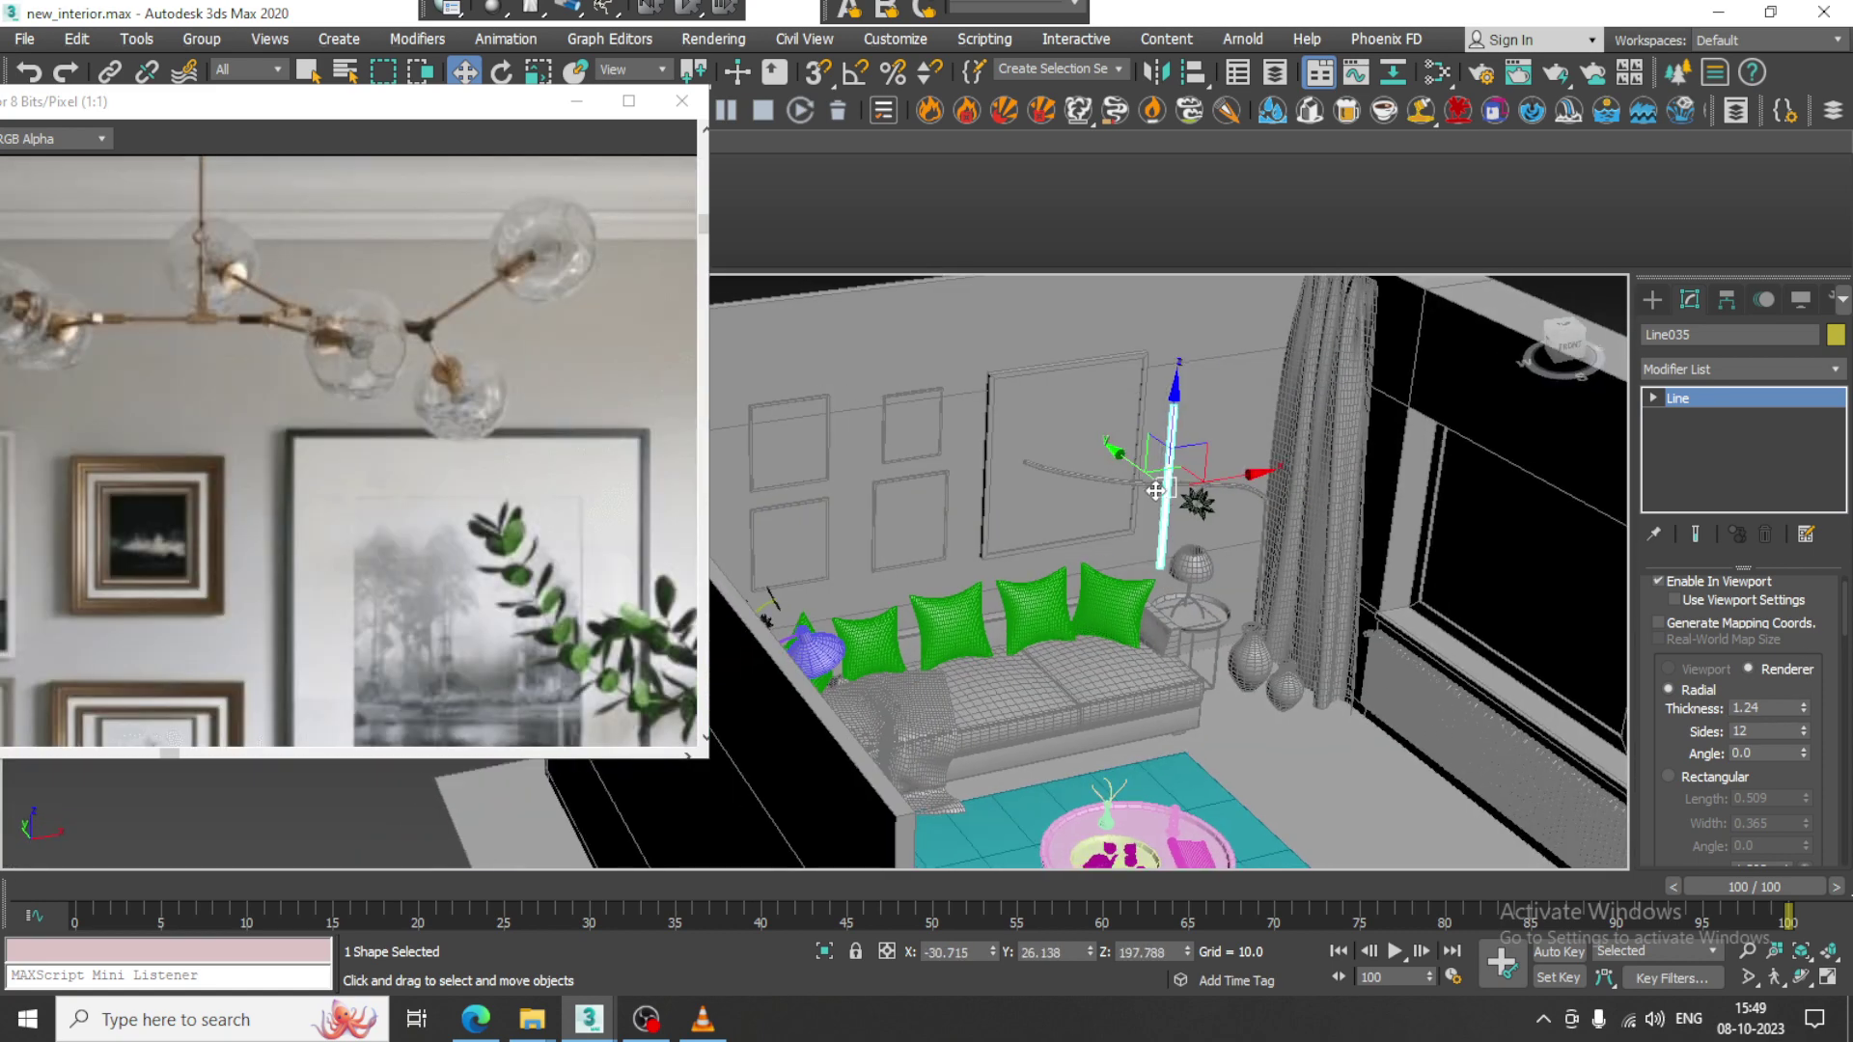
Convert the chandelier rod to an Editable Poly.
scroll(1146, 479, up, 2)
scroll(1136, 573, up, 4)
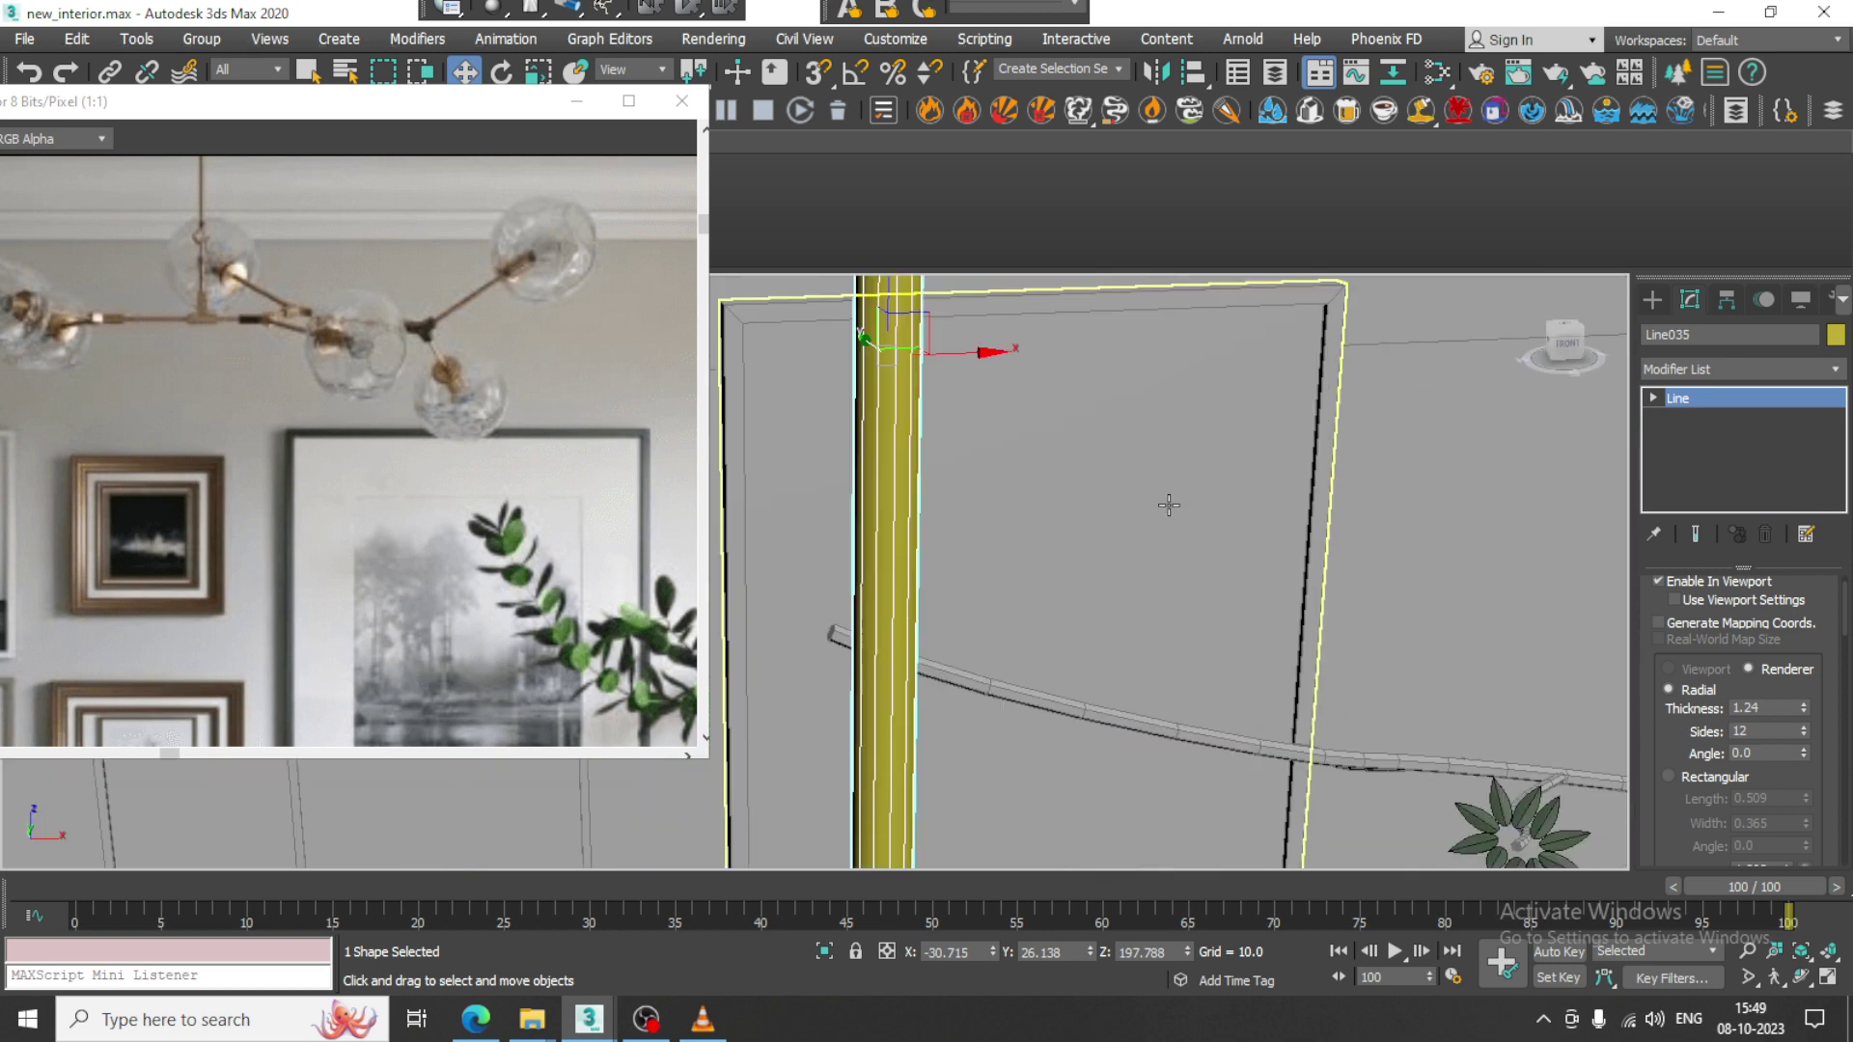
scroll(950, 573, up, 2)
middle_drag(949, 573, 973, 554)
right_click(985, 529)
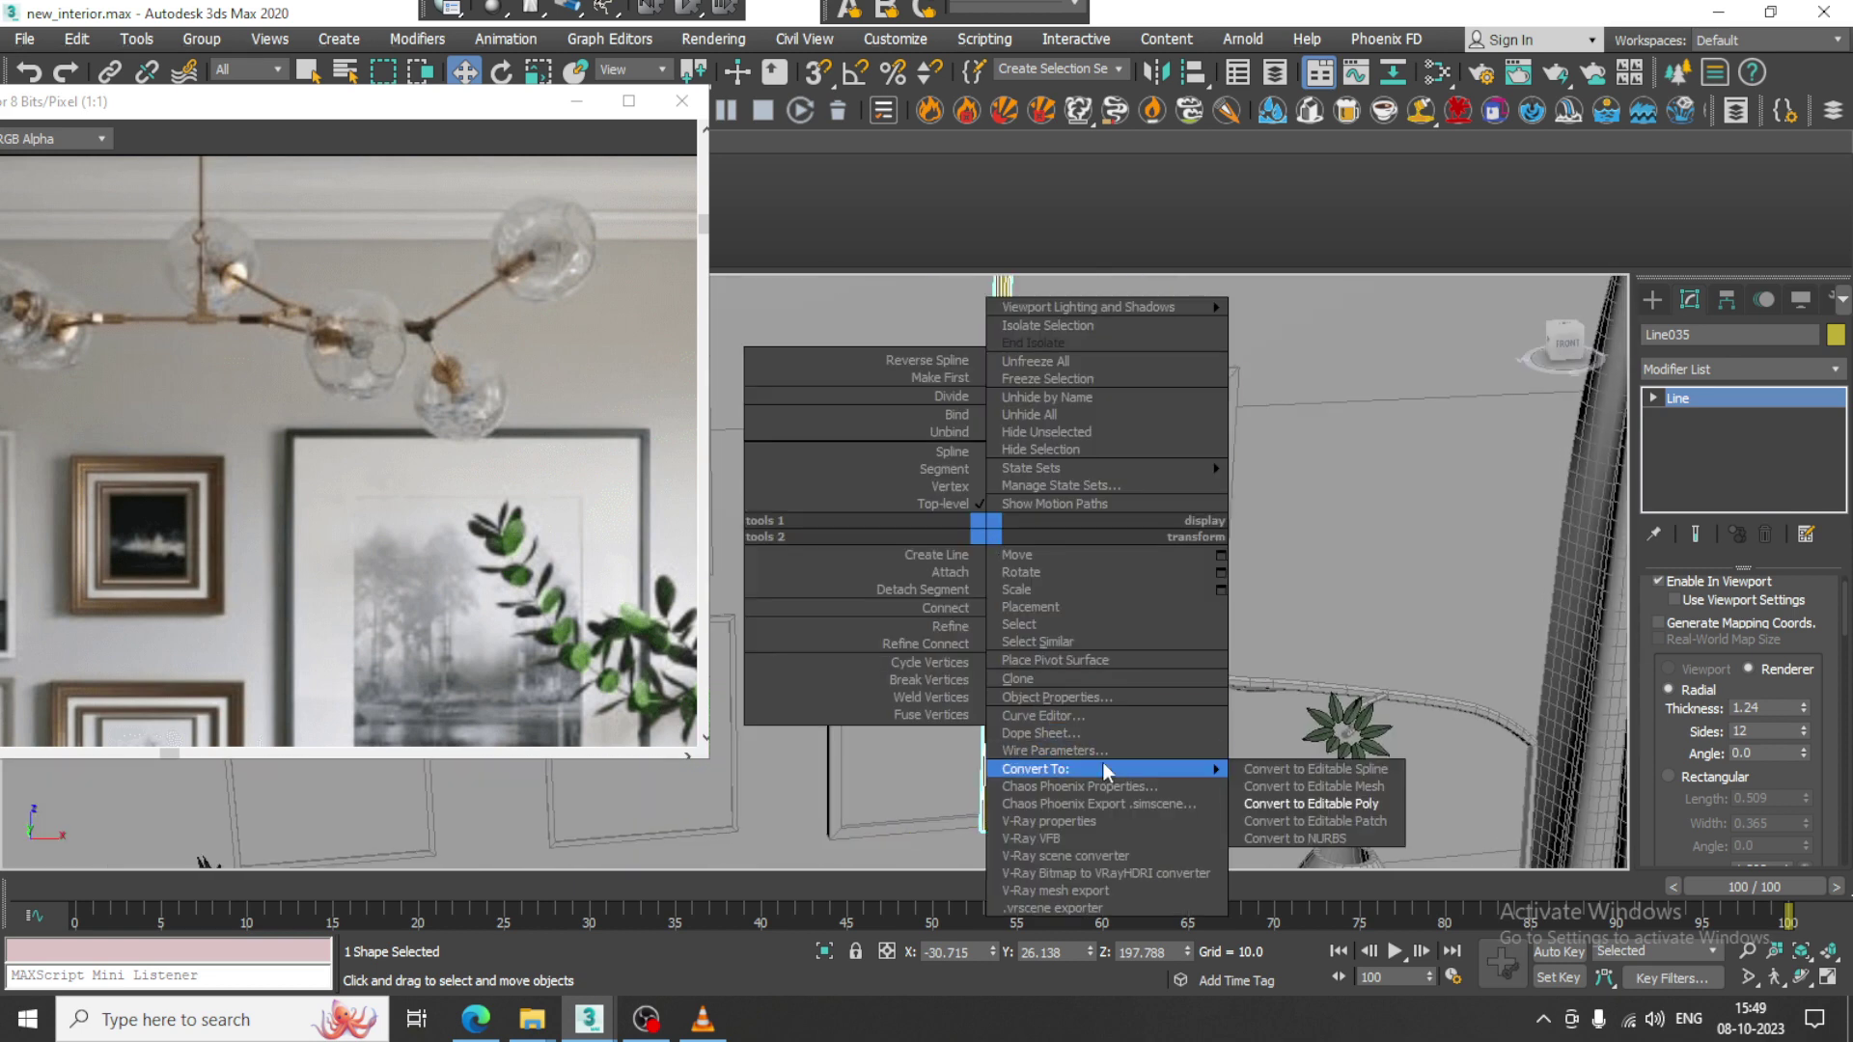
mouse_move(1197, 779)
click(1341, 804)
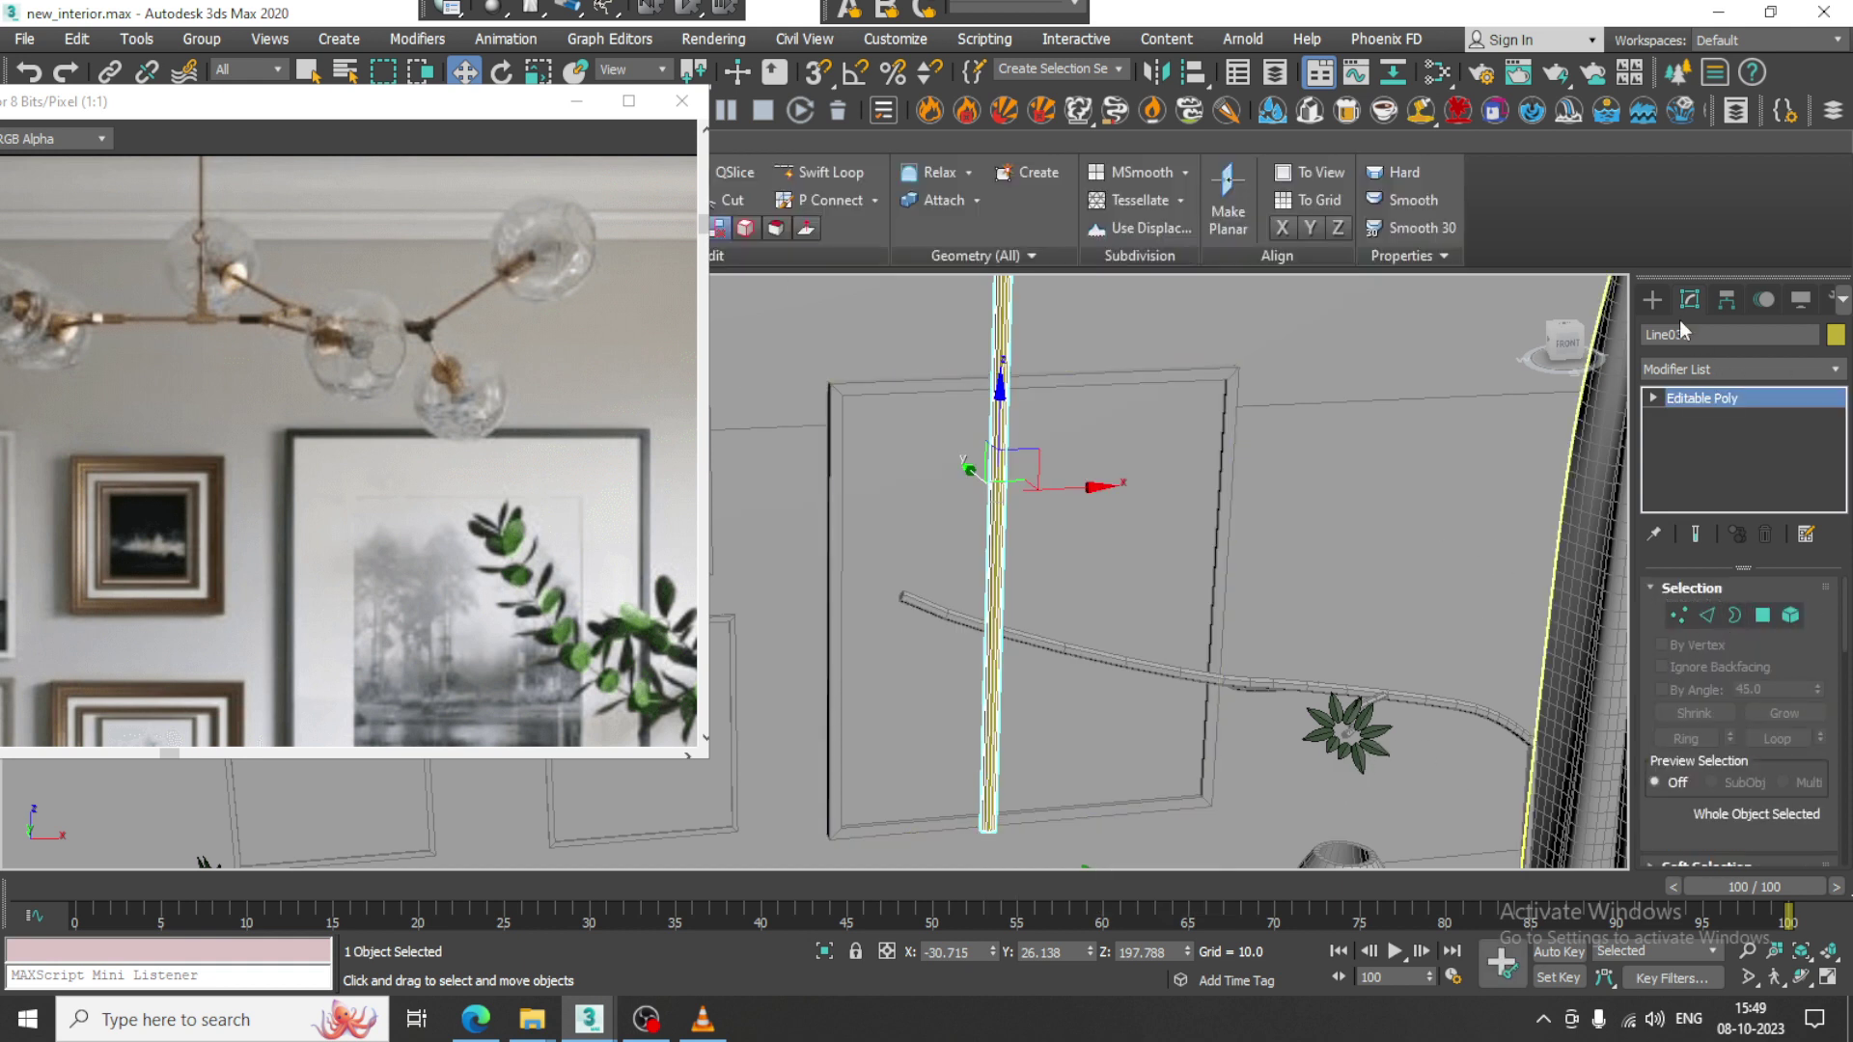
Create a small sphere centred on the top end of the chandelier rod, using AutoGrid to place it on the surface.
click(1652, 299)
click(1652, 333)
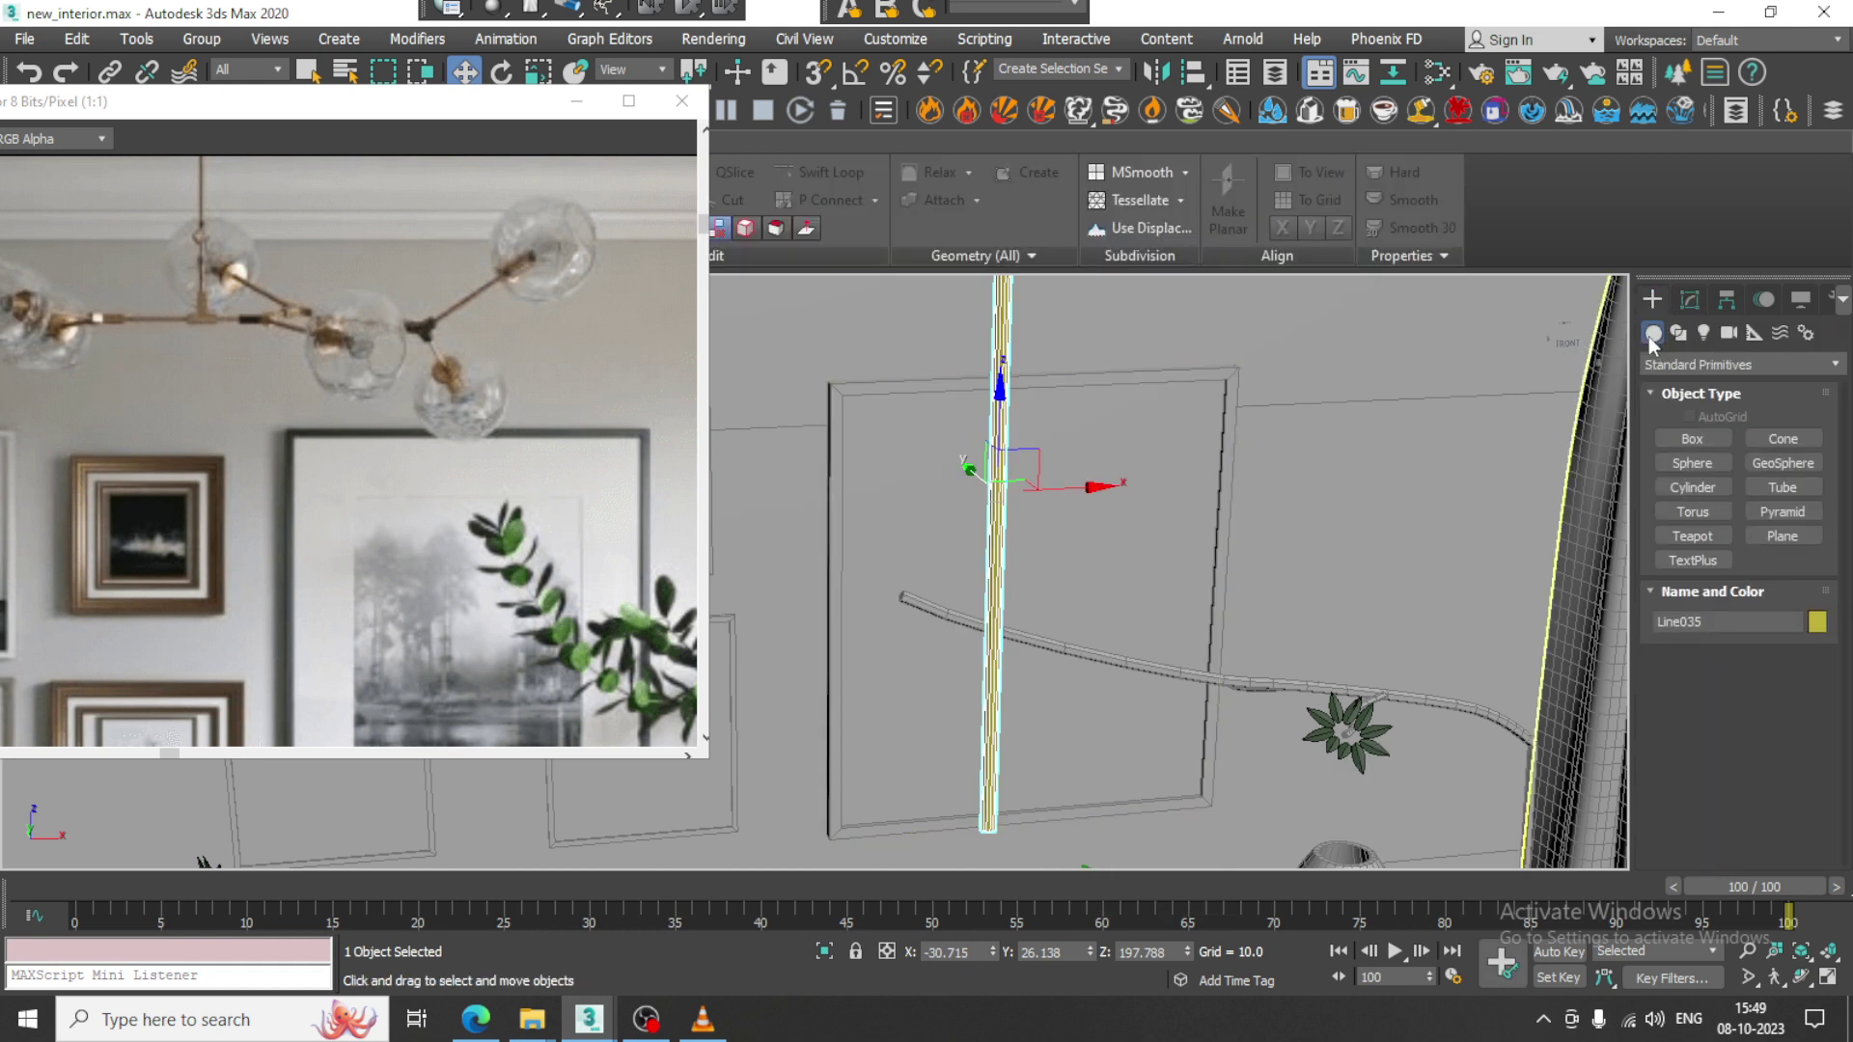
click(1693, 463)
alt+middle_drag(1095, 318, 1140, 527)
scroll(1202, 706, up, 2)
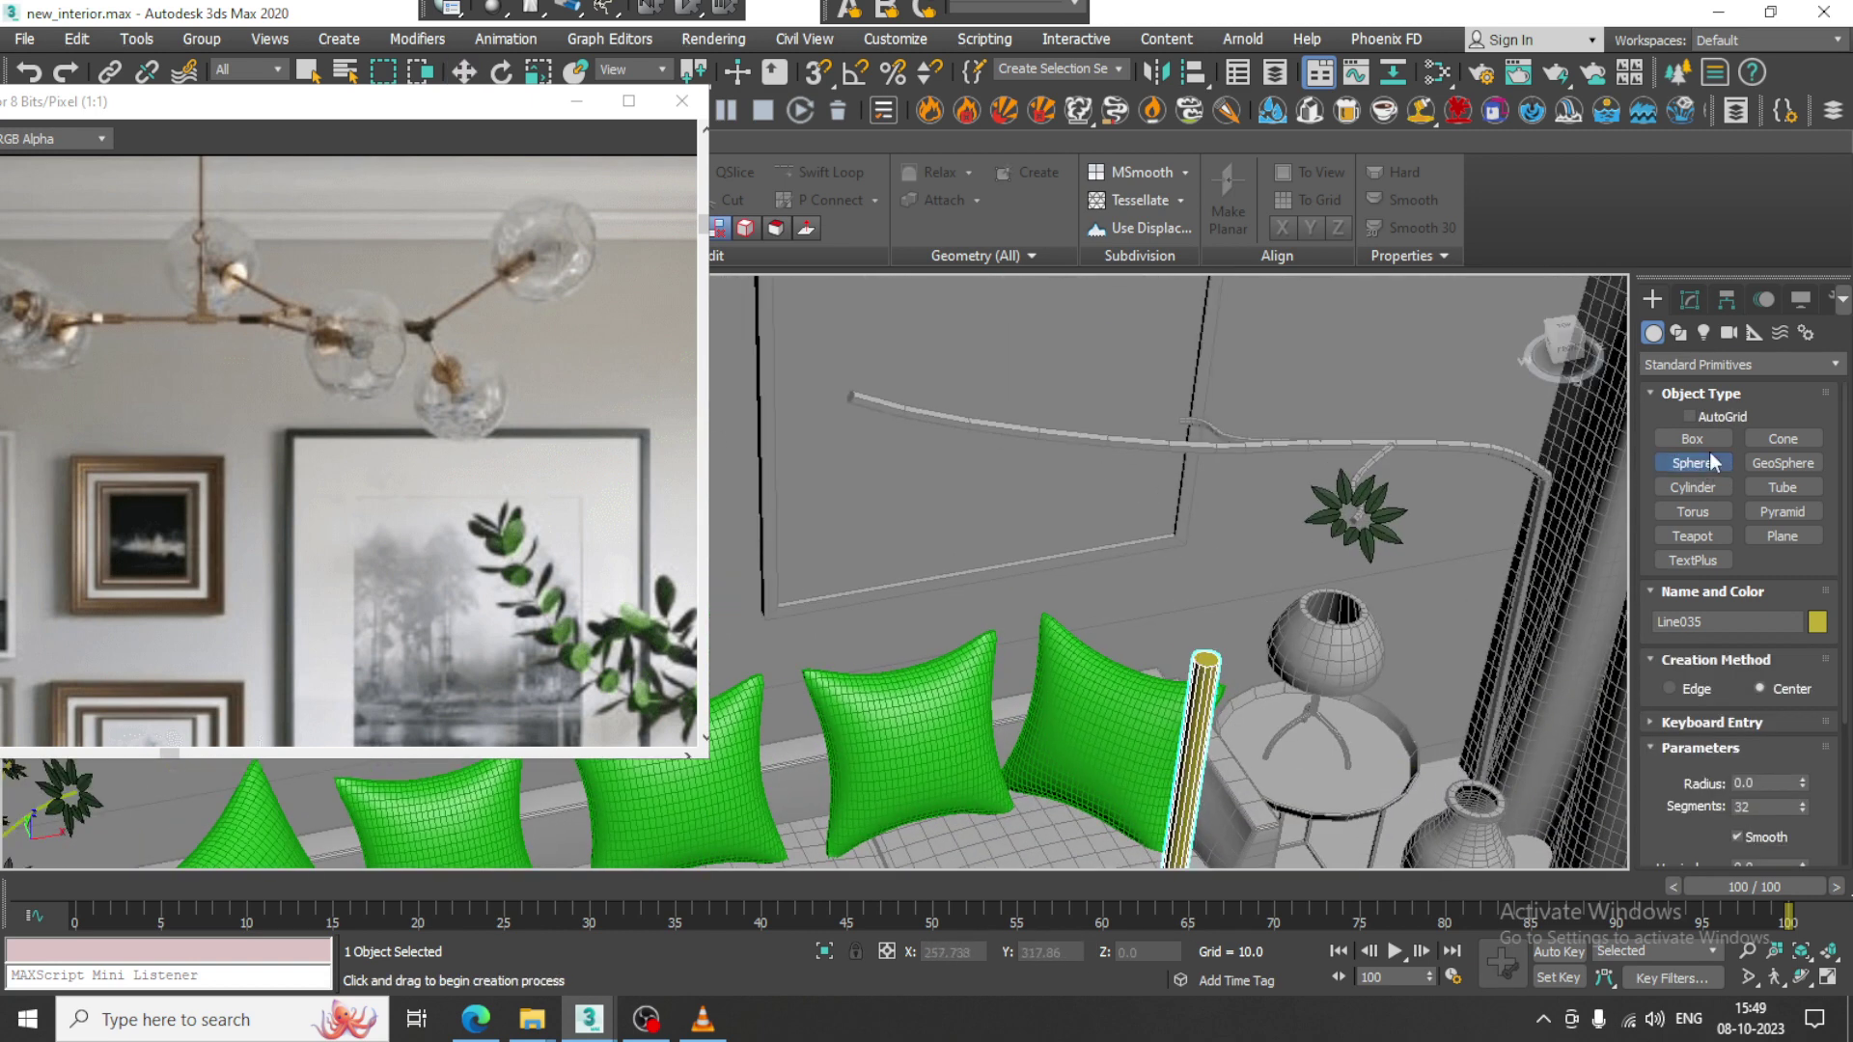
click(1706, 417)
middle_drag(1322, 567, 1285, 583)
scroll(1291, 565, up, 2)
scroll(1325, 639, down, 2)
alt+middle_drag(1323, 644, 1286, 585)
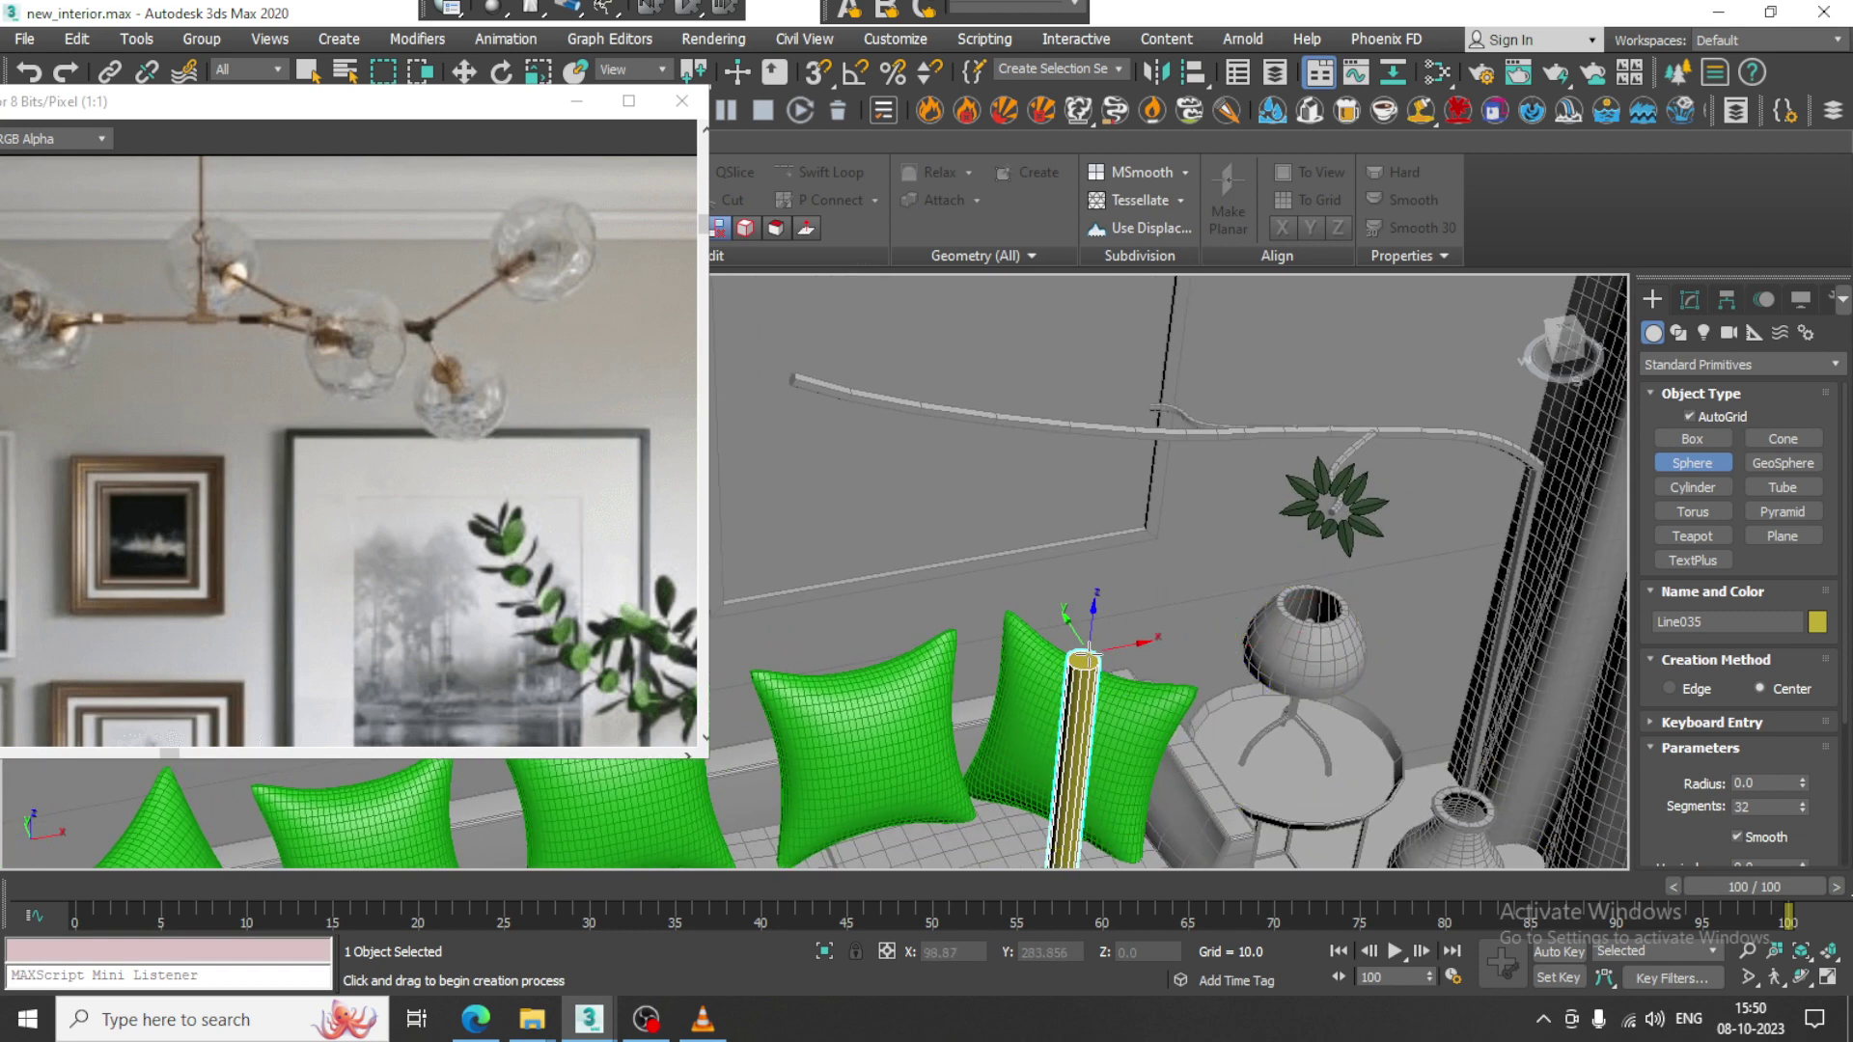
drag(1084, 660, 1109, 677)
key(w)
scroll(1102, 668, down, 3)
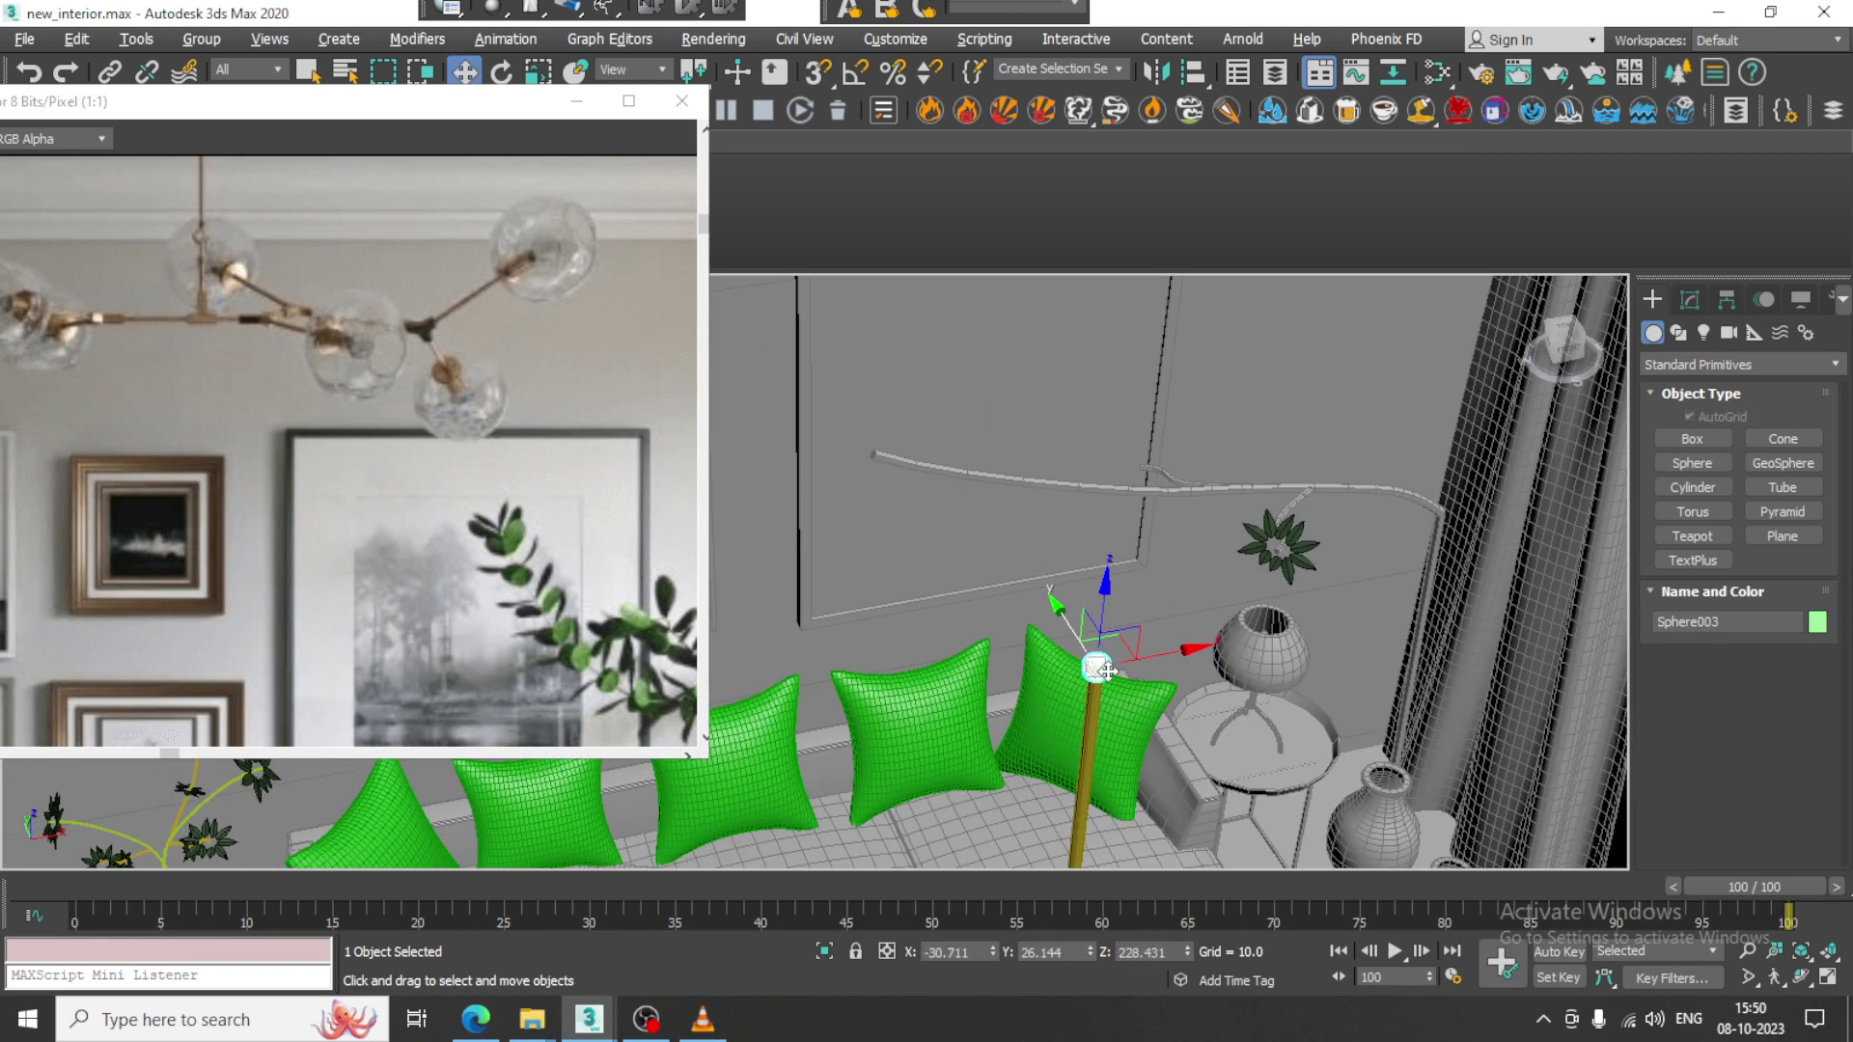
Lower the sphere along the chandelier rod to Z 184.438.
alt+middle_drag(1095, 632, 1093, 610)
drag(1100, 597, 1131, 809)
middle_drag(1213, 696, 1195, 493)
scroll(1167, 503, down, 2)
middle_drag(1078, 435, 1066, 528)
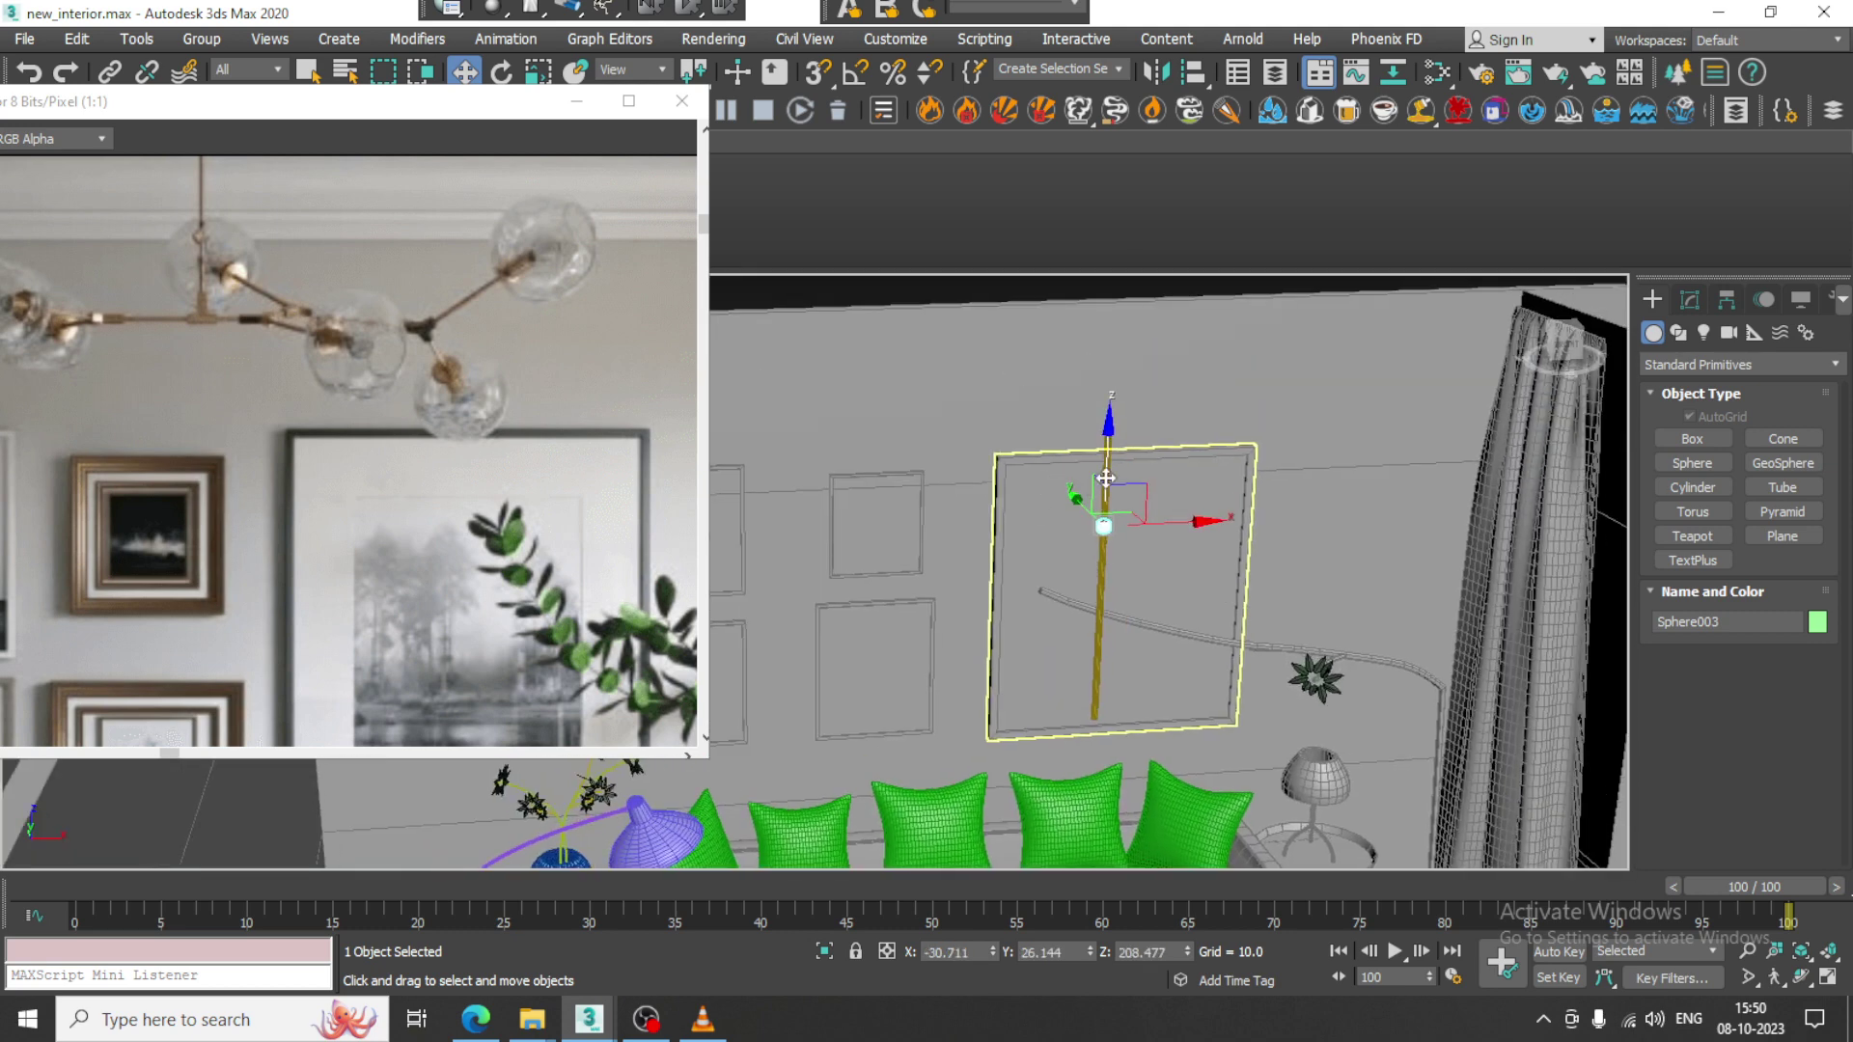
drag(1106, 476, 1142, 583)
alt+middle_drag(1212, 627, 1121, 711)
scroll(1158, 682, up, 3)
Select the chandelier rod together with its sphere and shift both in positive Y in the top view, inward over the tray.
key(alt+w)
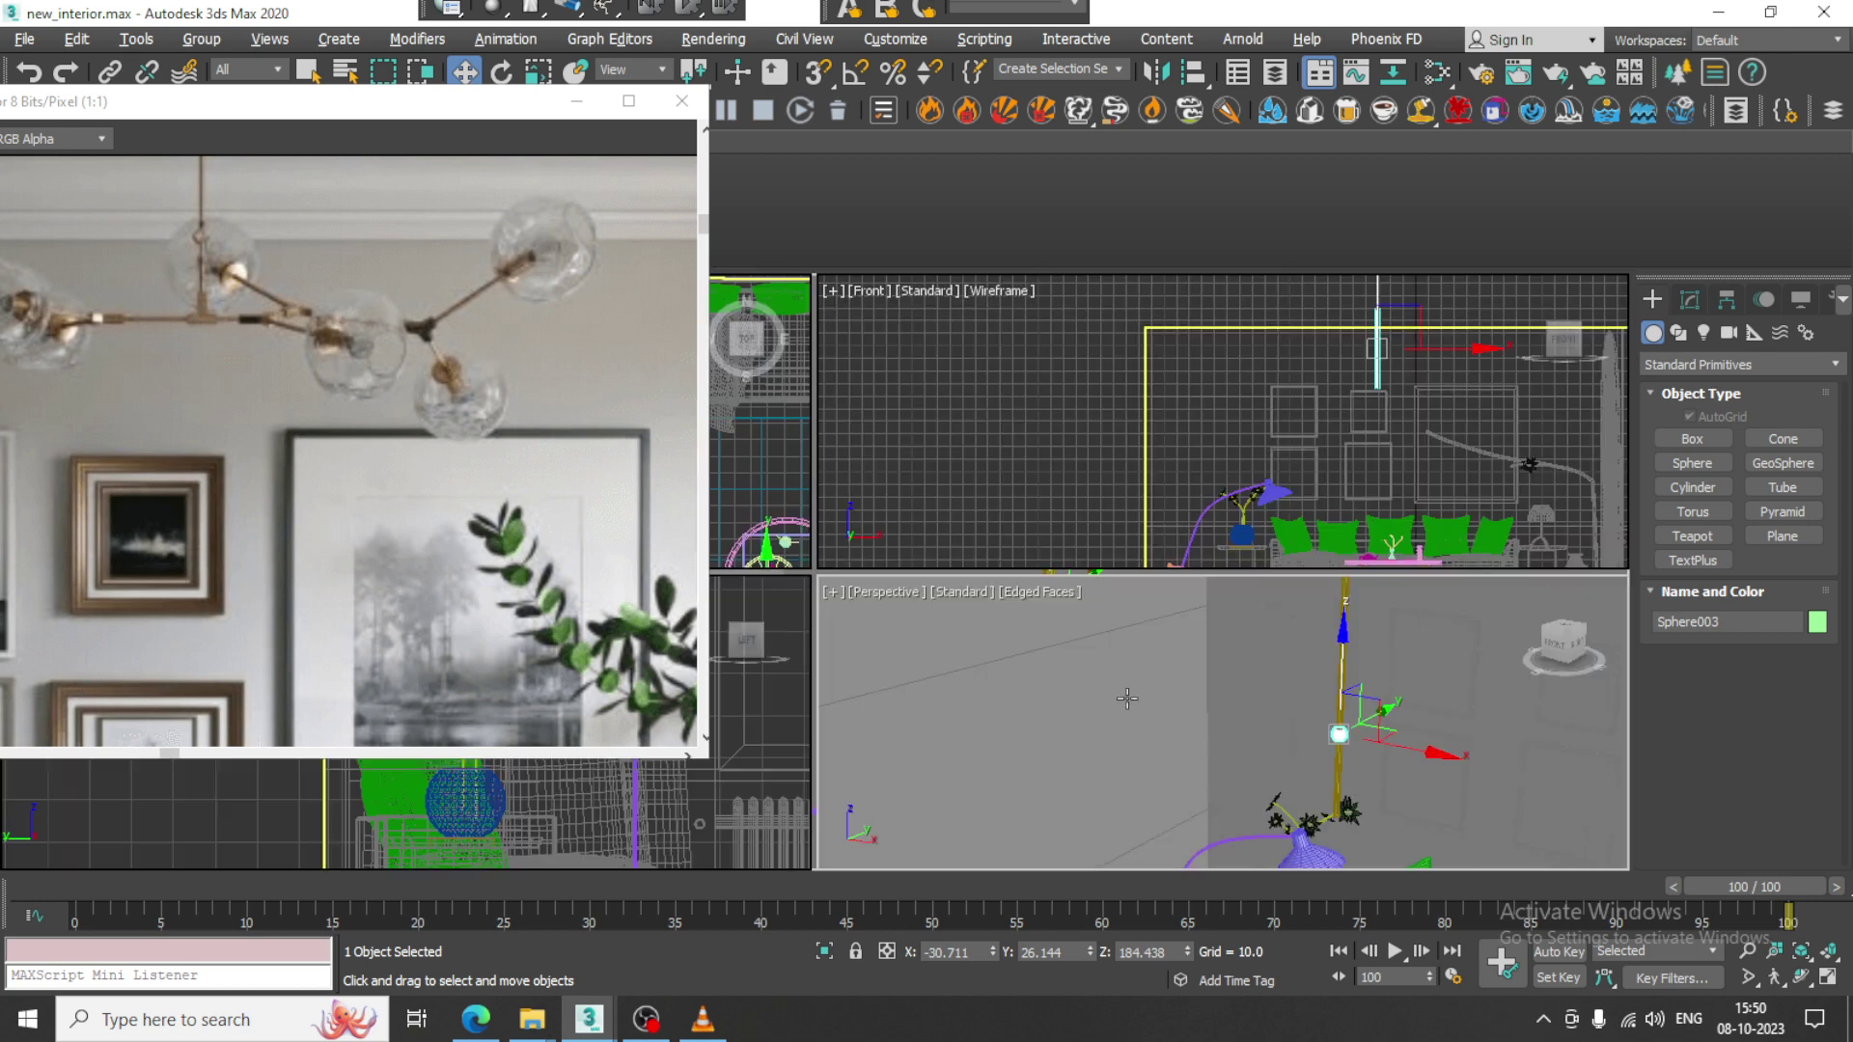
right_click(743, 442)
key(alt+w)
key(z)
scroll(1074, 519, down, 5)
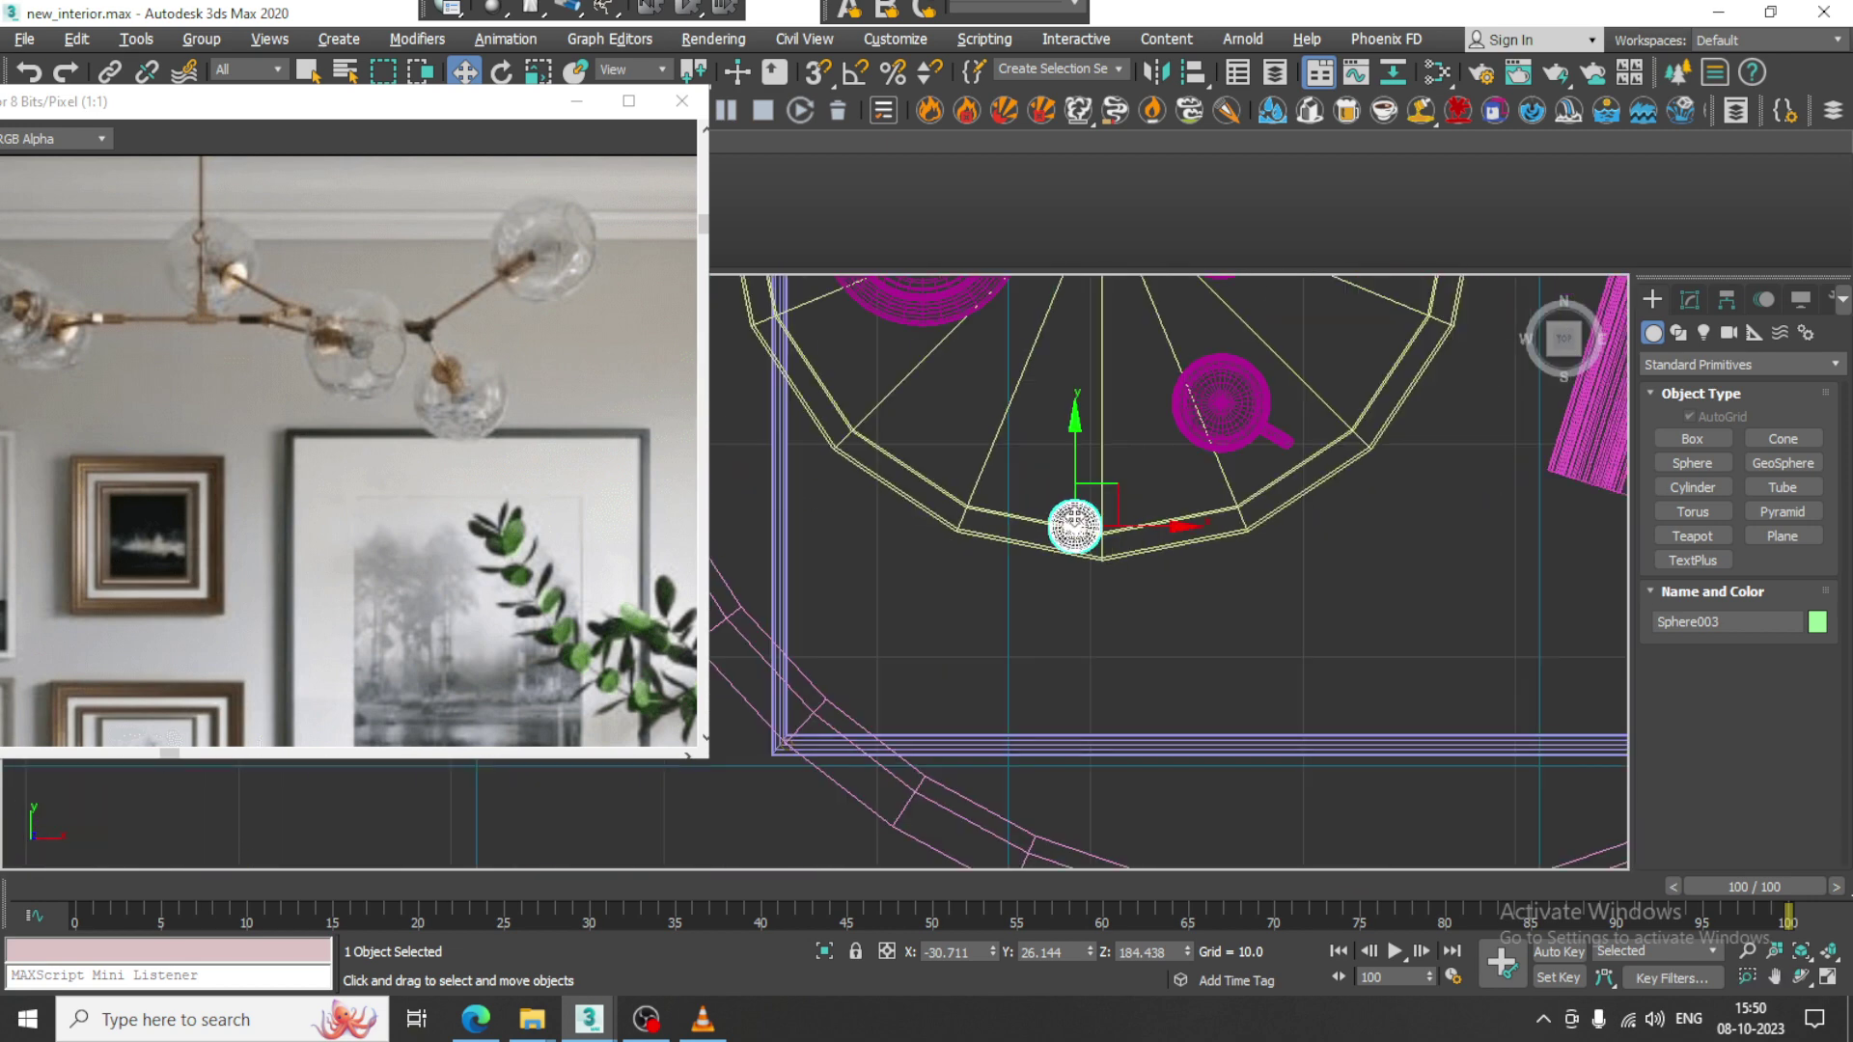
scroll(965, 636, down, 5)
scroll(970, 666, up, 3)
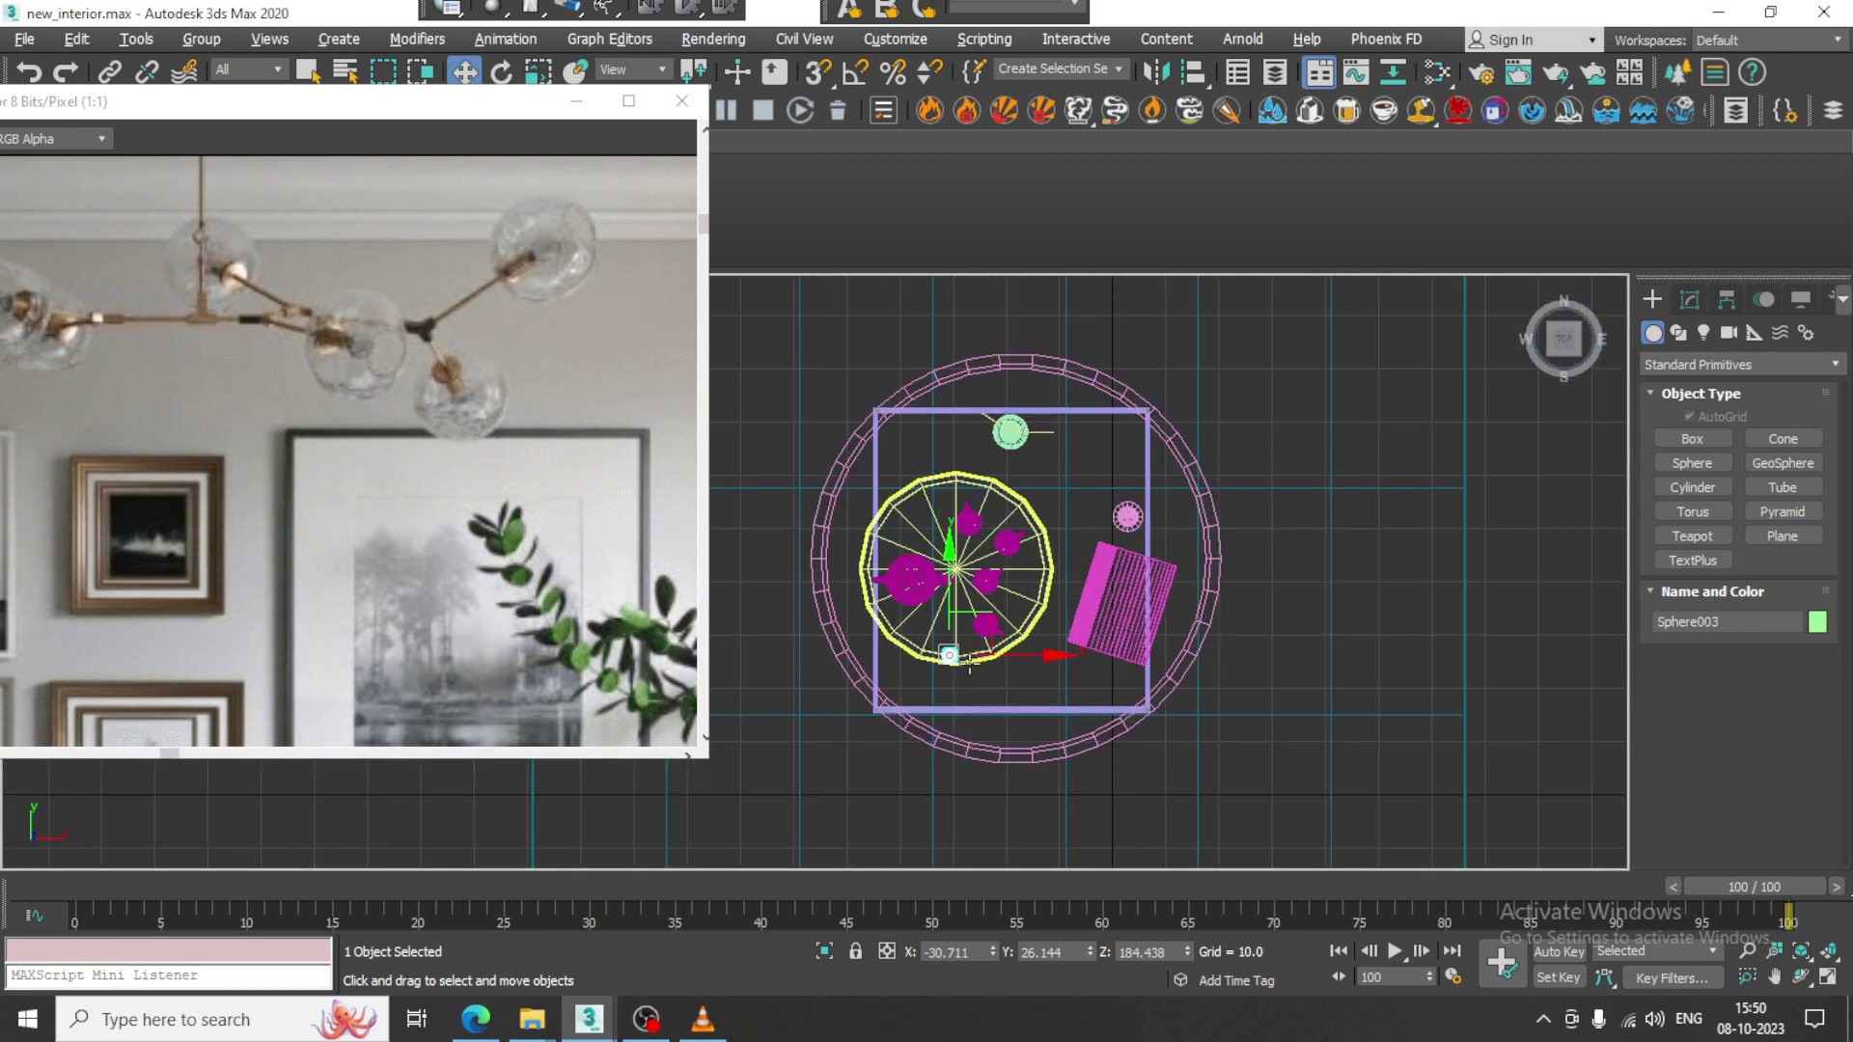
scroll(969, 667, up, 6)
key(alt+w)
middle_click(1216, 770)
key(alt+w)
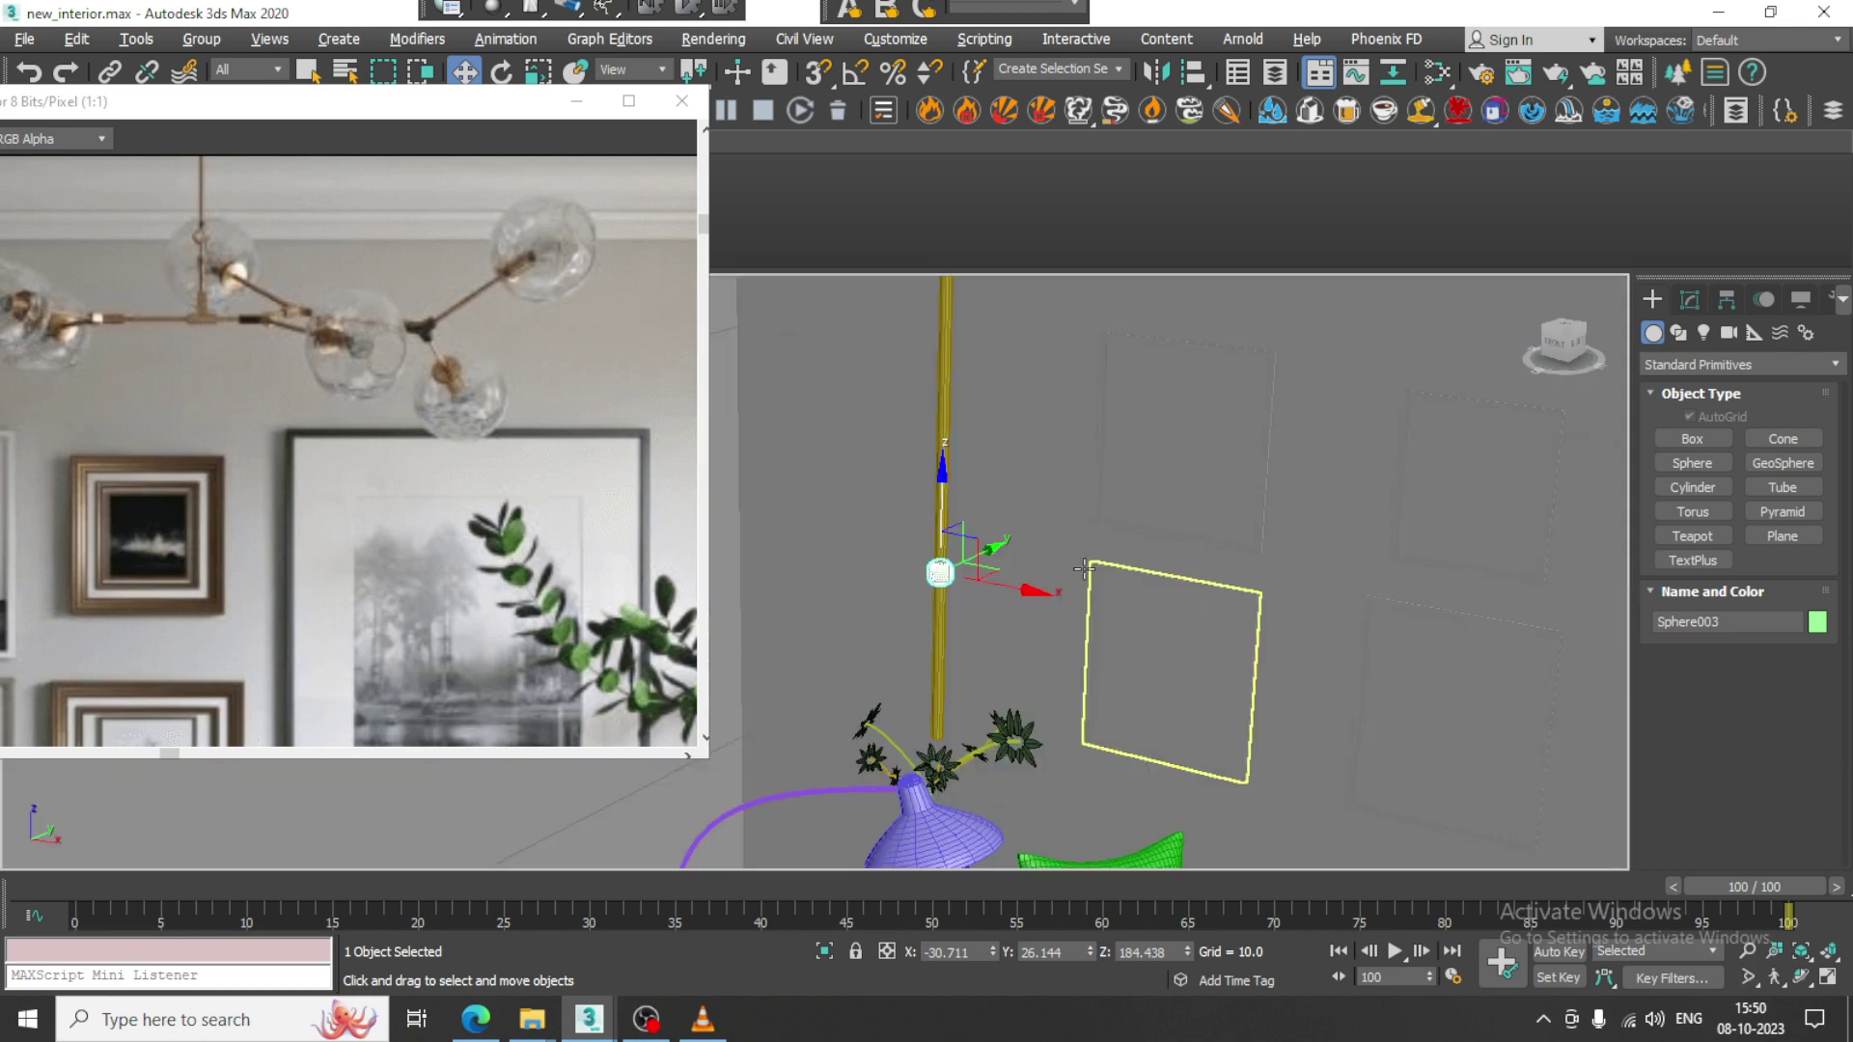
ctrl+click(944, 394)
key(alt+w)
right_click(766, 508)
key(alt+w)
key(z)
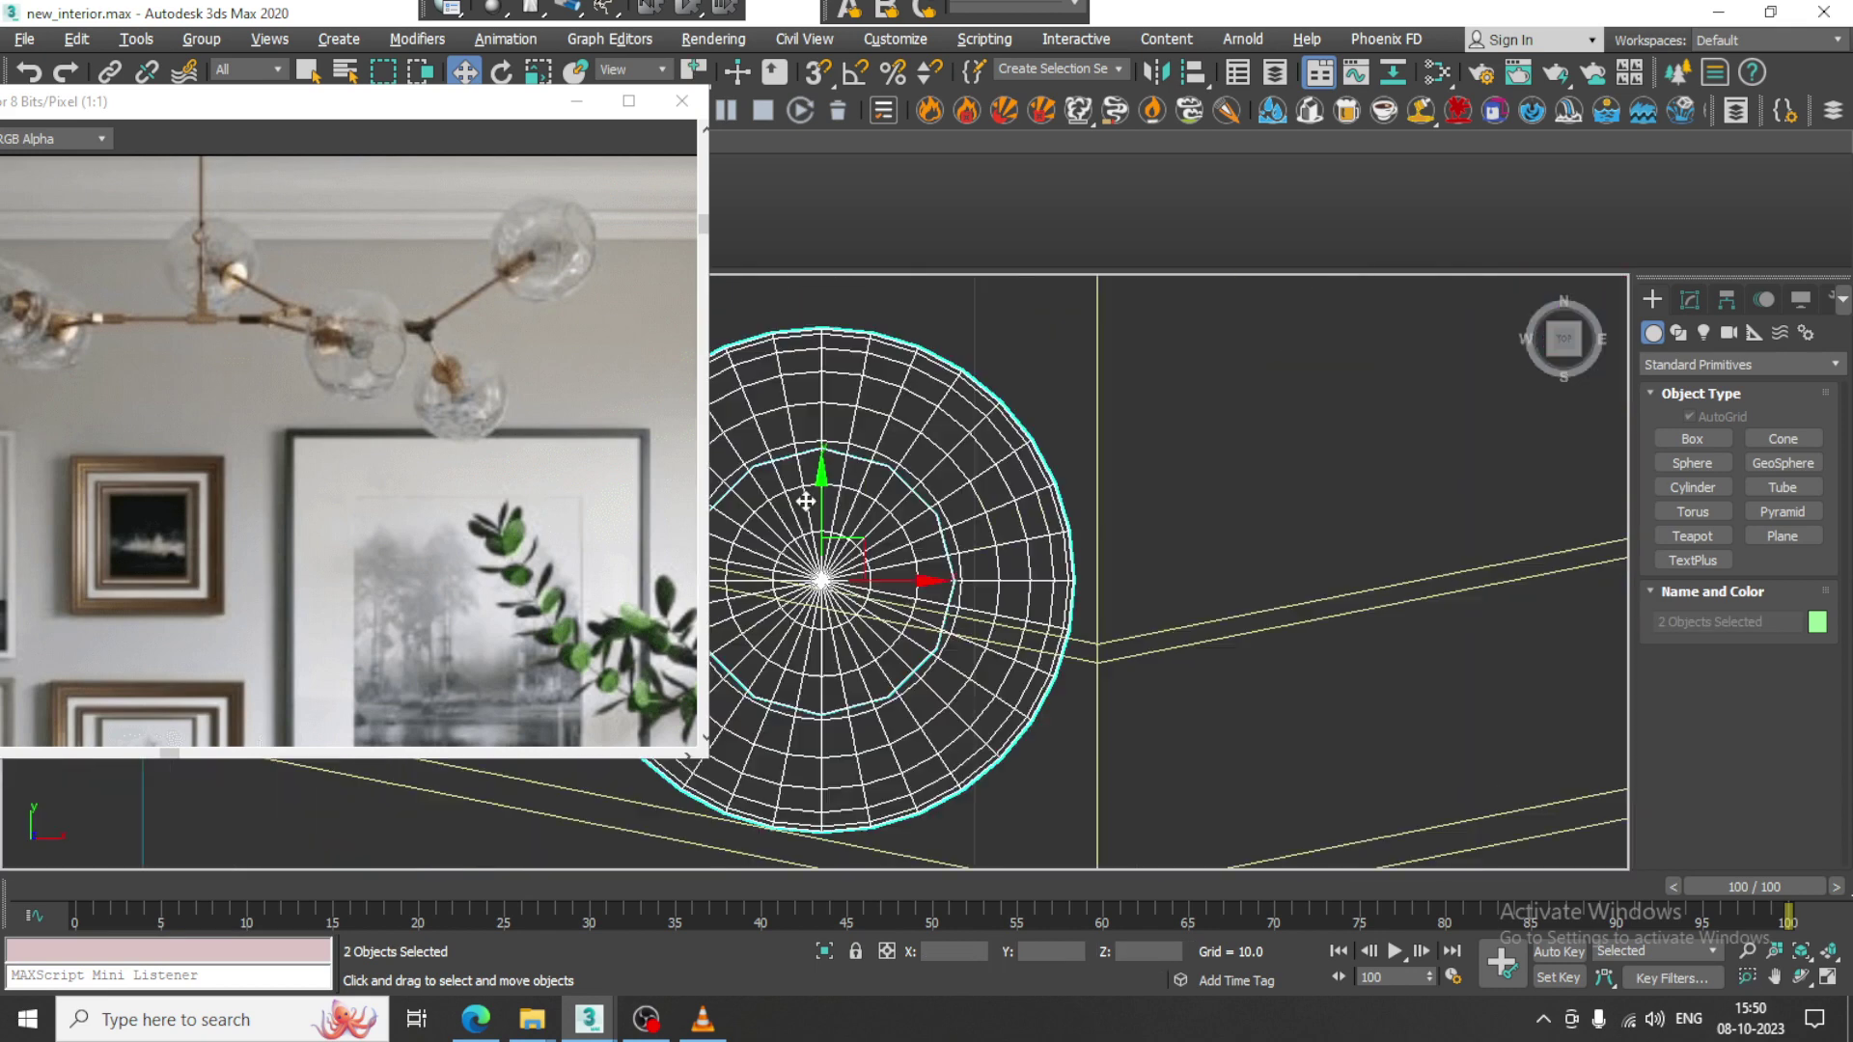
scroll(805, 501, down, 4)
middle_drag(932, 531, 1098, 695)
scroll(1052, 562, down, 3)
drag(1080, 624, 1101, 496)
scroll(1100, 496, down, 2)
scroll(1101, 496, down, 2)
middle_drag(1132, 509, 1150, 584)
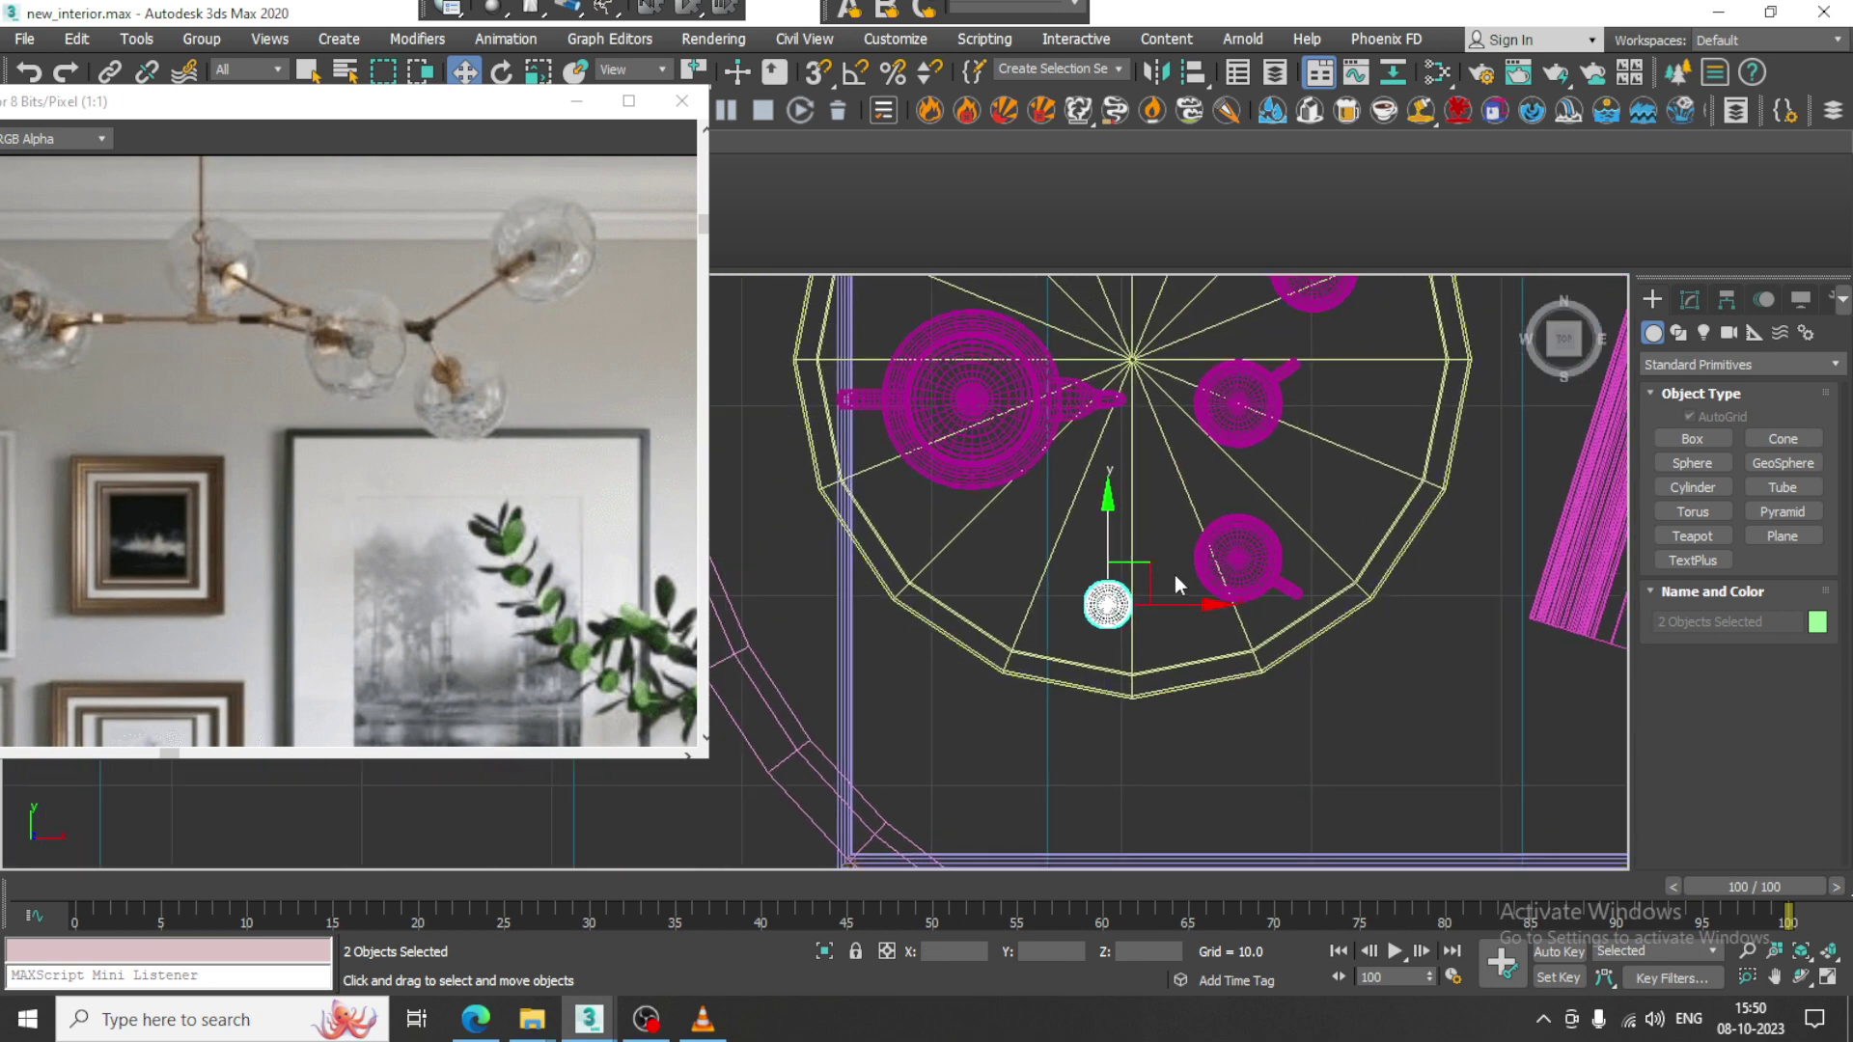
Draw a three-segment line starting at the sphere's centre in the top view, with AutoGrid off and radial thickness 0.707, as a chandelier arm.
click(1678, 333)
click(1706, 460)
scroll(1176, 697, up, 2)
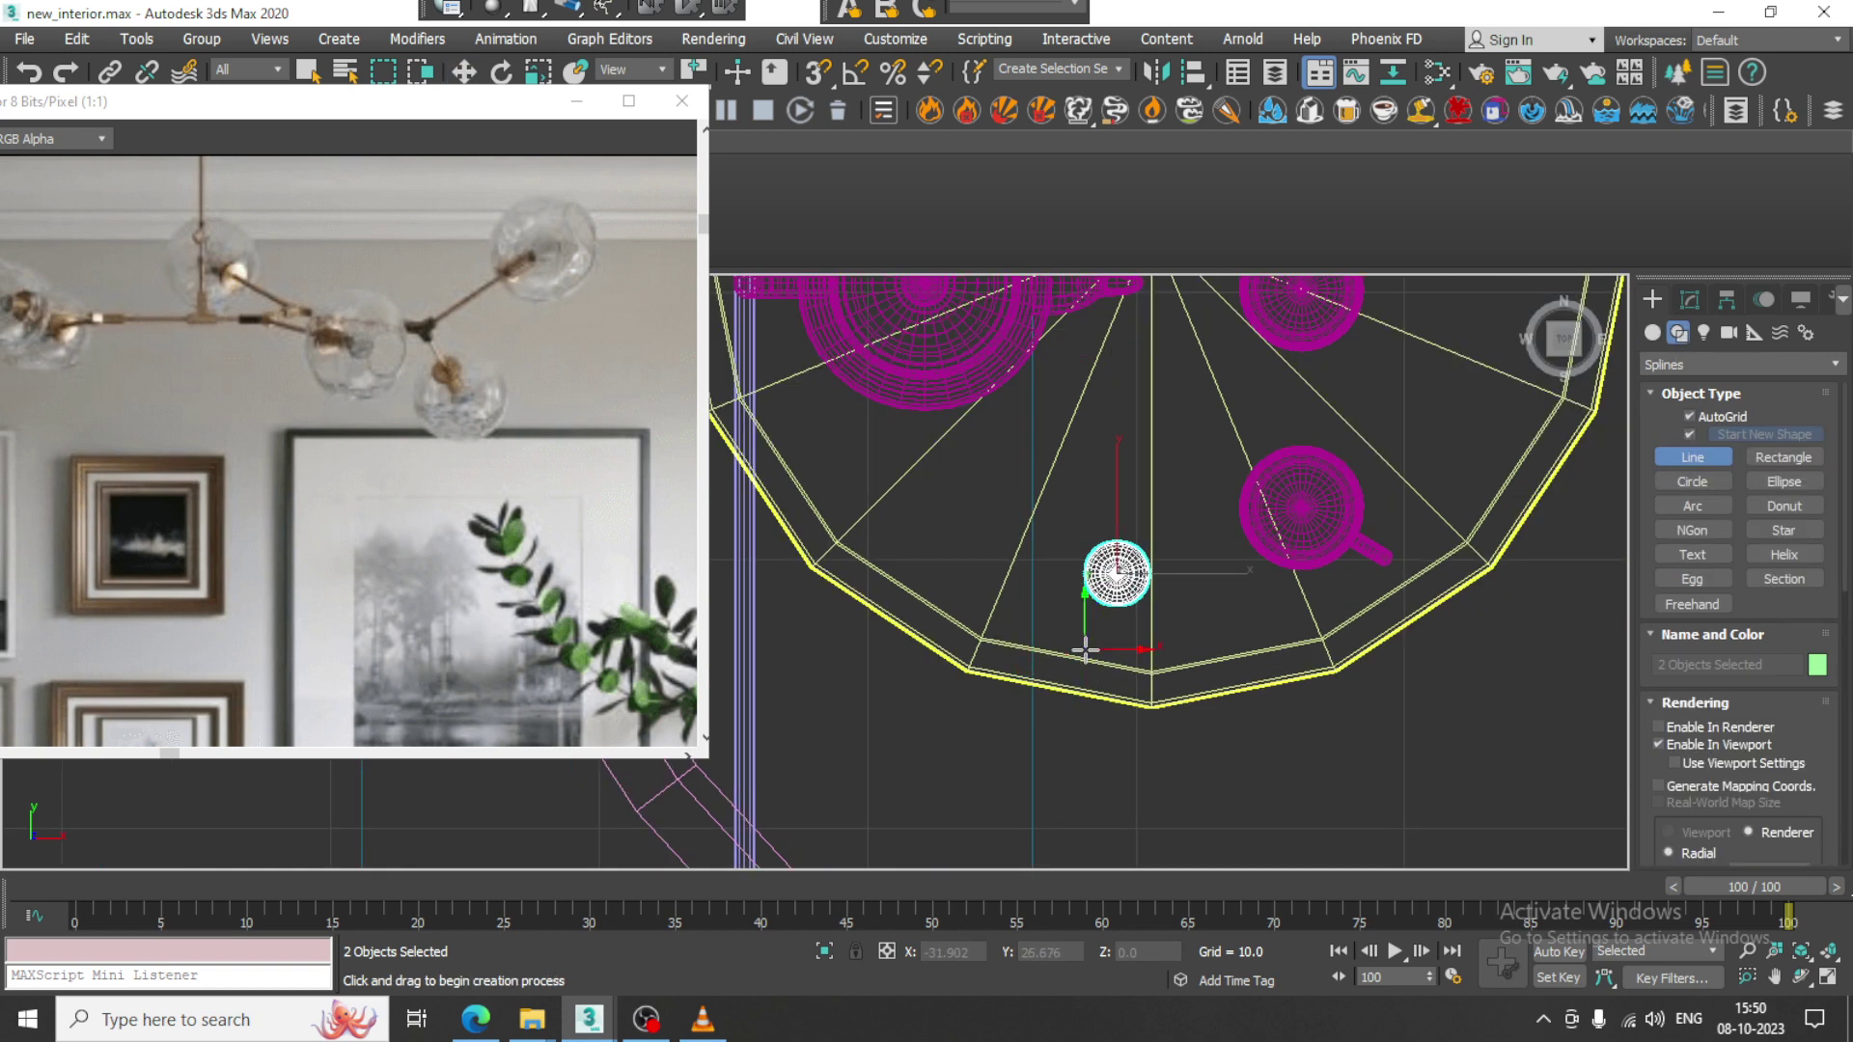
click(1691, 416)
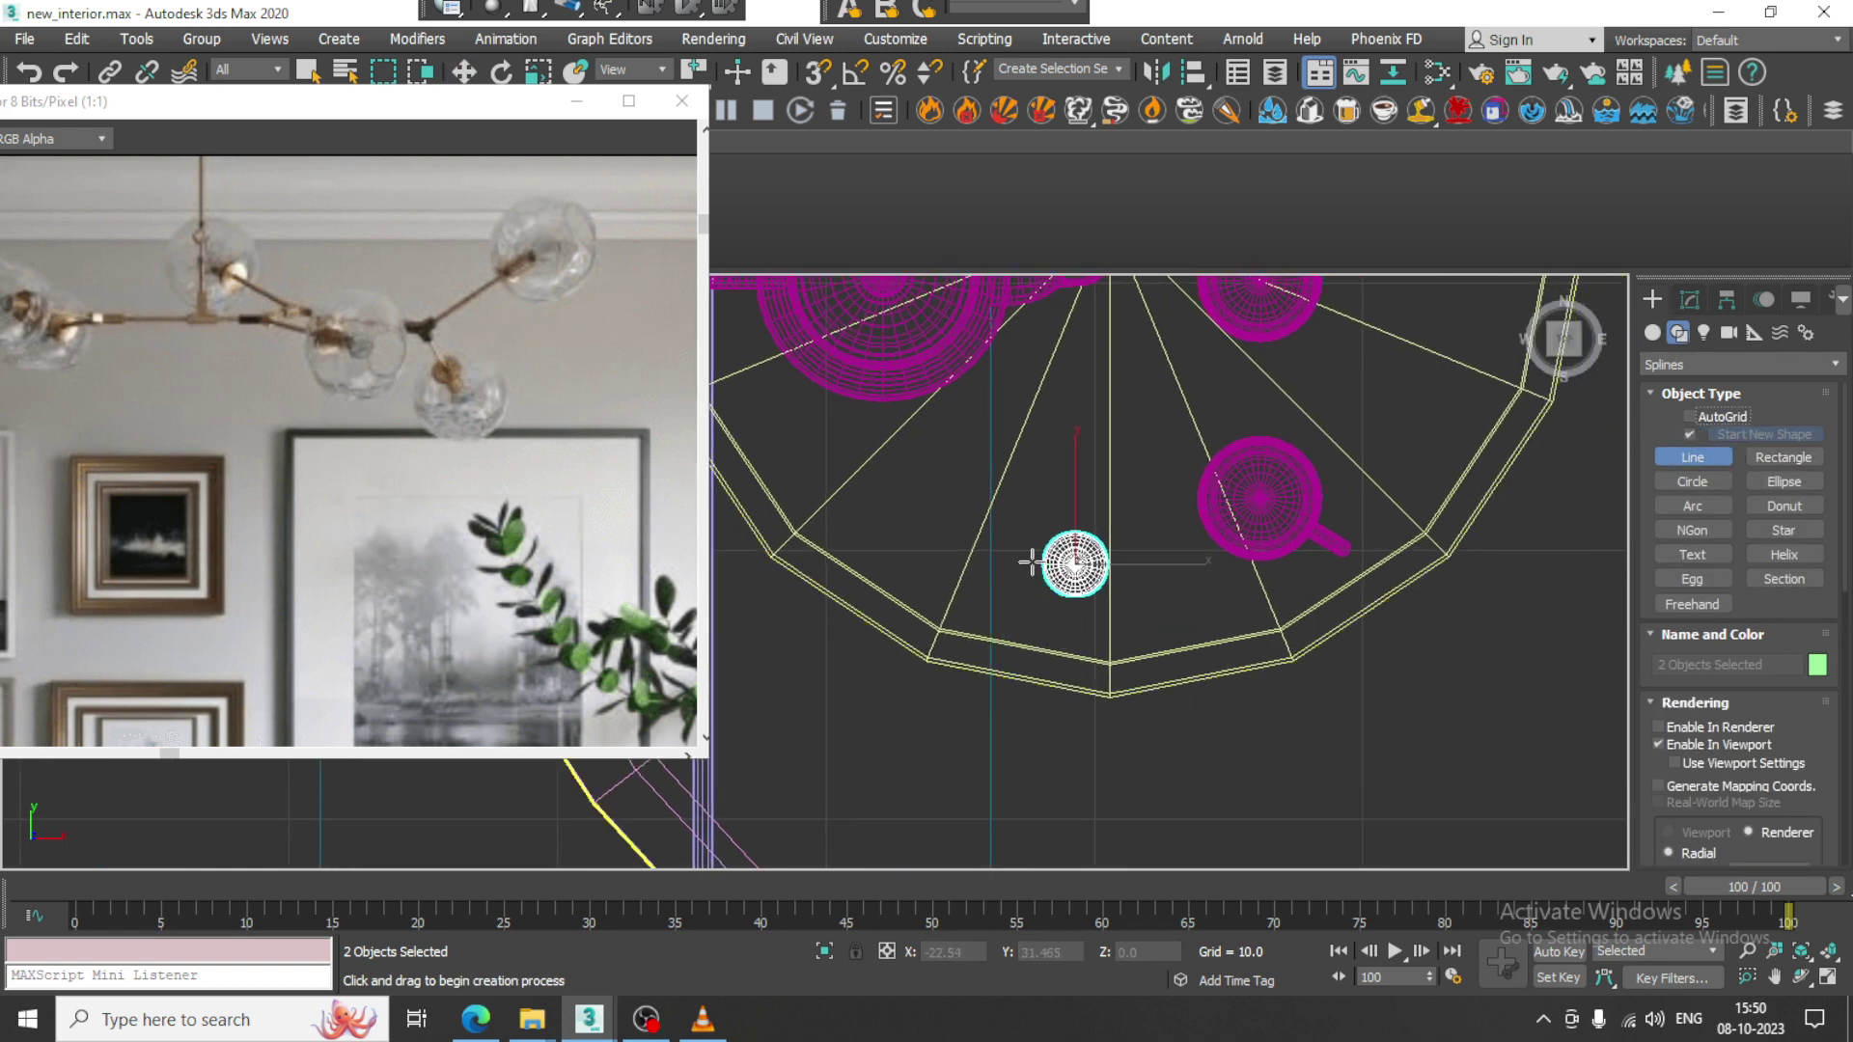
click(1090, 565)
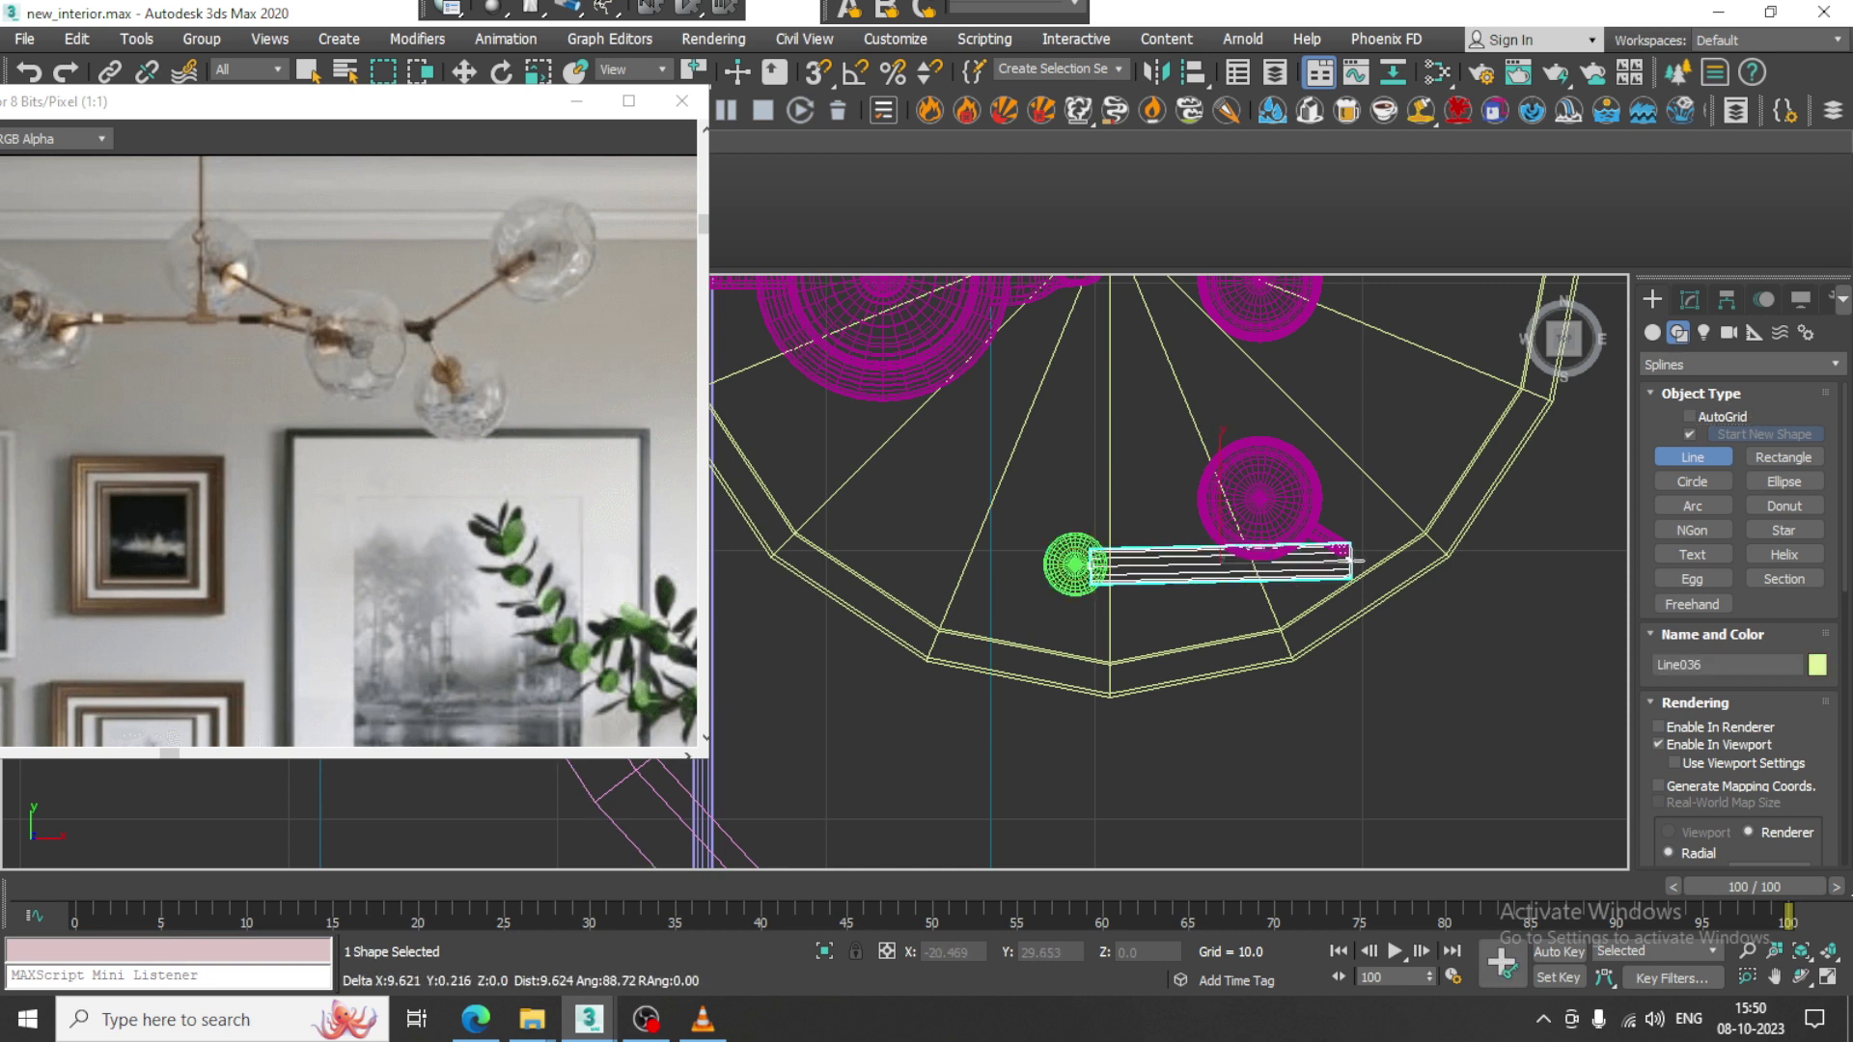
right_click(1386, 563)
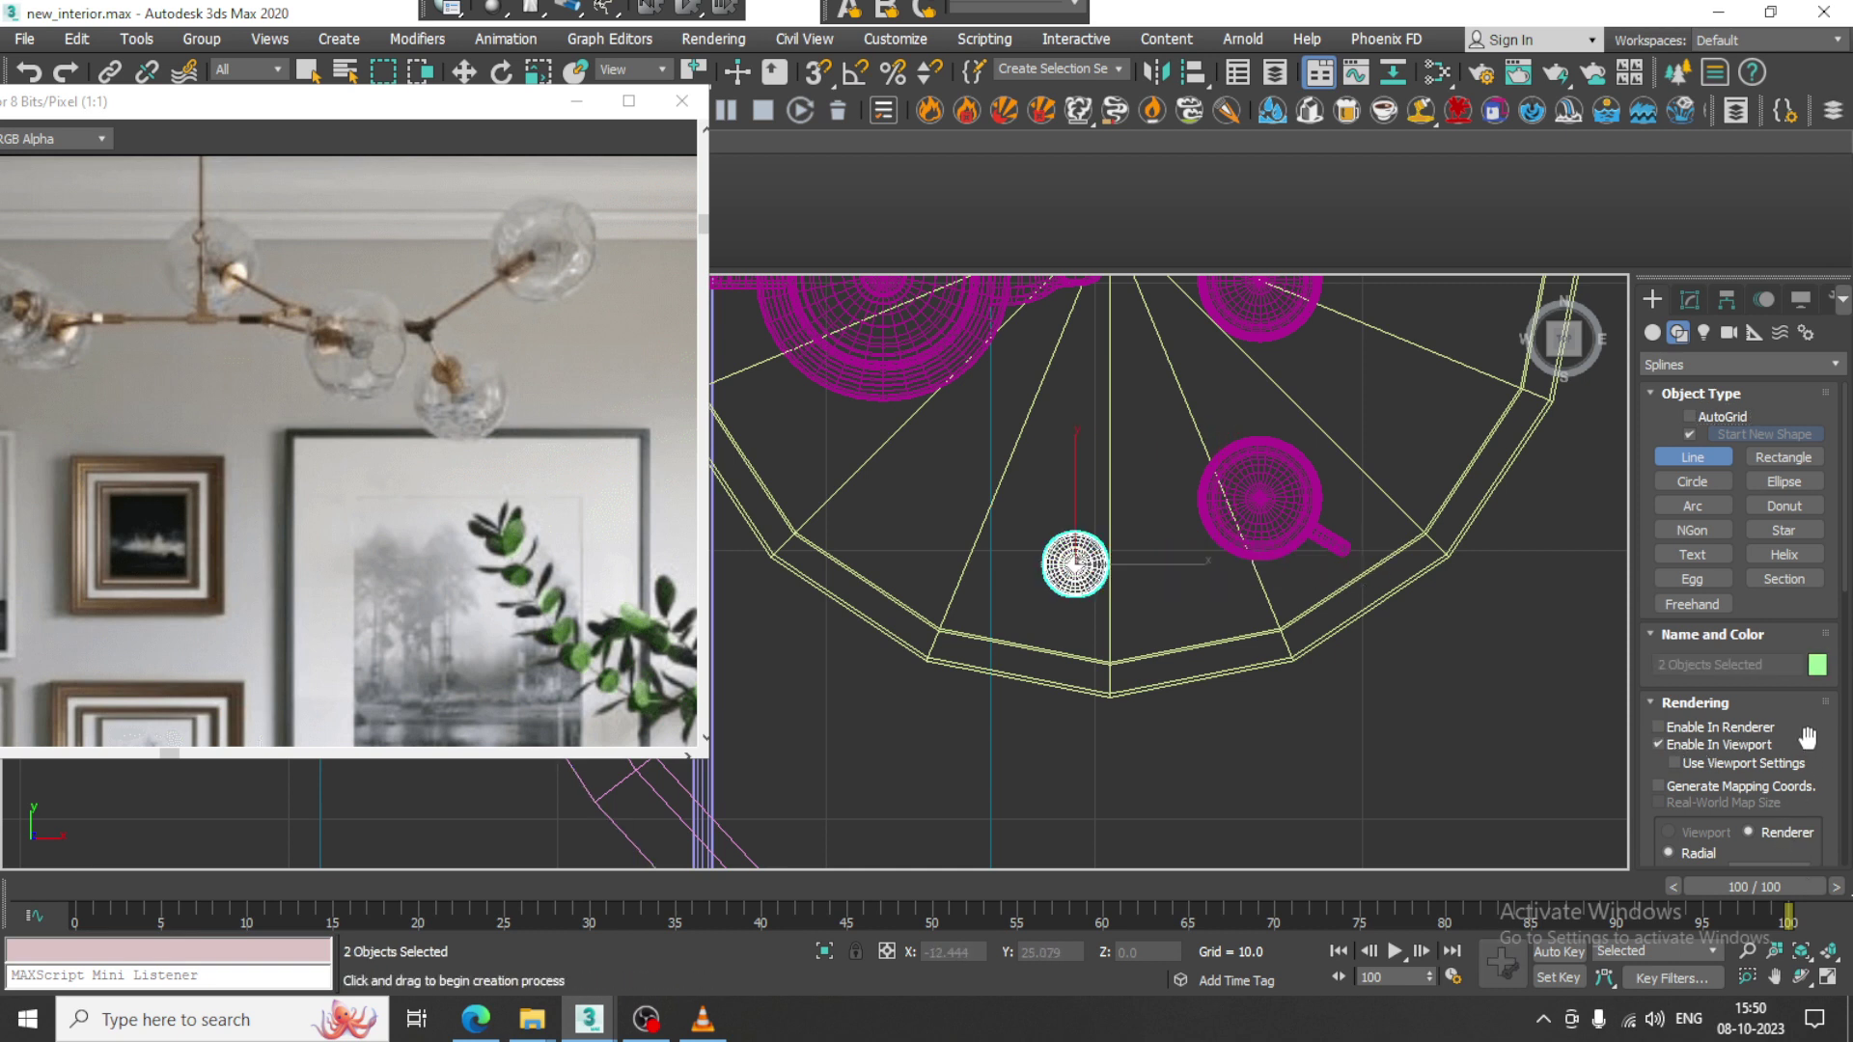
scroll(1807, 738, down, 3)
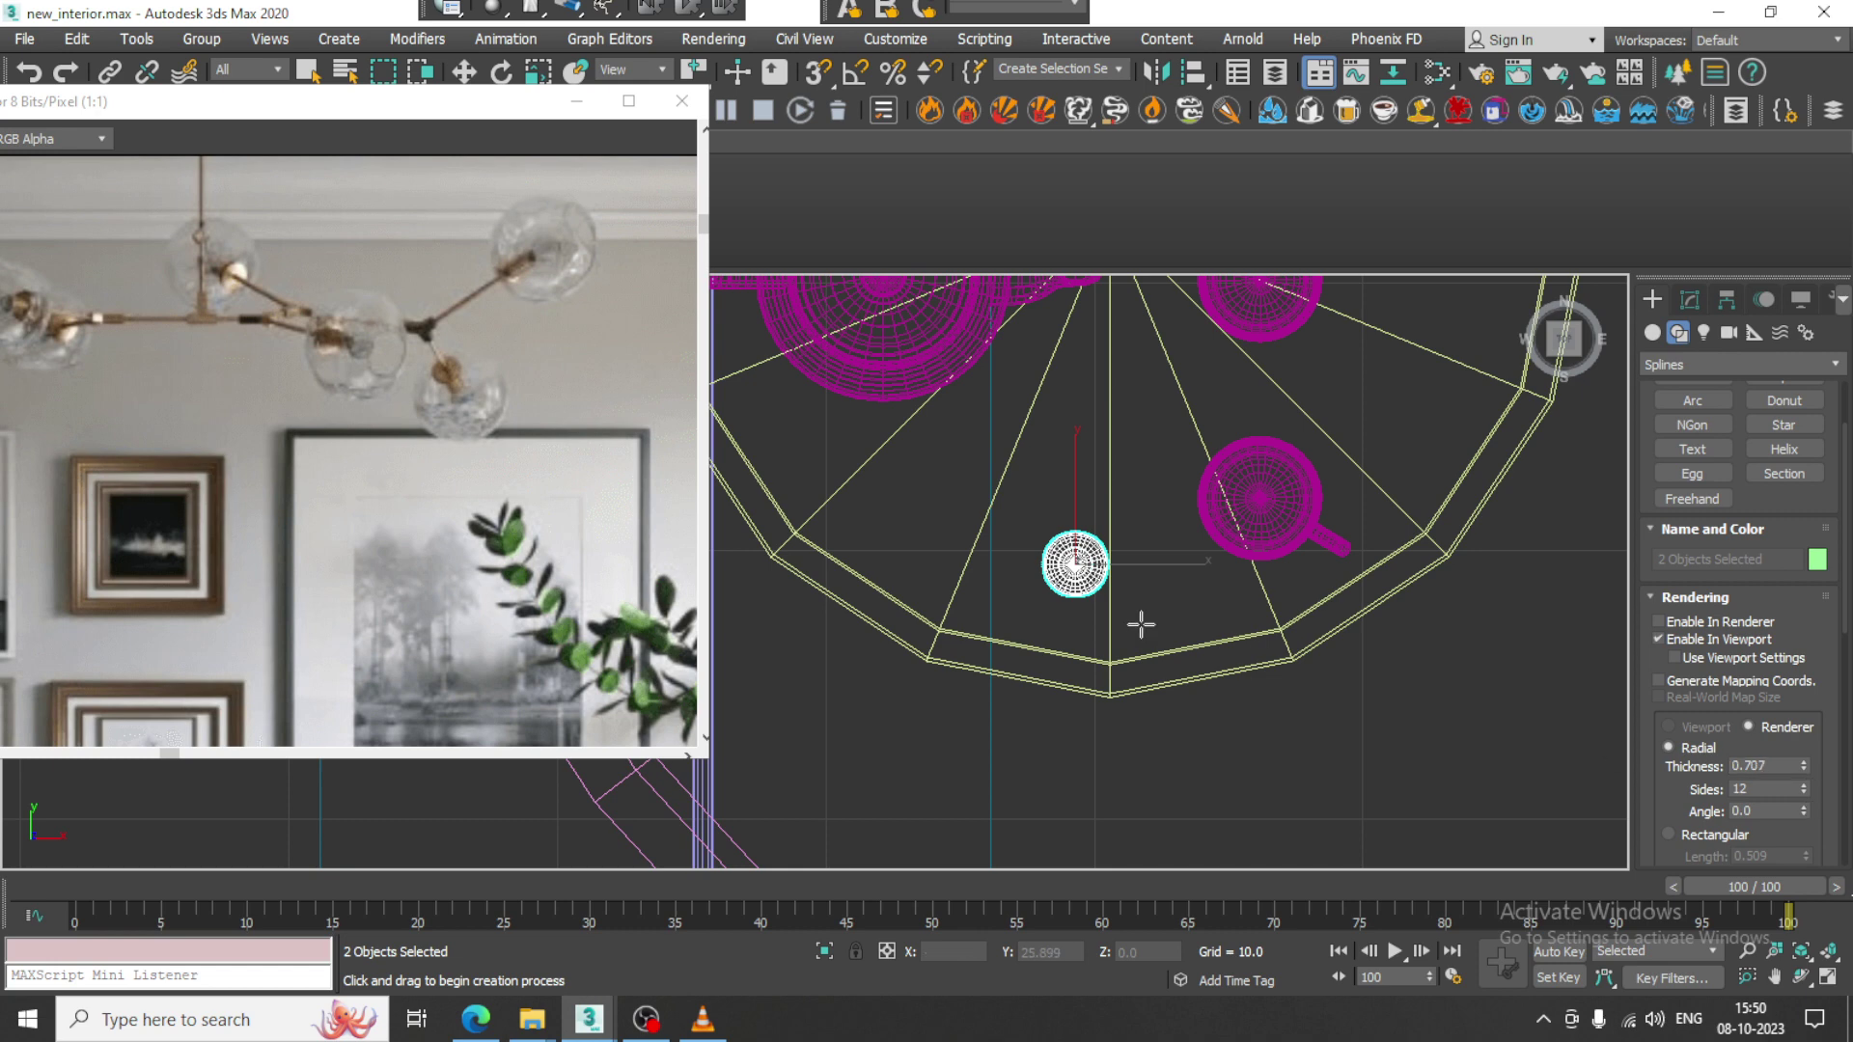
click(1075, 563)
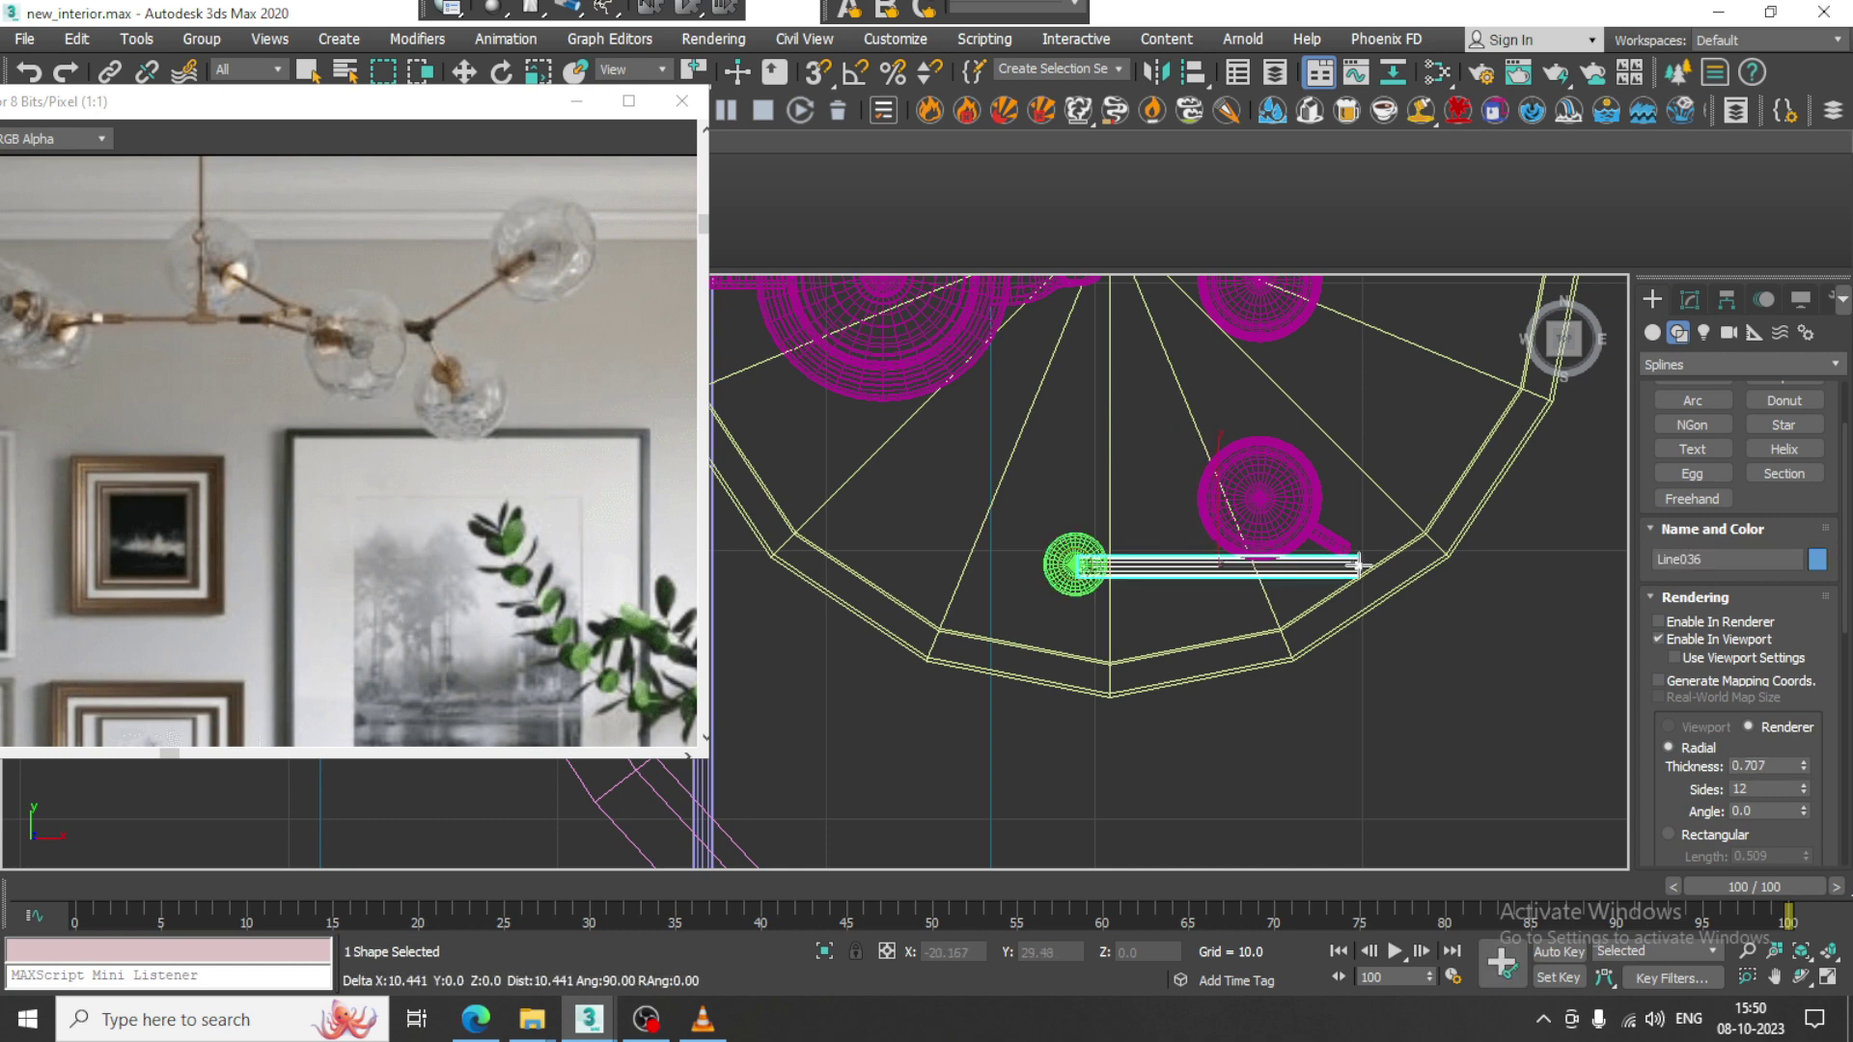
click(1447, 560)
middle_drag(1544, 423, 1364, 488)
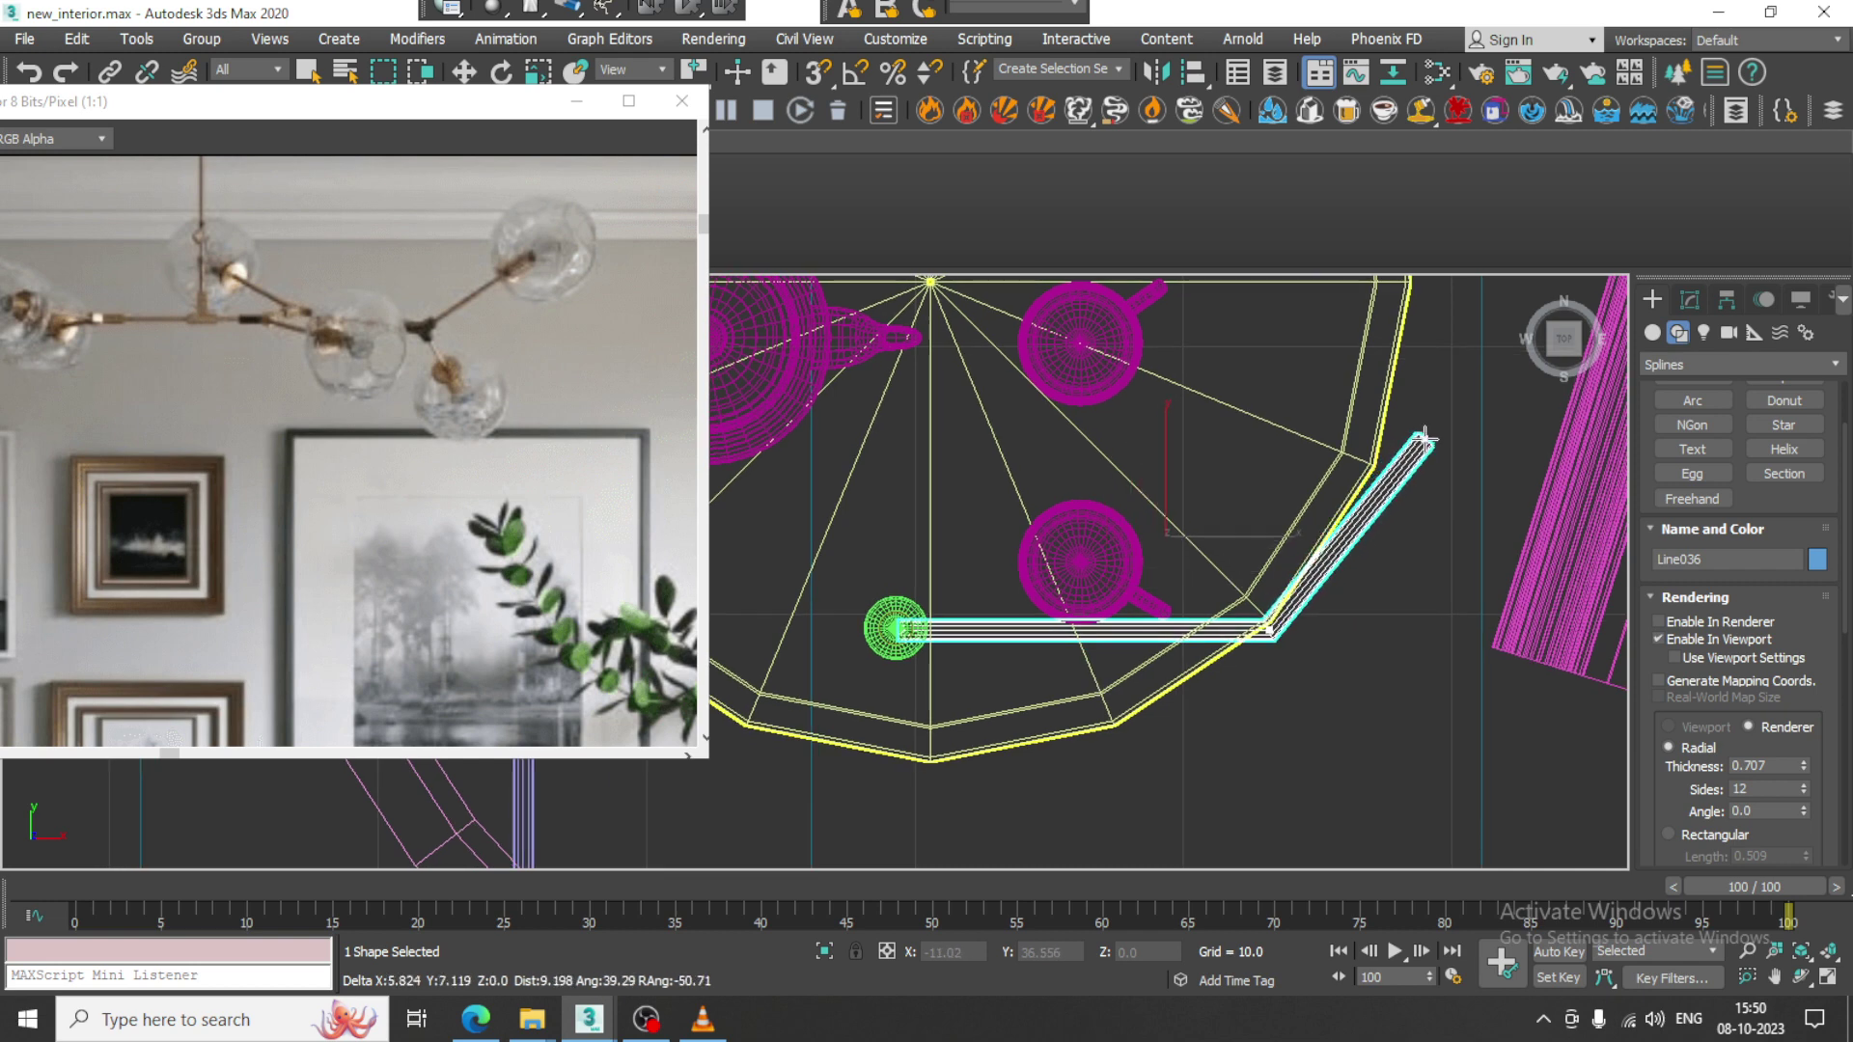
click(1397, 493)
scroll(1147, 324, down, 2)
middle_drag(1147, 324, 1404, 574)
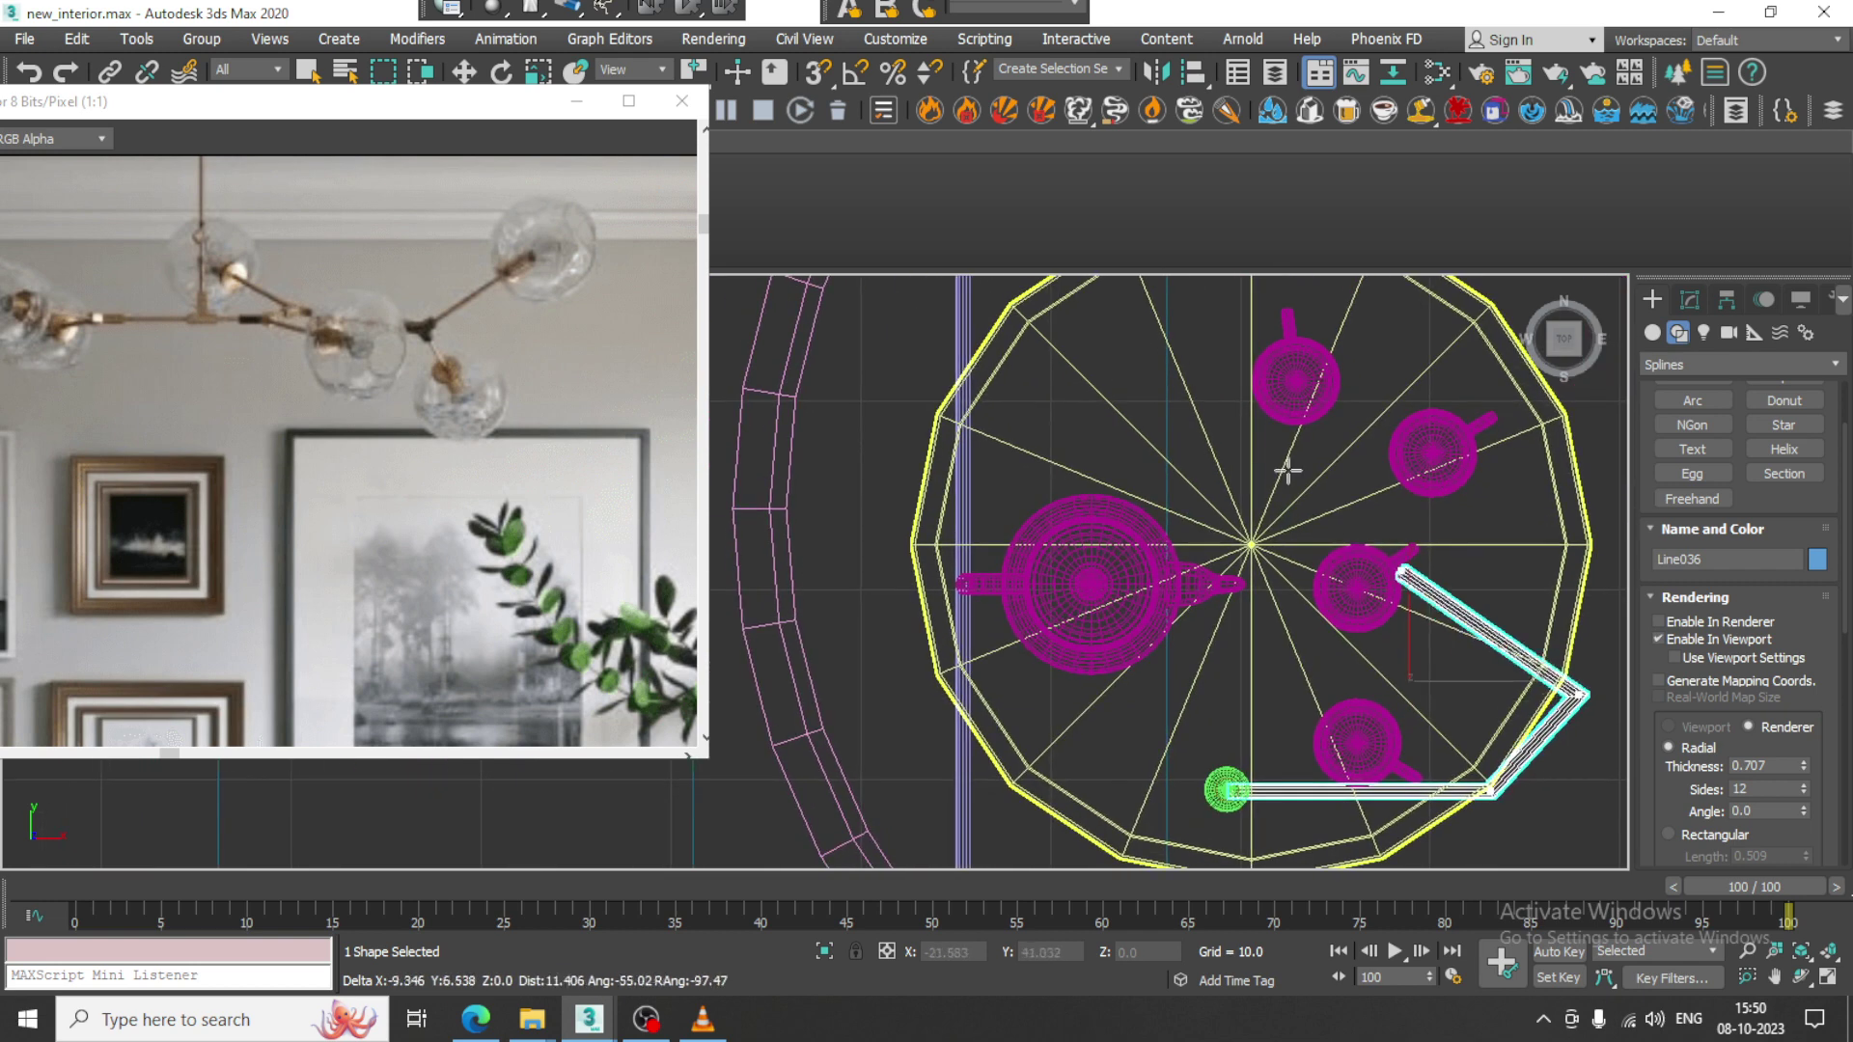
click(1249, 433)
right_click(1250, 433)
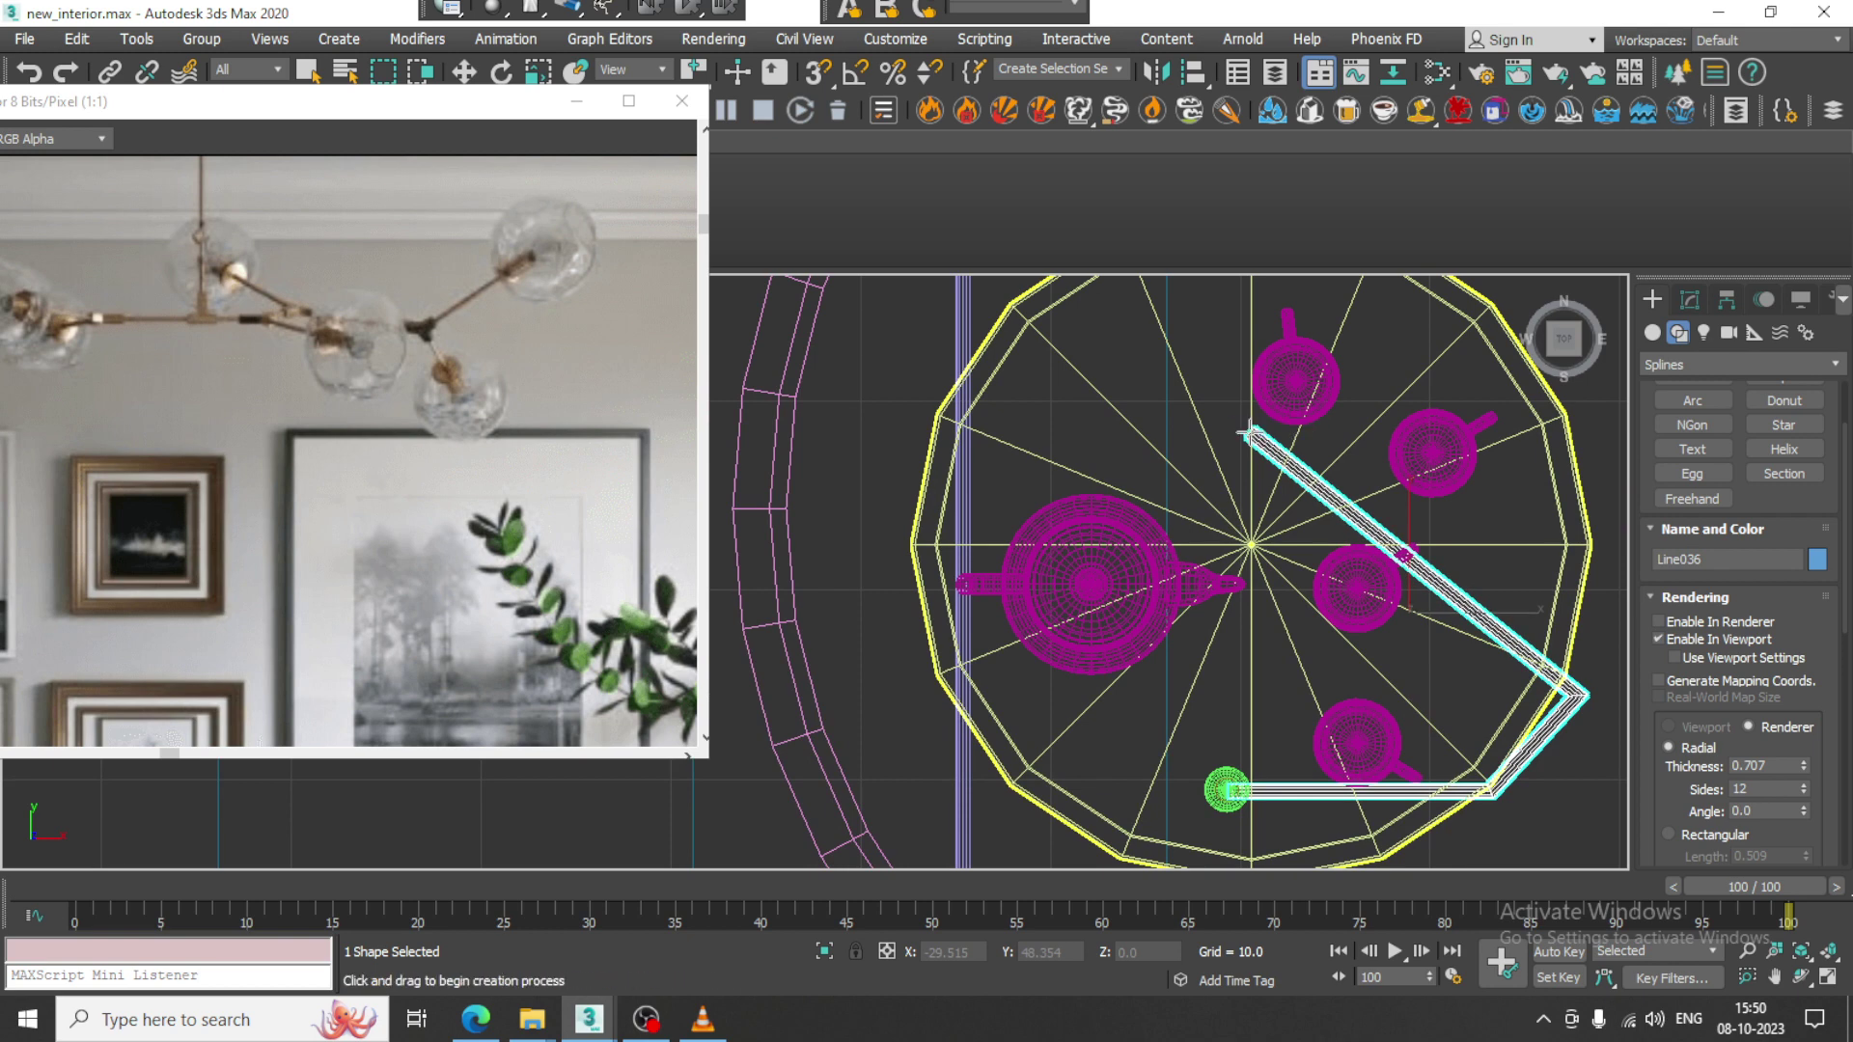
right_click(1250, 432)
Draw a straight second line in the top view, branching diagonally away from the first bend of the chandelier arm.
scroll(1446, 563, down, 2)
middle_drag(1447, 563, 1196, 421)
scroll(1221, 561, down, 3)
middle_drag(1220, 562, 1179, 498)
scroll(1167, 521, up, 3)
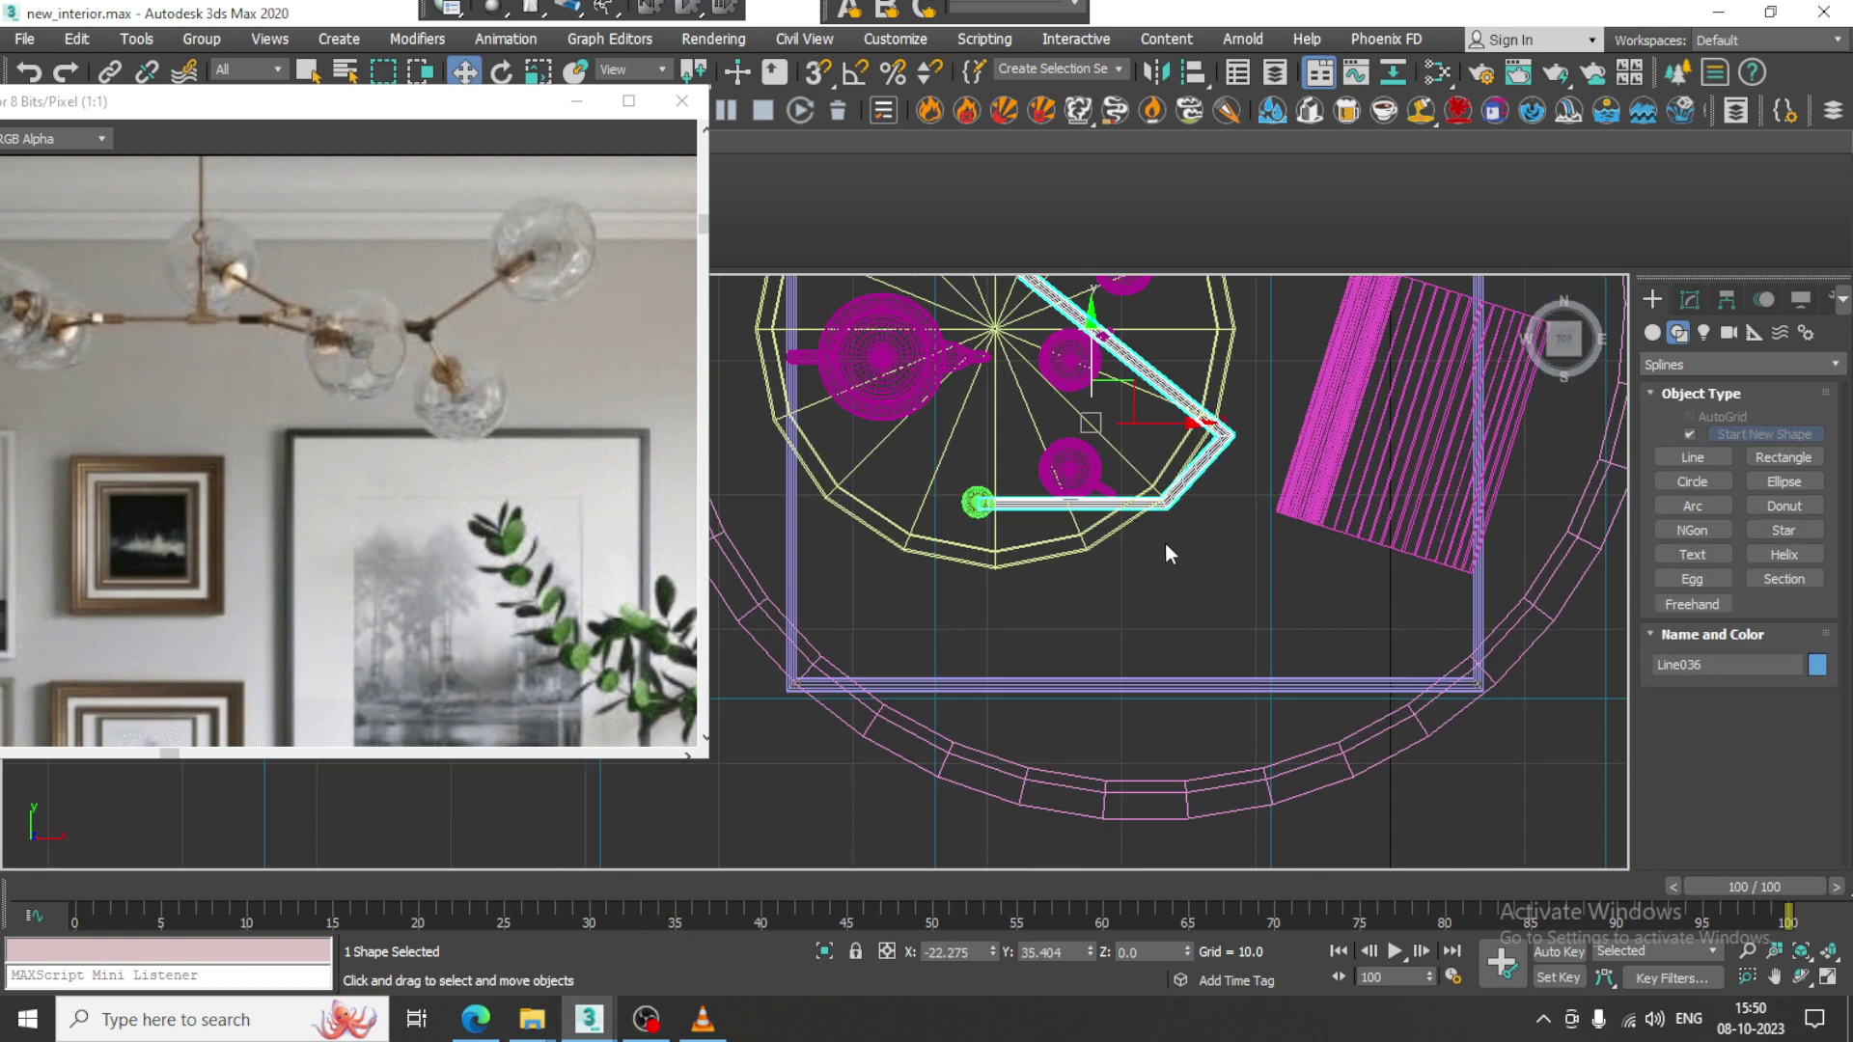
scroll(1165, 541, up, 1)
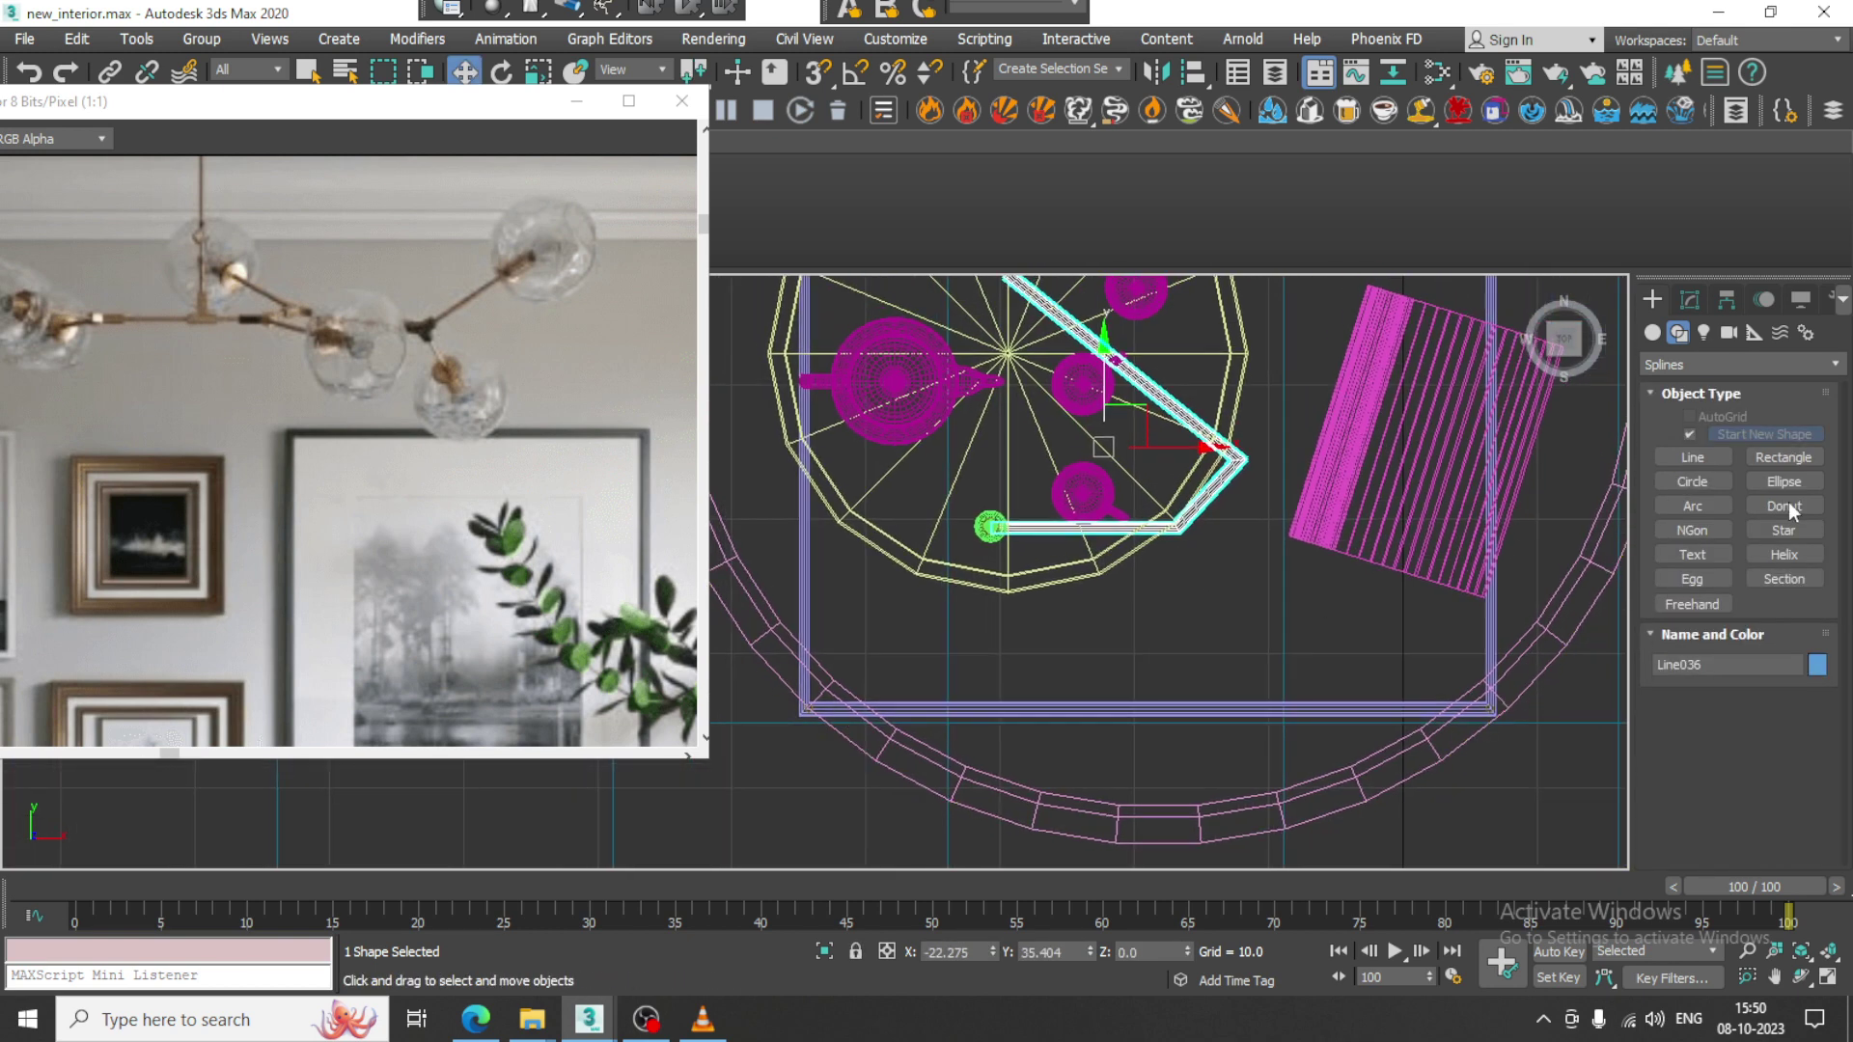
click(1694, 458)
scroll(1221, 565, up, 5)
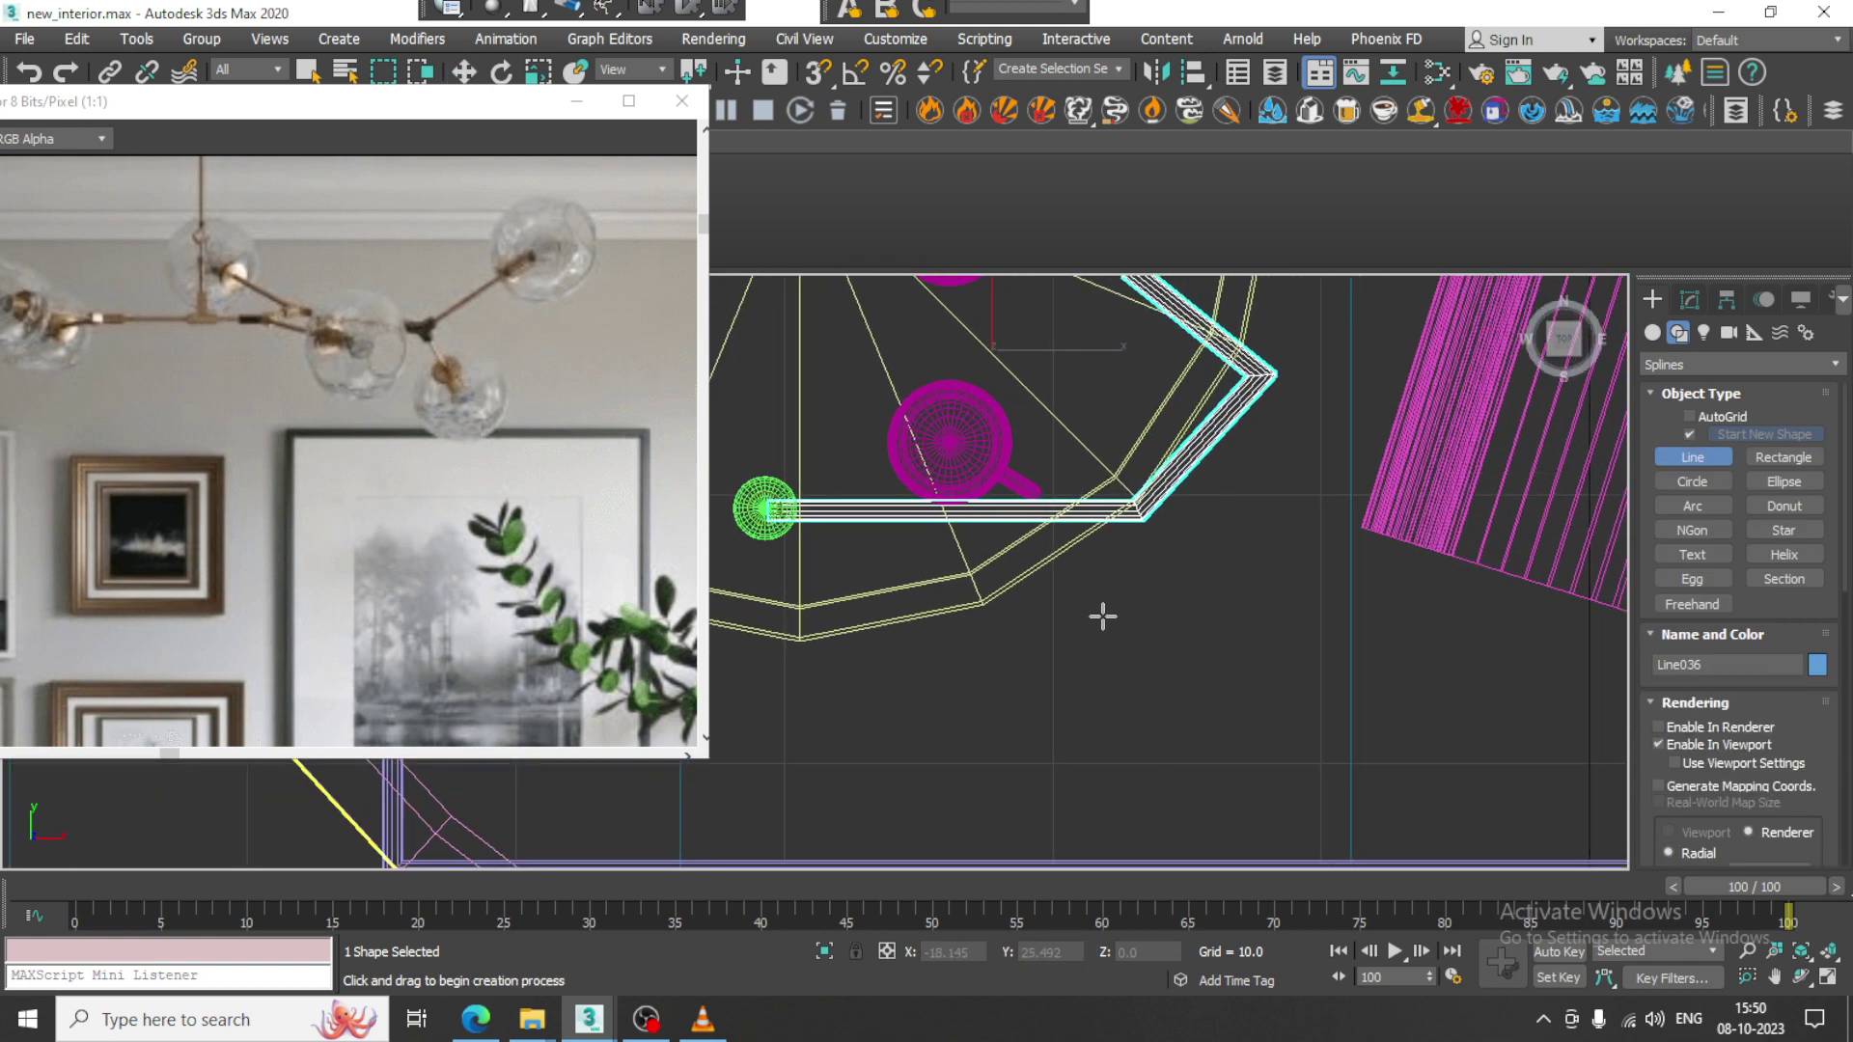
click(1132, 517)
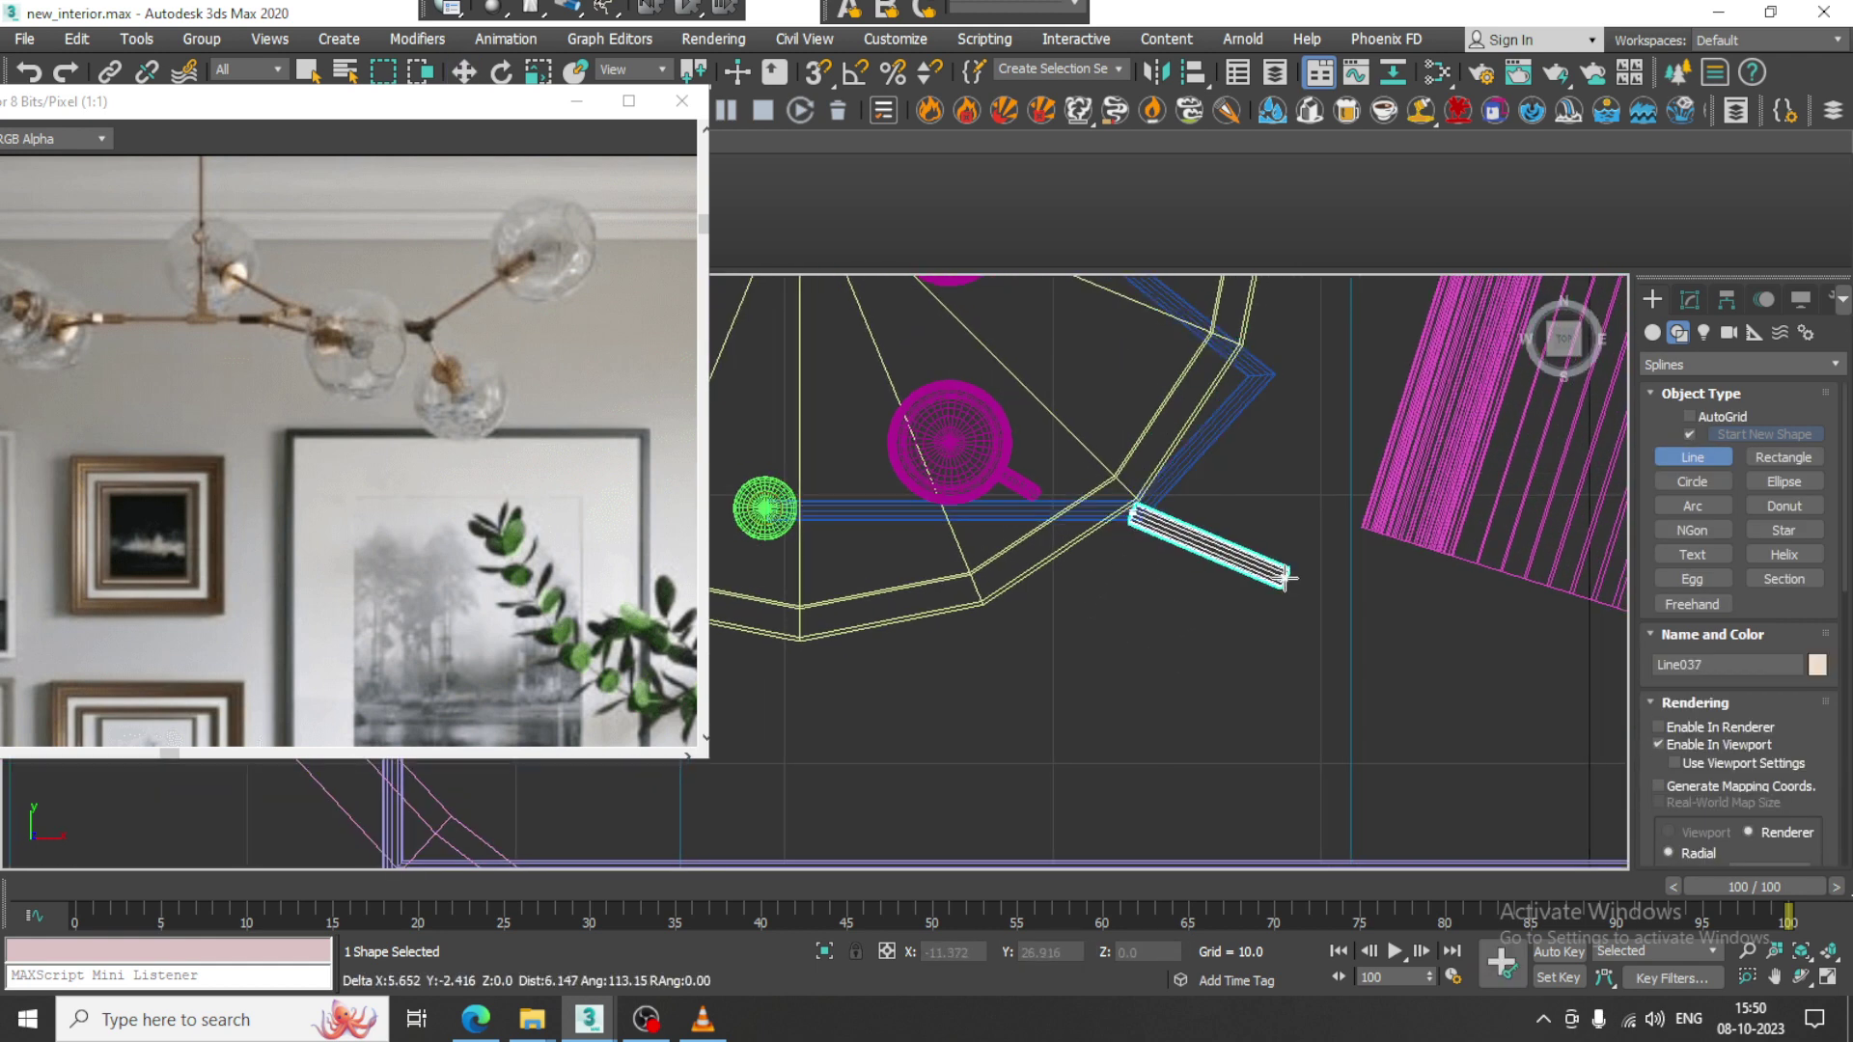
click(1503, 712)
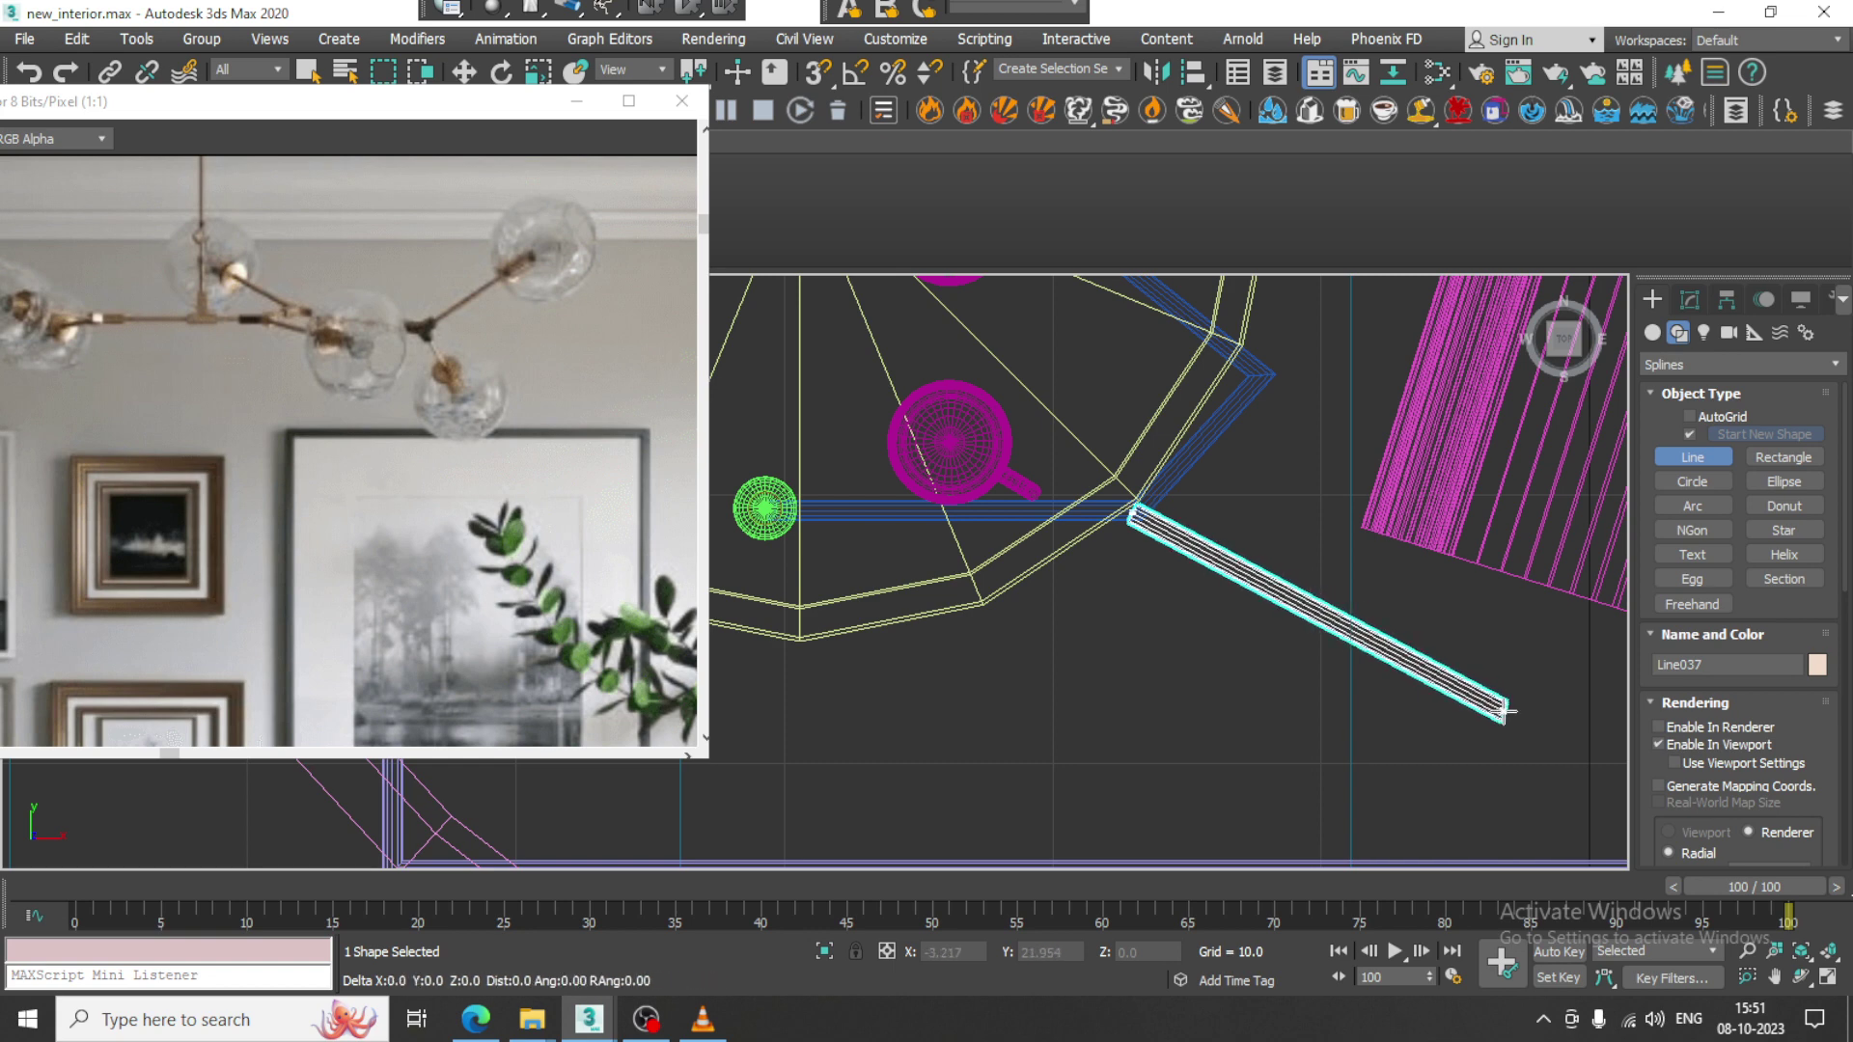
right_click(1503, 712)
right_click(1503, 712)
Select both chandelier arm lines and raise them together in Z to the height of the sphere on the rod.
scroll(1302, 631, down, 5)
key(alt+w)
middle_click(1293, 733)
key(alt+w)
scroll(1255, 753, down, 5)
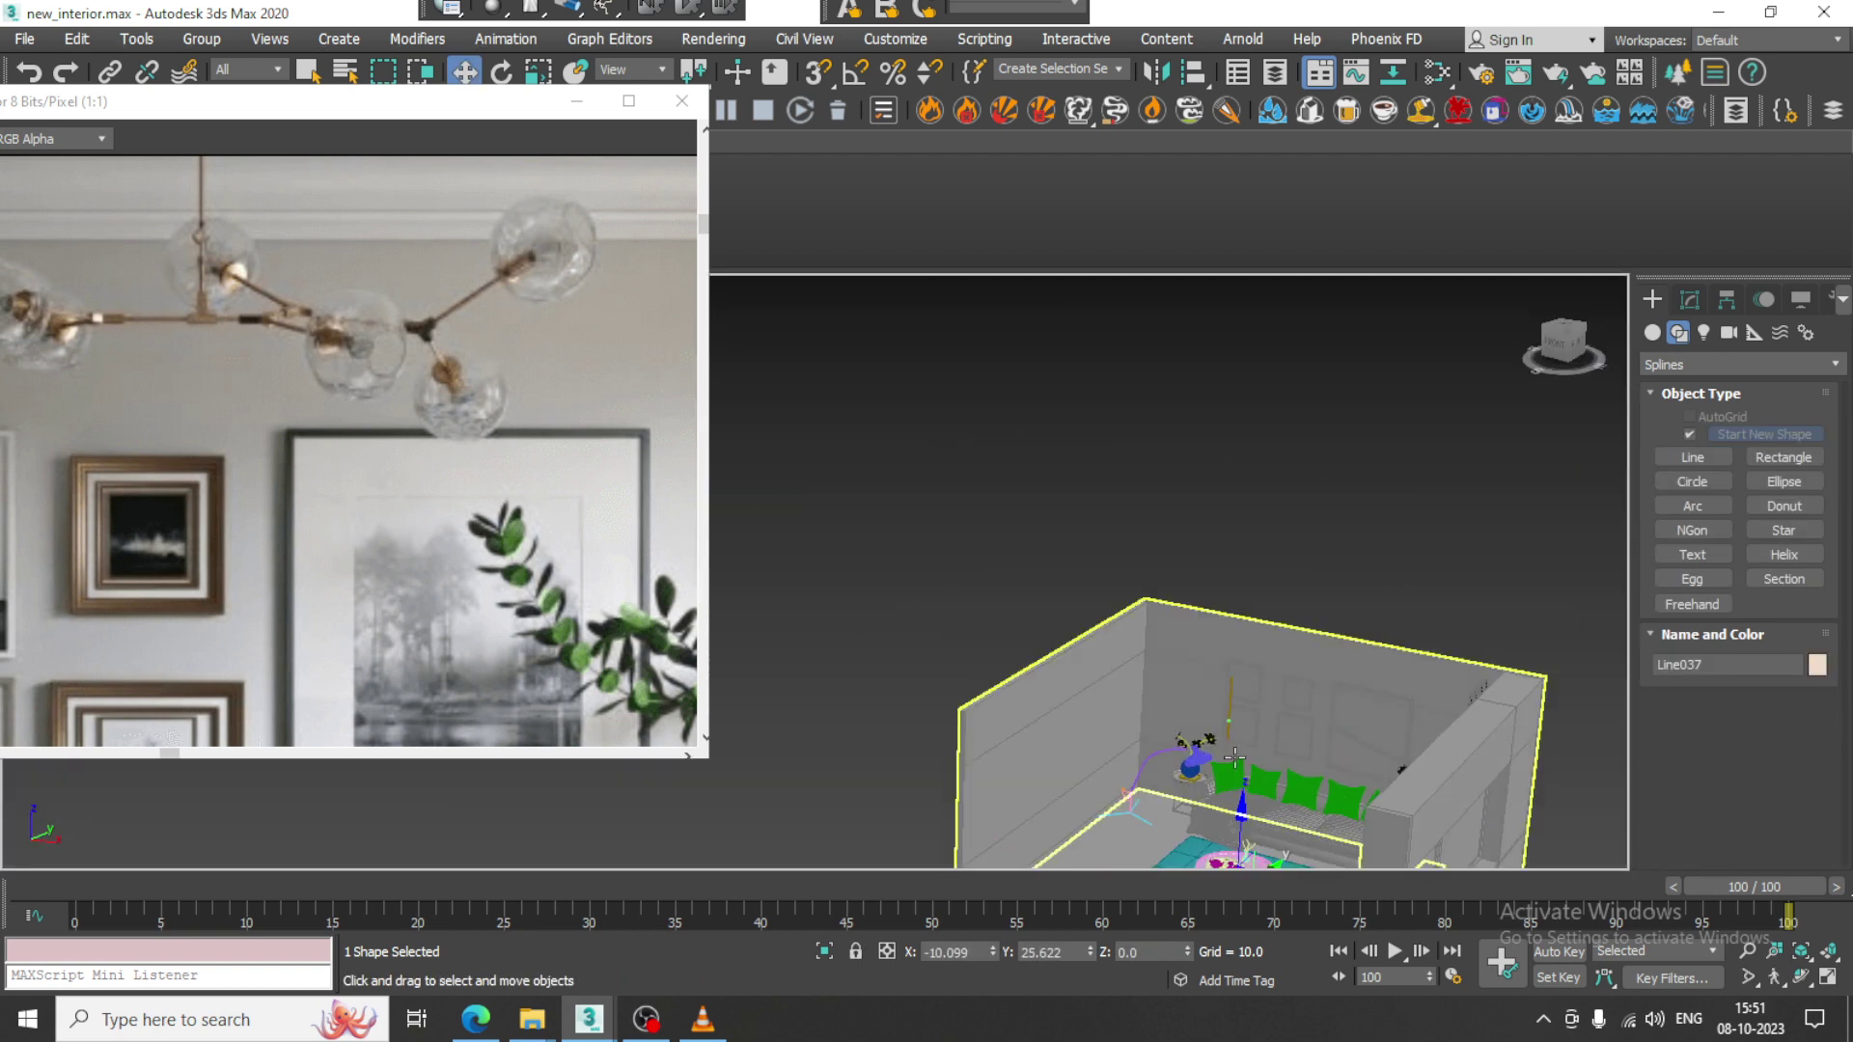
scroll(1230, 743, up, 10)
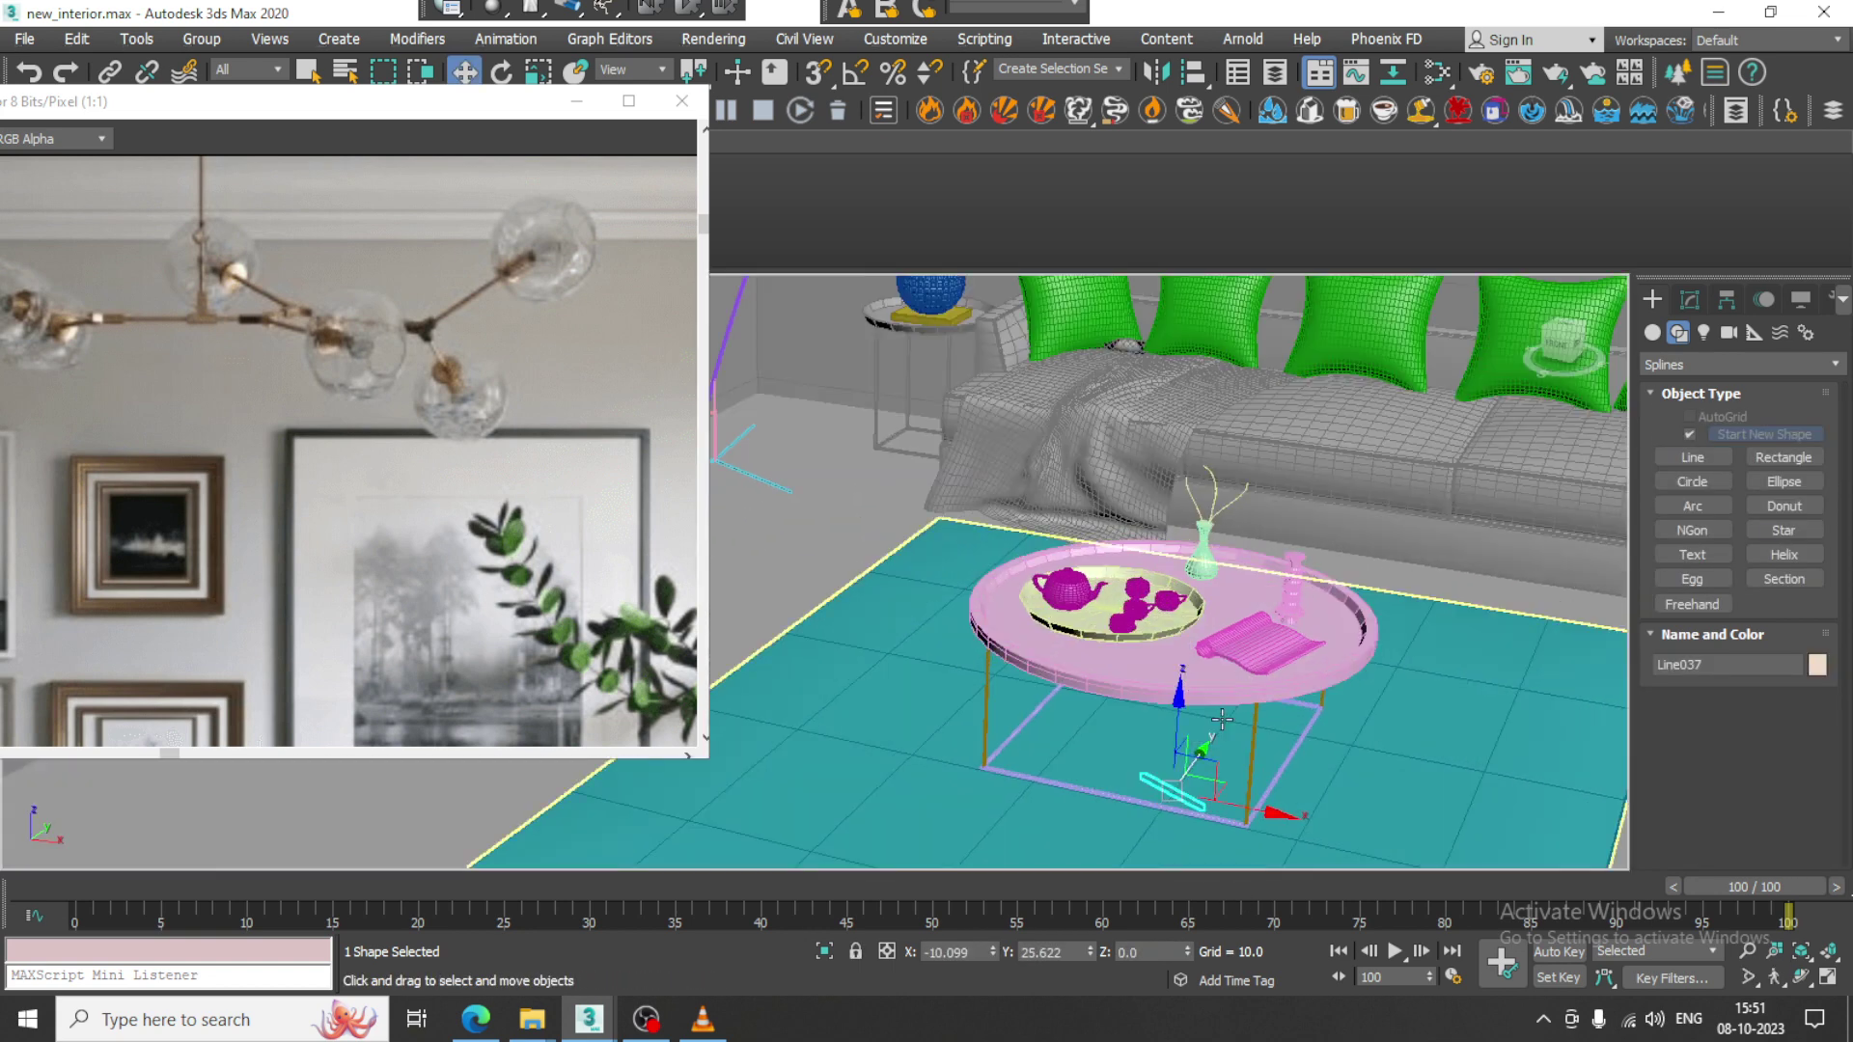
alt+middle_drag(1226, 773, 1212, 673)
scroll(1212, 674, up, 5)
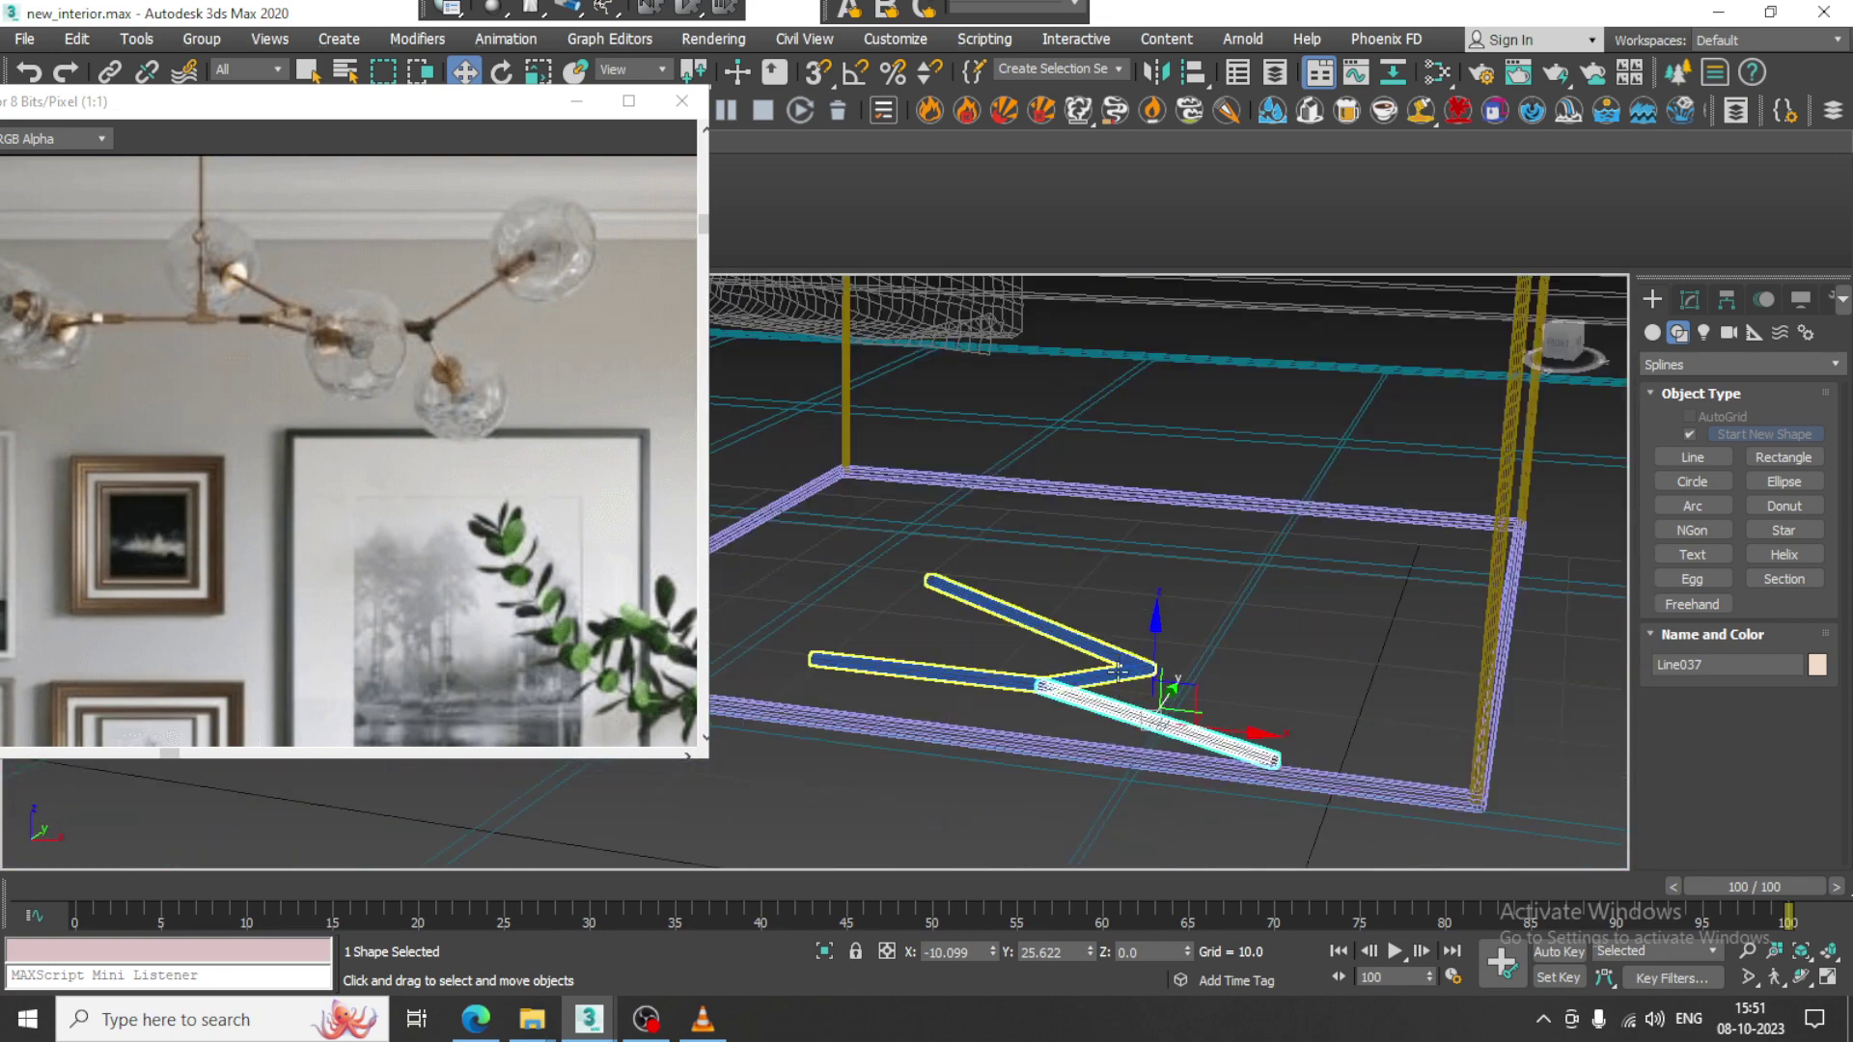
ctrl+click(1117, 670)
scroll(1118, 672, down, 4)
scroll(1119, 665, down, 5)
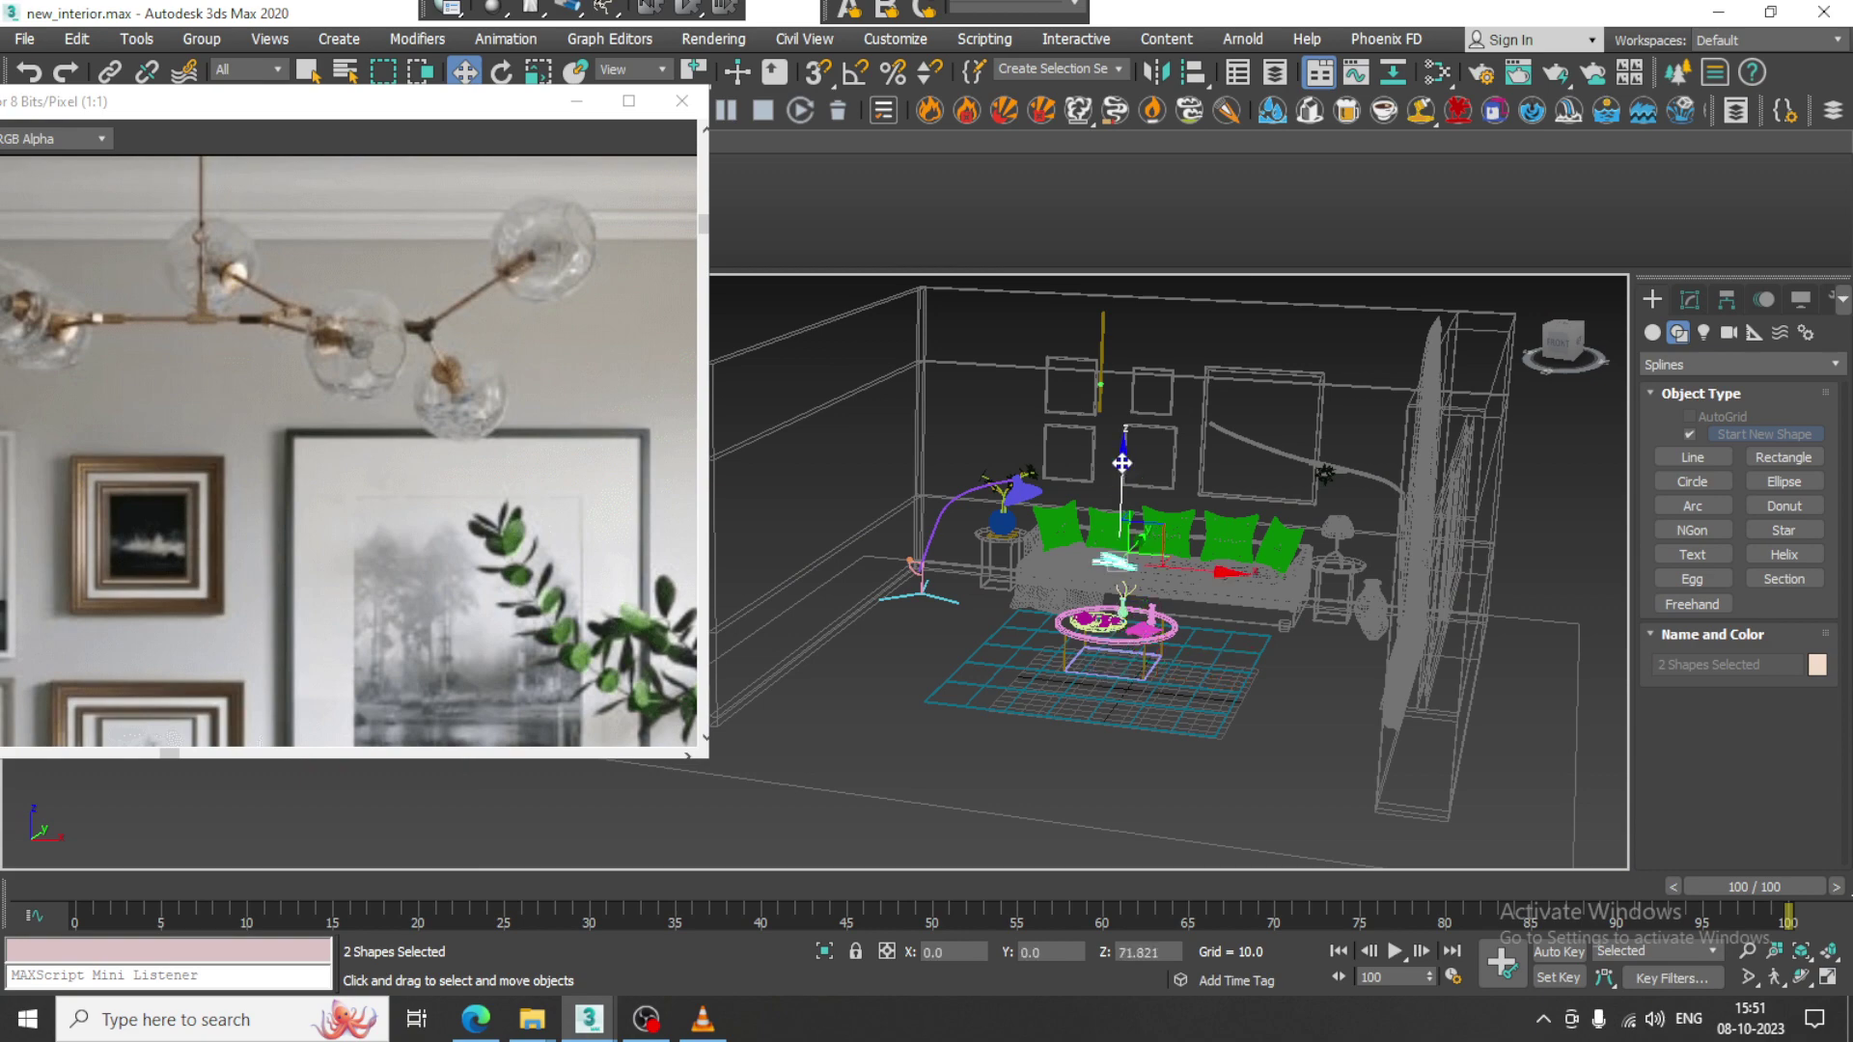
drag(1122, 463, 1136, 324)
scroll(1154, 334, up, 5)
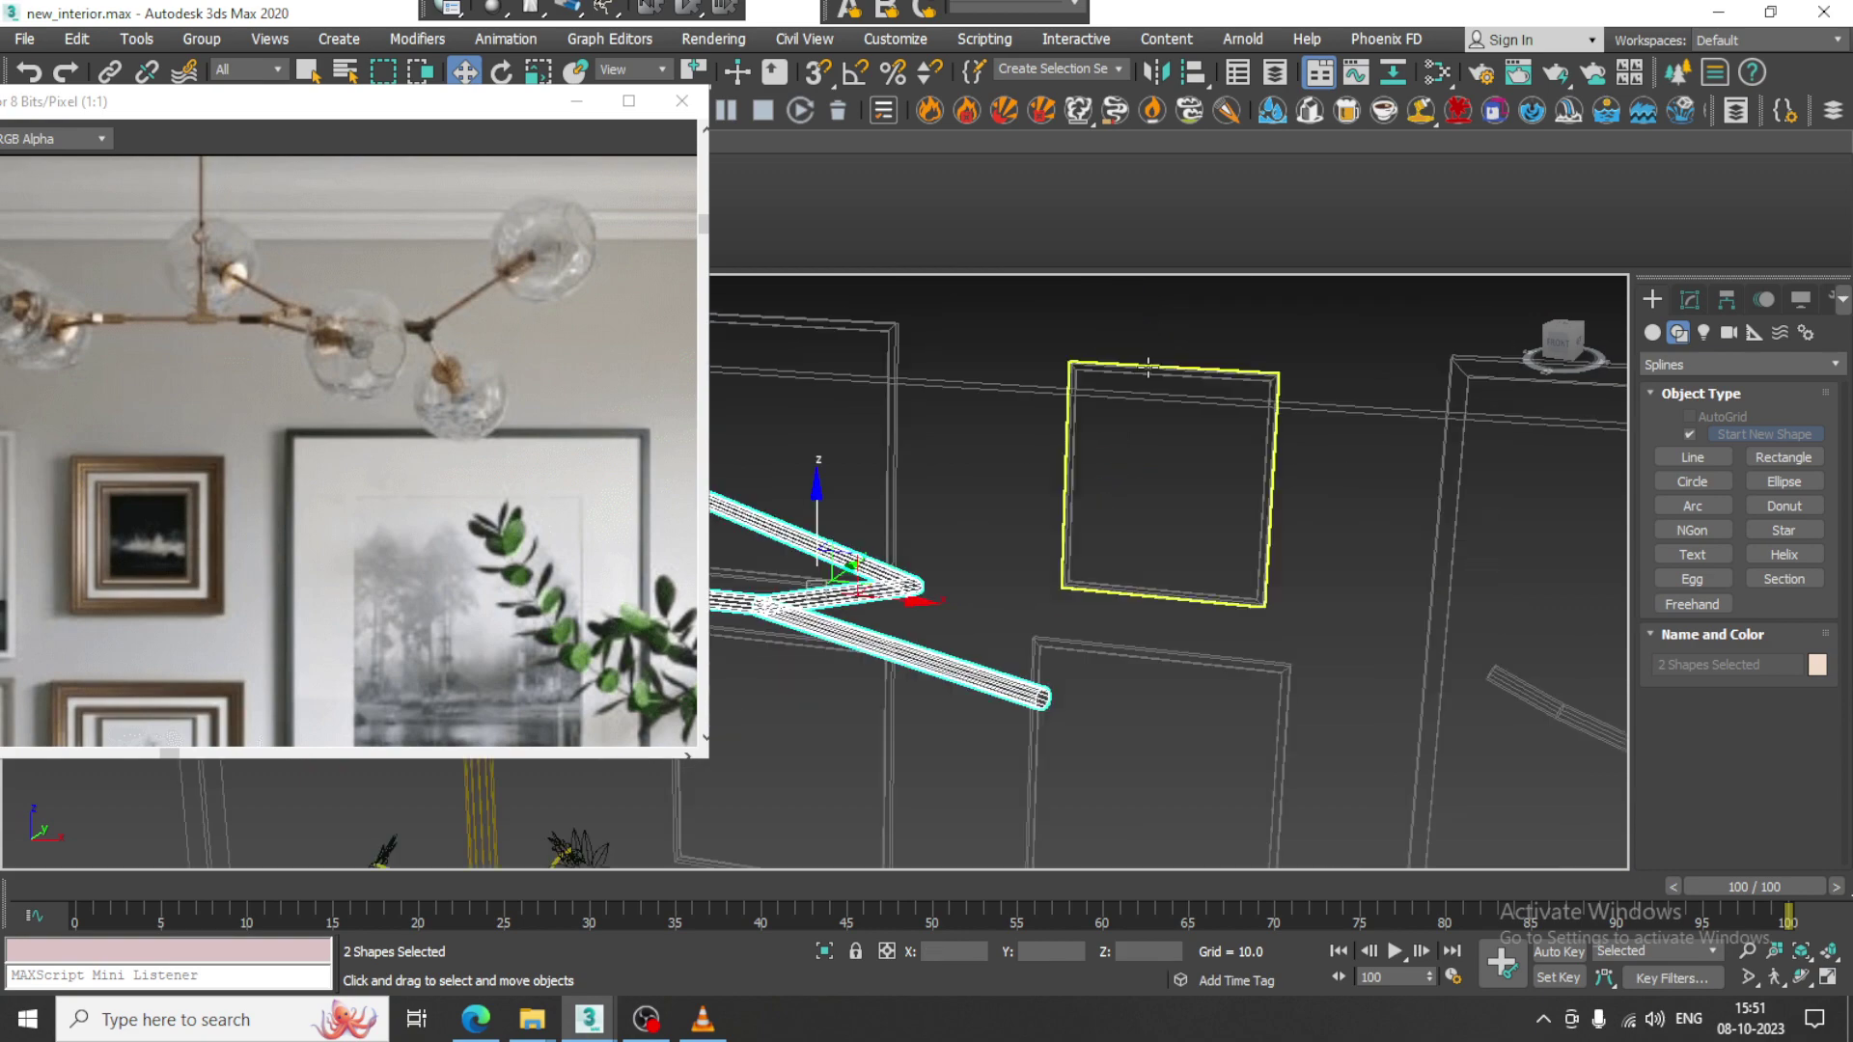
alt+middle_drag(1149, 362, 1173, 396)
middle_drag(1172, 395, 1307, 479)
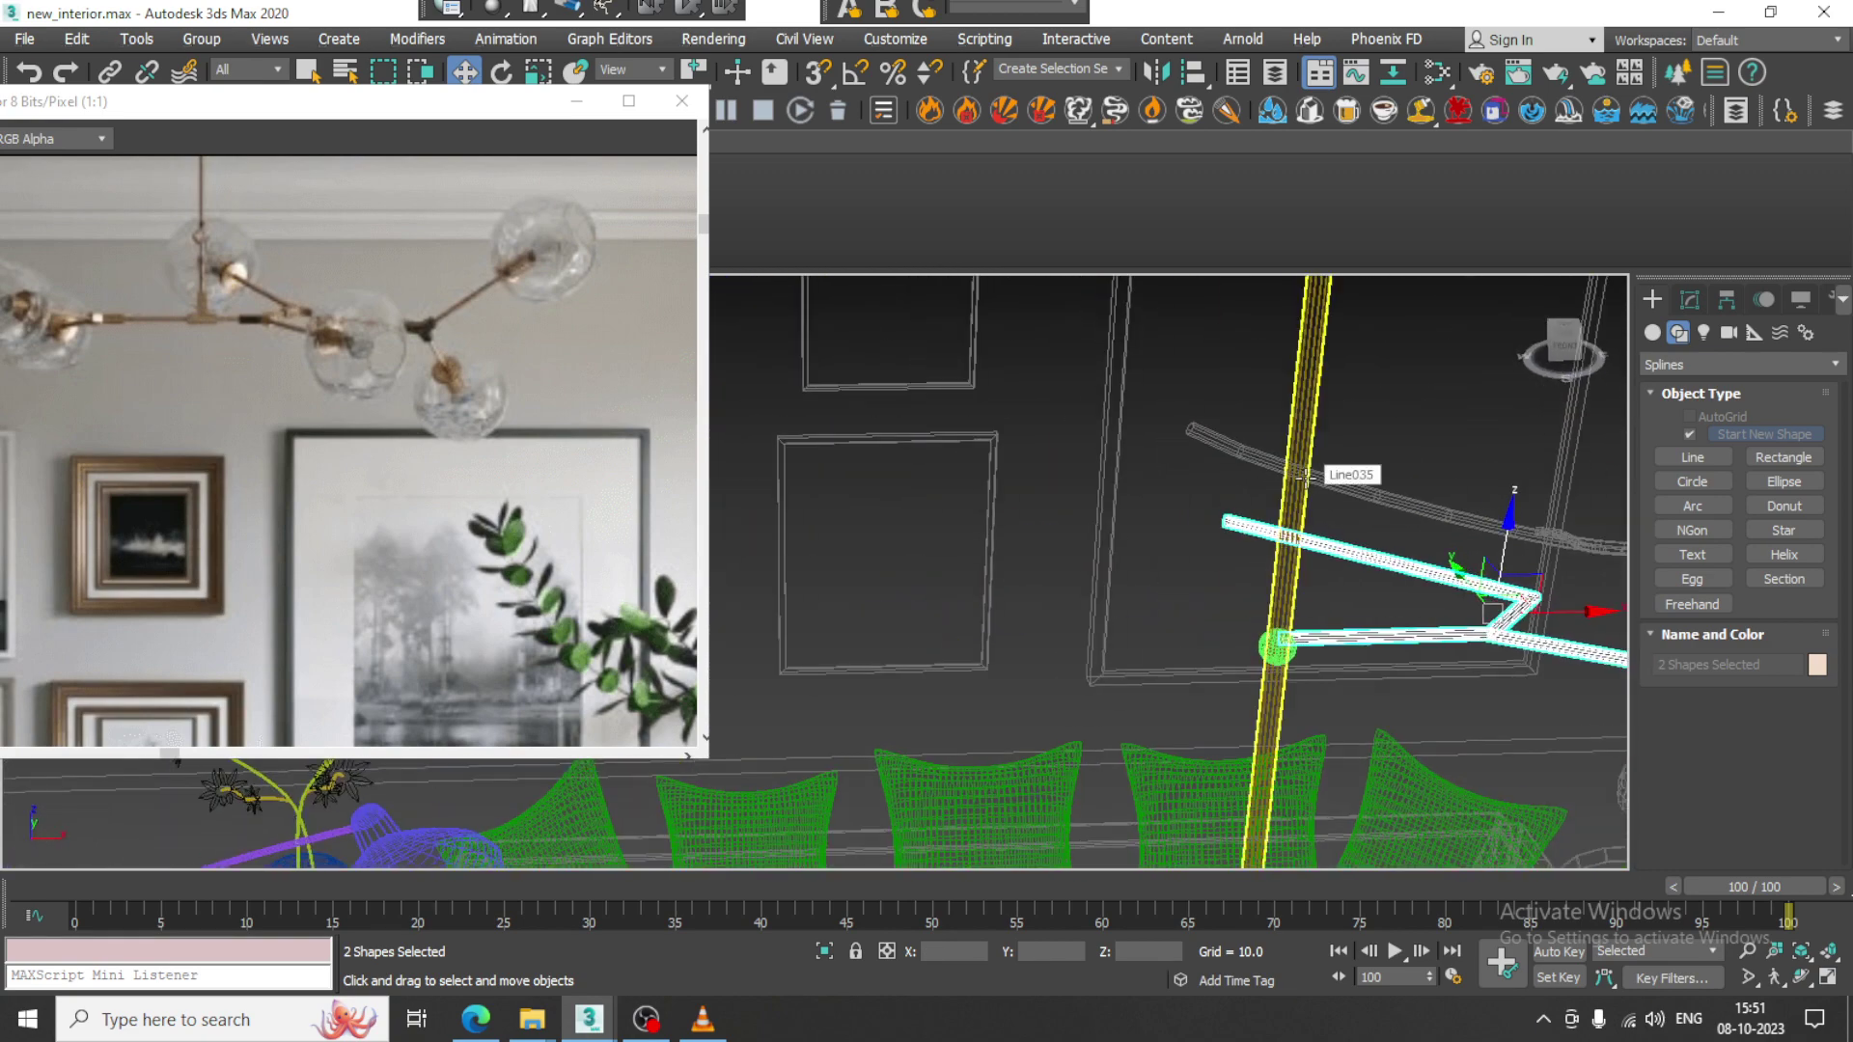
Raise the free end vertex of the three-segment arm line to Z 188.904 in the shaded perspective view.
key(F3)
middle_drag(1486, 559, 1389, 502)
mouse_move(1390, 502)
alt+middle_down()
mouse_move(1348, 465)
mouse_move(1196, 615)
mouse_move(1218, 570)
alt+middle_up()
middle_drag(1418, 430, 1203, 566)
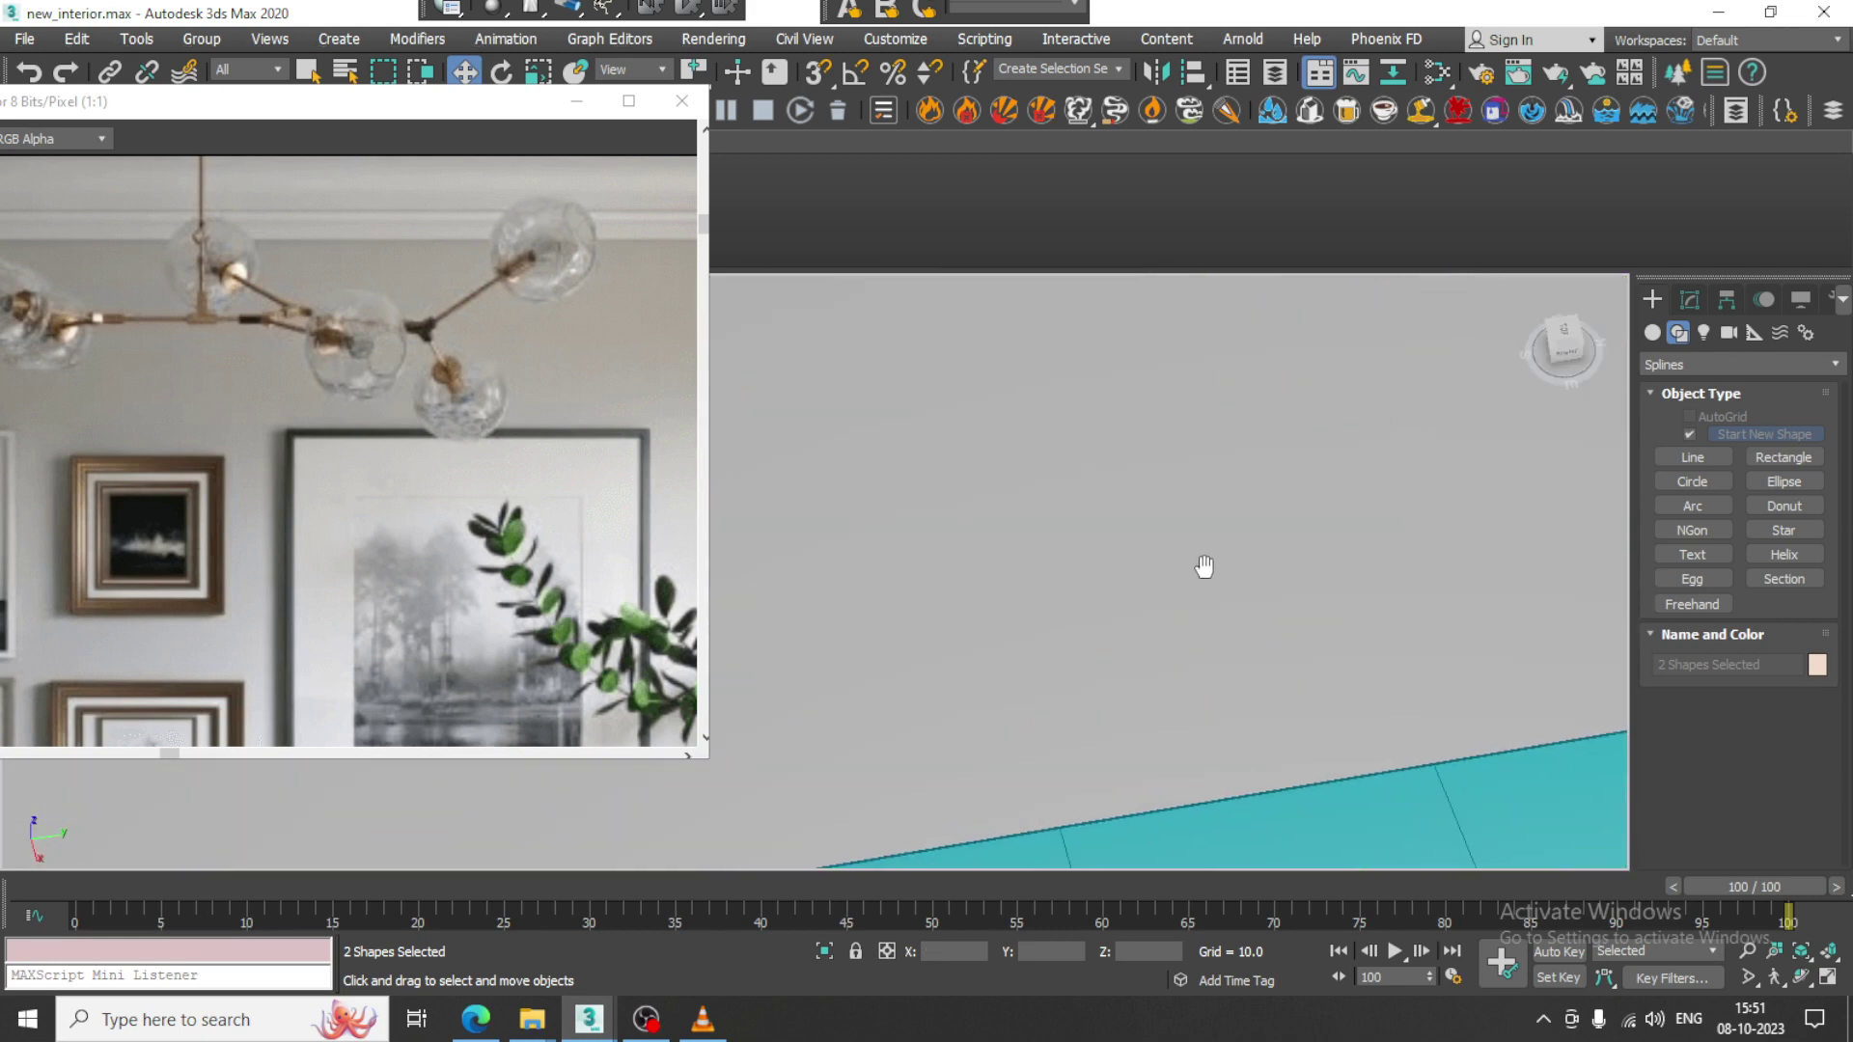
scroll(1093, 585, down, 4)
alt+middle_drag(1062, 714, 1129, 564)
middle_drag(1129, 565, 1030, 617)
click(1031, 608)
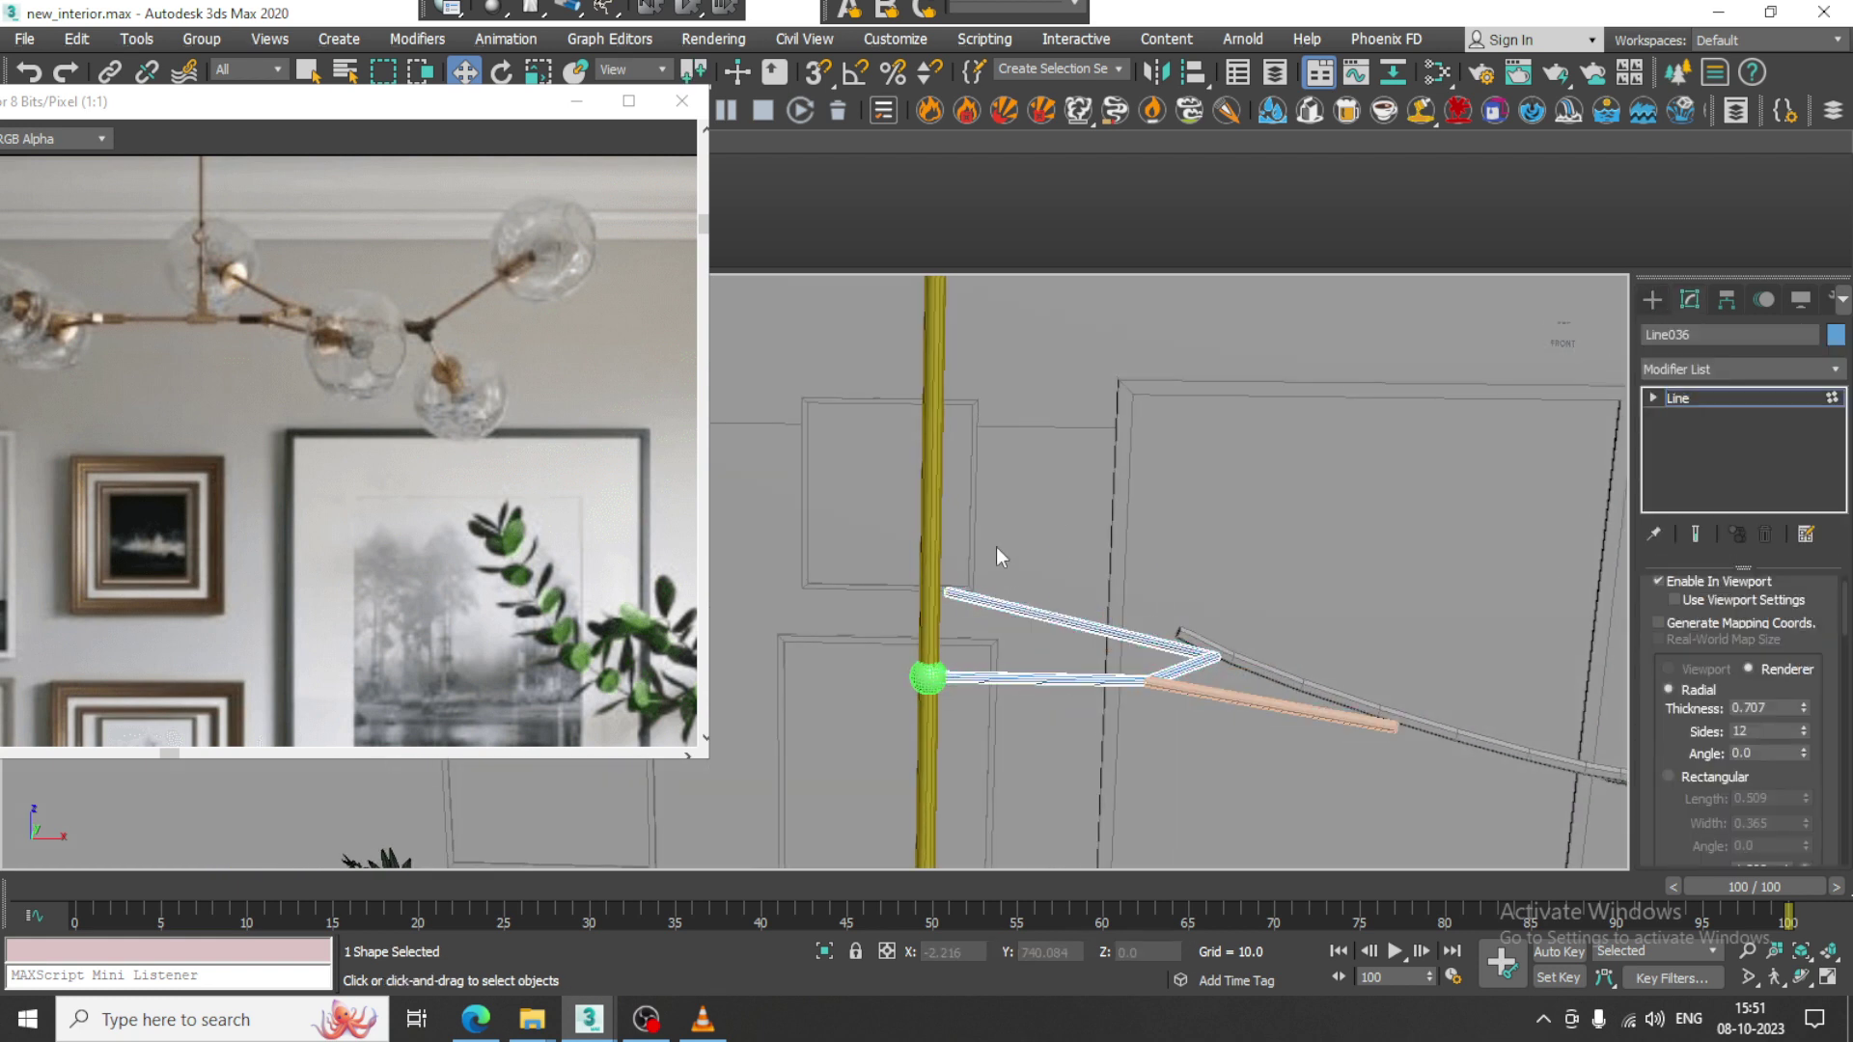
drag(945, 535, 957, 468)
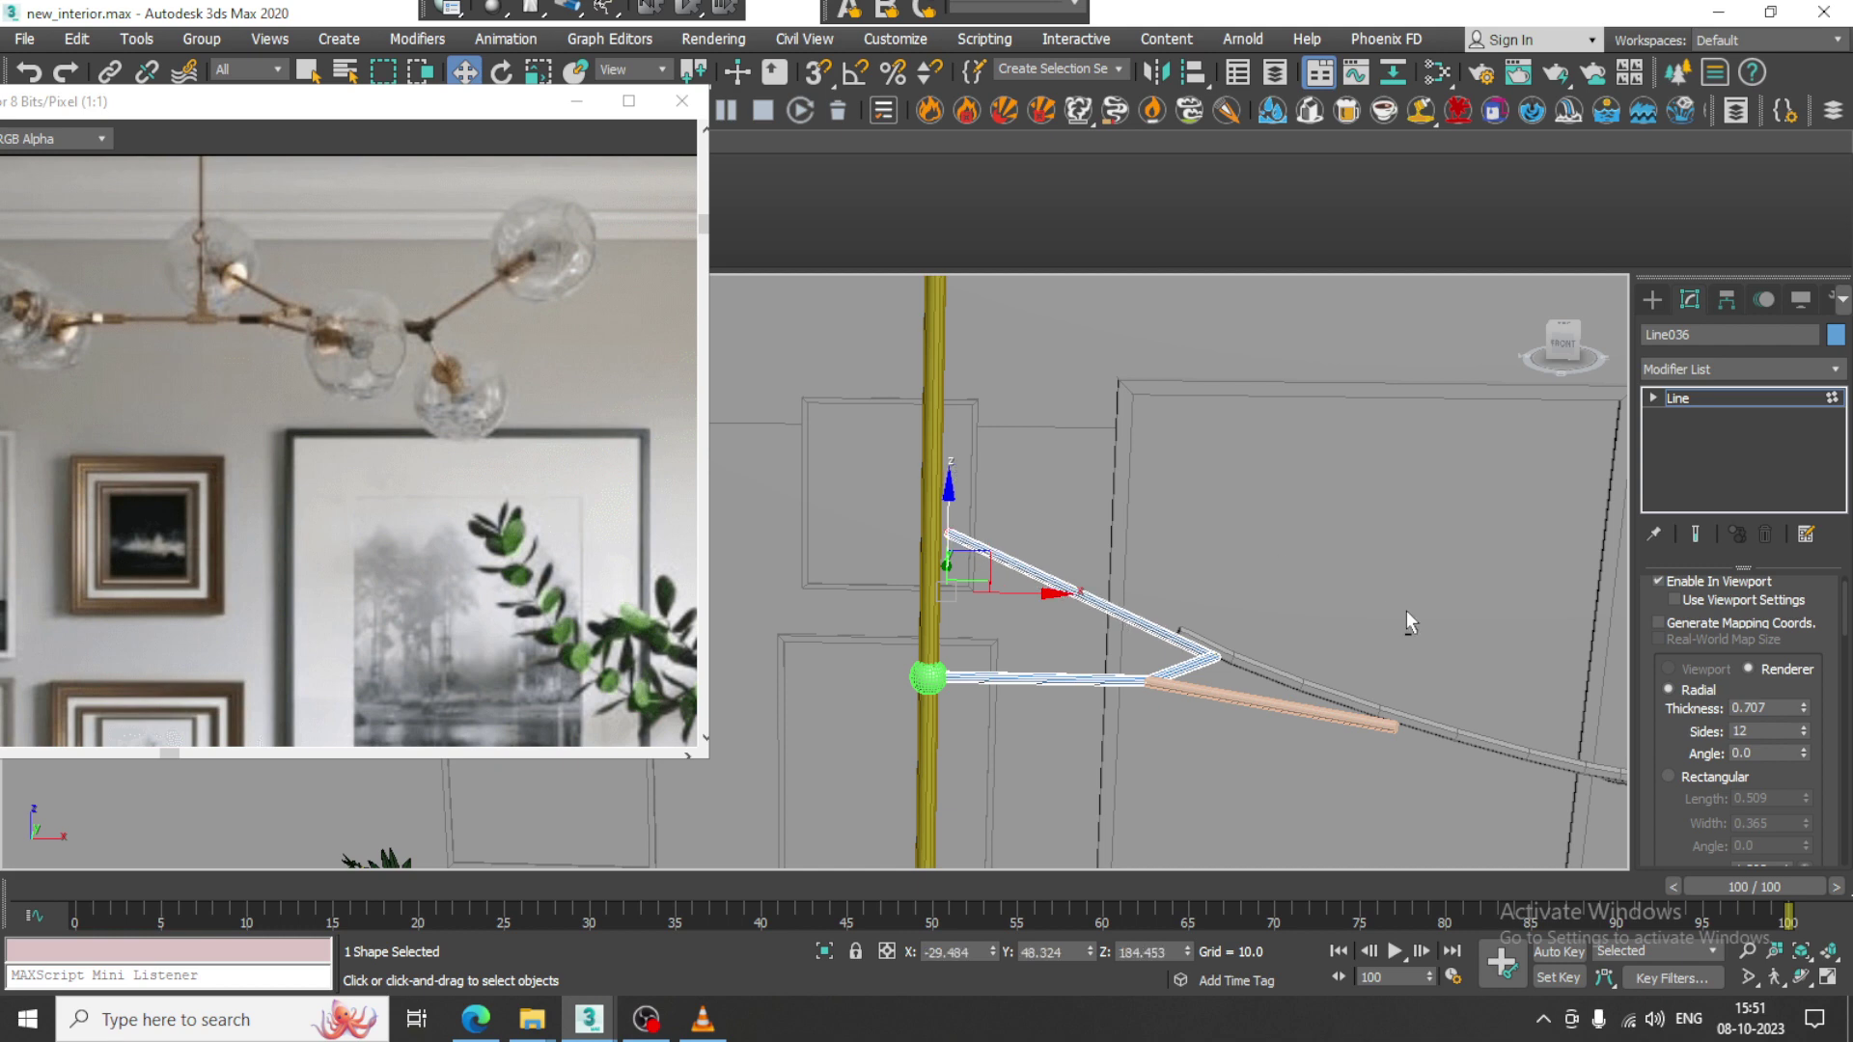
alt+middle_drag(1405, 610, 1305, 593)
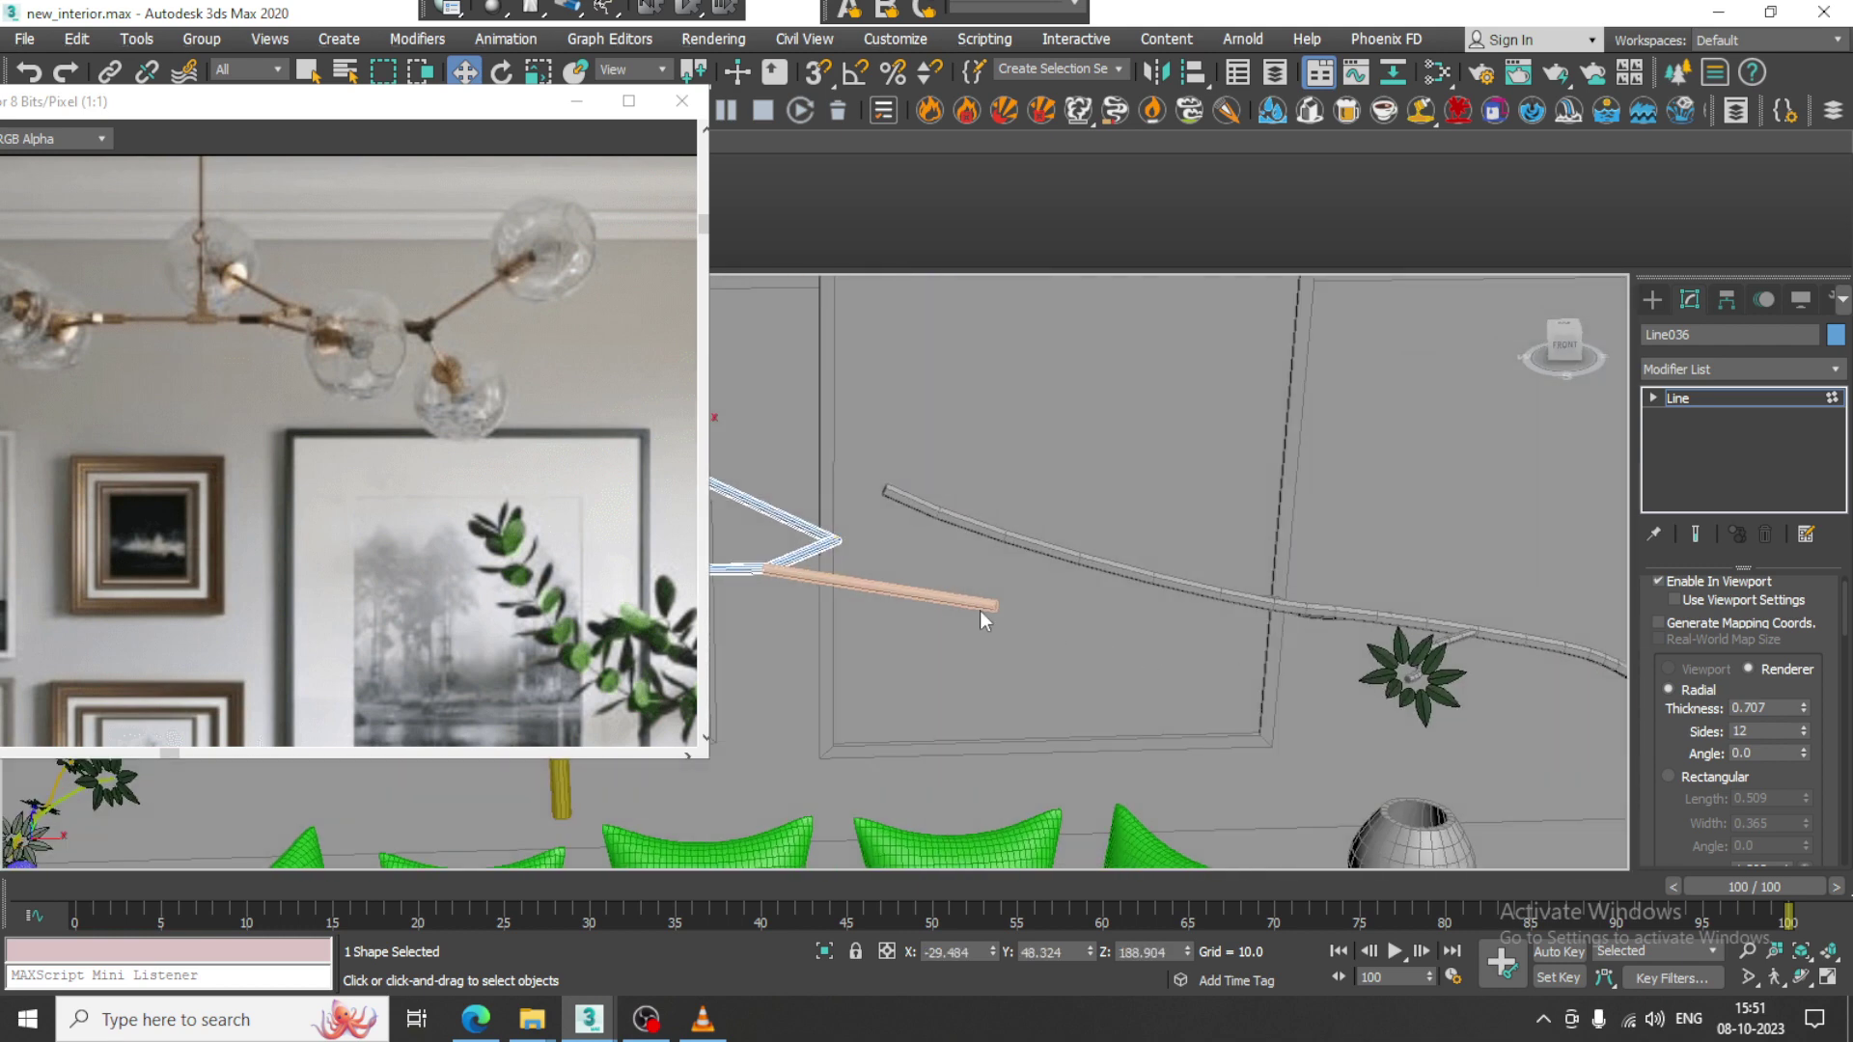
Lower the free end vertex of the straight diagonal branch line slightly in Z.
click(1743, 400)
middle_drag(1120, 512, 1212, 583)
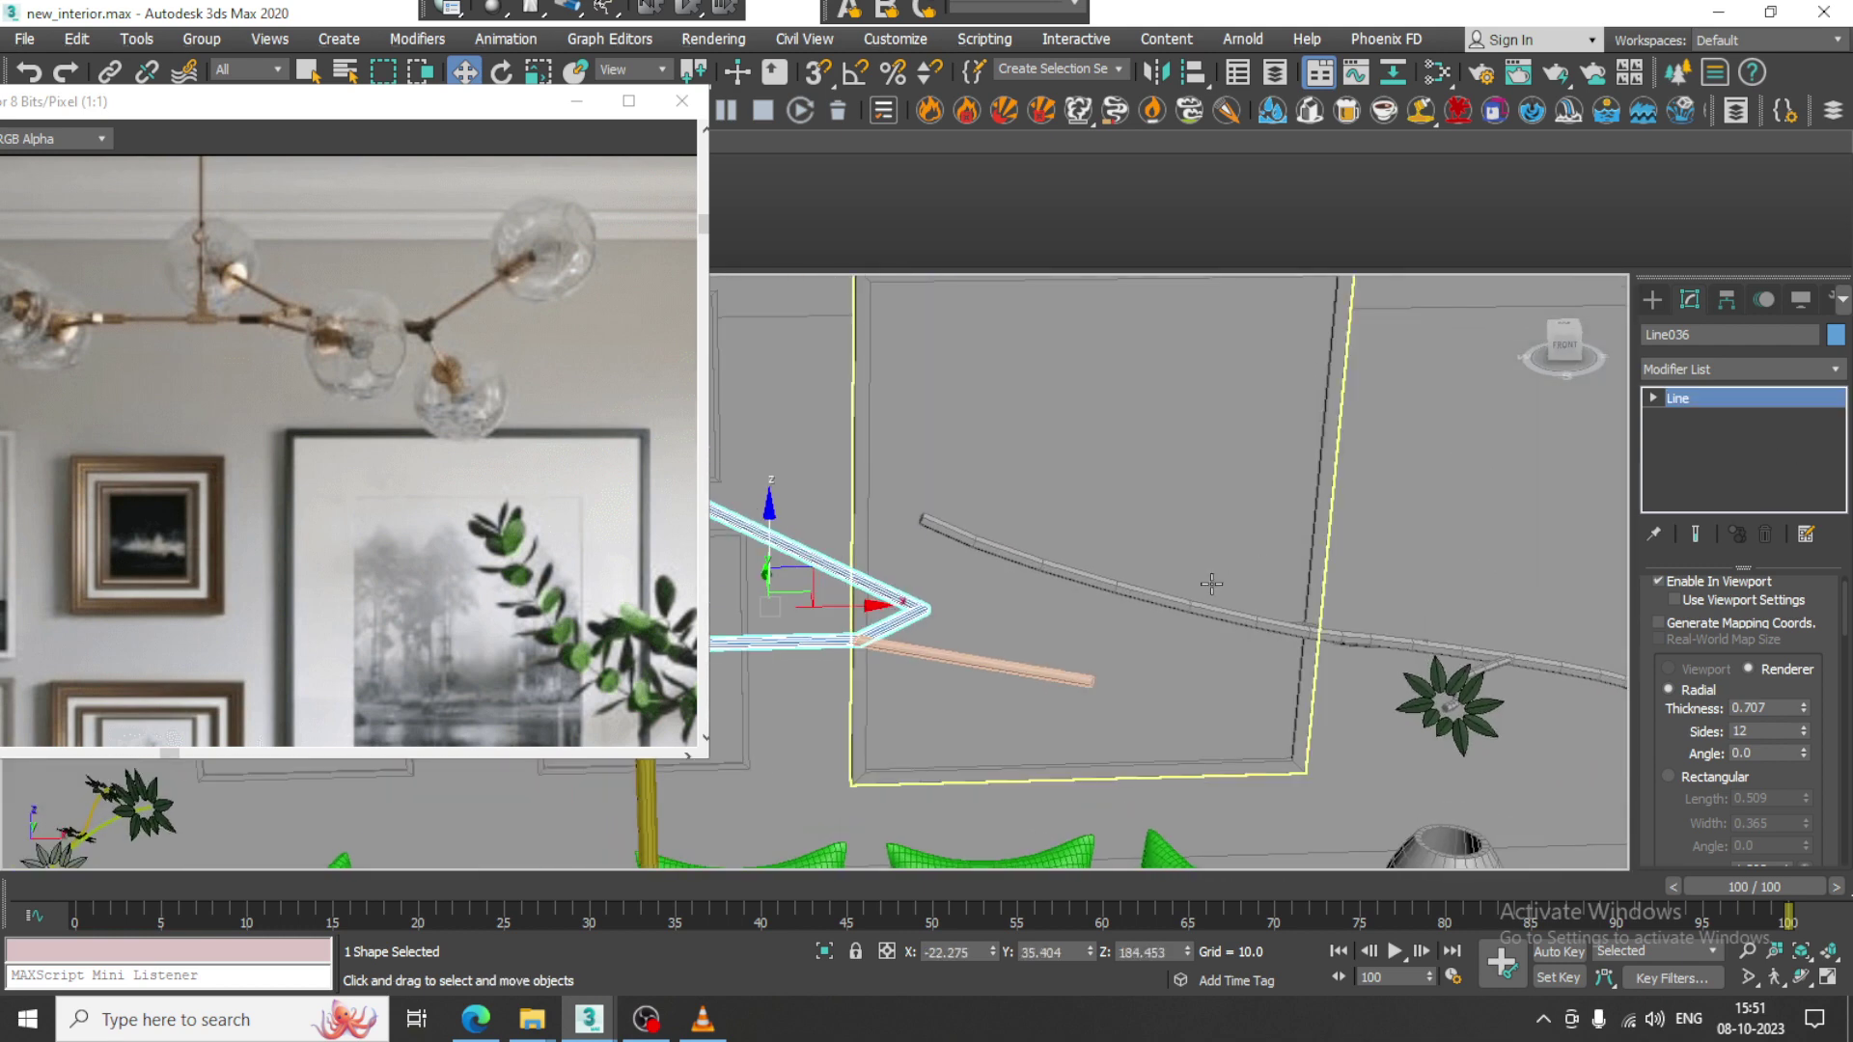
click(1021, 675)
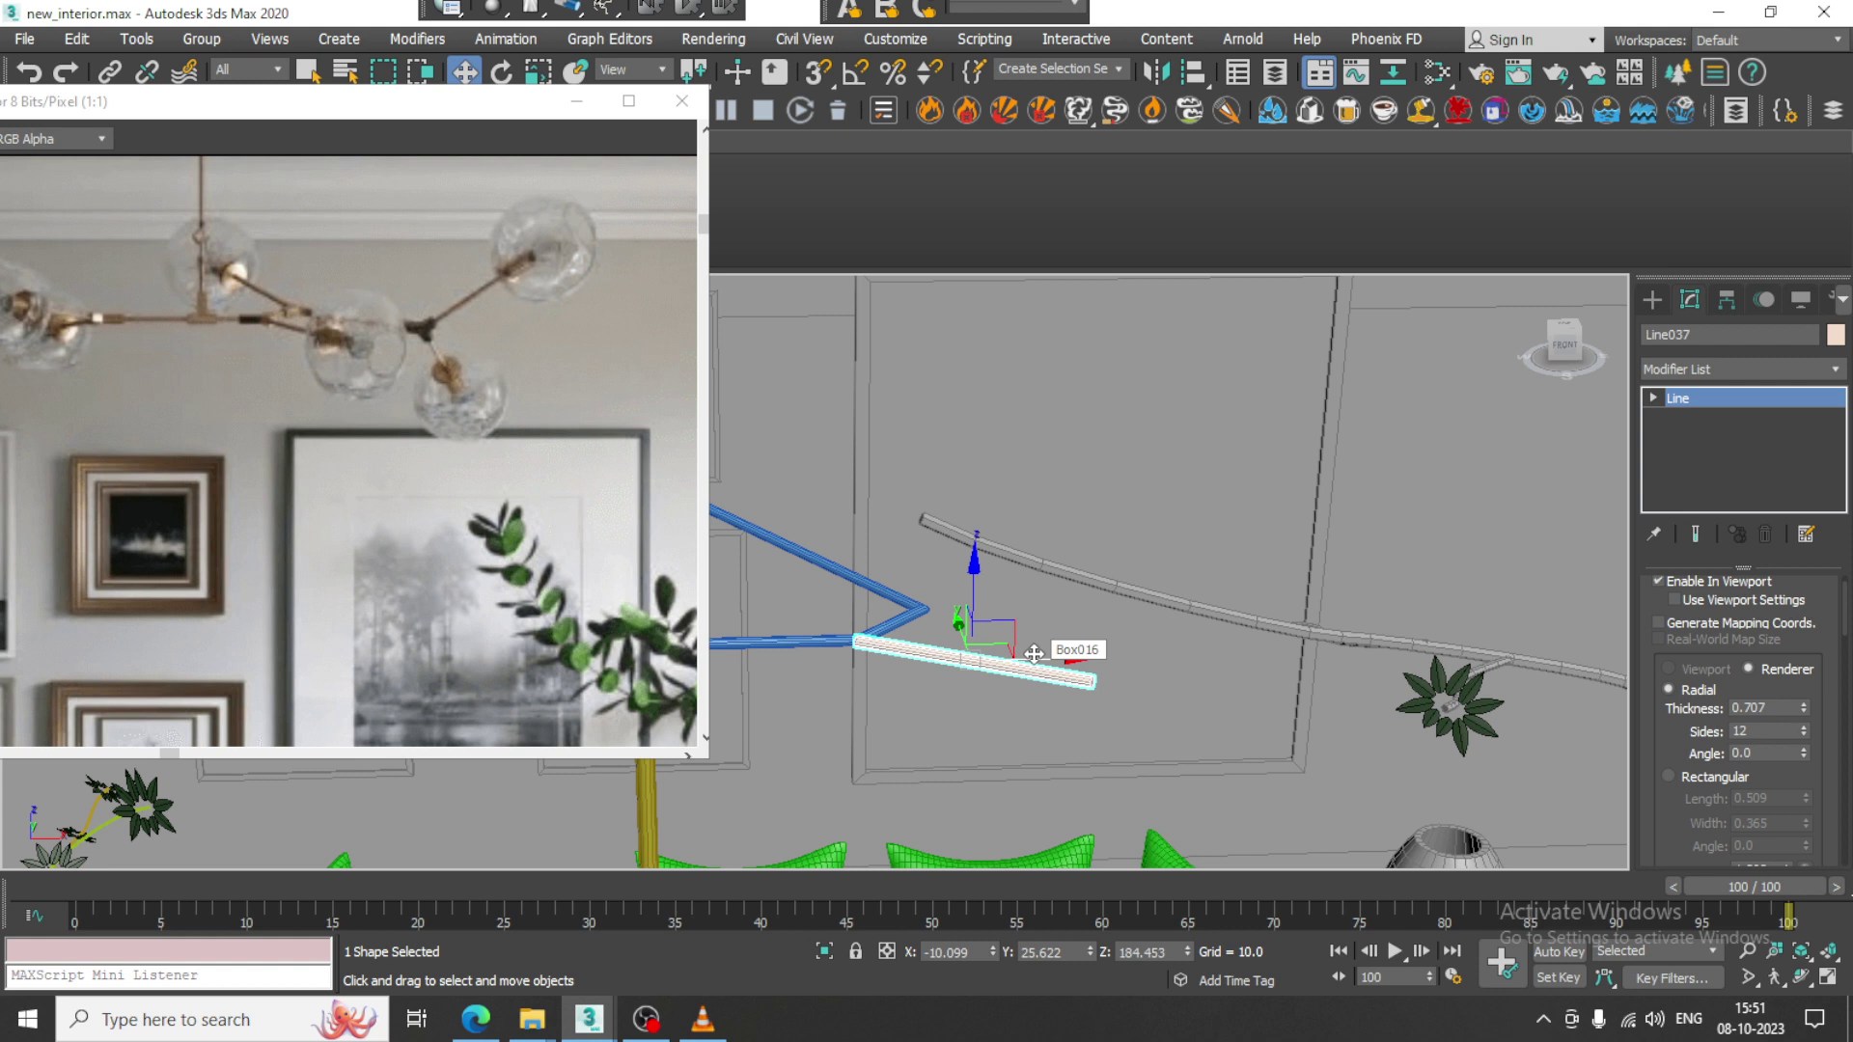
key(1)
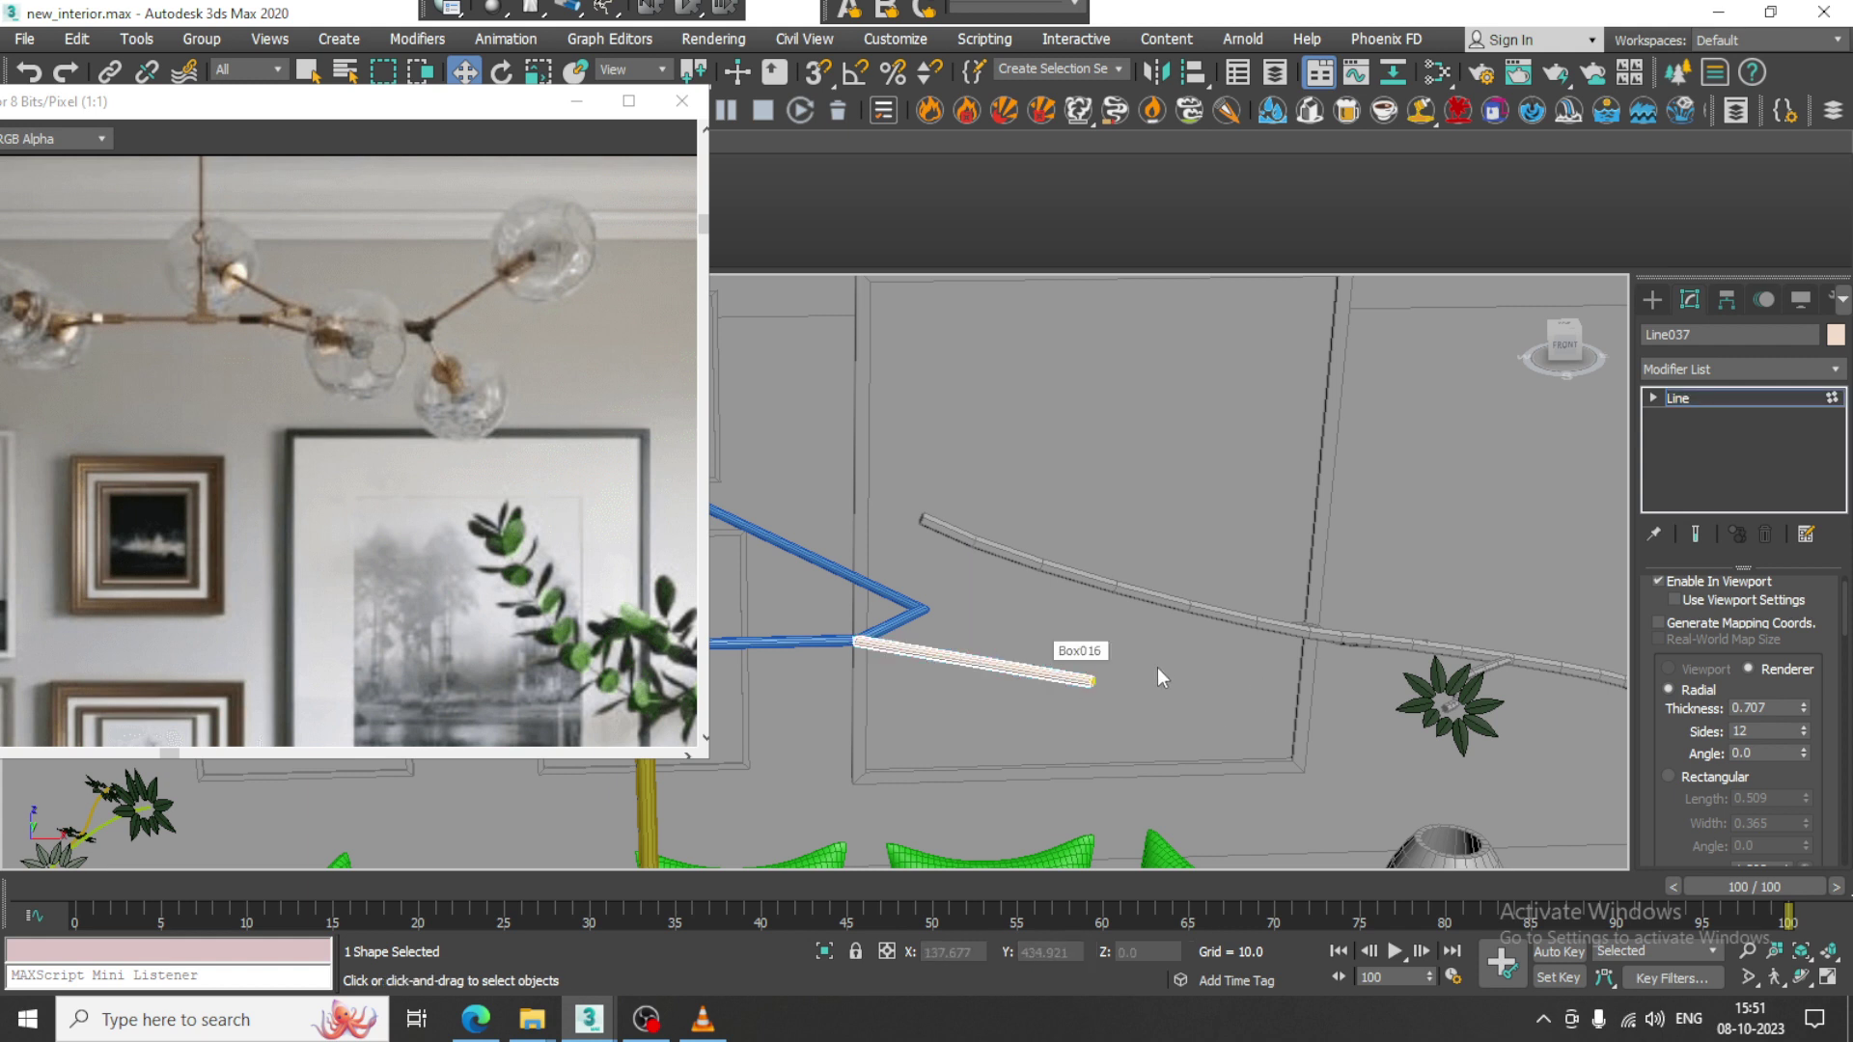
drag(1050, 630, 1184, 739)
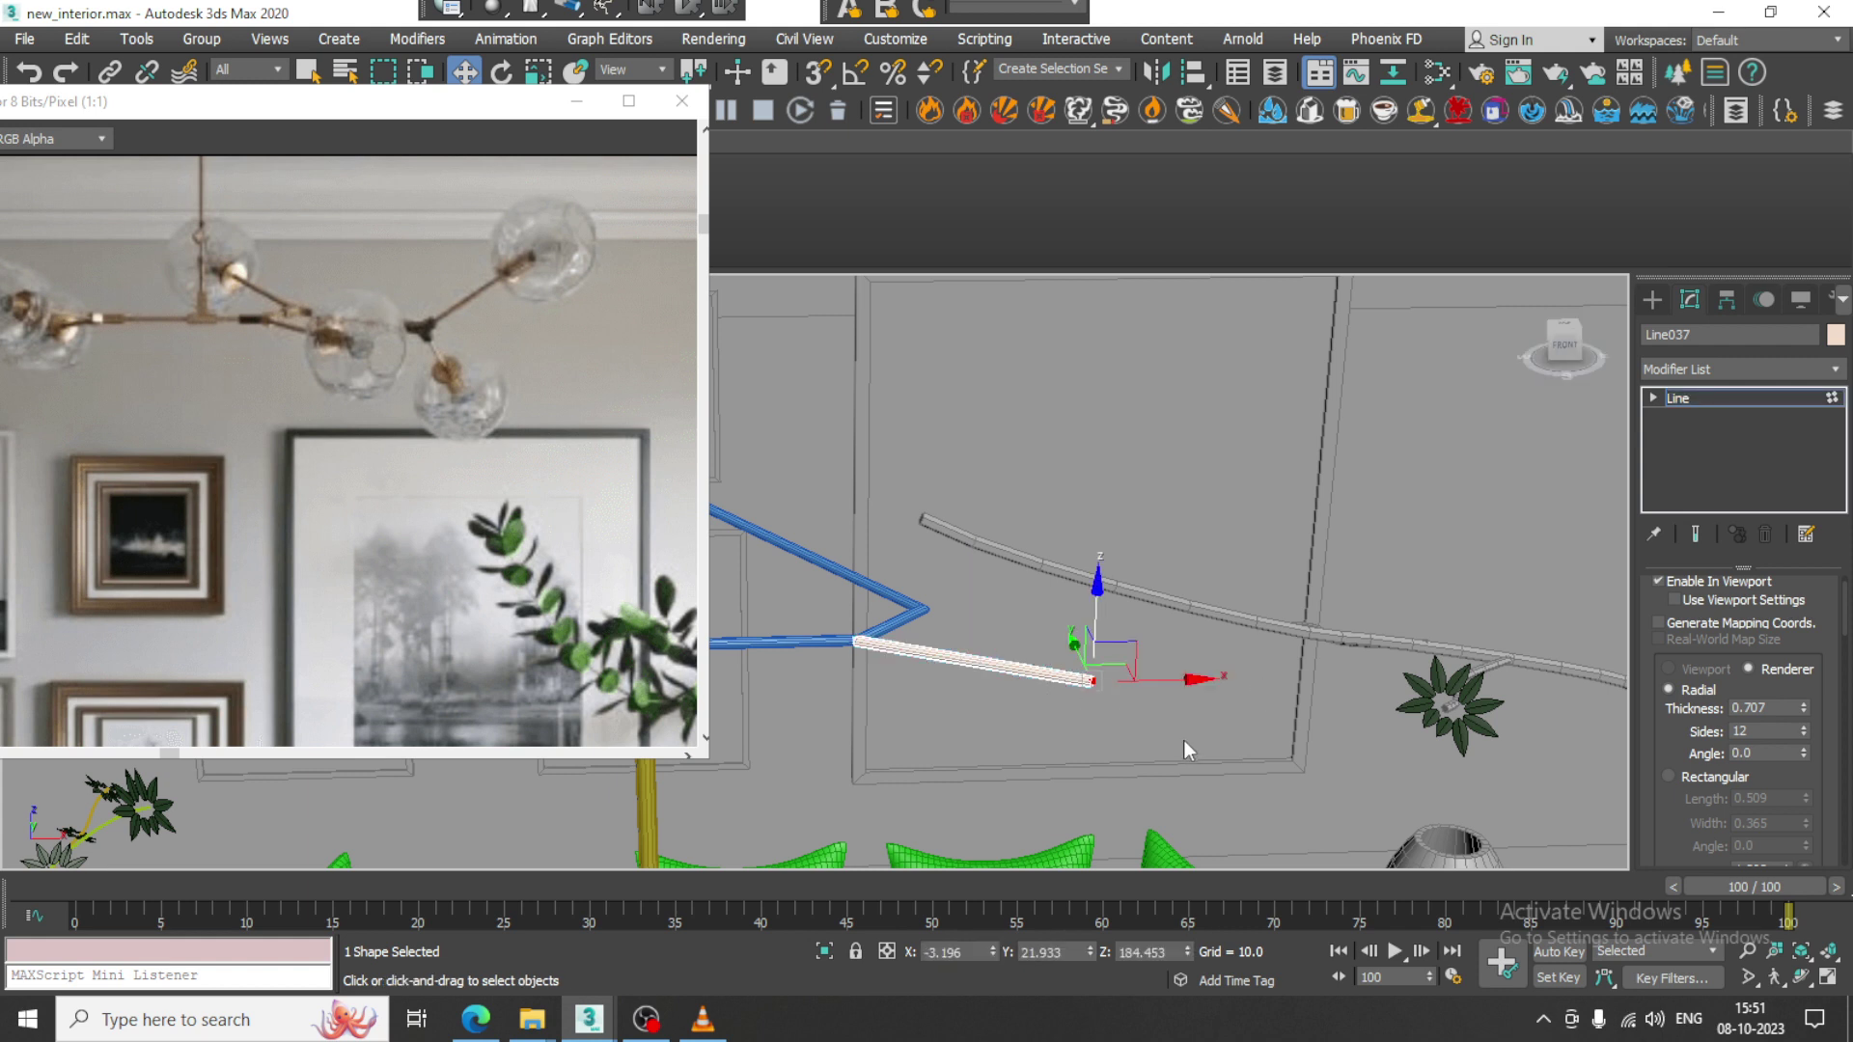
drag(1096, 615, 1098, 635)
click(1740, 397)
Save the scene and convert the three-segment chandelier arm line to an Editable Poly.
alt+middle_drag(1385, 526, 1219, 529)
scroll(1219, 529, up, 5)
middle_drag(1110, 540, 1250, 594)
scroll(1199, 575, down, 5)
scroll(1250, 593, up, 4)
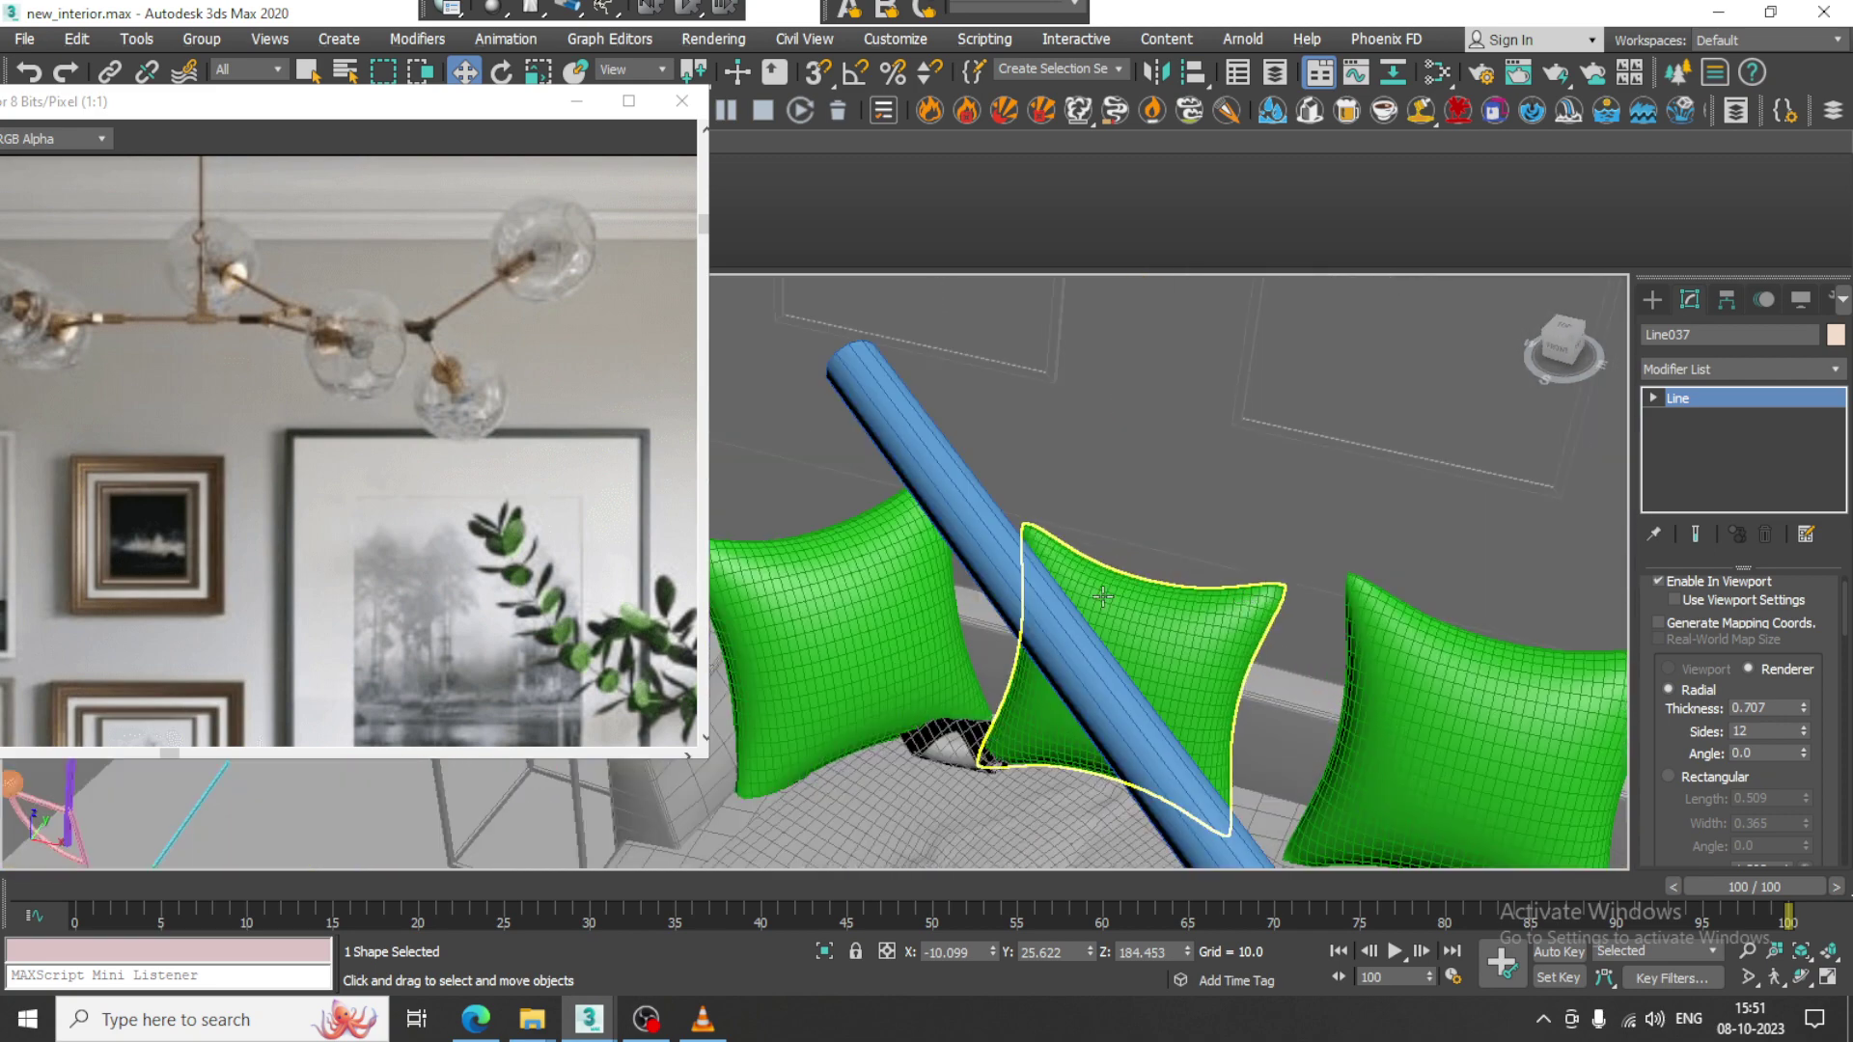
click(1019, 571)
scroll(1021, 572, down, 3)
alt+middle_drag(1088, 599, 1122, 586)
scroll(1098, 541, down, 3)
key(ctrl+s)
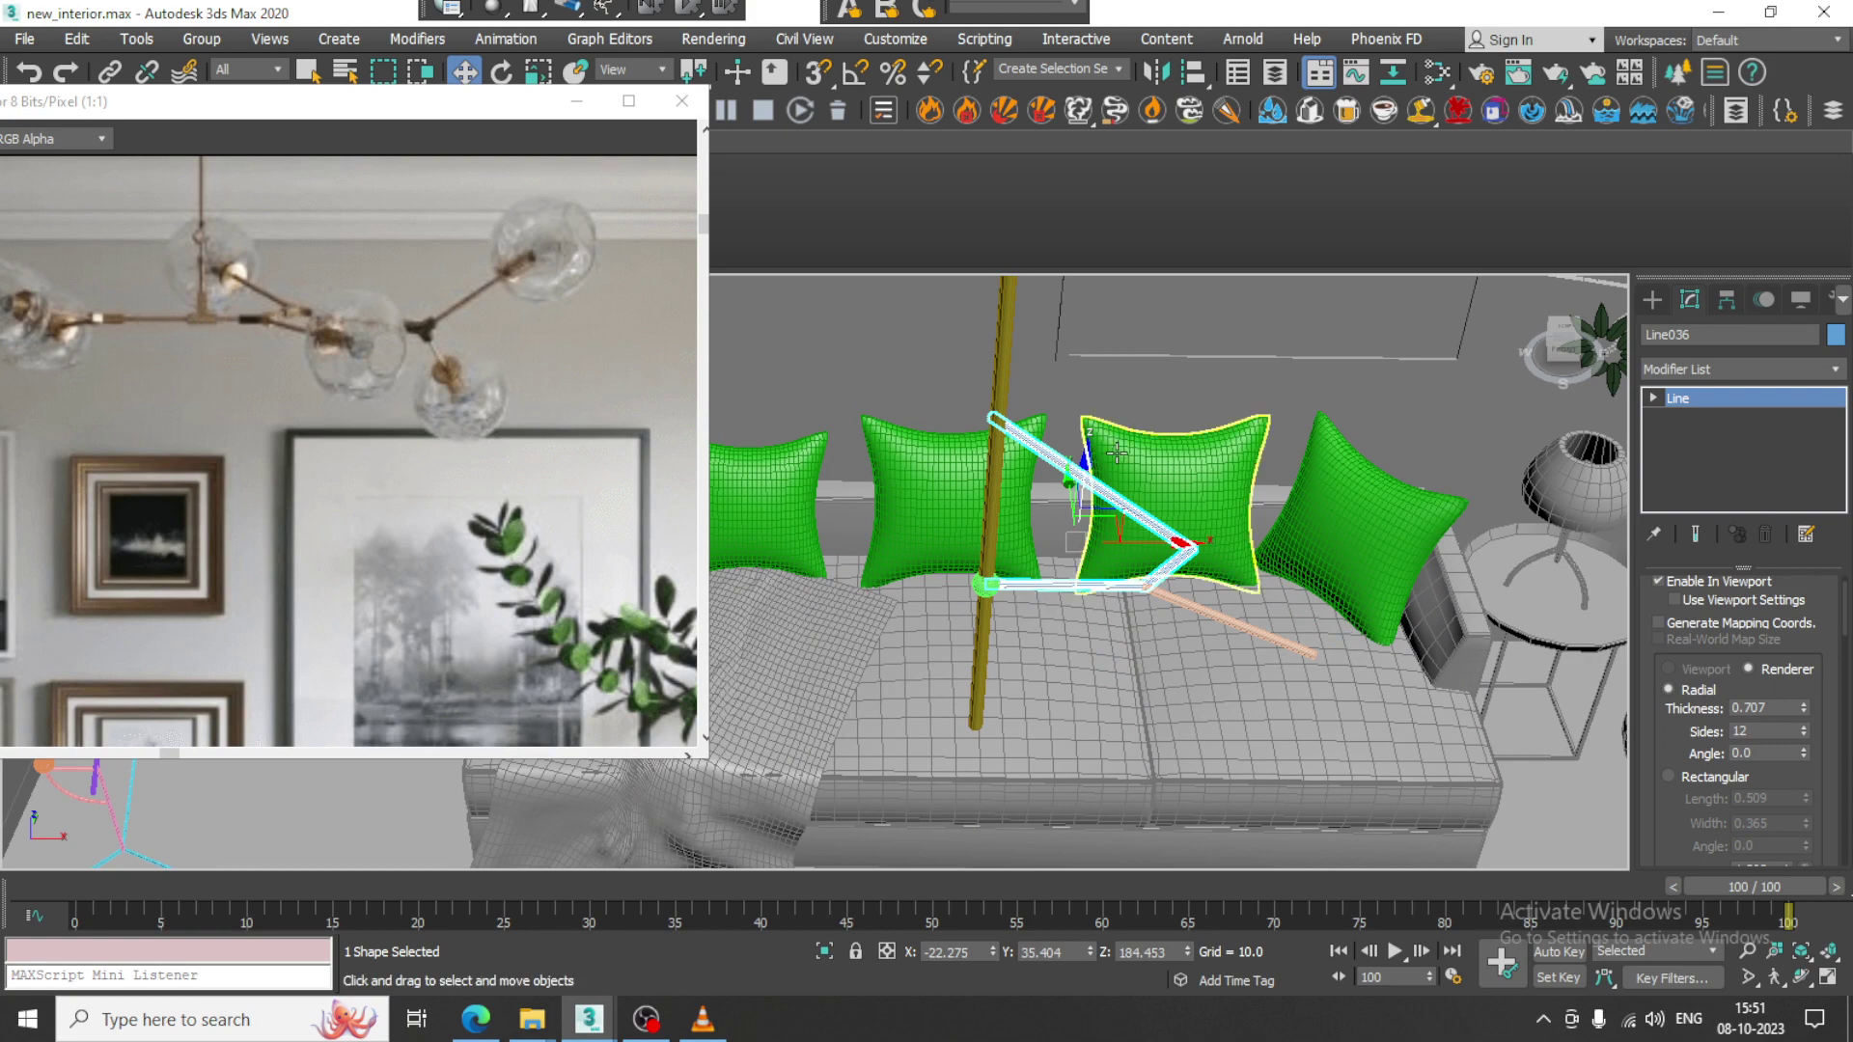
right_click(1044, 455)
mouse_move(1149, 693)
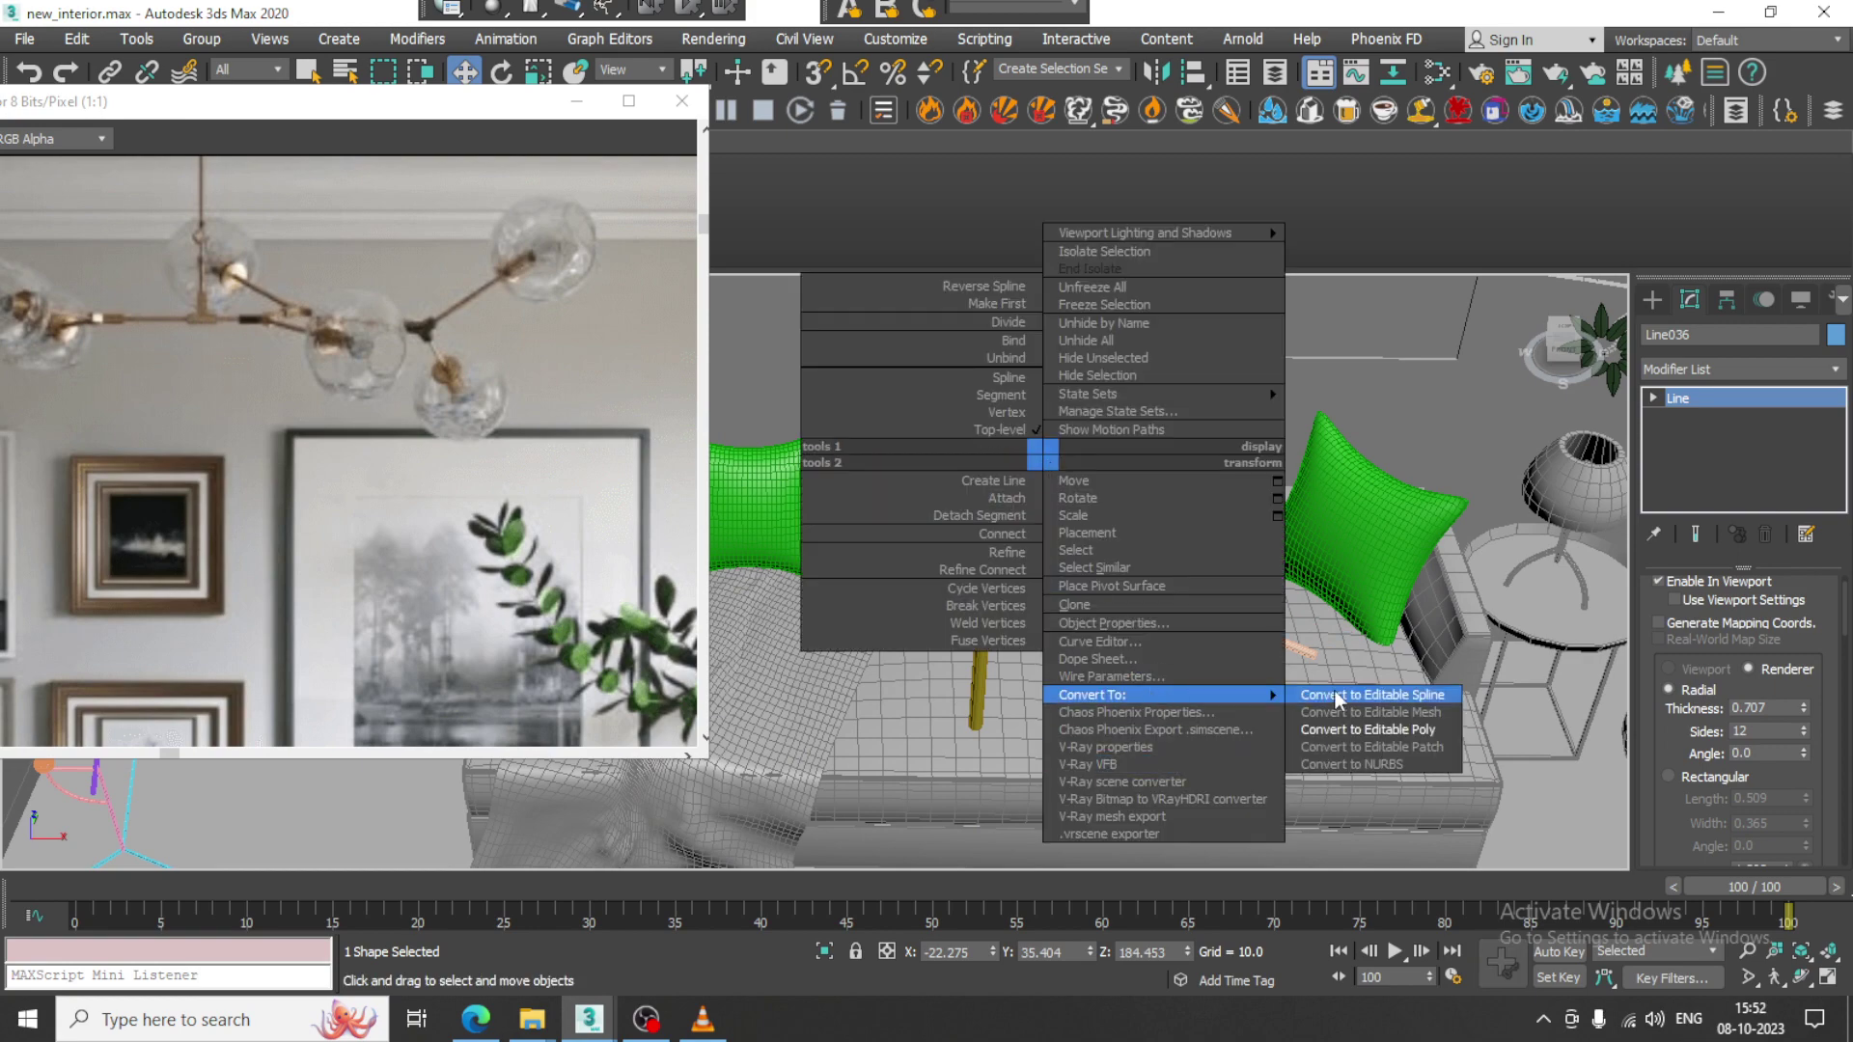
click(1376, 733)
Add an edge loop close to the raised free end of the arm with Swift Loop.
middle_drag(1197, 563, 1193, 666)
scroll(1192, 597, up, 4)
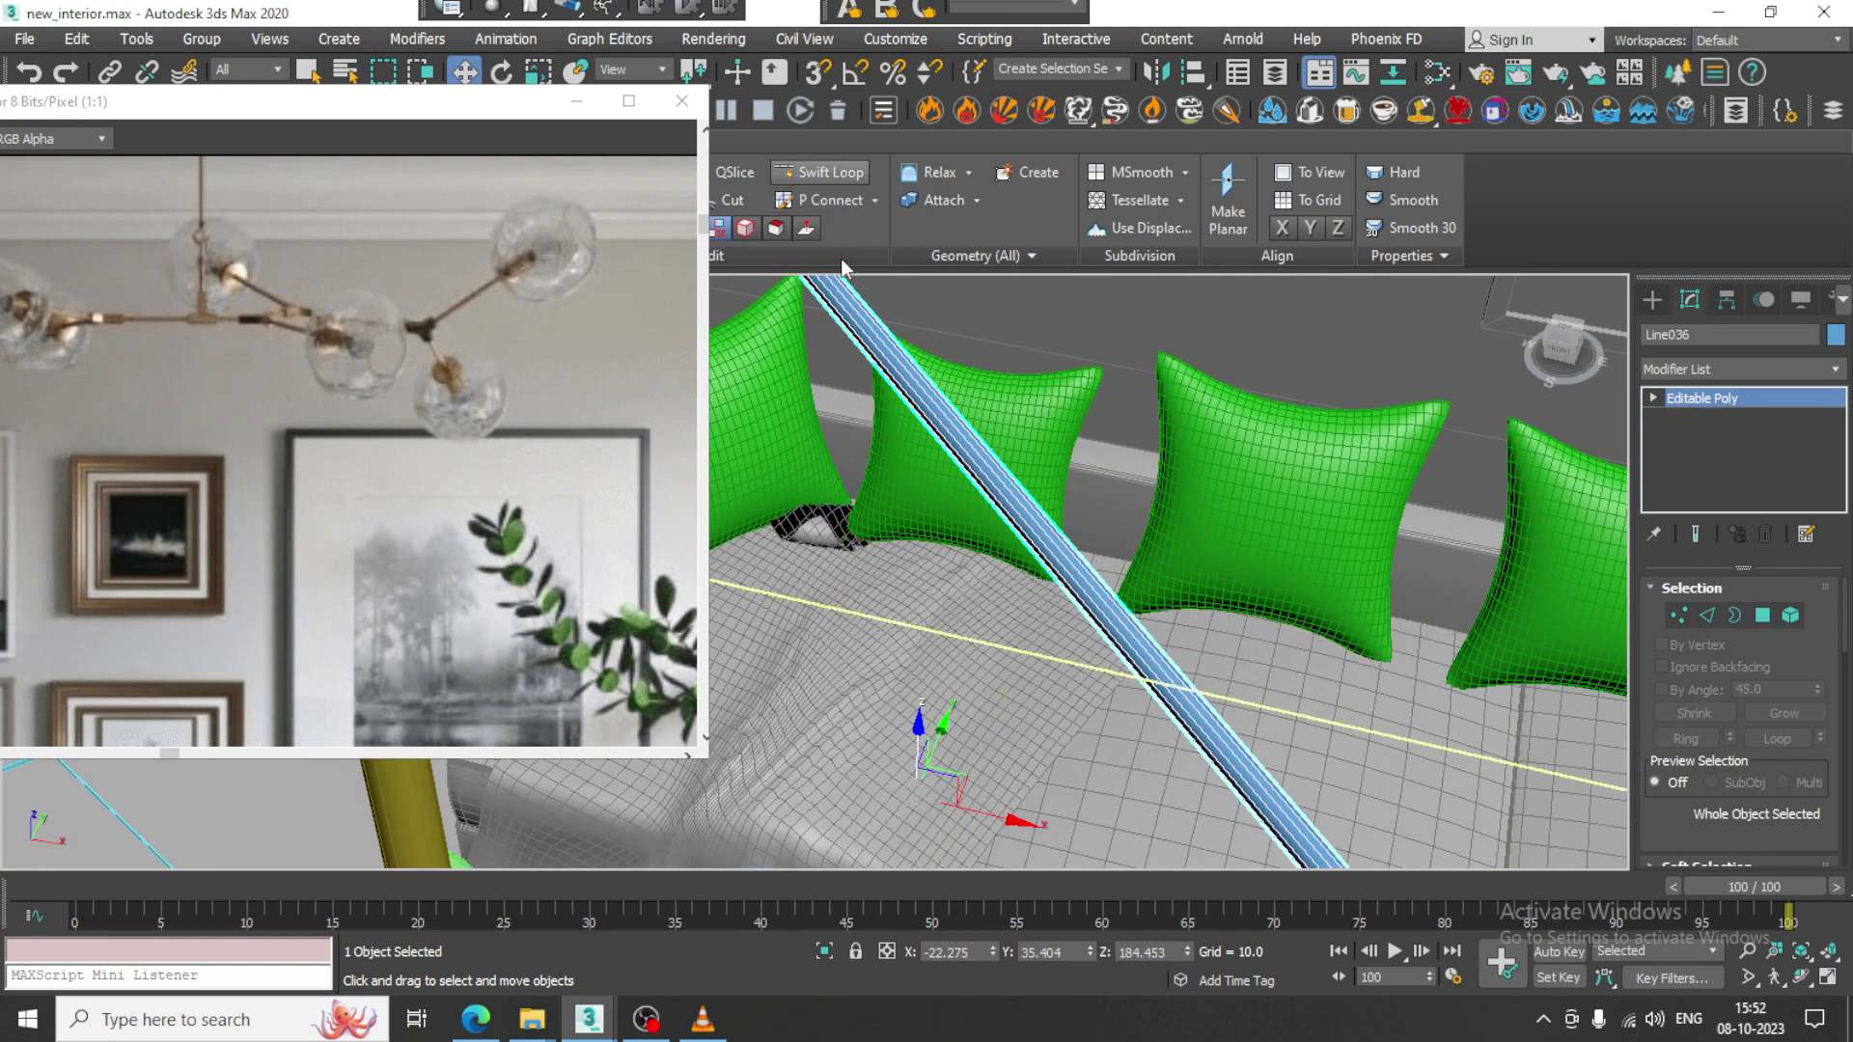
click(832, 174)
middle_drag(971, 386, 1006, 447)
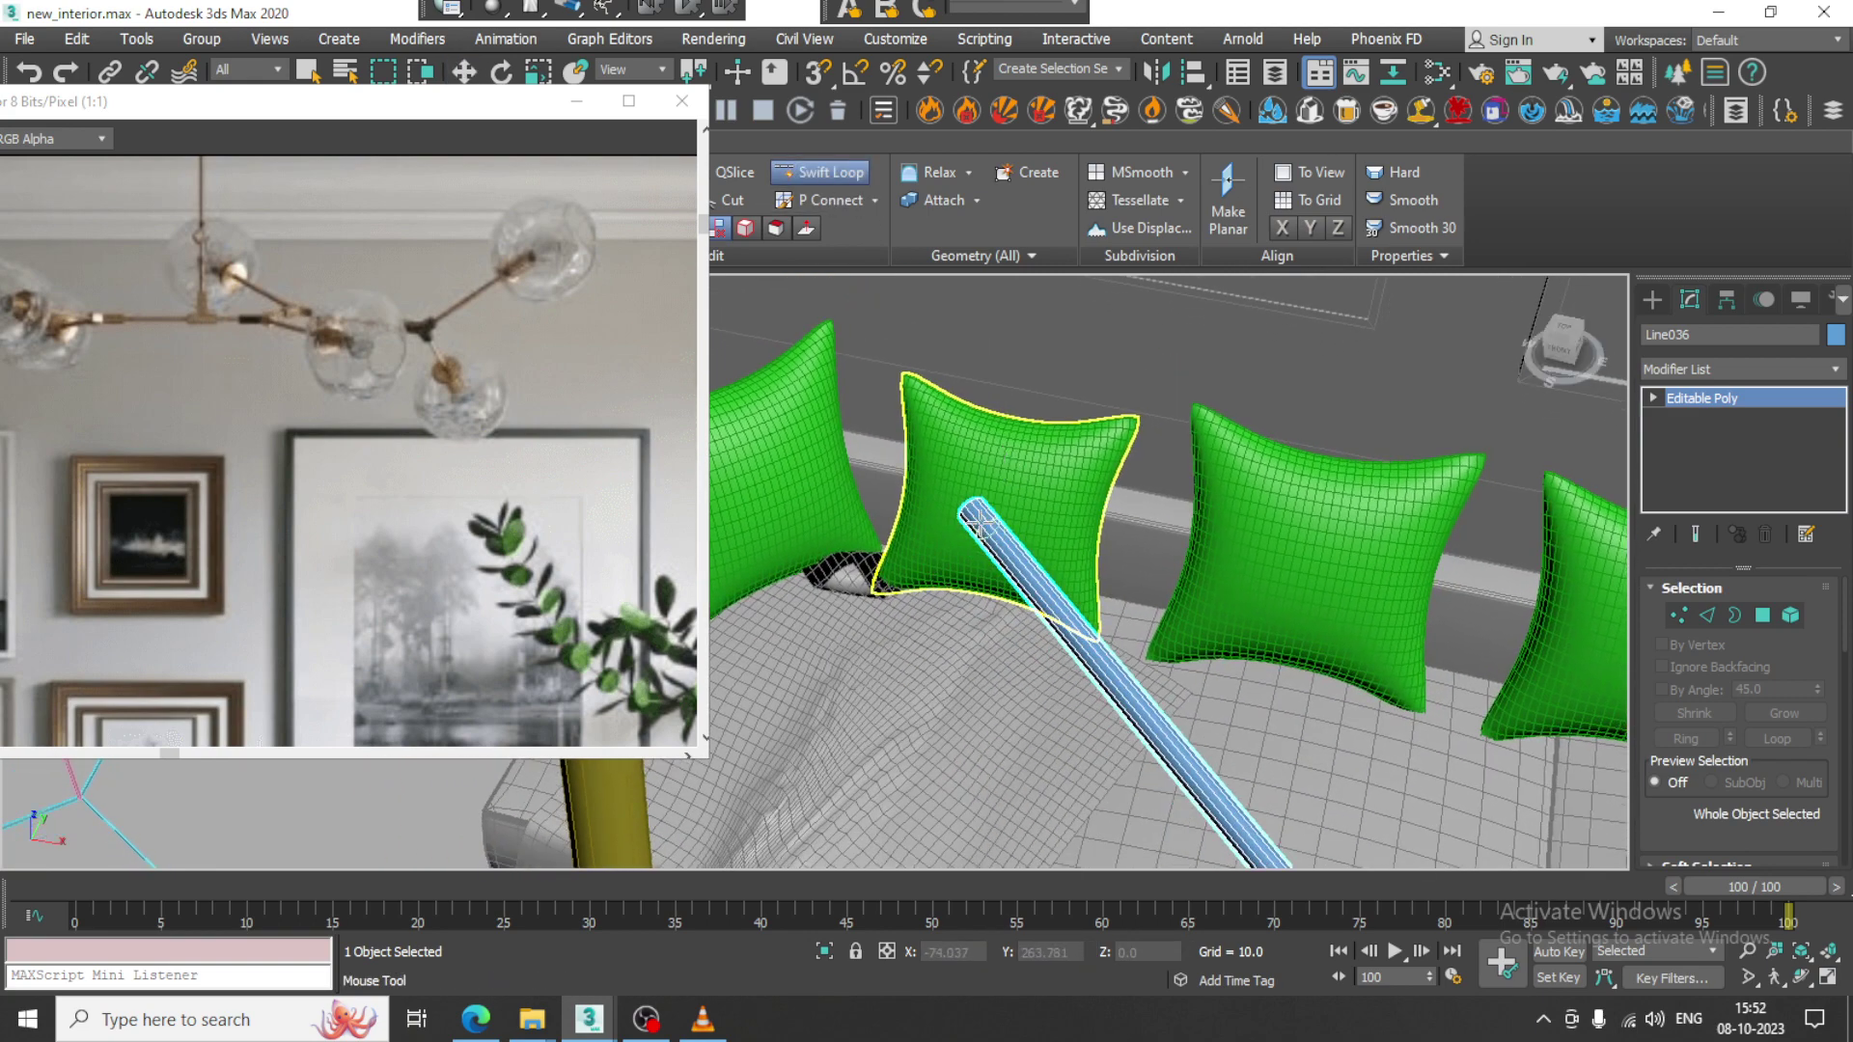
key(w)
alt+middle_drag(1022, 540, 1042, 507)
middle_drag(1278, 507, 1062, 681)
Select only the end cap polygon of the arm's free end and bevel it with height 0.553 and outline 0.653.
click(1762, 615)
click(1081, 708)
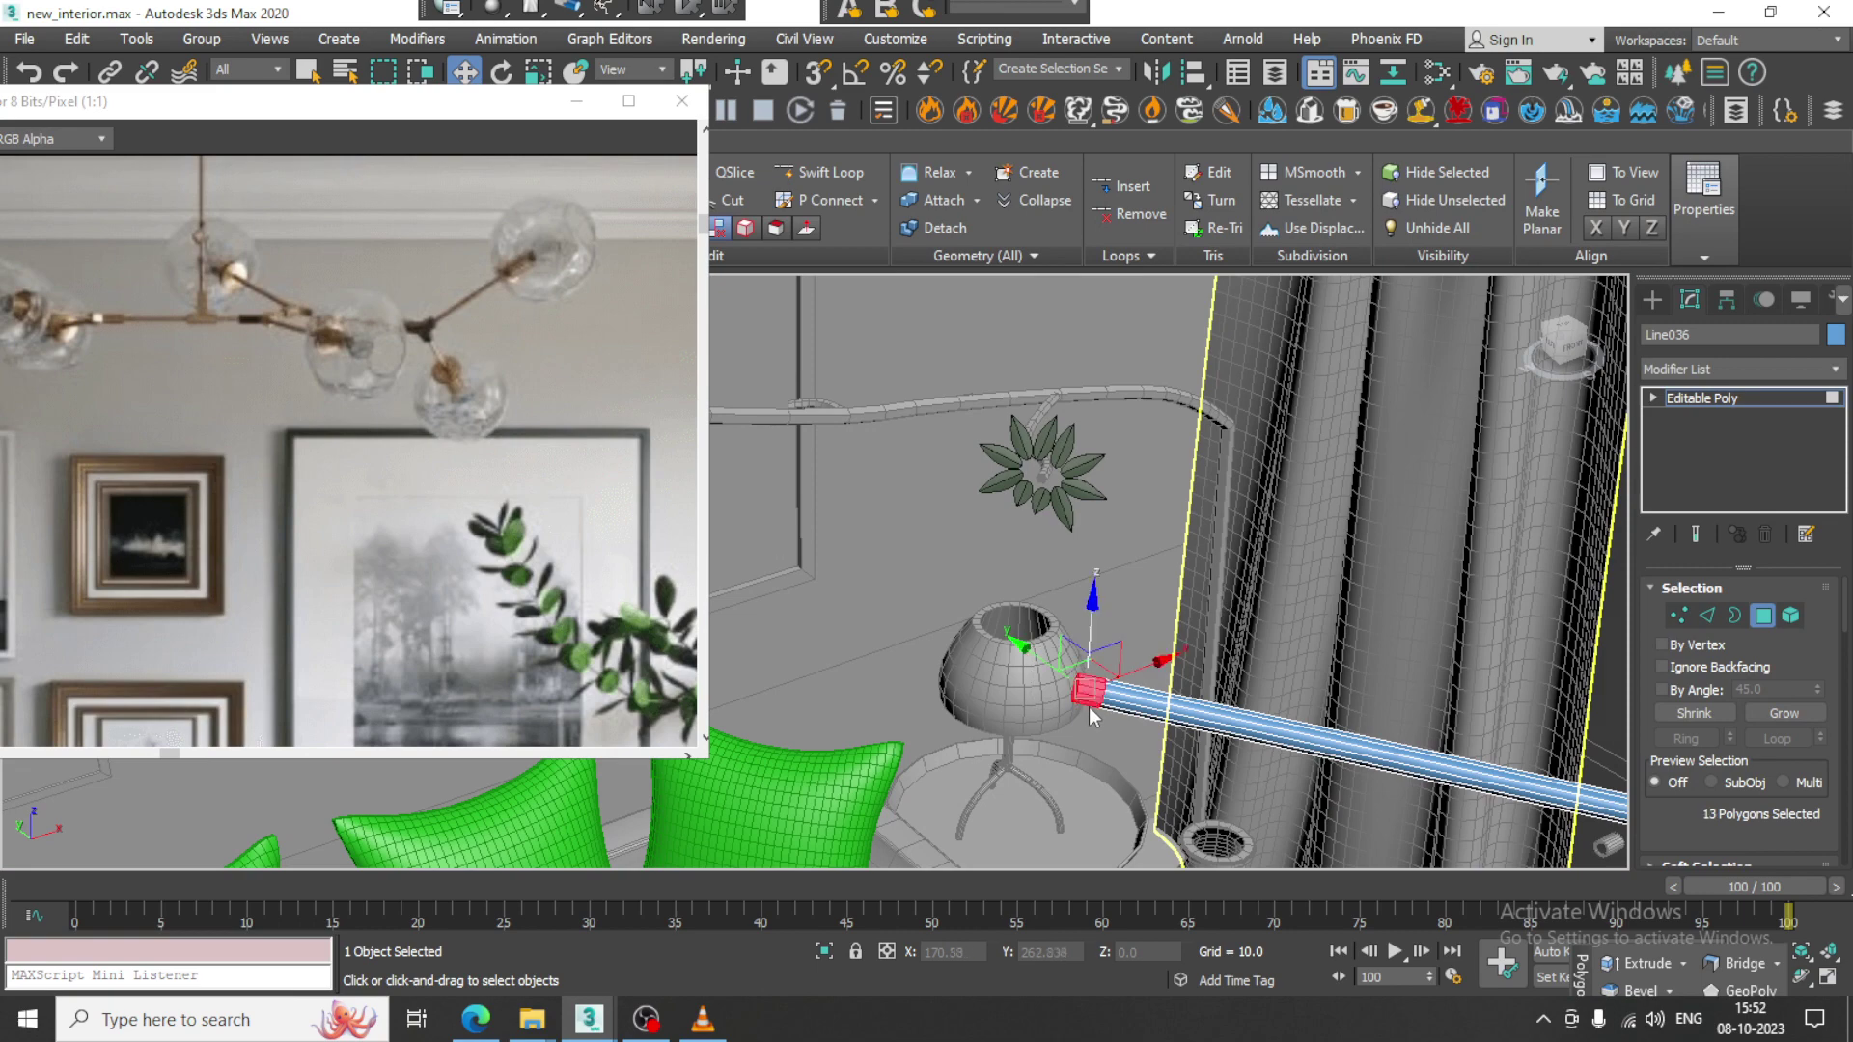
alt+drag(1168, 638, 1091, 728)
alt+middle_drag(1090, 730, 883, 536)
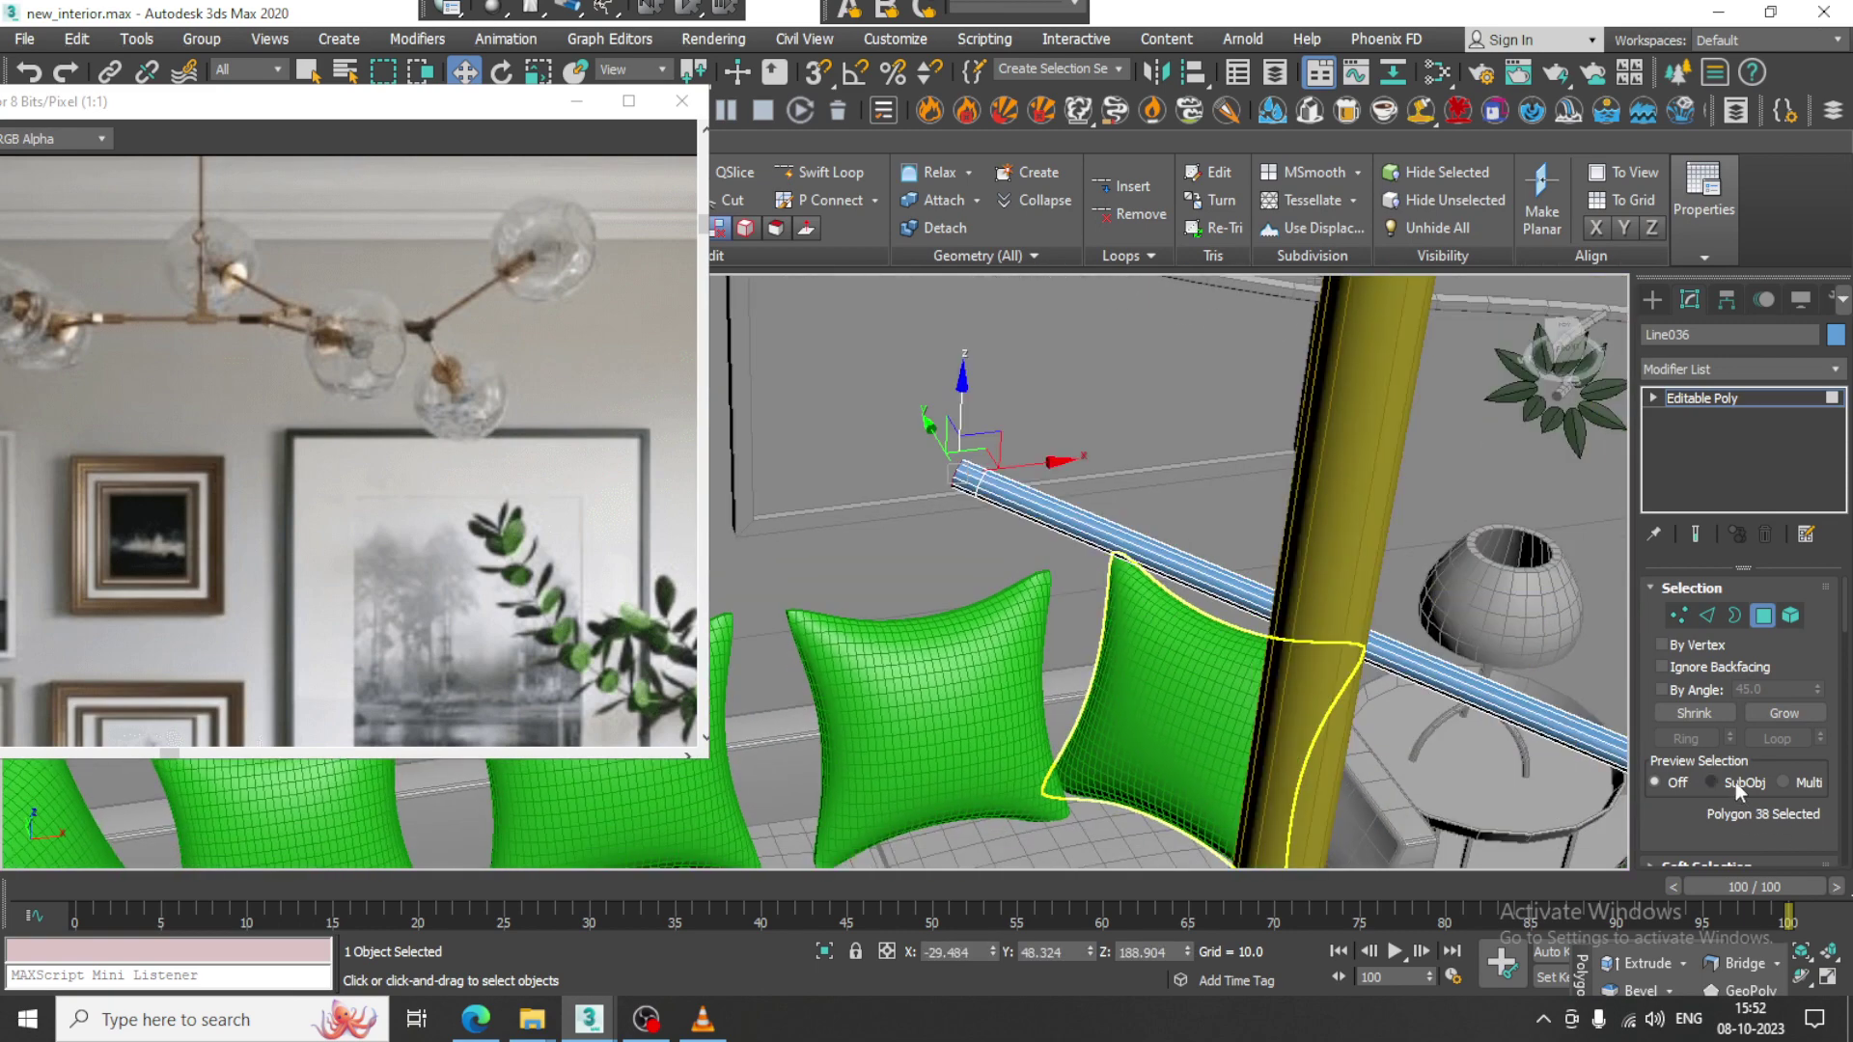
scroll(1713, 789, down, 5)
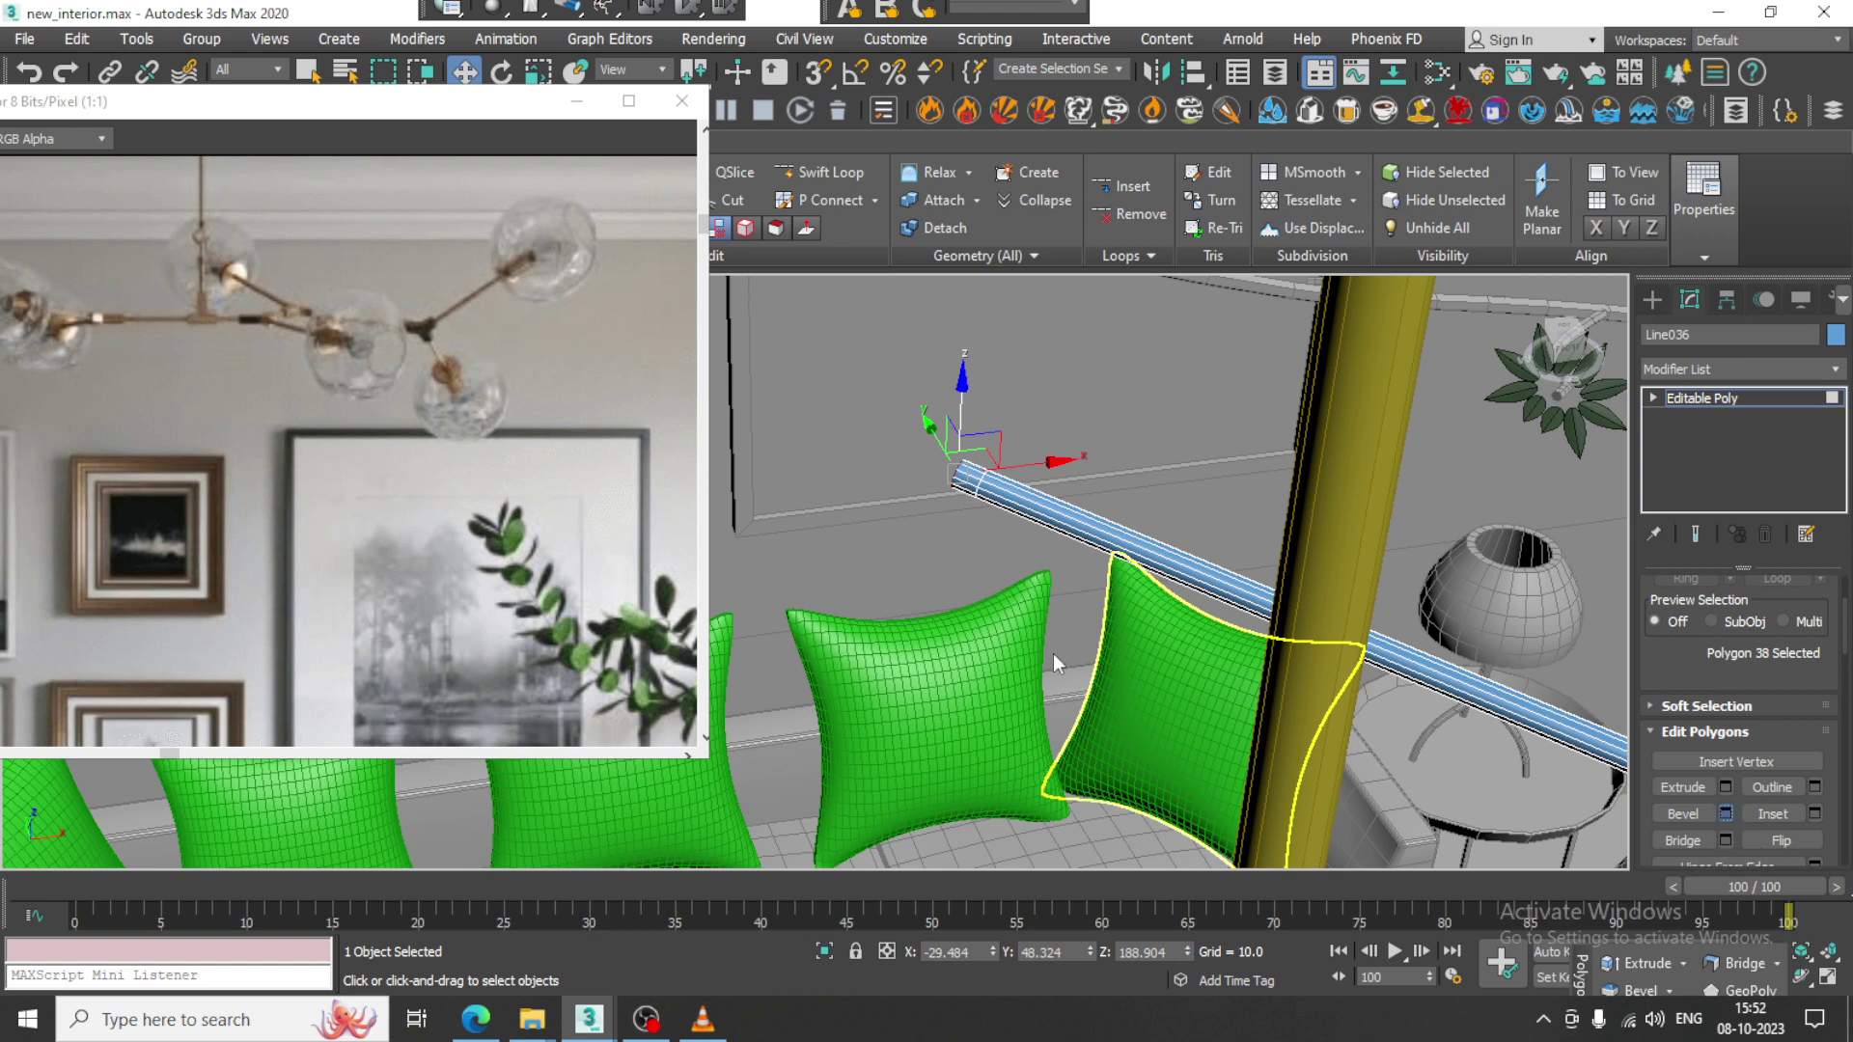
drag(833, 621, 907, 711)
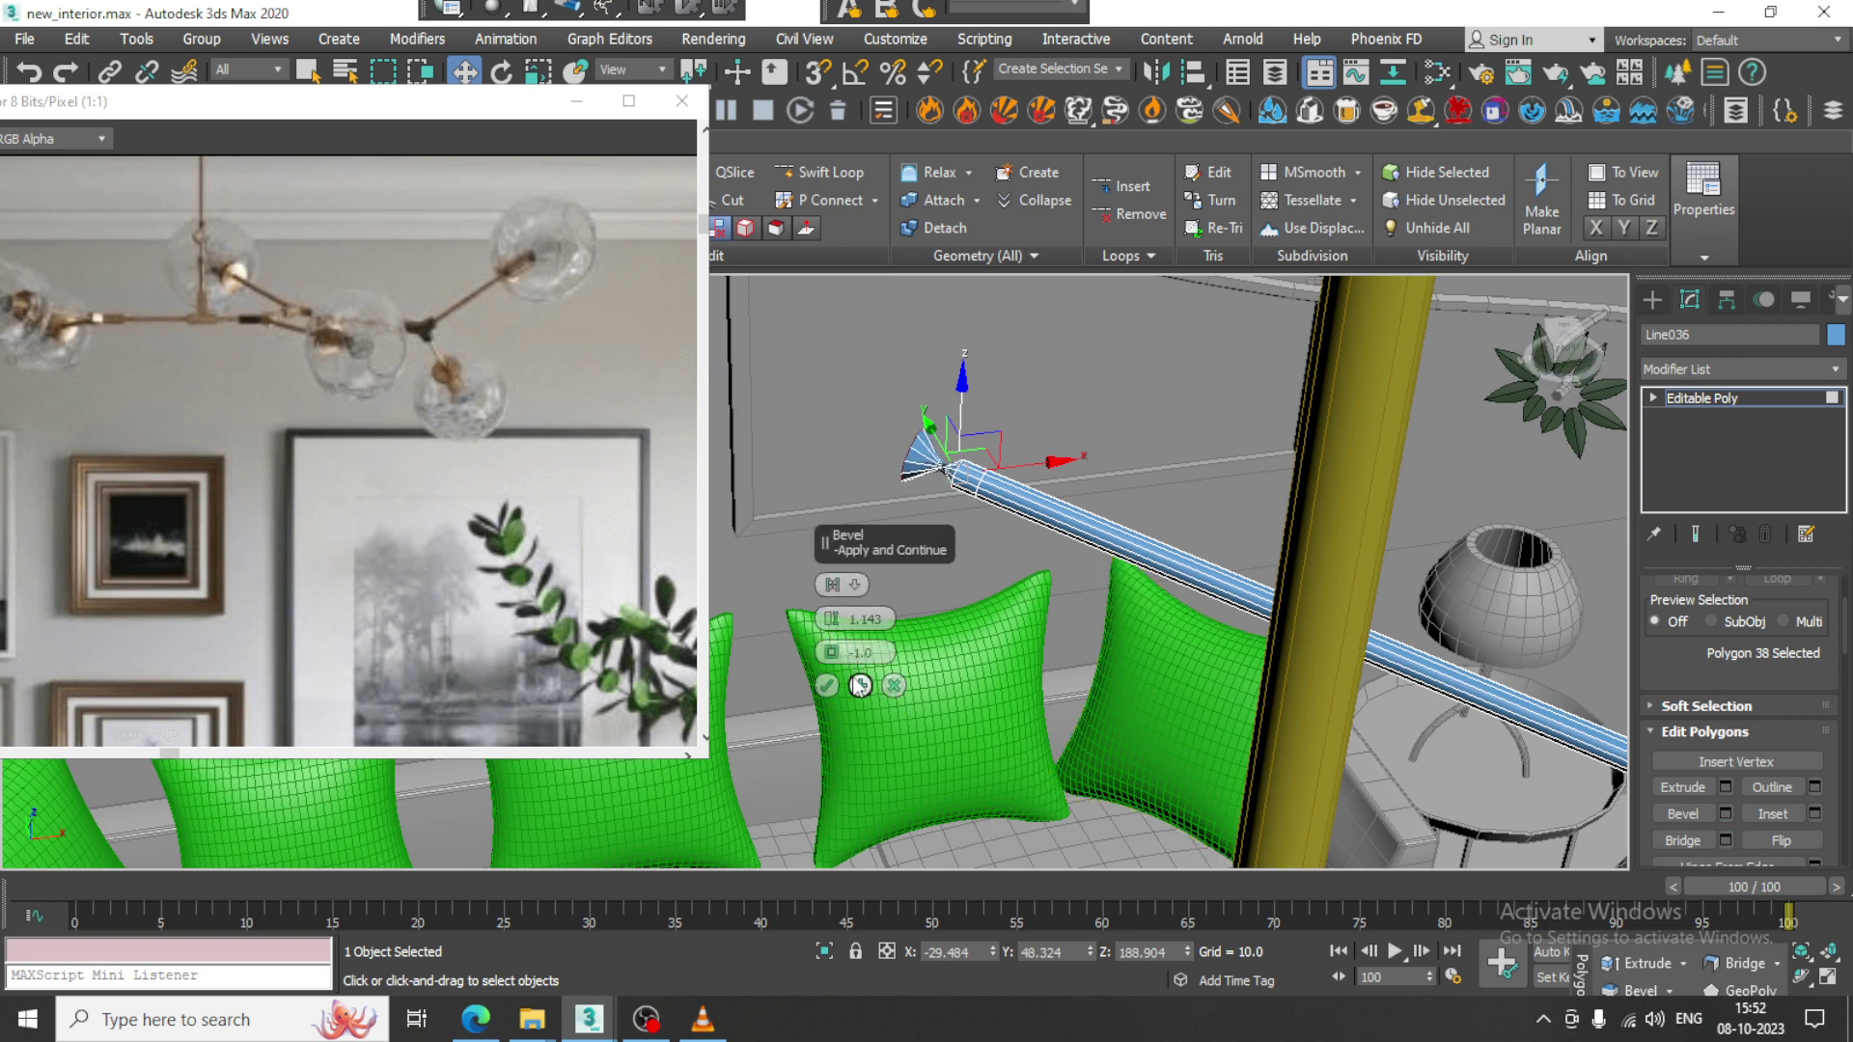
drag(831, 653, 834, 622)
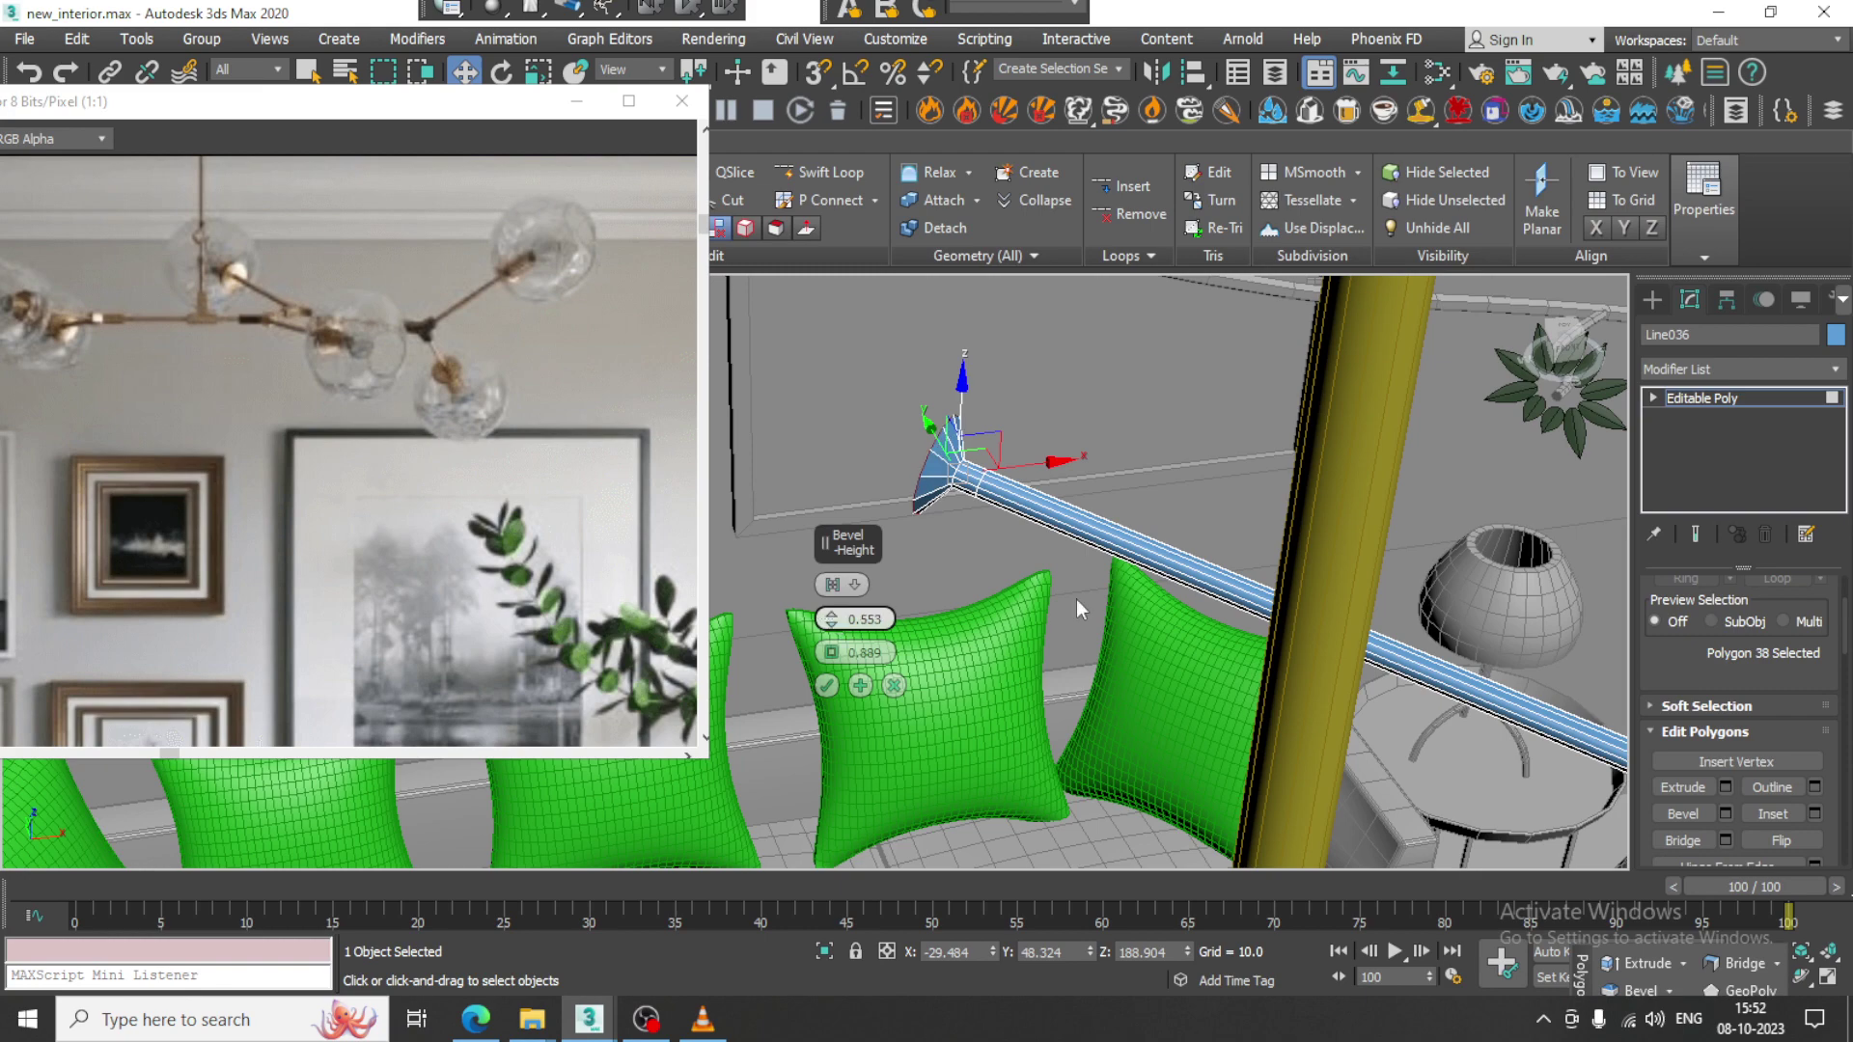
alt+middle_drag(1078, 608, 938, 602)
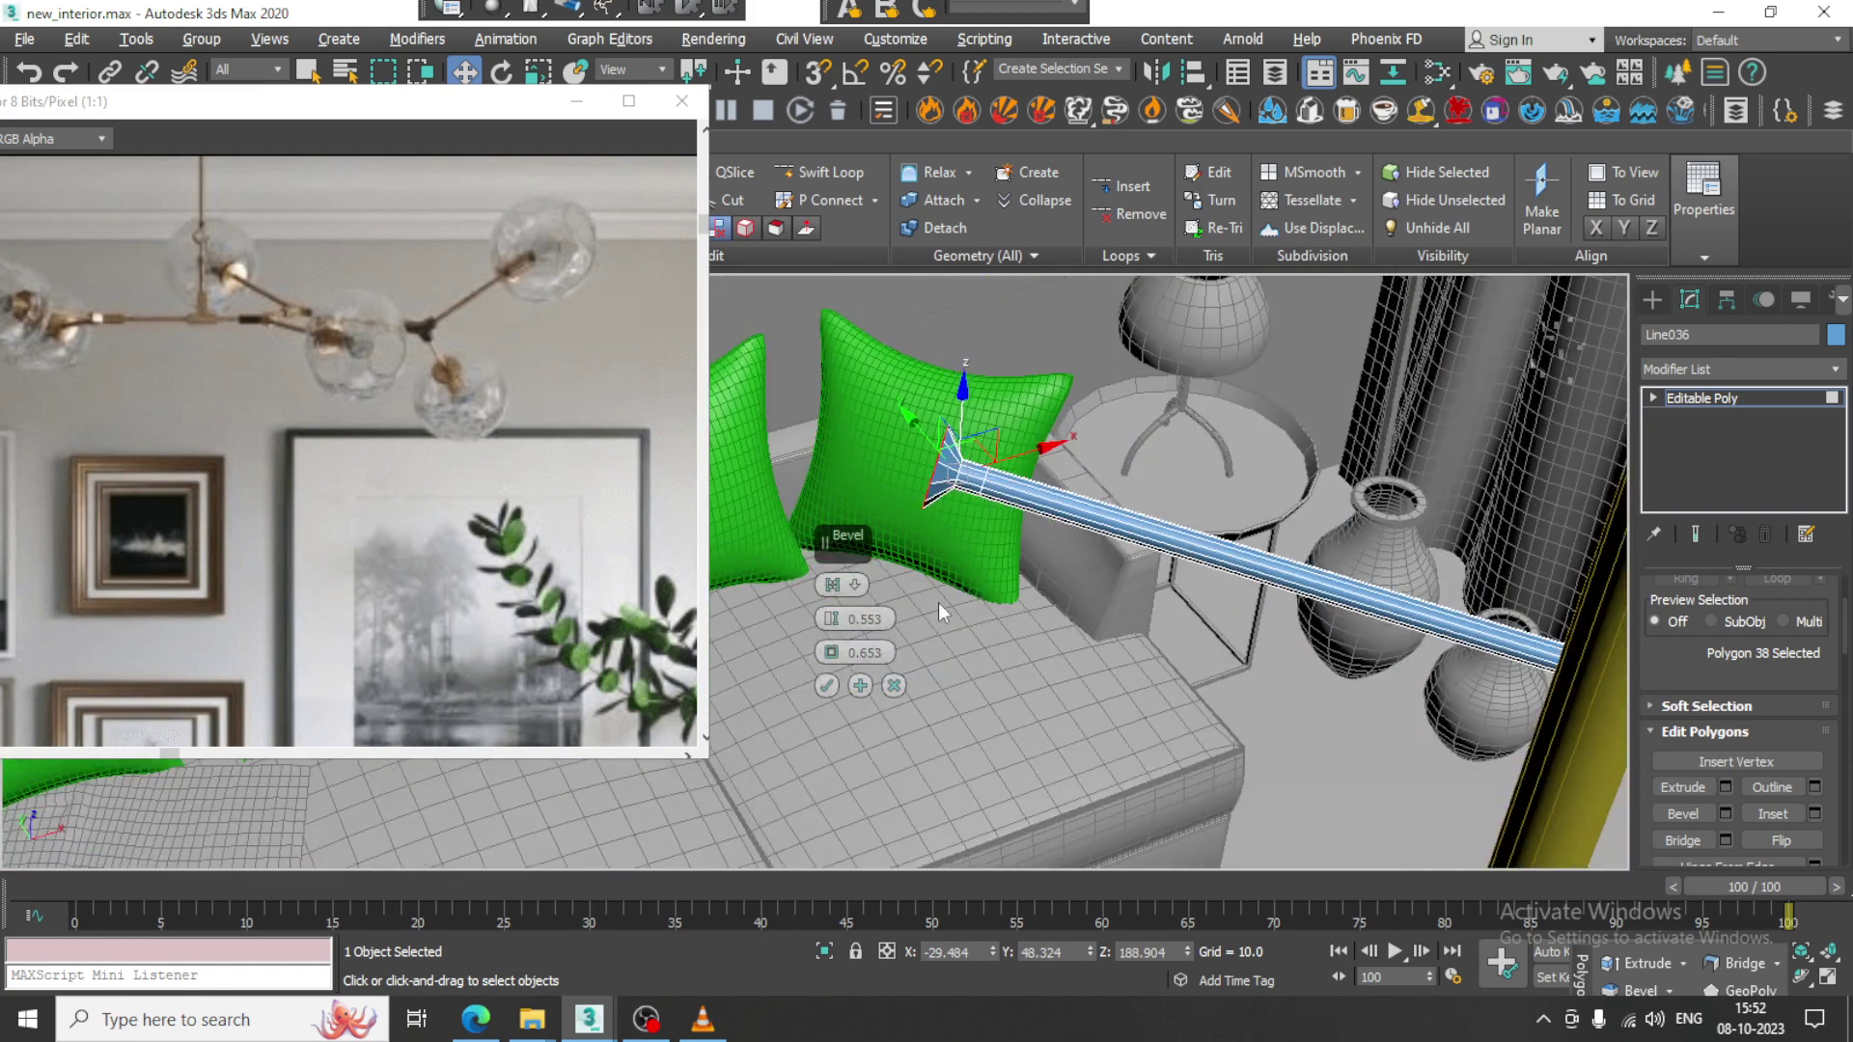
click(825, 687)
Extrude the flared end cap polygon by 0.434 to form a disc rim.
alt+middle_drag(1086, 622, 994, 633)
scroll(1165, 607, down, 5)
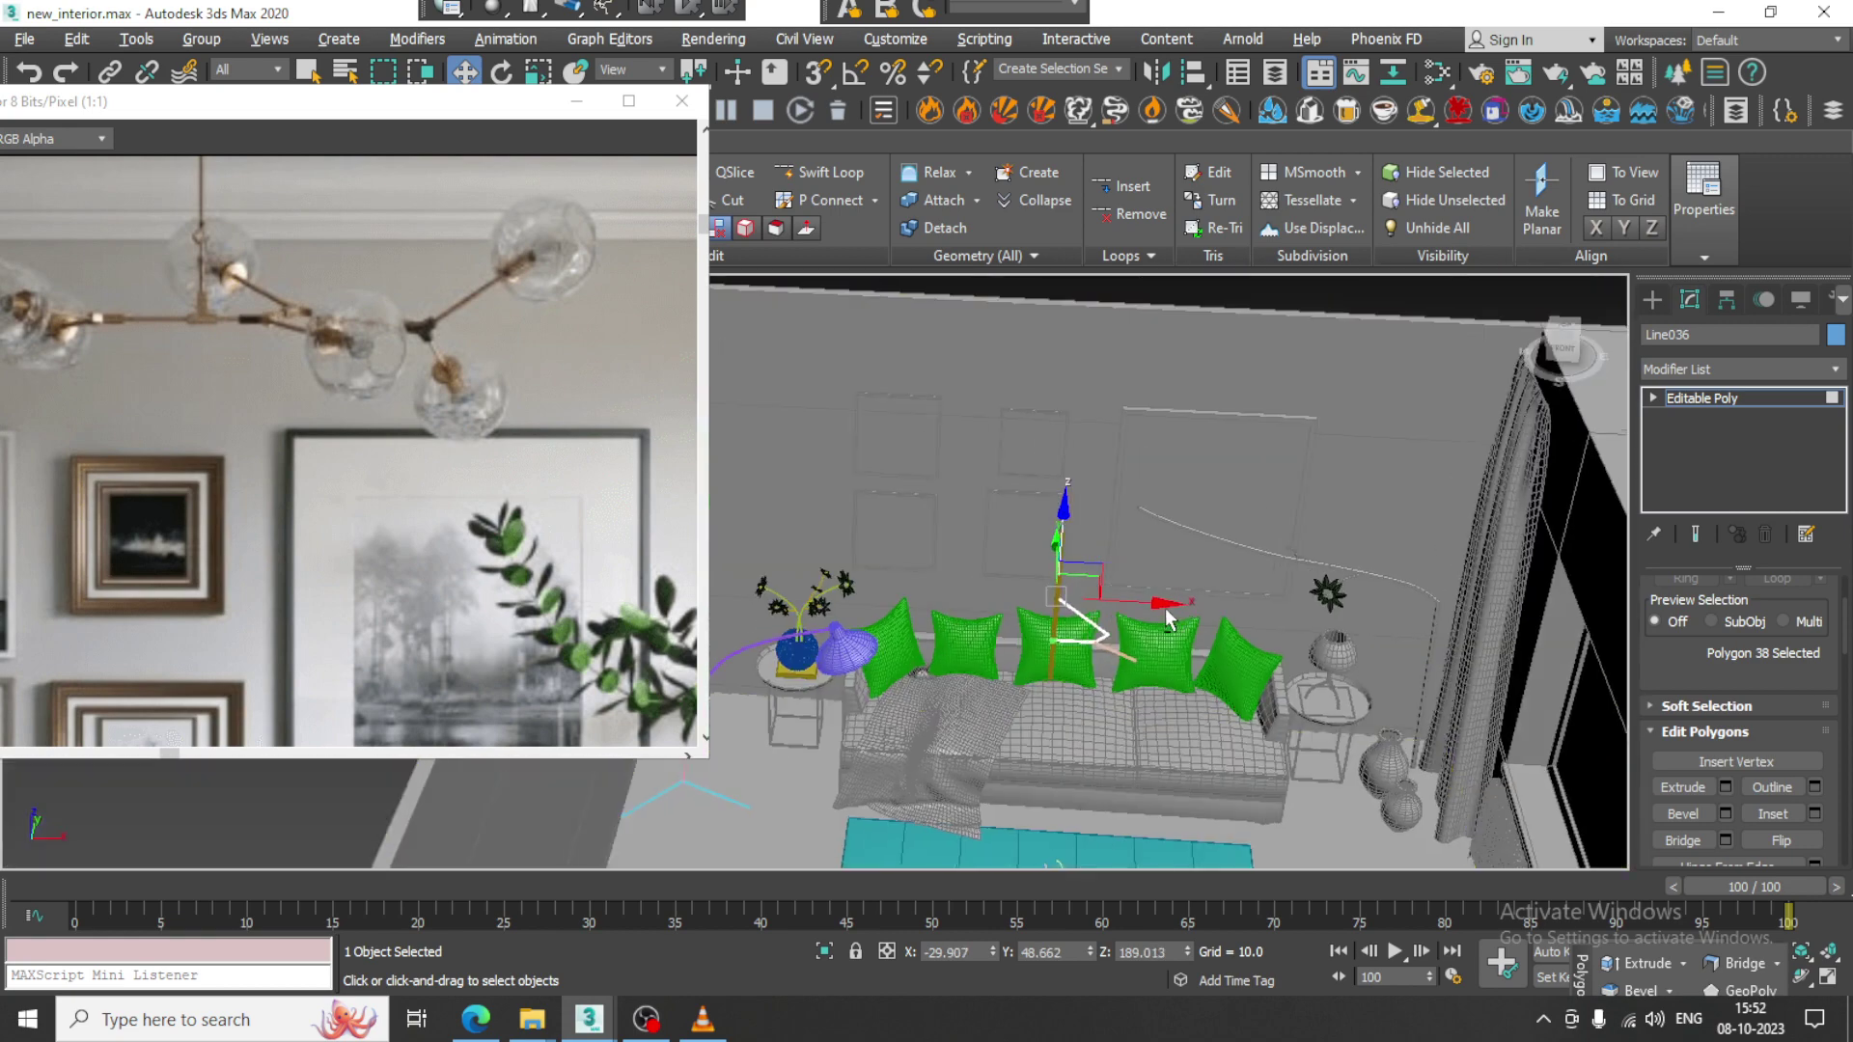
scroll(1080, 627, up, 4)
scroll(1050, 614, up, 3)
scroll(1102, 644, down, 1)
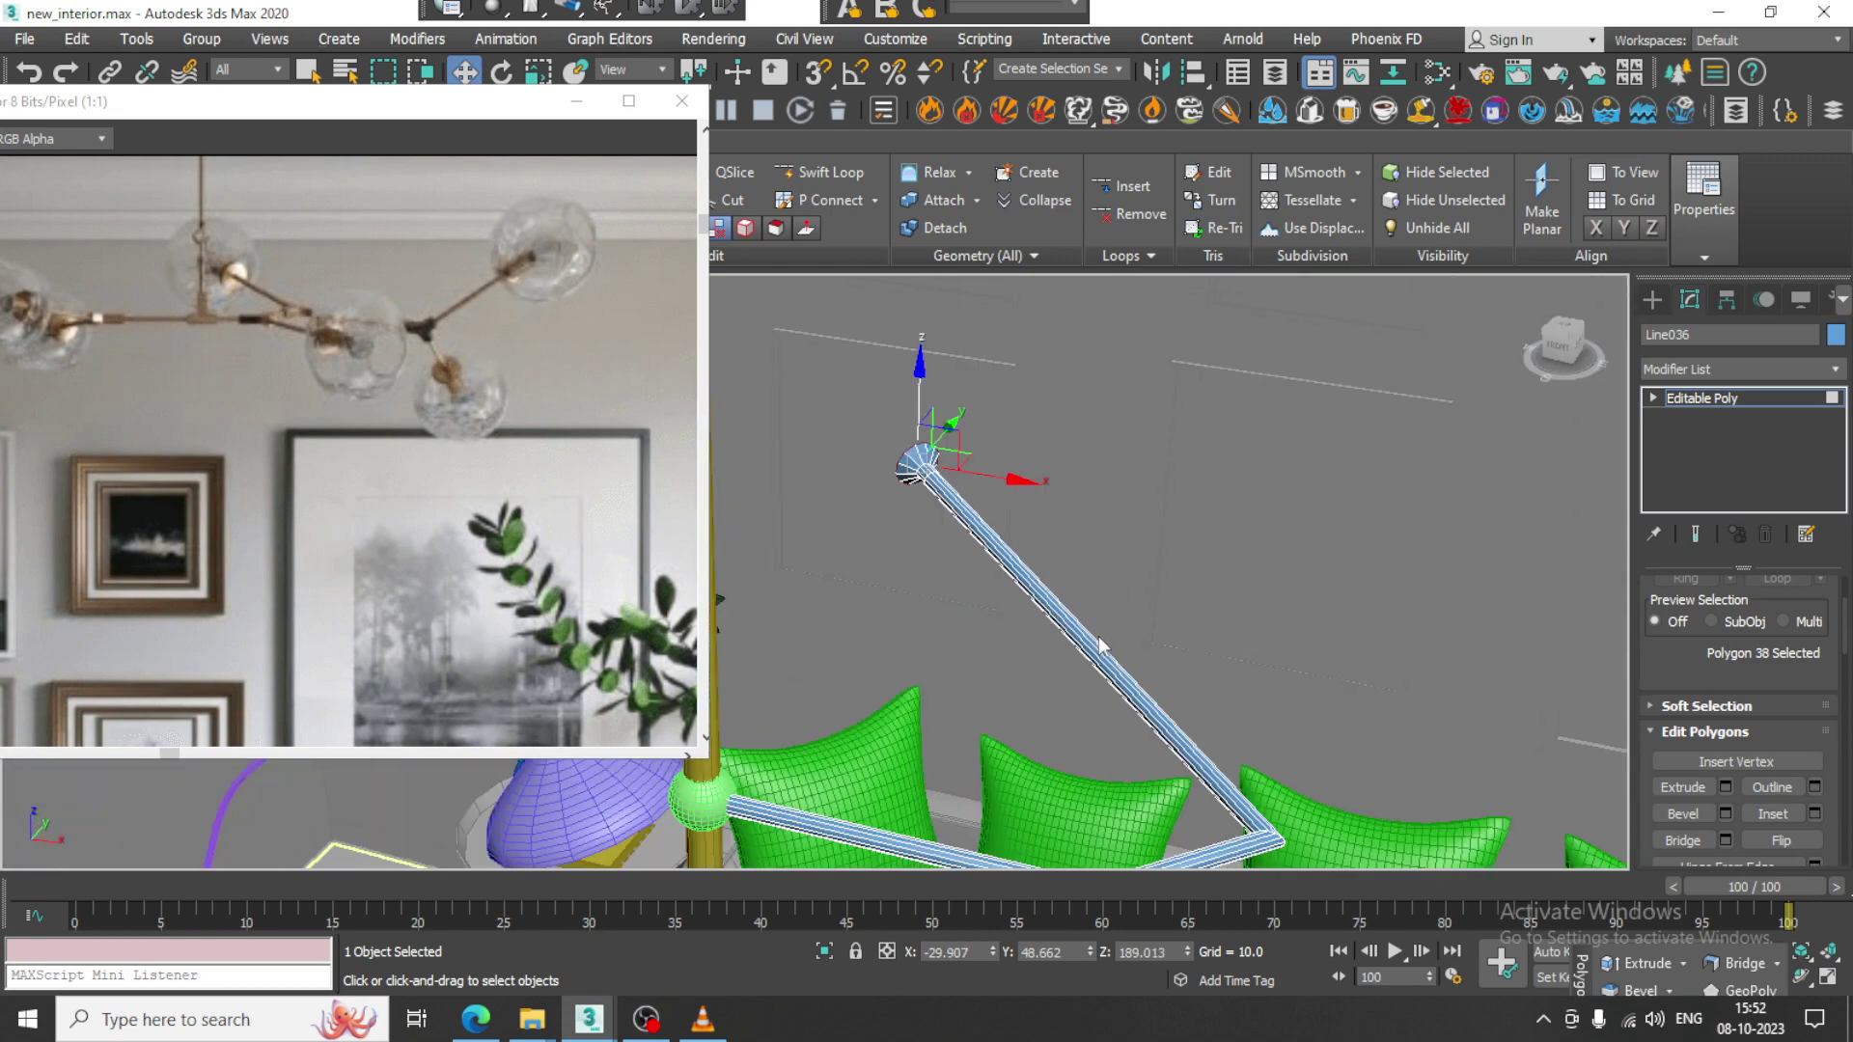
click(1727, 785)
alt+middle_drag(1095, 625, 885, 563)
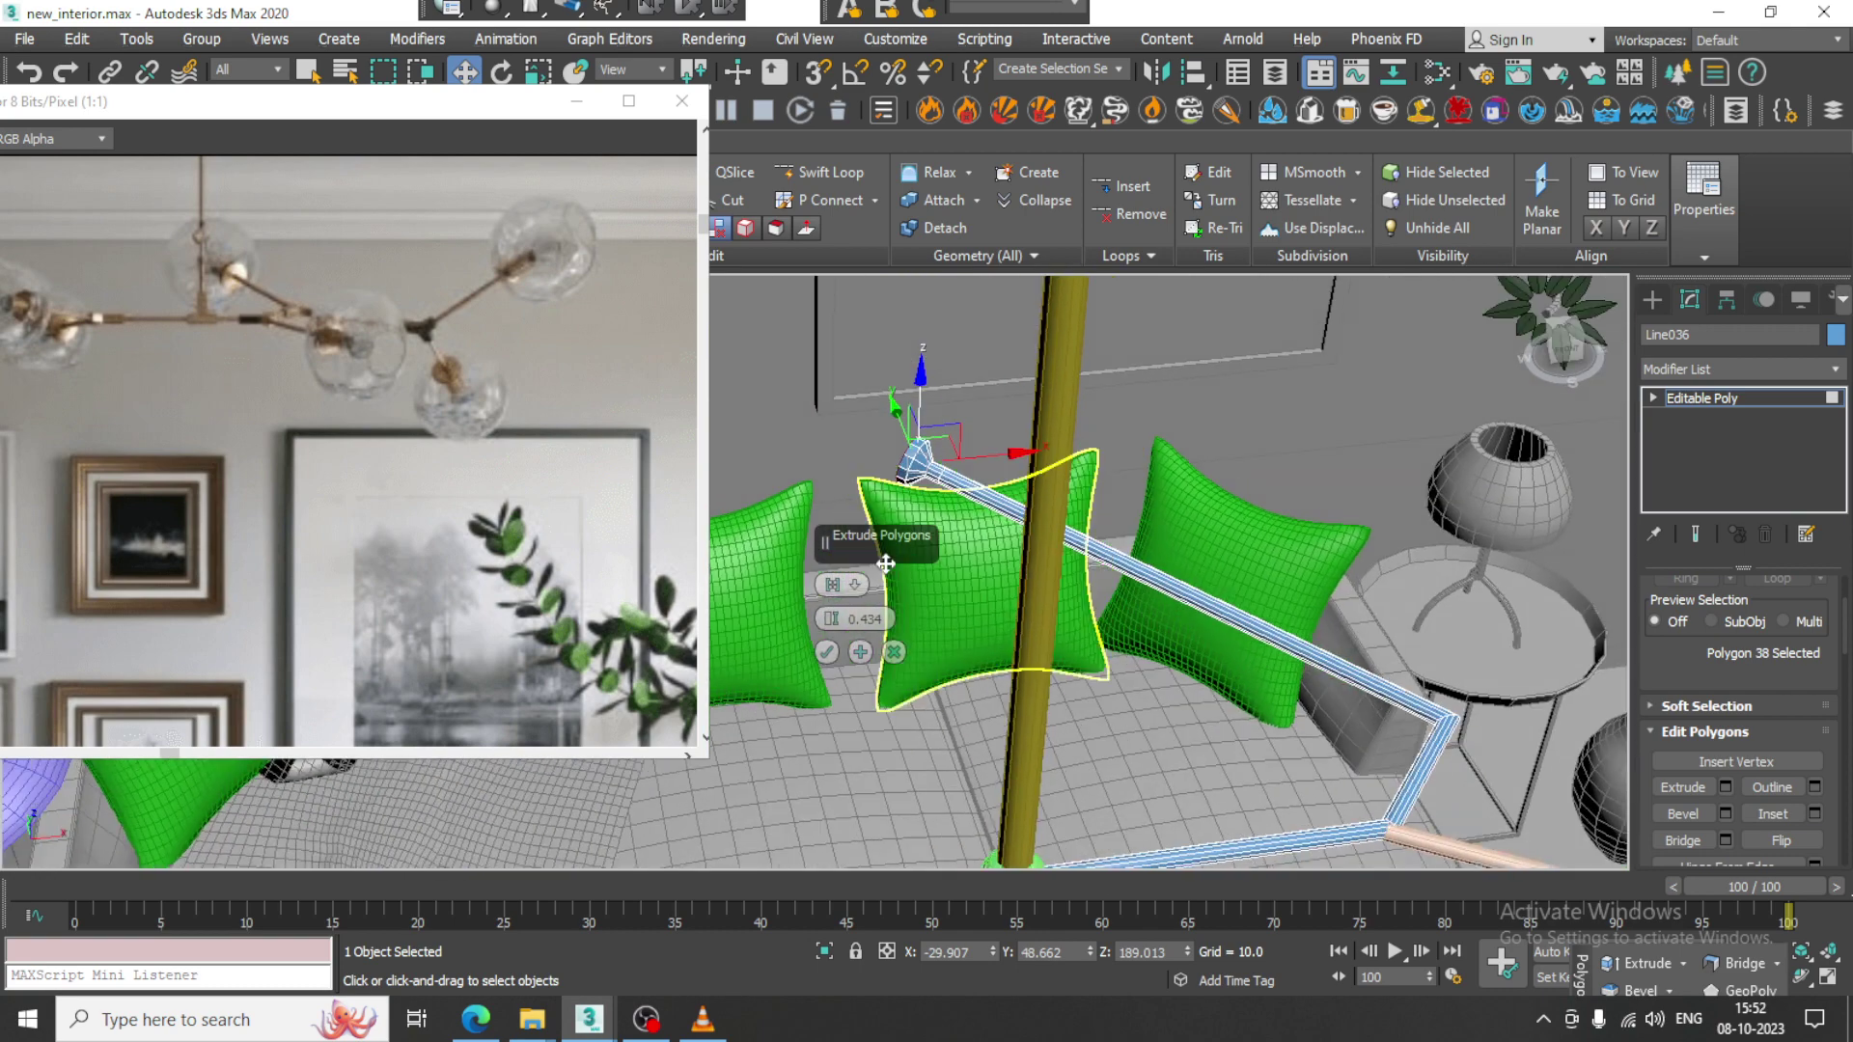
click(827, 652)
Inset the disc's face polygon to leave a smaller round face at its centre.
scroll(1035, 586, down, 3)
alt+middle_drag(1035, 586, 1239, 558)
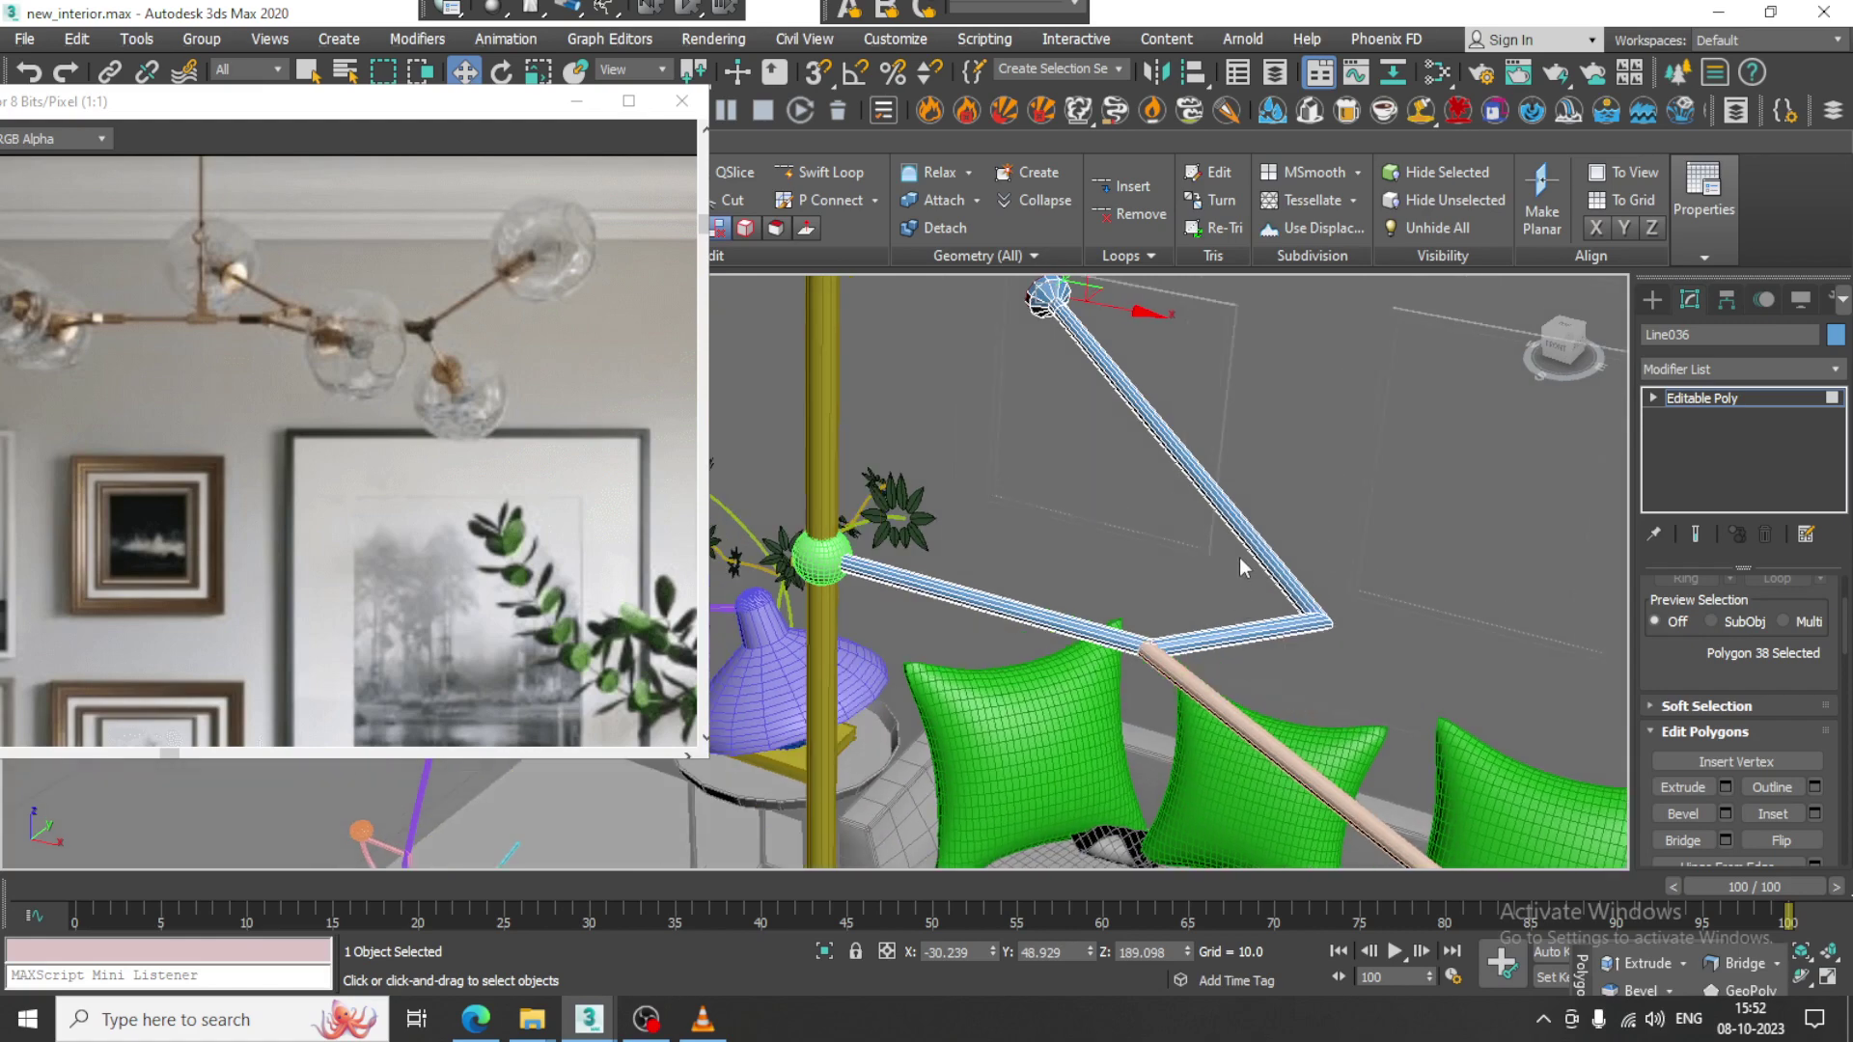
alt+middle_drag(865, 459, 1090, 409)
middle_drag(1090, 409, 1148, 566)
scroll(1148, 565, up, 2)
key(z)
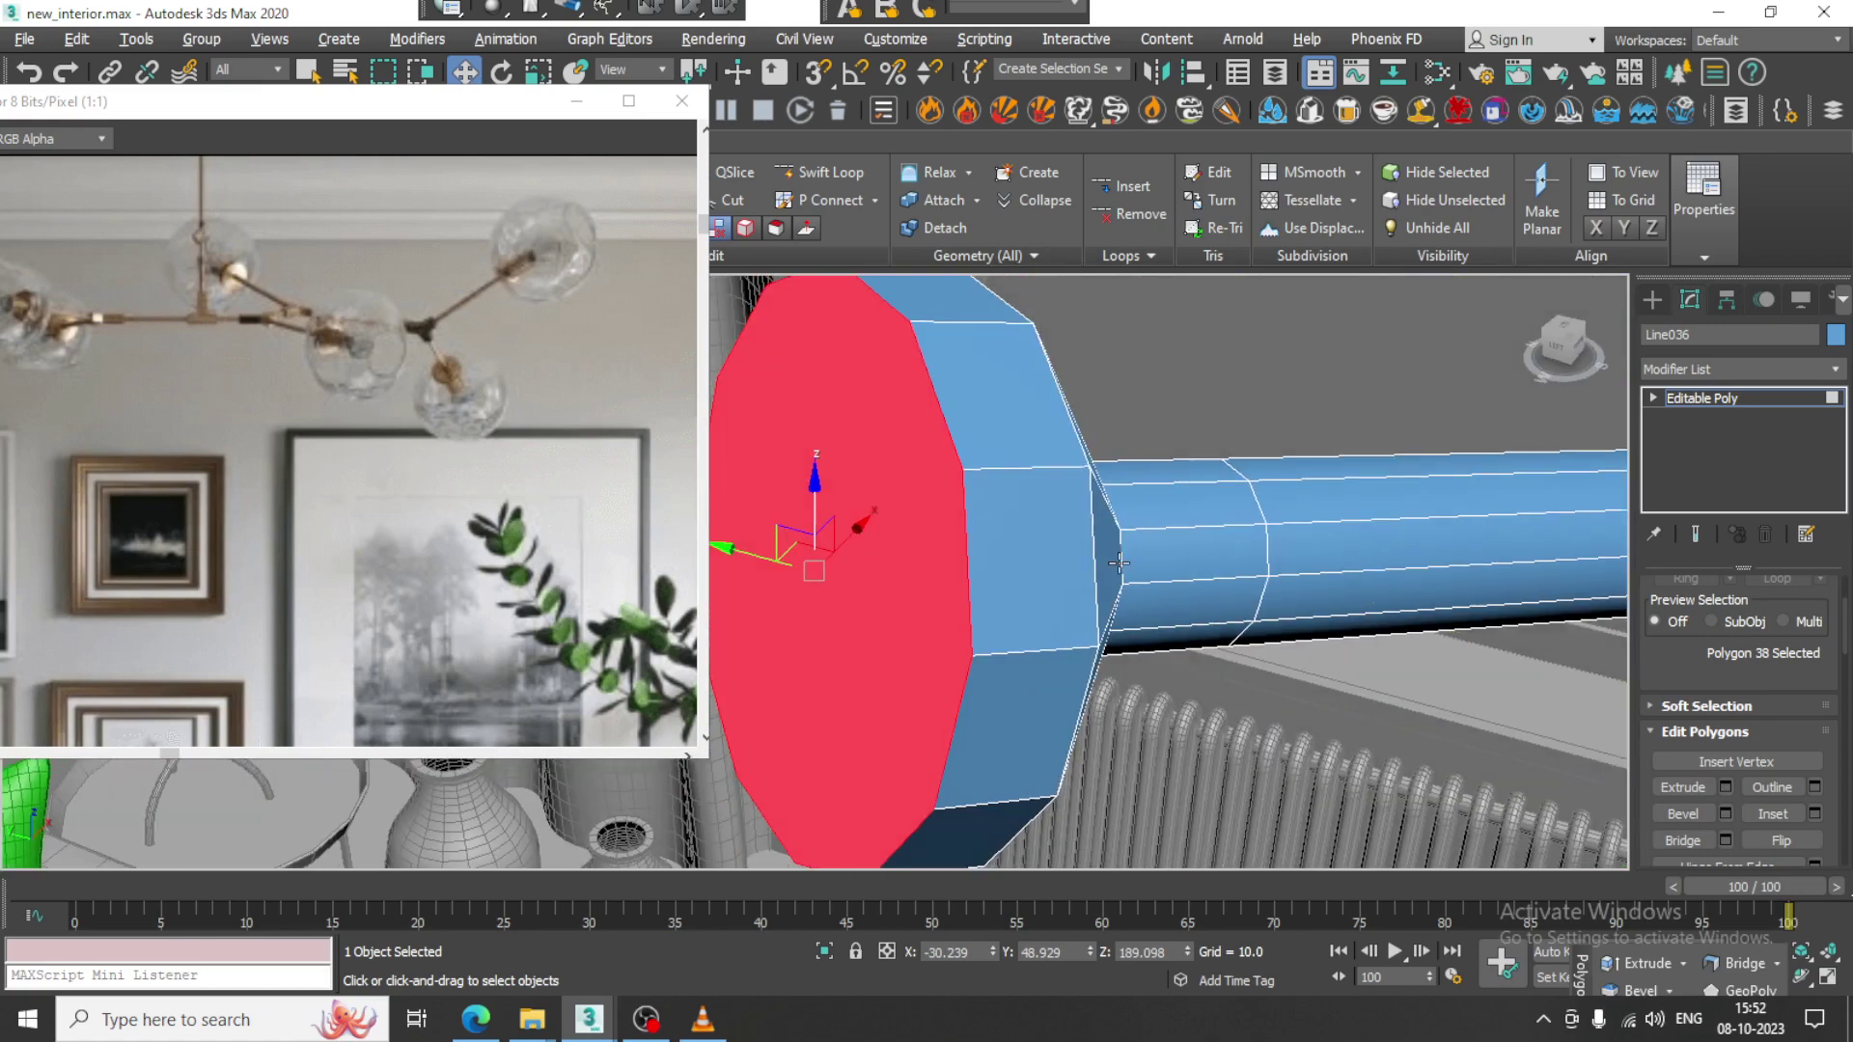
click(1814, 813)
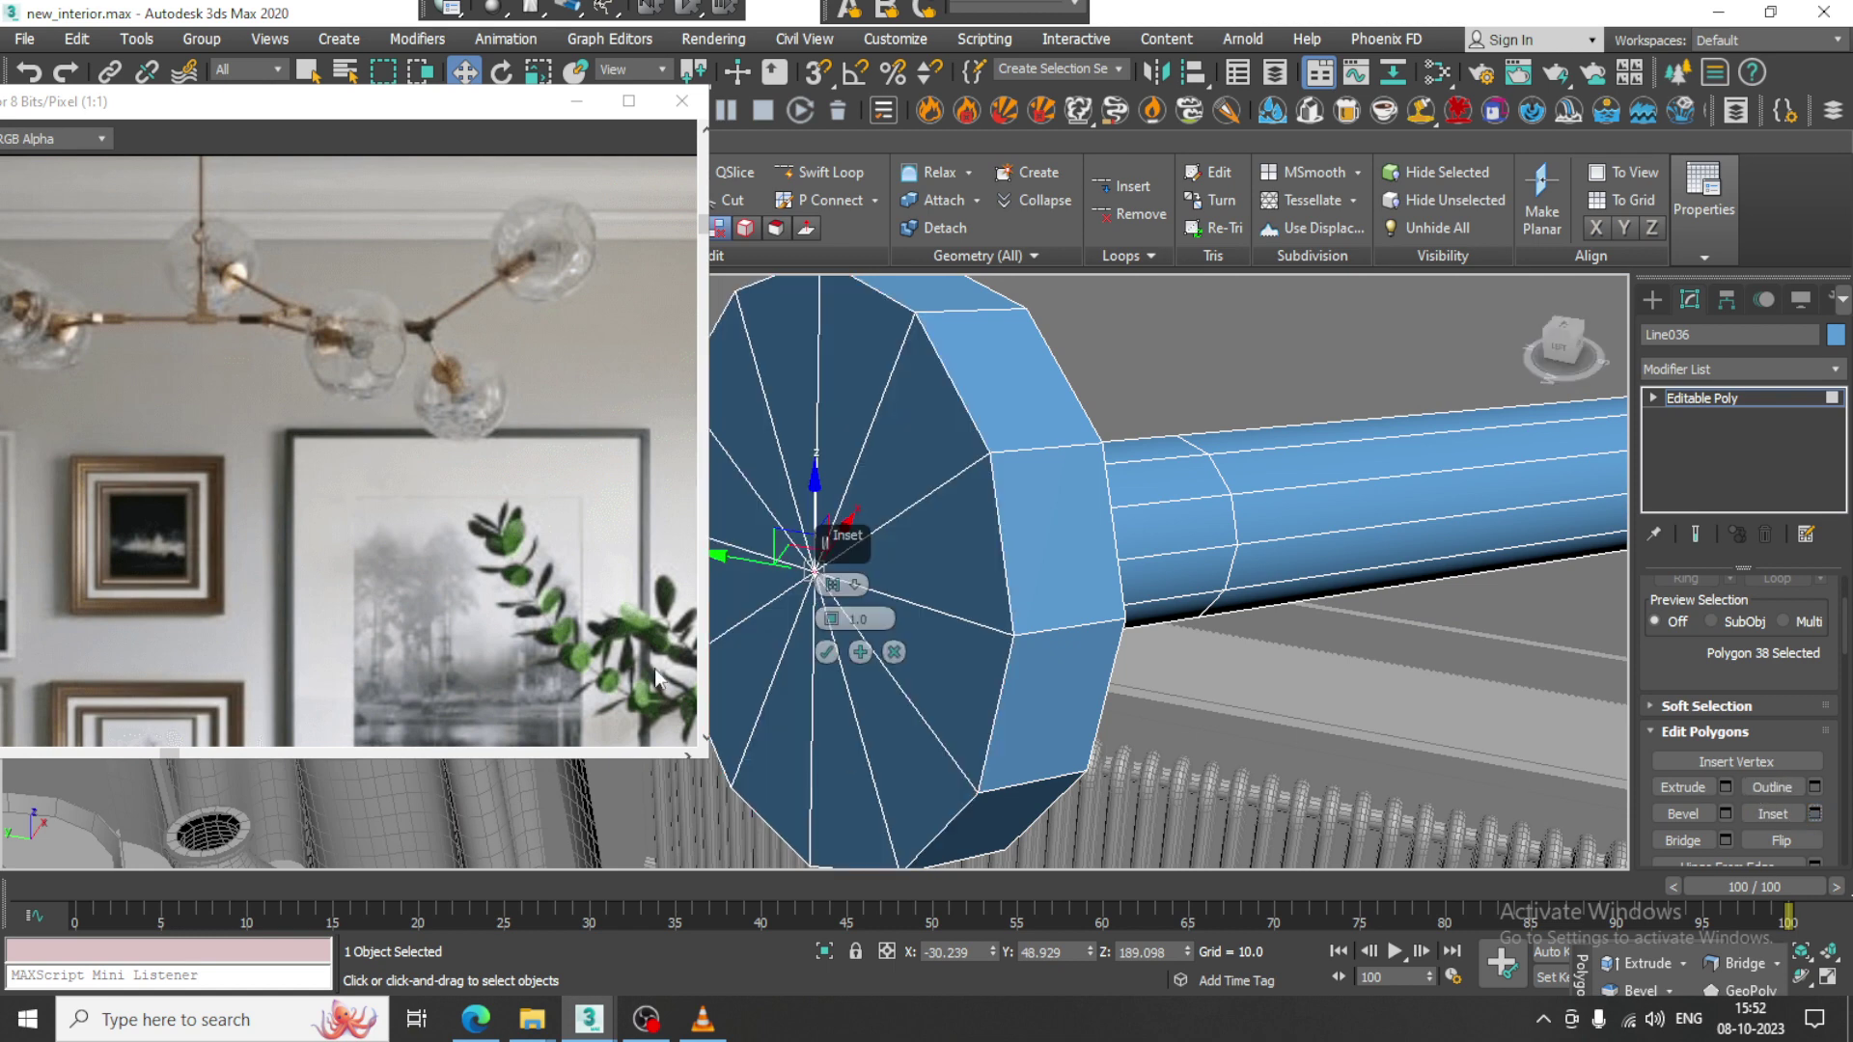
drag(828, 633, 846, 625)
click(826, 653)
Extrude the small central face outward into a long cylindrical bulb holder.
scroll(876, 617, down, 3)
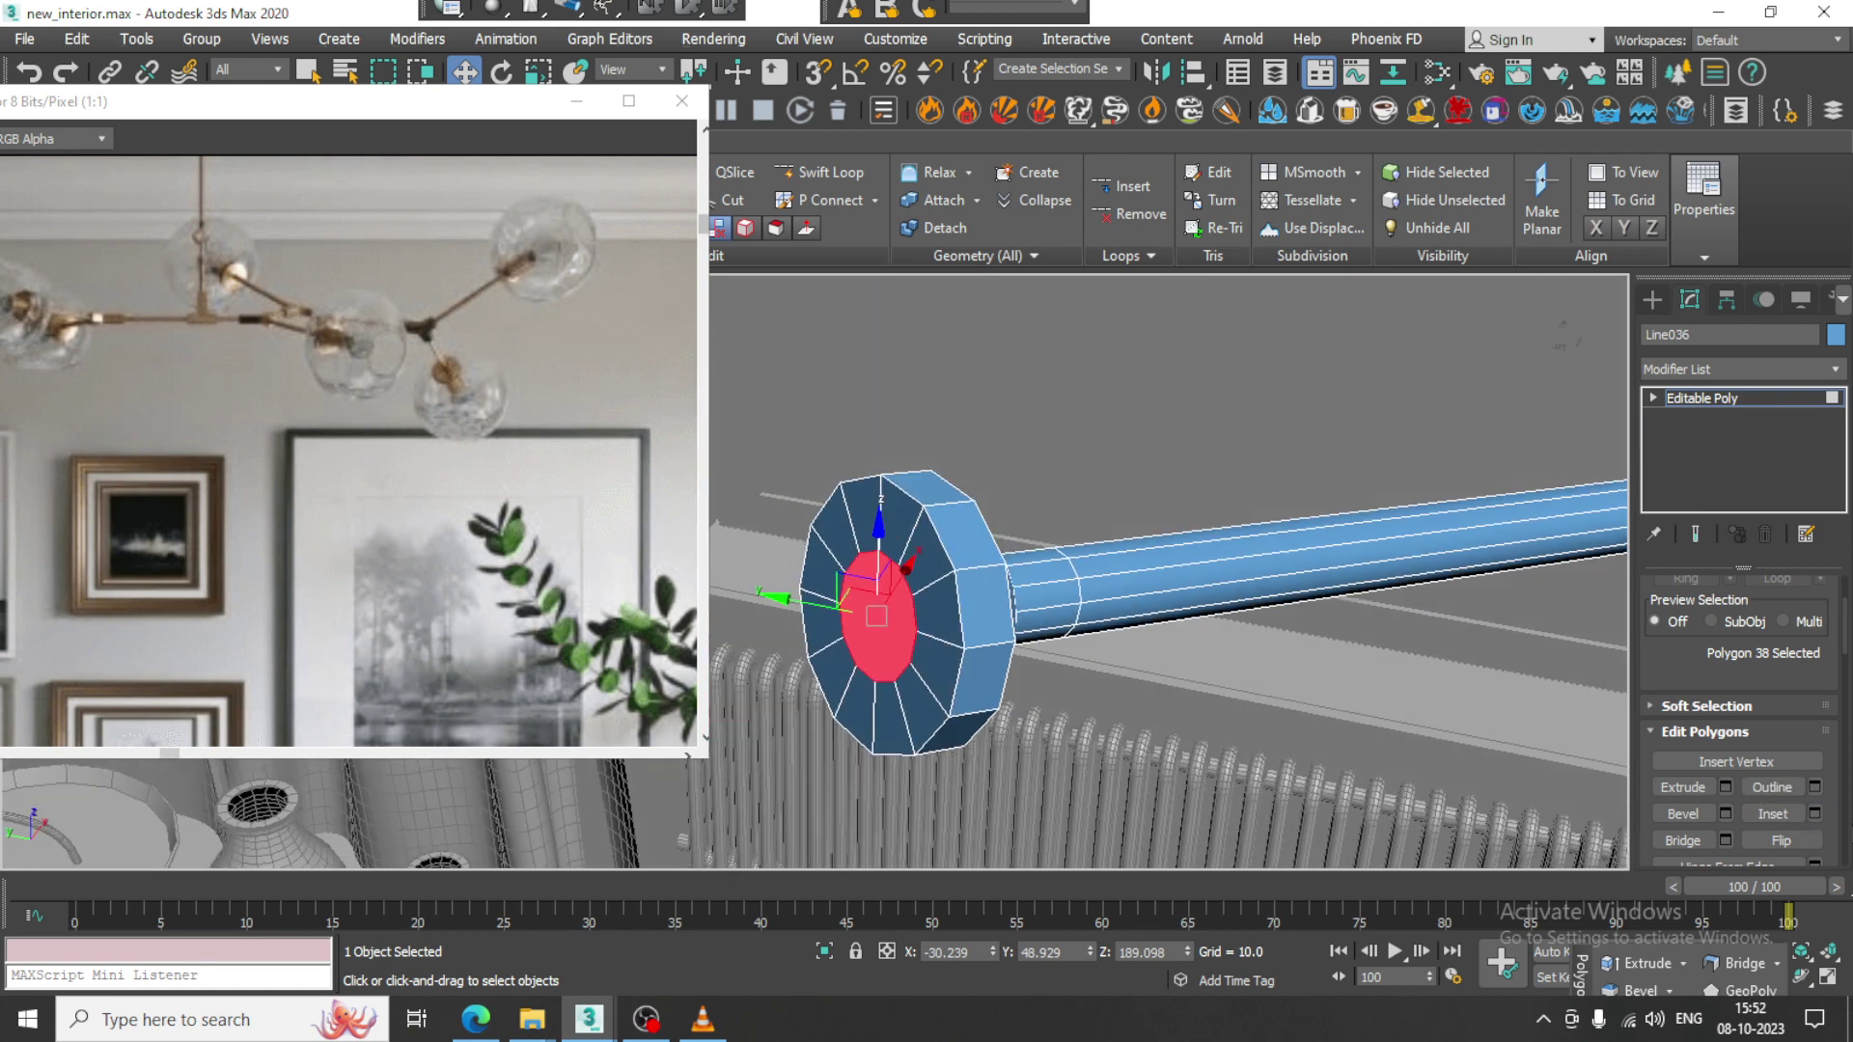
click(1727, 787)
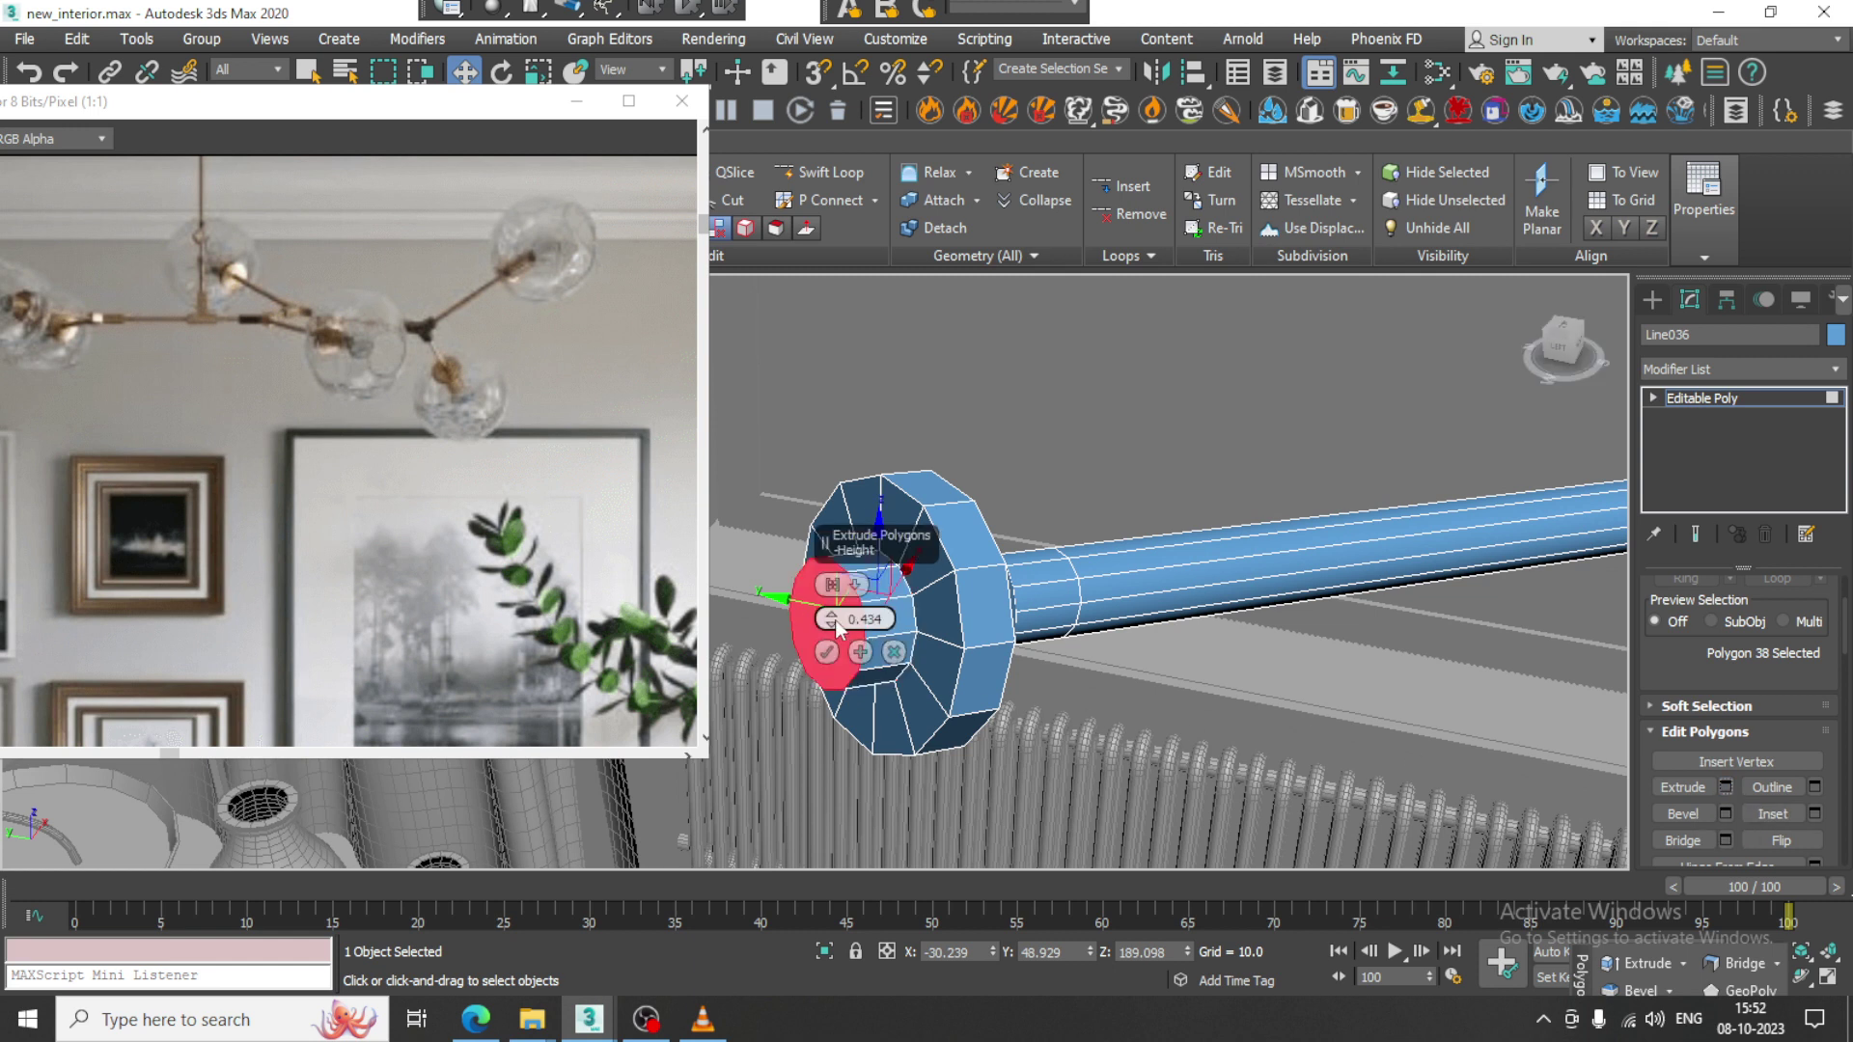
drag(836, 627, 876, 591)
click(827, 652)
scroll(1138, 675, down, 5)
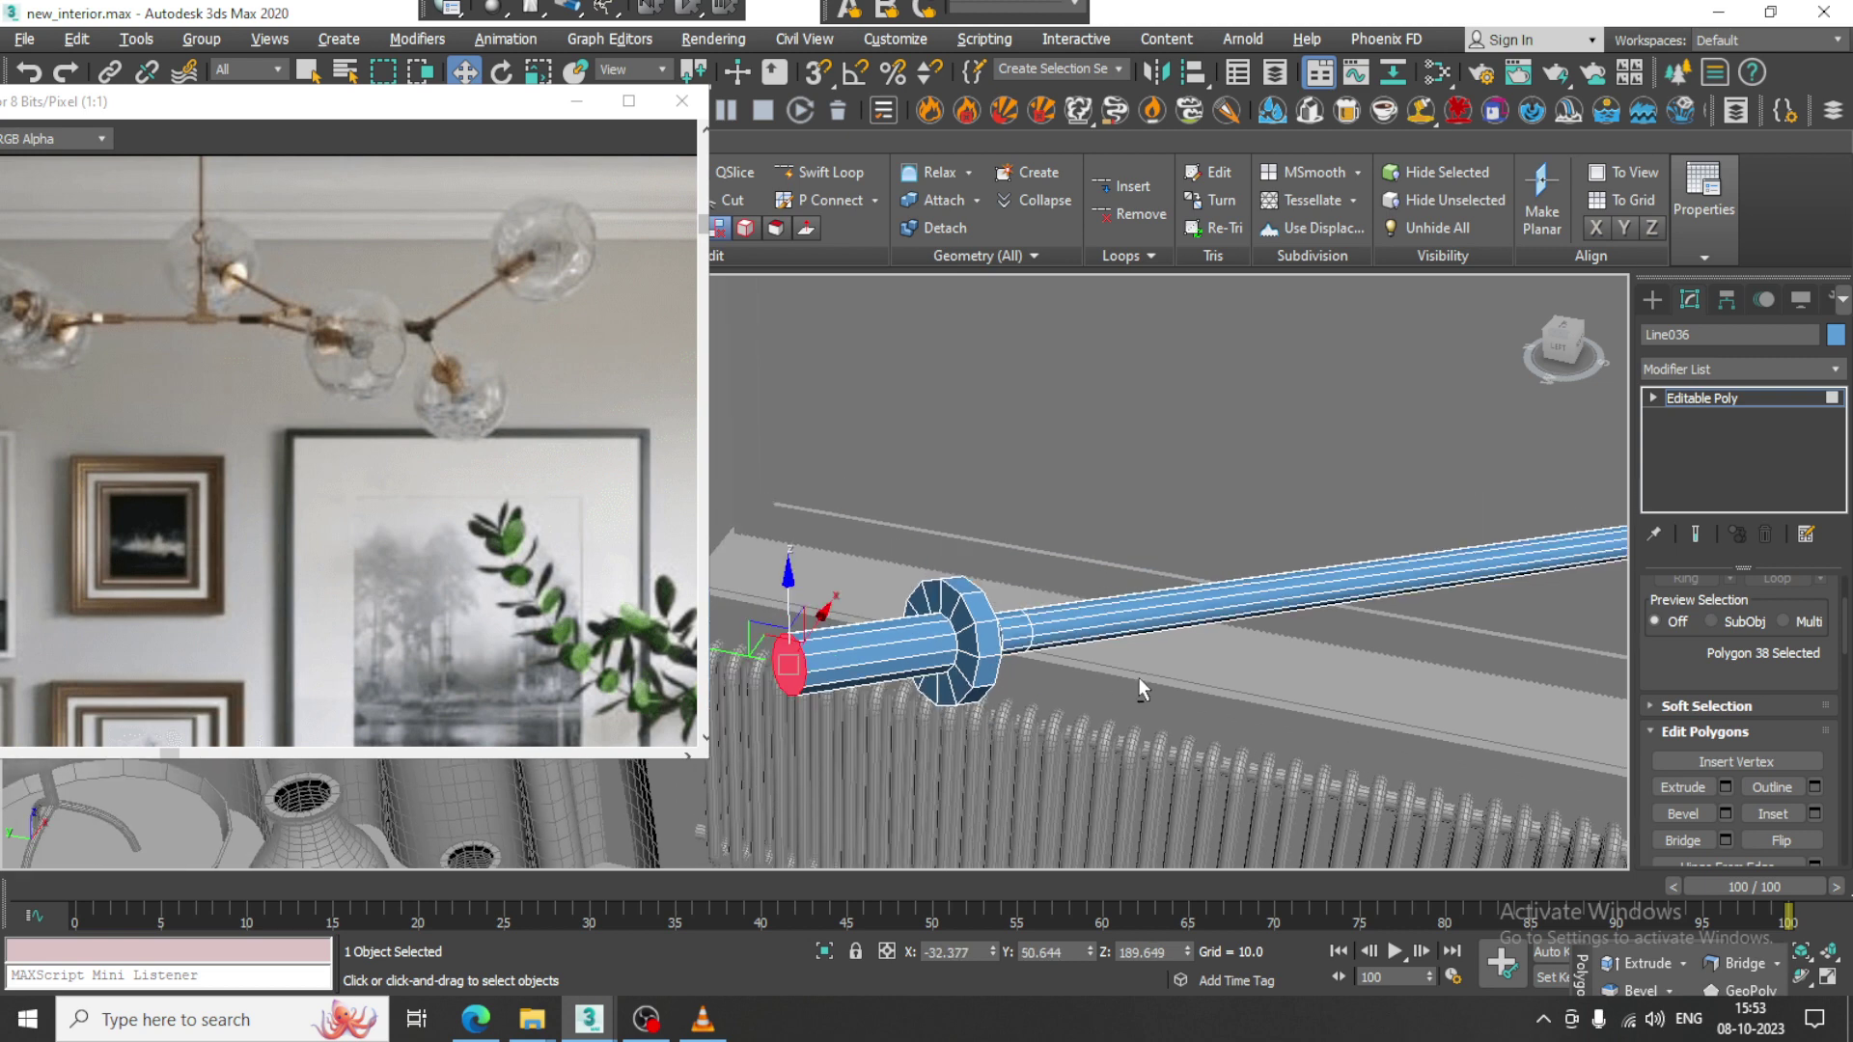
alt+middle_drag(1138, 676, 1055, 677)
Start the Sphere primitive and bring the arm's end close up in the maximized front orthographic view.
click(1652, 300)
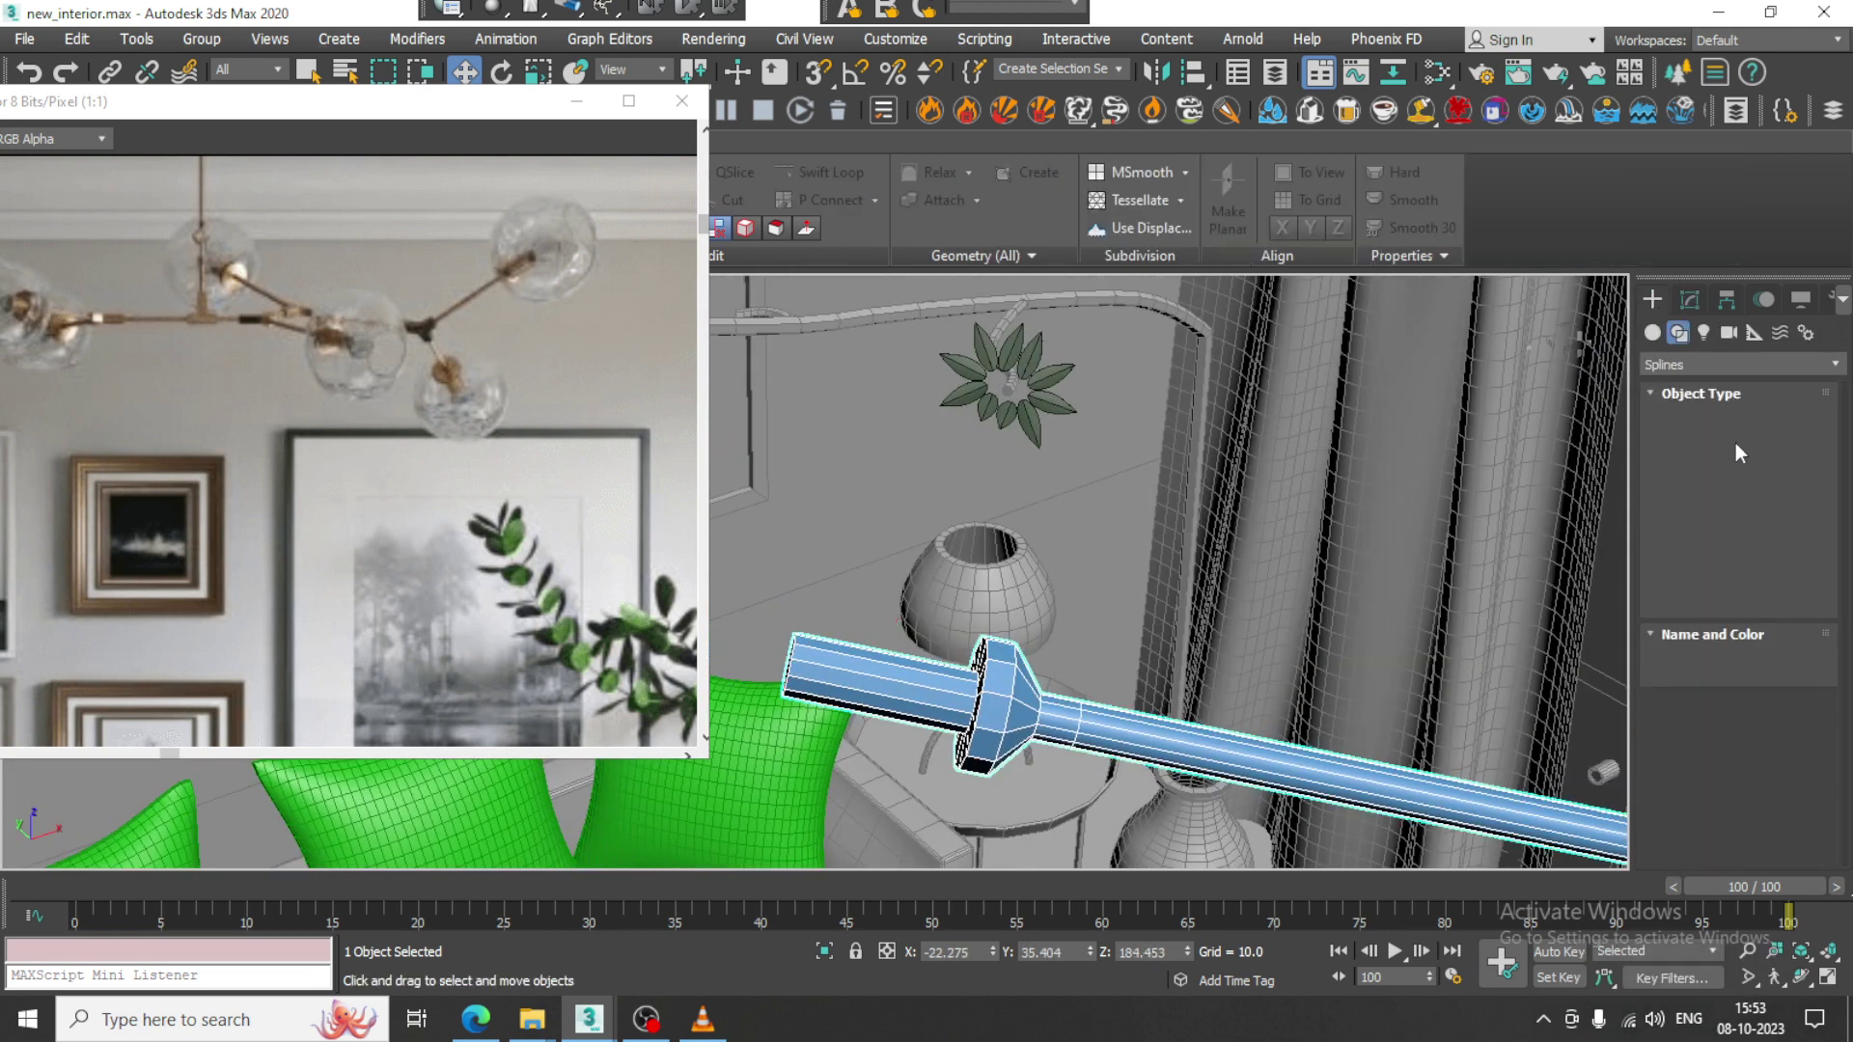
click(1679, 334)
click(1652, 333)
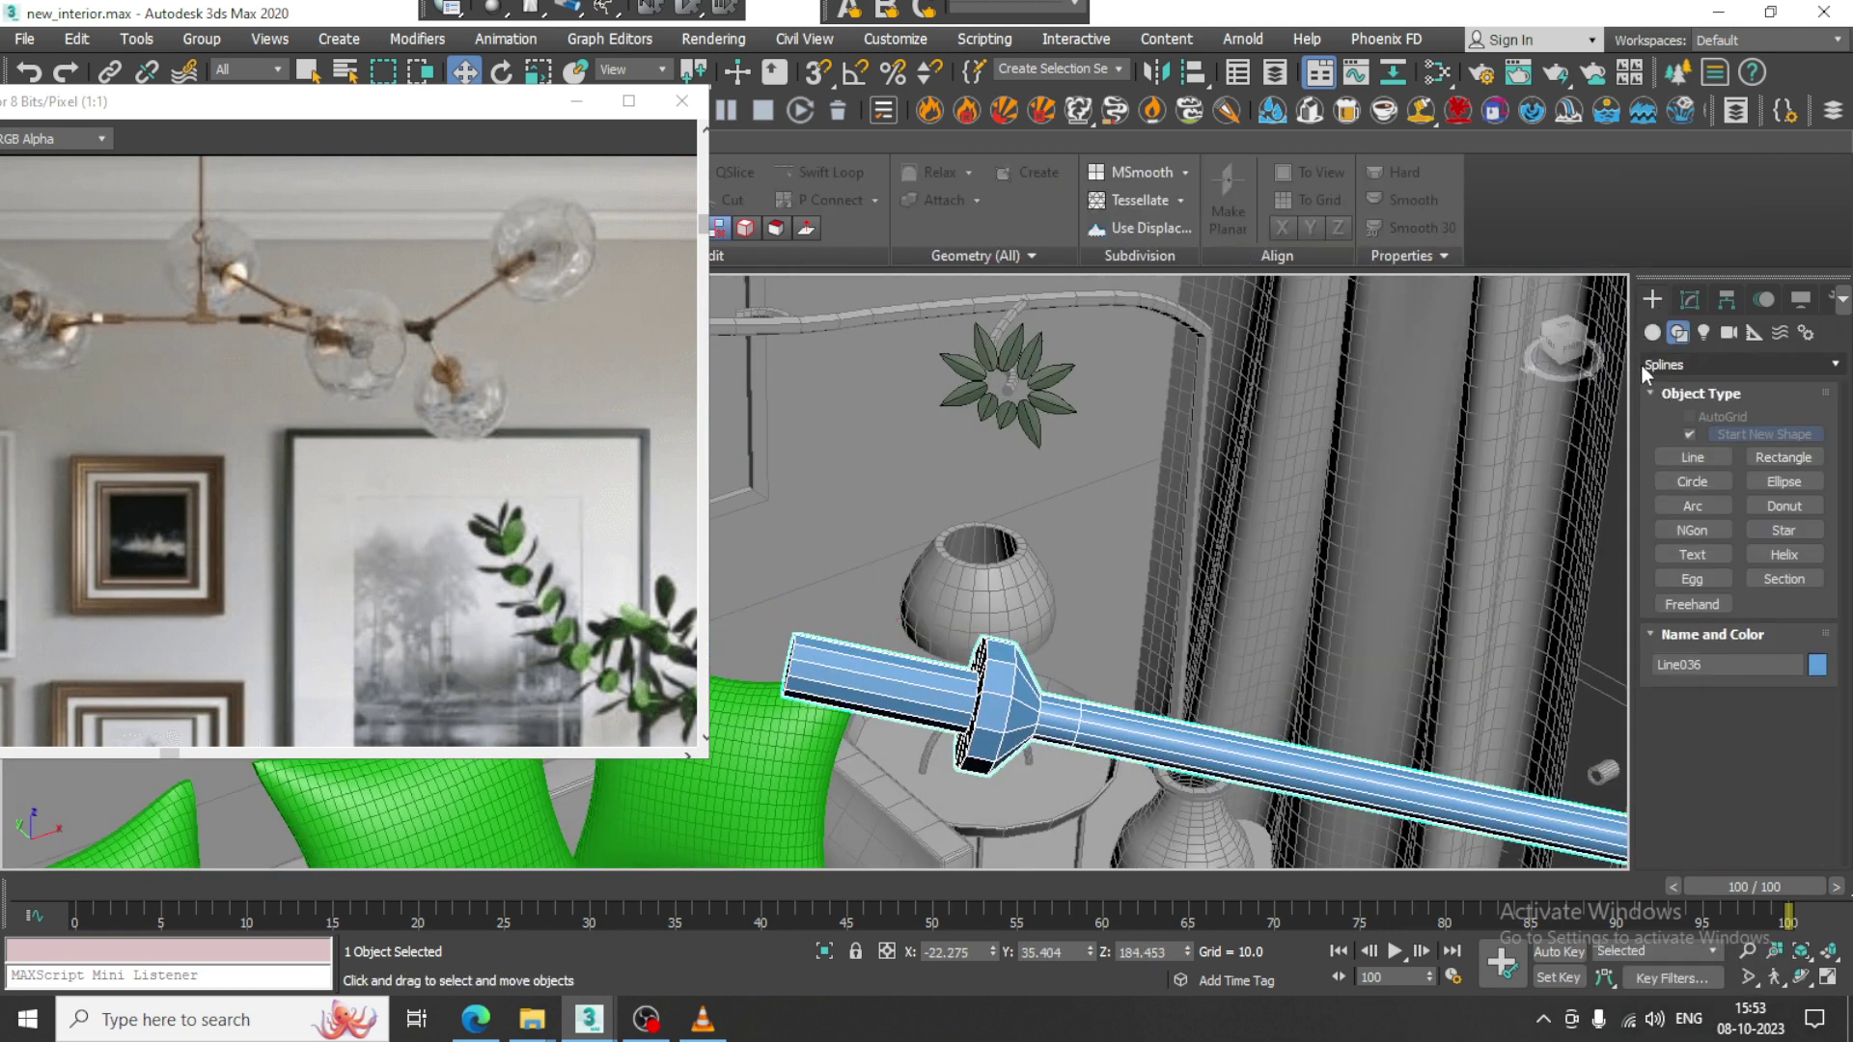
click(1700, 461)
key(alt+w)
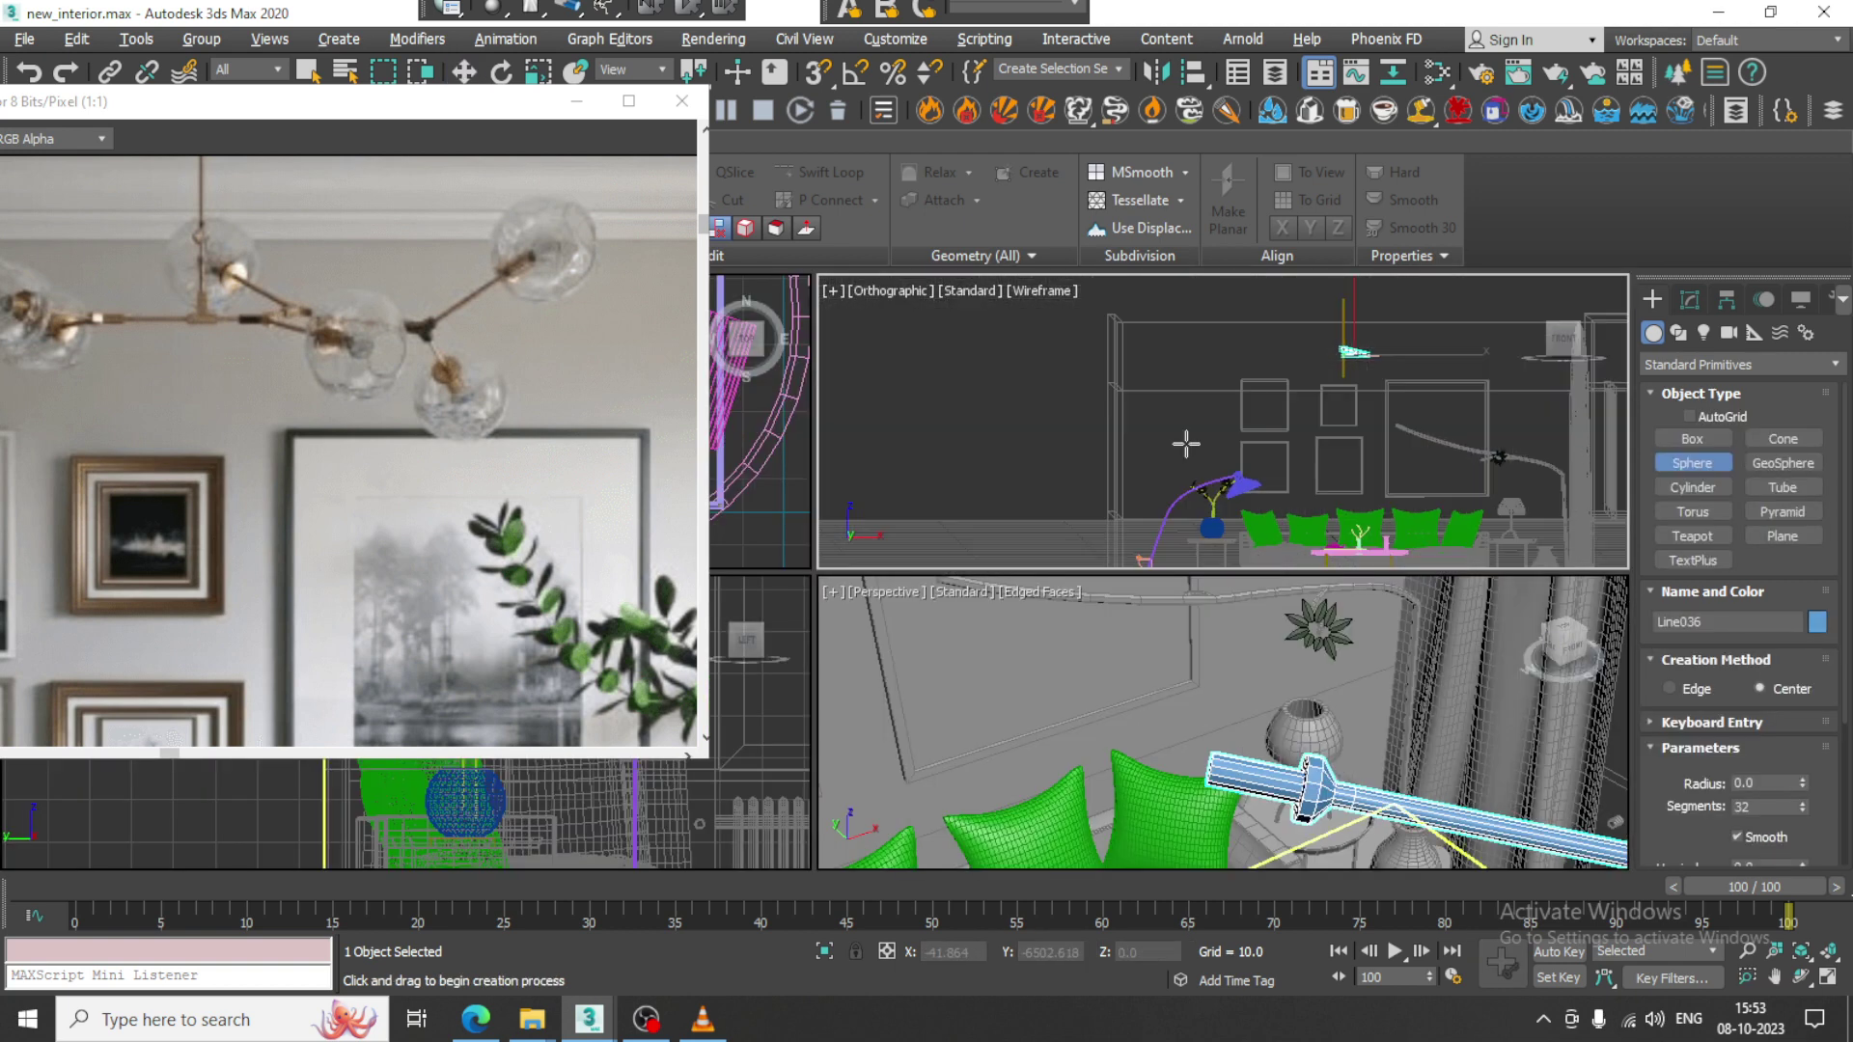
key(z)
middle_drag(1128, 467, 1592, 532)
key(alt+w)
scroll(1140, 482, down, 2)
drag(941, 483, 1032, 565)
scroll(1084, 580, down, 4)
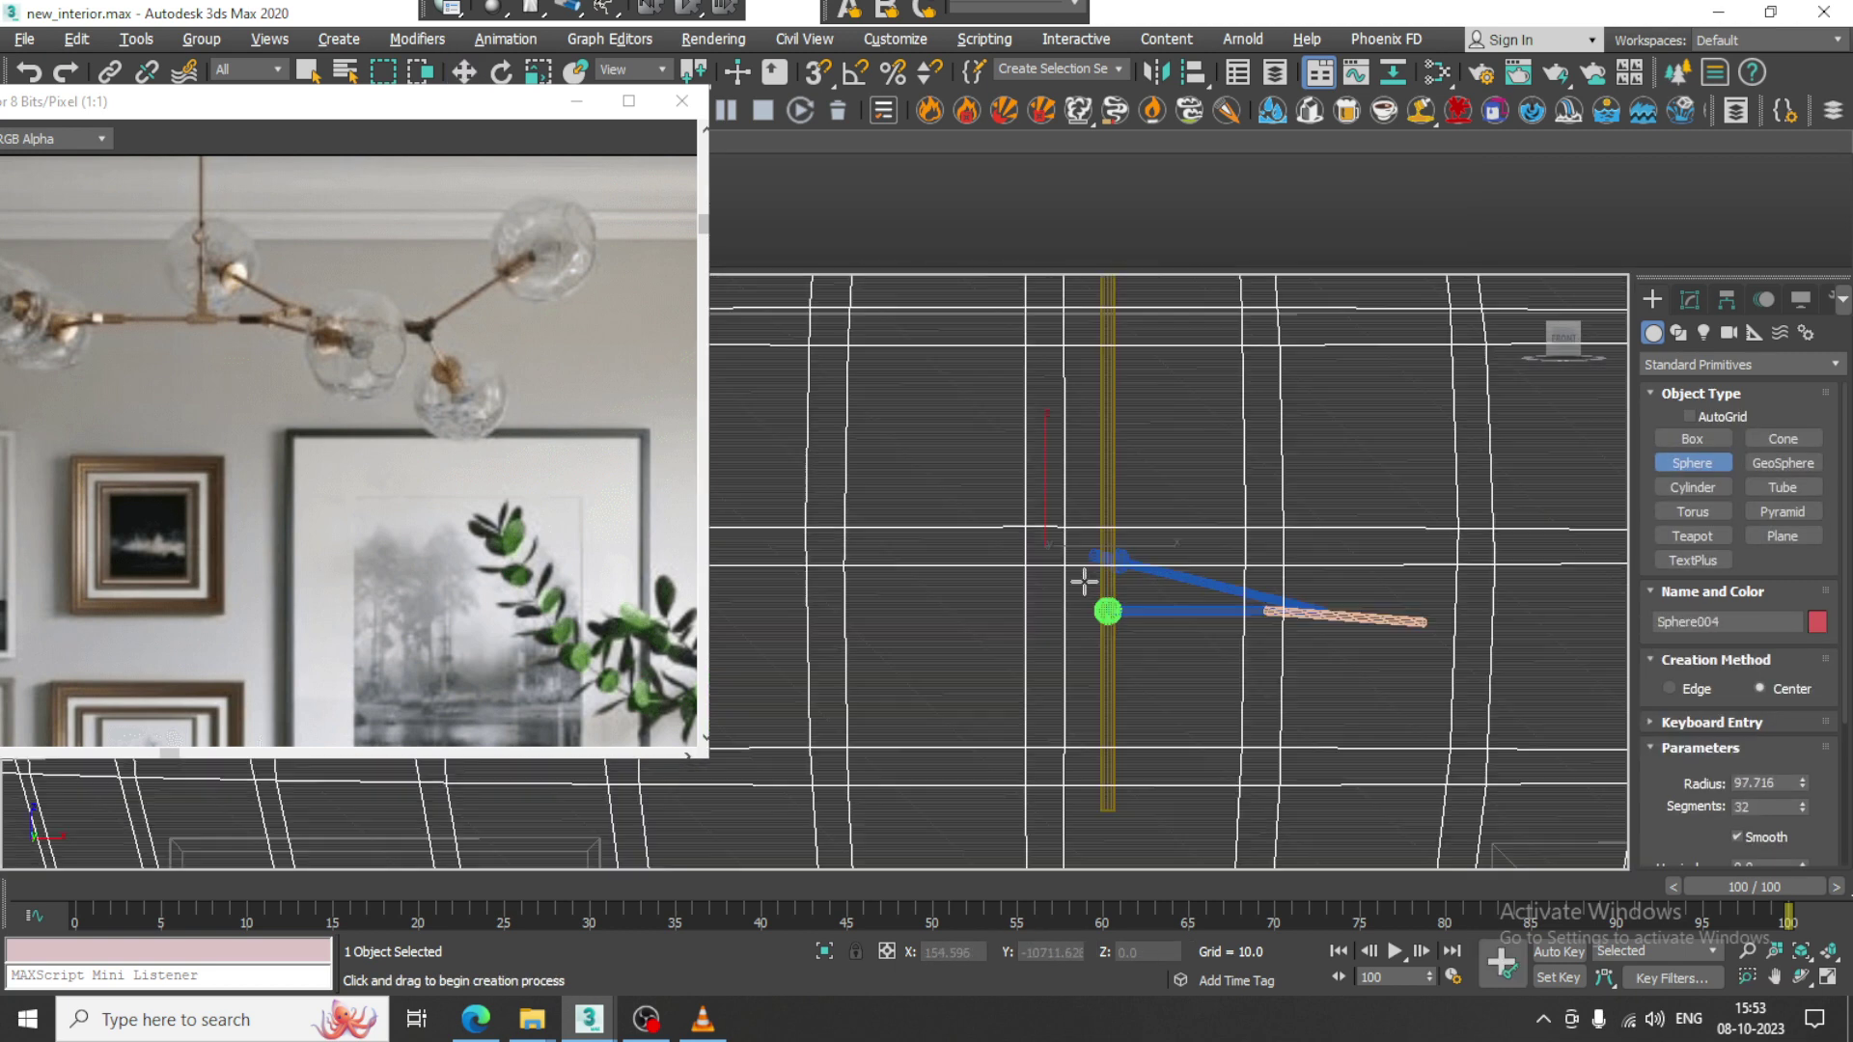
key(ctrl+z)
Draw a large sphere in the front view, centred just beside the chandelier rod, as the glass globe.
scroll(1092, 573, down, 6)
scroll(1079, 570, up, 2)
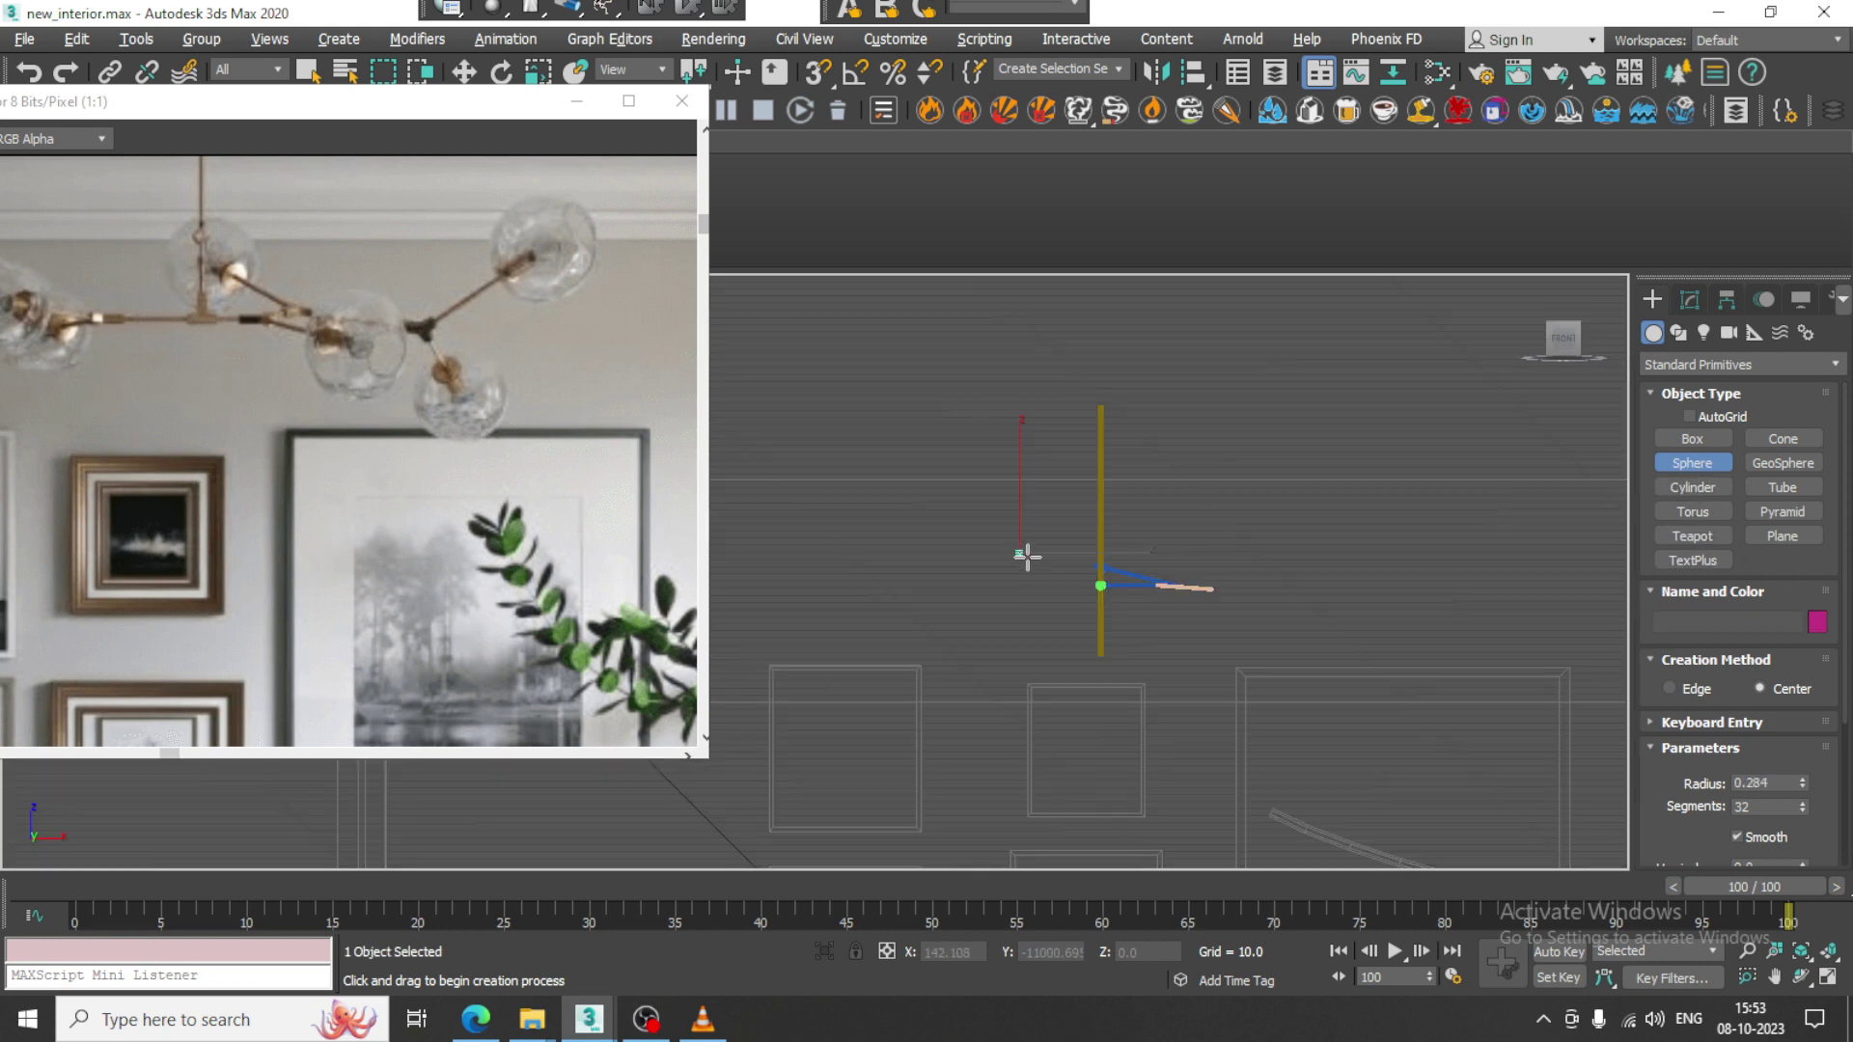
drag(1023, 552, 1273, 627)
key(w)
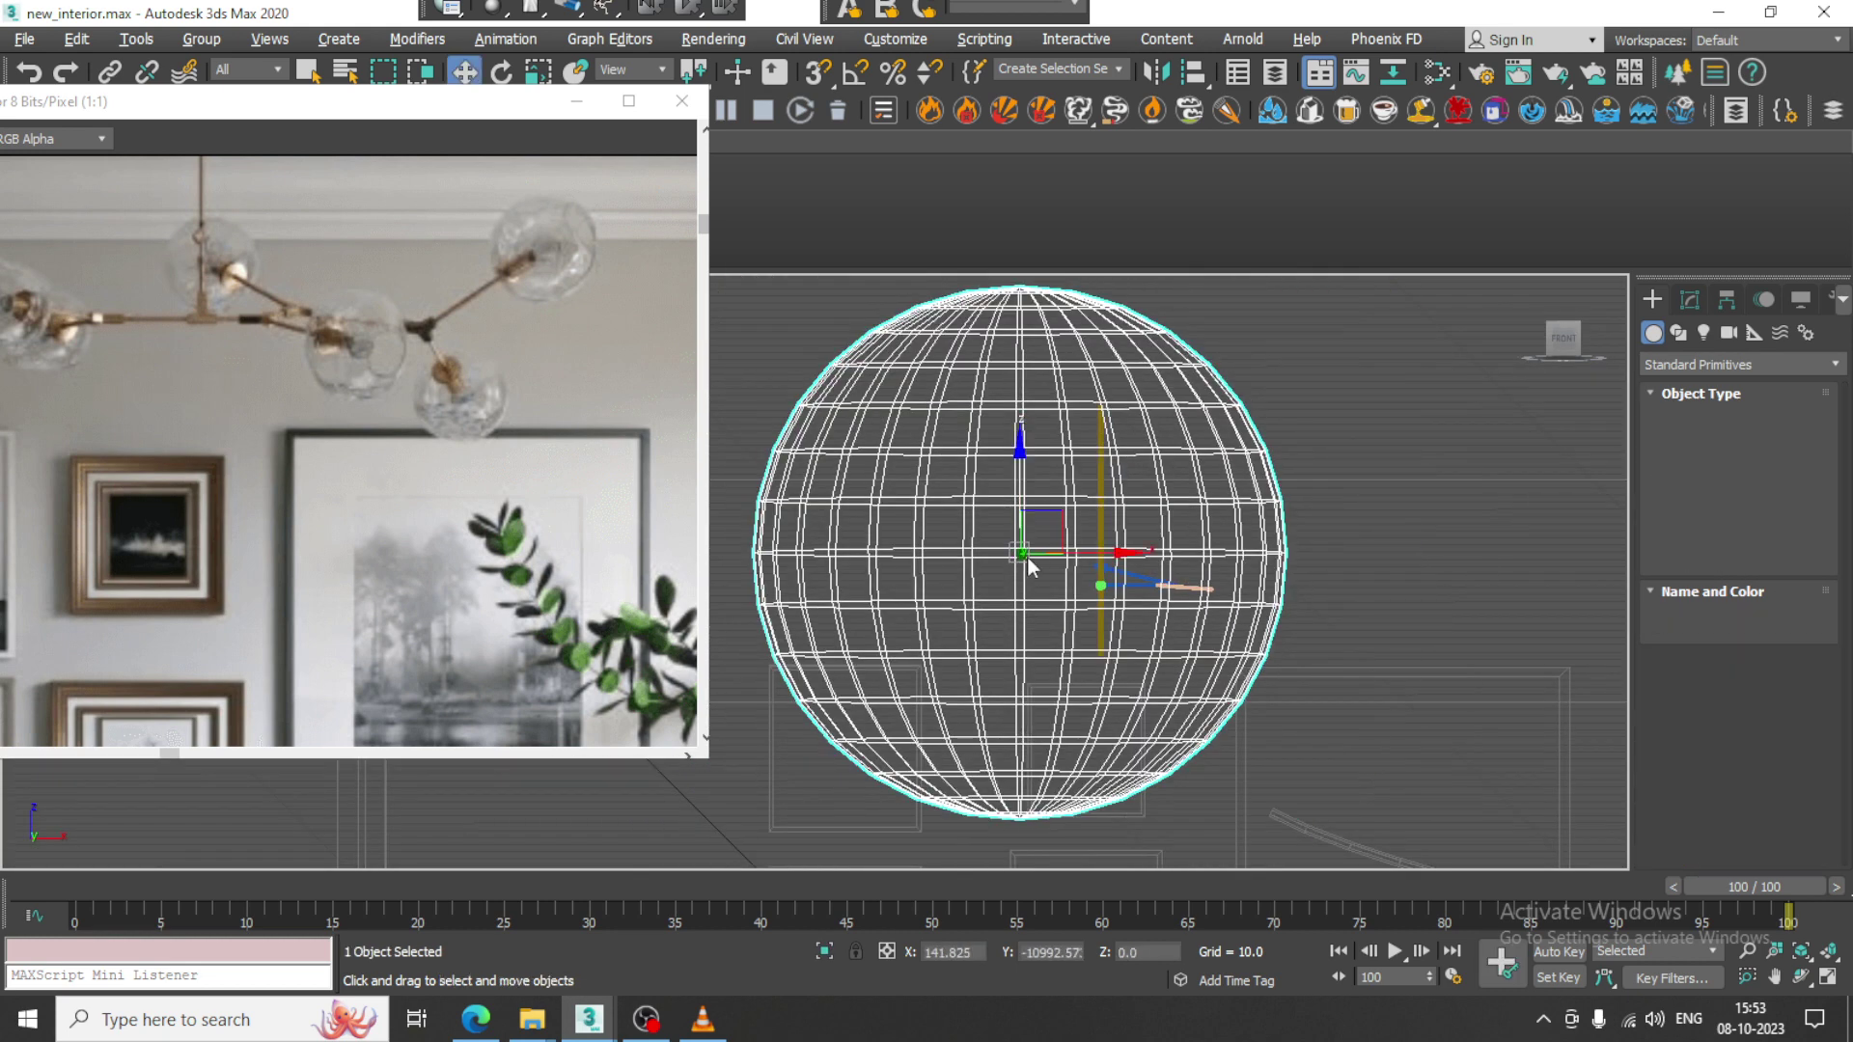
Move the globe sphere along Y back into the room to Y 111.978 in the perspective view.
key(alt+w)
click(1196, 693)
key(alt+w)
scroll(1173, 698, down, 10)
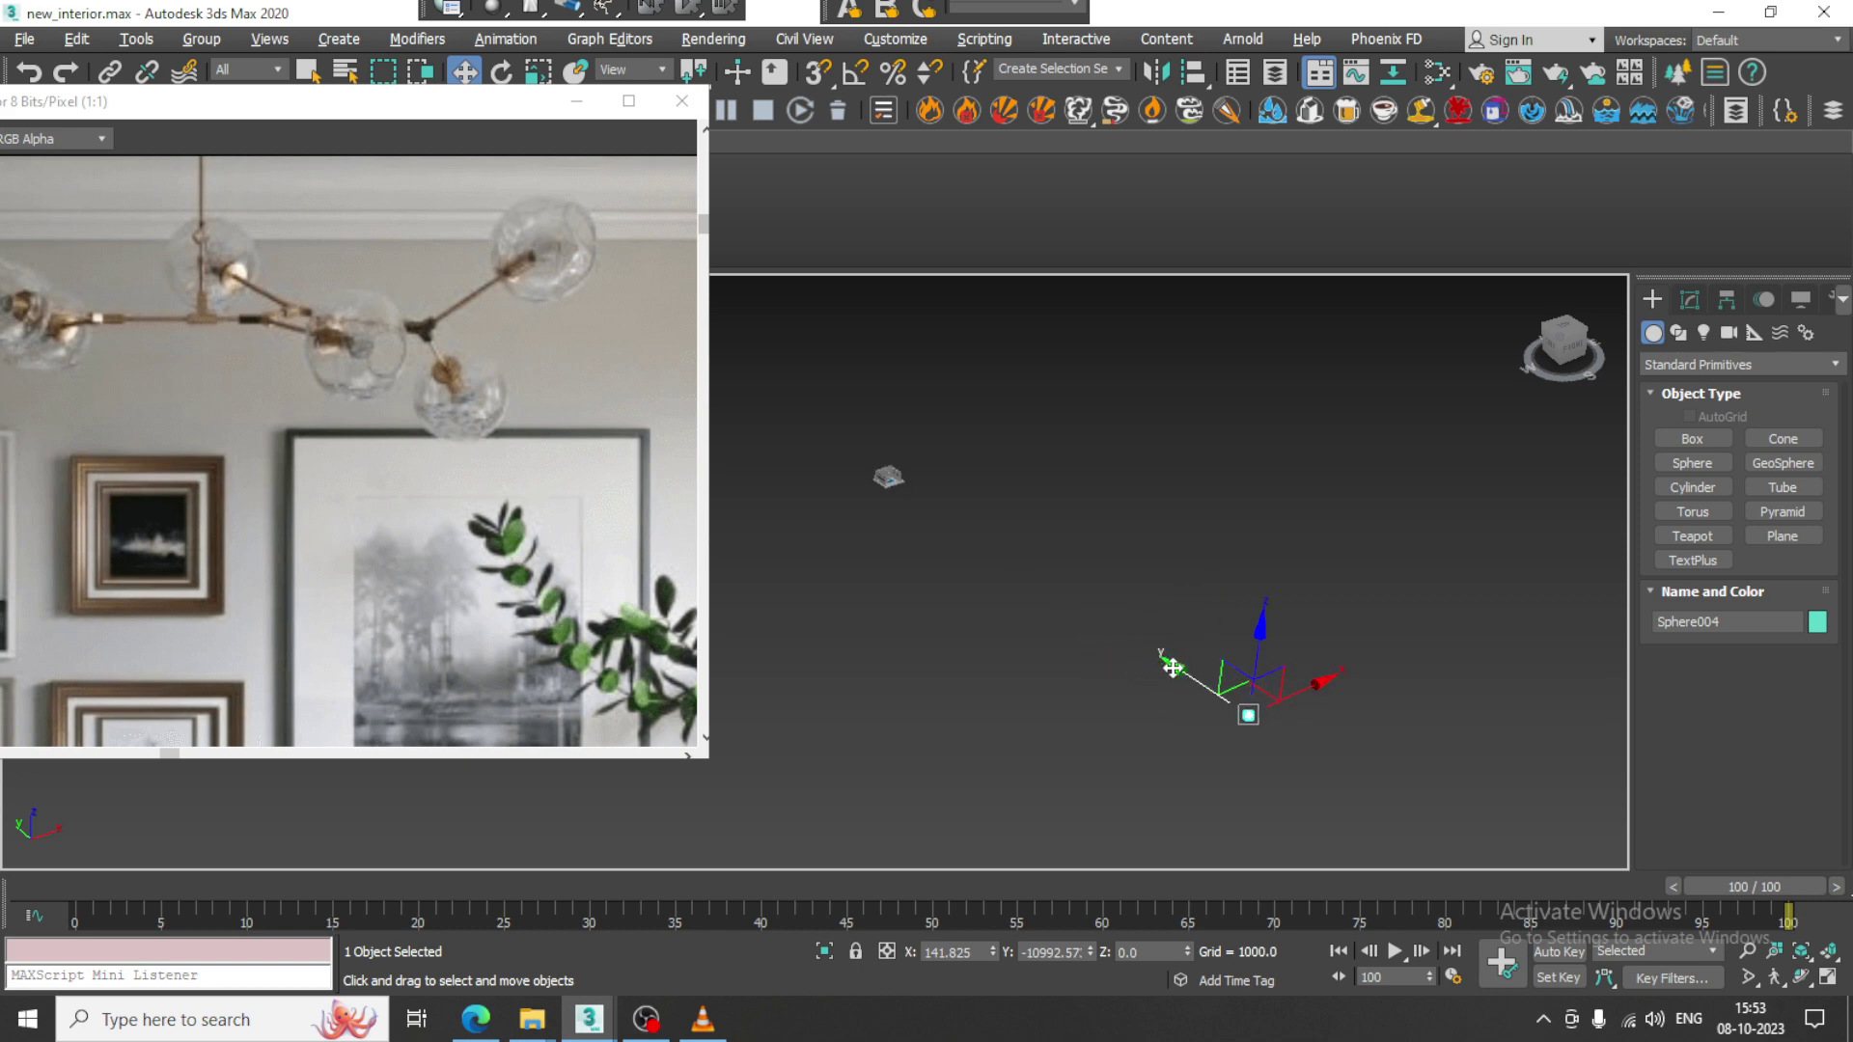
drag(1172, 667, 801, 493)
key(z)
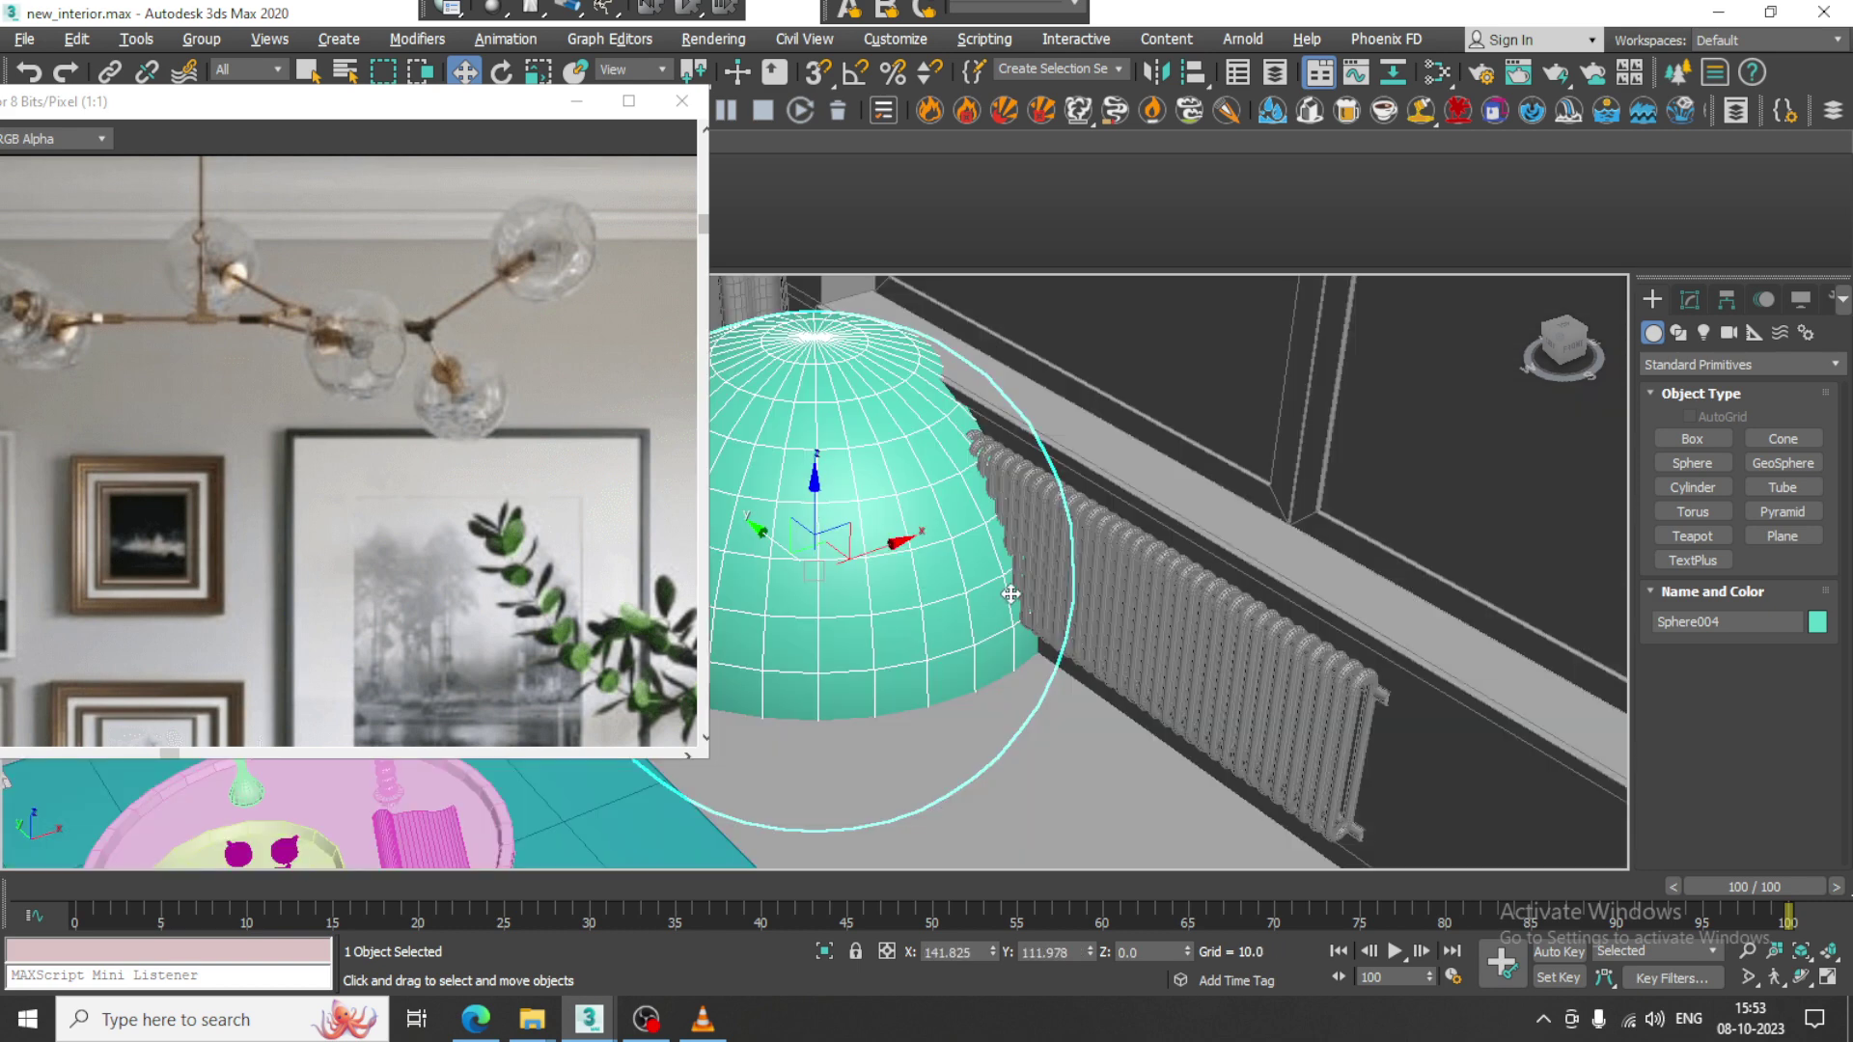
Scale the globe sphere down uniformly.
scroll(1006, 602, down, 6)
alt+middle_drag(1006, 602, 951, 598)
key(r)
drag(966, 590, 1108, 752)
key(w)
Move the globe sphere to X -54.374 and Z 143.667, towards the chandelier, and frame it in the front view.
alt+middle_drag(1004, 656, 1029, 558)
middle_drag(1030, 558, 1168, 583)
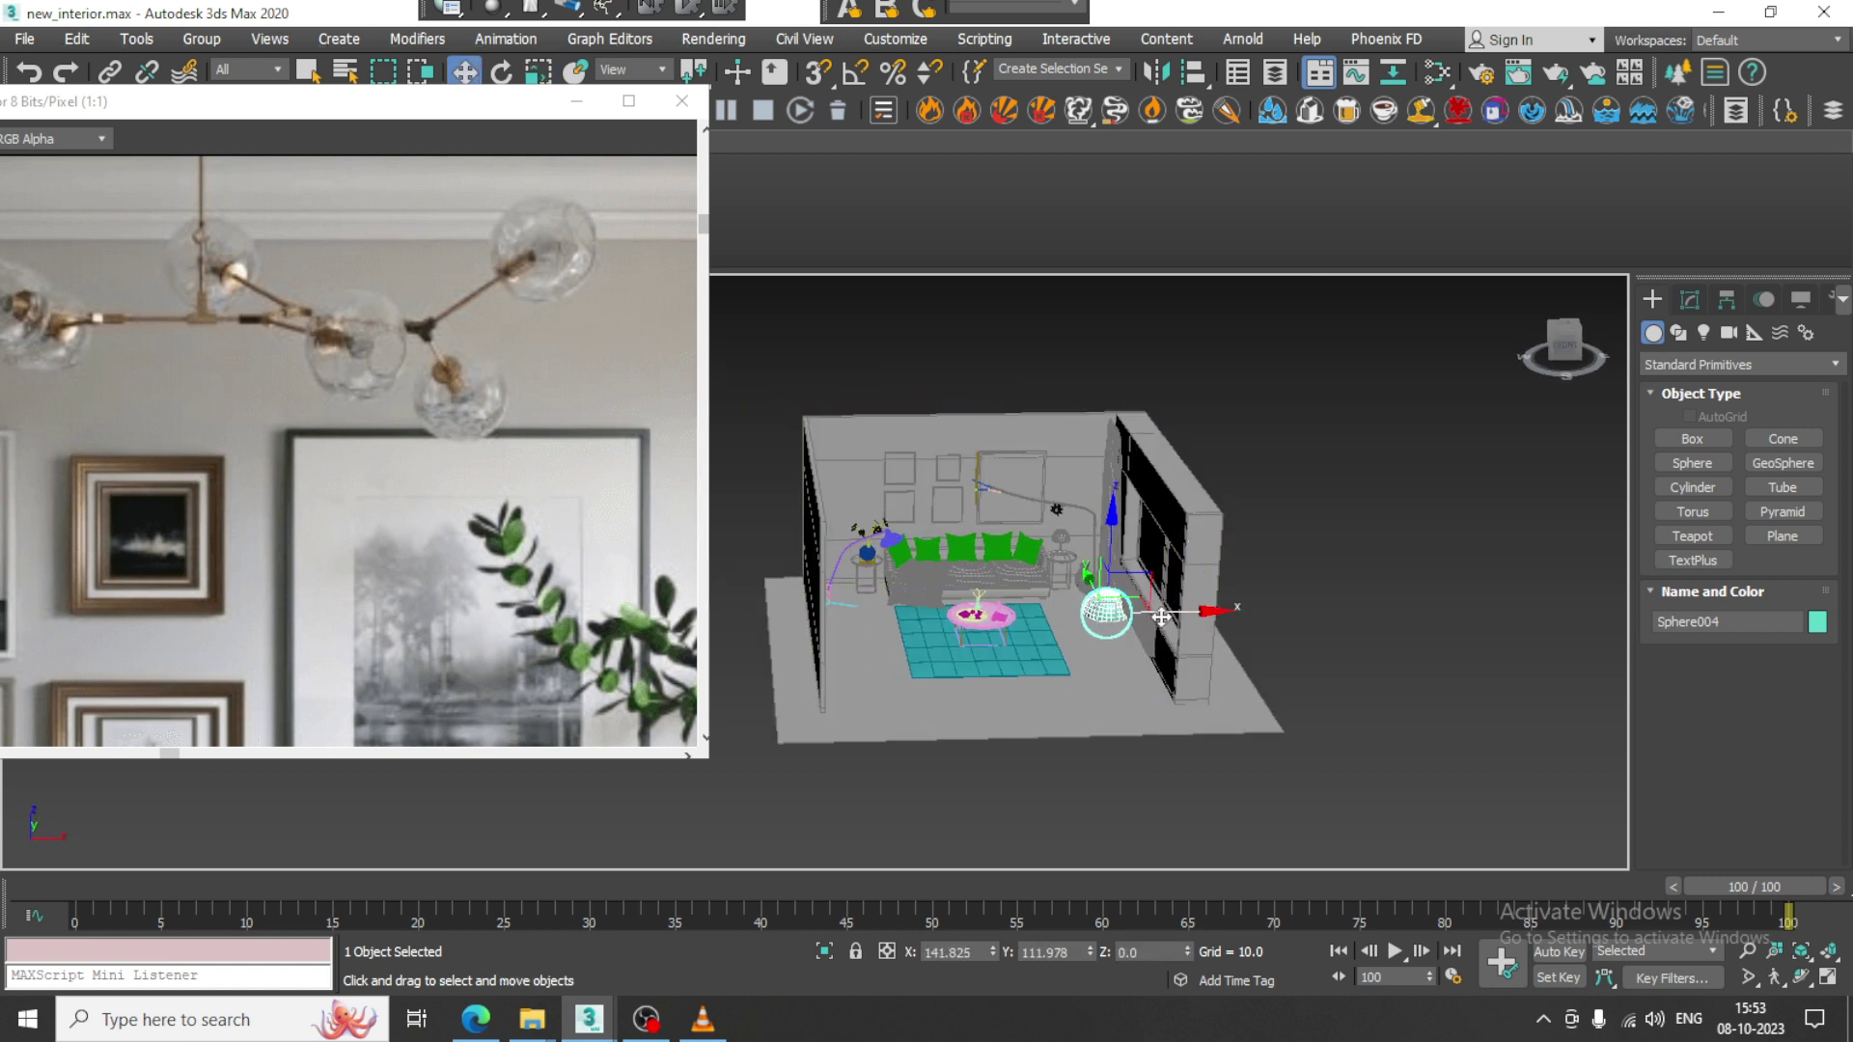
drag(1090, 574, 944, 432)
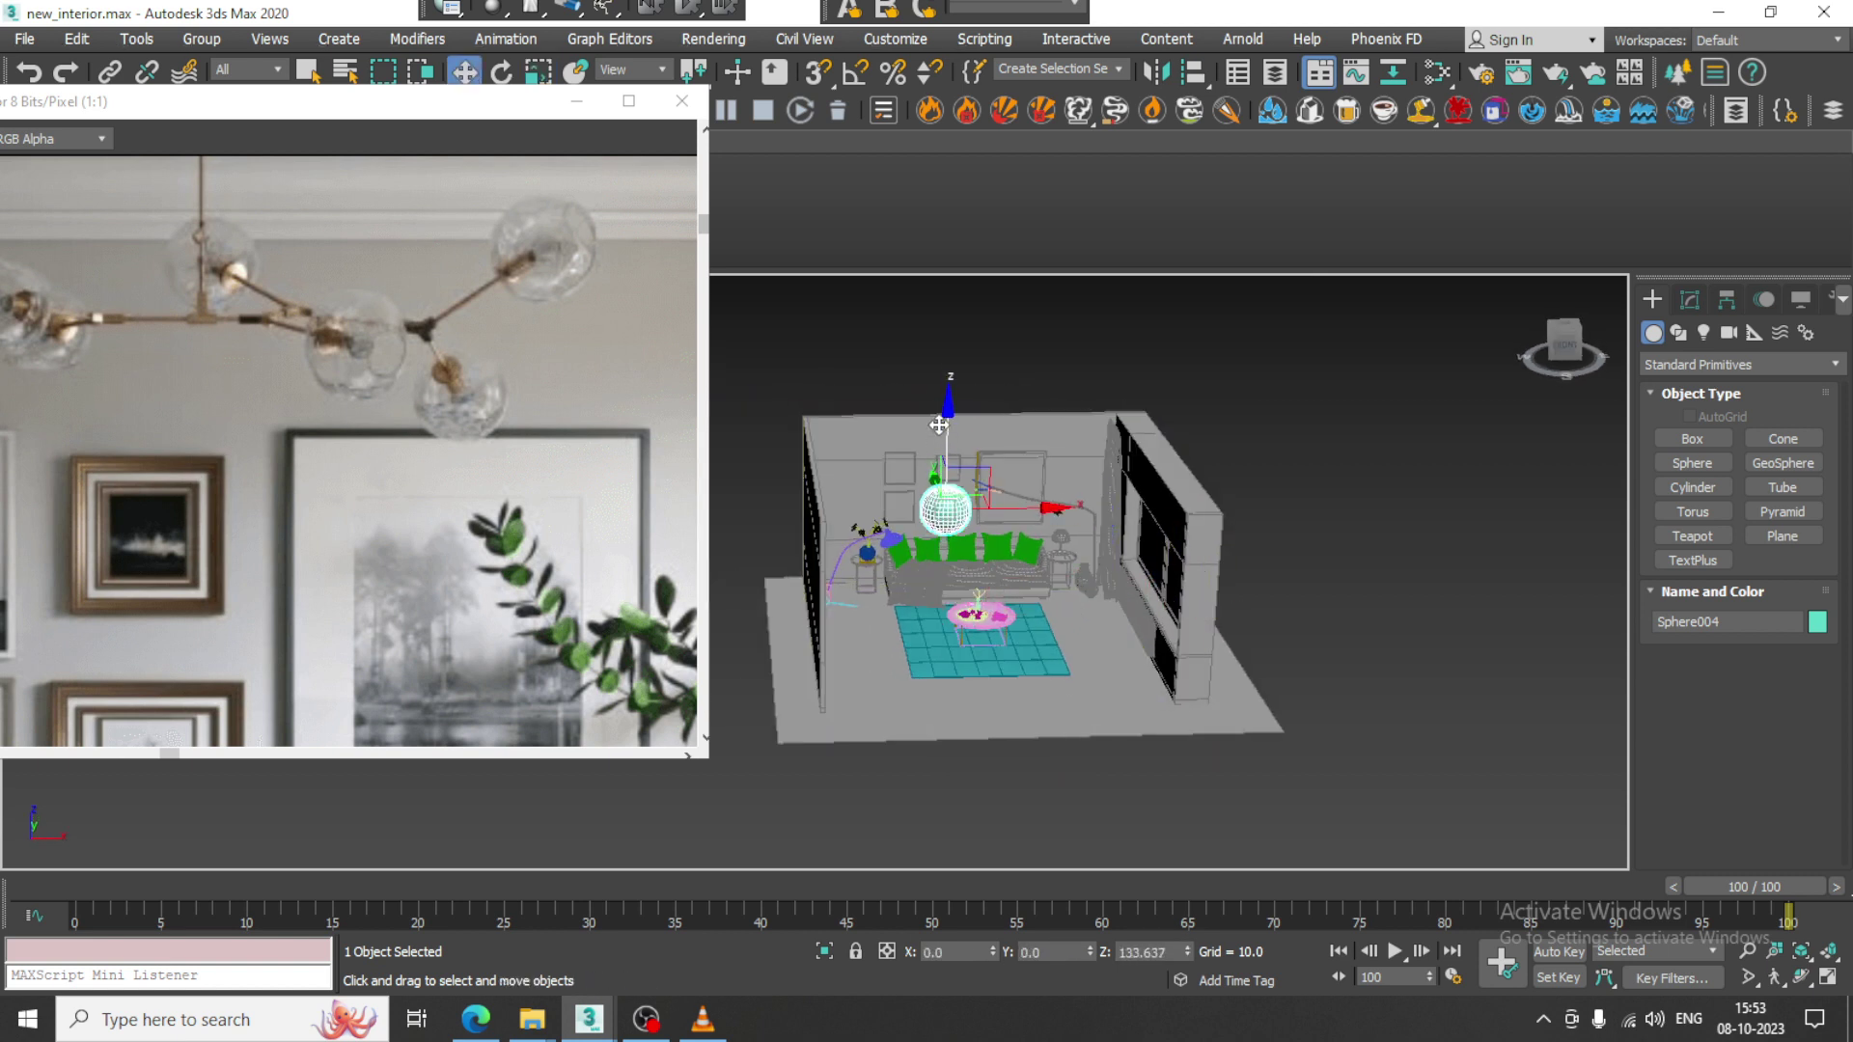
key(alt+w)
scroll(1253, 404, up, 2)
key(alt+w)
middle_drag(1051, 692, 1272, 386)
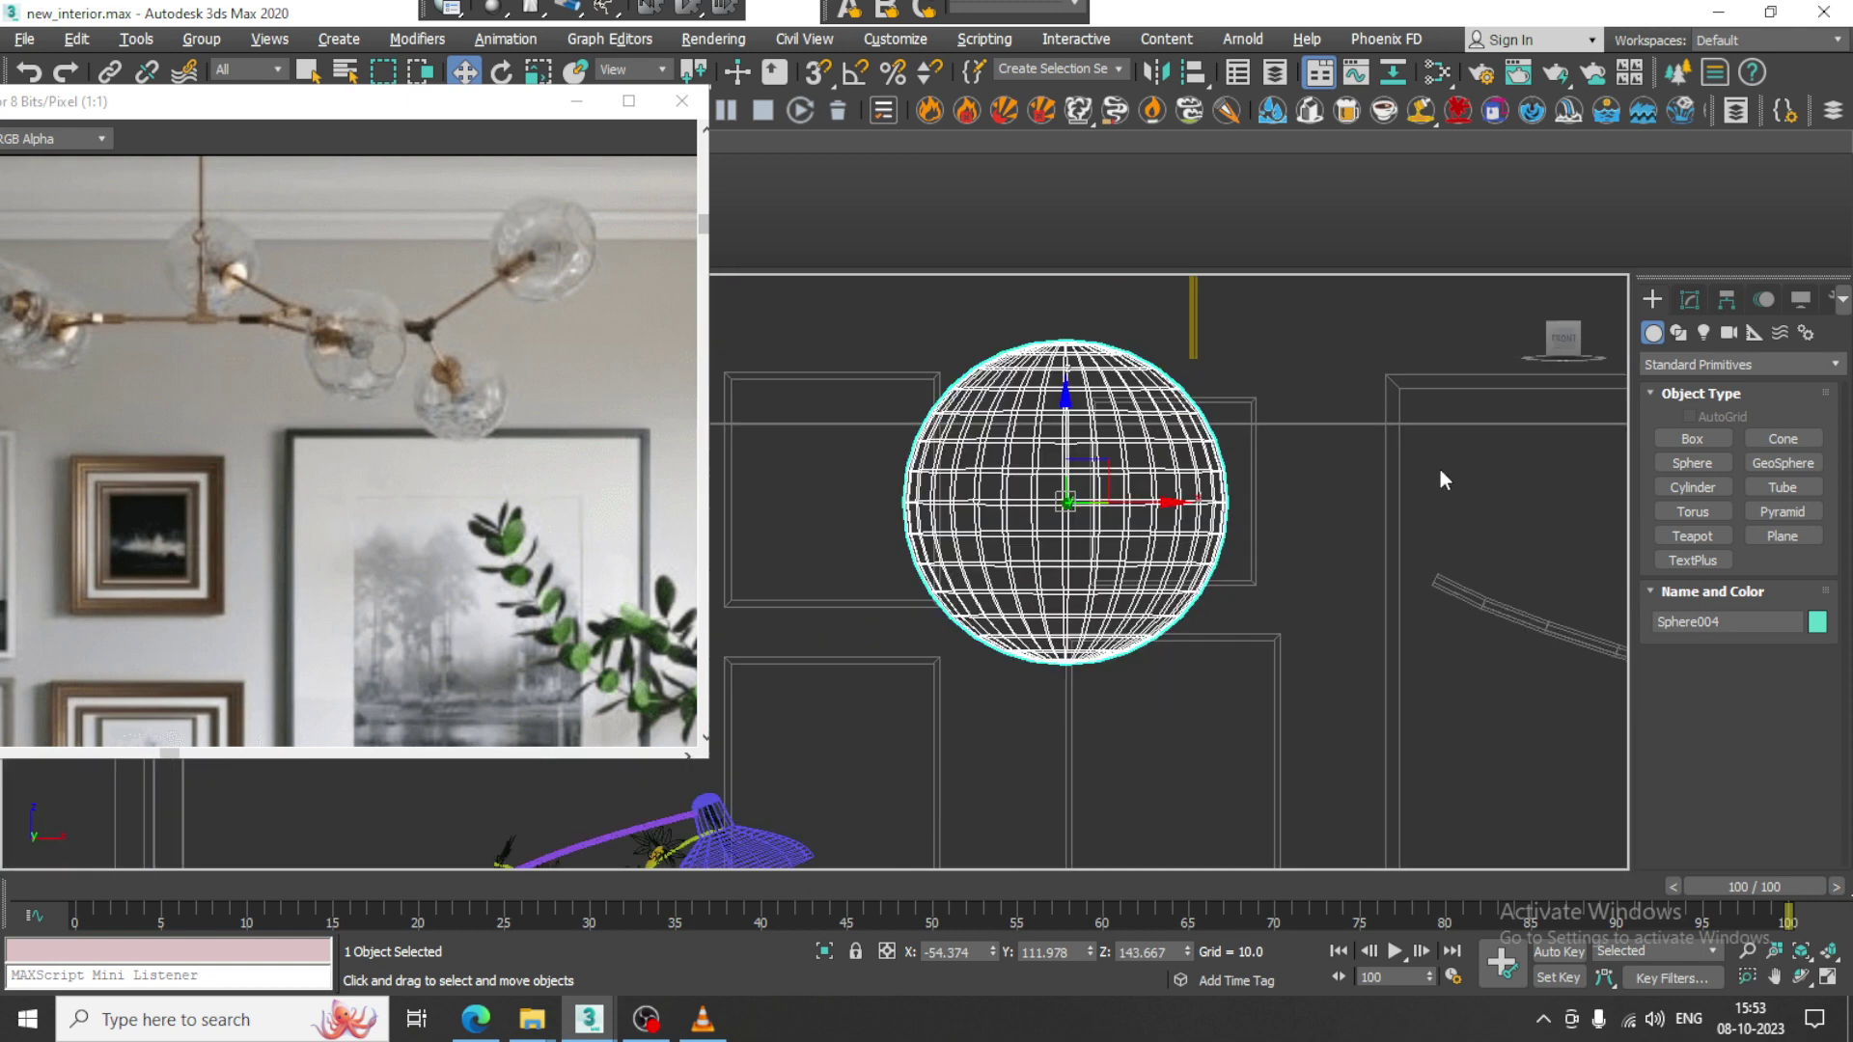
Reduce the globe sphere's segments to 28.
click(1690, 299)
right_click(1721, 398)
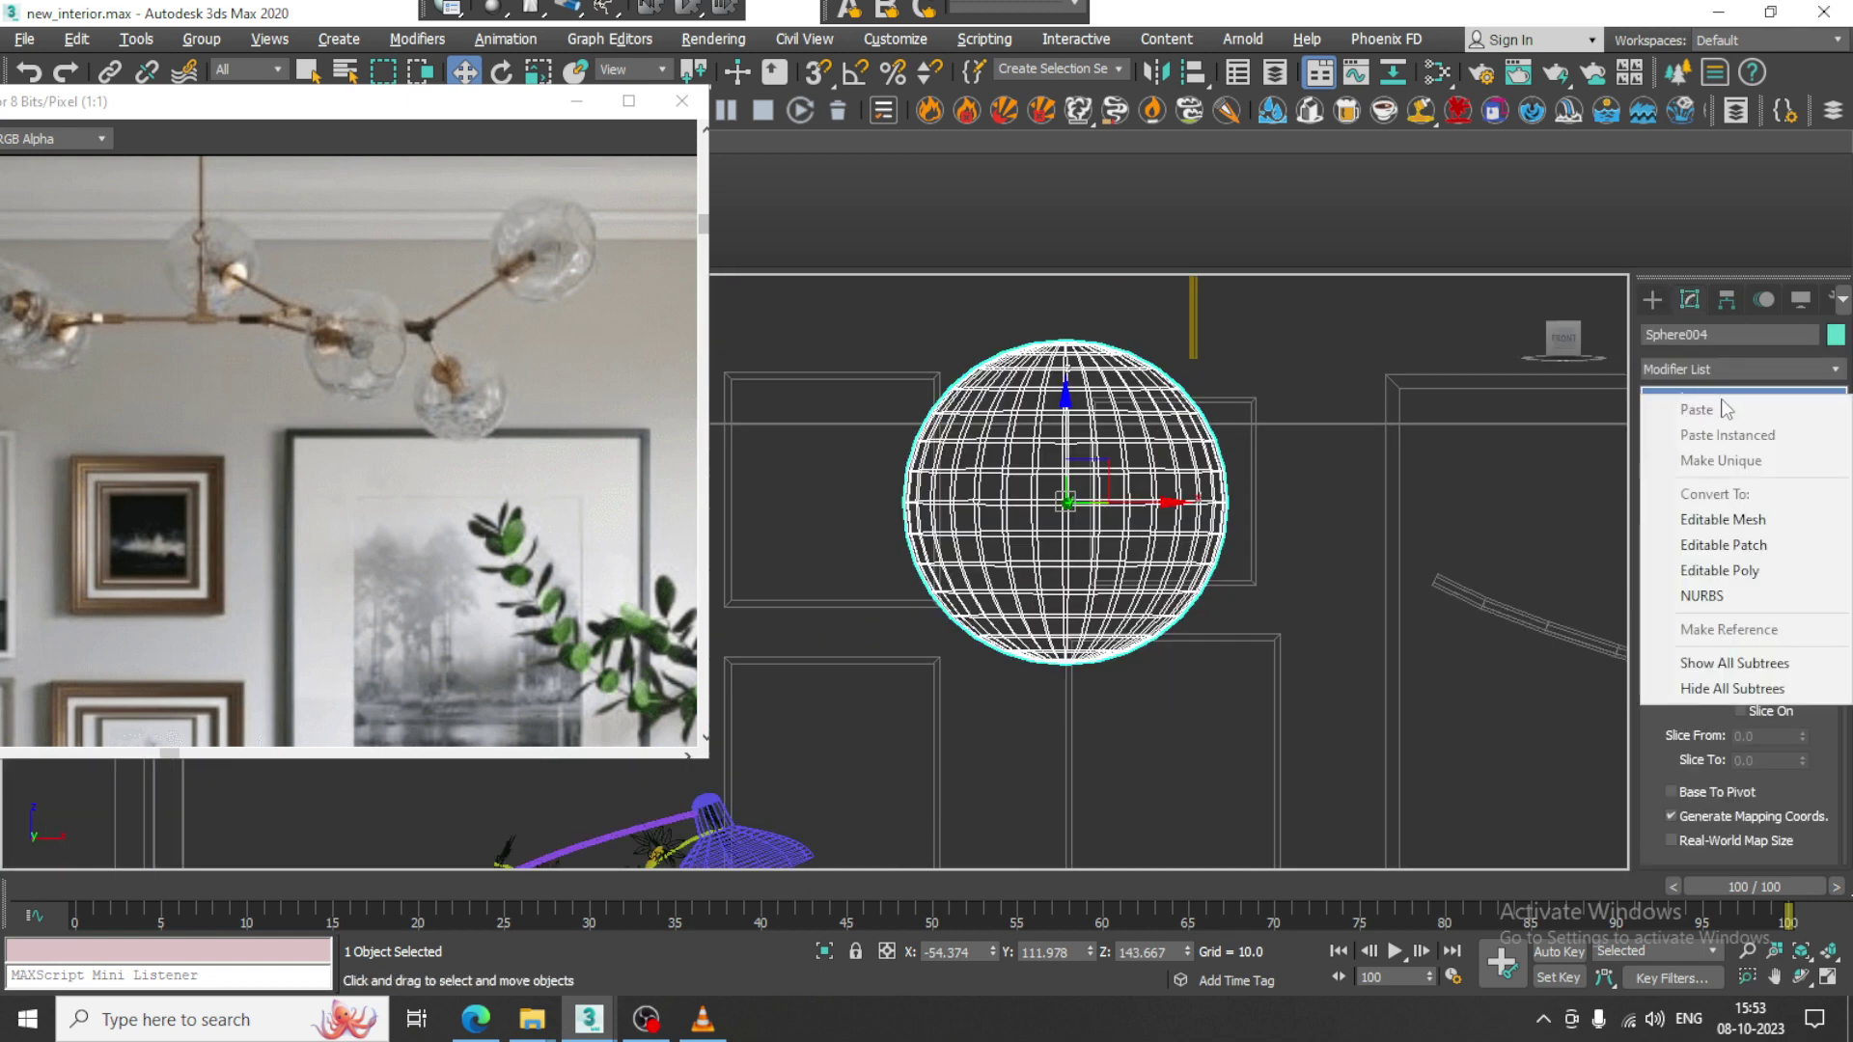
click(1163, 547)
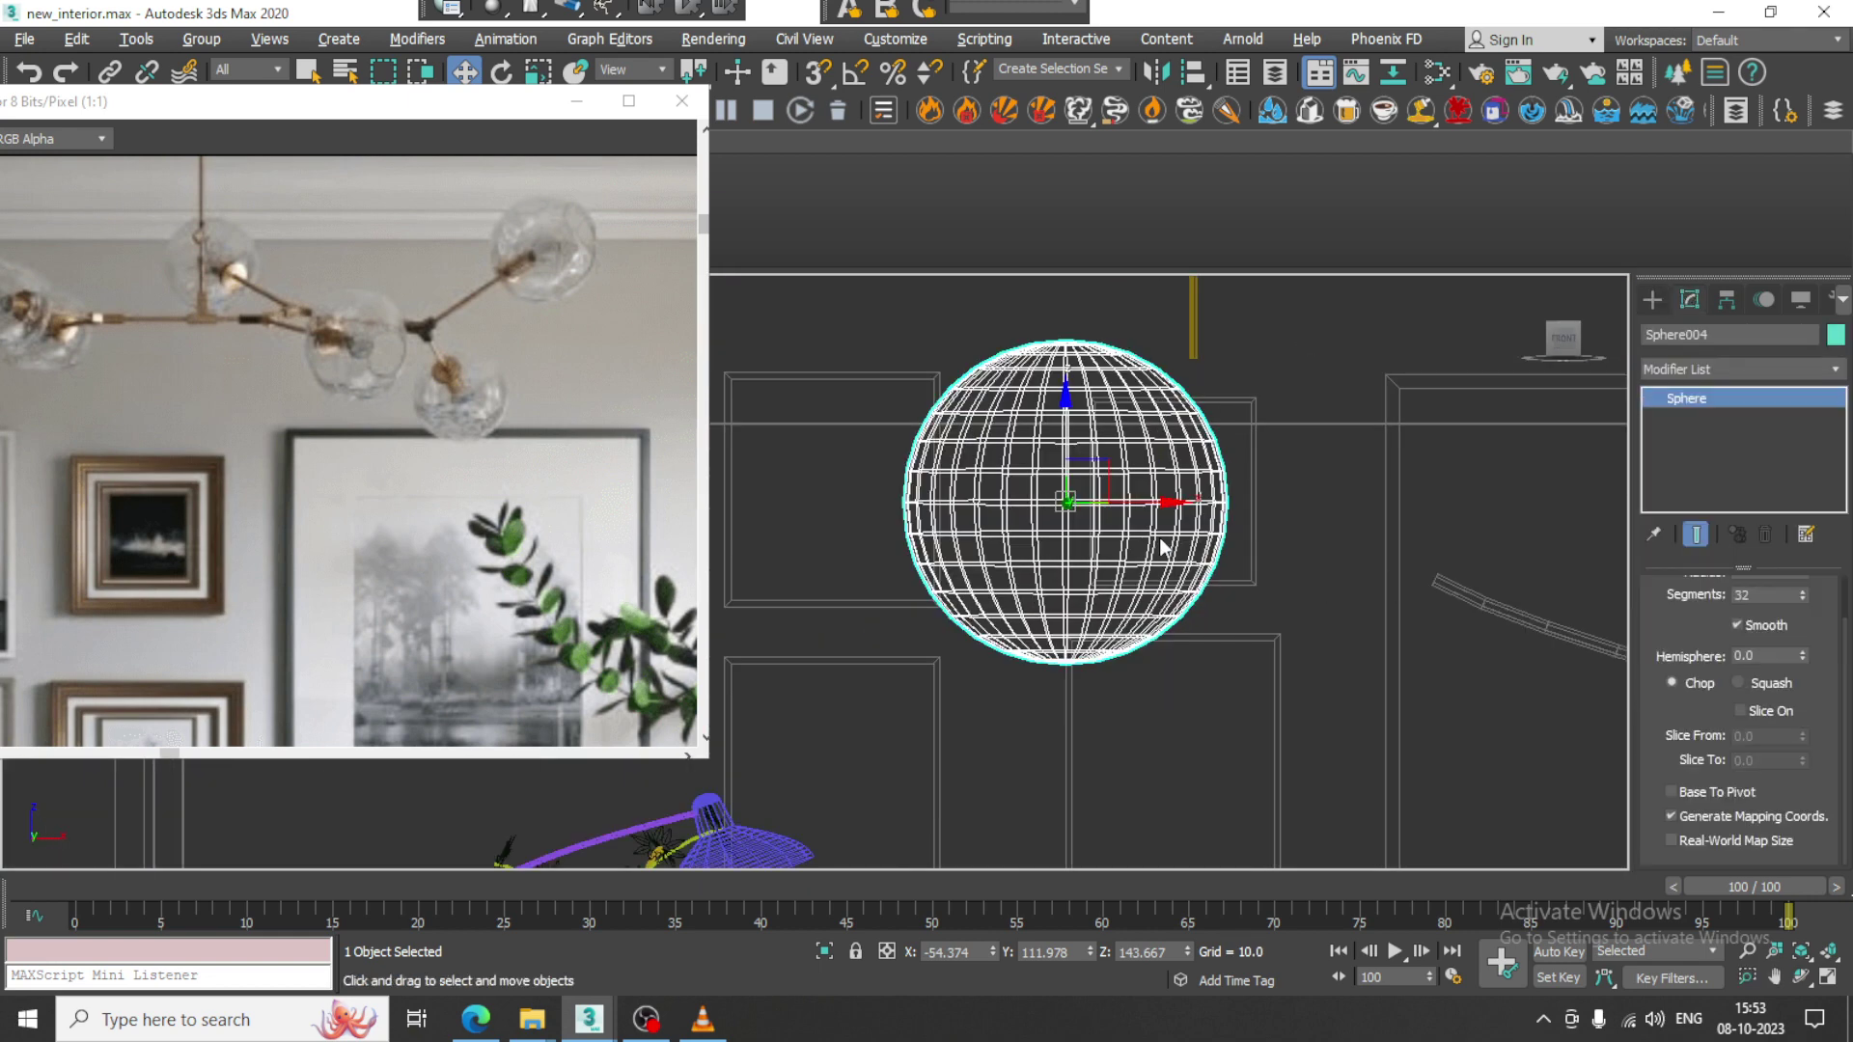
click(1801, 599)
click(1801, 600)
click(1801, 599)
click(1802, 599)
Convert the globe sphere to an editable poly and delete its lowest polygons to open the underside.
right_click(1168, 587)
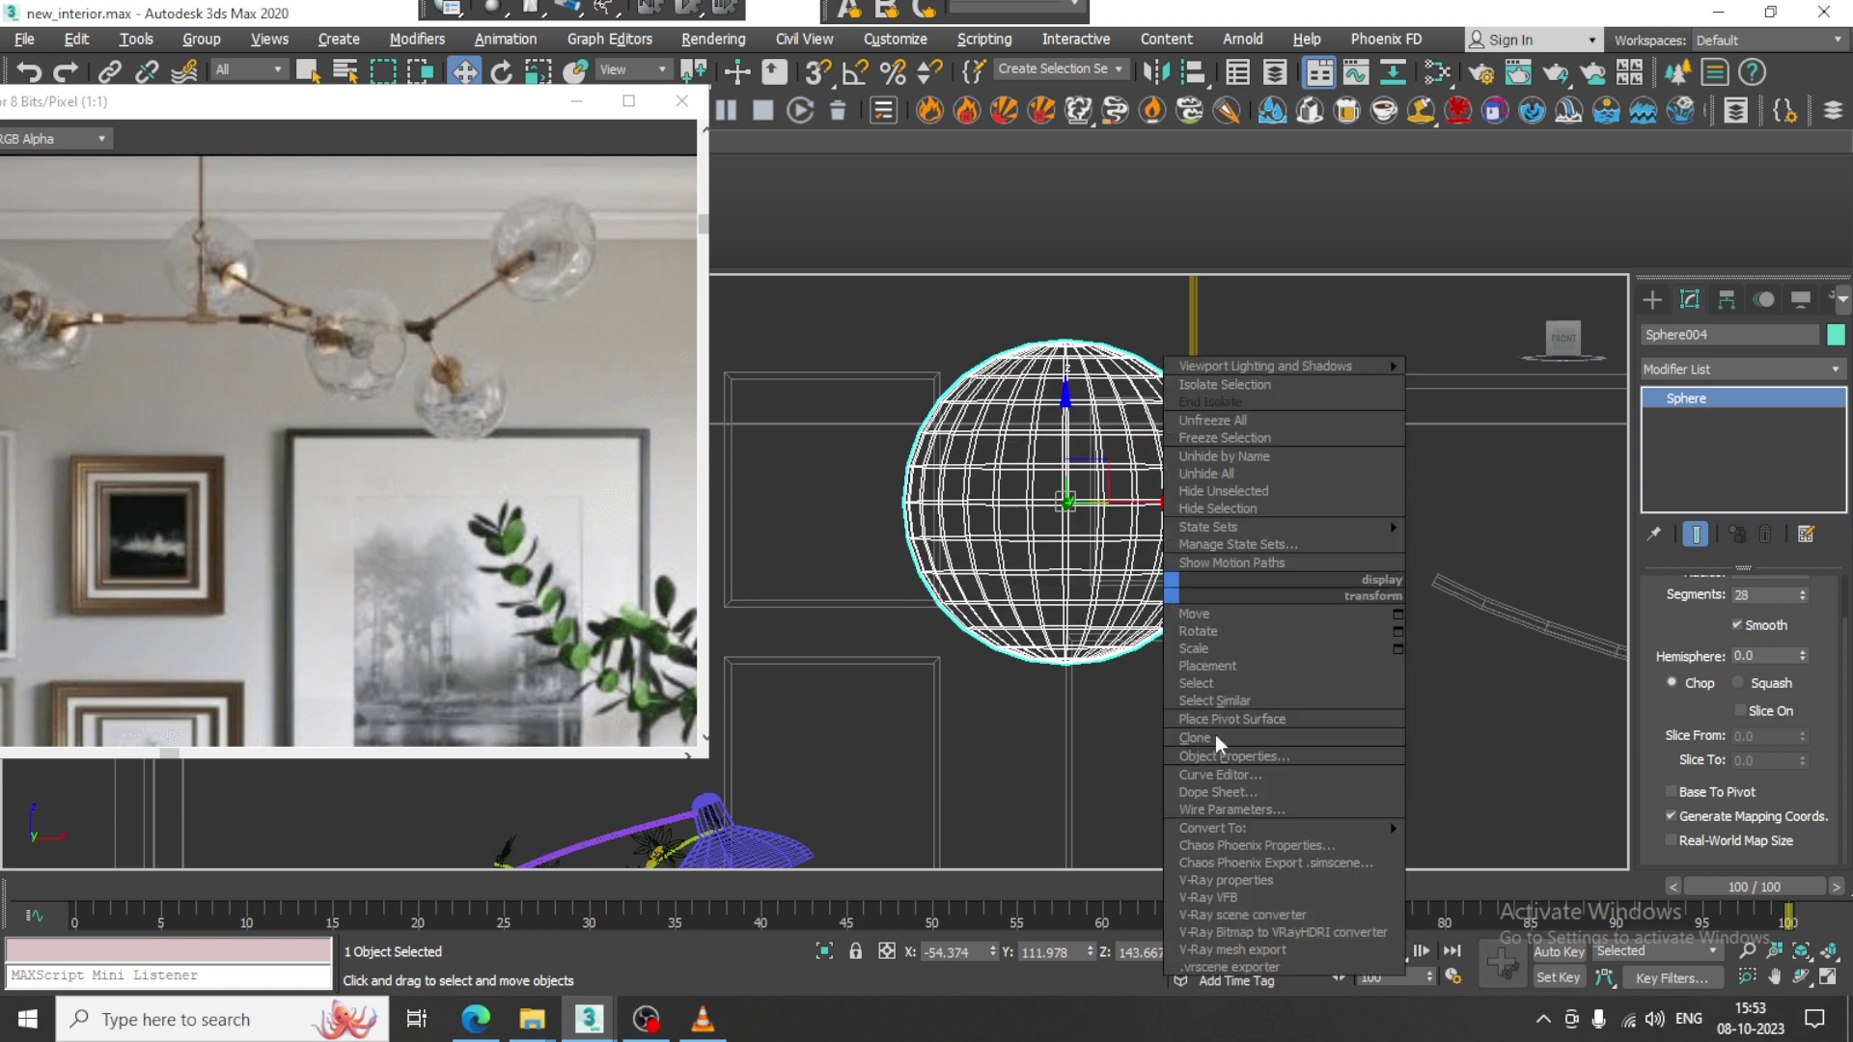
mouse_move(1376, 830)
click(1488, 845)
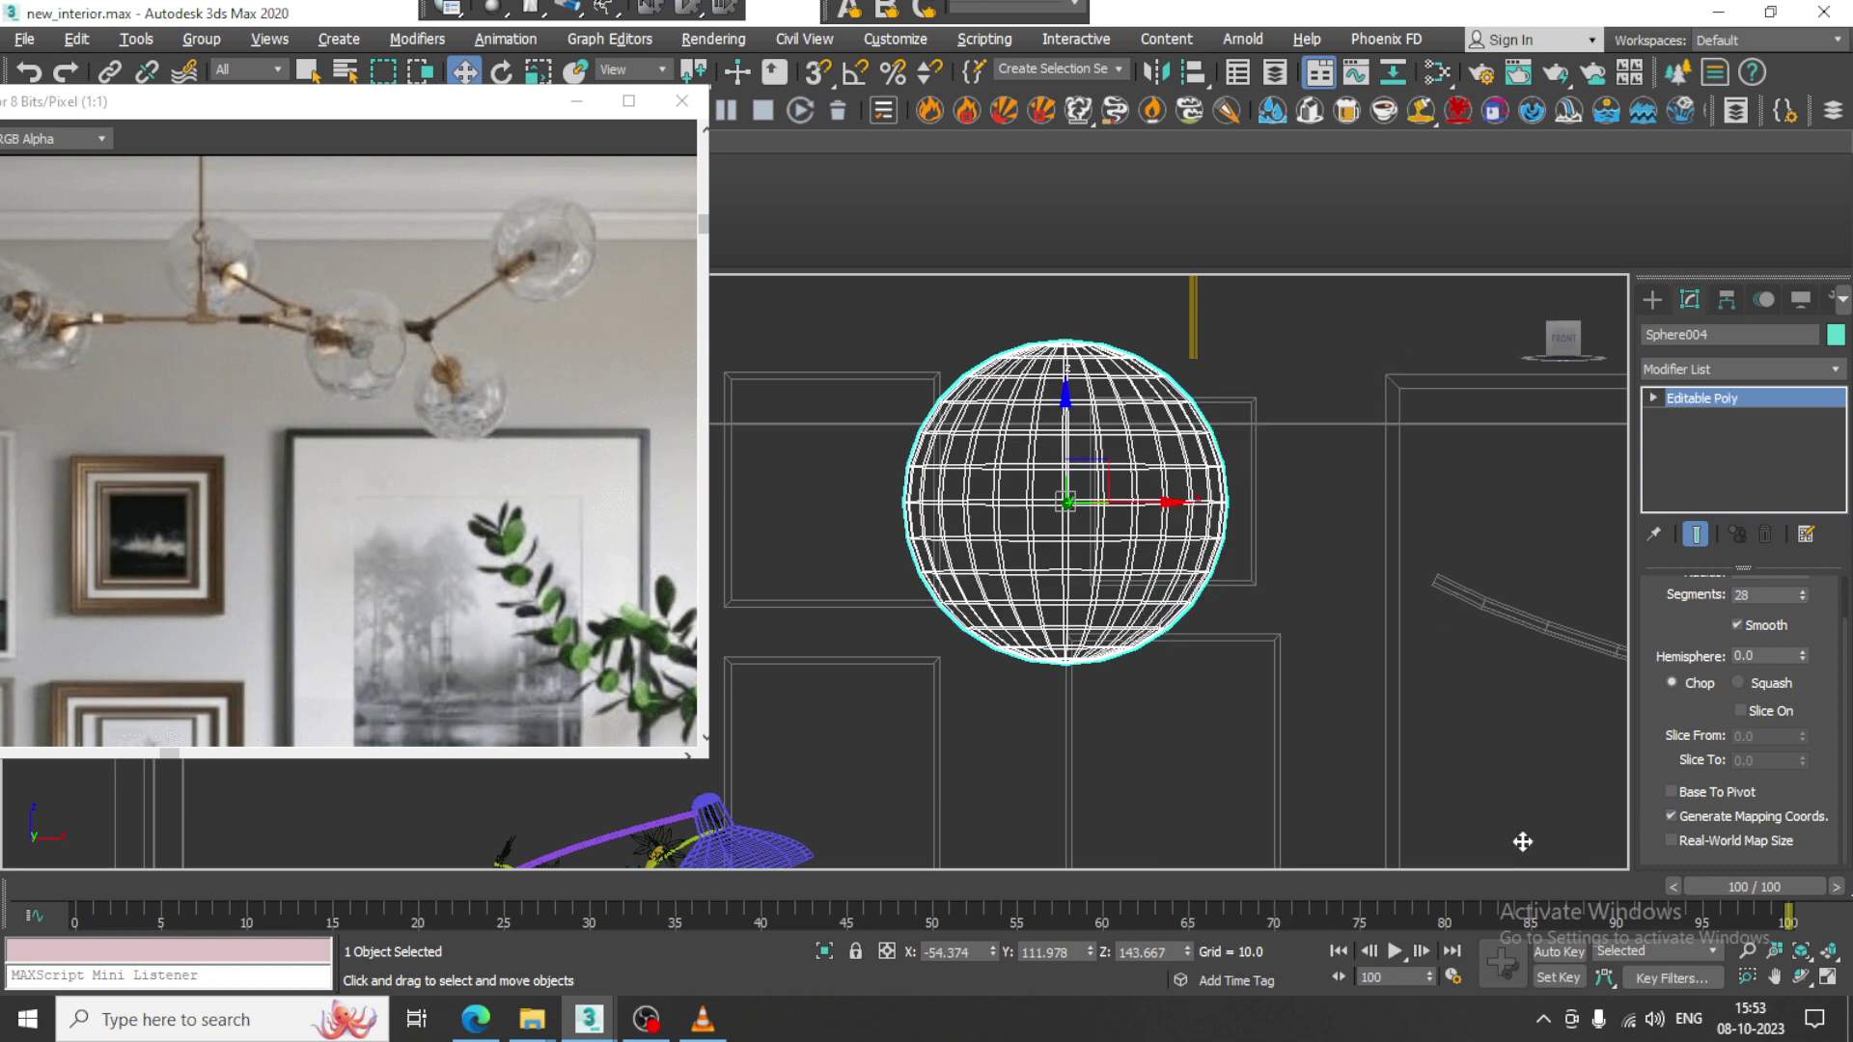
drag(1223, 666, 1229, 656)
key(Delete)
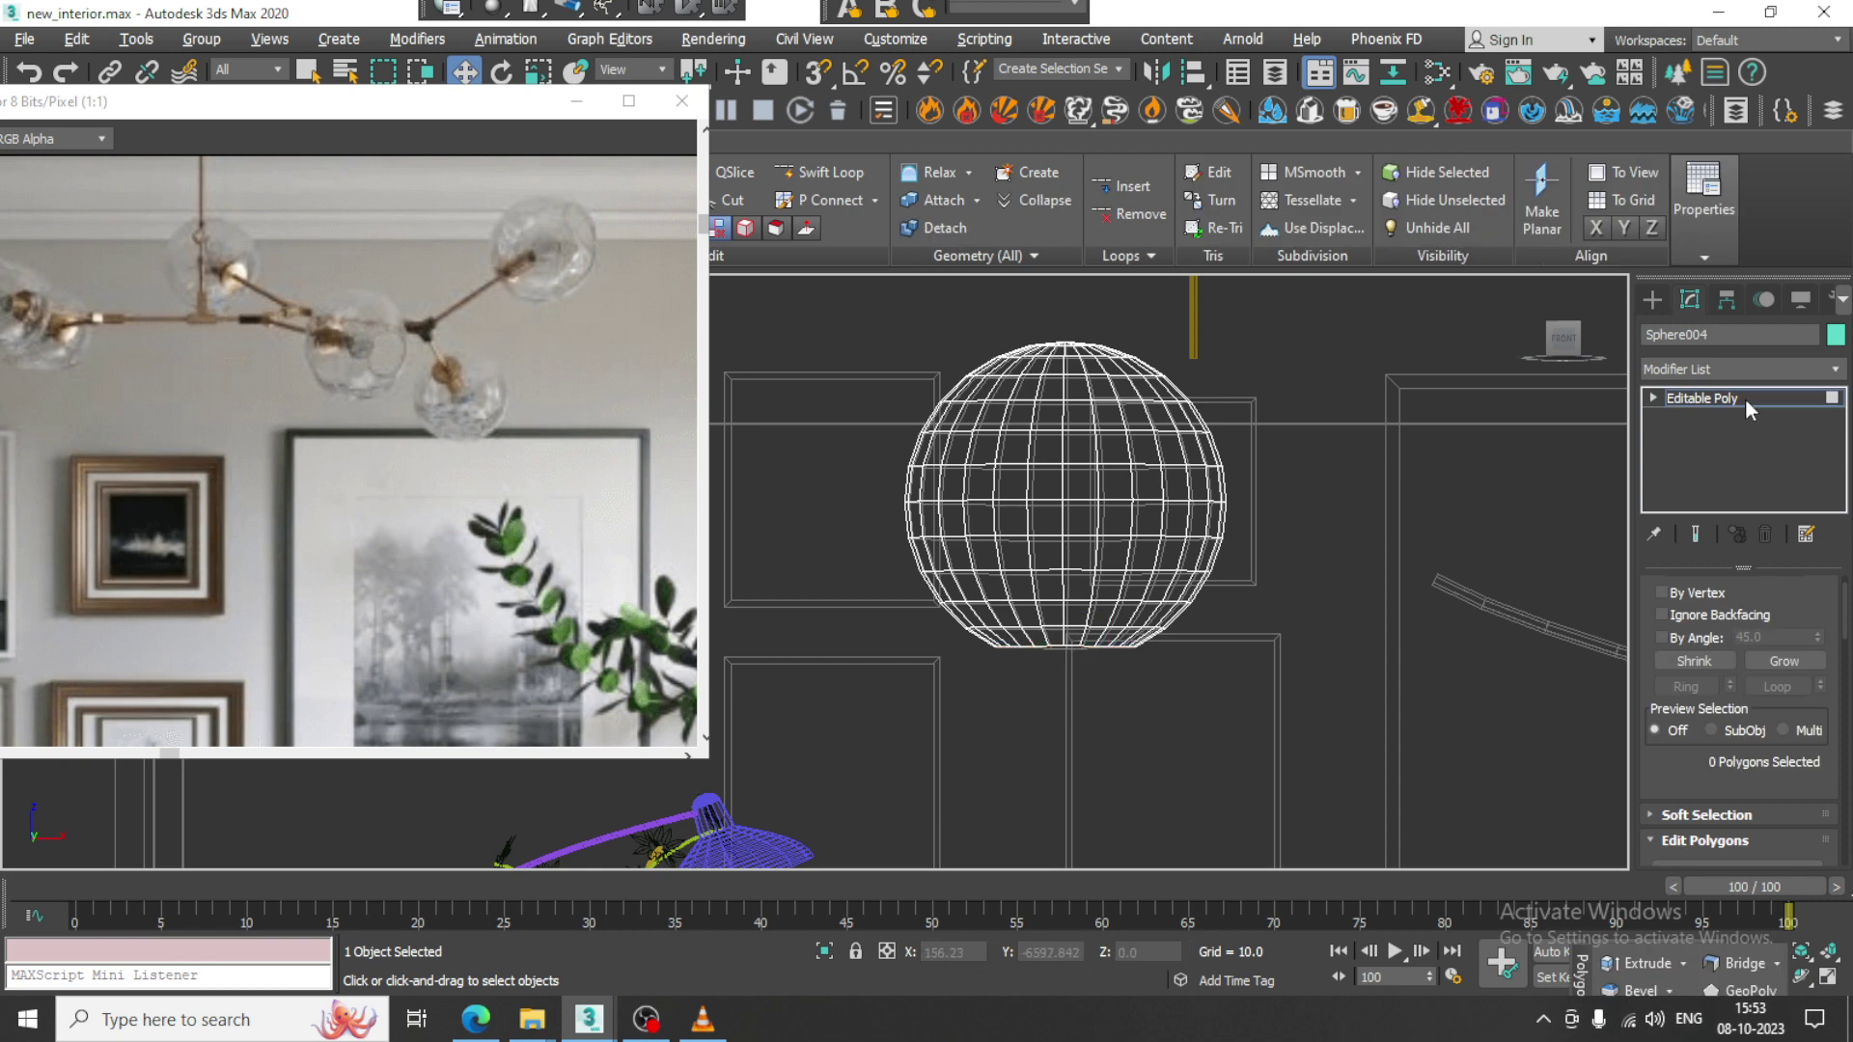
click(1745, 399)
Scale the opened globe down uniformly to 18.339 percent in the perspective view.
key(alt+w)
right_click(1235, 648)
key(alt+w)
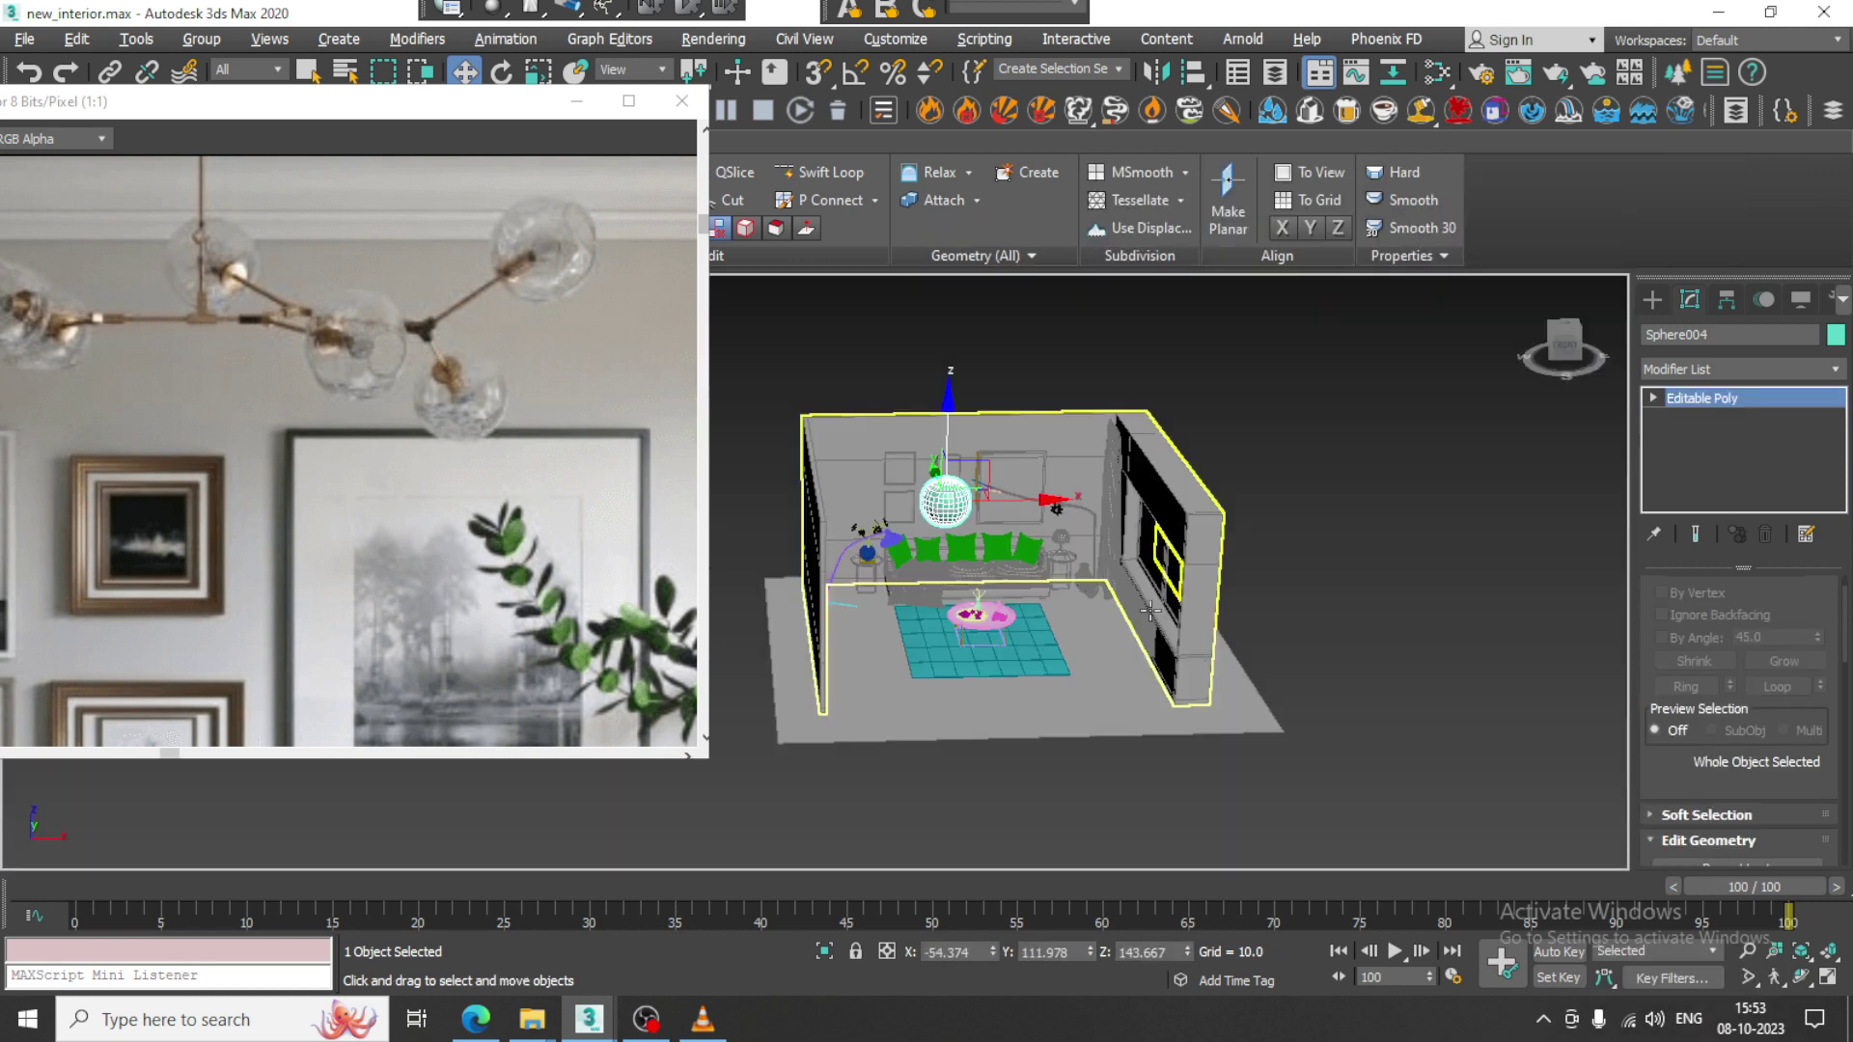
alt+middle_drag(1149, 611, 1084, 592)
scroll(1083, 592, down, 2)
scroll(1084, 592, up, 2)
key(r)
drag(963, 415, 987, 455)
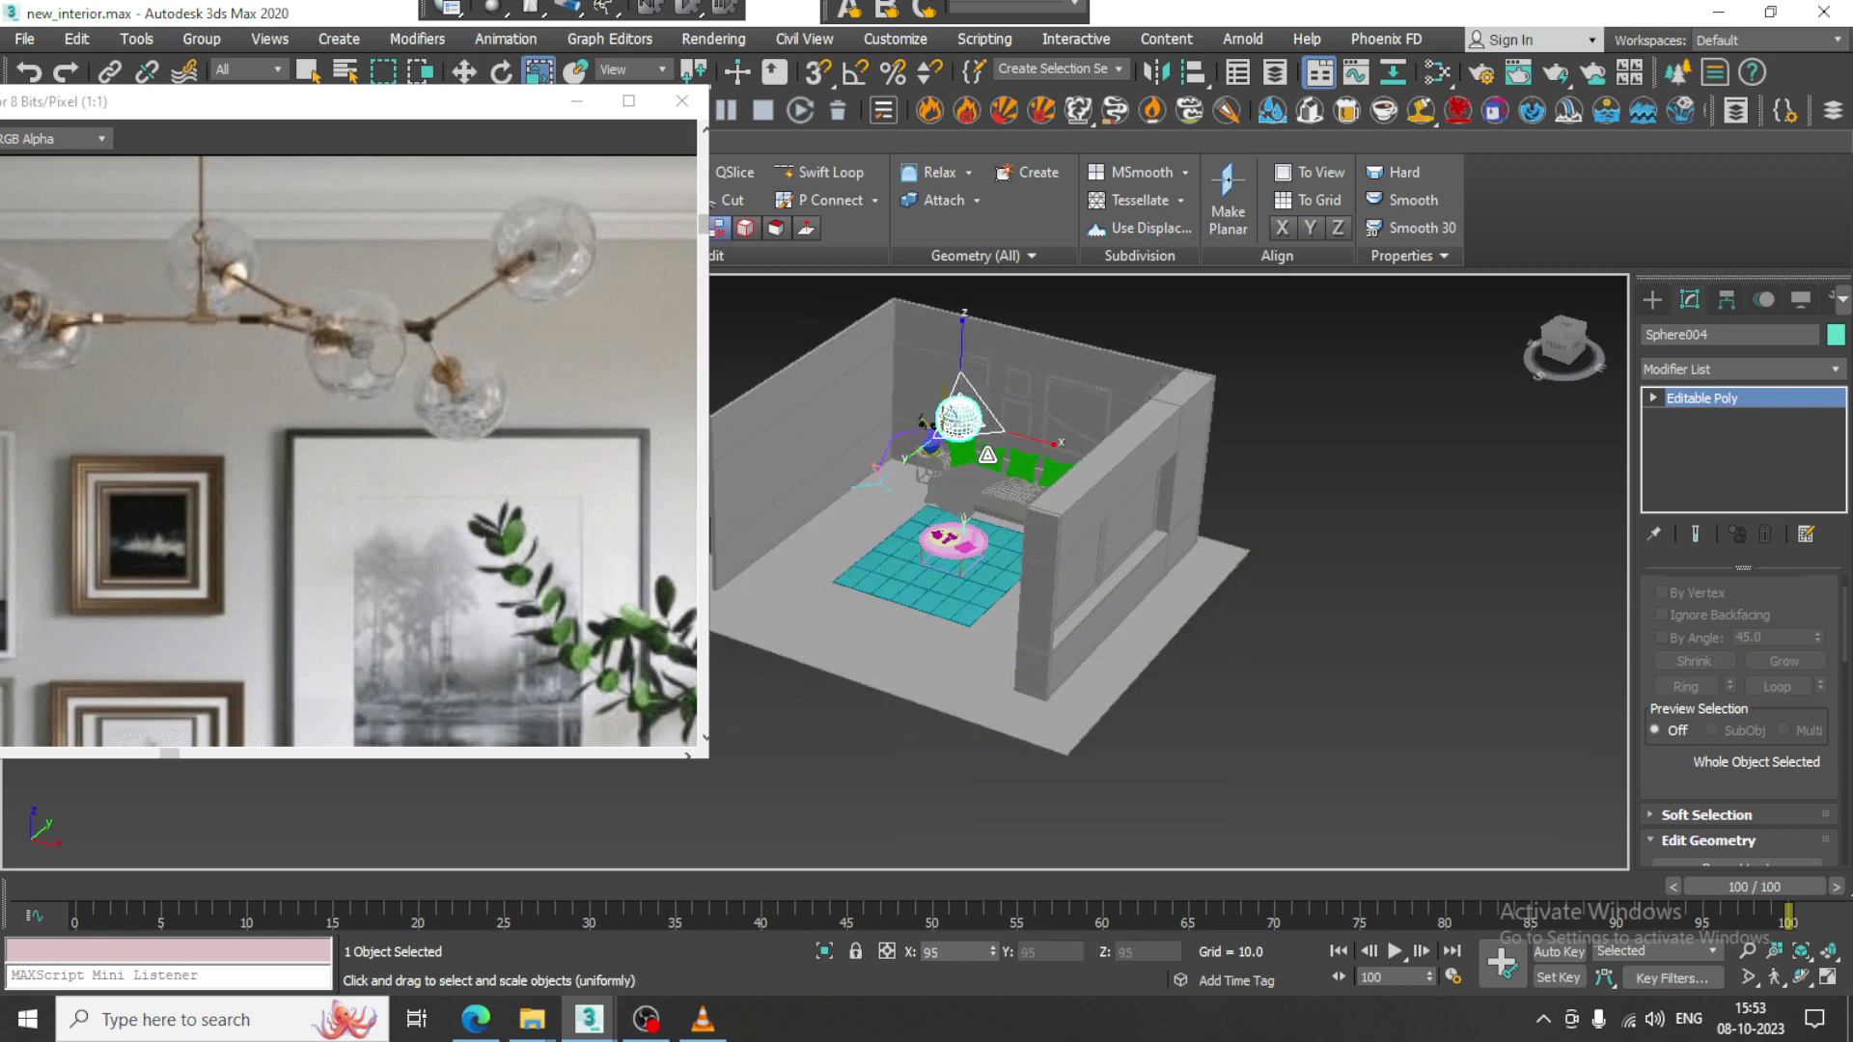
Align the globe to the blue chandelier arm in X, Y and Z, pivot point to pivot point.
scroll(1087, 576, up, 8)
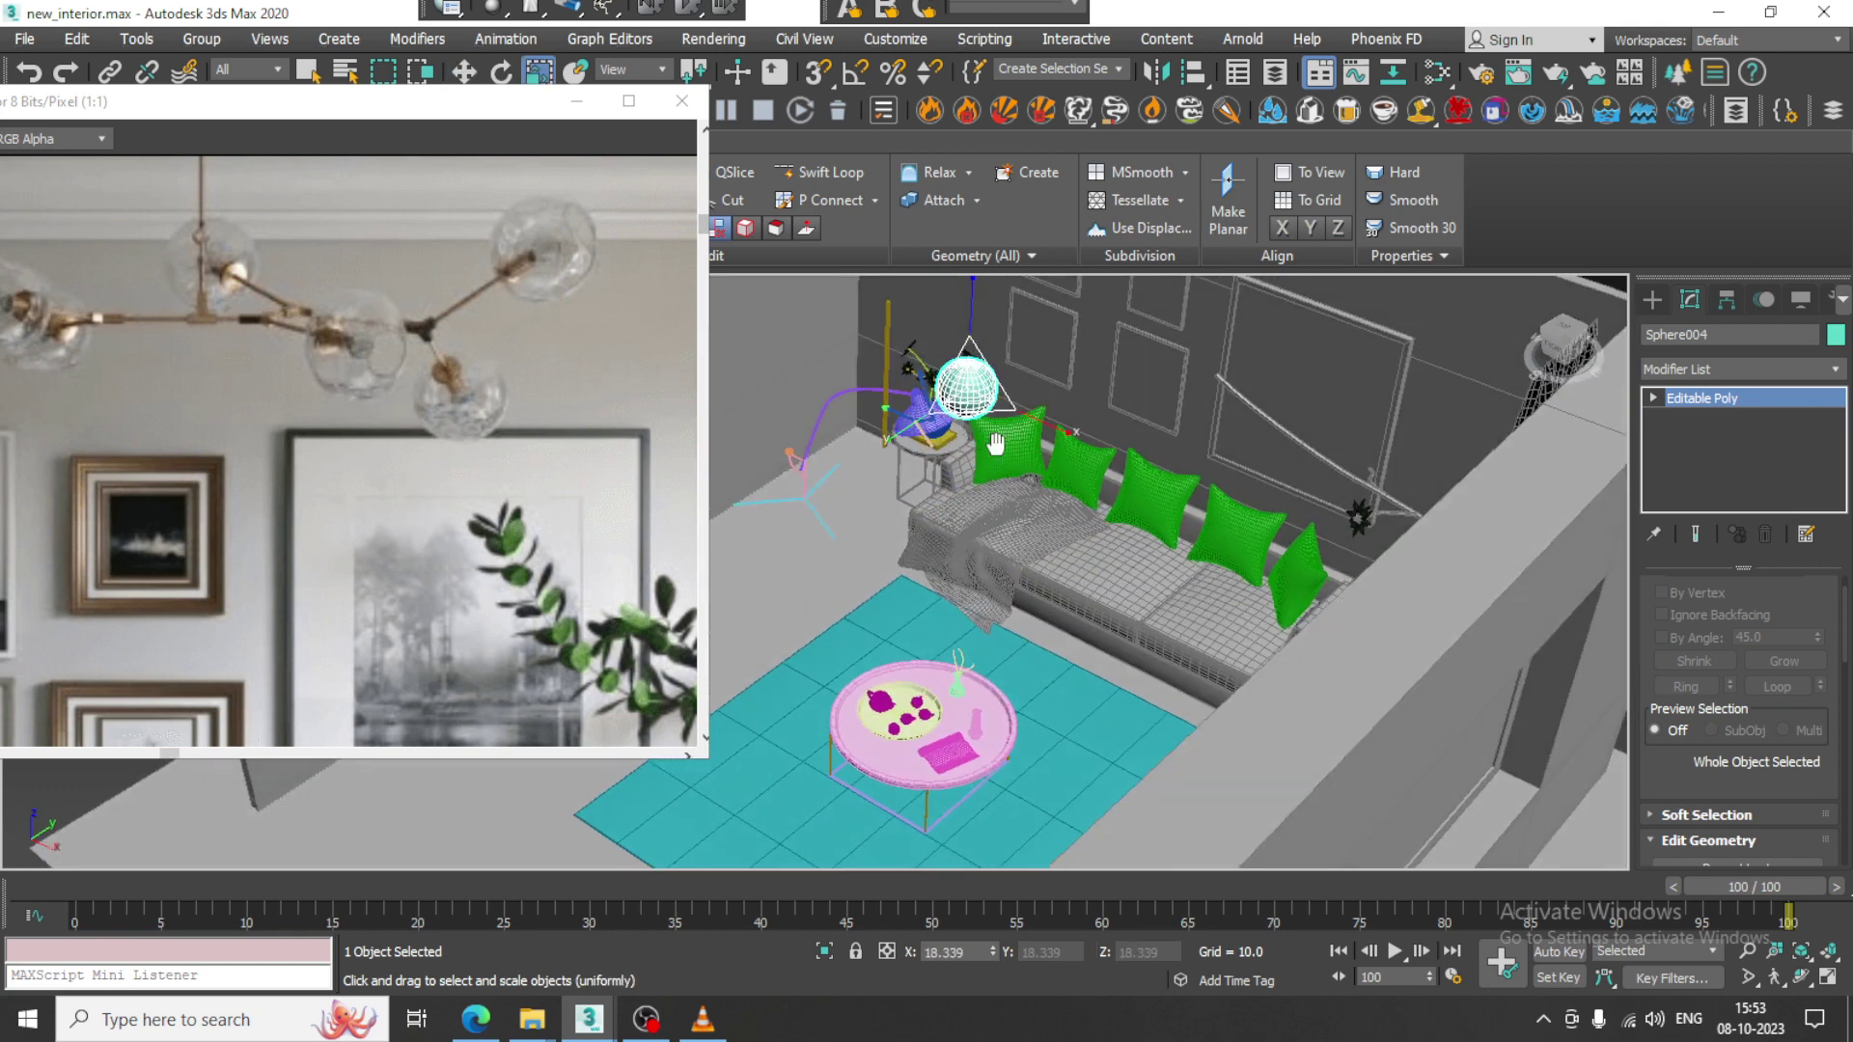
scroll(1090, 482, up, 5)
scroll(1087, 453, down, 5)
key(r)
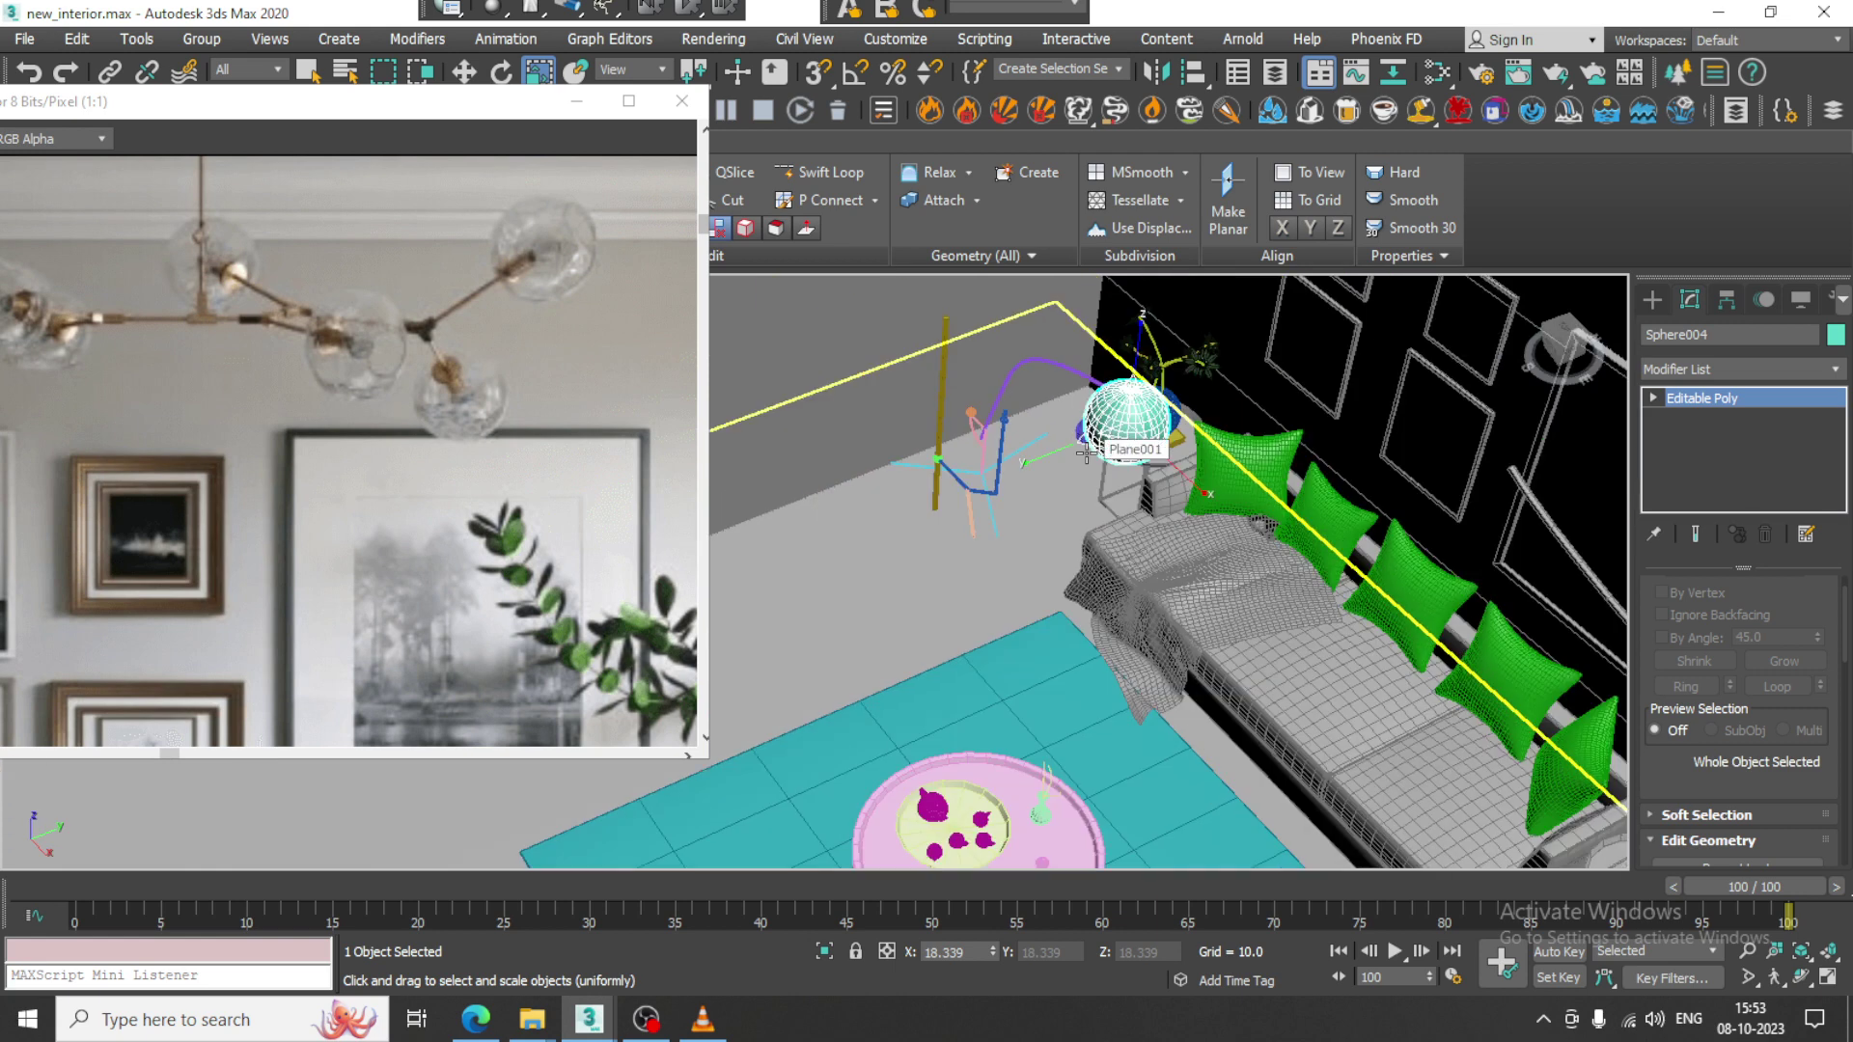
scroll(1098, 427, up, 3)
key(w)
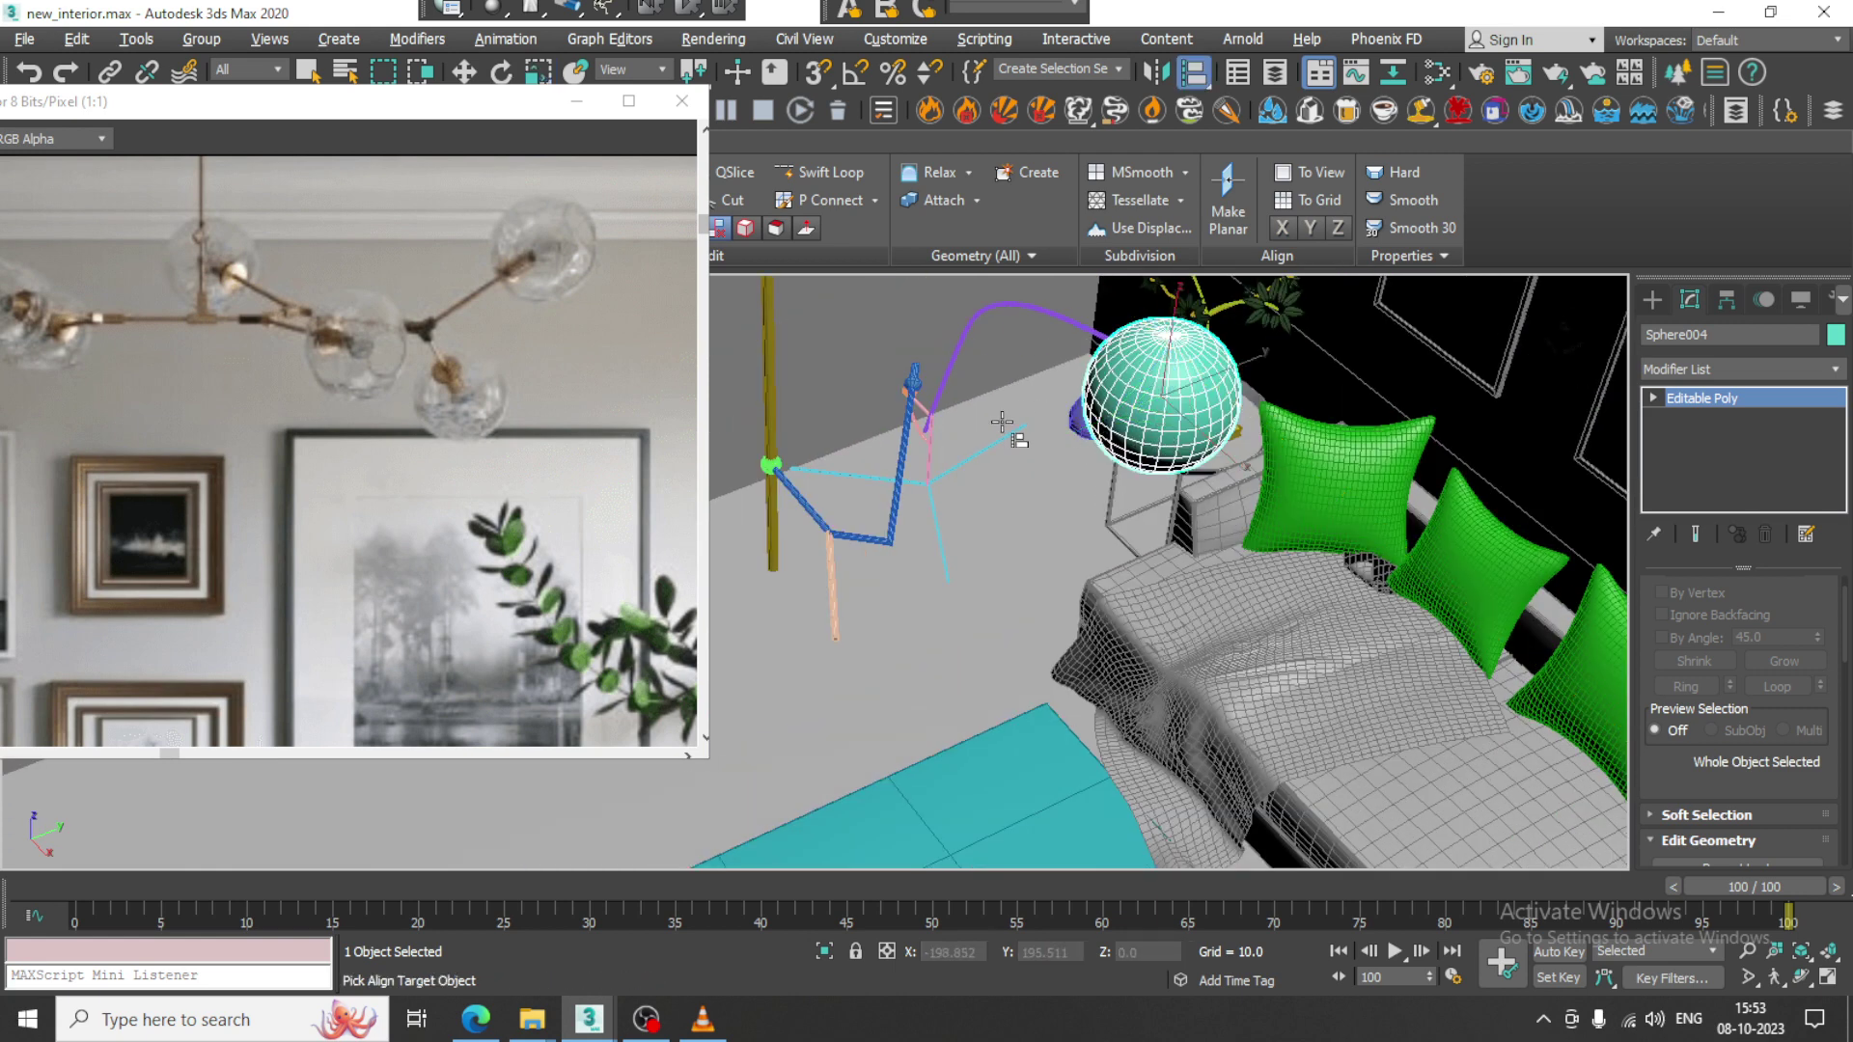
key(alt+a)
click(913, 381)
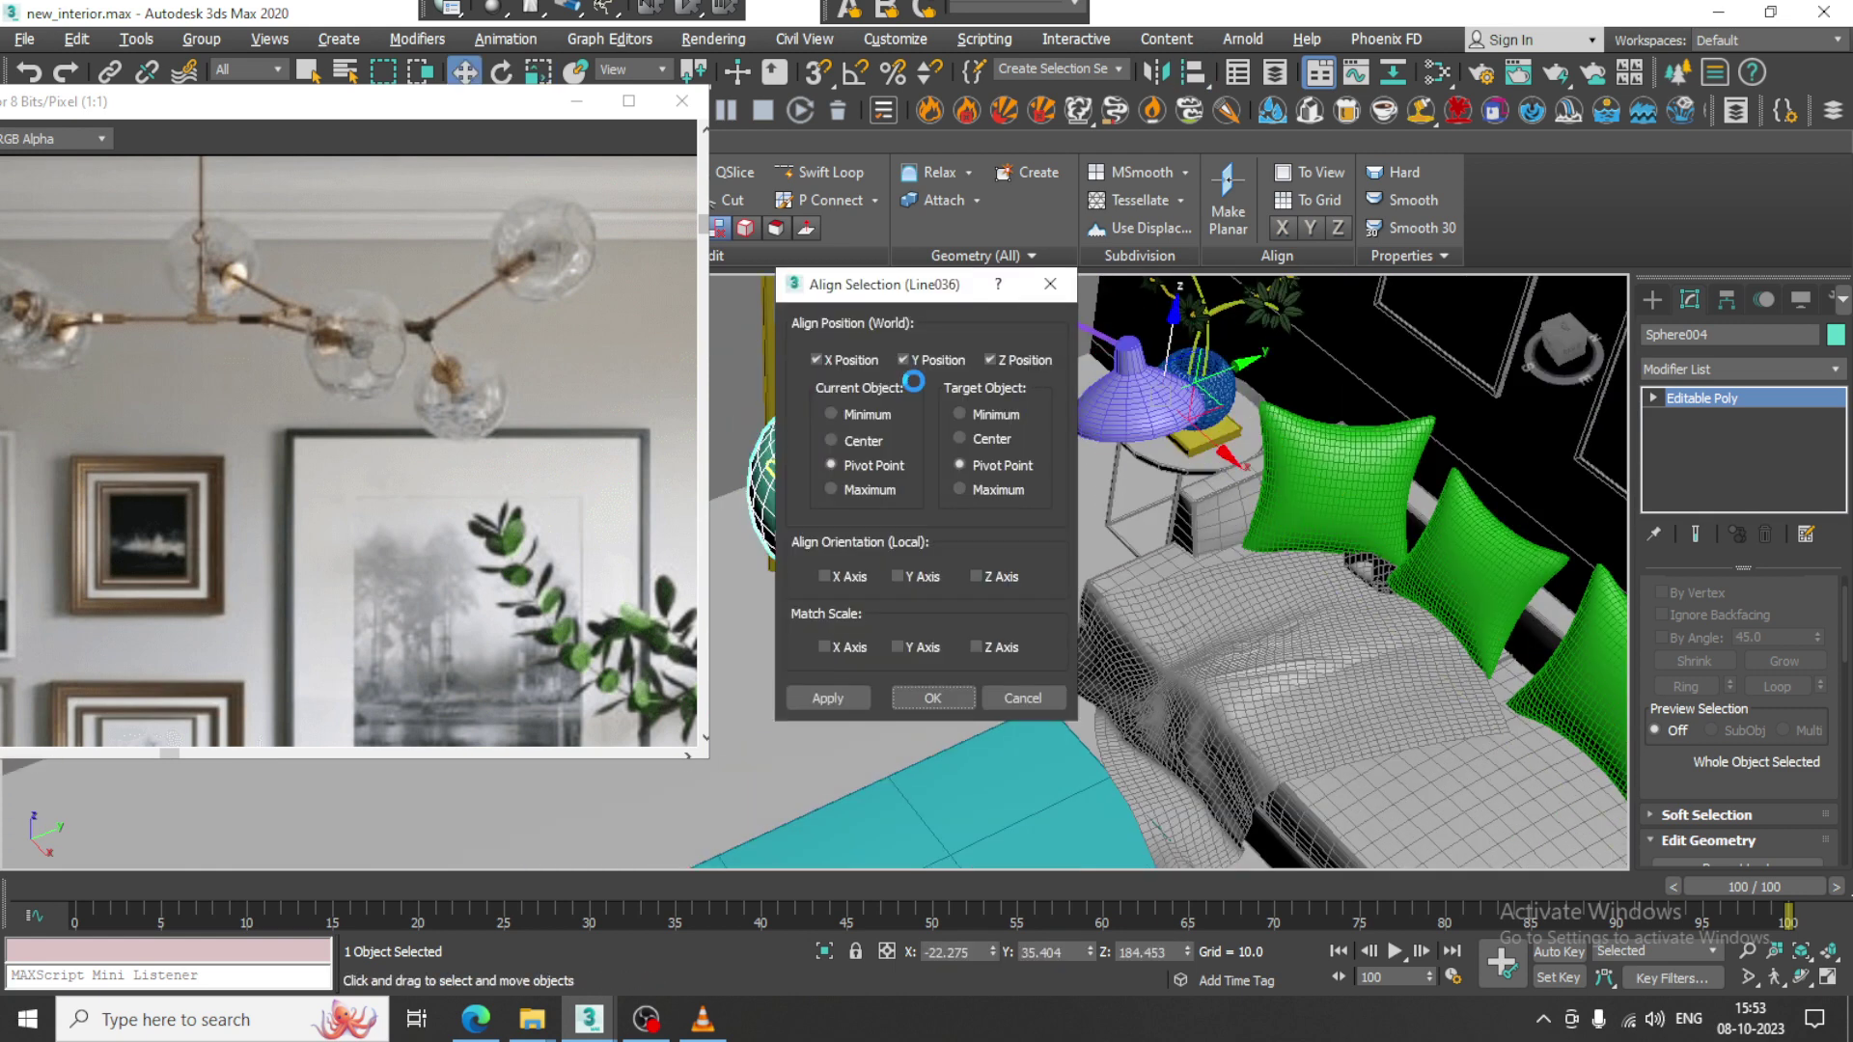
click(933, 698)
Scale the globe down further uniformly and rotate it by about -76 degrees around Y to turn its opening sideways.
alt+middle_drag(902, 590, 1023, 594)
key(r)
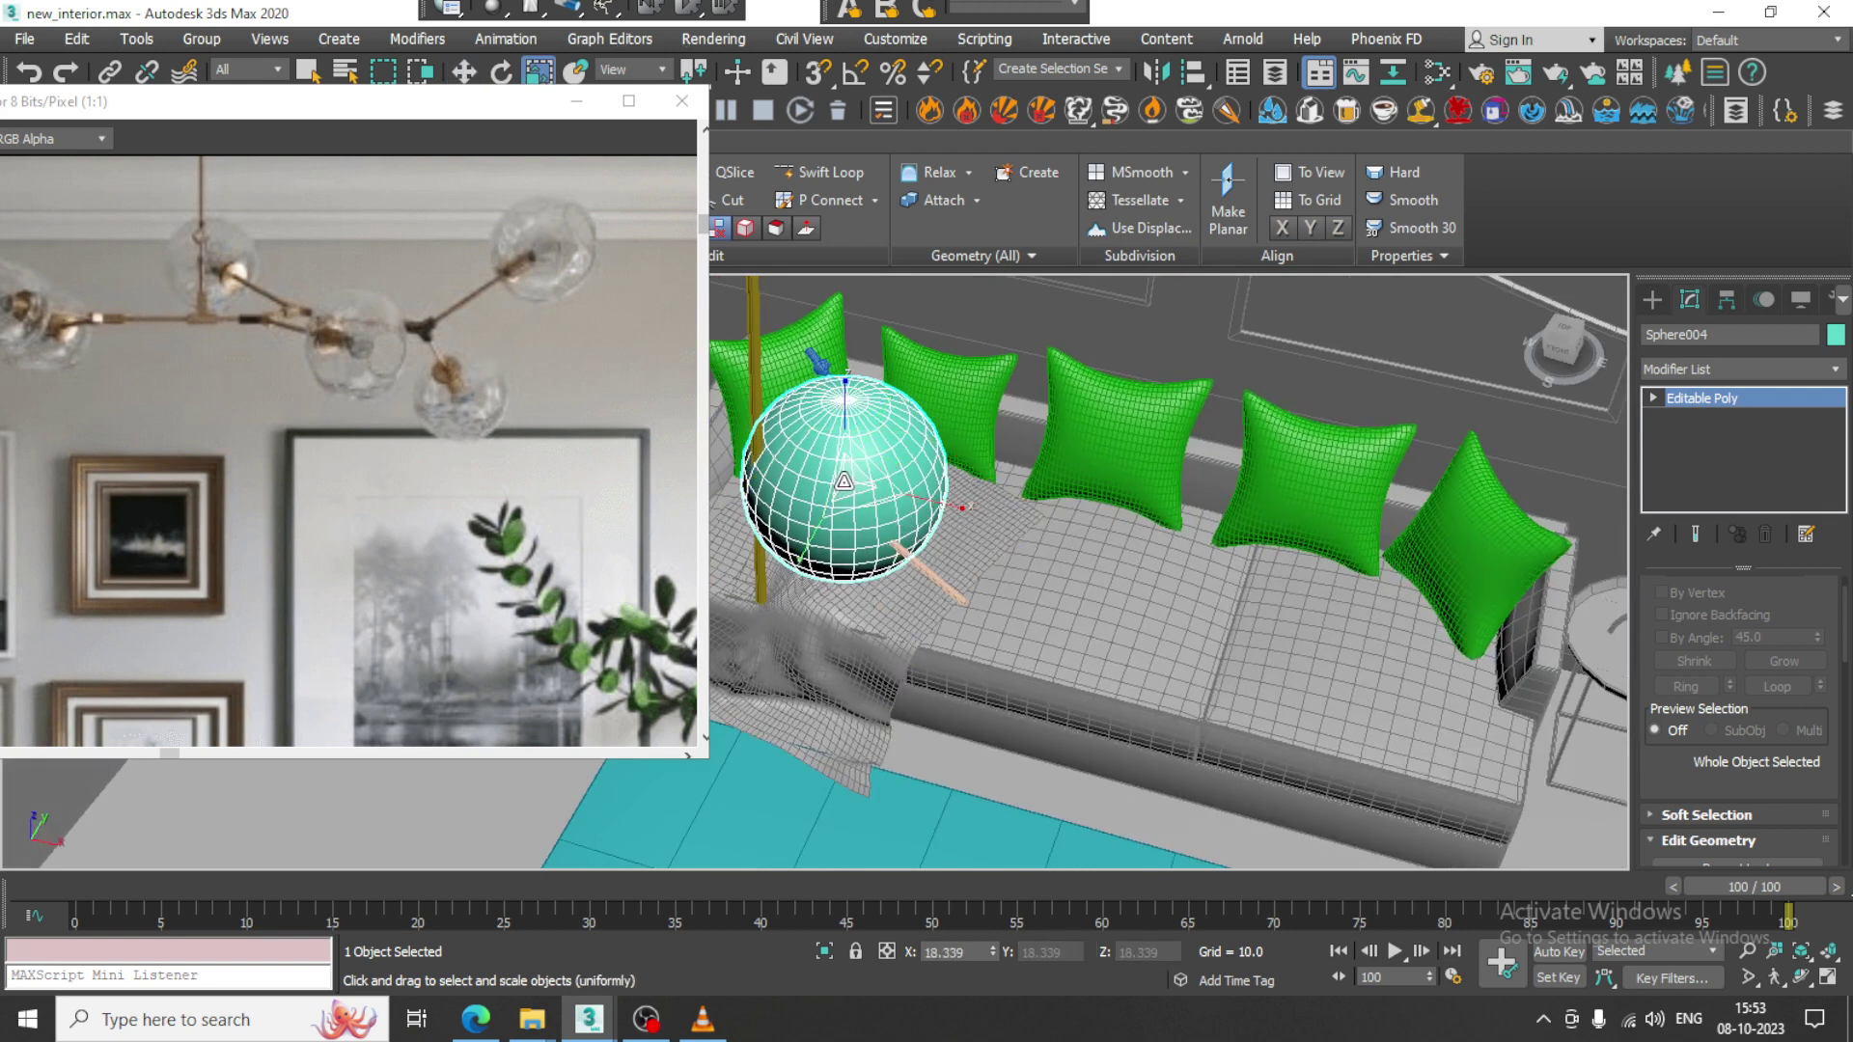
drag(844, 480, 956, 694)
key(e)
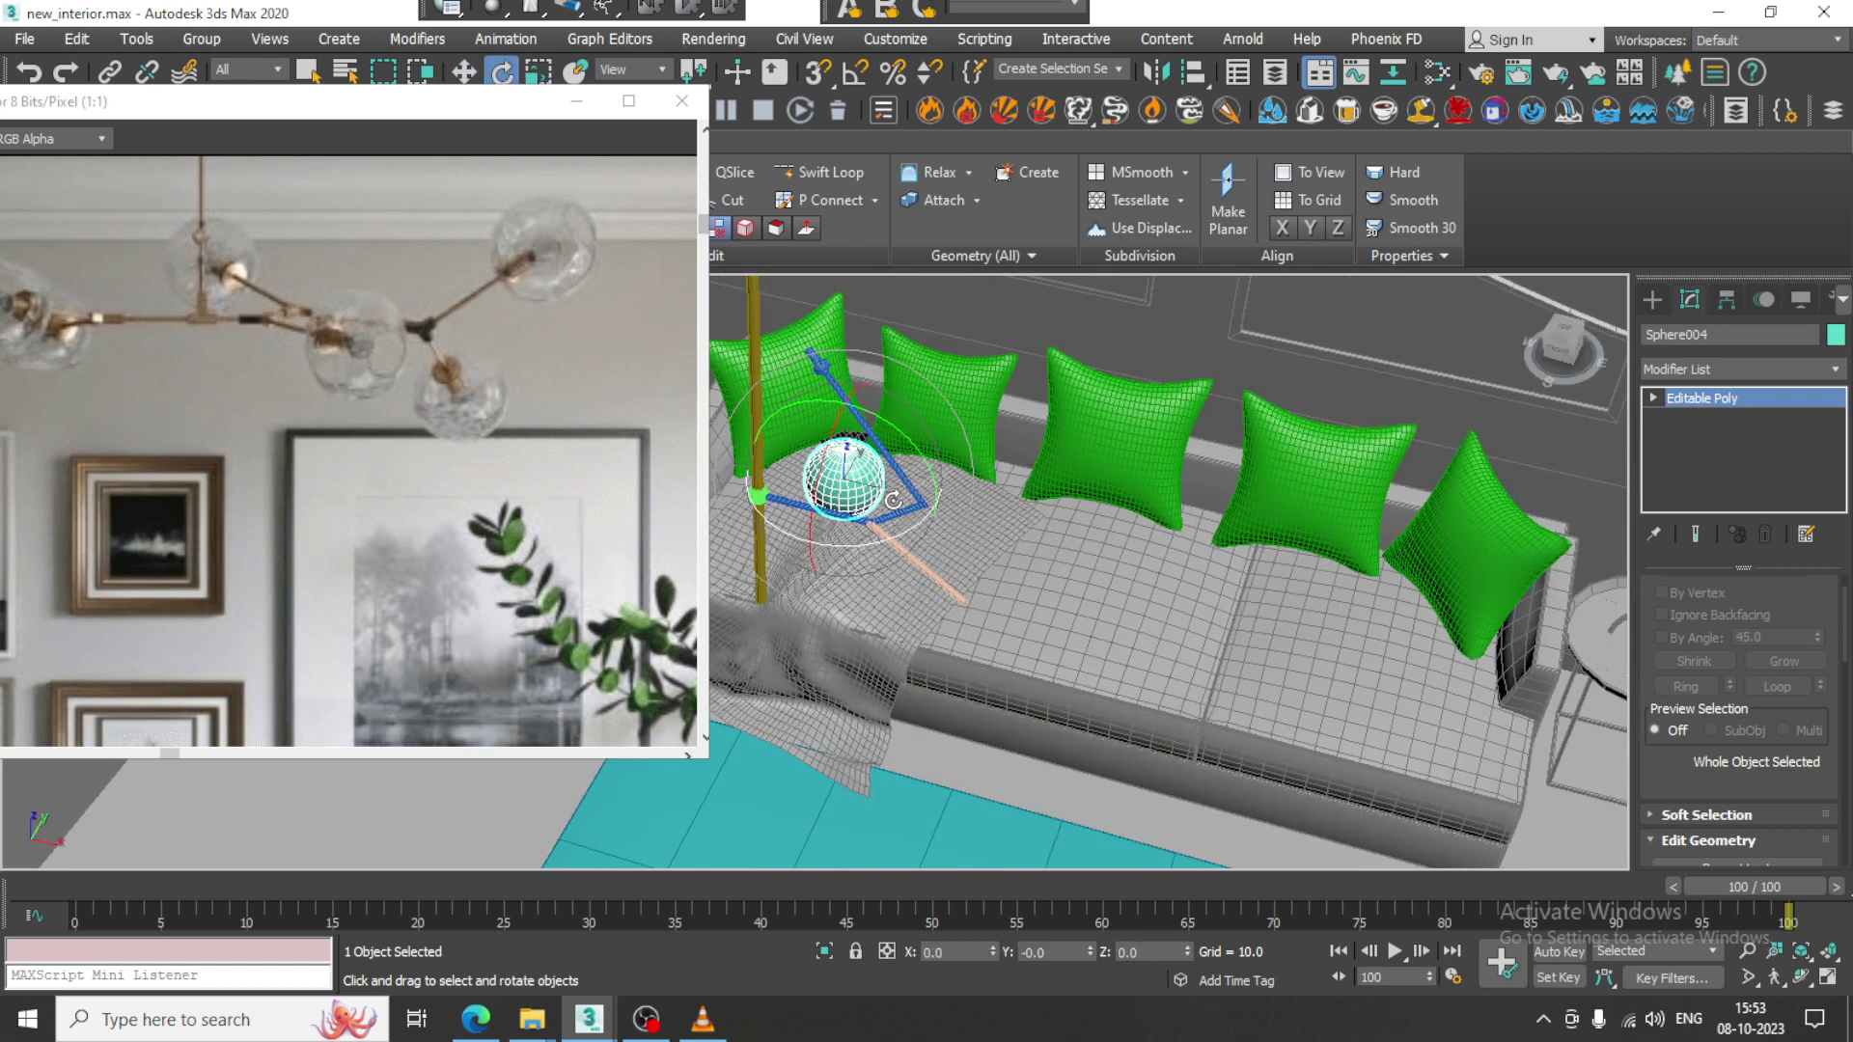
alt+middle_drag(901, 488, 841, 512)
drag(886, 460, 781, 313)
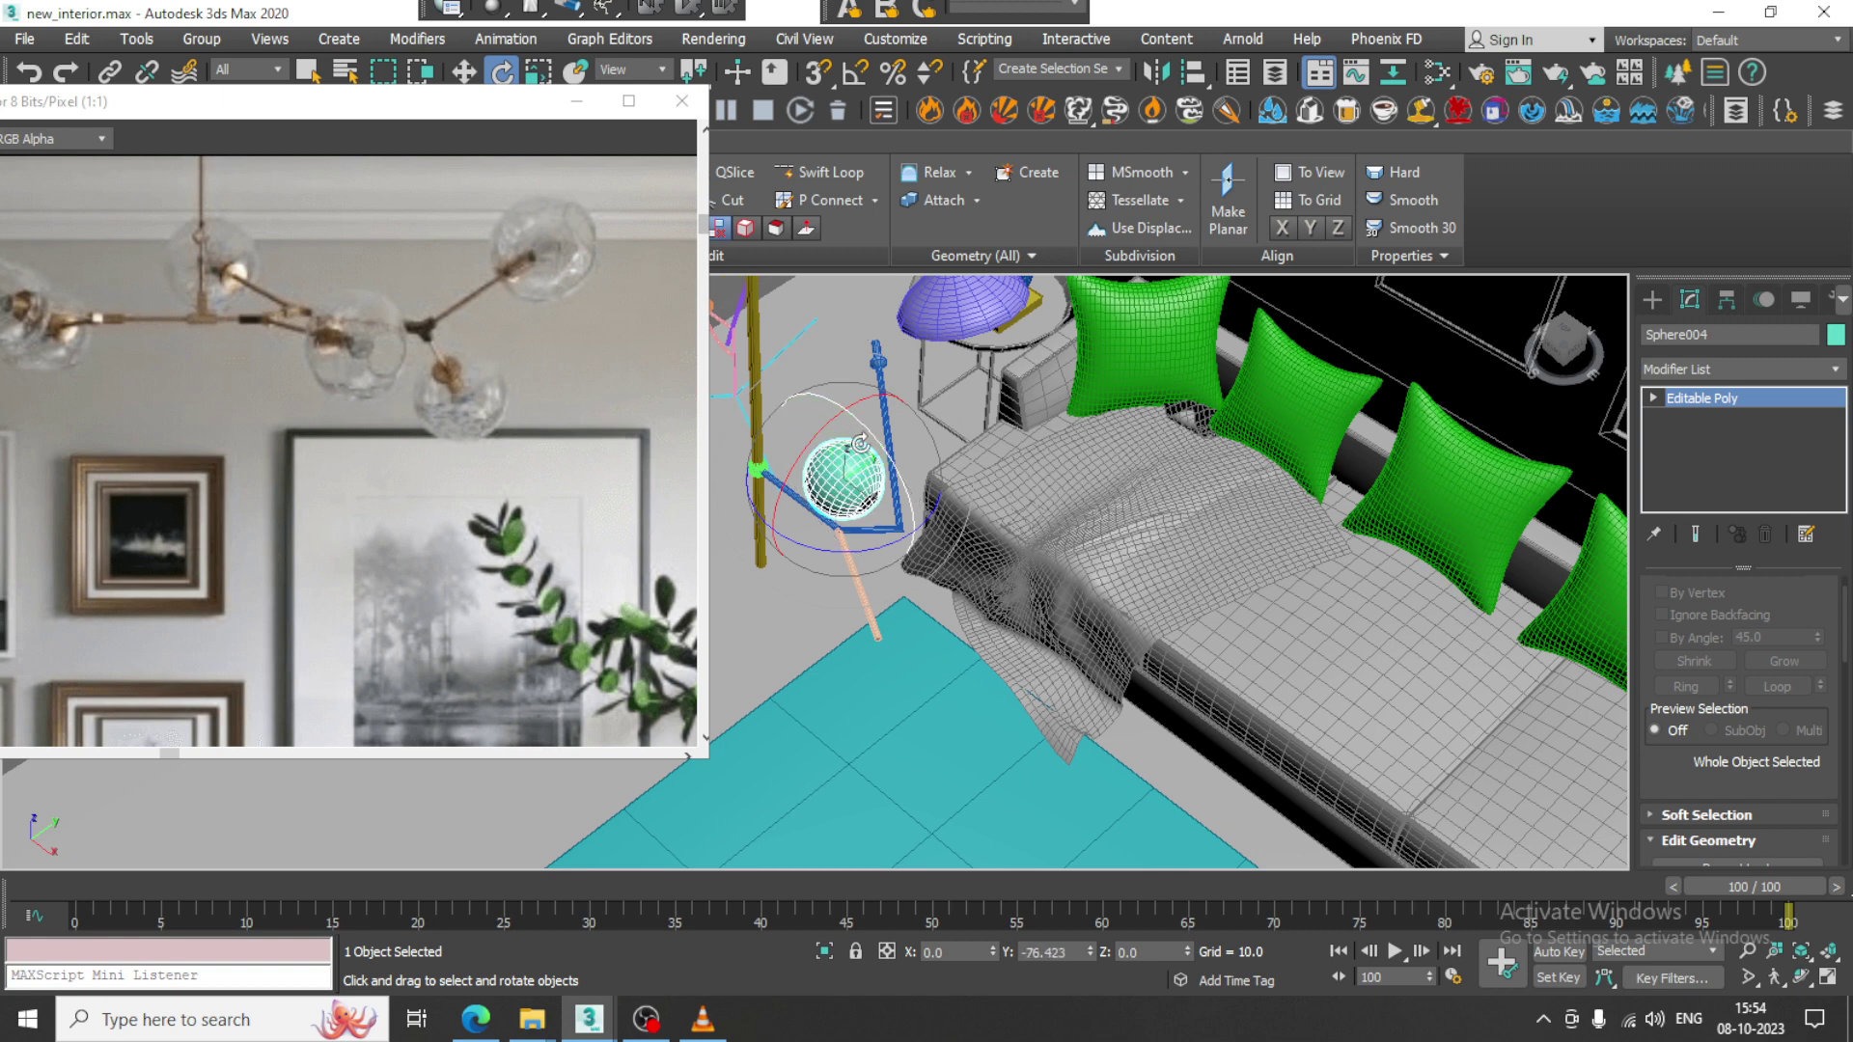
Align the globe's center with the blue arm's center along the Y axis only.
key(w)
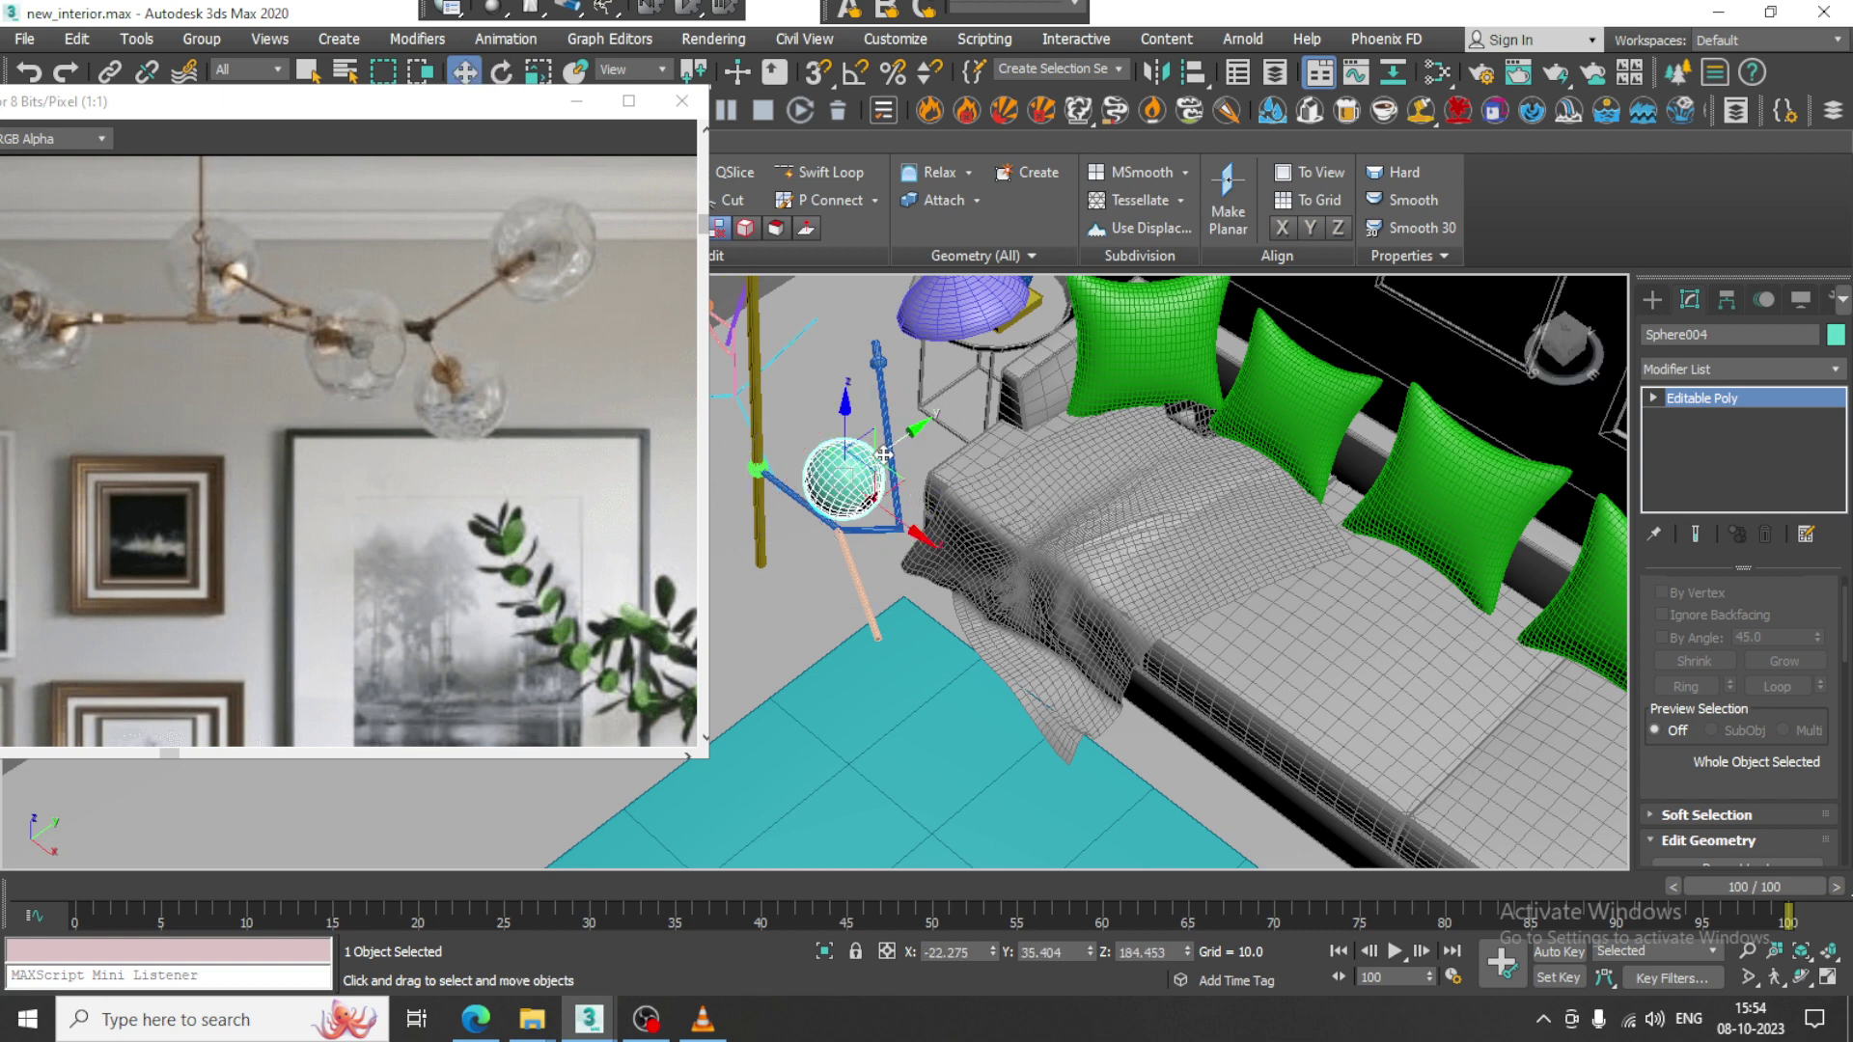
key(alt+a)
click(876, 347)
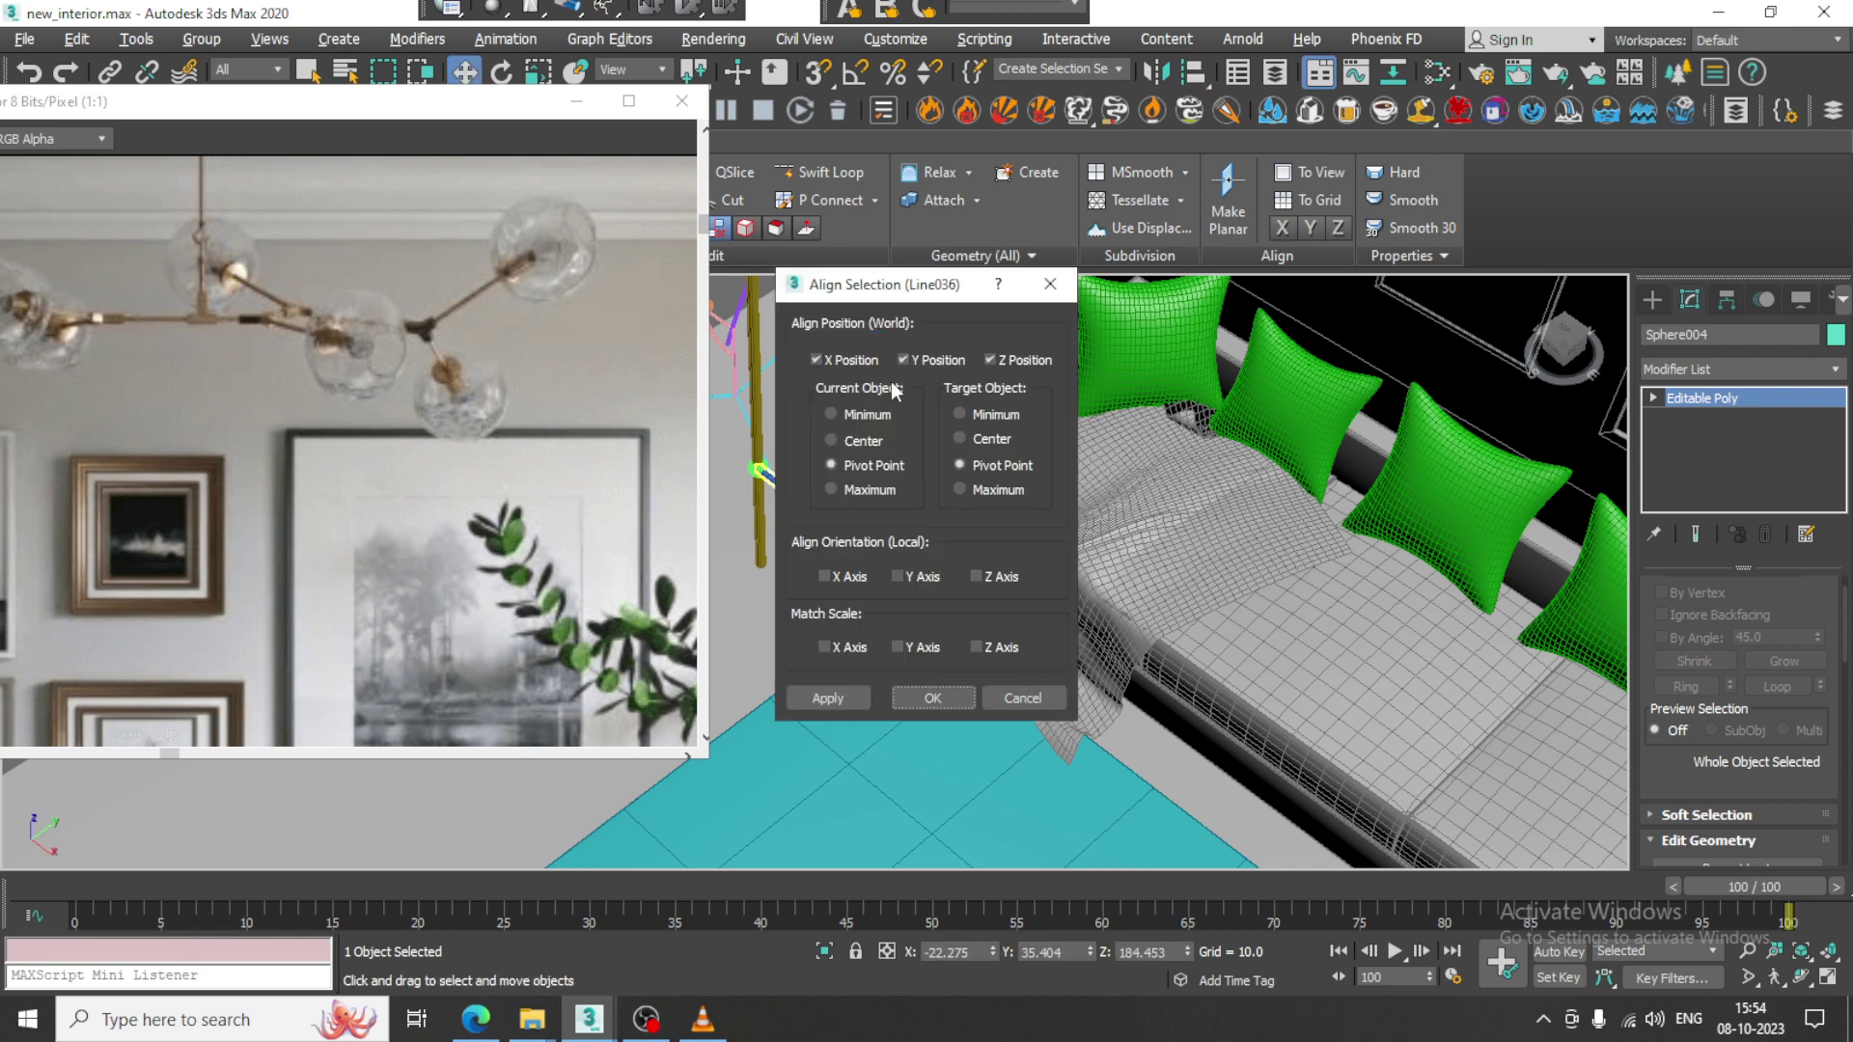
drag(842, 275, 1290, 292)
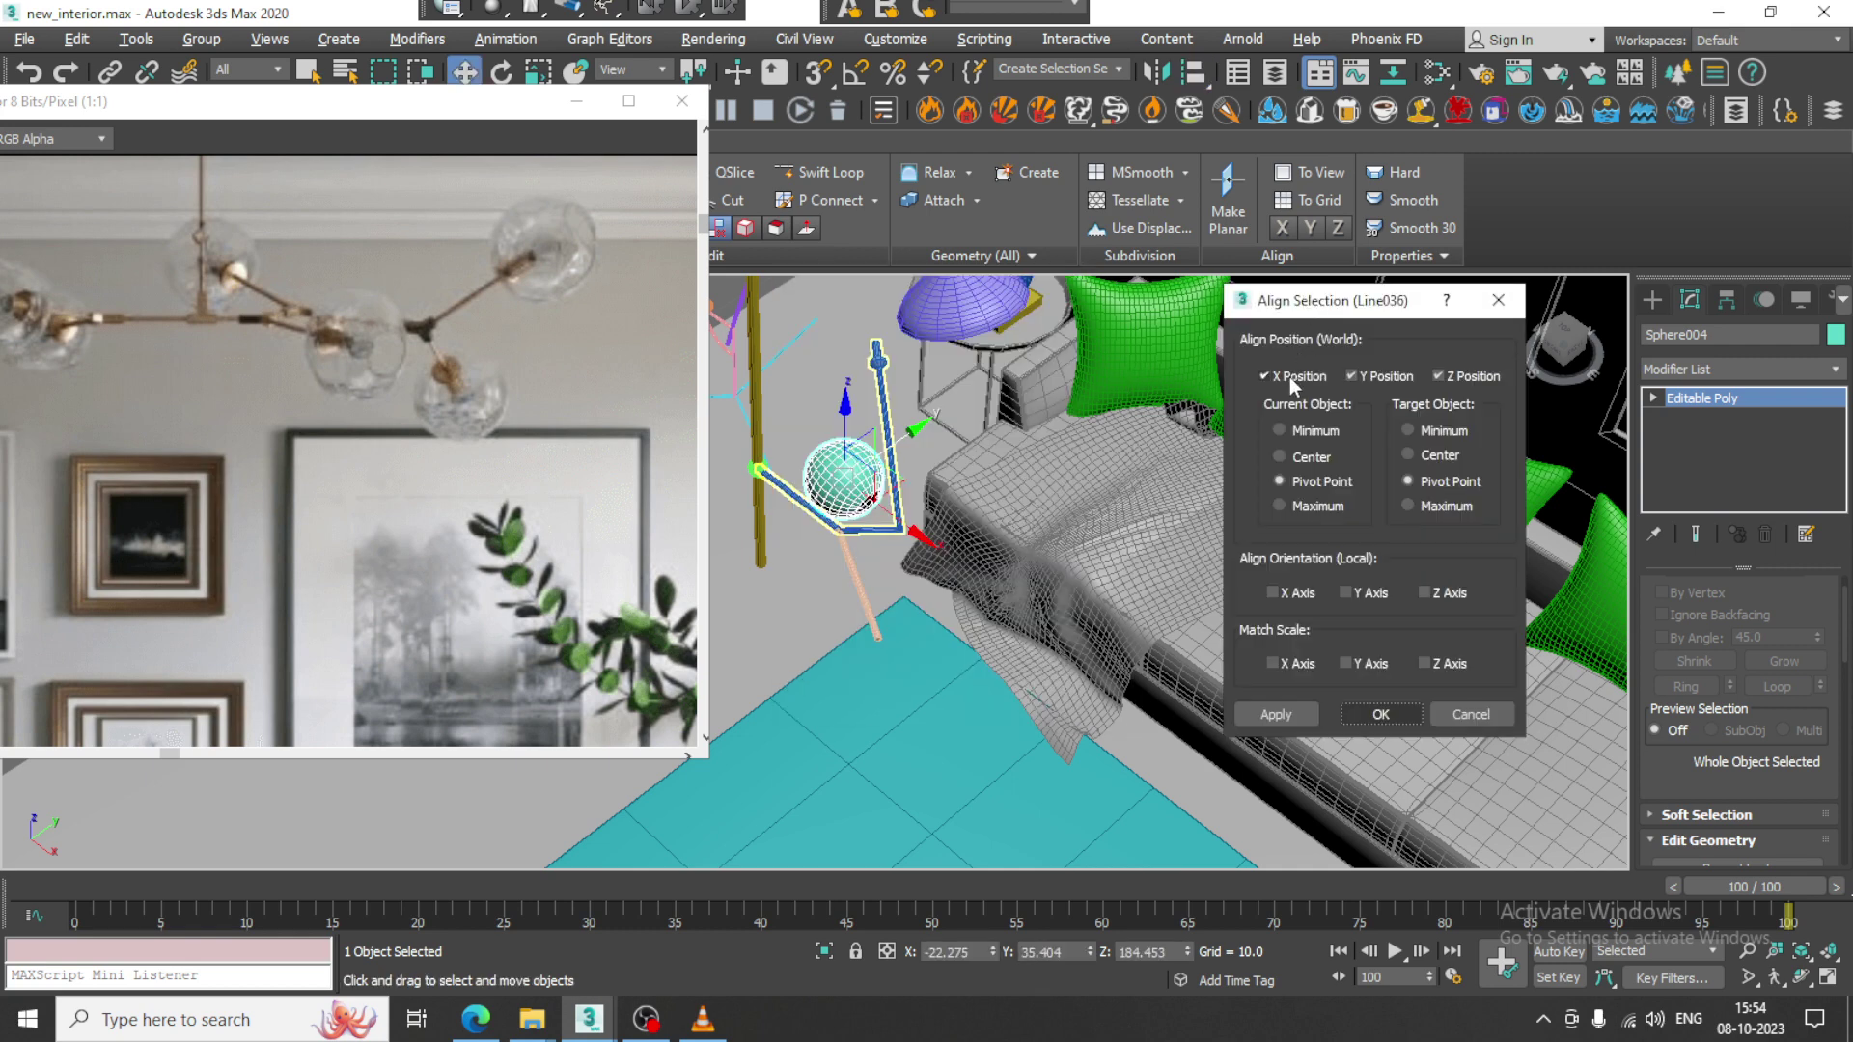
click(1272, 375)
click(1438, 376)
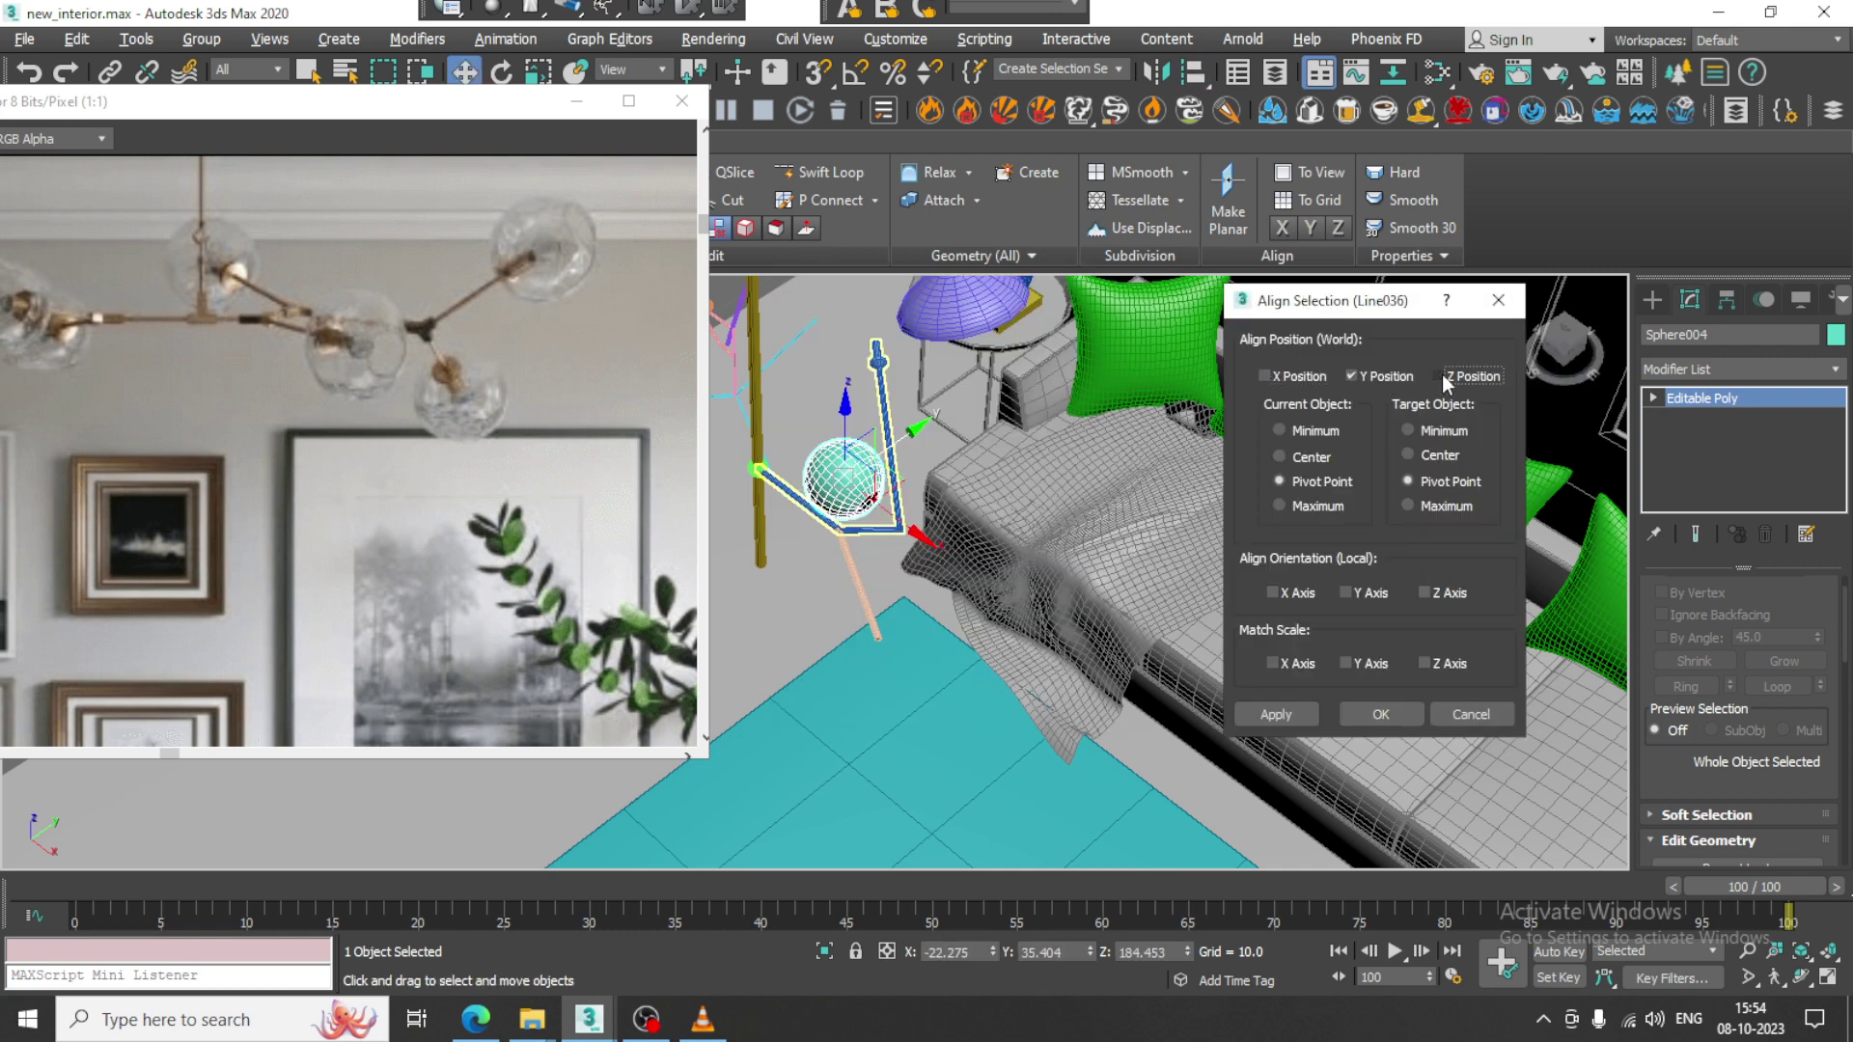
click(1383, 376)
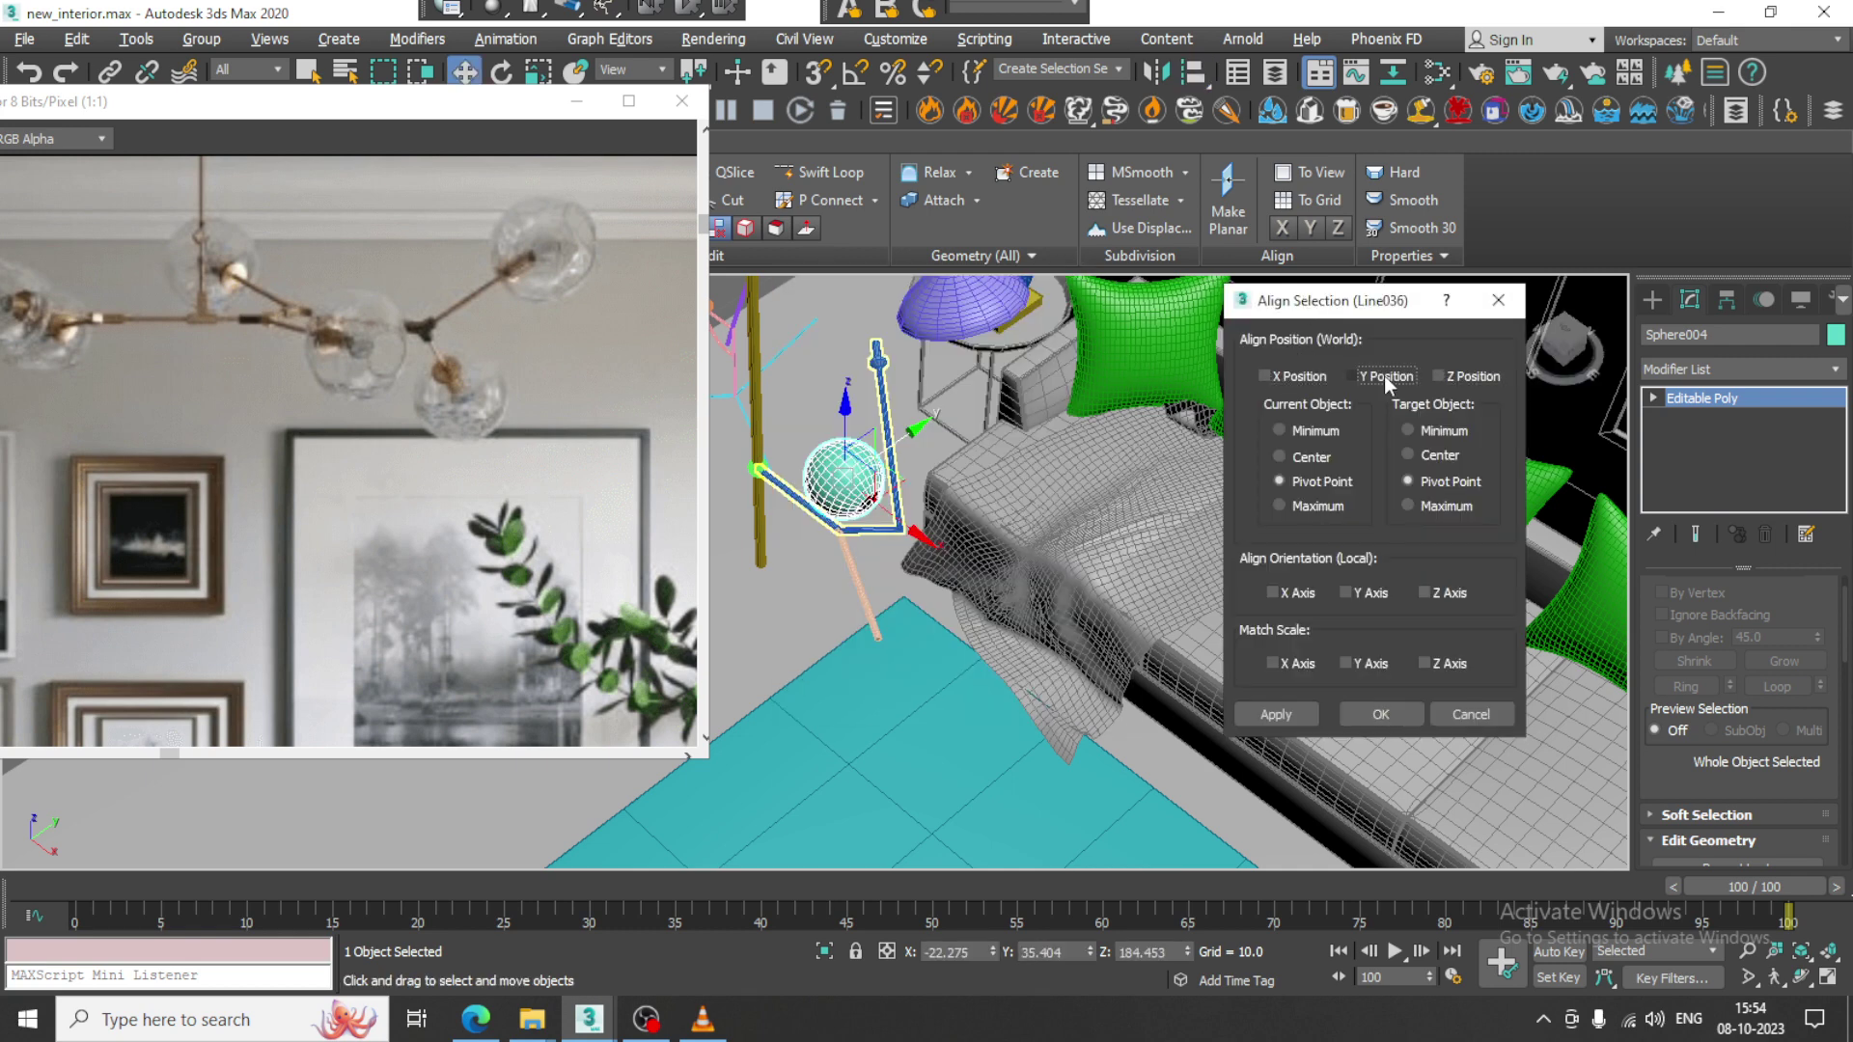
click(1312, 456)
click(1428, 455)
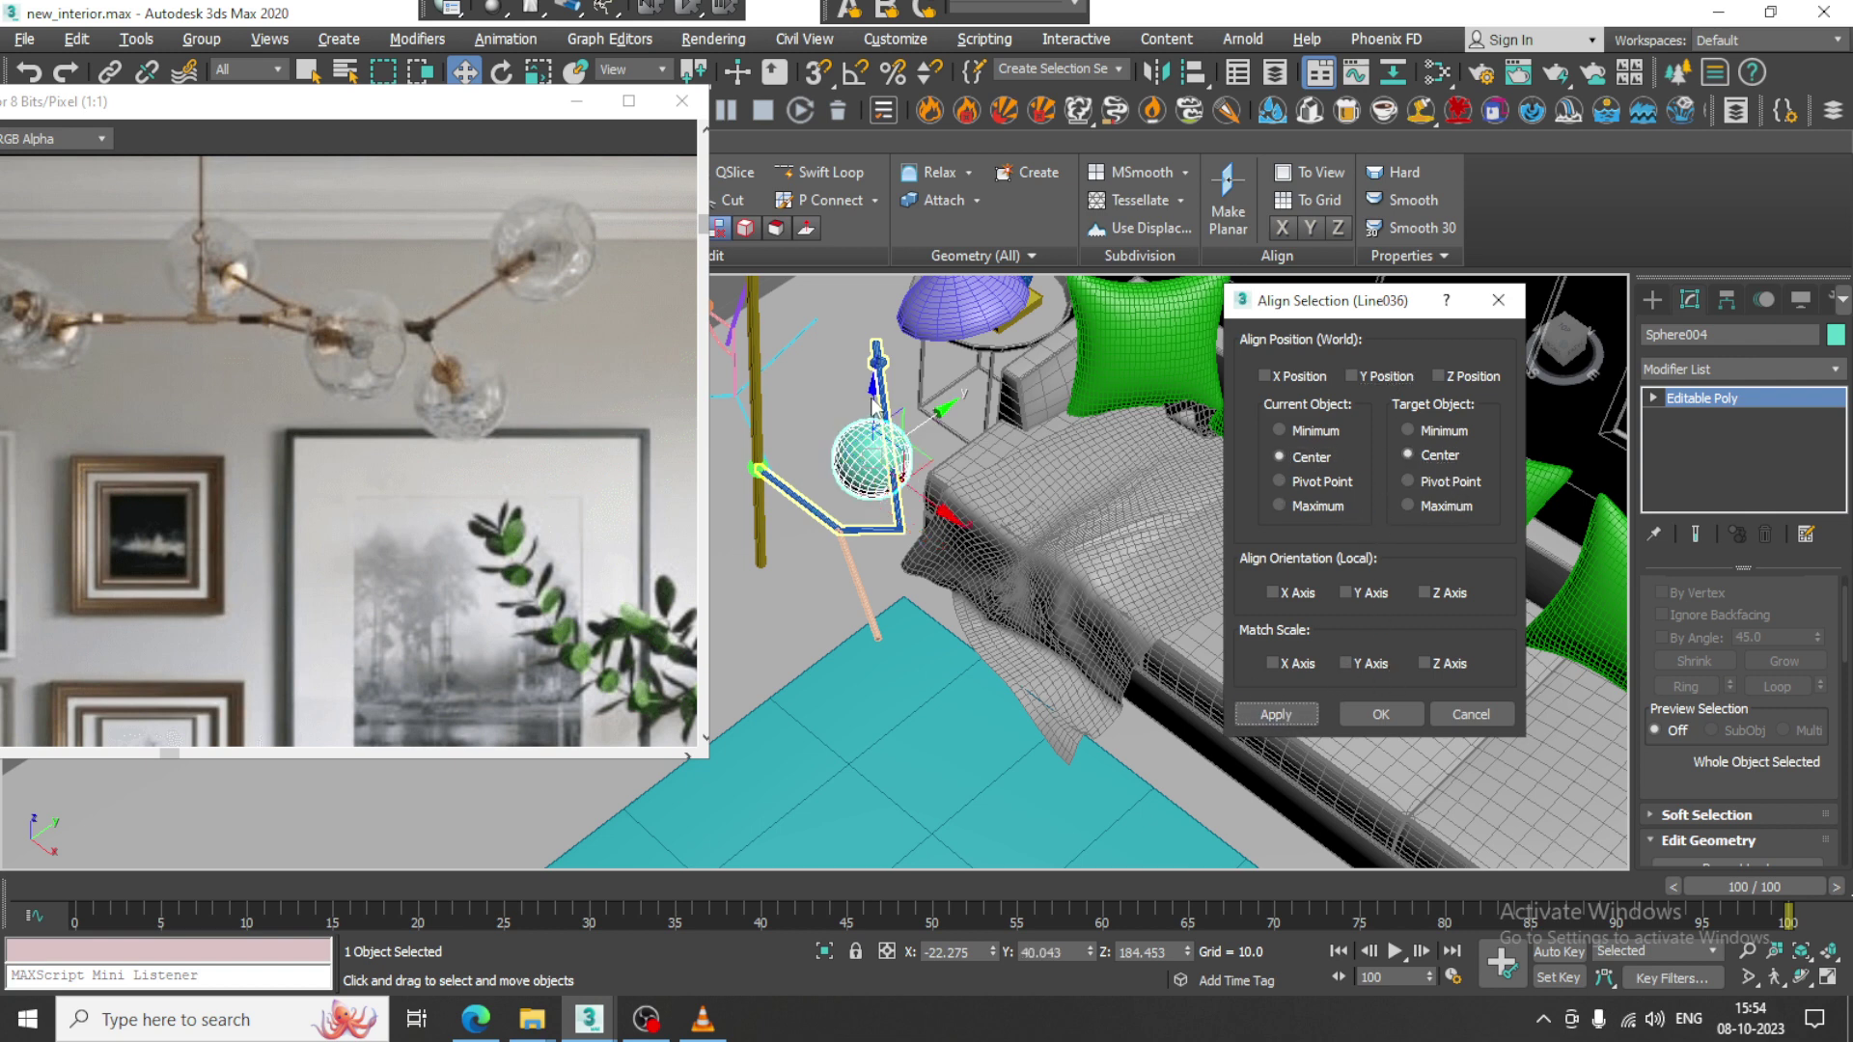
click(1397, 714)
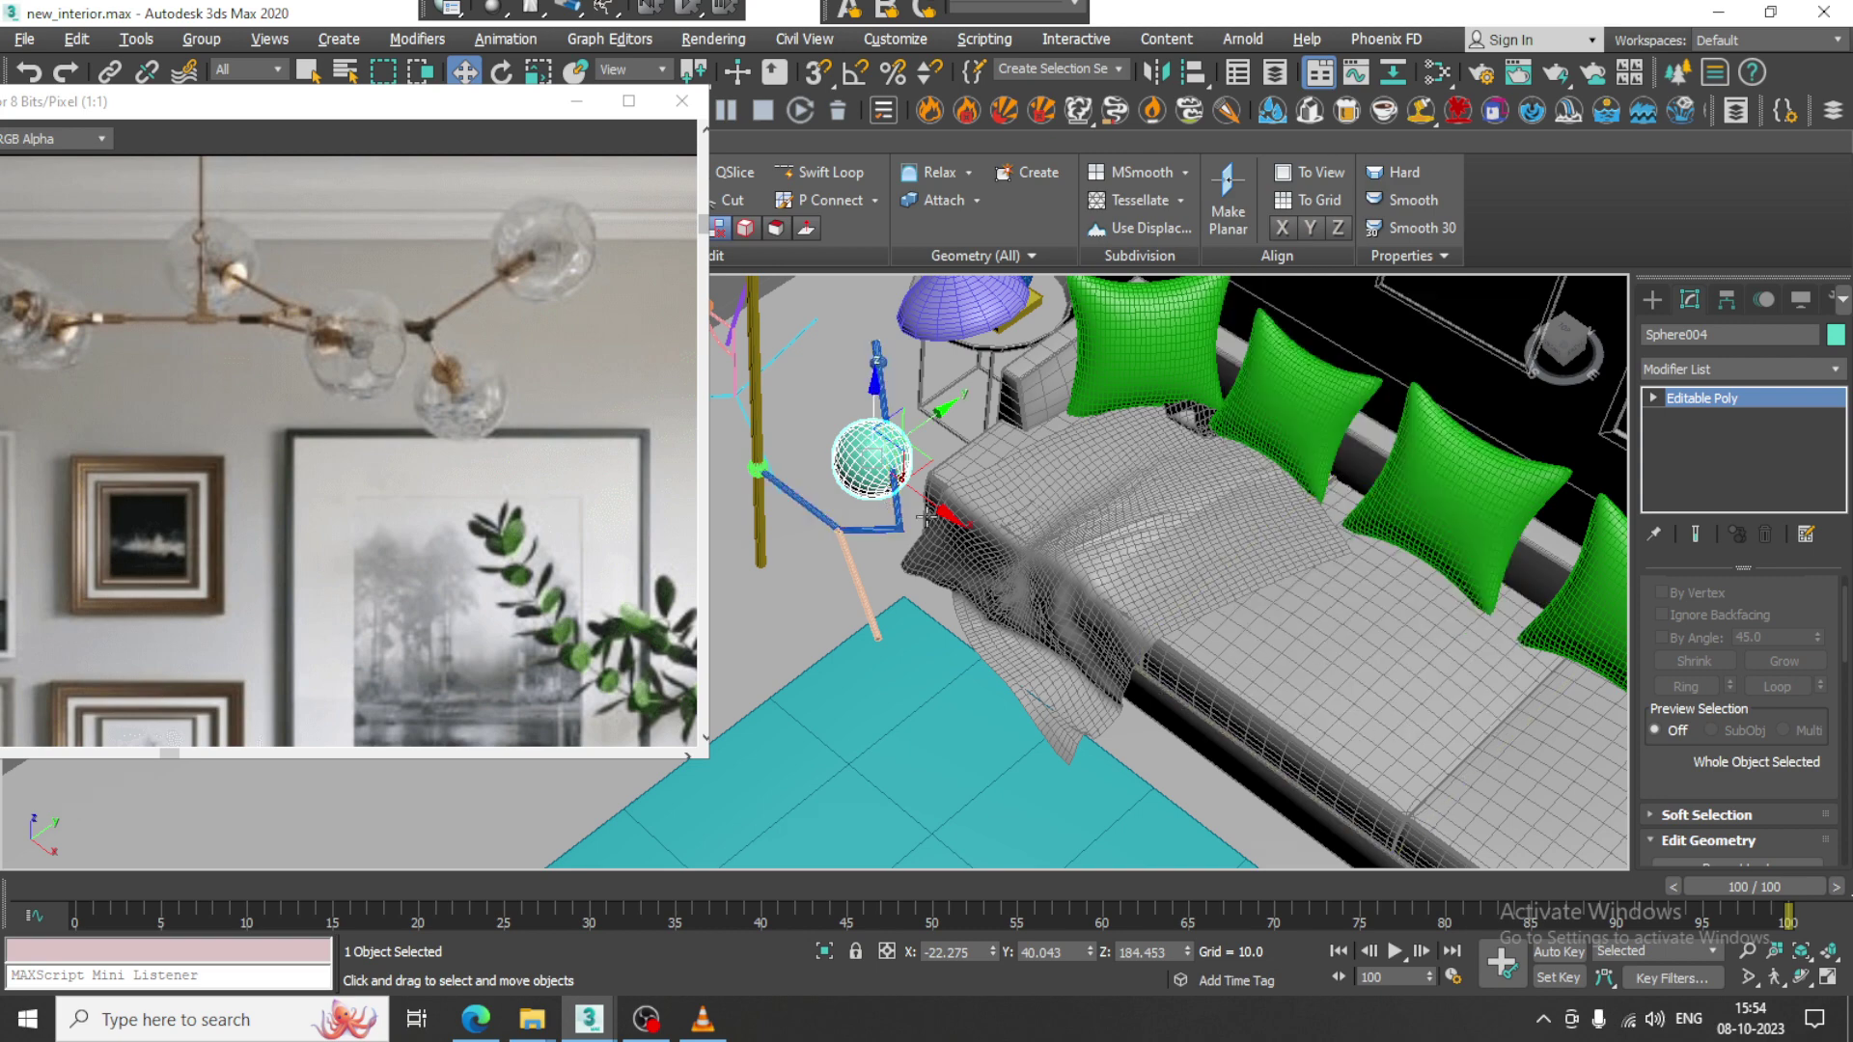
Move the globe to X -37.265, Y 50.332 and Z 191.39, near the arm's free end.
alt+middle_drag(921, 516, 1169, 489)
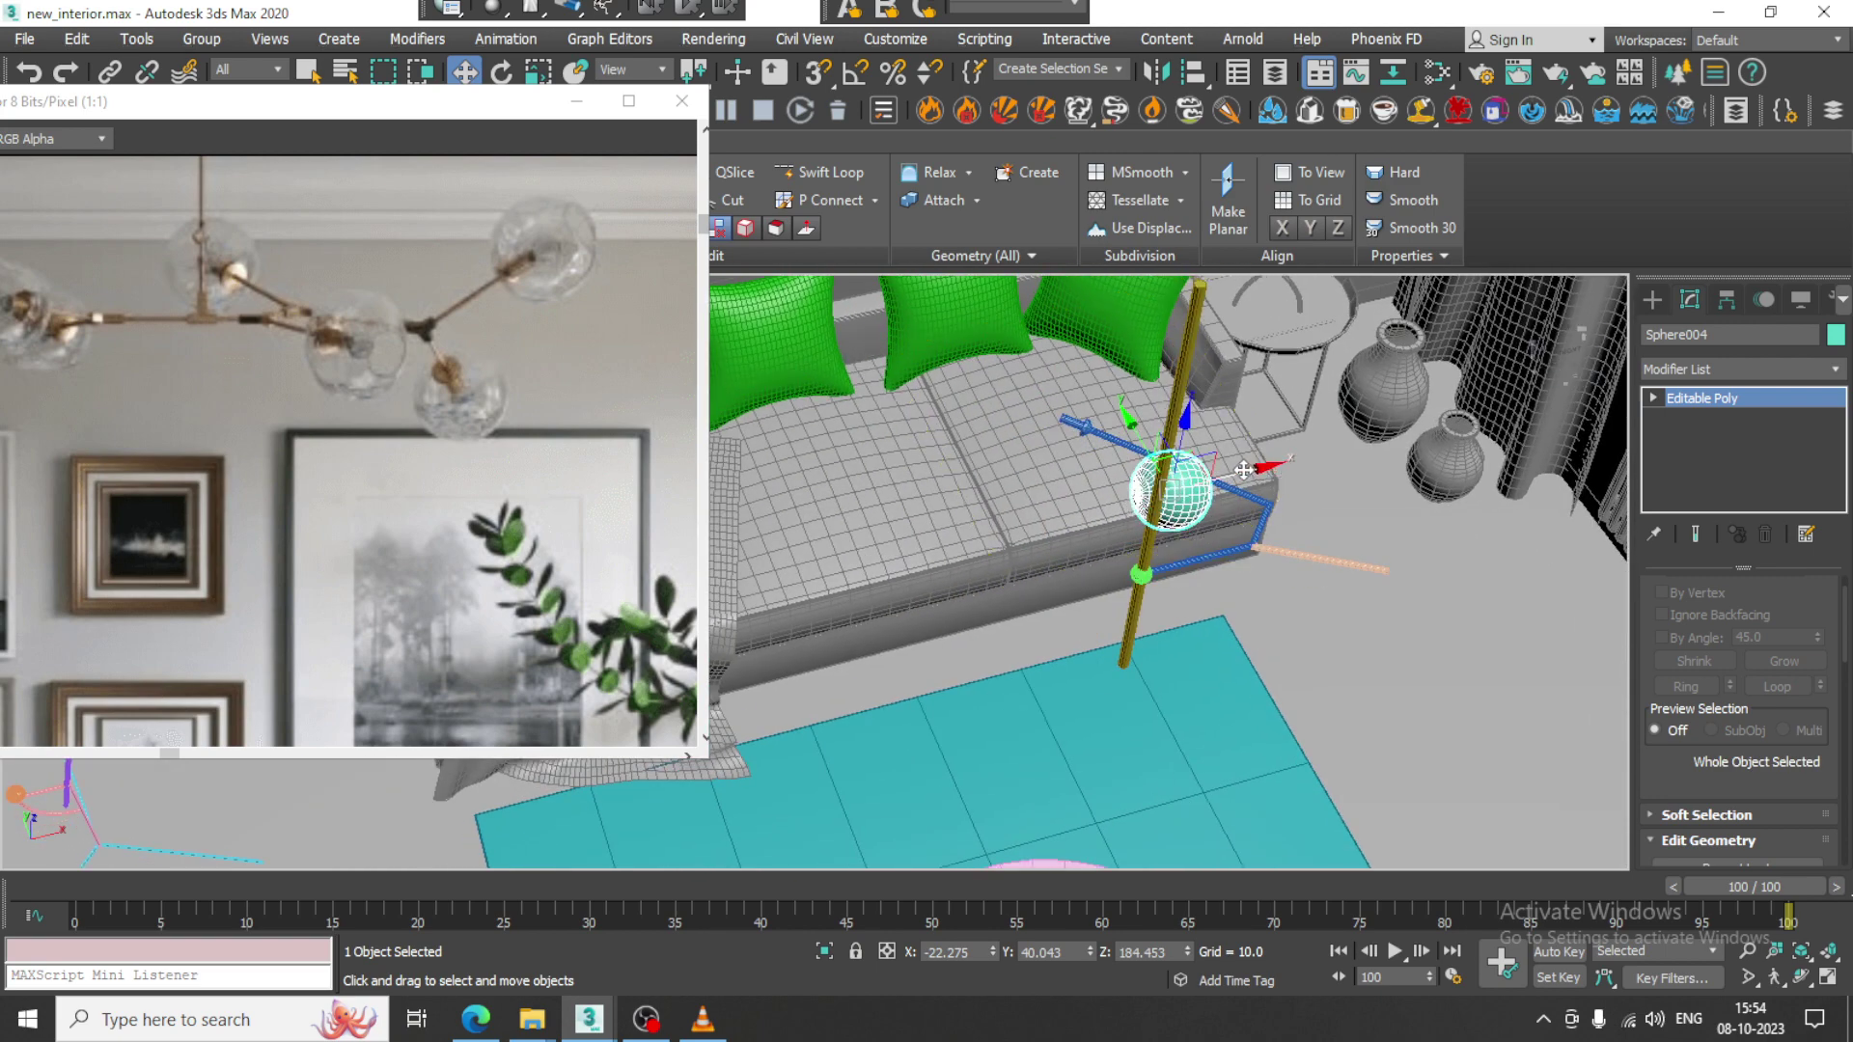
drag(1245, 469, 1131, 500)
alt+middle_drag(1131, 500, 1195, 457)
scroll(961, 483, up, 4)
scroll(960, 482, down, 3)
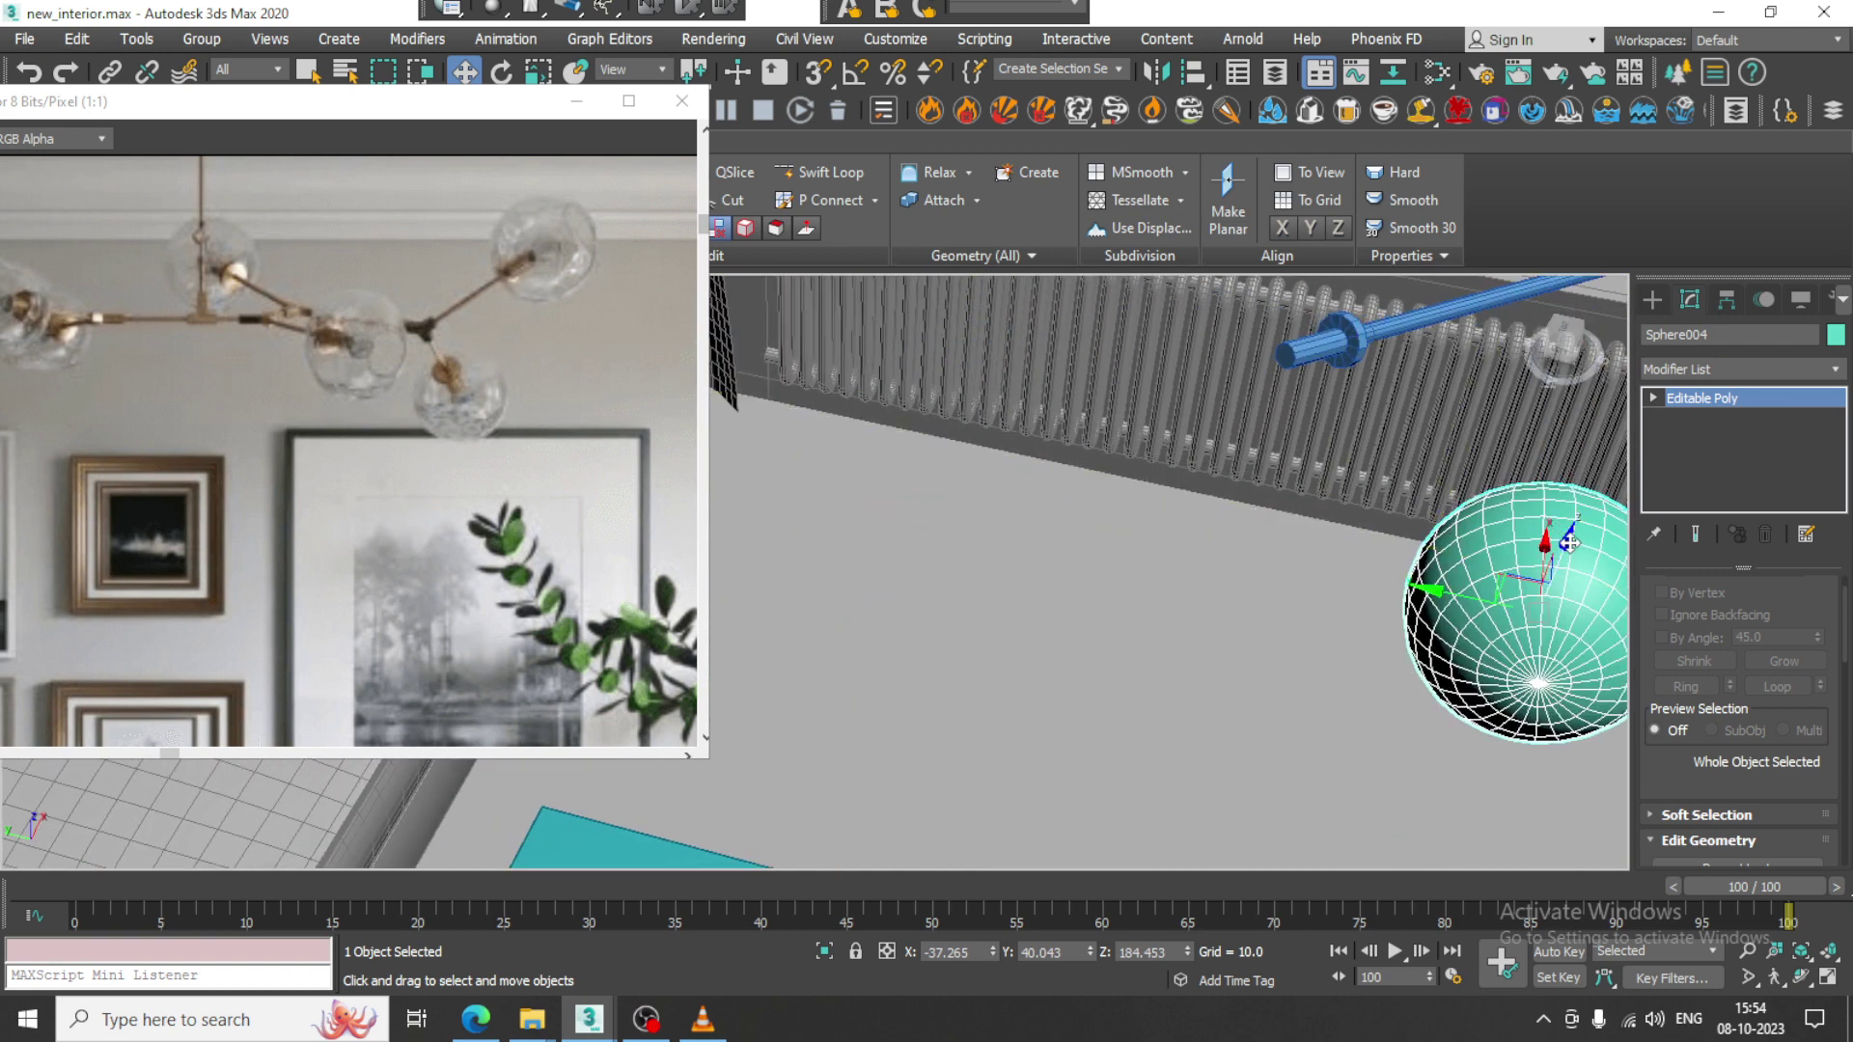
drag(1570, 543, 1621, 400)
alt+middle_drag(1621, 400, 1187, 425)
middle_drag(1187, 425, 1375, 537)
drag(1474, 544, 1172, 490)
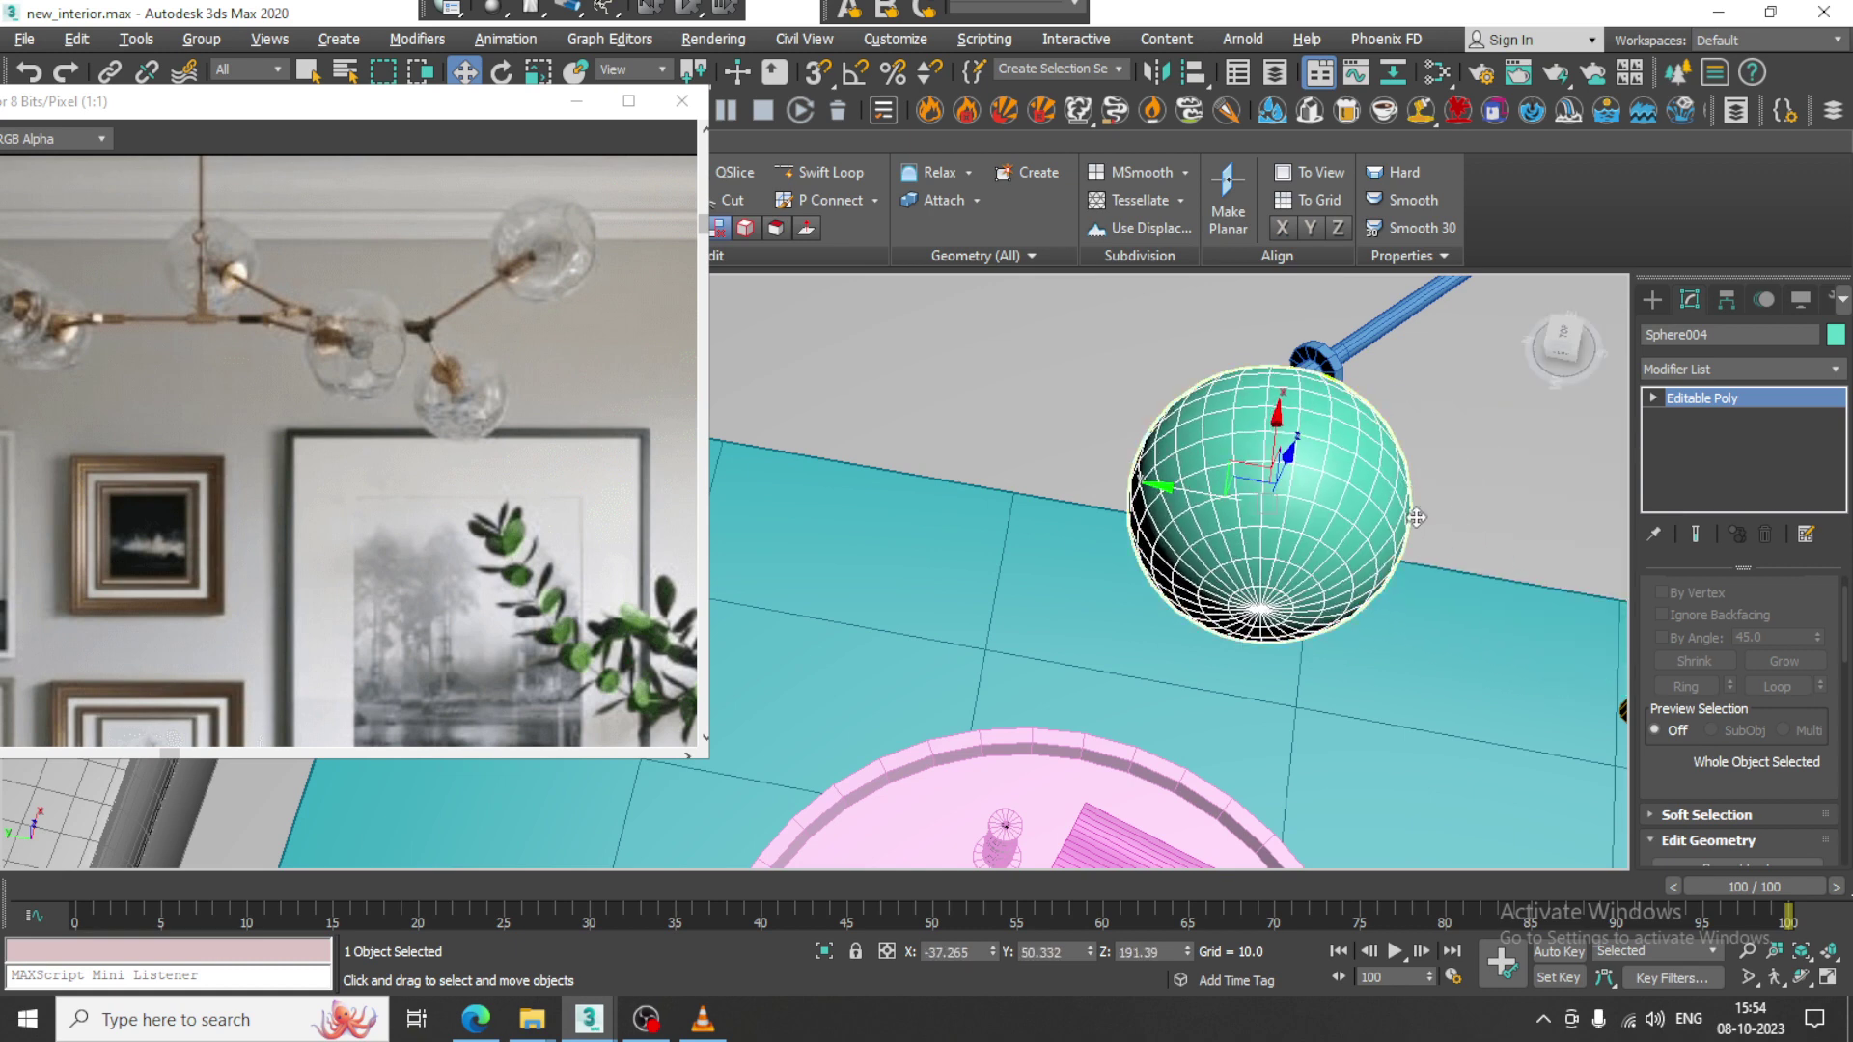
Reposition the globe at X -34.867 and Y 52.292, with its opening at the tip of the arm.
alt+middle_drag(1415, 517, 1086, 467)
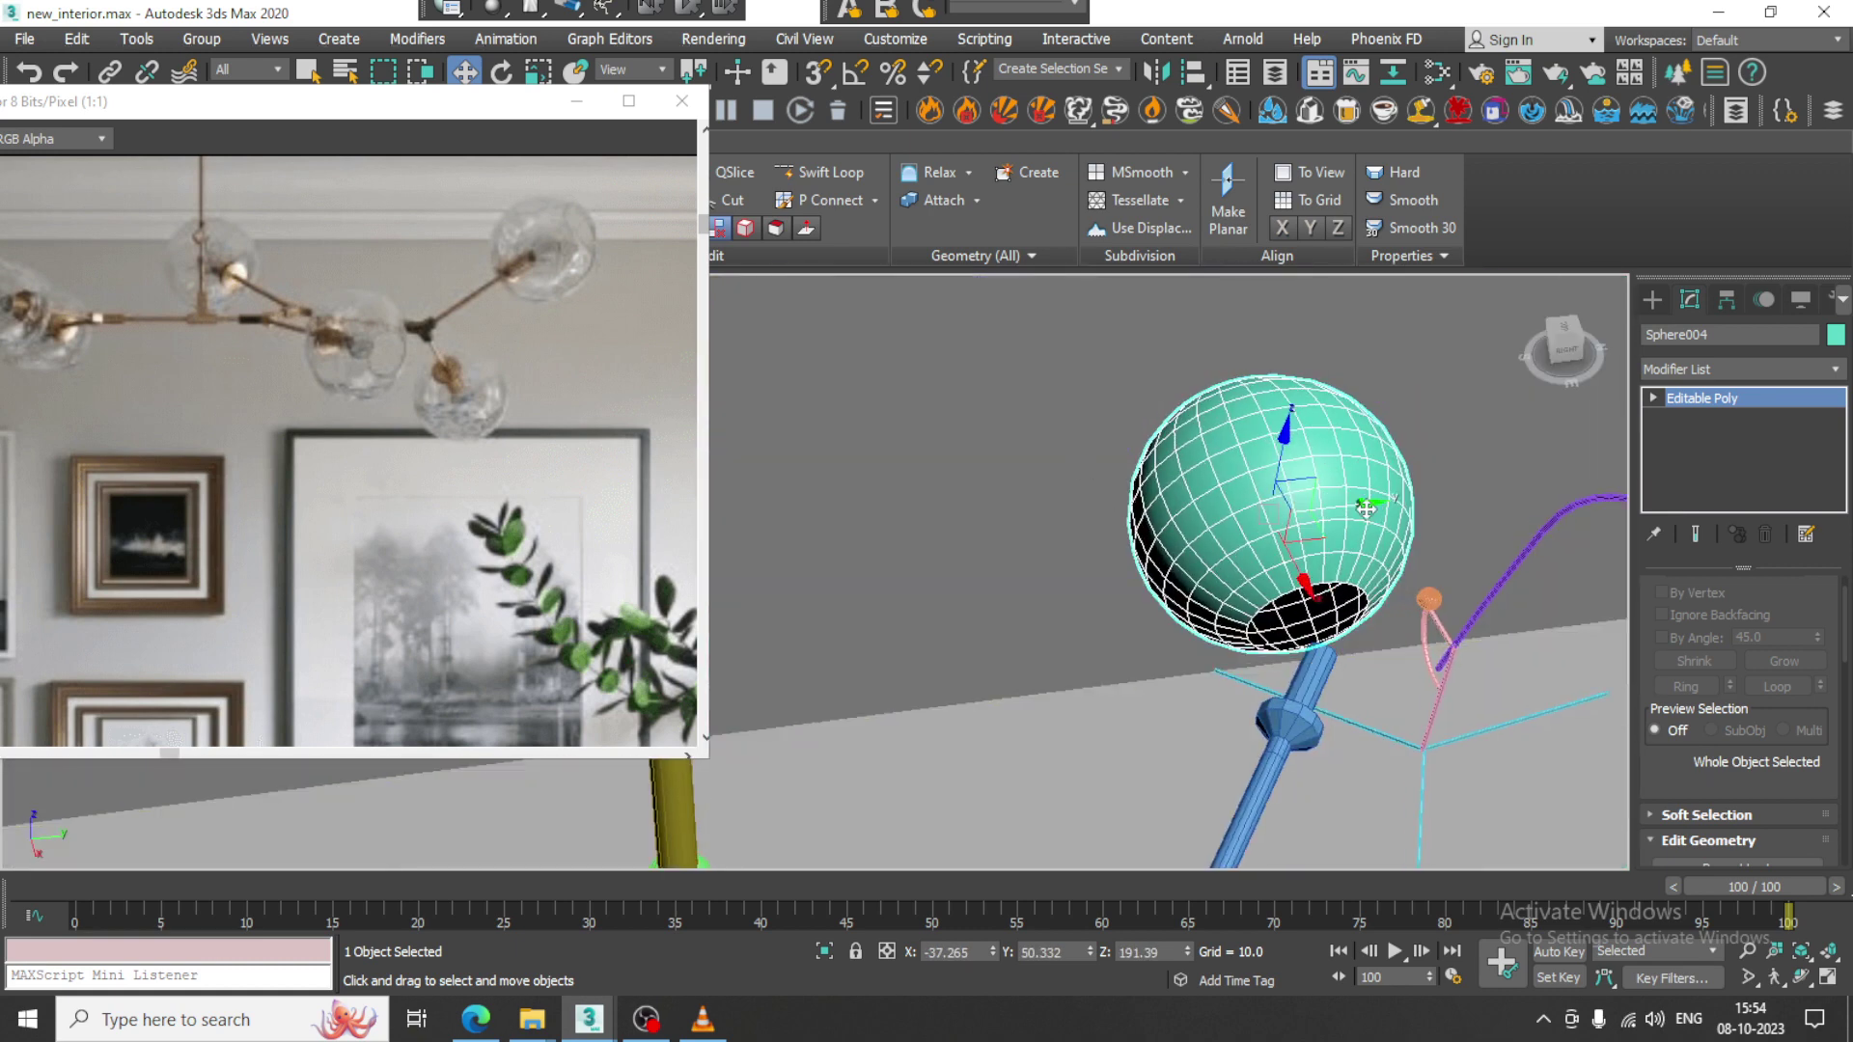
key(e)
drag(1365, 509, 1481, 489)
key(w)
alt+middle_drag(1481, 490, 1335, 531)
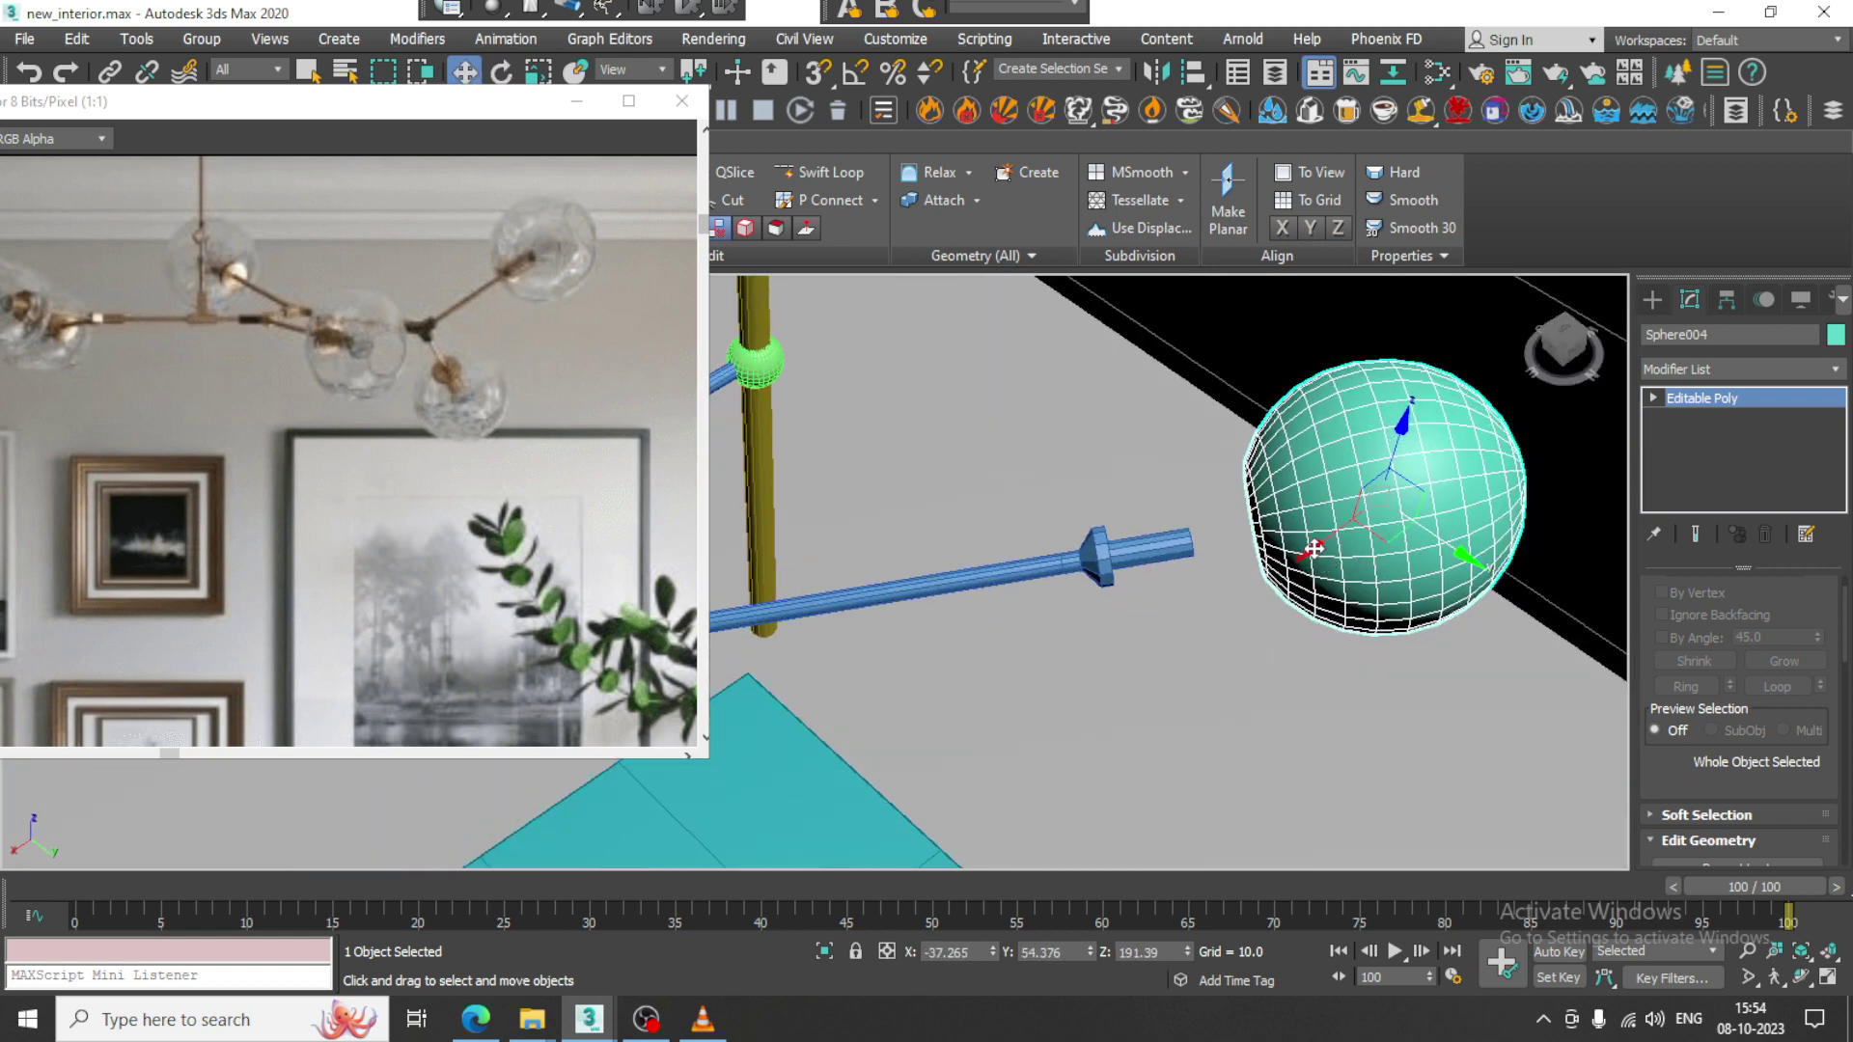
drag(1316, 547, 1240, 605)
drag(1392, 625, 1327, 591)
alt+middle_drag(1327, 592, 1237, 592)
drag(1093, 592, 1009, 608)
key(e)
key(r)
key(w)
Shift the globe closer to the arm's axis, to X -33.351 and Y 51.02.
alt+middle_drag(1023, 550, 1071, 579)
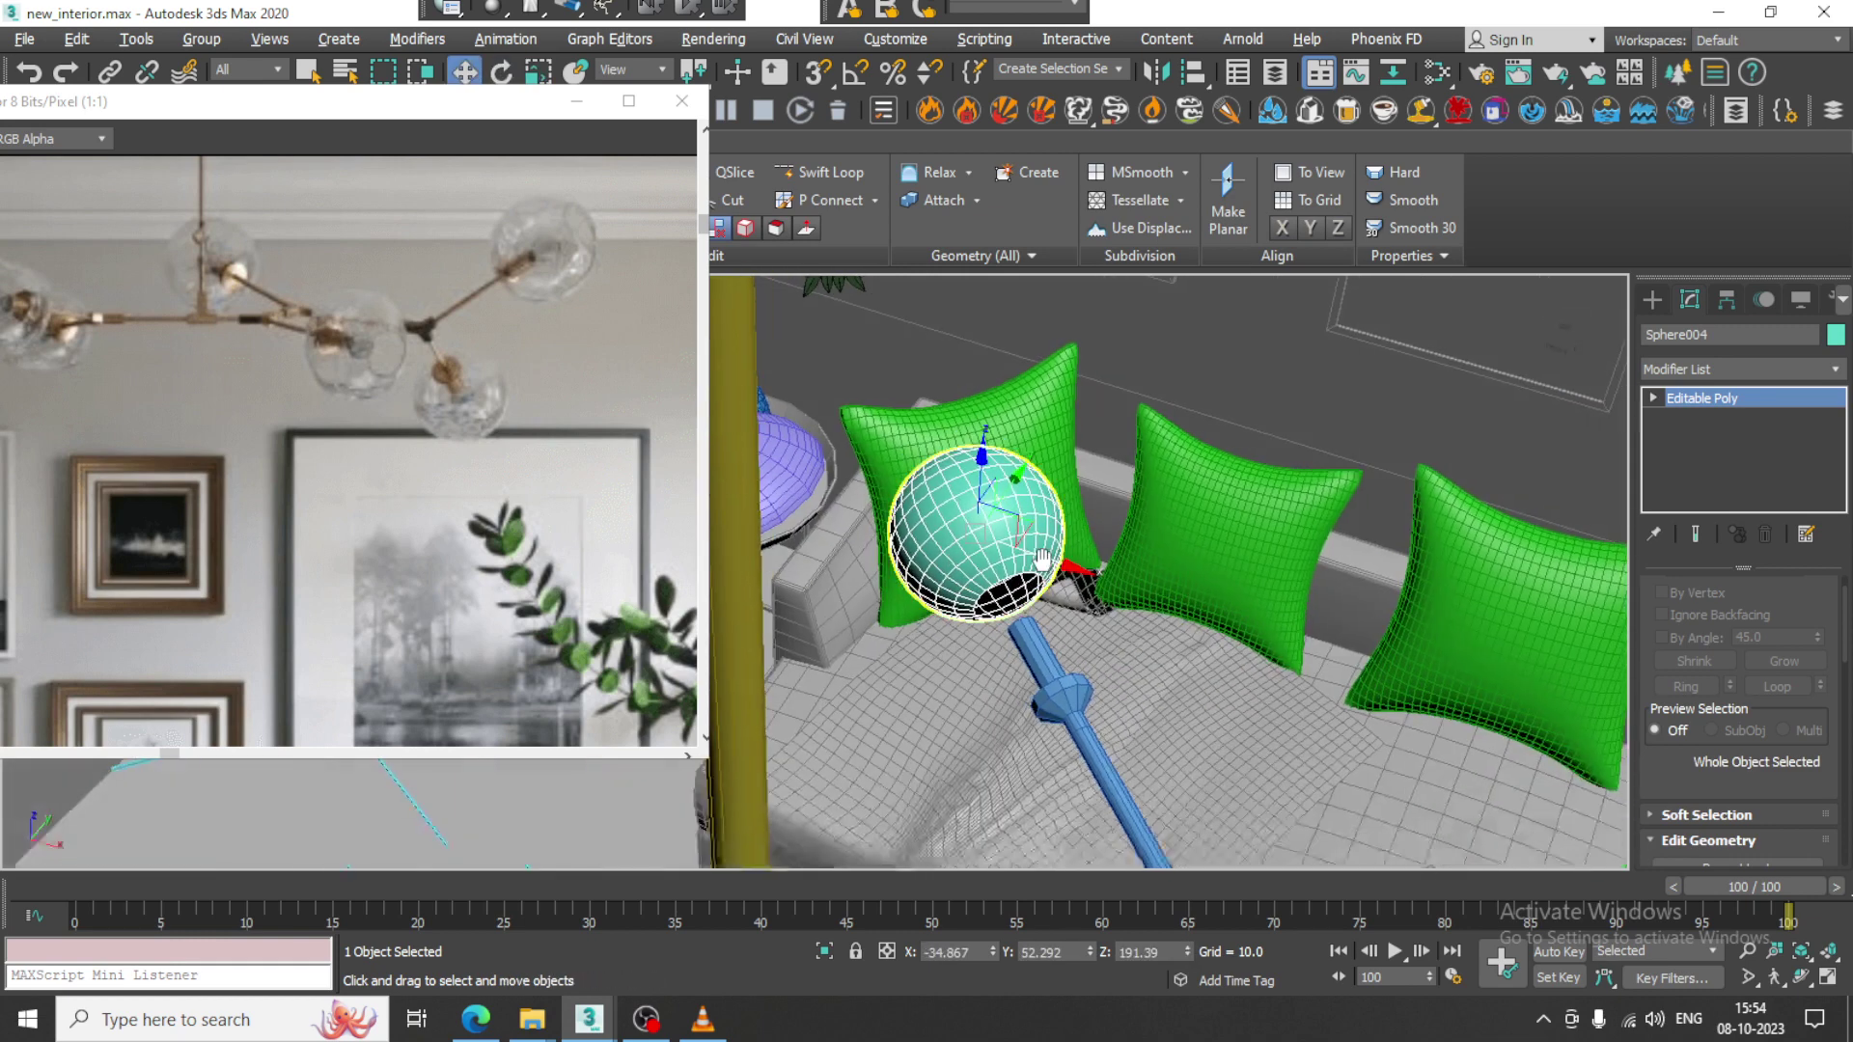
drag(1060, 578, 1099, 607)
alt+middle_drag(1098, 606, 1073, 549)
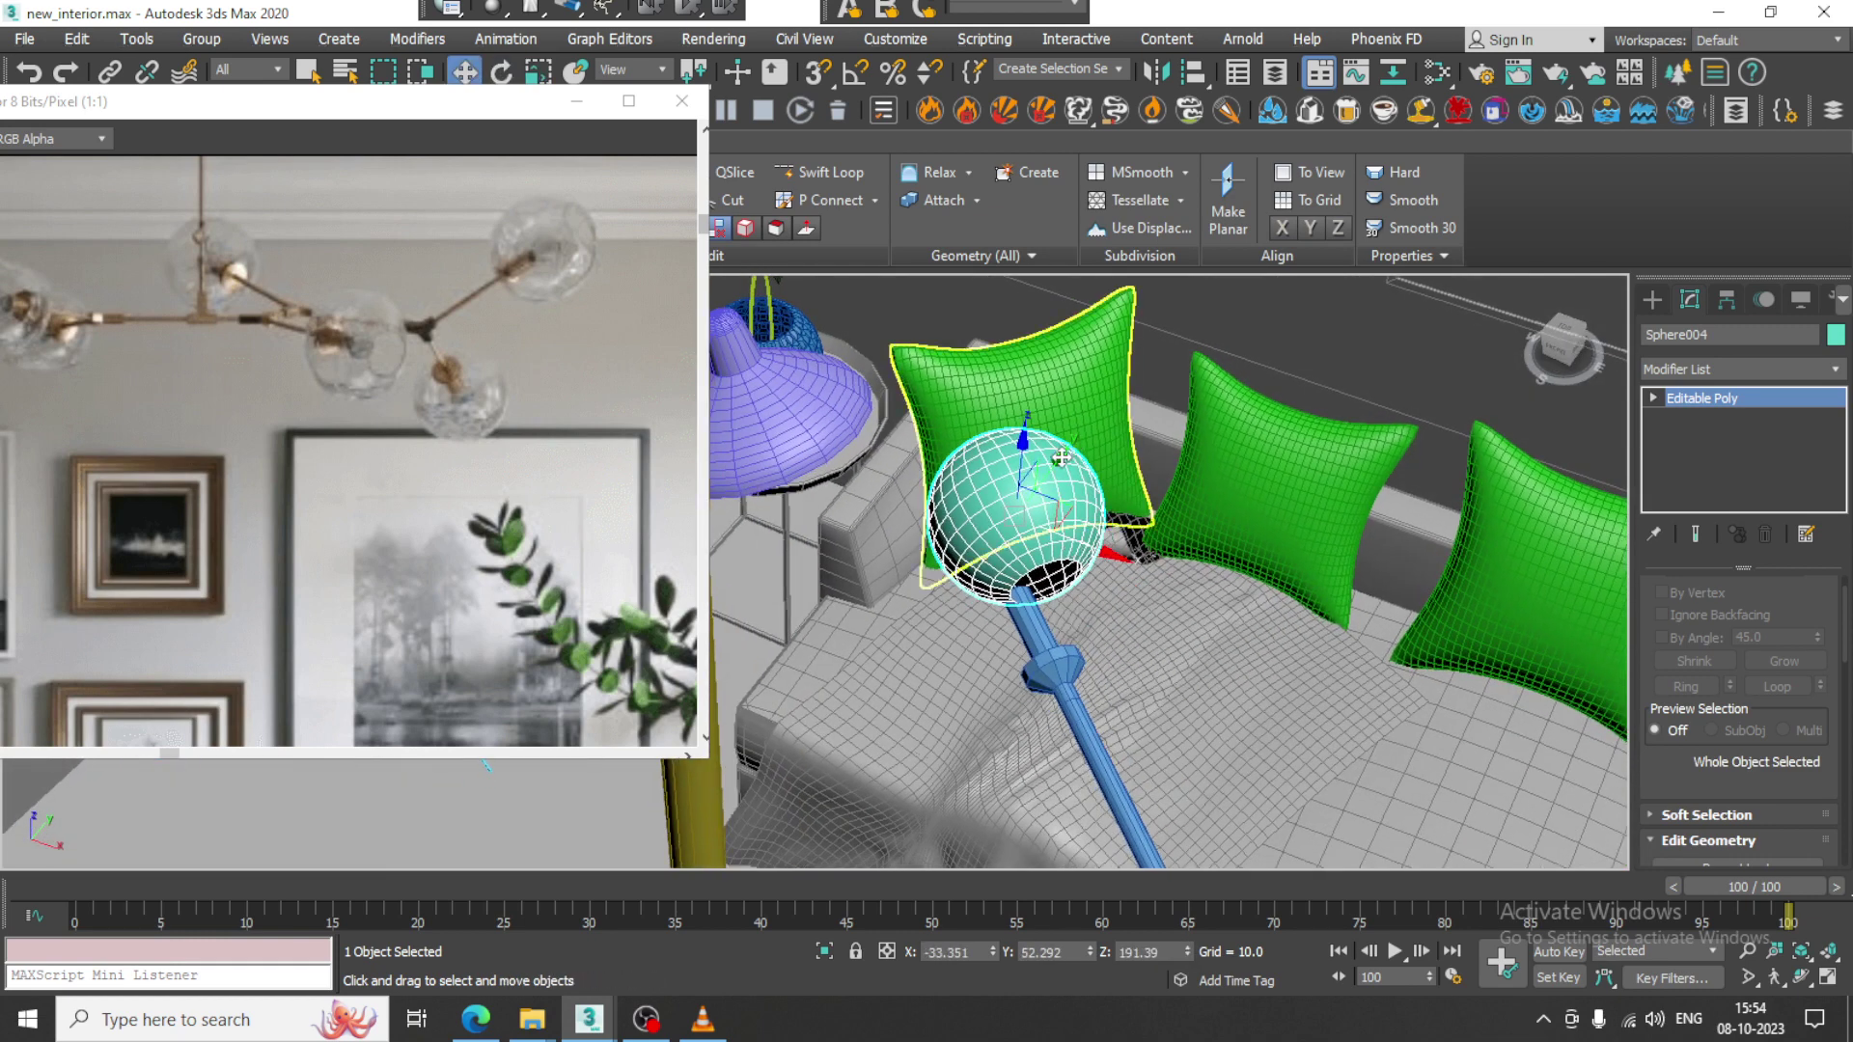
drag(1038, 480, 1037, 483)
Lower the globe slightly along Z towards the bulb holder at the arm's end.
scroll(1036, 483, down, 3)
alt+middle_drag(1042, 588, 861, 418)
scroll(1088, 517, down, 4)
scroll(1003, 532, up, 3)
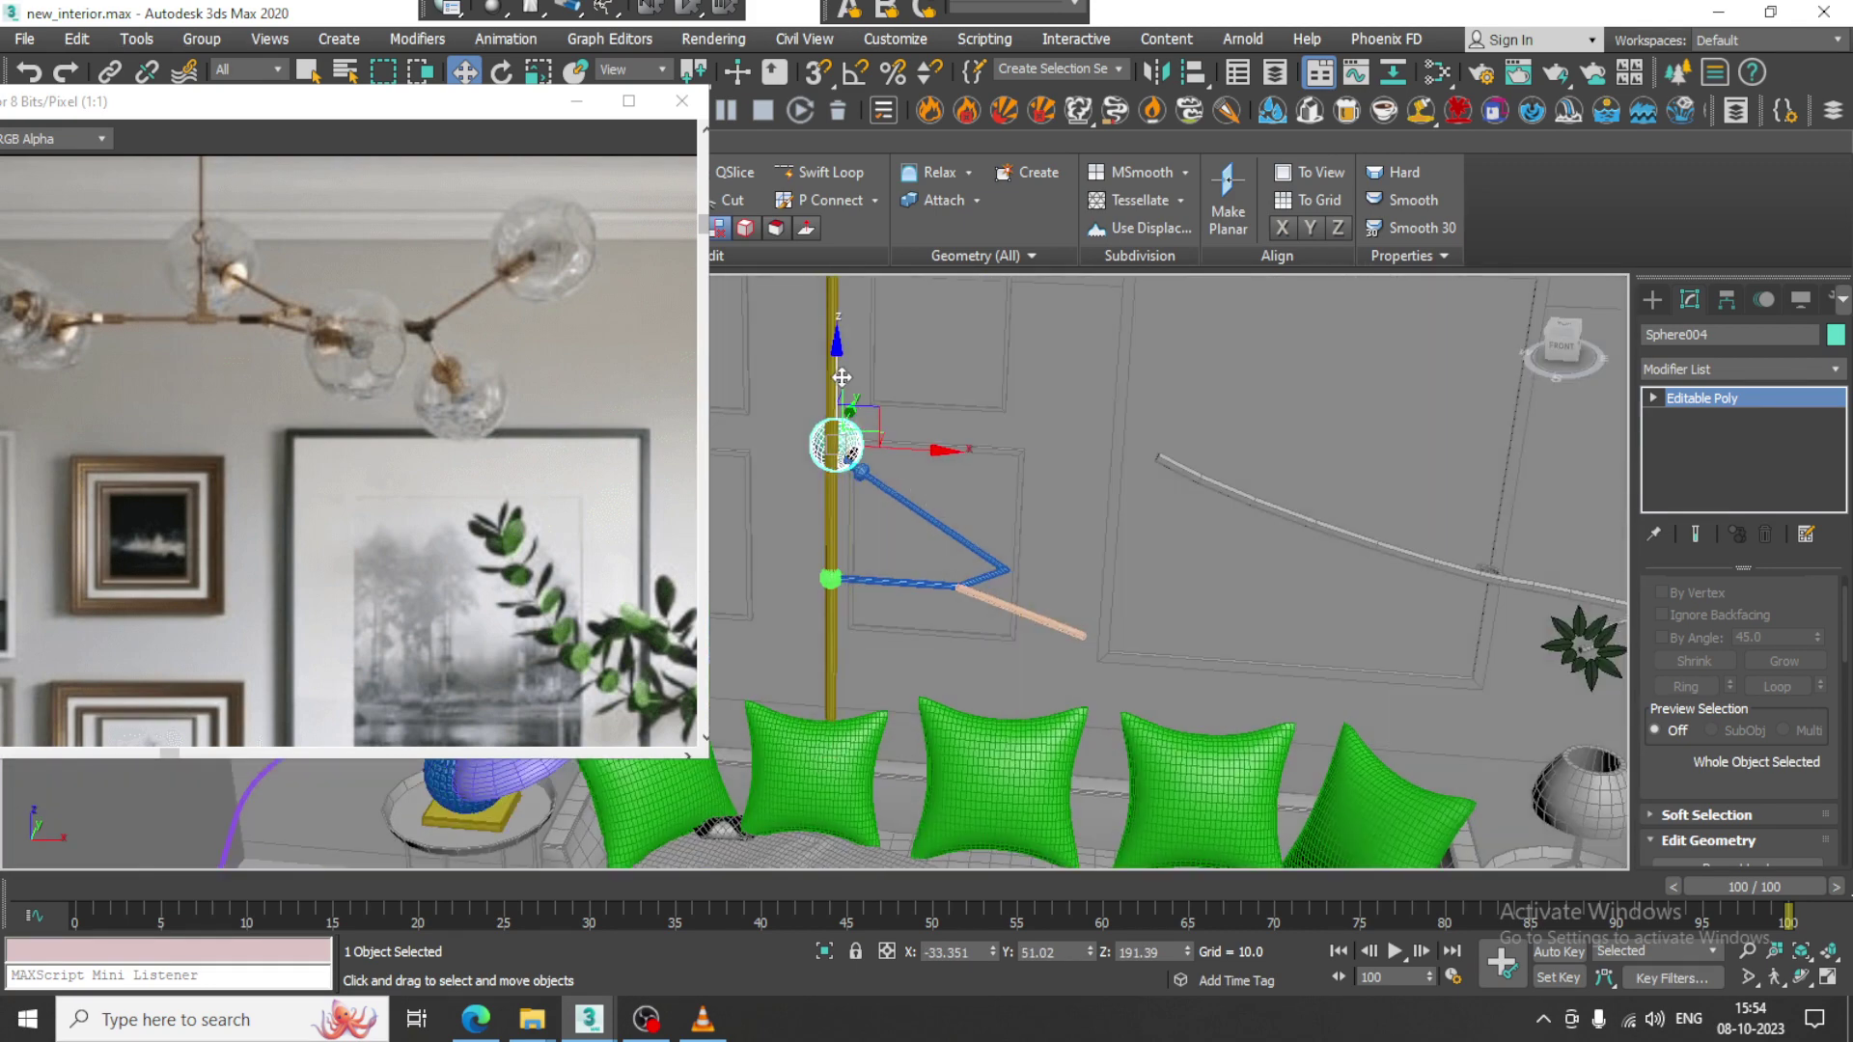
drag(841, 377, 846, 396)
scroll(845, 396, up, 4)
scroll(853, 465, up, 4)
Move the globe to X -31.224 and Y 50.25 so its opening fits around the flared bulb holder.
alt+middle_drag(845, 397, 877, 469)
drag(857, 460, 919, 482)
alt+middle_drag(920, 482, 842, 453)
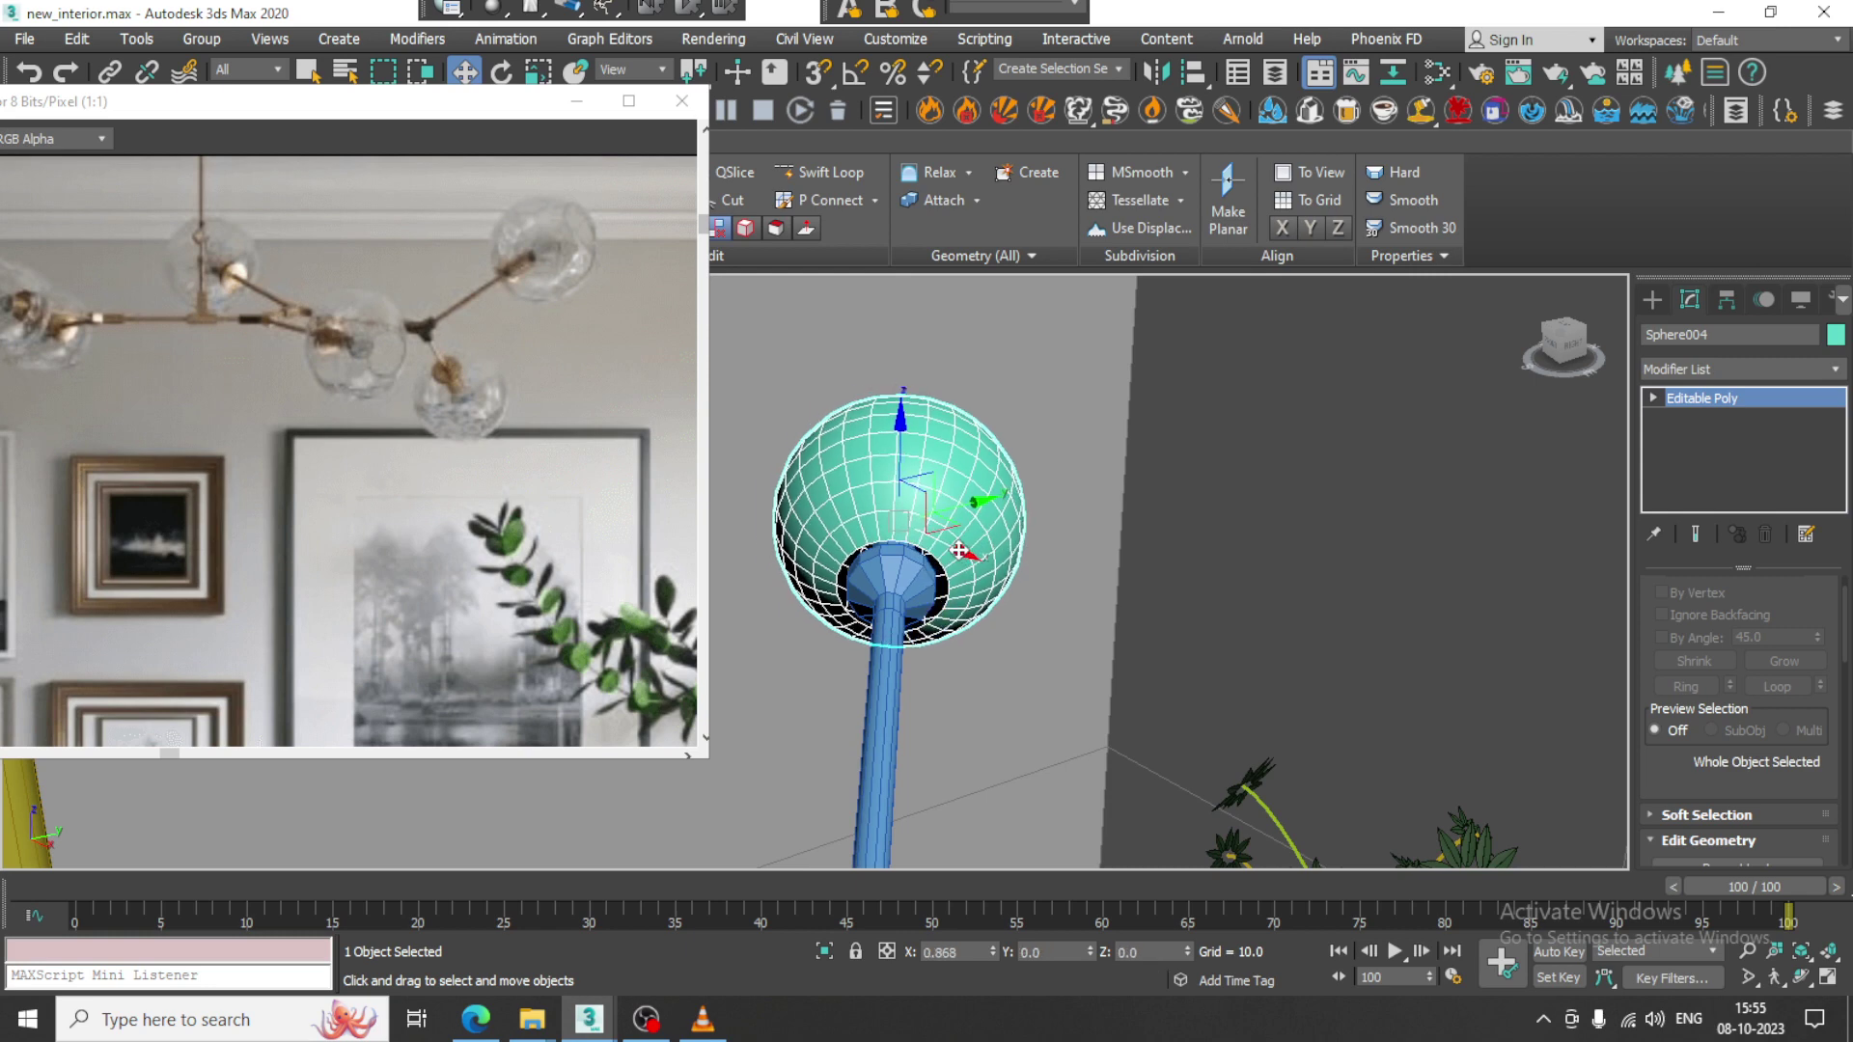
drag(957, 546, 958, 546)
mouse_move(958, 546)
alt+middle_down()
mouse_move(913, 549)
mouse_move(980, 519)
alt+middle_up()
drag(977, 523, 995, 524)
alt+middle_drag(995, 524, 910, 587)
scroll(906, 586, up, 3)
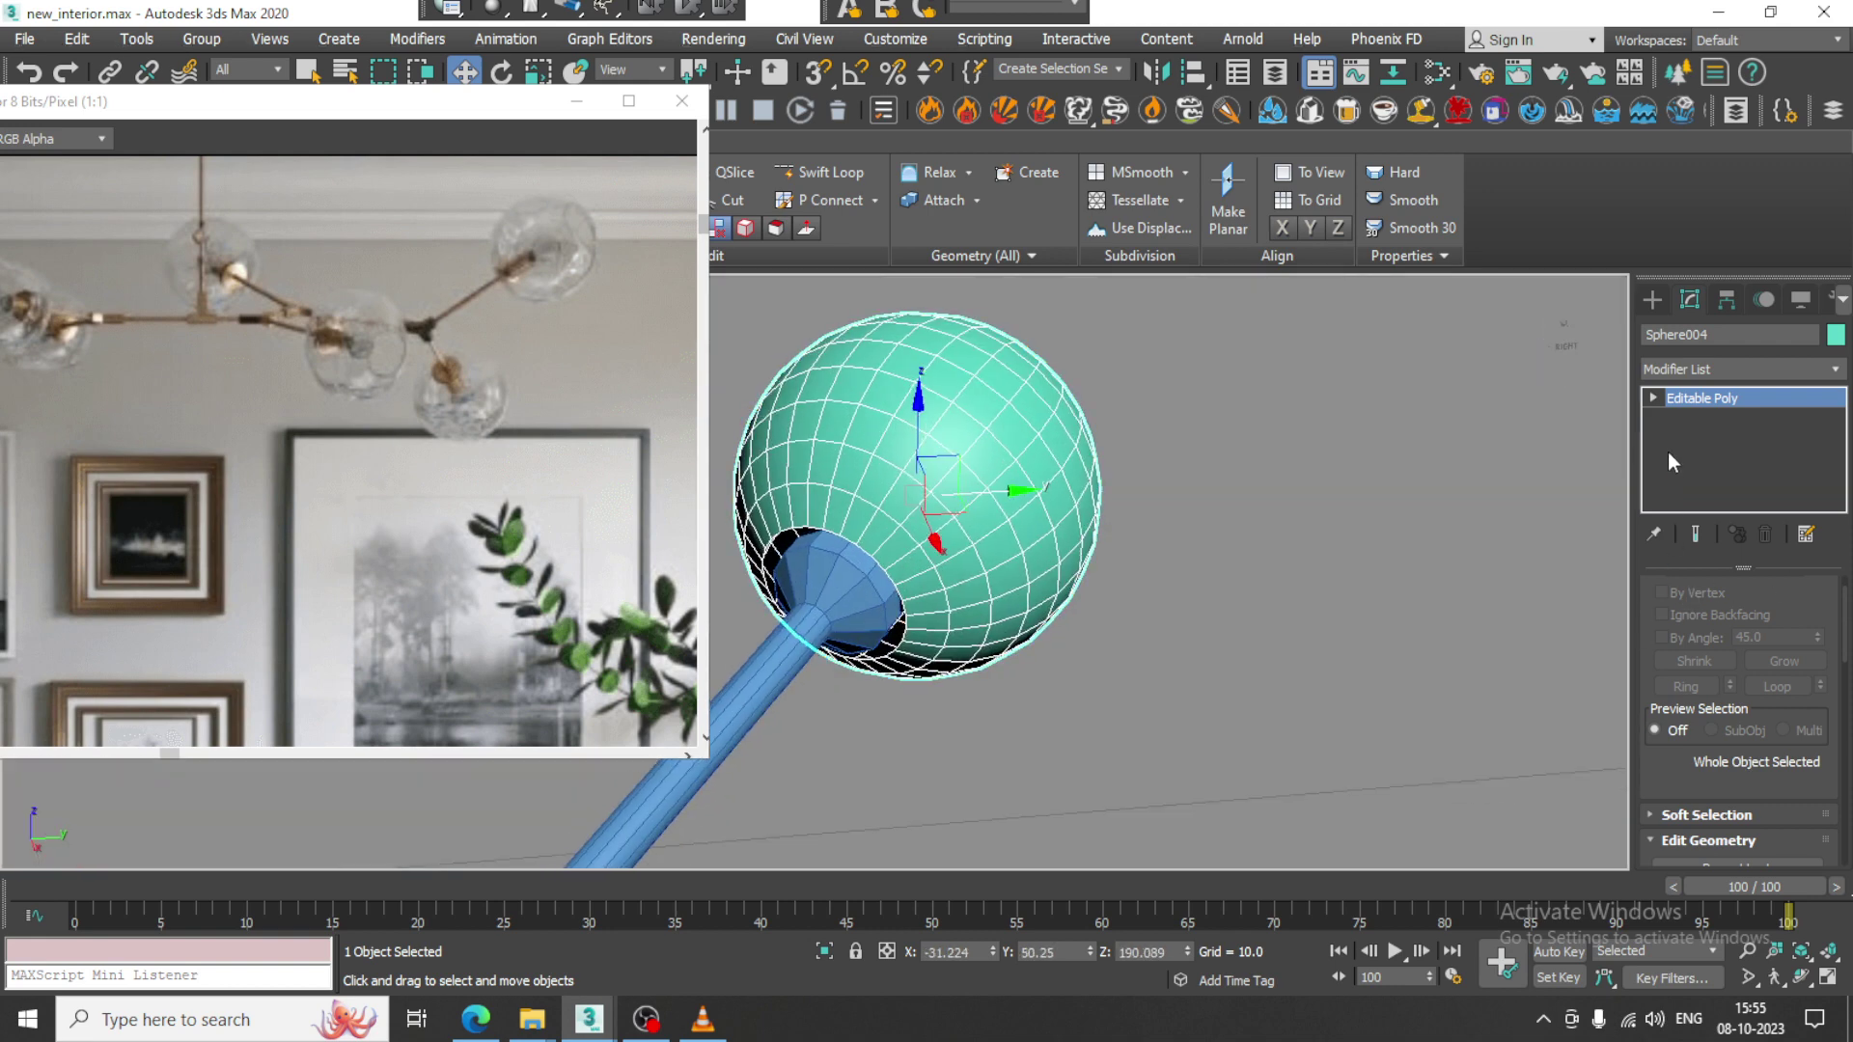
Select the open border of the globe and extend it inward as a scaled ring of faces around the holder.
click(1697, 458)
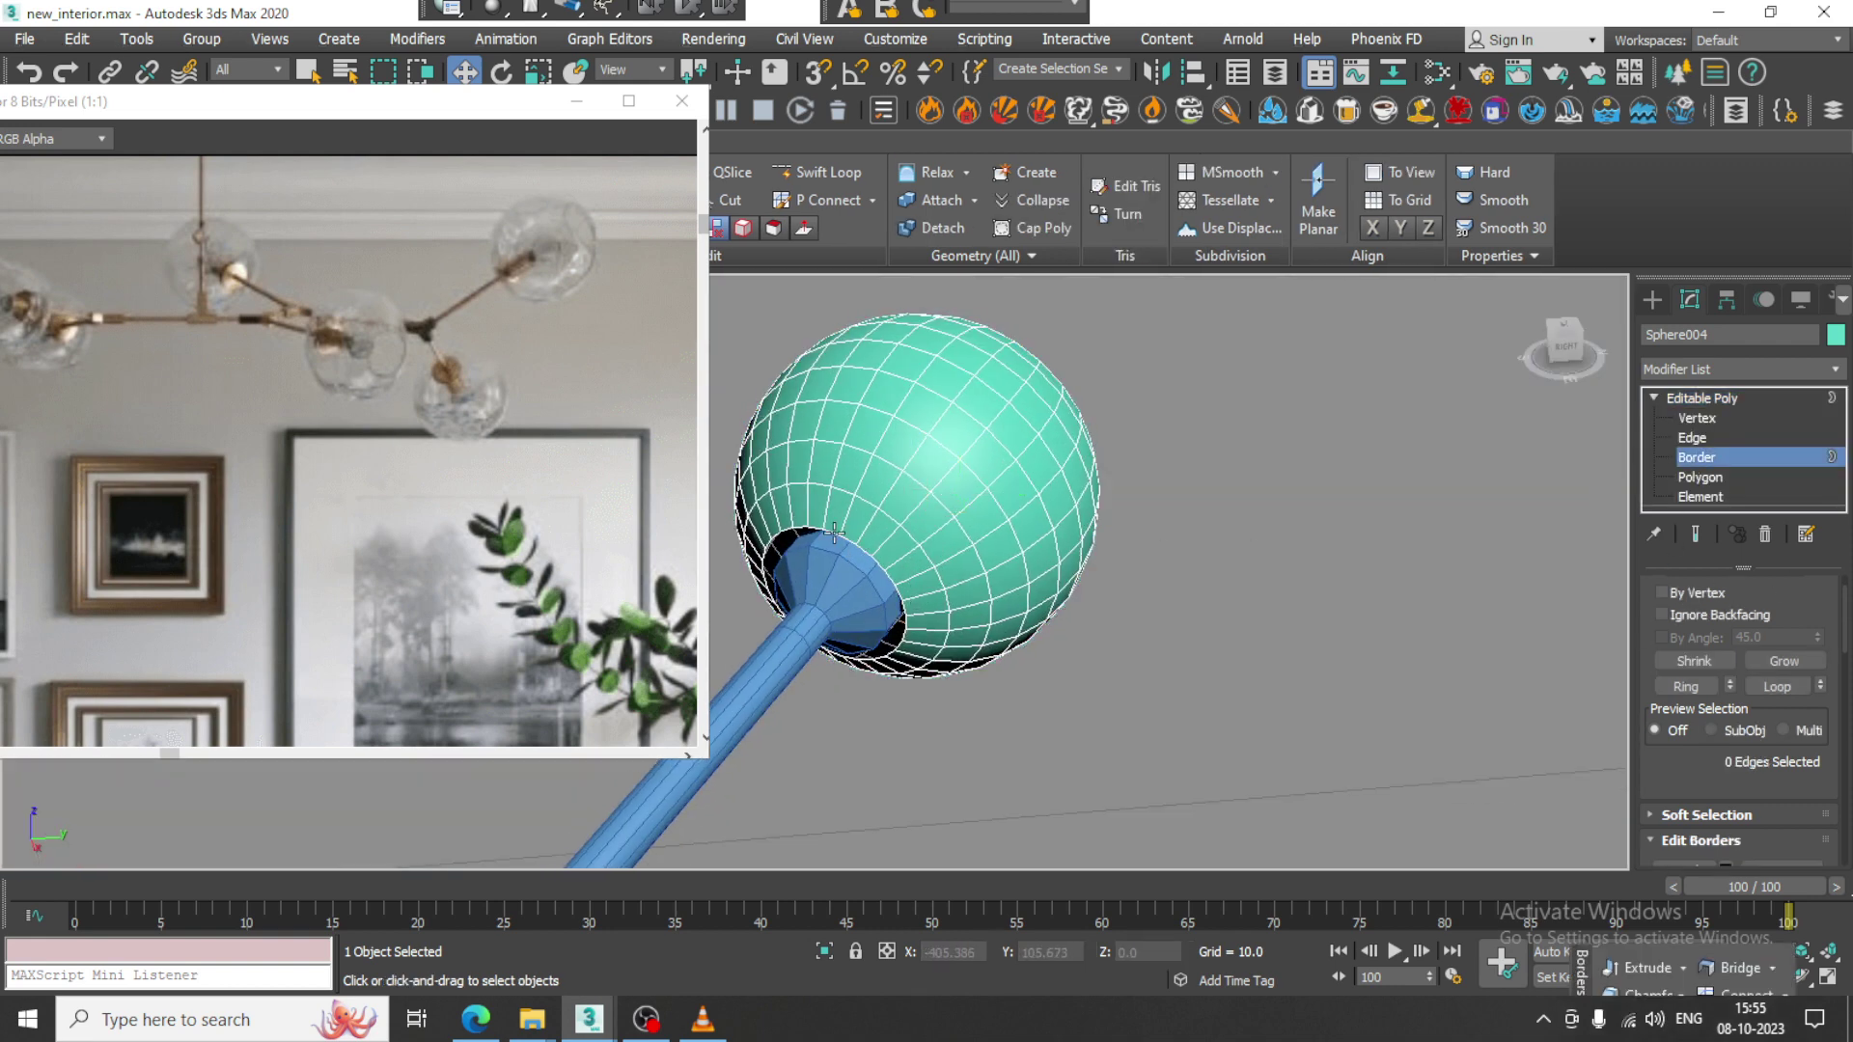
click(834, 532)
scroll(850, 565, up, 3)
key(r)
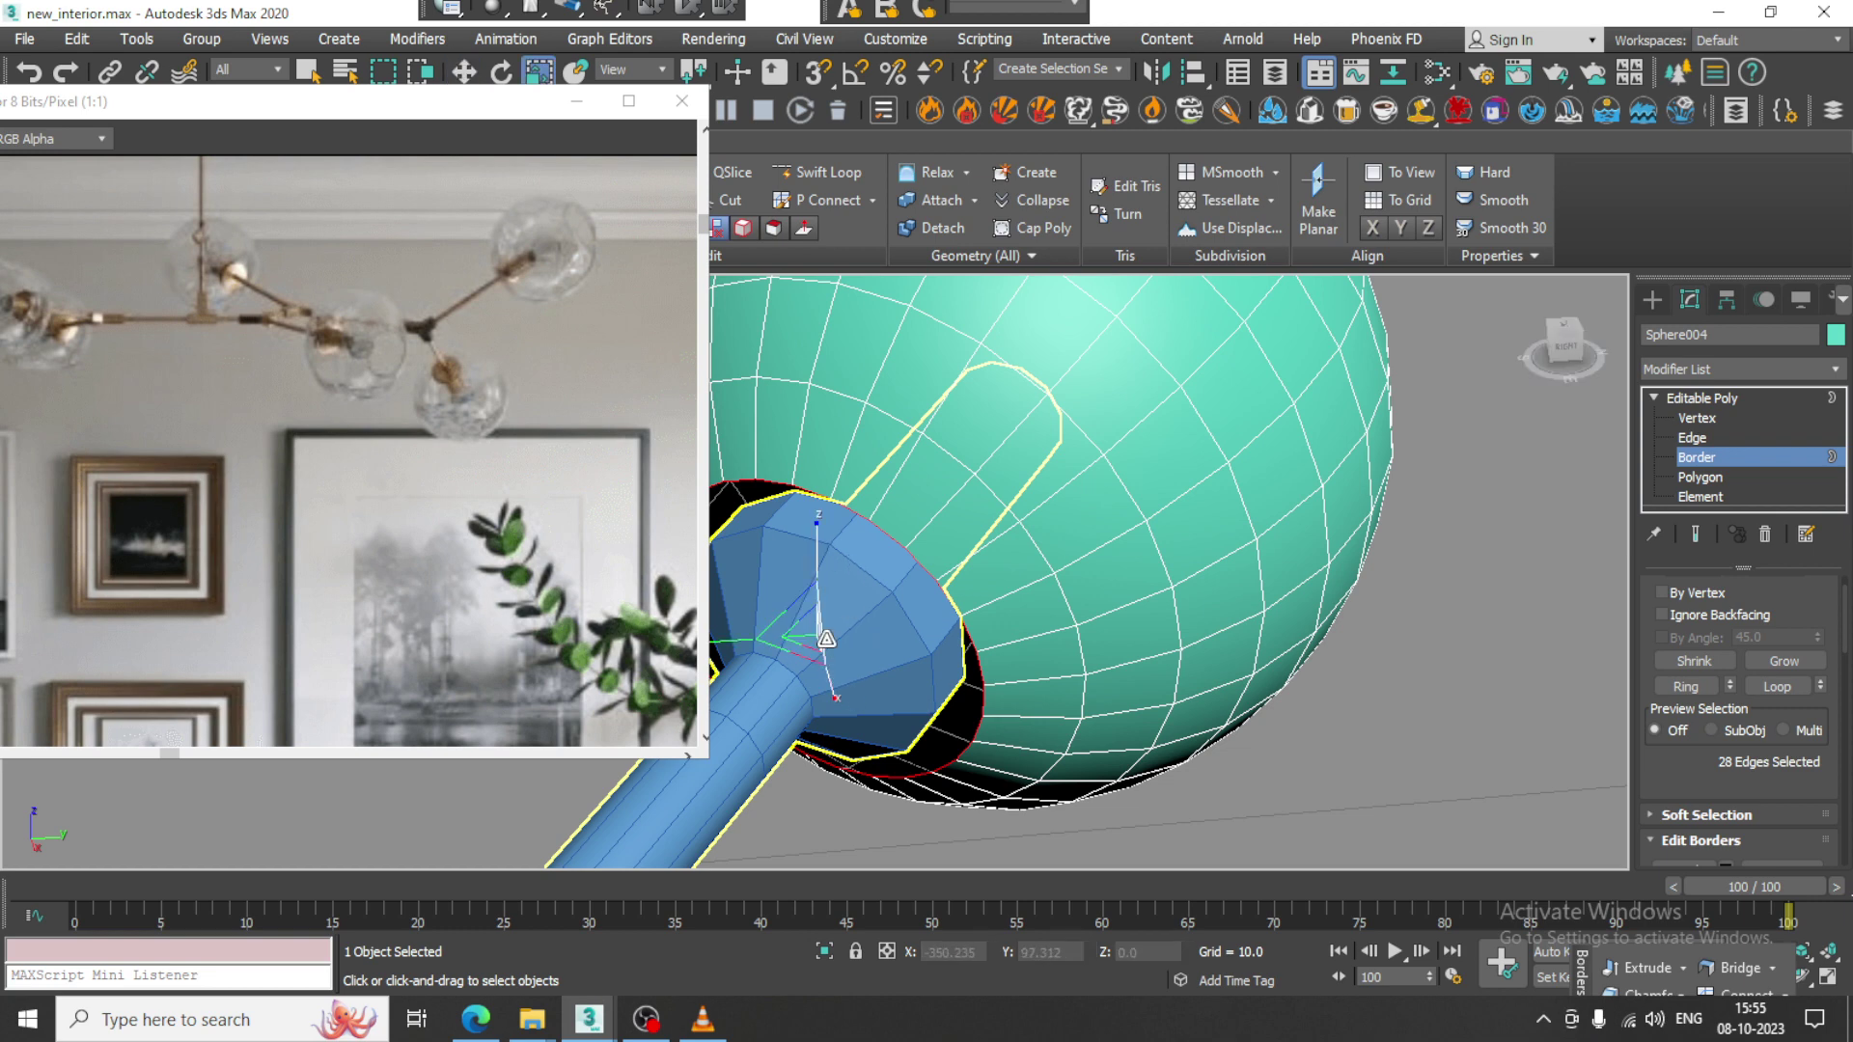
drag(816, 633, 869, 661)
Extend the globe's border with a second ring of faces scaled inward to about 82 percent.
key(w)
alt+middle_drag(882, 638, 823, 676)
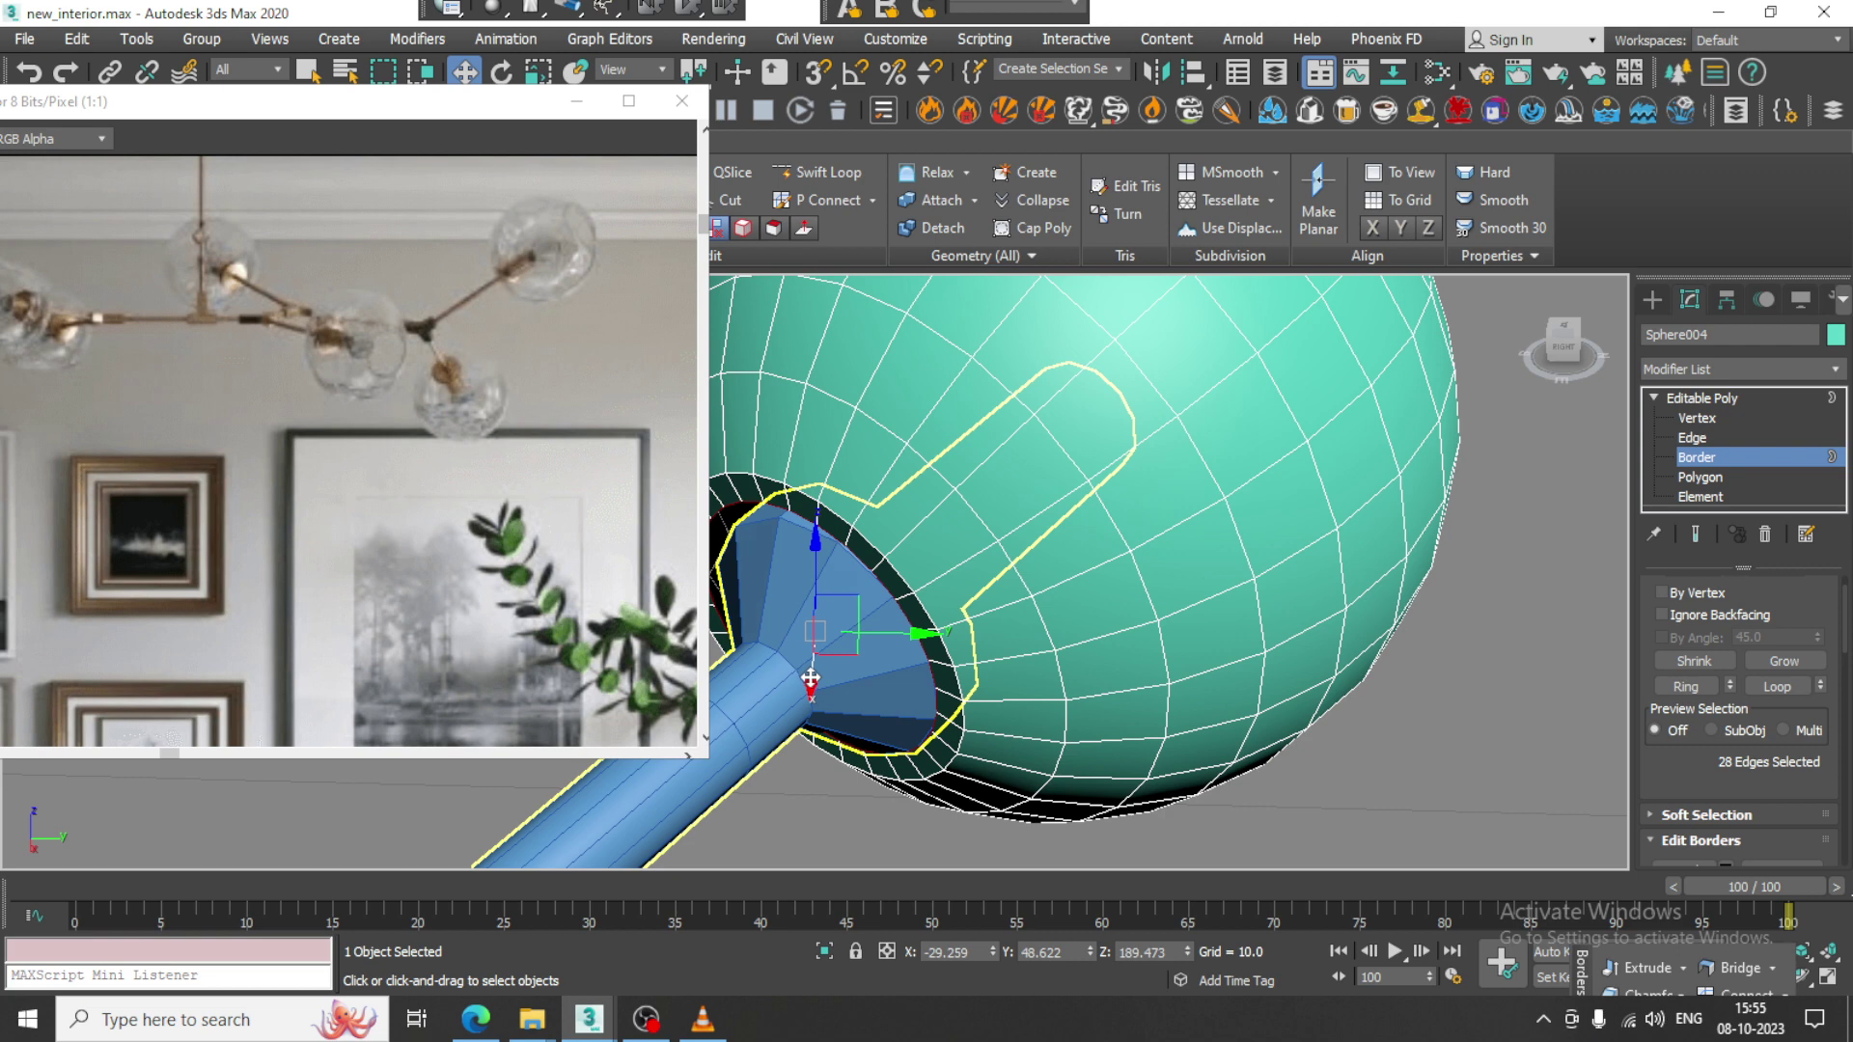
key(r)
shift+drag(824, 625, 837, 645)
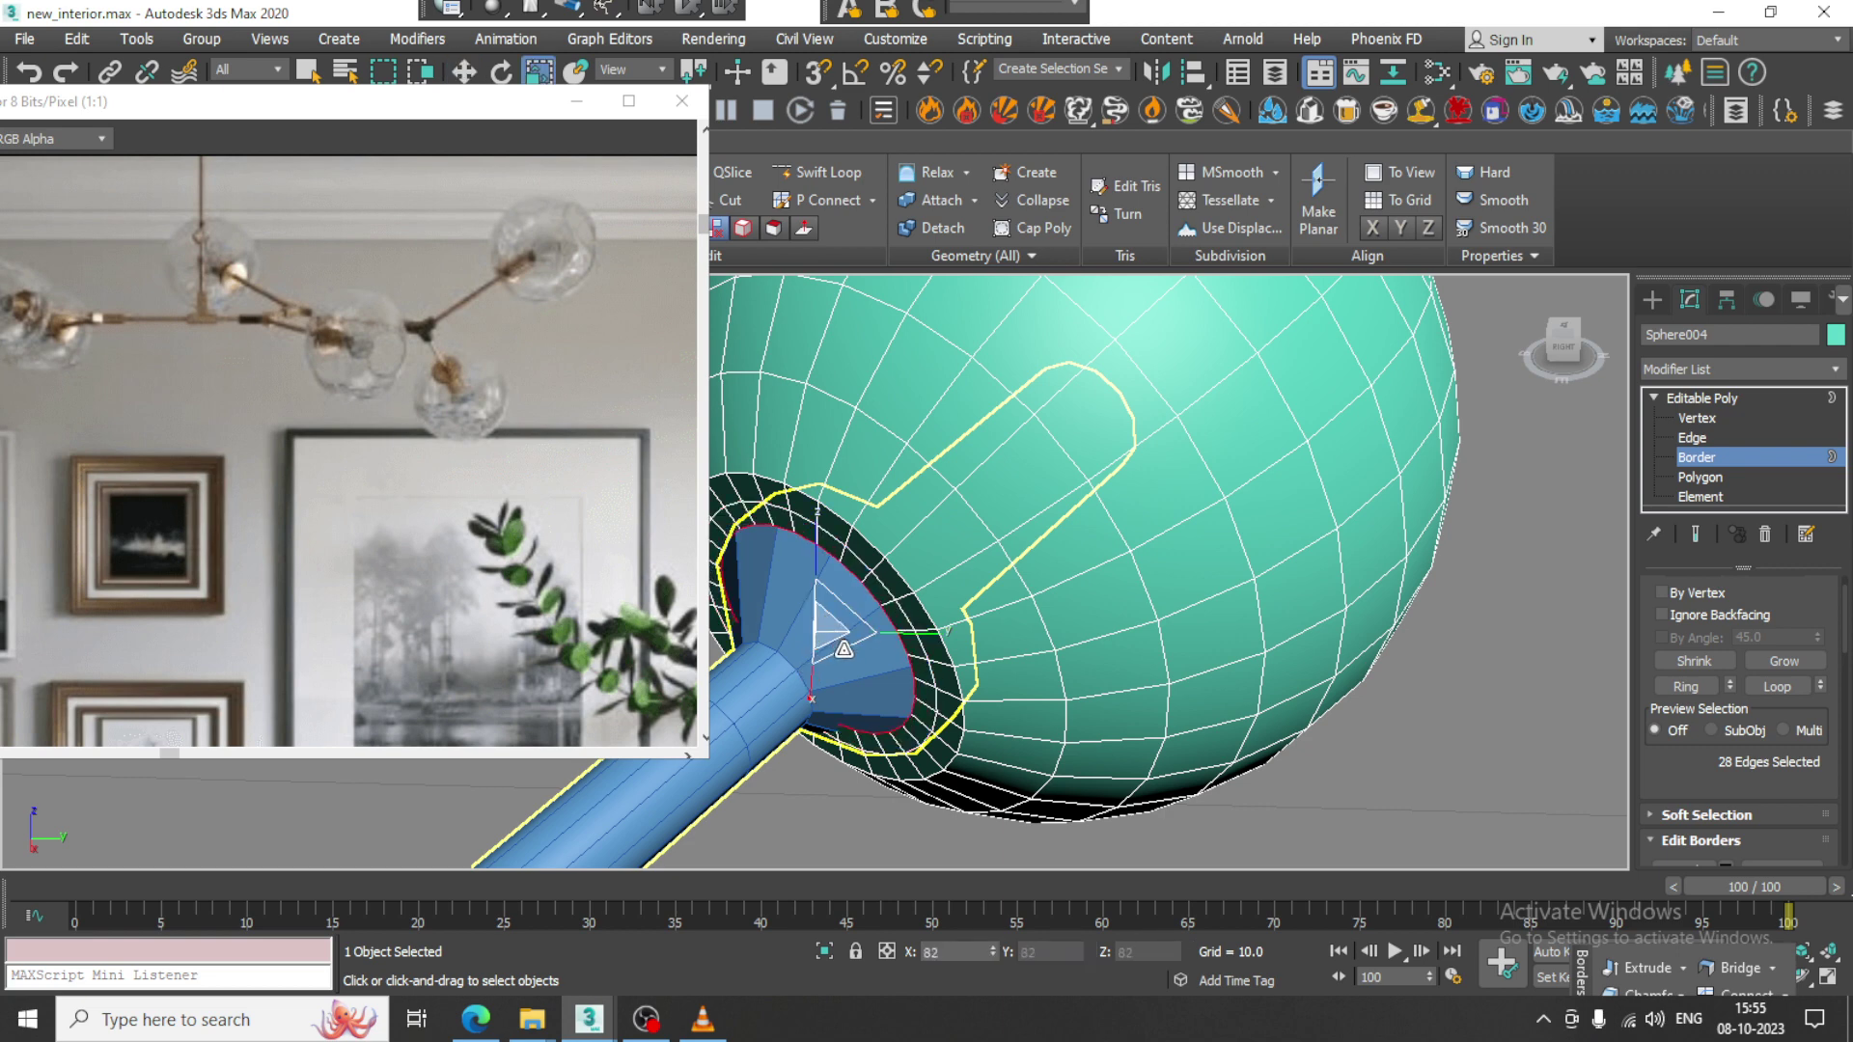
Finish editing the globe's border and lower the whole globe to Z 189.691 around the bulb holder.
key(w)
scroll(907, 666, down, 7)
alt+middle_drag(907, 666, 1129, 695)
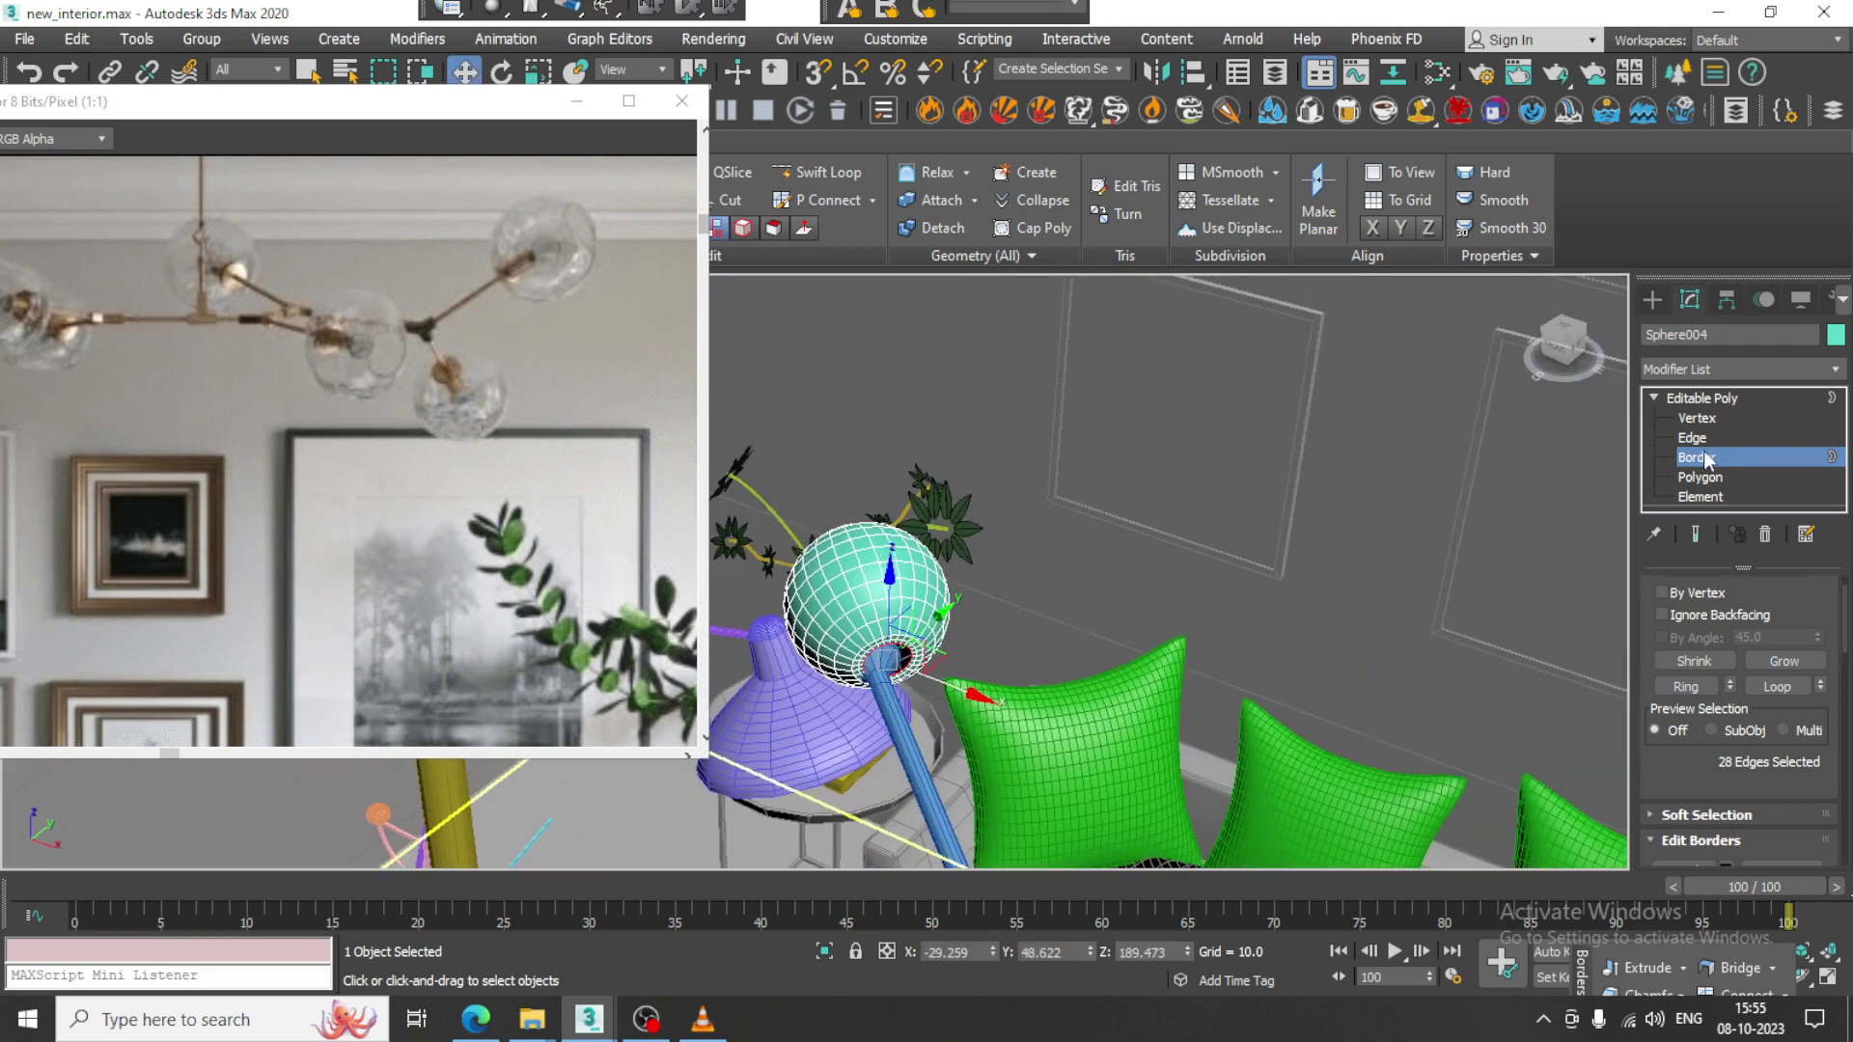
click(1740, 397)
key(z)
alt+middle_drag(899, 573, 845, 531)
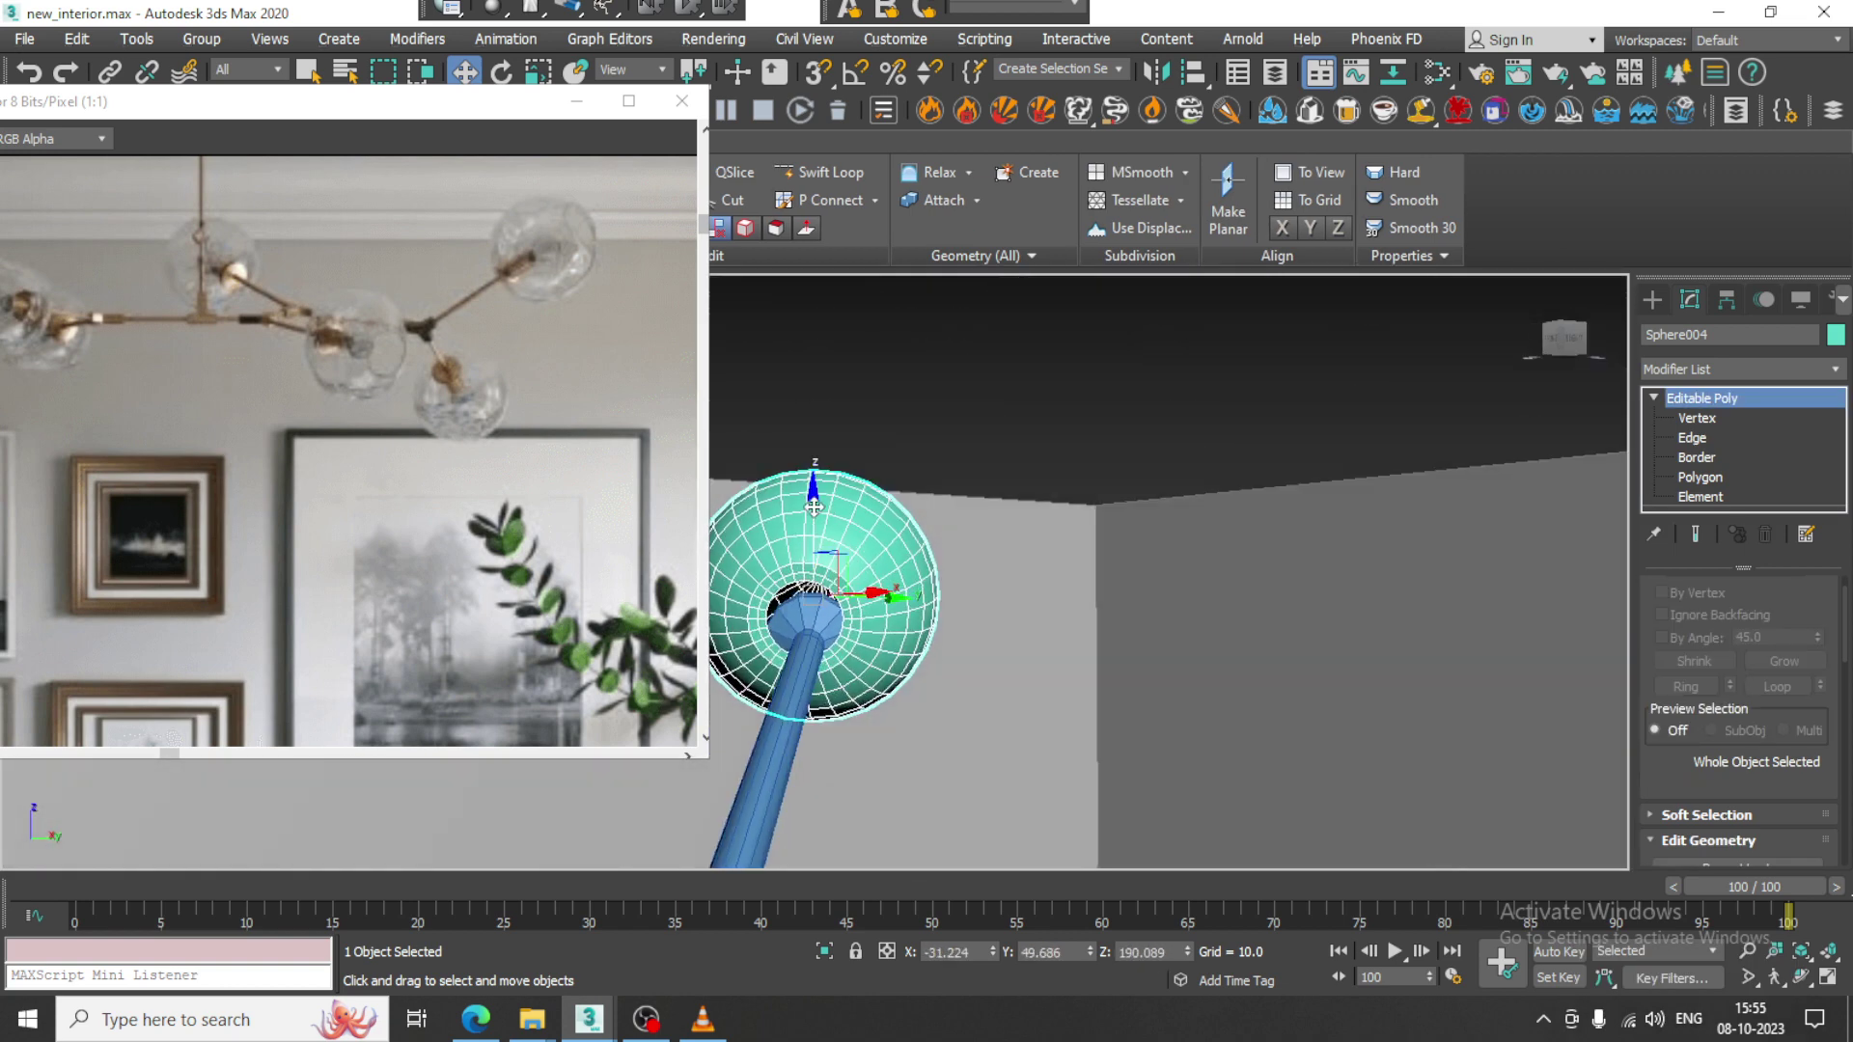
drag(820, 508, 825, 524)
scroll(823, 524, down, 2)
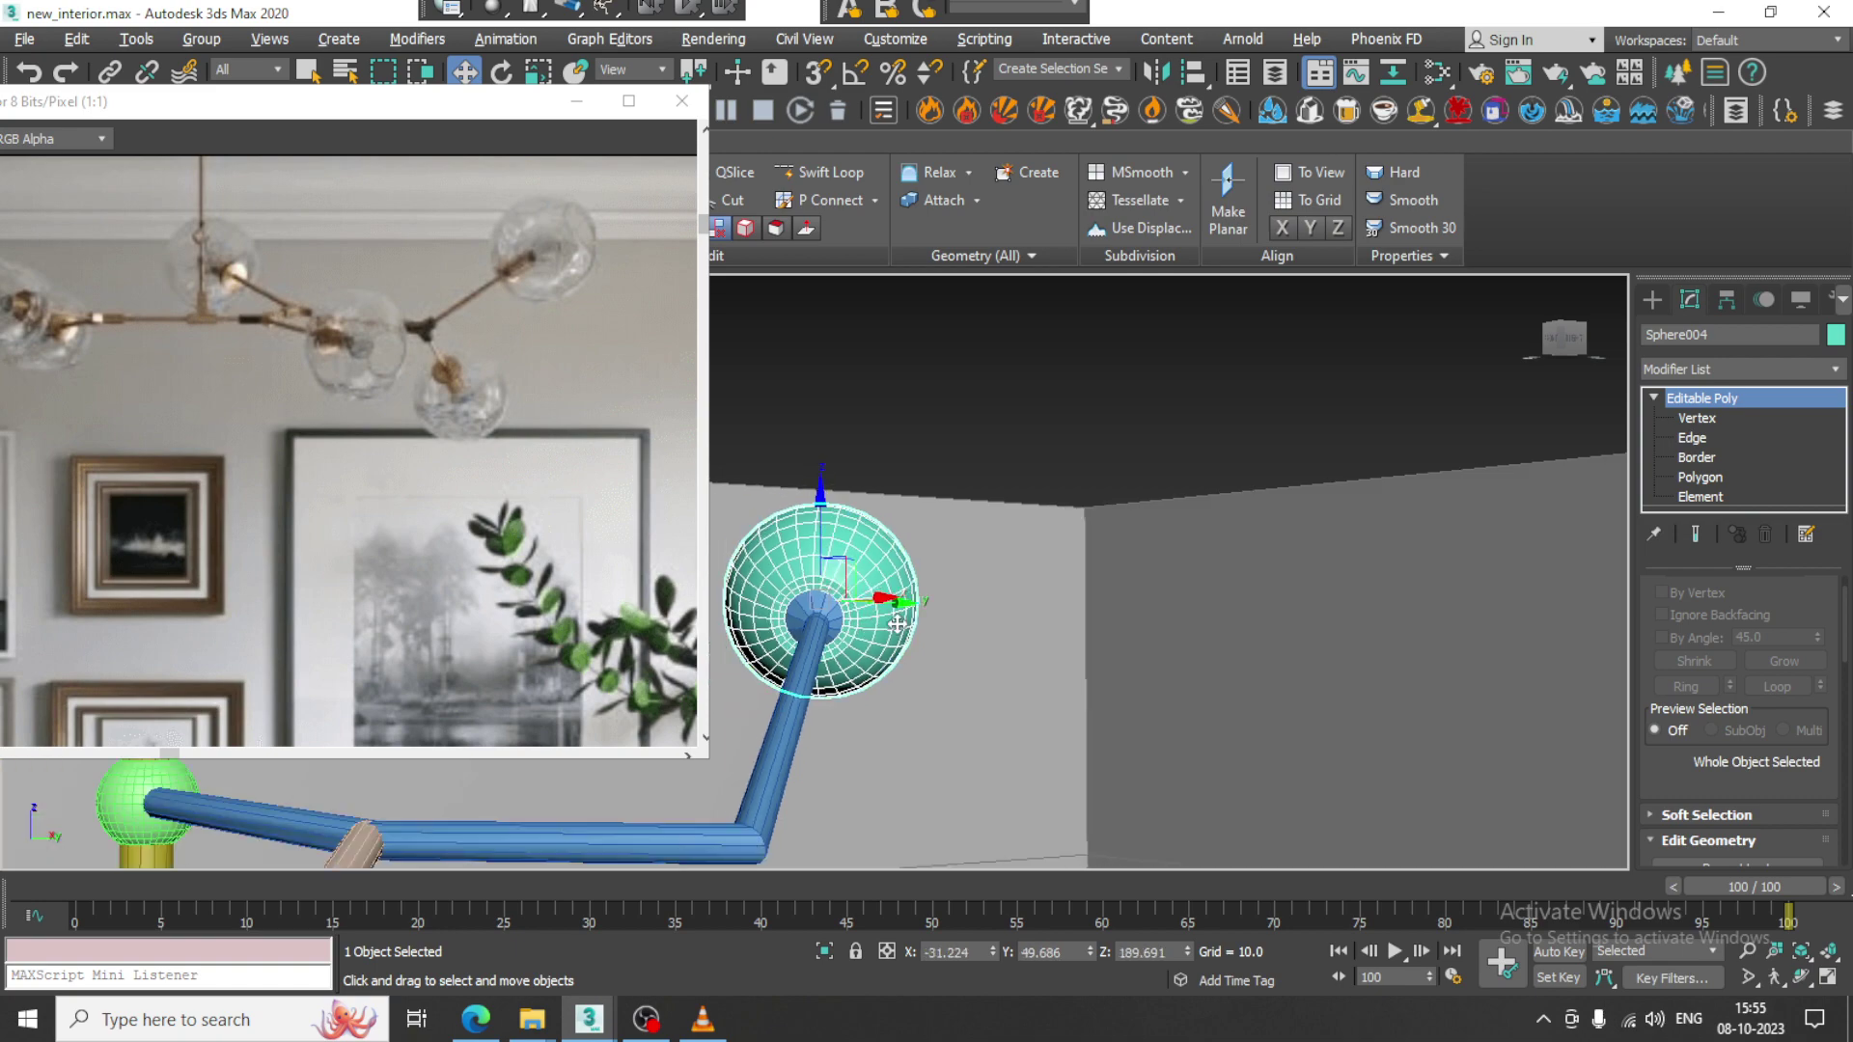
Select the five chandelier parts, keeping the surrounding objects out of the selection, and scale them up uniformly together.
alt+middle_drag(823, 524, 1080, 686)
scroll(1080, 686, down, 10)
key(f)
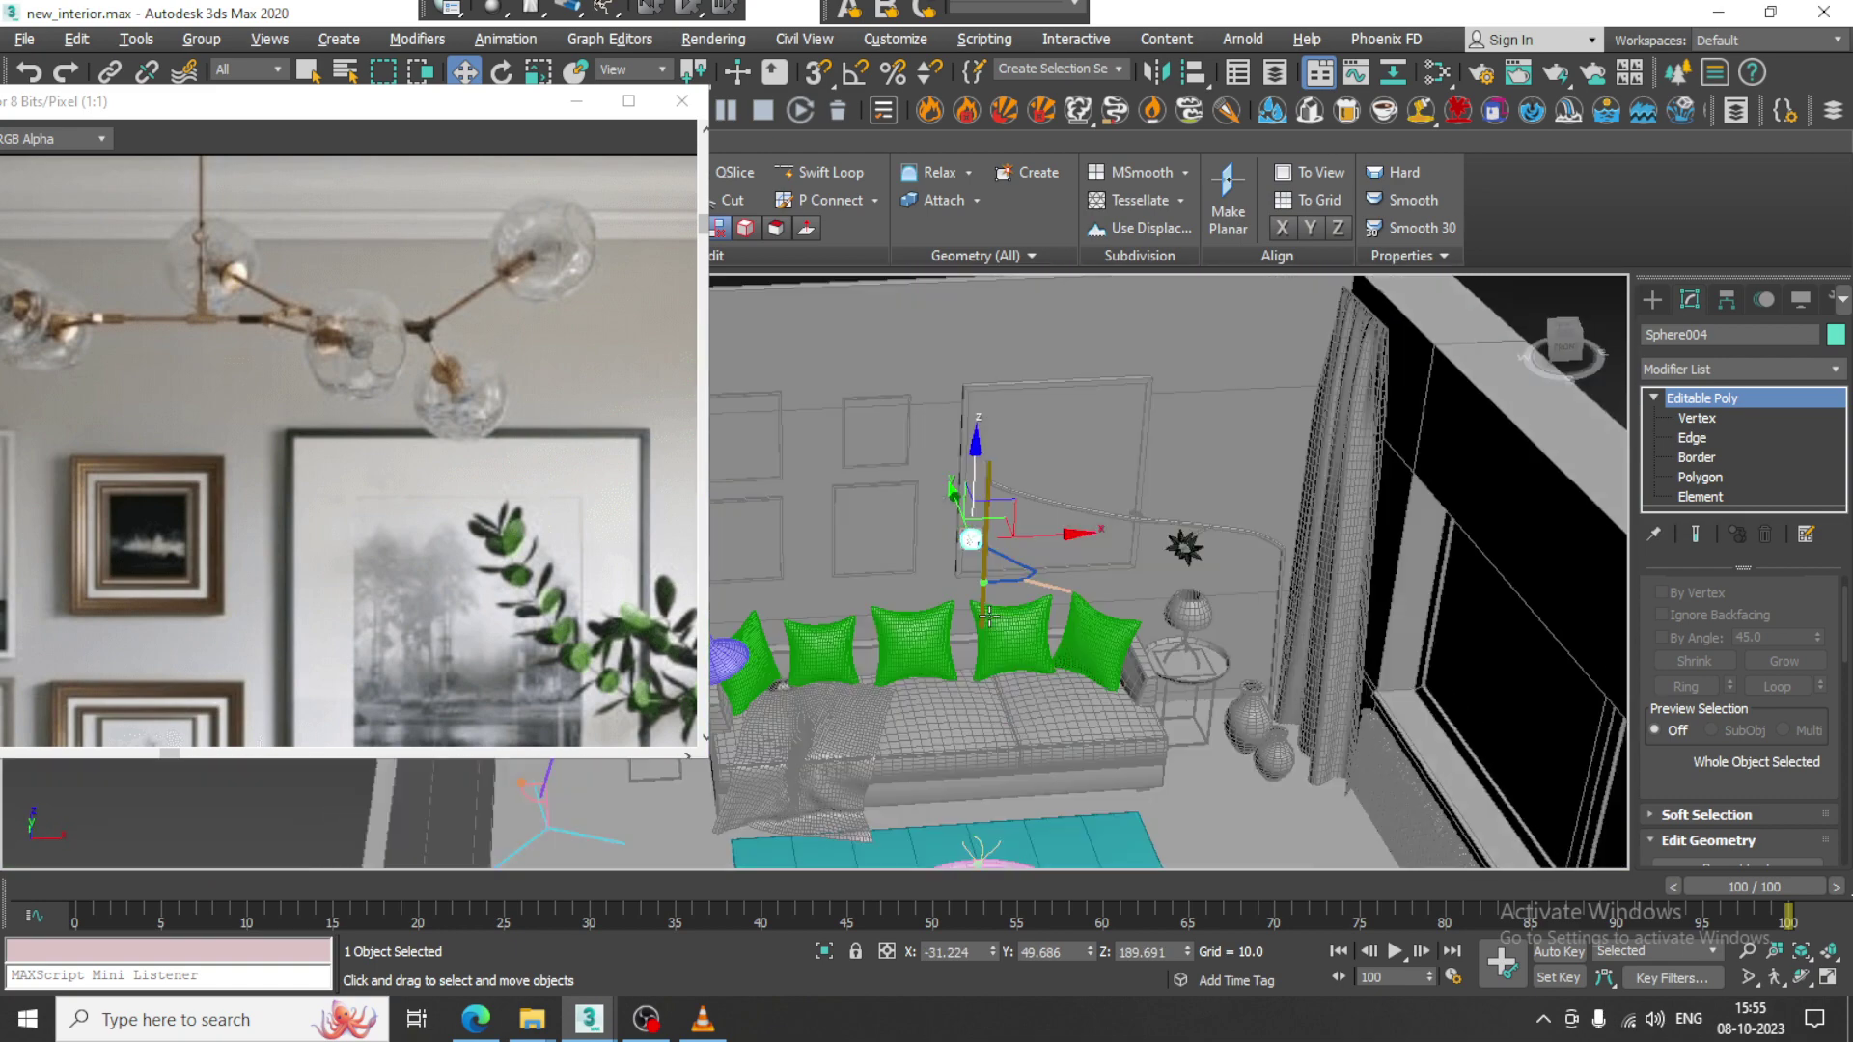
drag(1032, 573, 1044, 584)
alt+drag(1127, 456, 1192, 598)
alt+middle_drag(1148, 545, 1034, 598)
key(r)
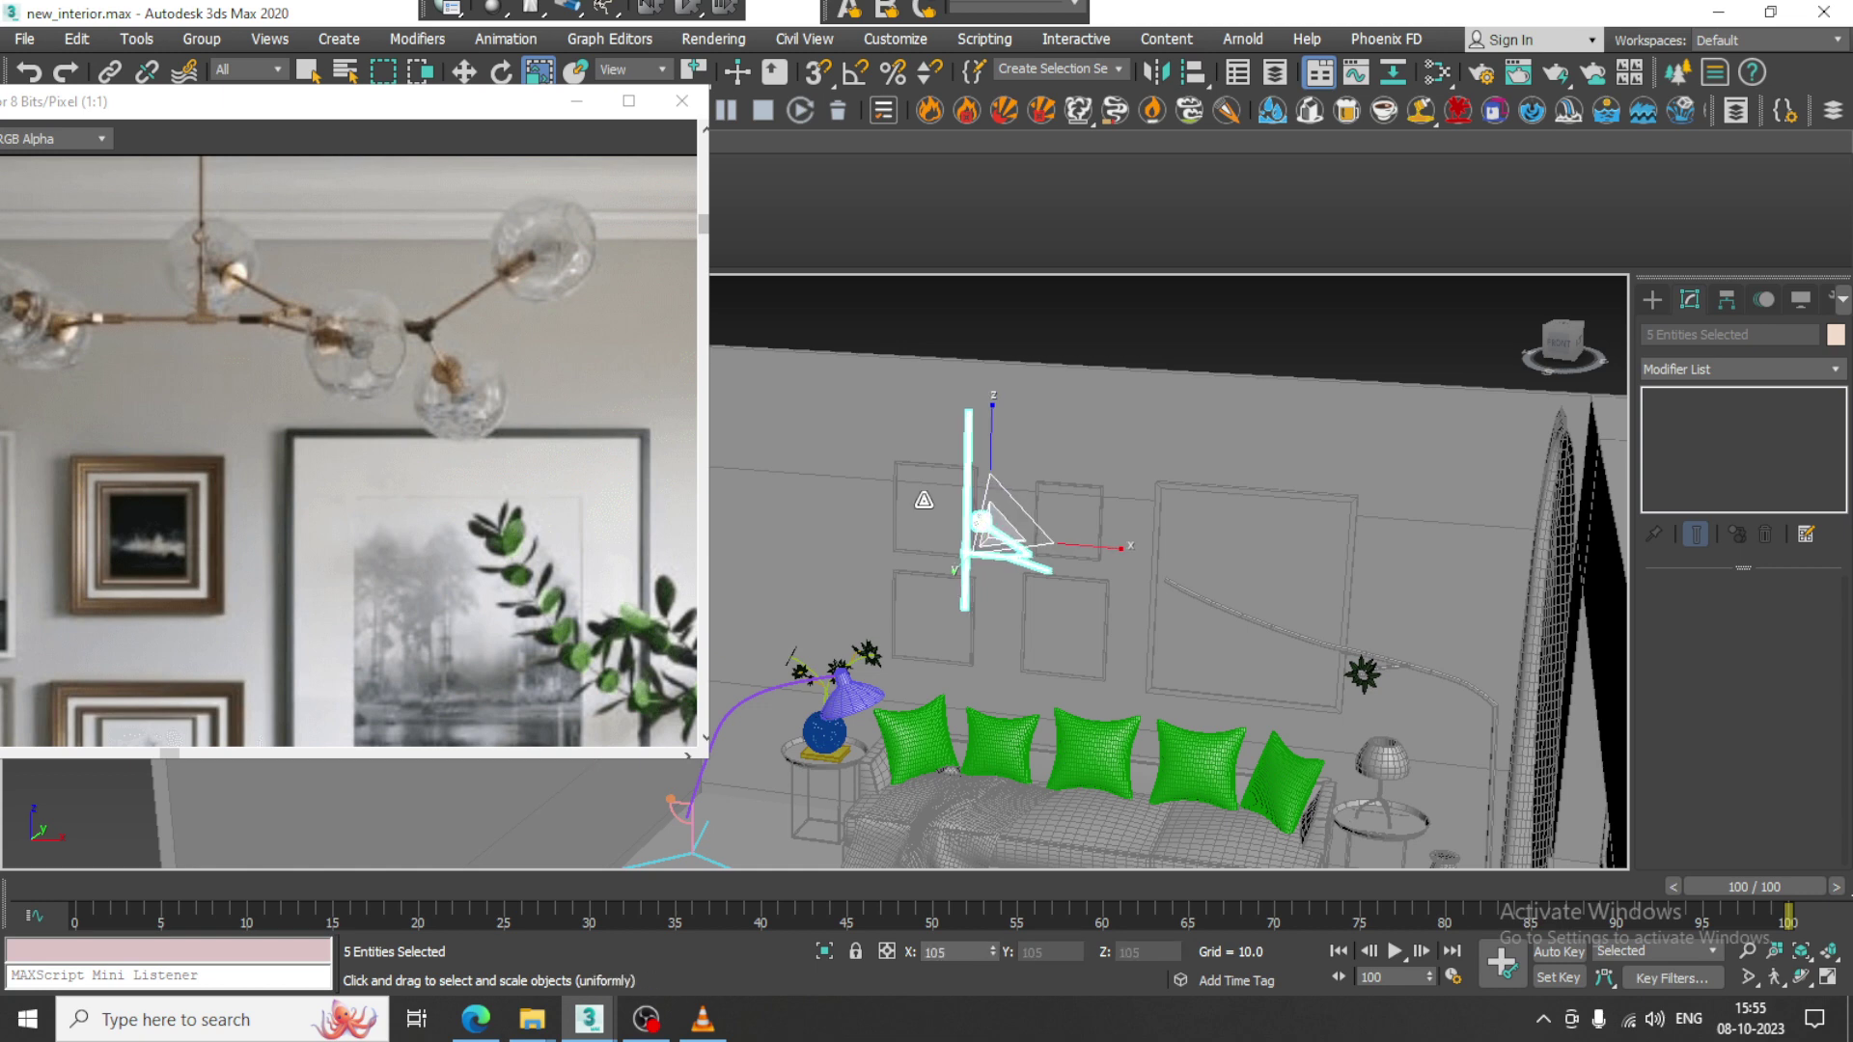
drag(924, 501, 832, 444)
Select only the glass globe and scale it uniformly to 129 percent.
alt+middle_drag(907, 666, 1029, 615)
scroll(1009, 608, down, 4)
scroll(1030, 613, up, 4)
click(1048, 401)
scroll(1047, 449, up, 3)
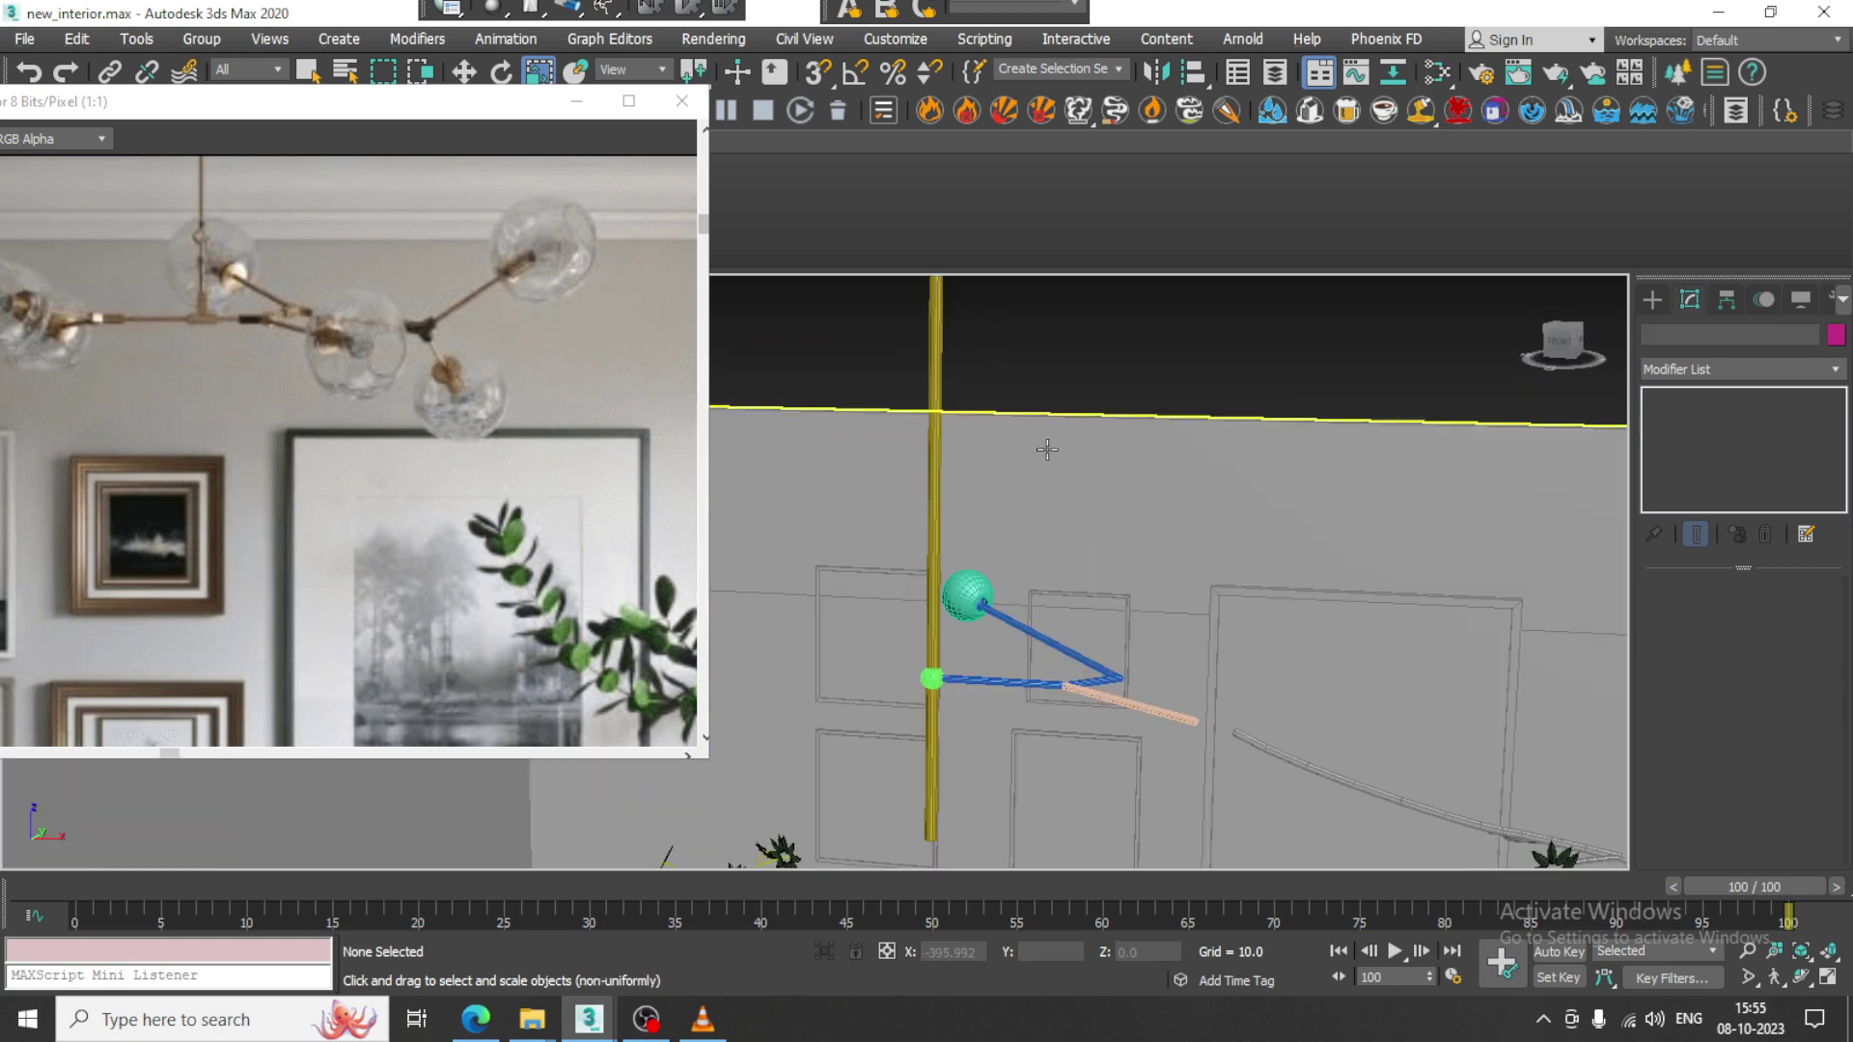
click(970, 579)
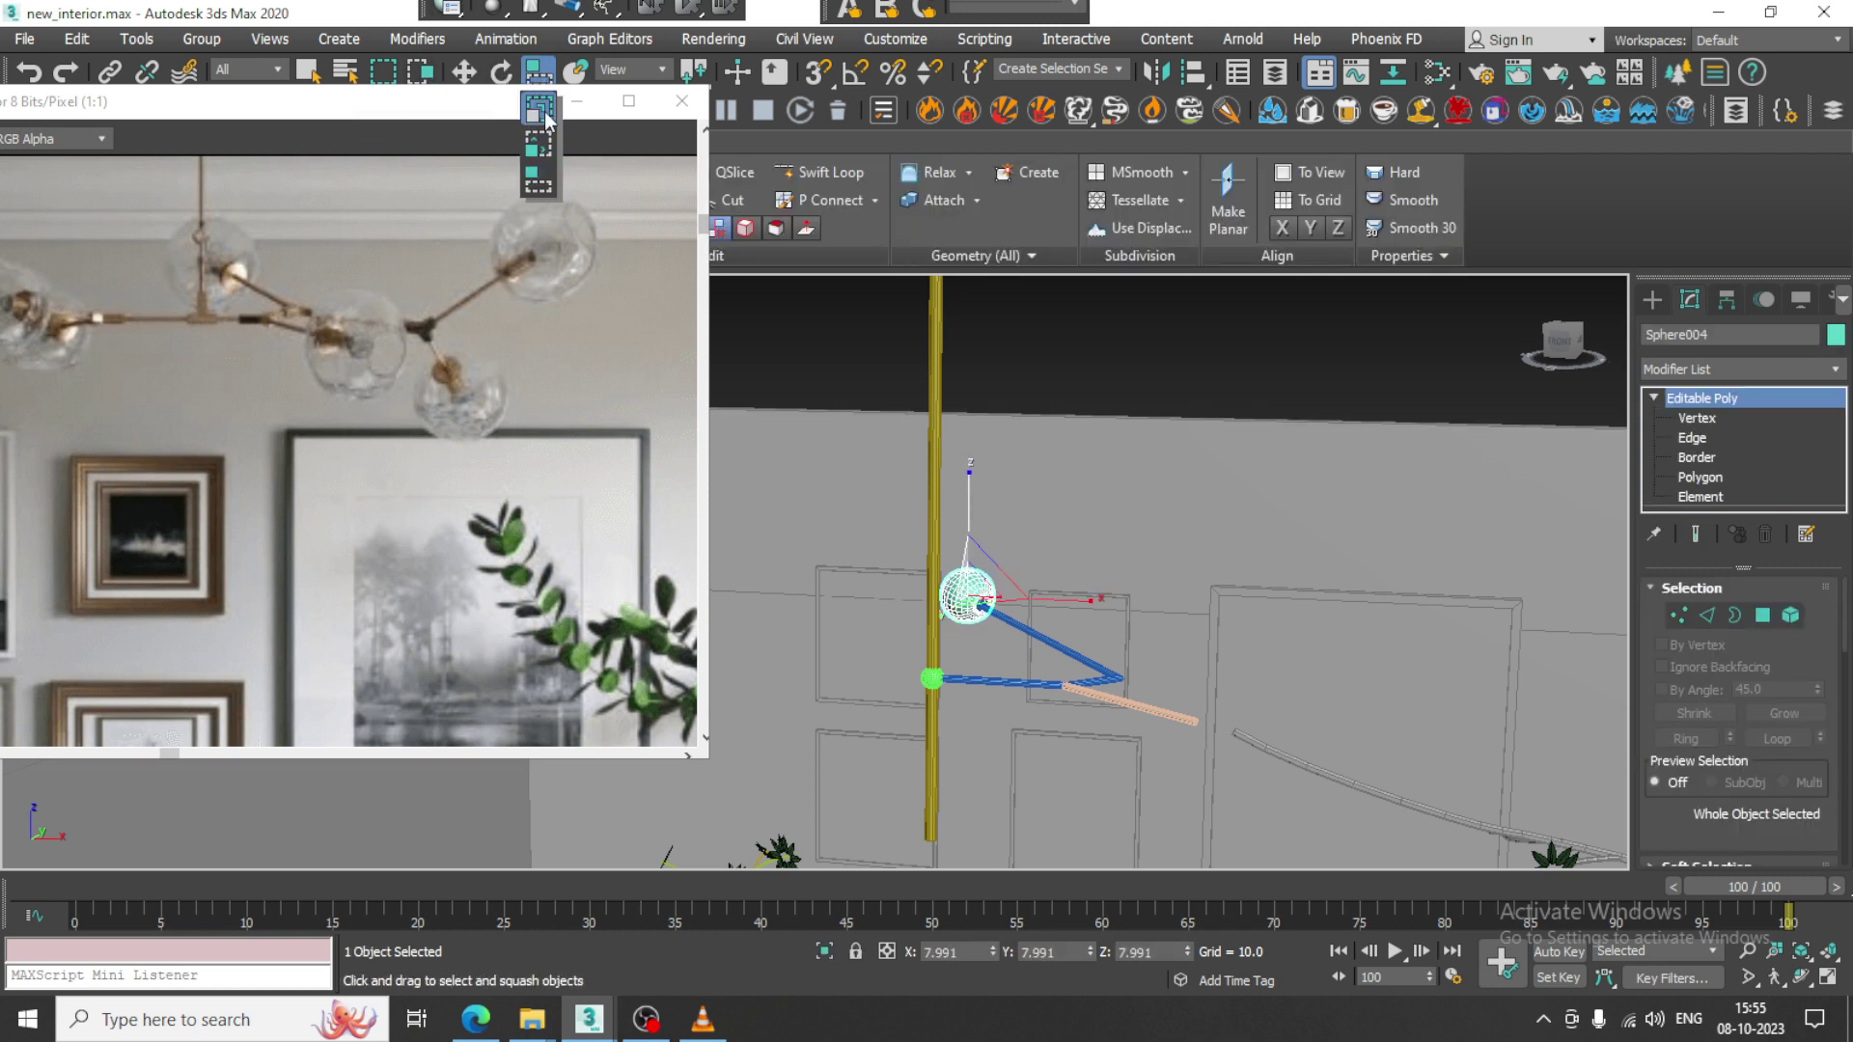
click(543, 114)
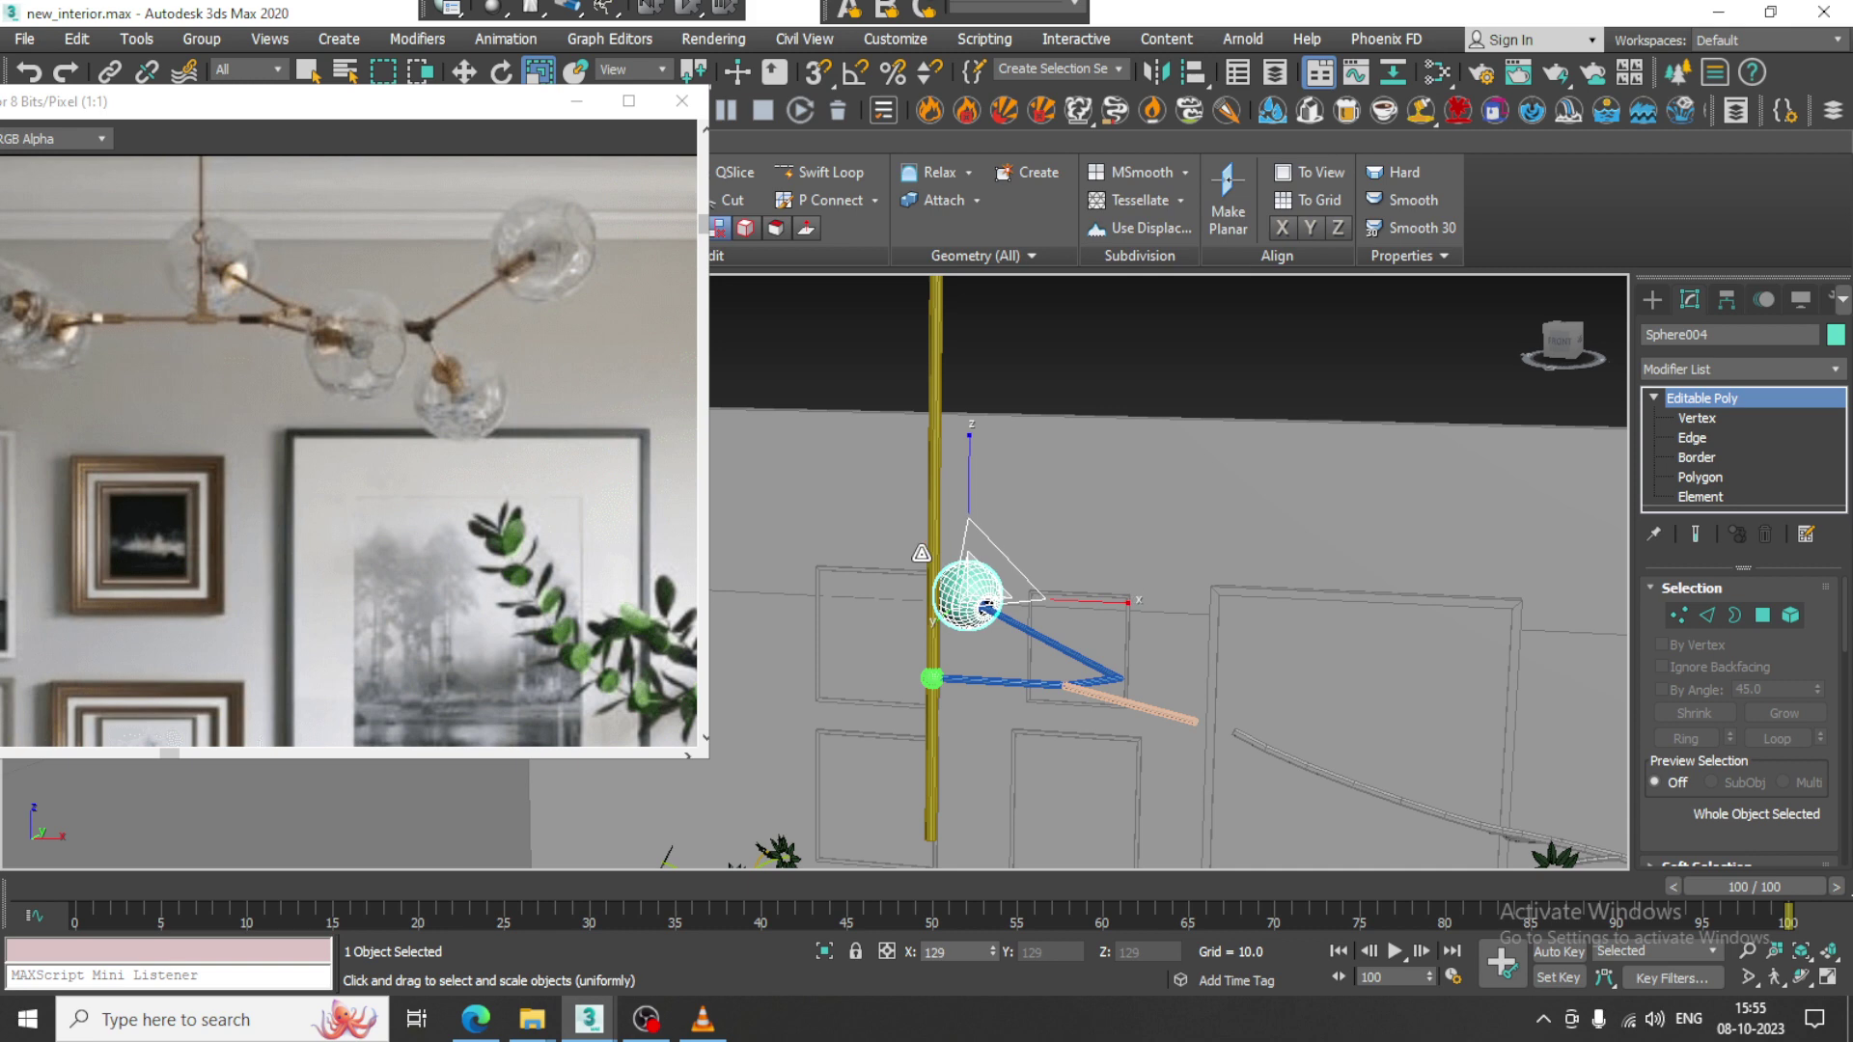
Compare the chandelier's size and position above the sofa with a wider view of the reference image.
scroll(1092, 596, down, 6)
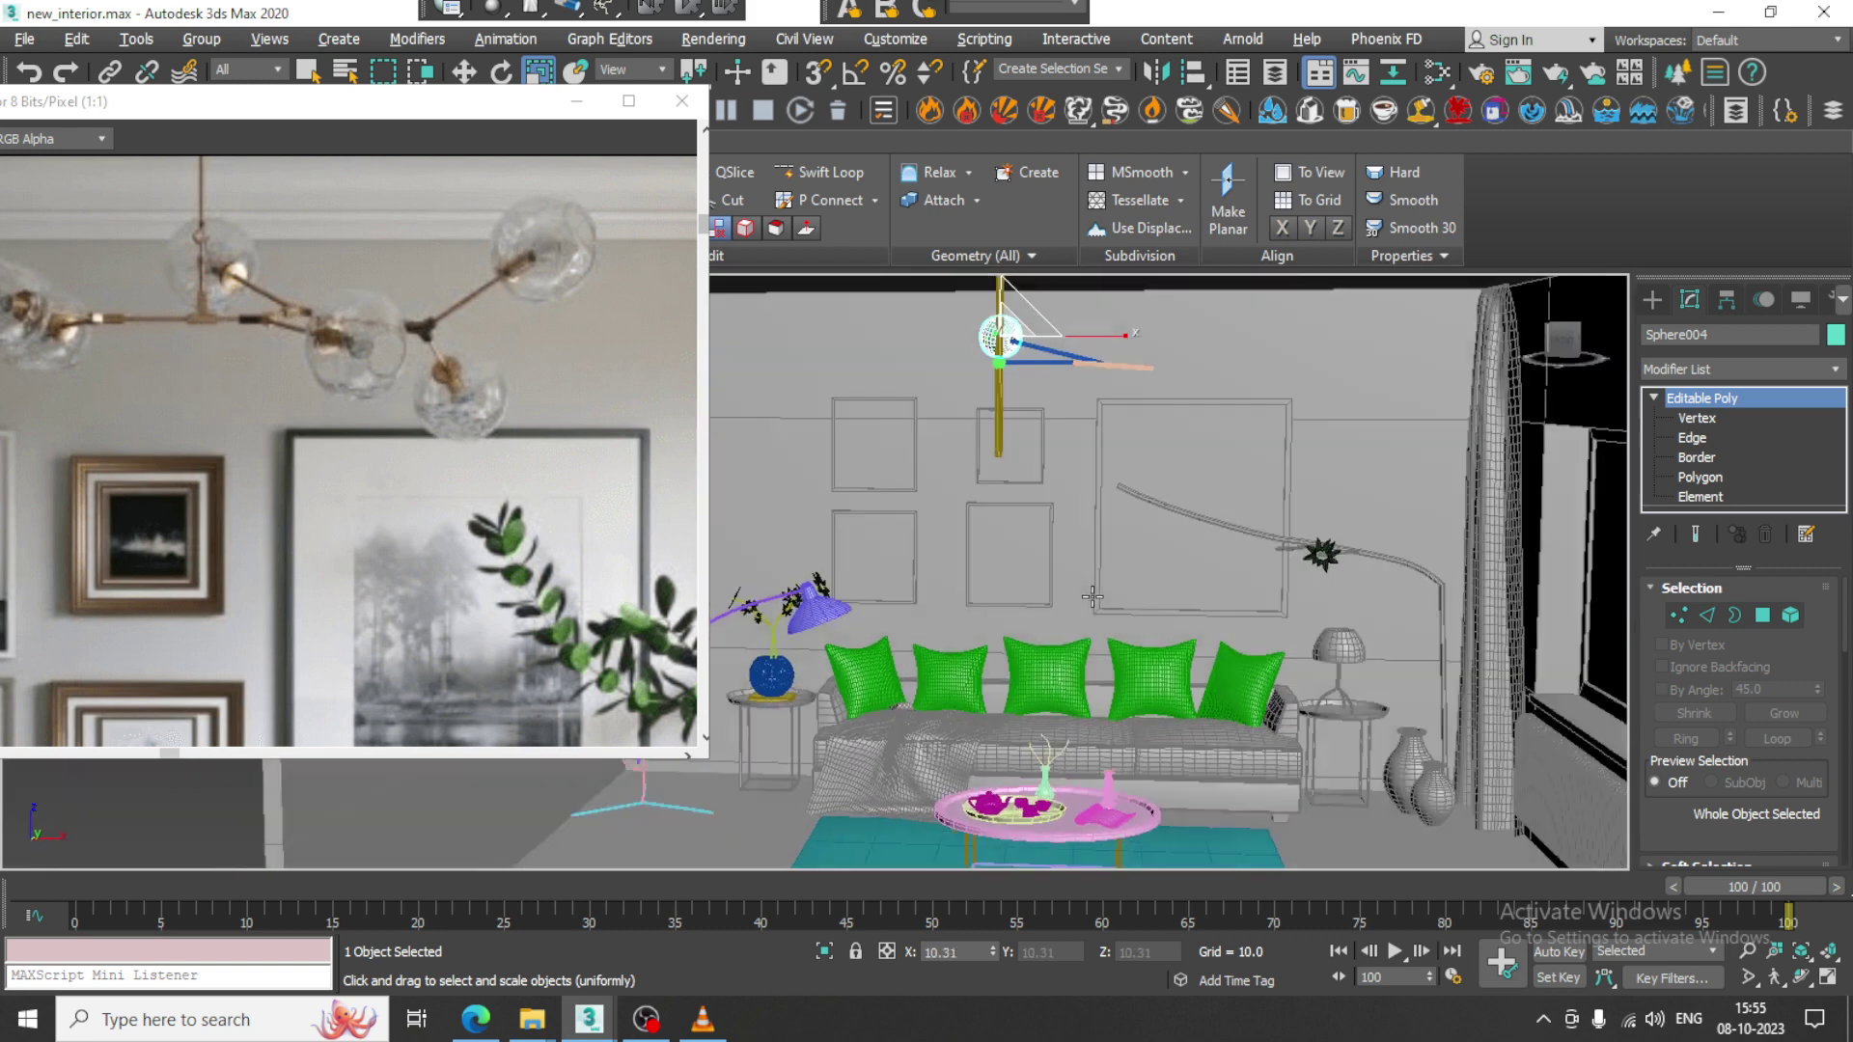
alt+middle_drag(1092, 596, 1117, 598)
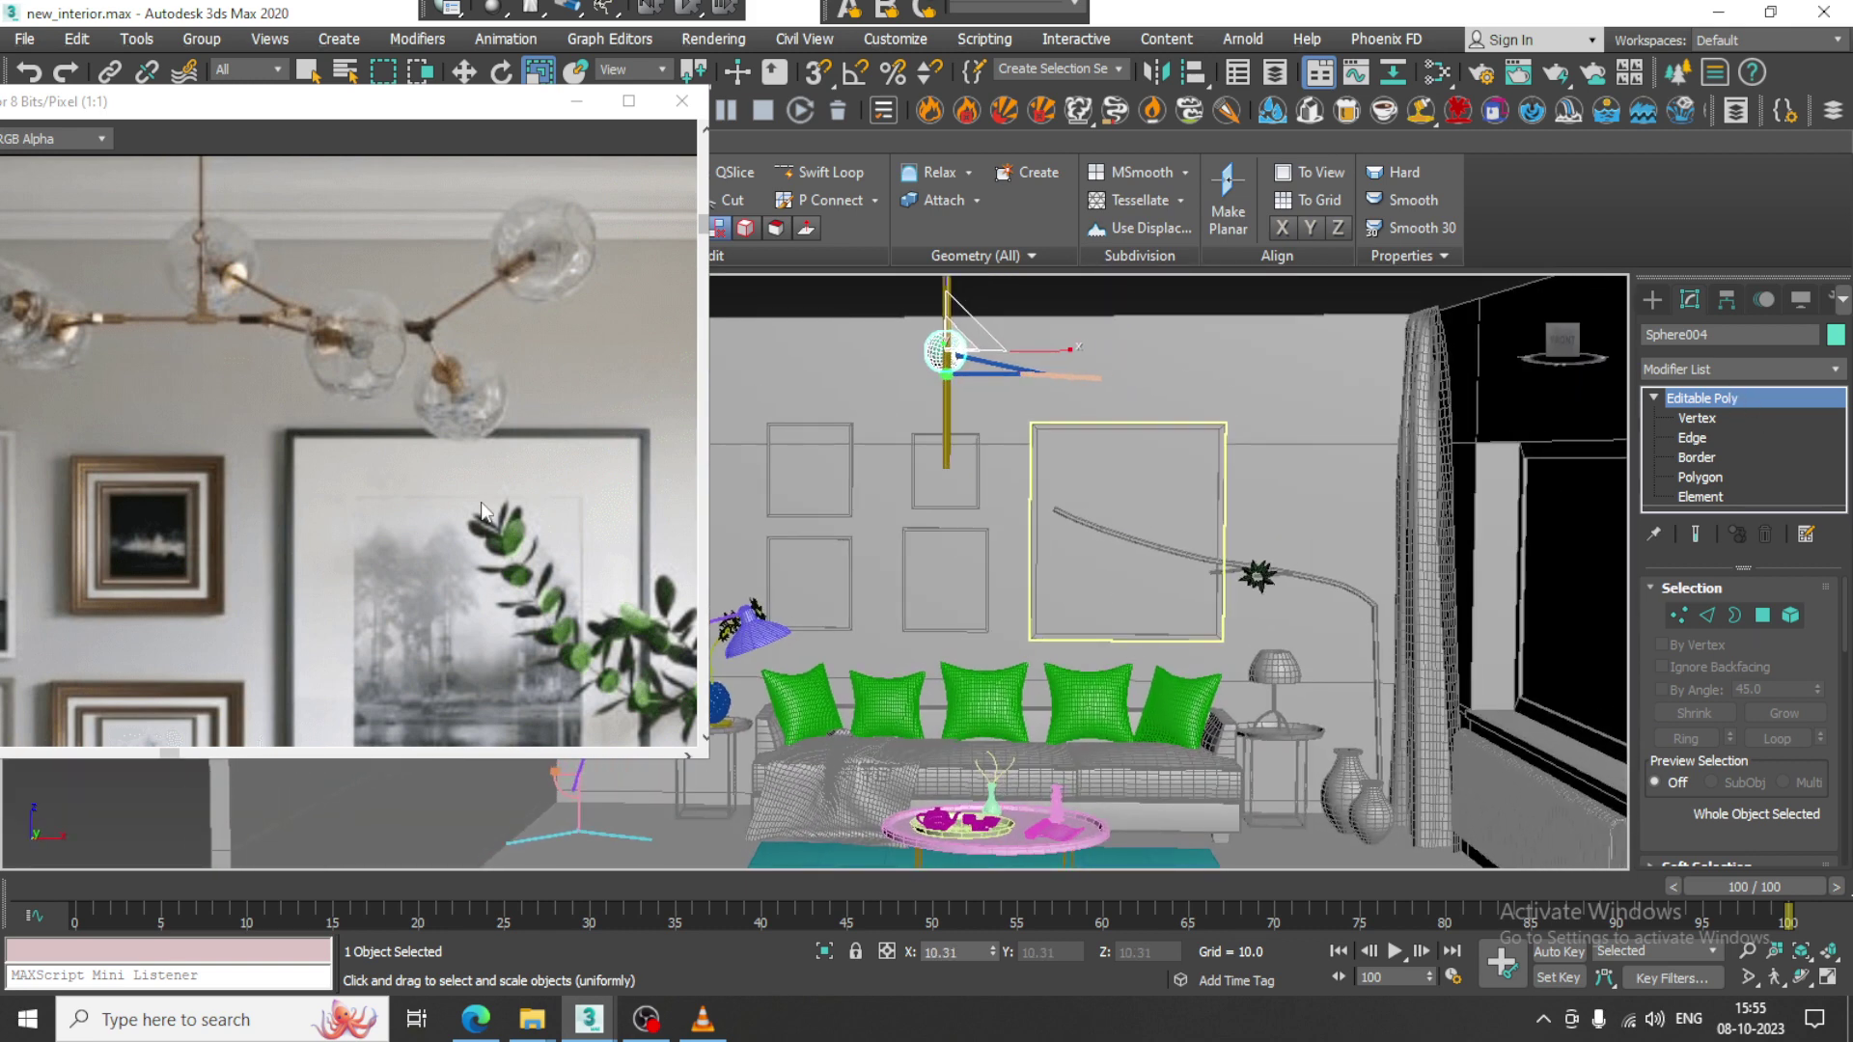
scroll(480, 509, down, 1)
drag(428, 109, 330, 82)
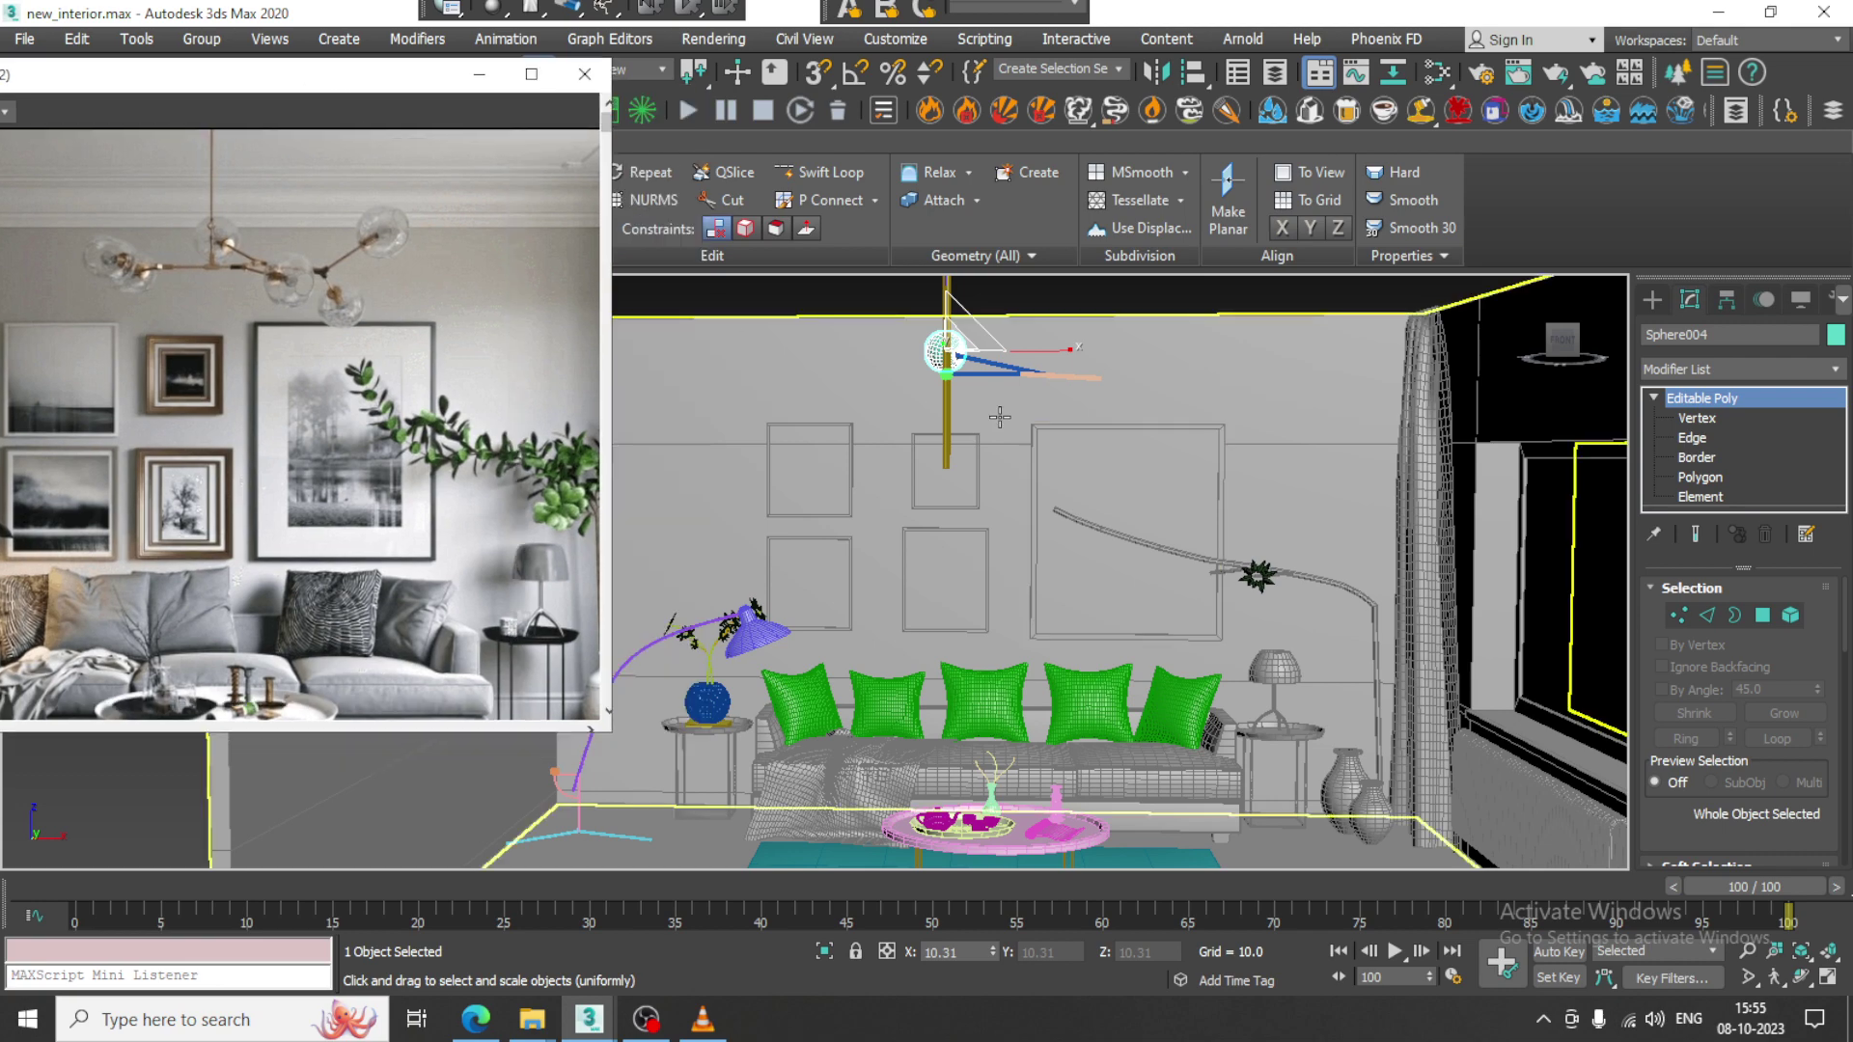
alt+middle_drag(1094, 563, 1206, 560)
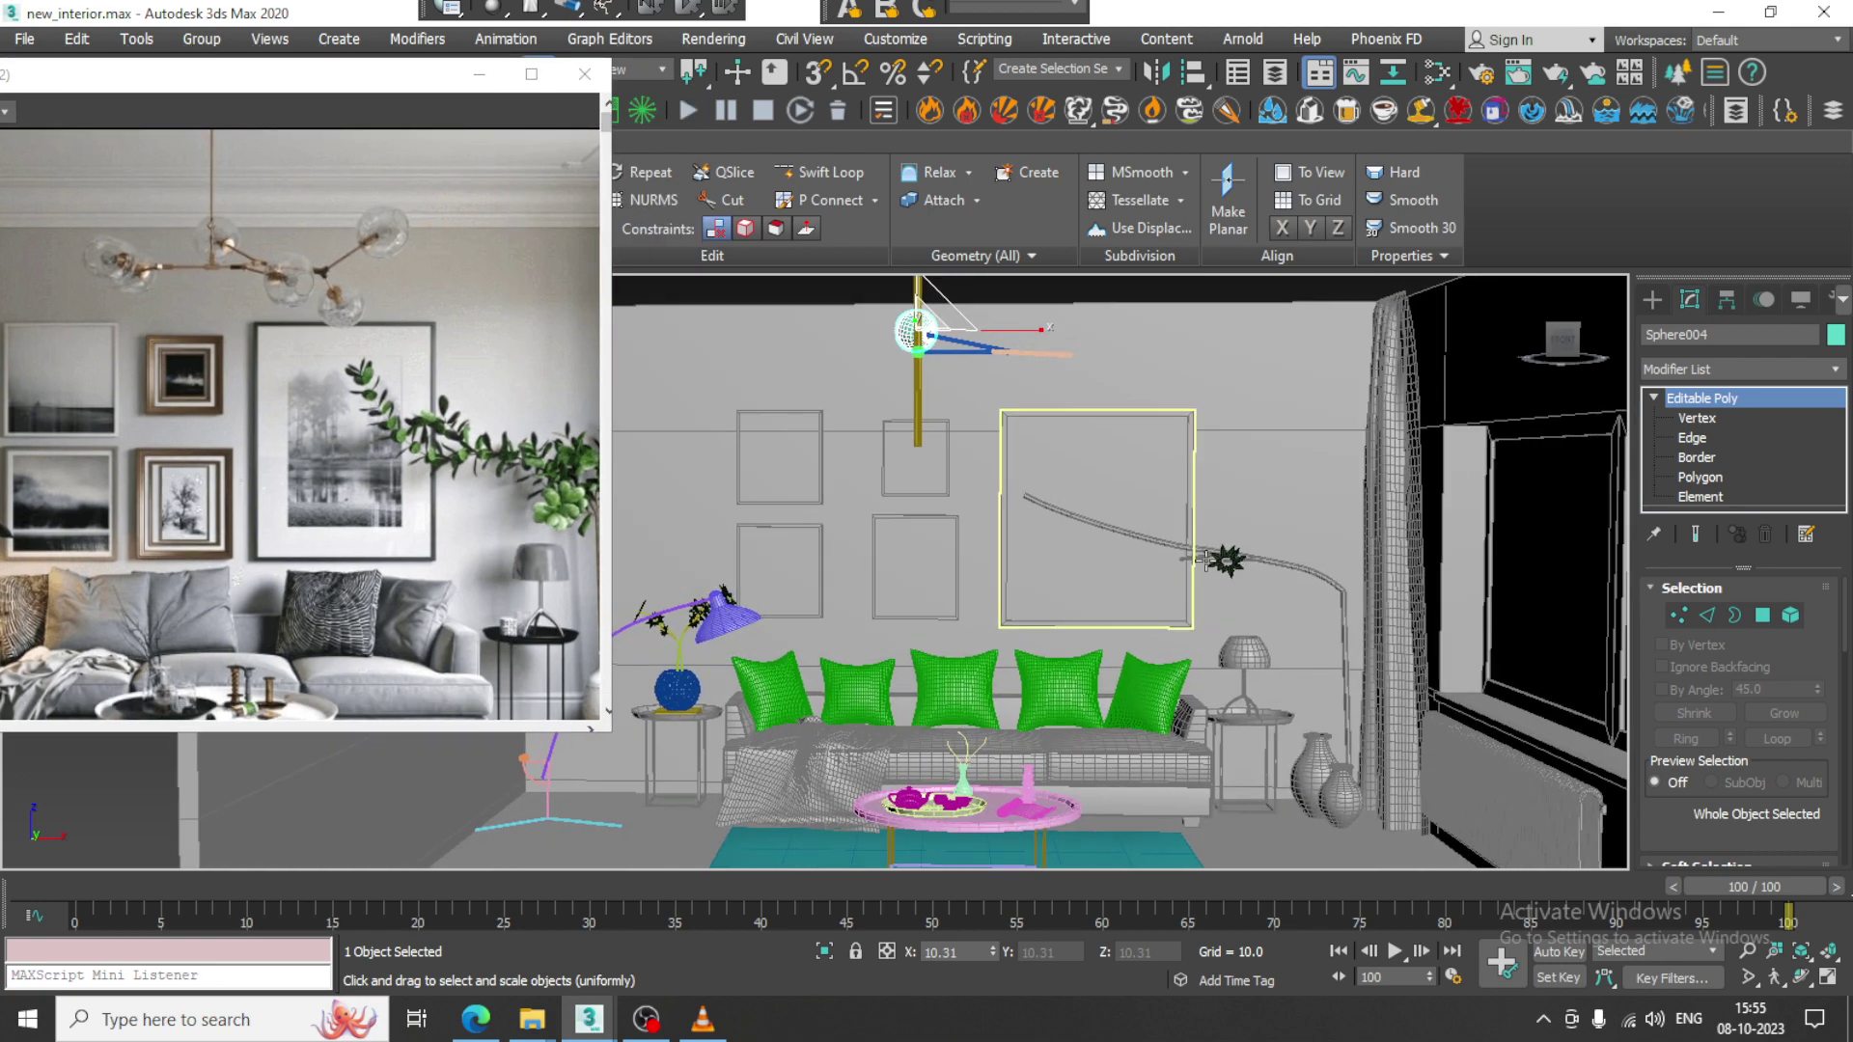
alt+middle_drag(1606, 463, 1156, 582)
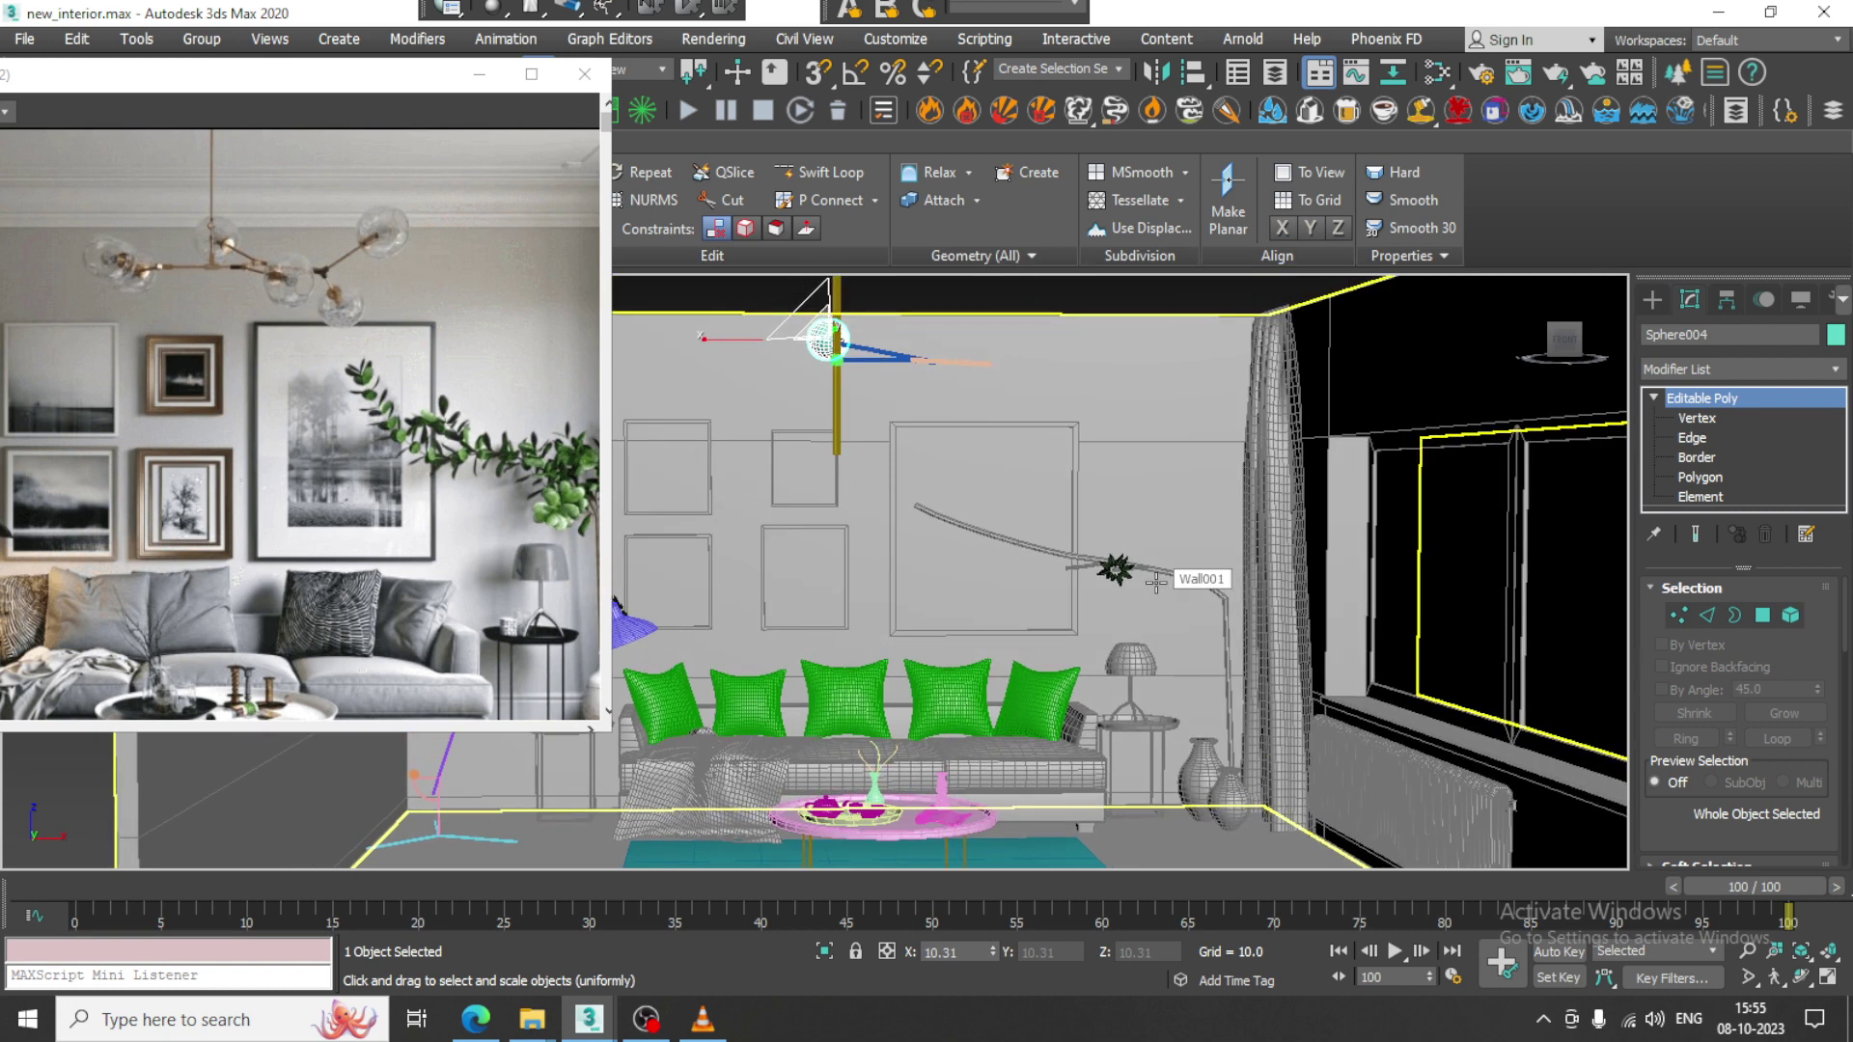